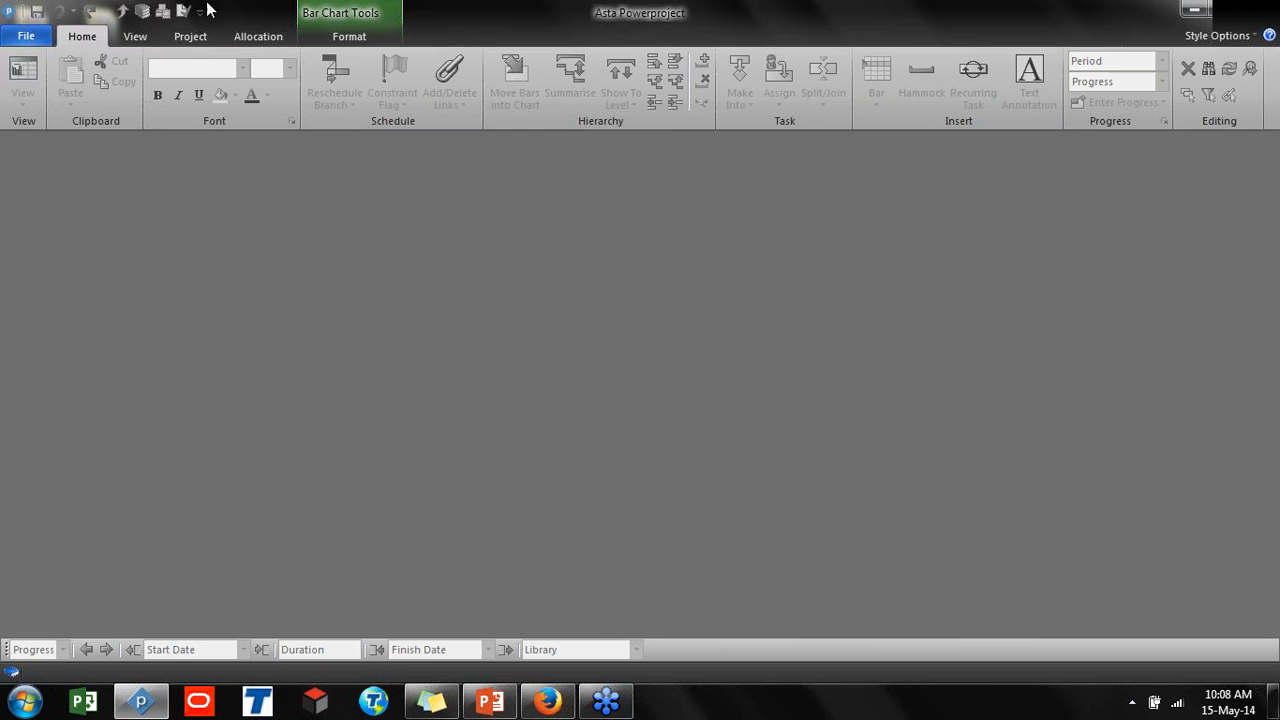
Restore the program window and open the Resource Histograms project file by dropping it from the desktop onto the window
left_click(1228, 11)
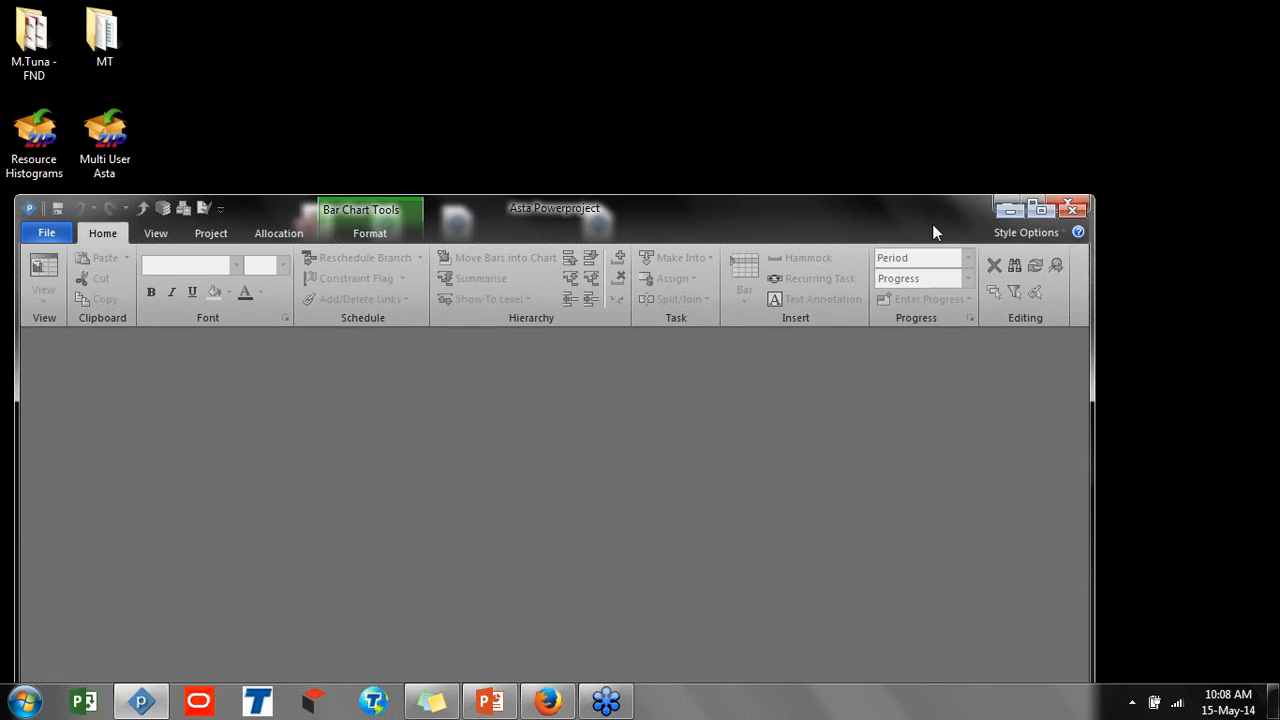
left_click_drag(932, 226, 907, 295)
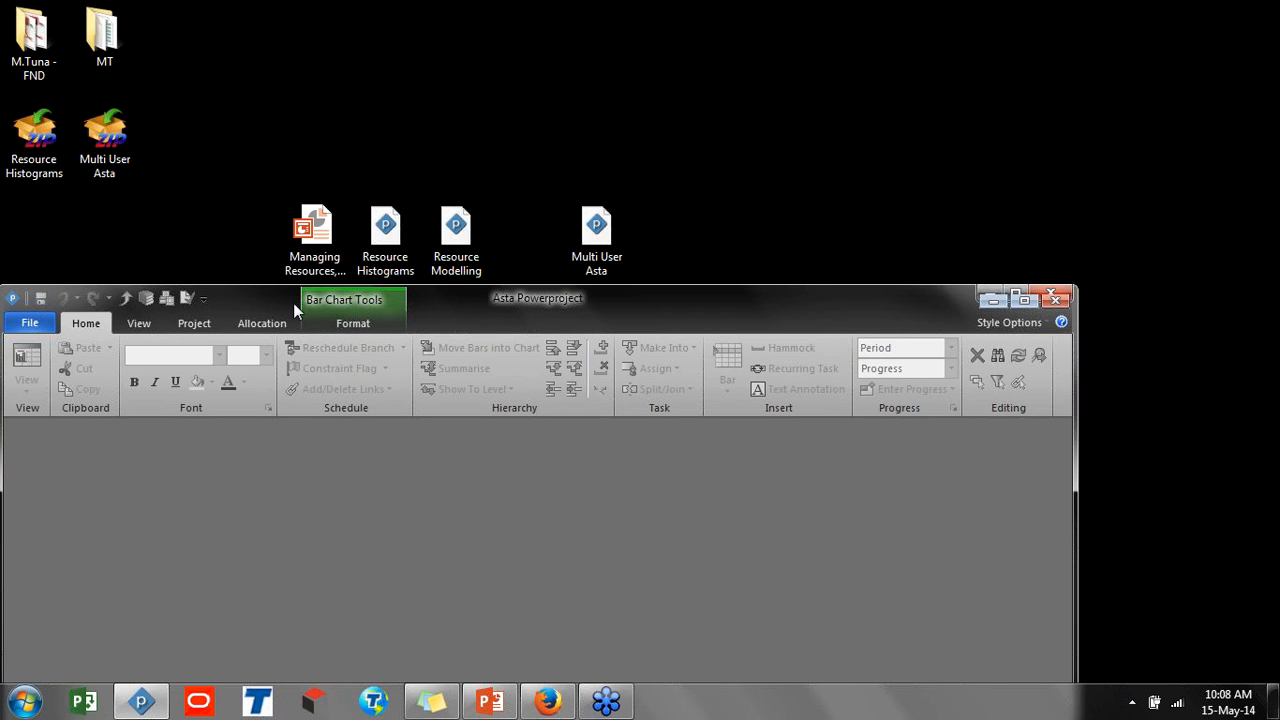
left_click_drag(386, 232, 381, 495)
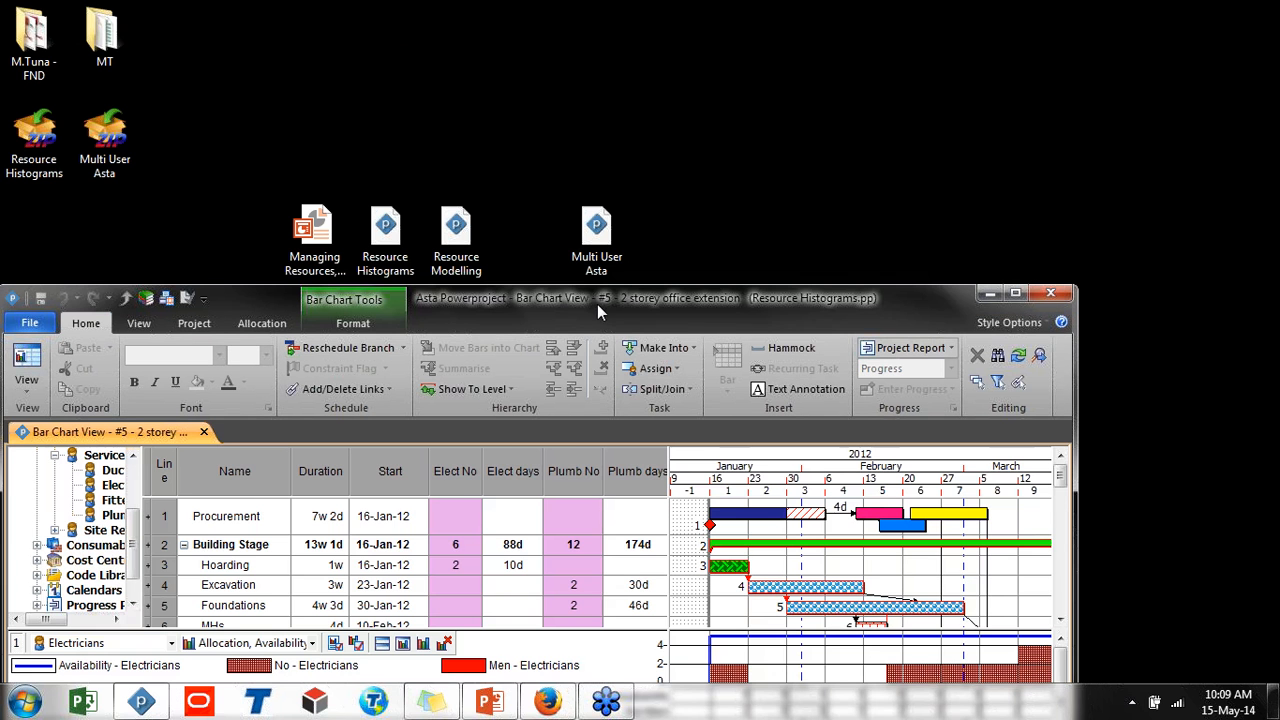
Maximize the window and open the Tasks Flat View
double_click(599, 300)
left_click(22, 88)
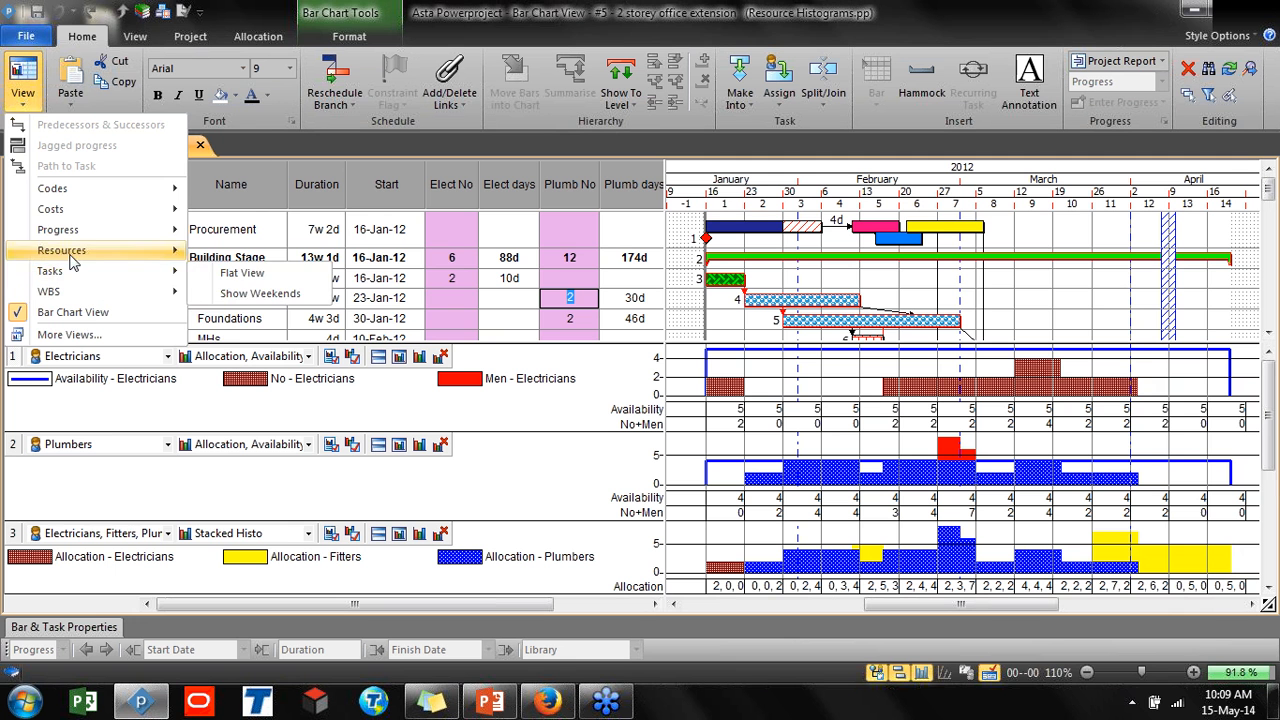
mouse_move(76, 268)
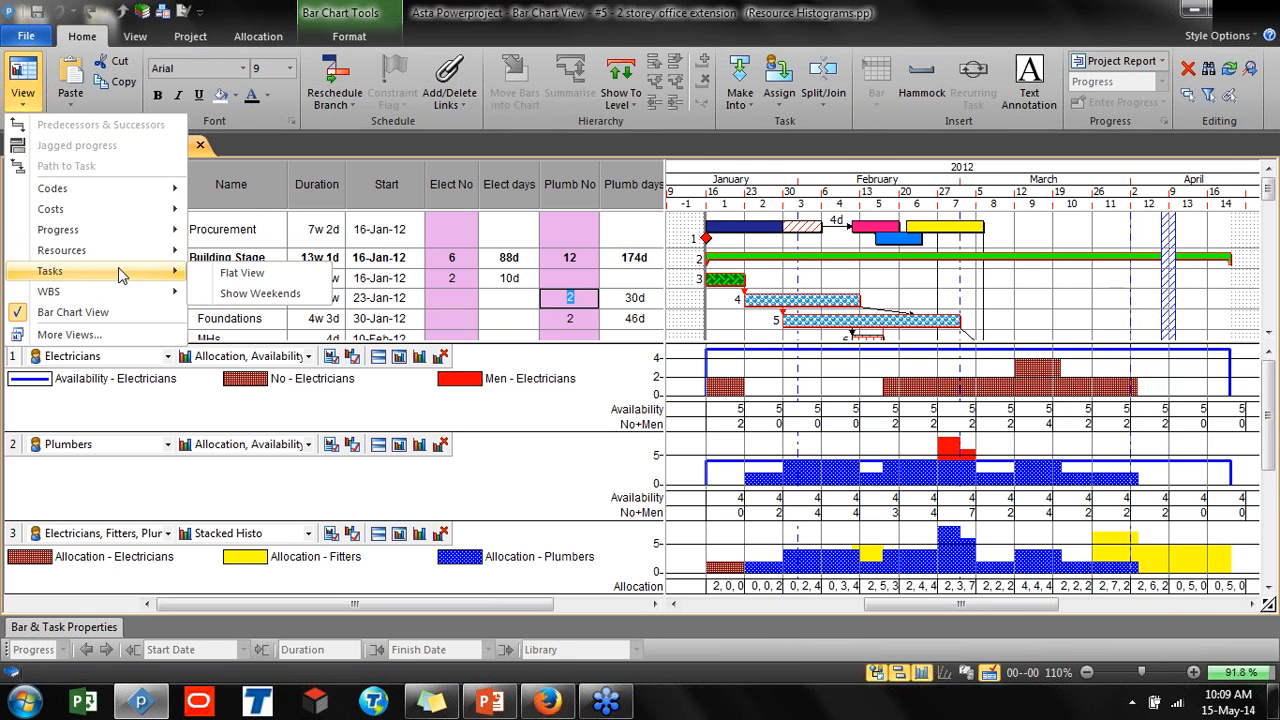
left_click(226, 278)
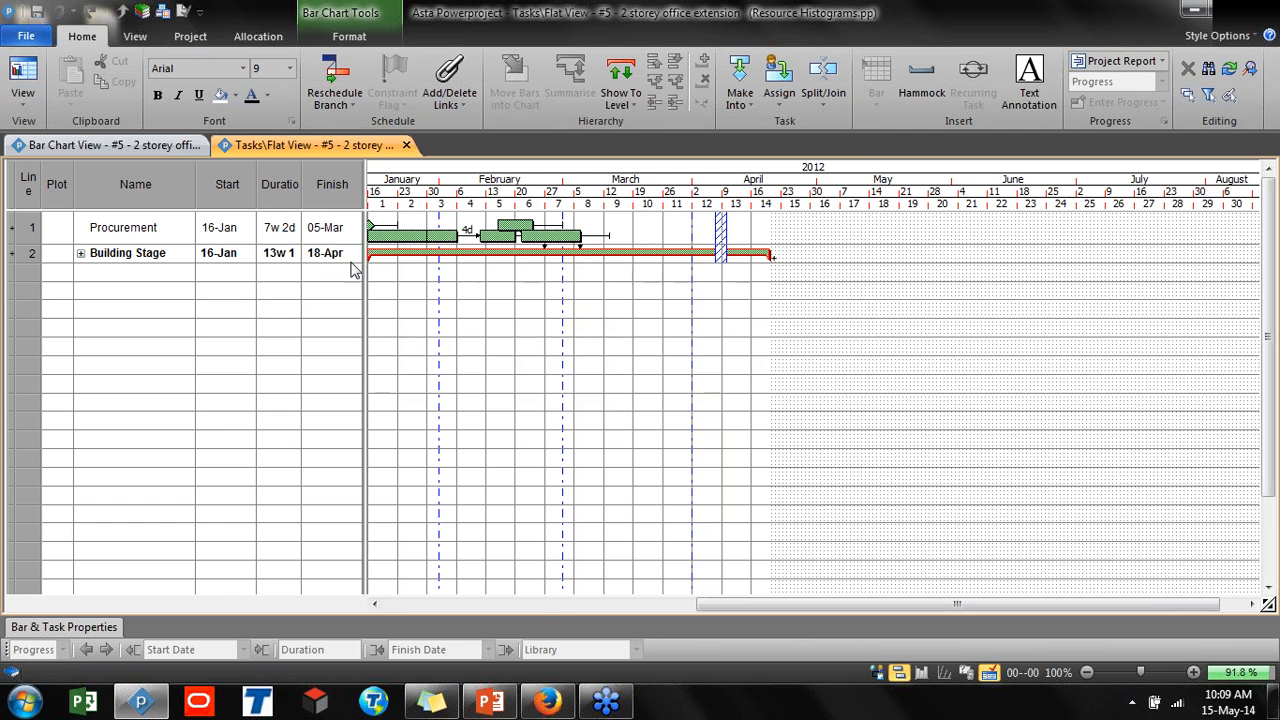
Hide the bar chart in the flat view and expand the Building Stage summary task
left_click(897, 677)
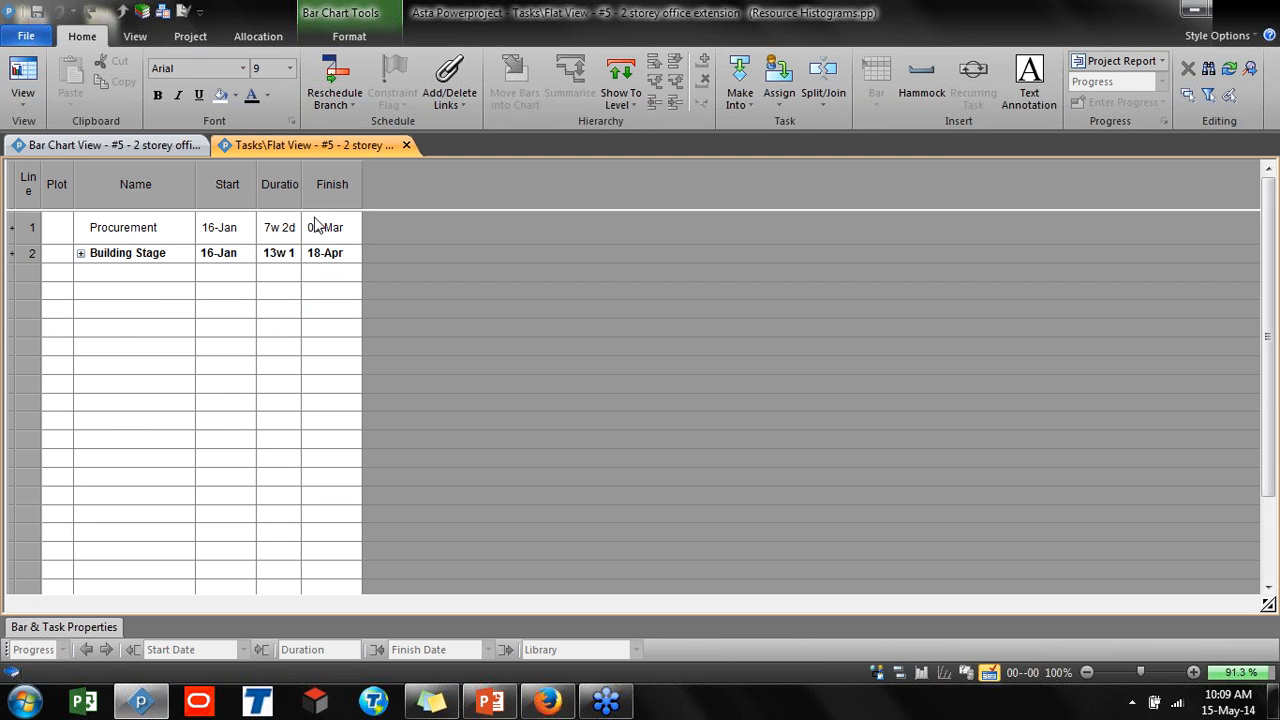
left_click(82, 253)
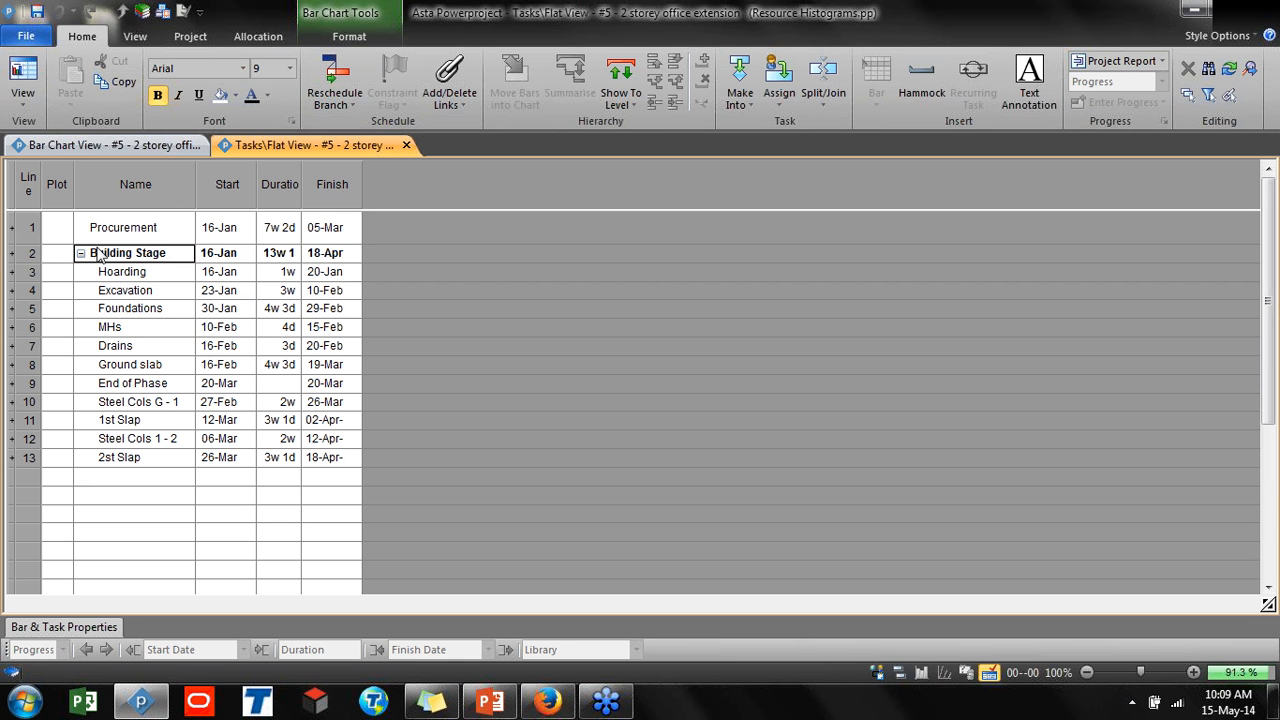
left_click(323, 205)
left_click(323, 197)
right_click(323, 197)
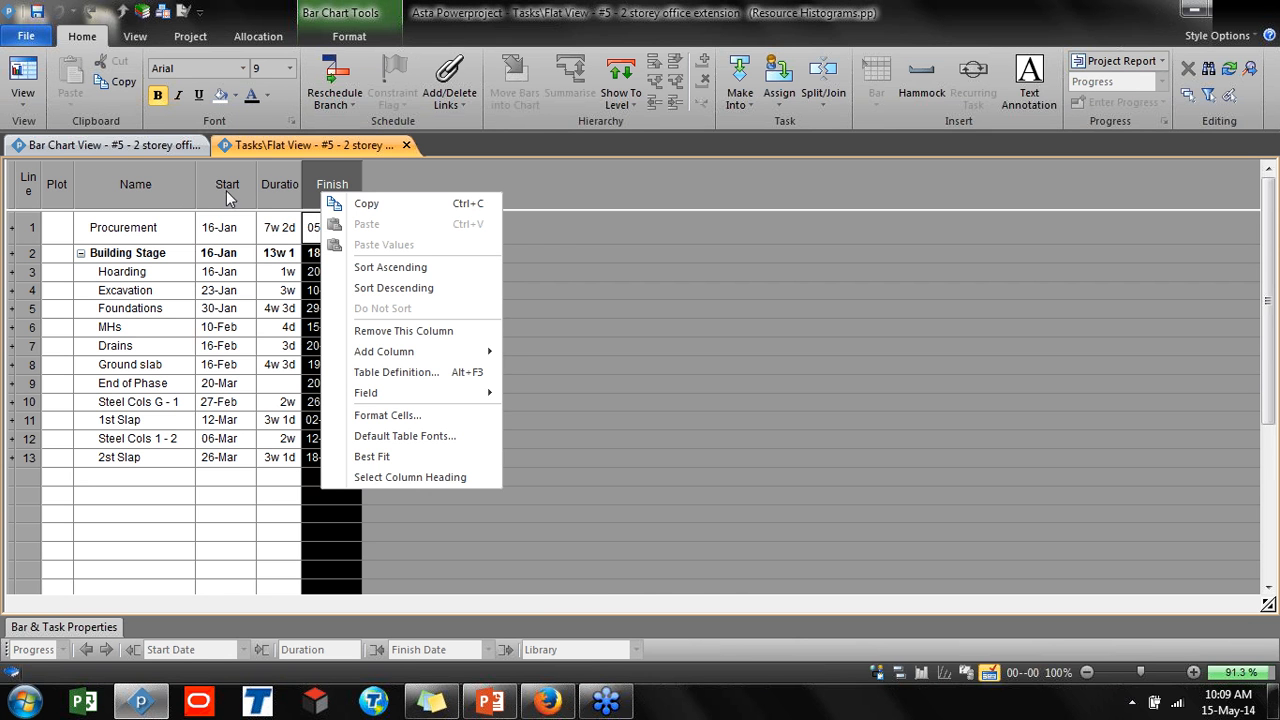
mouse_move(432, 357)
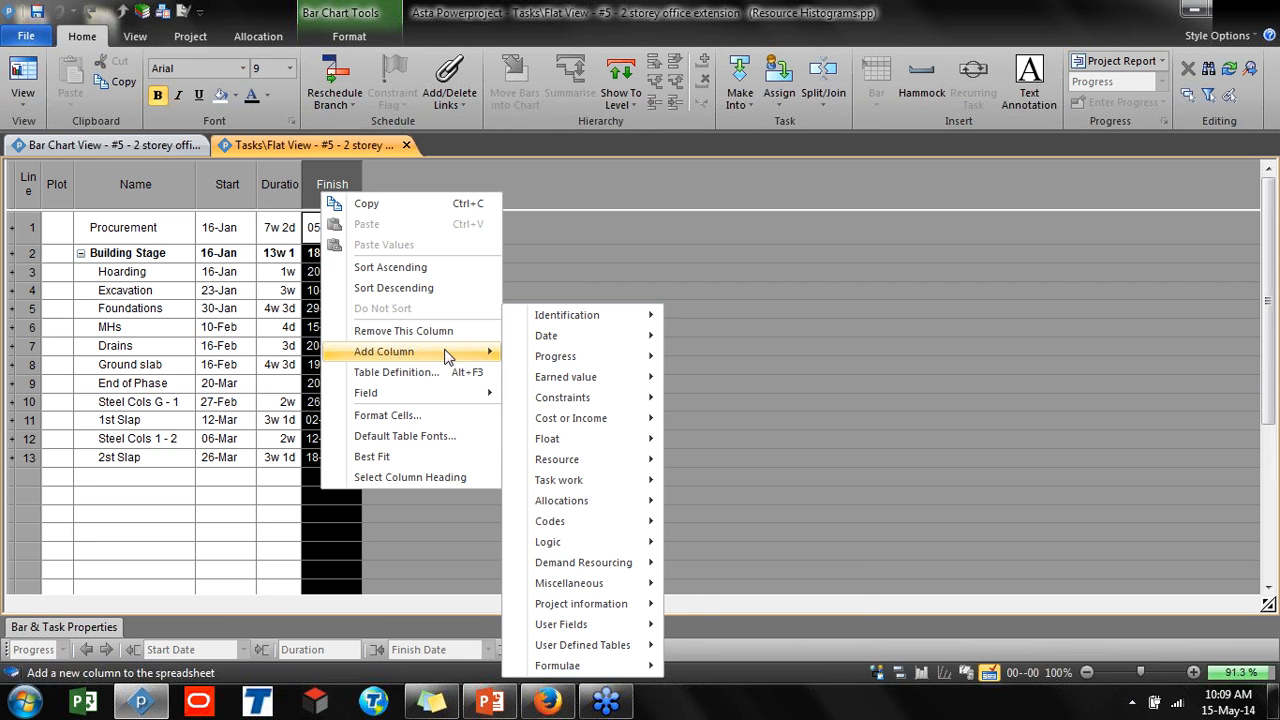
mouse_move(583, 458)
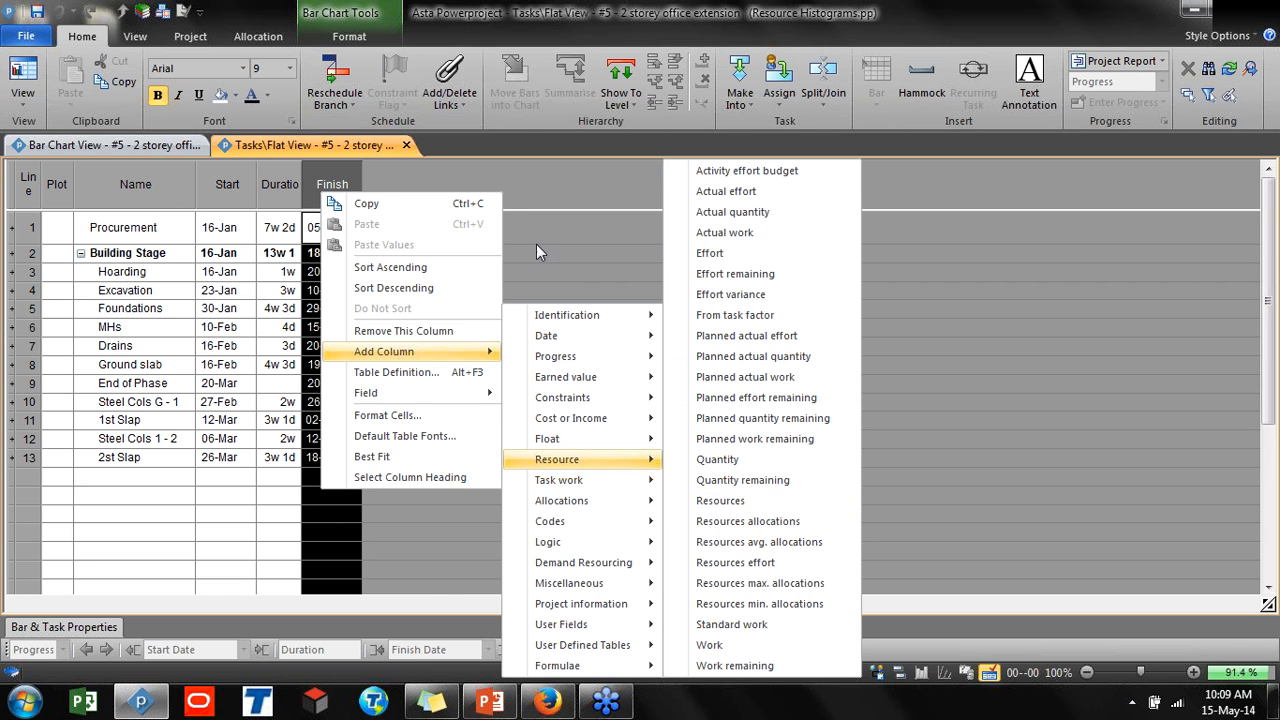
left_click(568, 180)
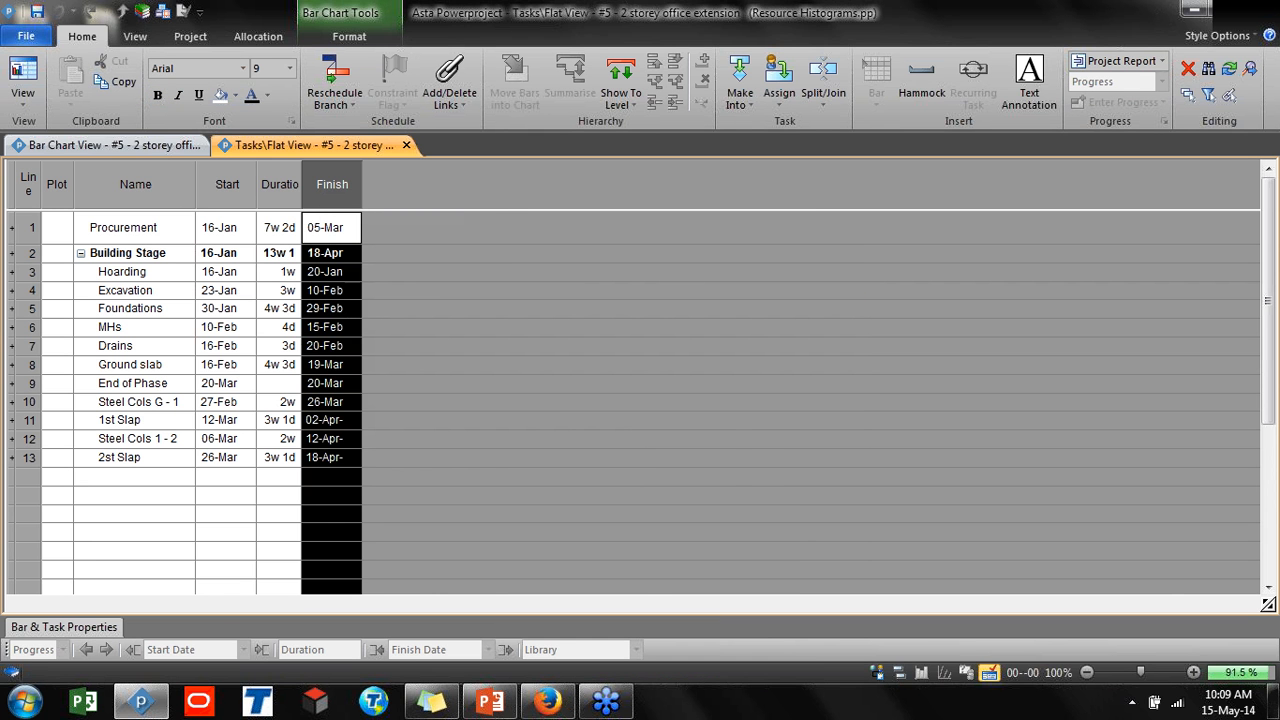
Switch to the Bar Chart View and collapse its histogram pane, project tree and bar chart to show only the spreadsheet
left_click(164, 145)
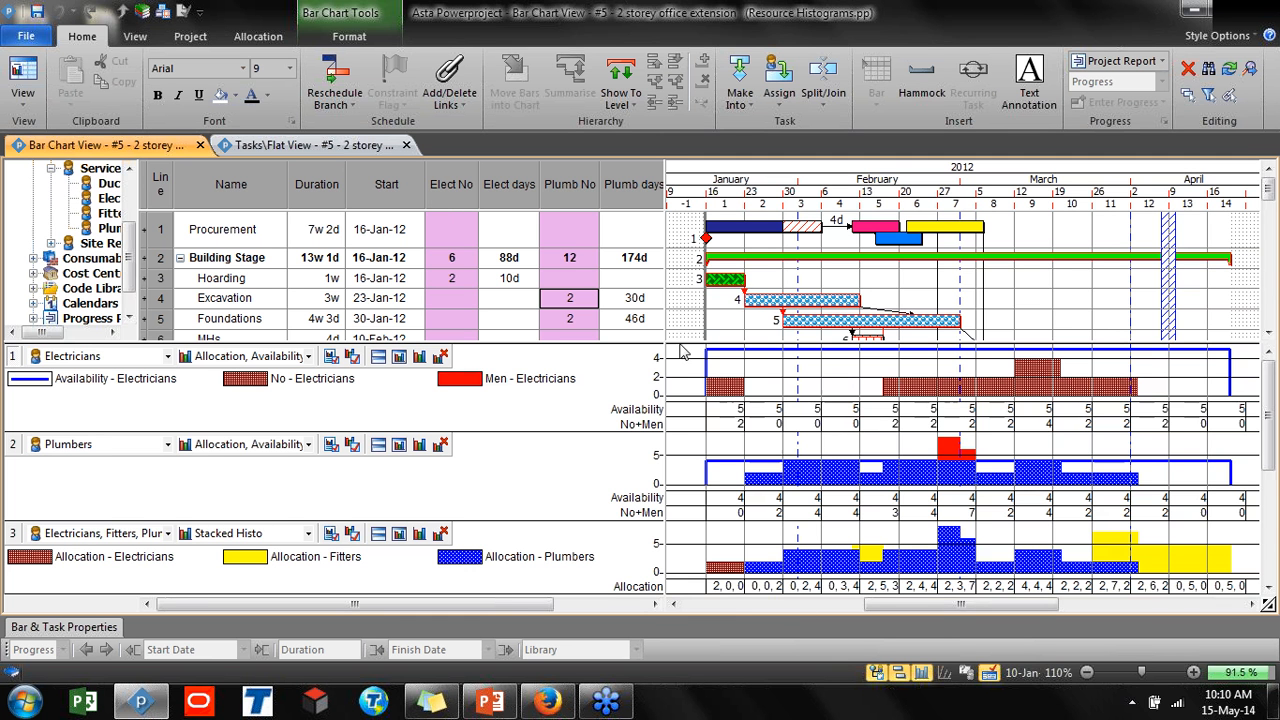
left_click_drag(678, 341, 735, 604)
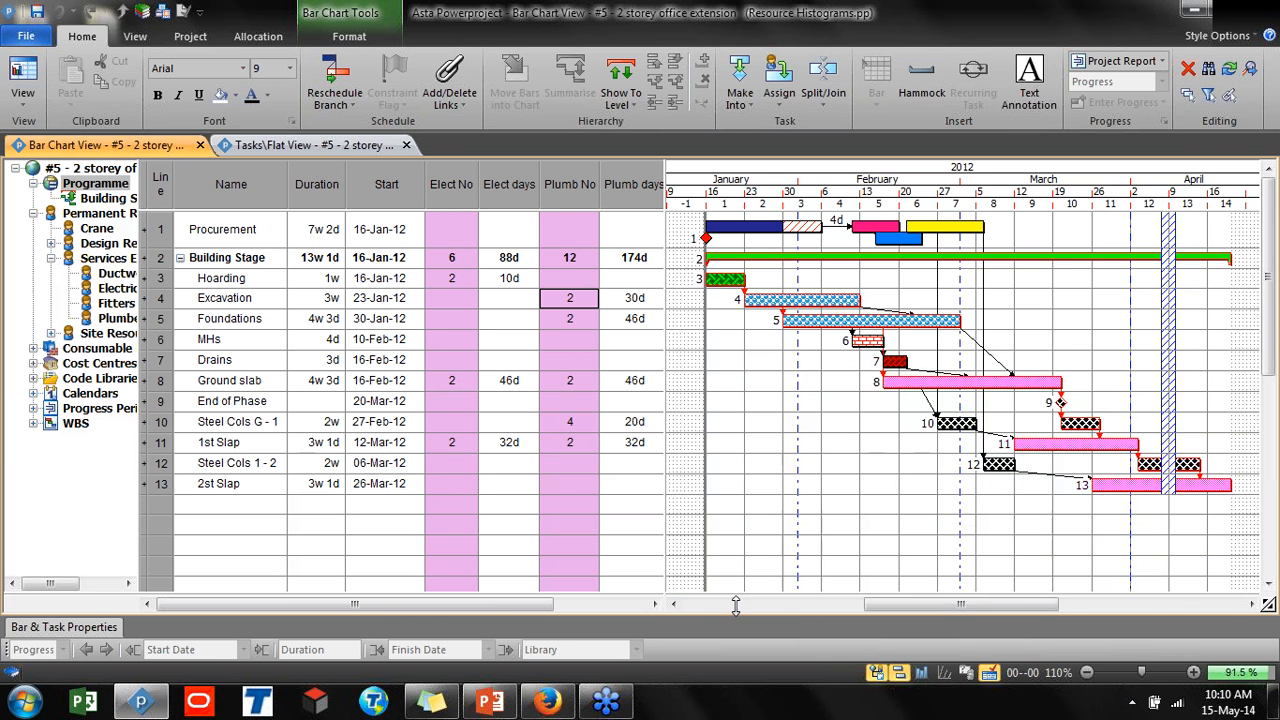
left_click(877, 672)
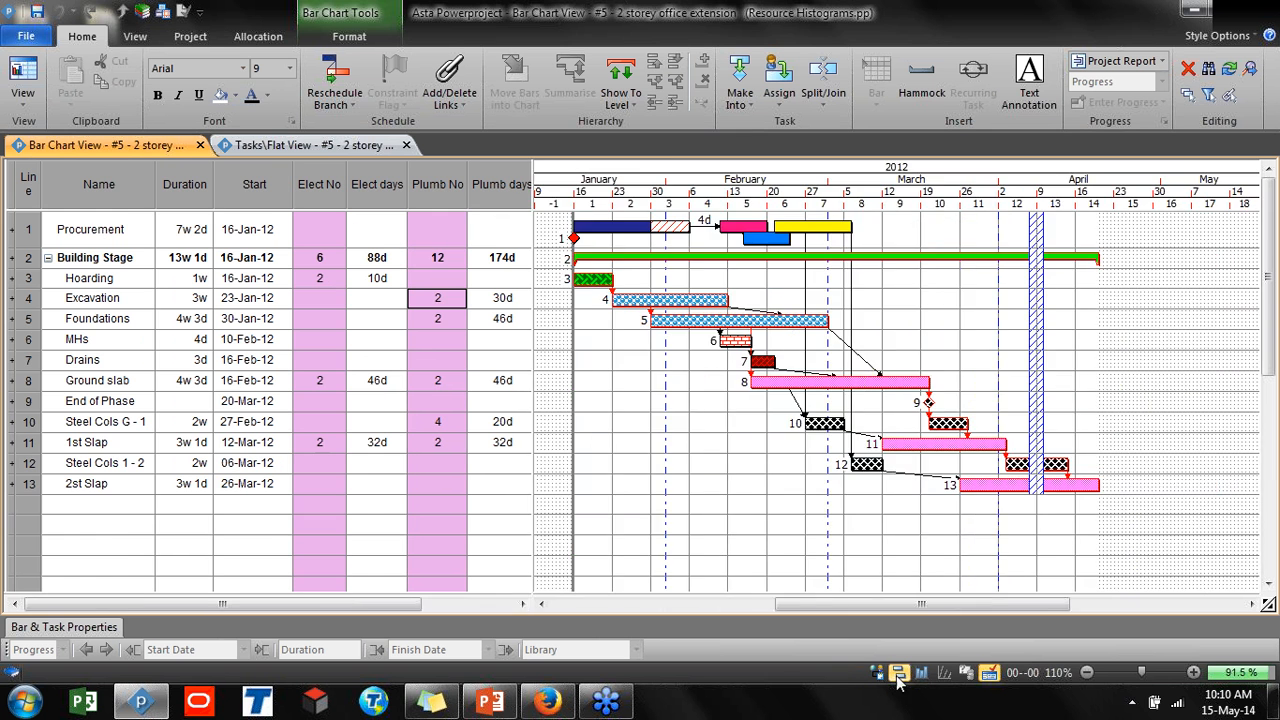
left_click(898, 673)
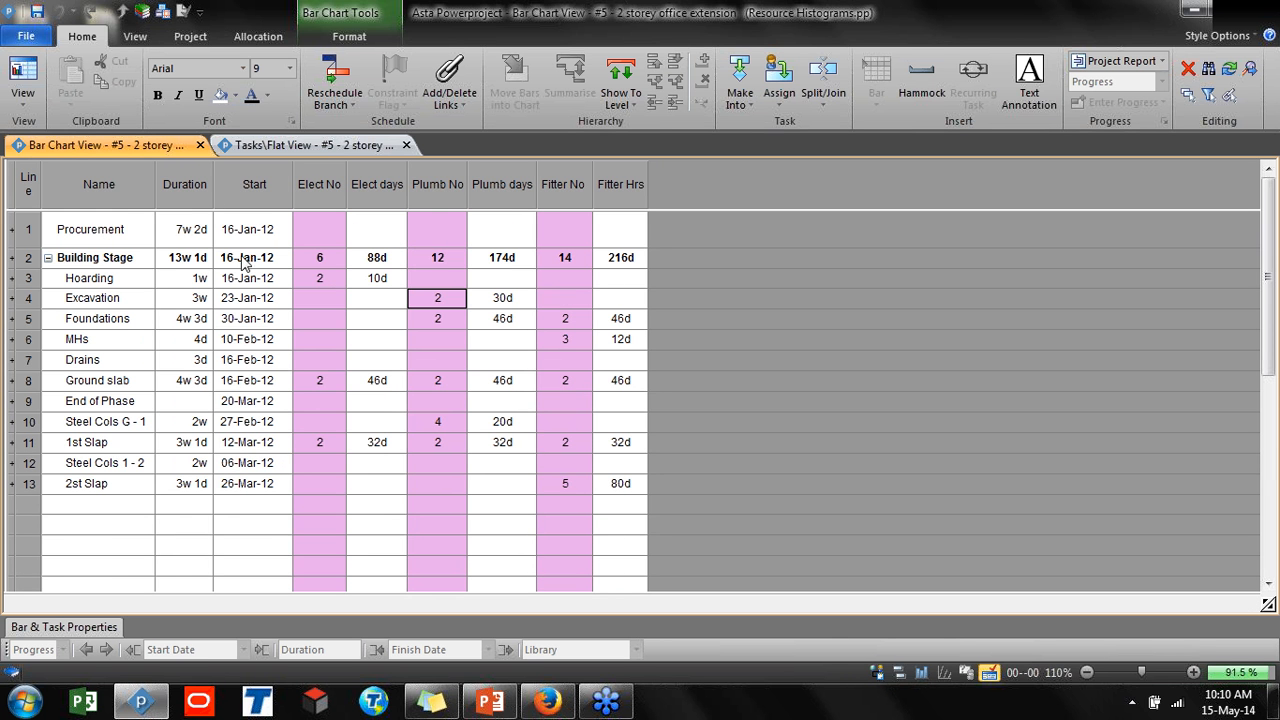
Review the Elect, Plumb and Fitter resource columns by selecting each column in turn
left_click(316, 192)
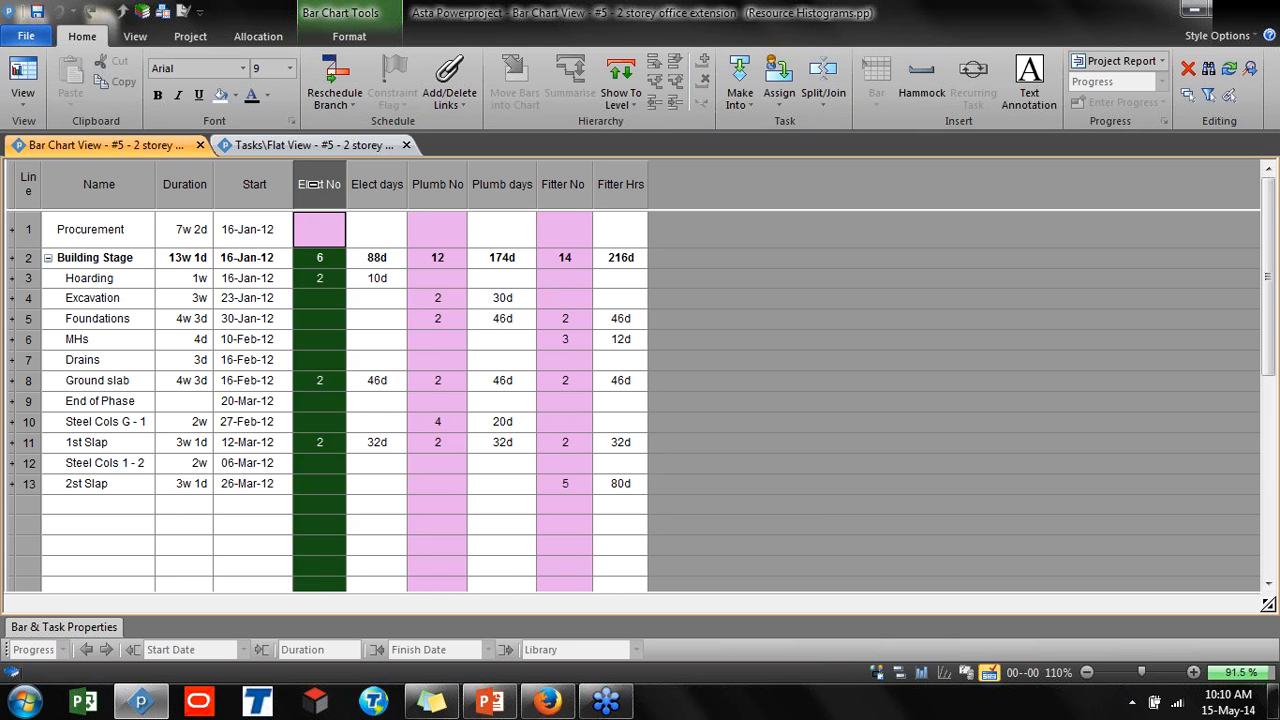
left_click(378, 192)
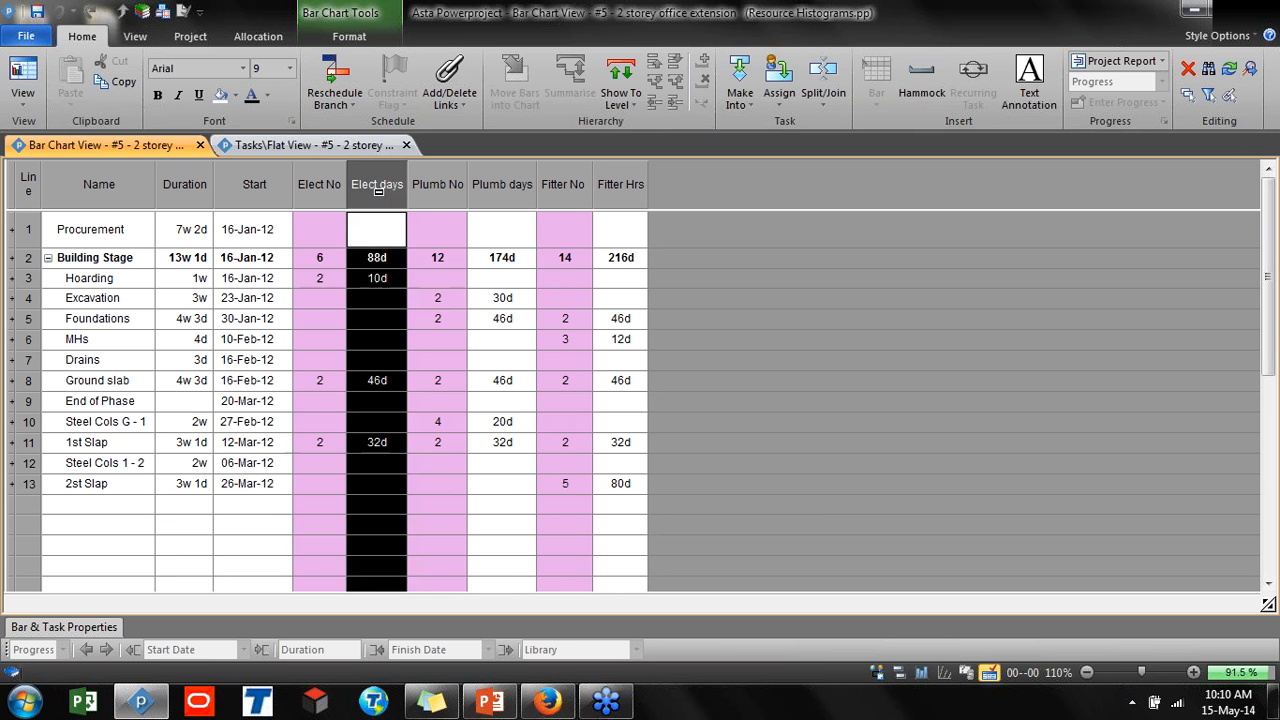
left_click(440, 199)
left_click(490, 192)
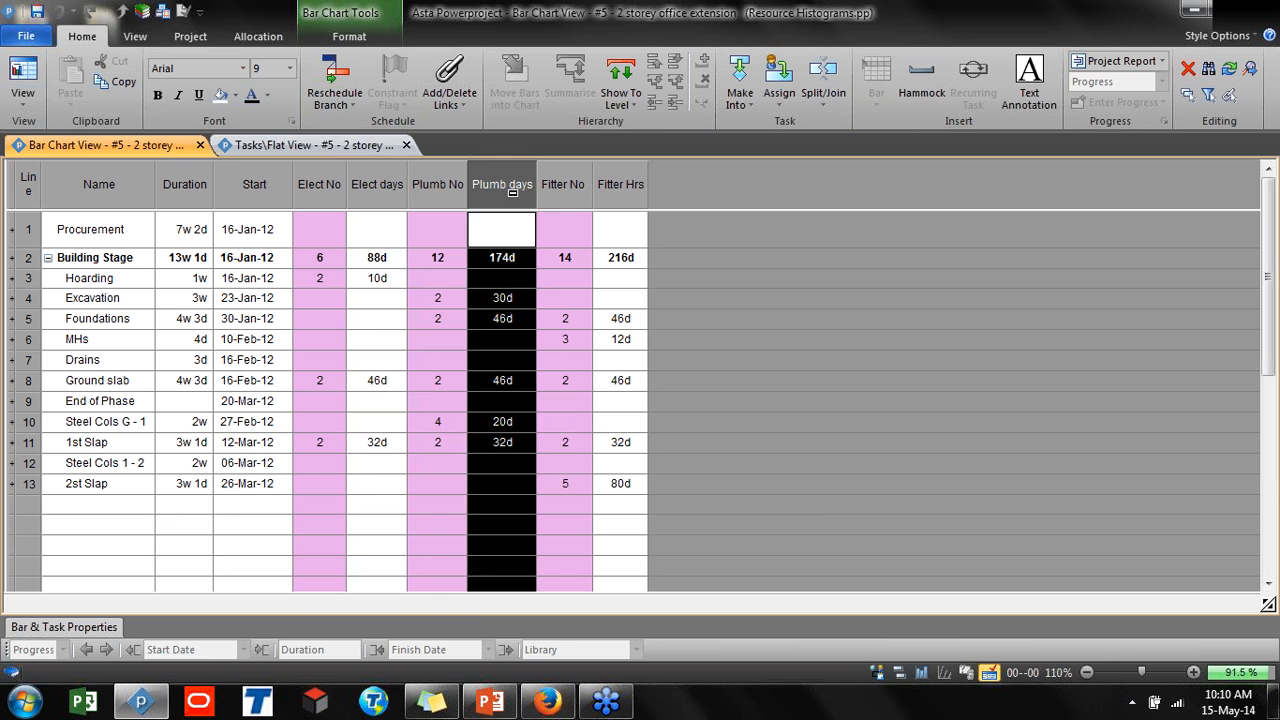
left_click(551, 199)
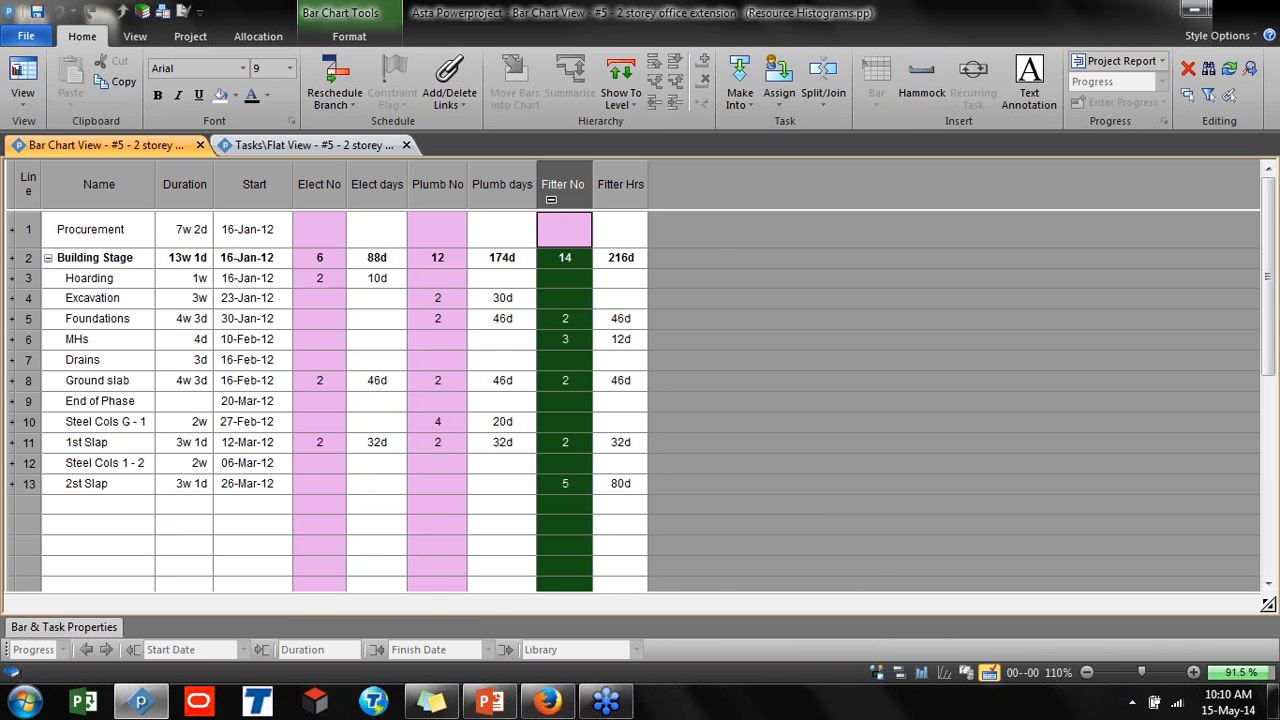
left_click(610, 197)
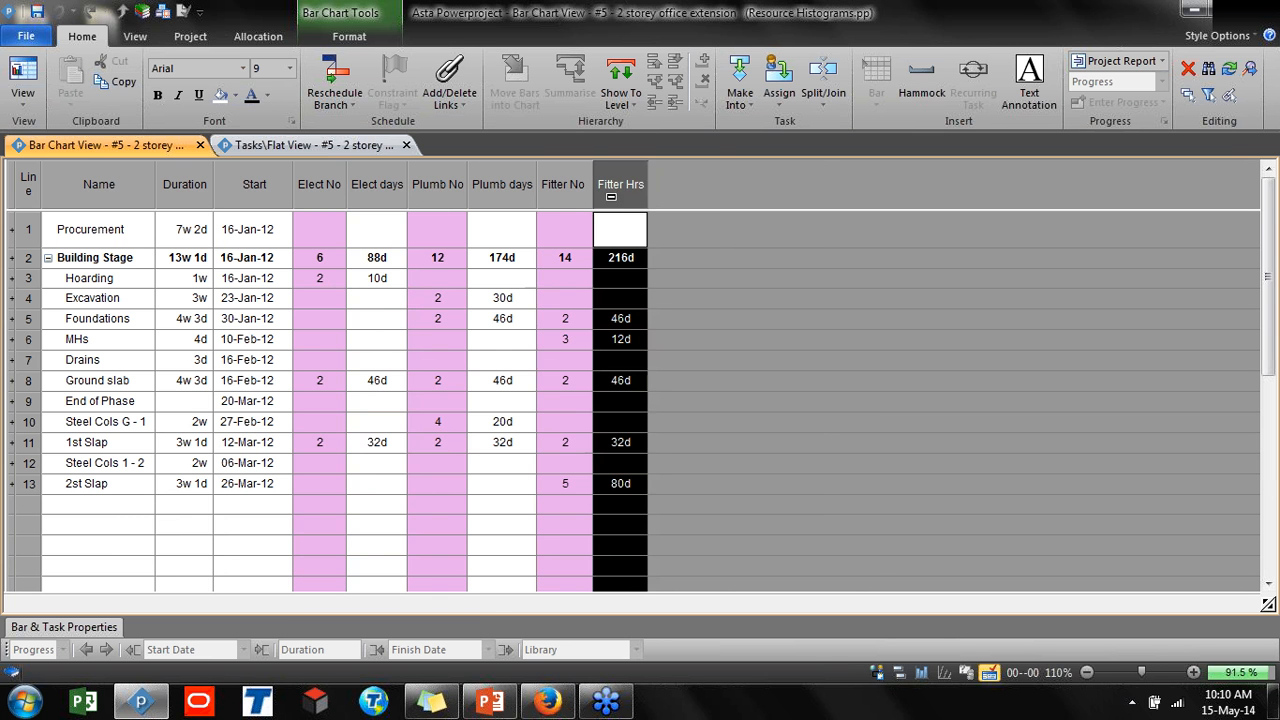
Show and widen the project tree, then open the Building Stage programme from it
left_click(875, 672)
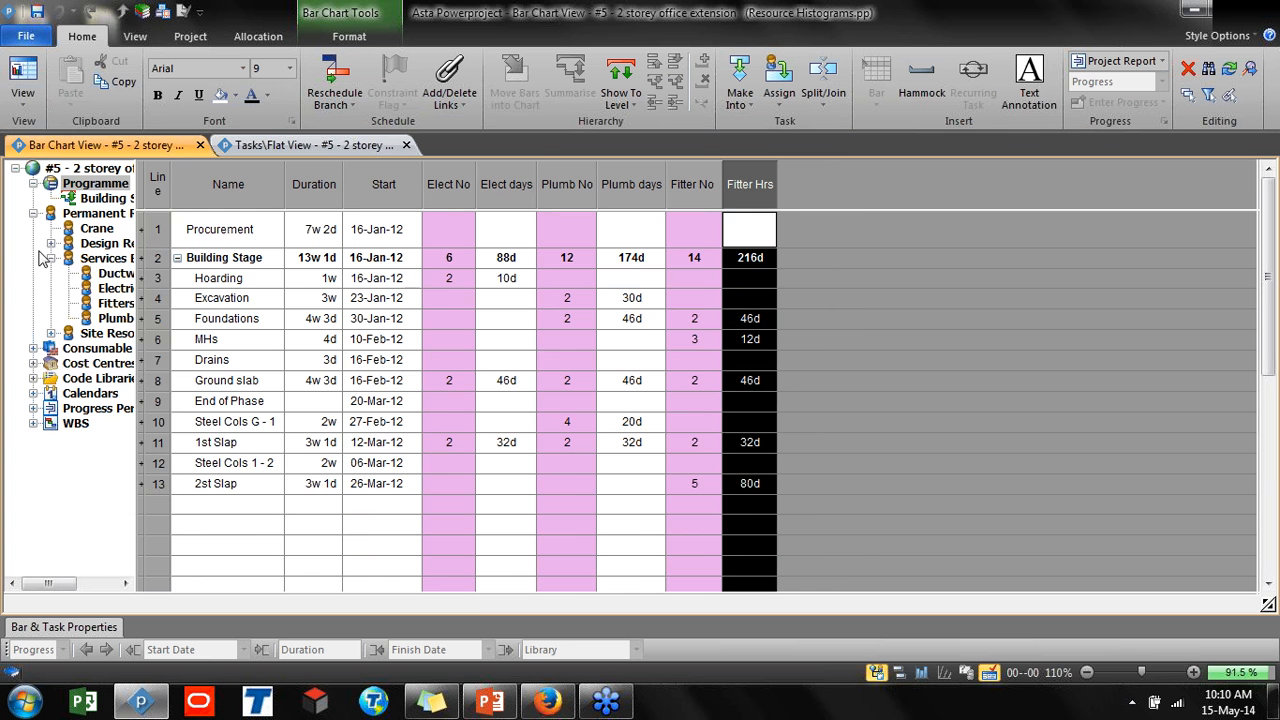
left_click_drag(138, 320, 219, 321)
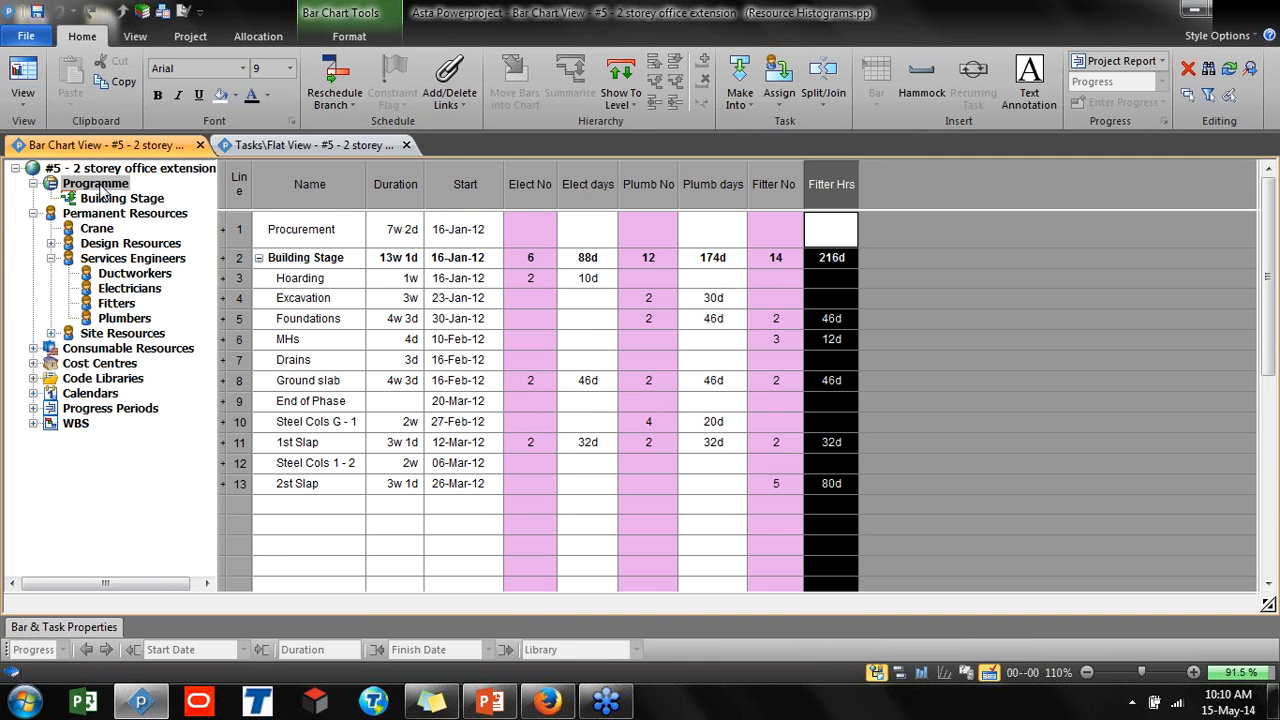
left_click(244, 225)
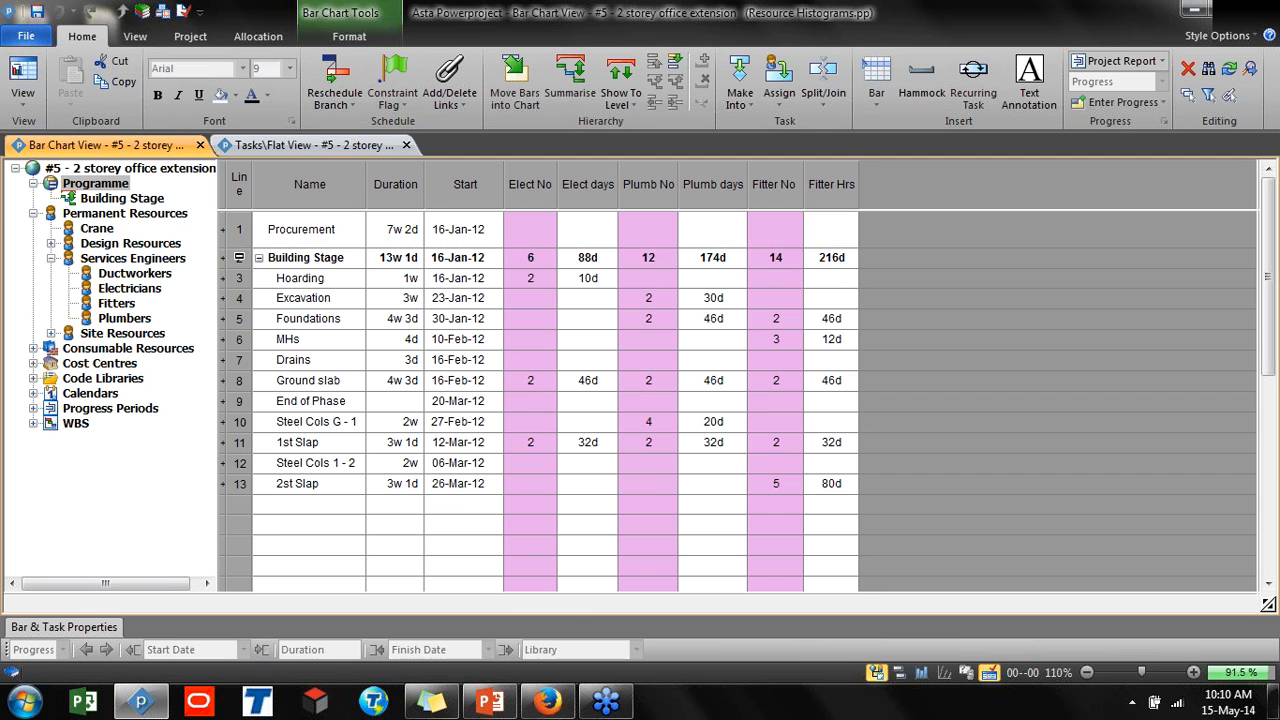
left_click(239, 258)
left_click(122, 199)
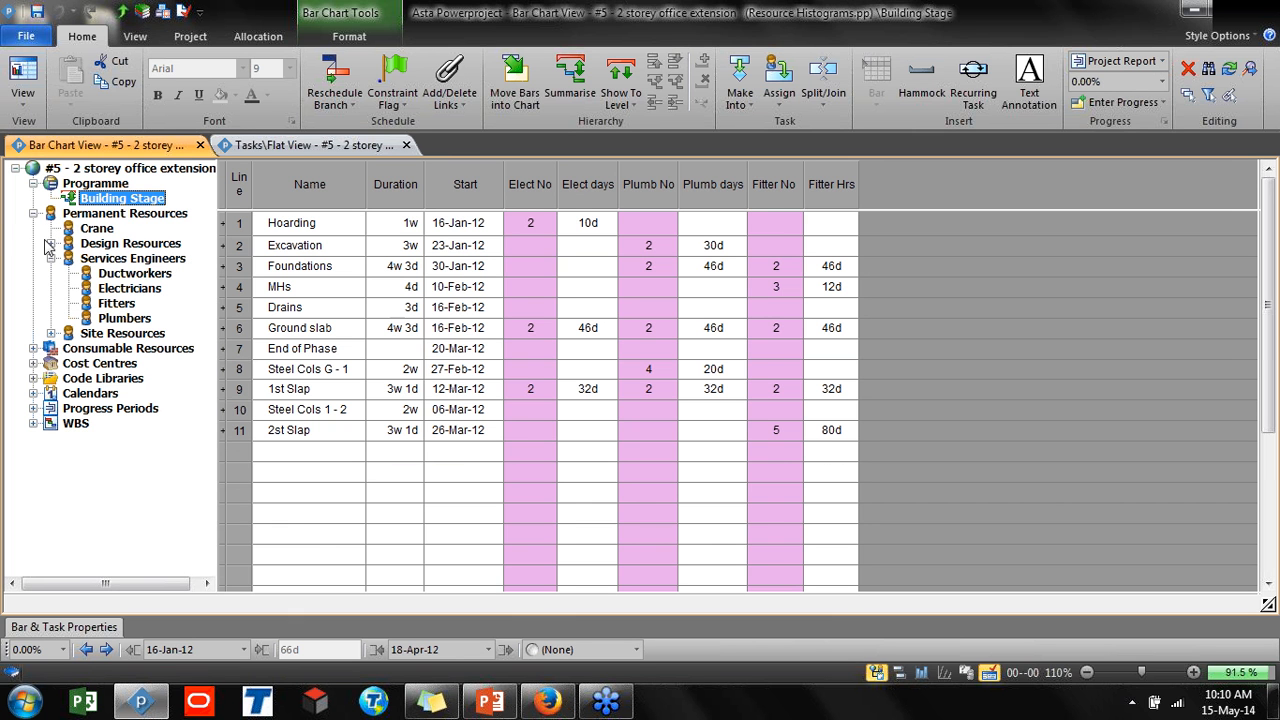
Open the Library Explorer and browse the Permanent Resource library objects
left_click(131, 40)
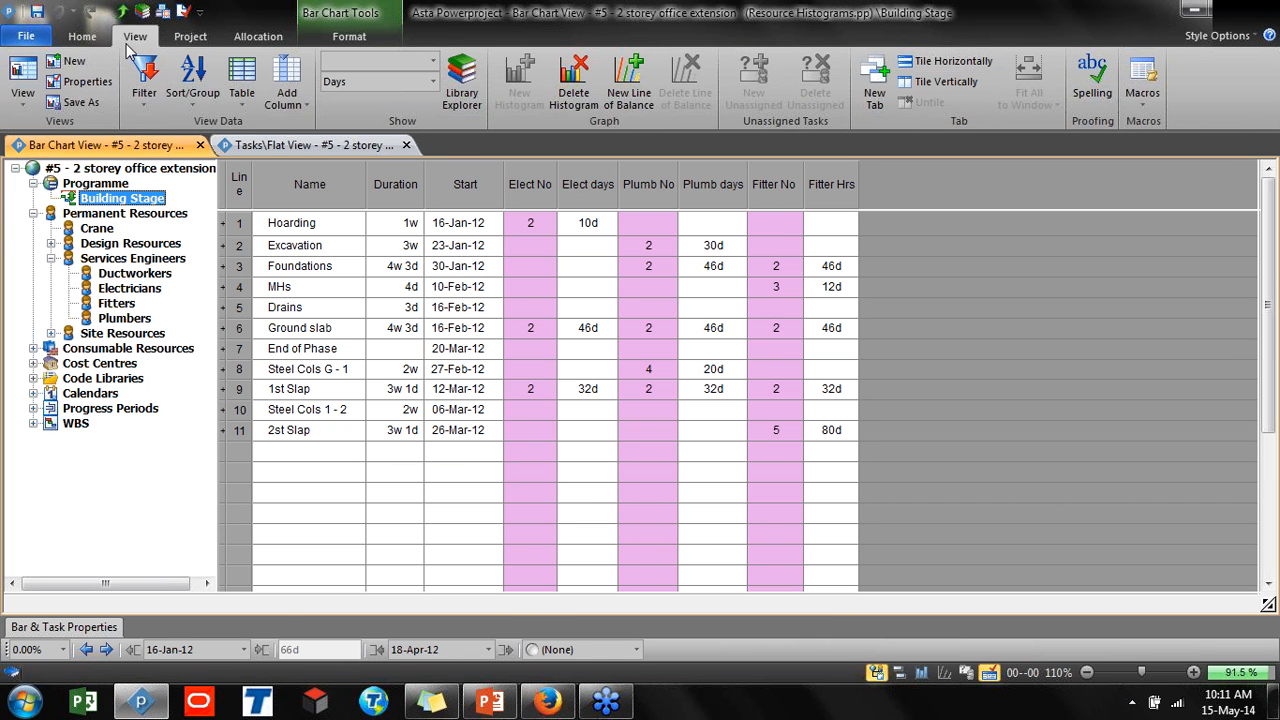
left_click(476, 100)
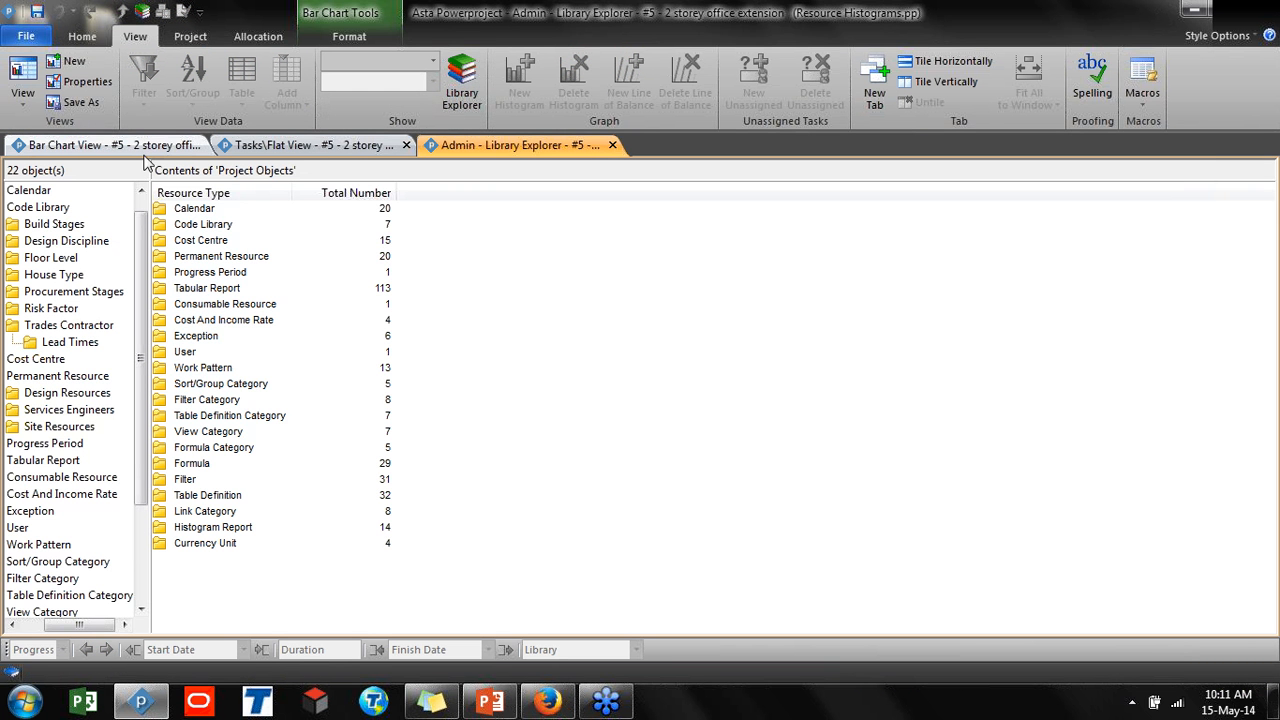
double_click(203, 258)
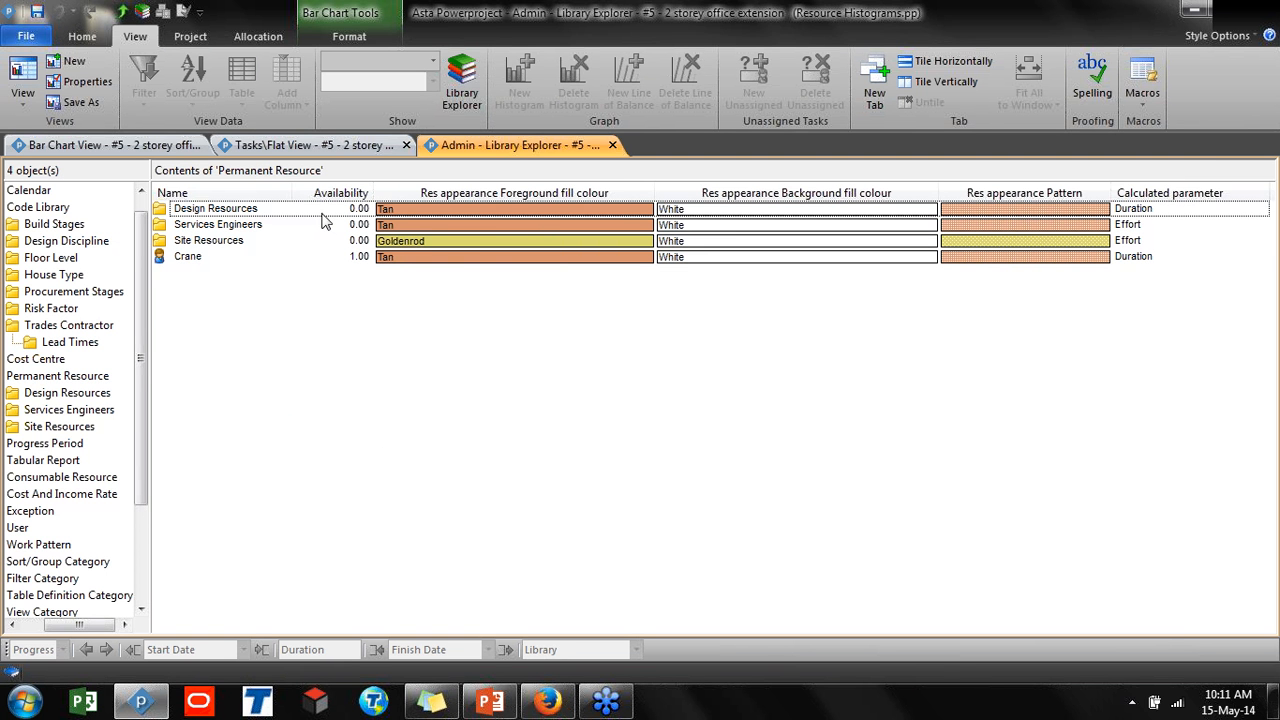
Return to the Bar Chart View and expand Consumable Resources in the project tree
left_click(160, 150)
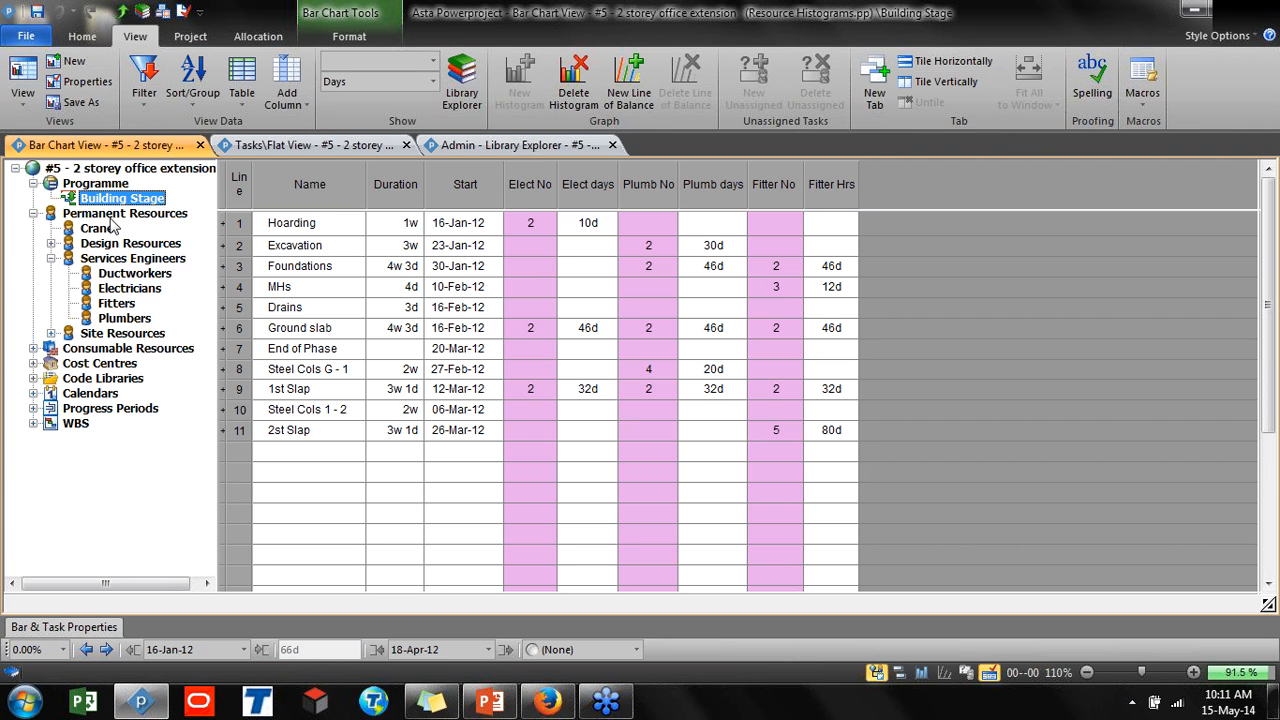
left_click(33, 348)
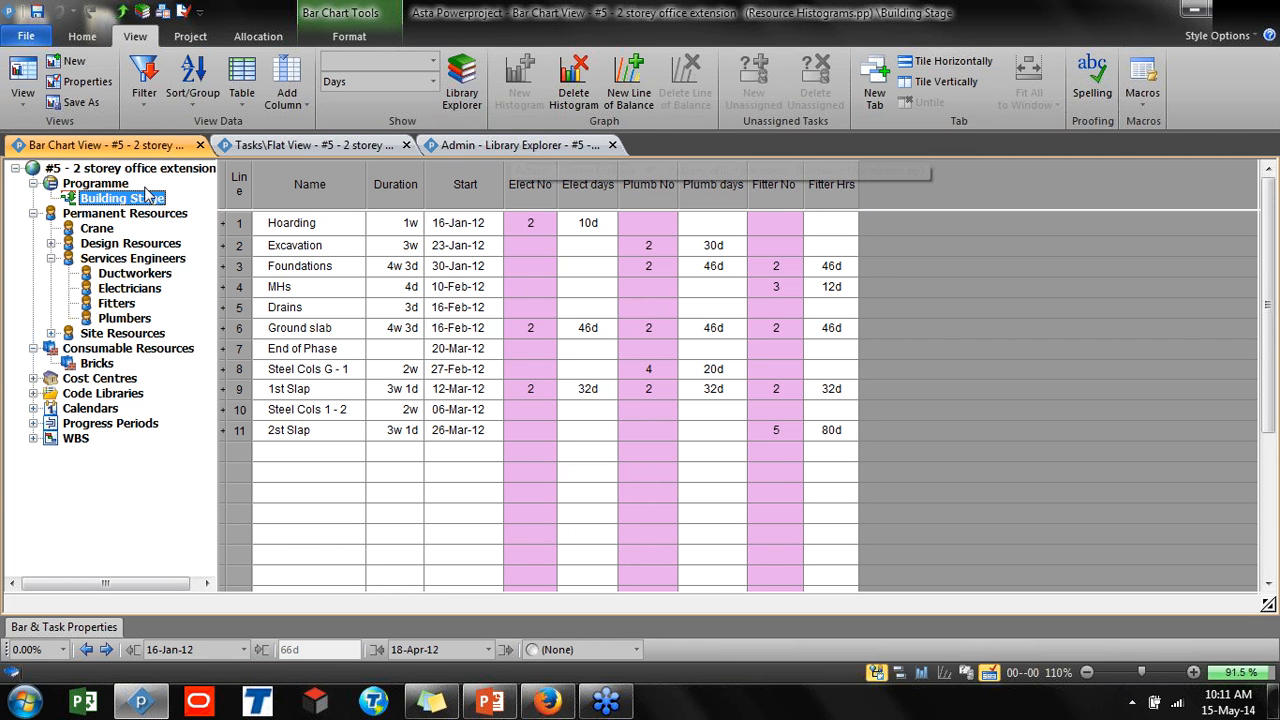
In the Library Explorer's Permanent Resource library, create a new folder named Comapny RBS and open it
left_click(475, 87)
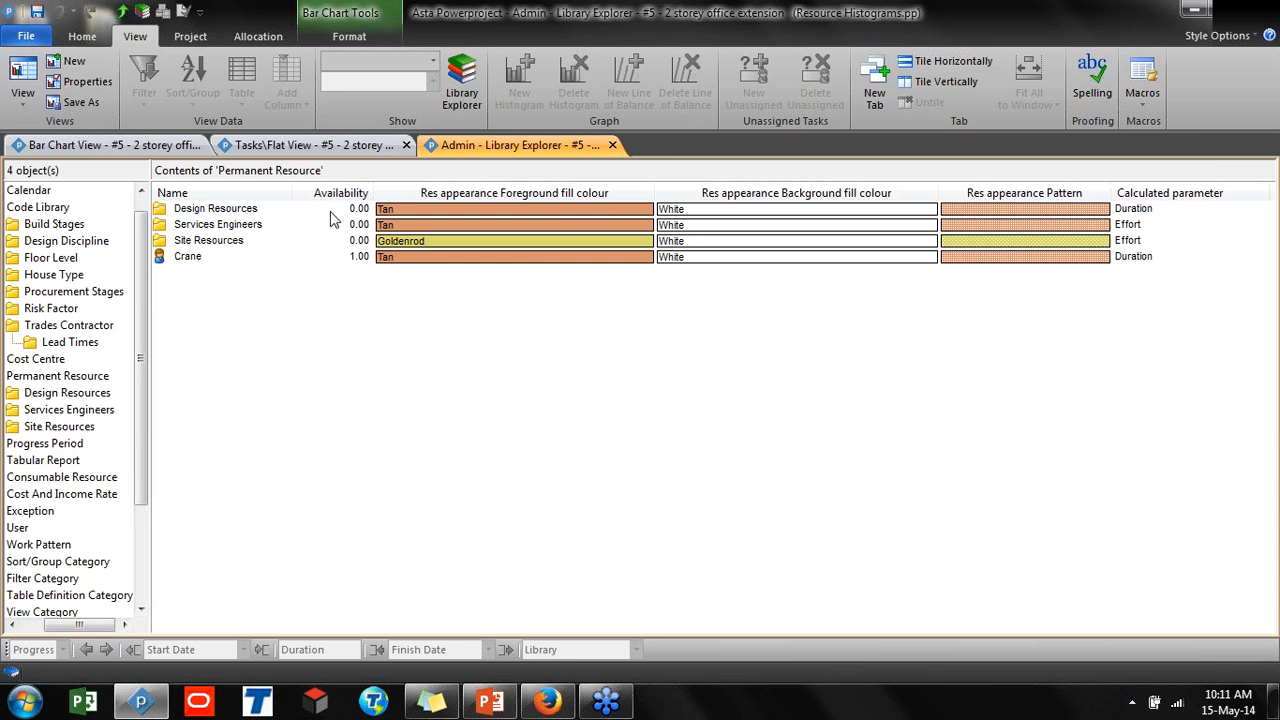
right_click(186, 295)
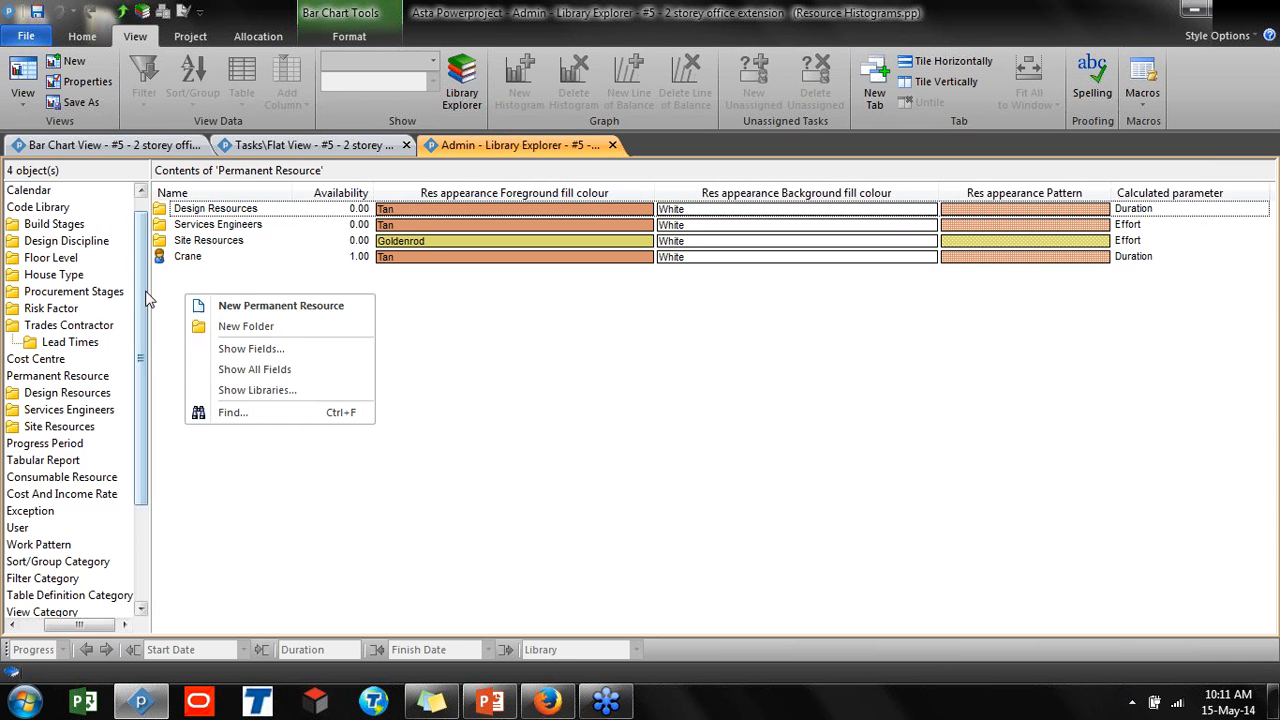
left_click(260, 326)
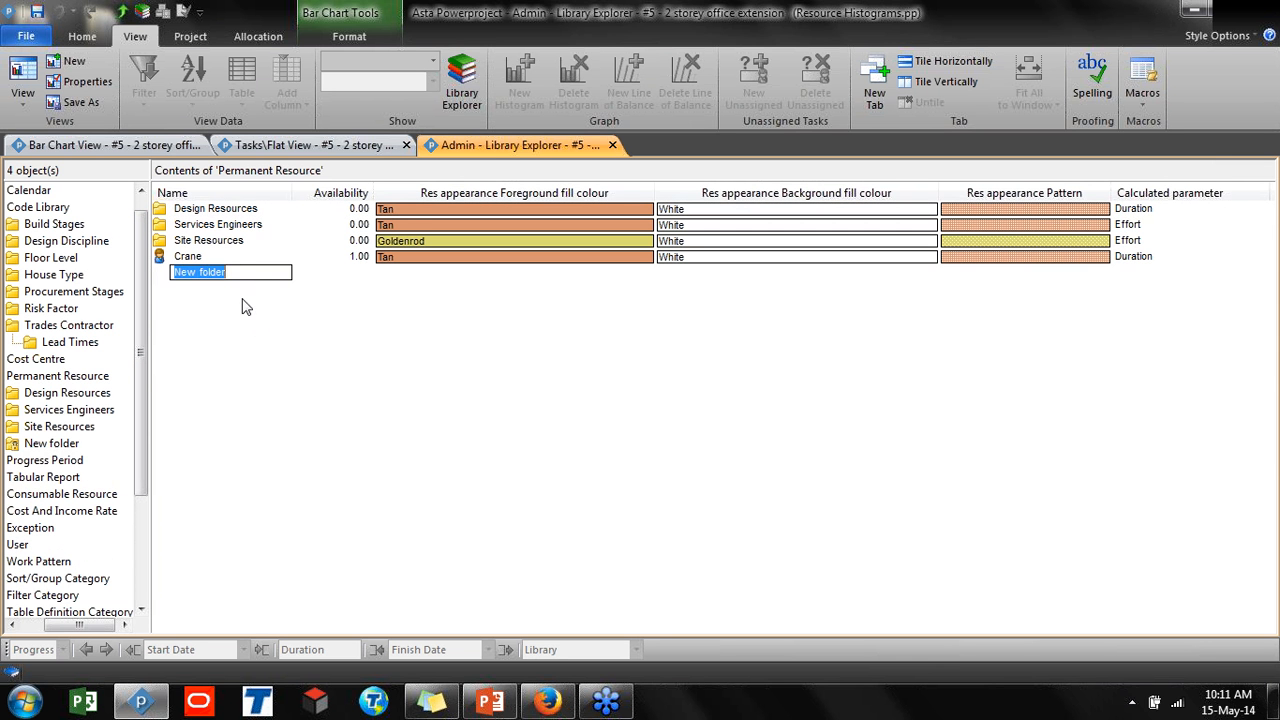
type("Comapny RBS")
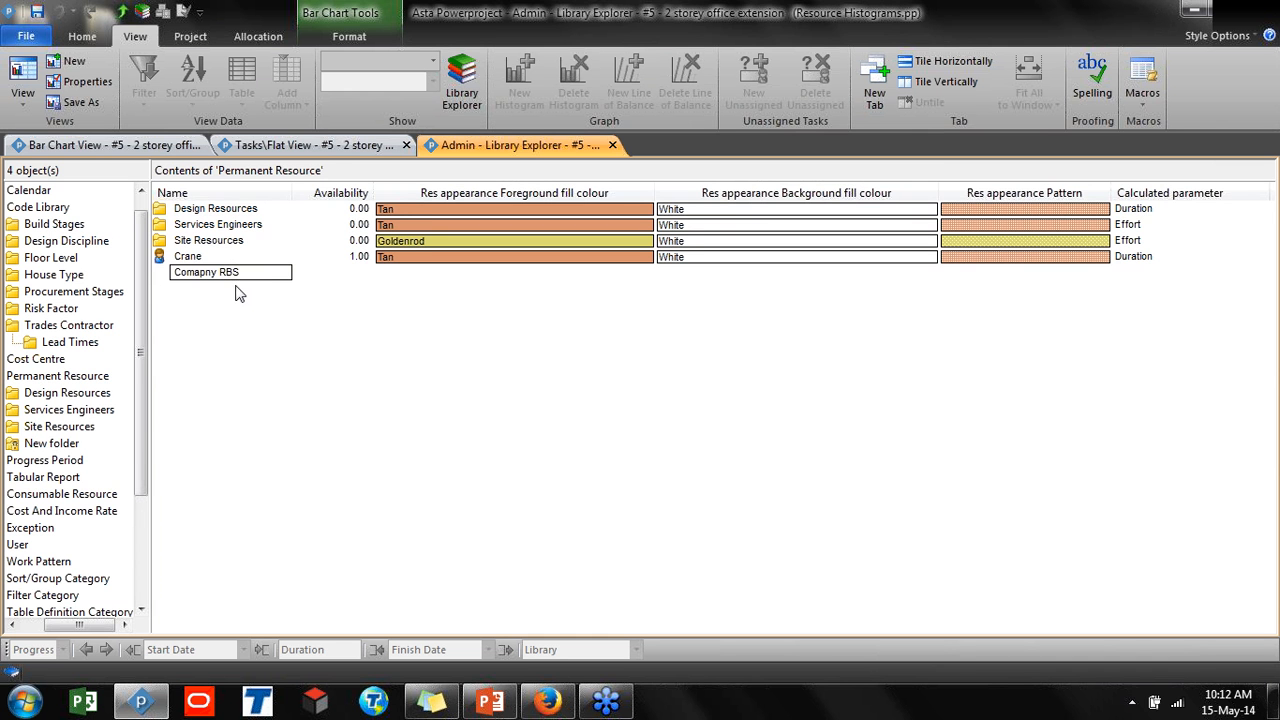
key("Return")
double_click(201, 278)
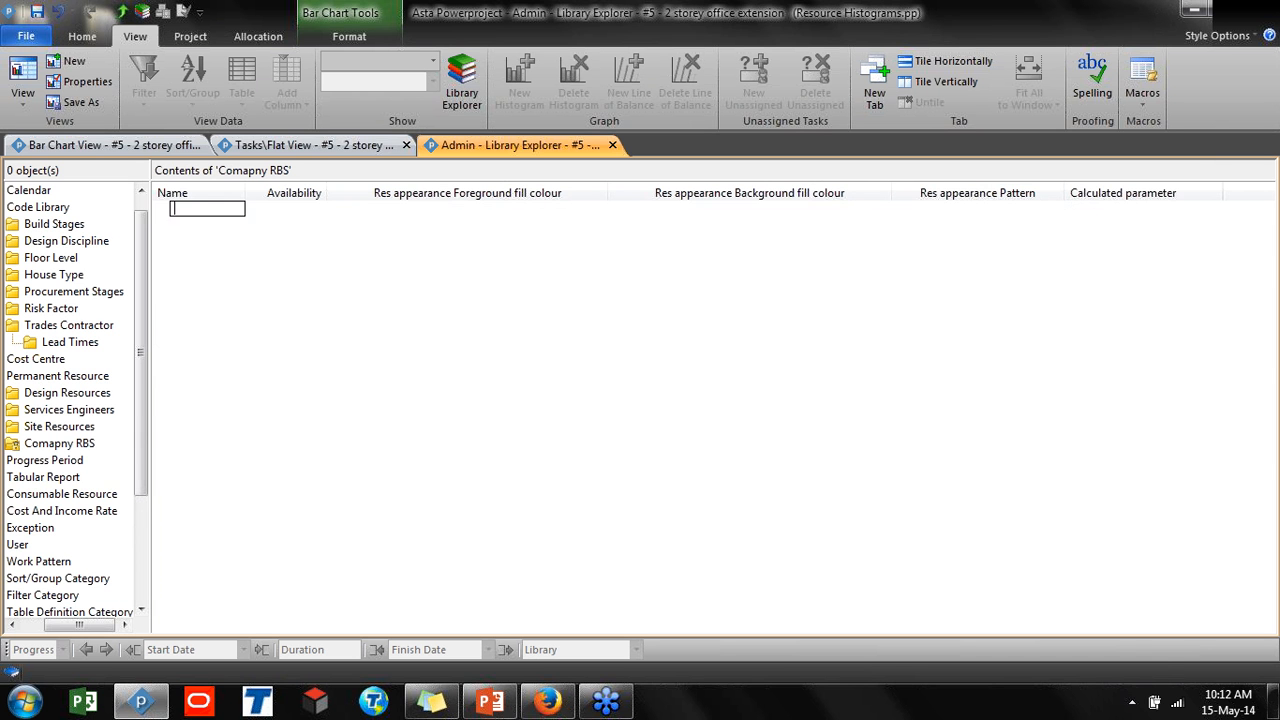
Add a new permanent resource named Engineers to the Comapny RBS folder and rename it Site Engineer
type("Engineers")
key("Return")
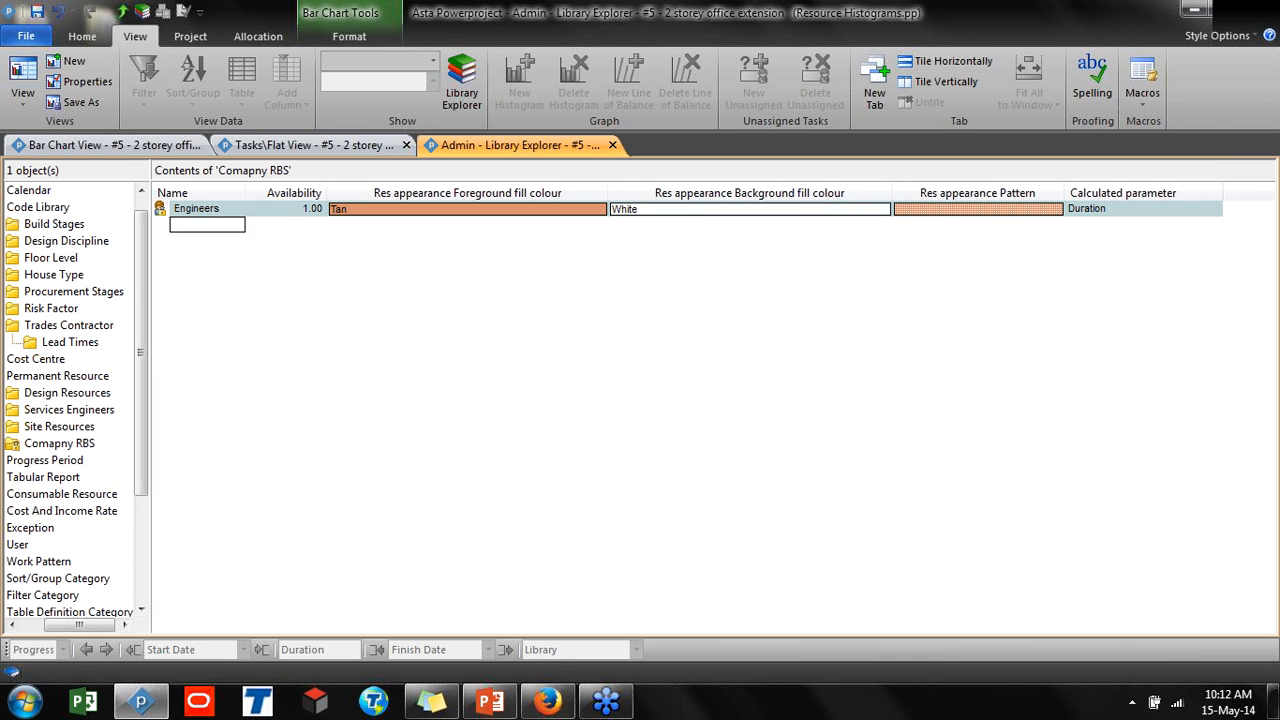
left_click(216, 210)
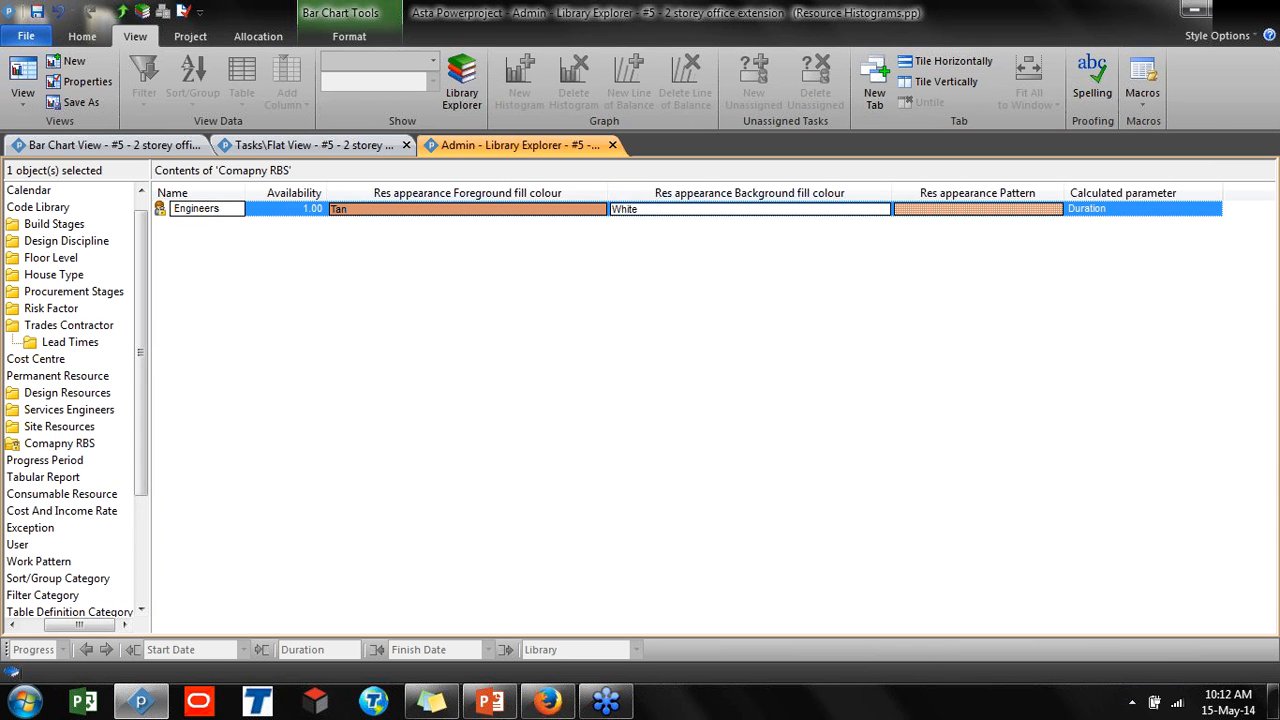
left_click(174, 211)
type("Site")
key("Return")
Open the Site Engineer's properties and review its Details, Cost/Income and Assignment settings, including modelling type, calculated and balancing options
double_click(168, 216)
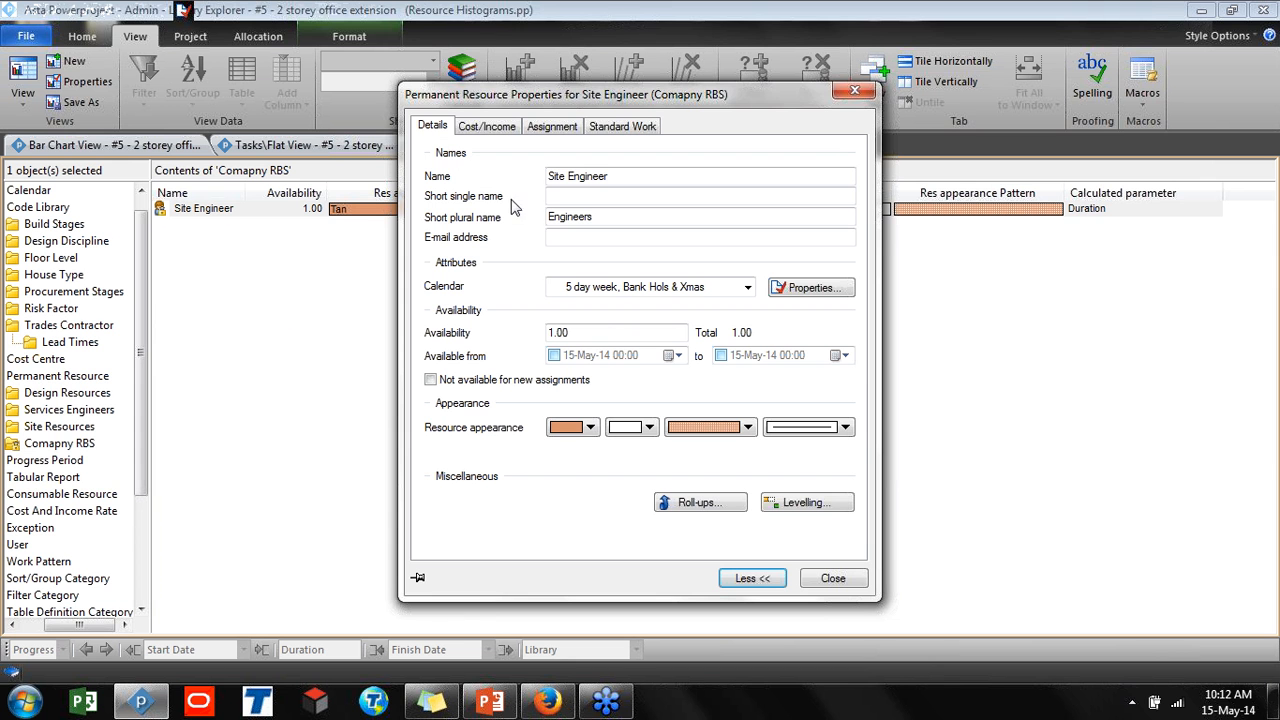
left_click(548, 237)
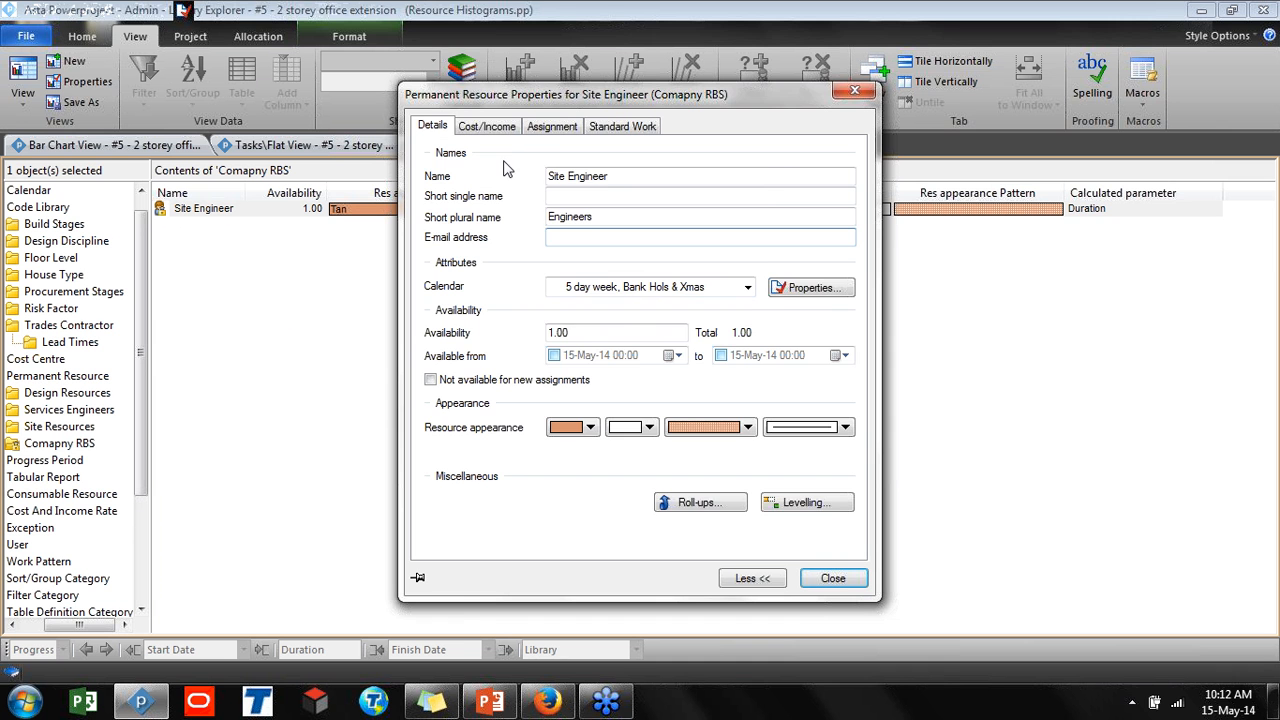
left_click(503, 130)
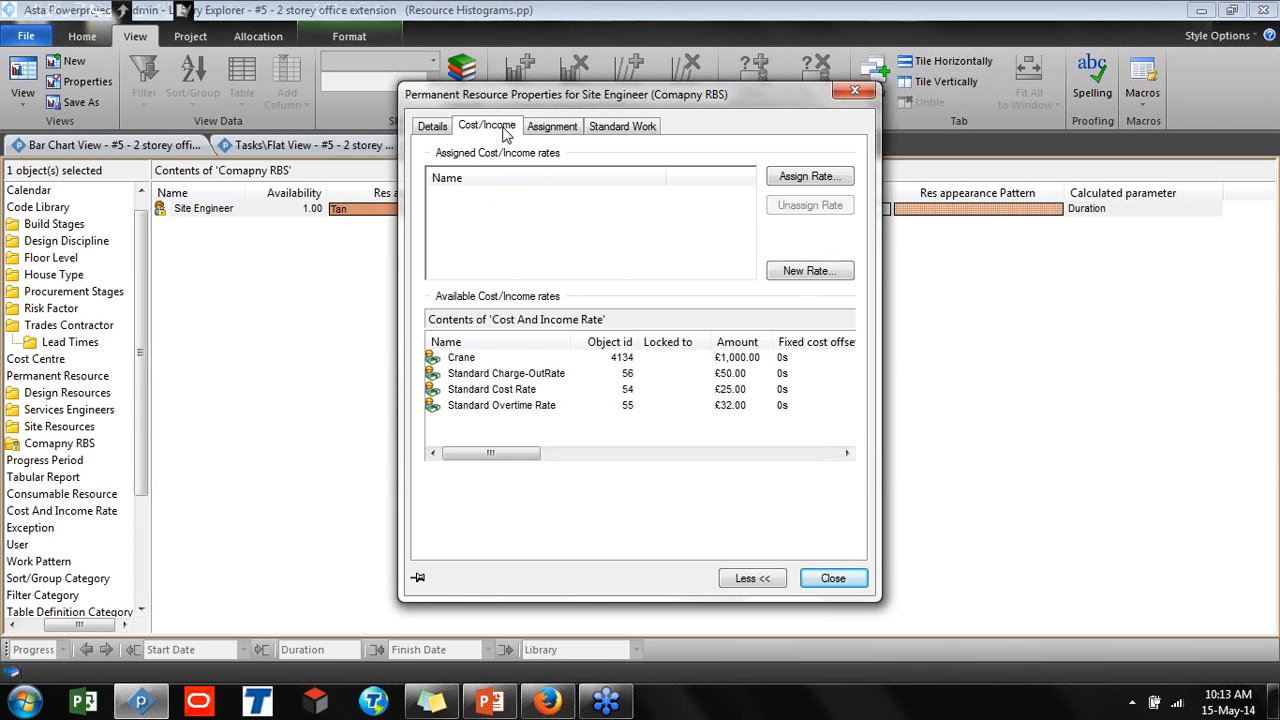
left_click(553, 127)
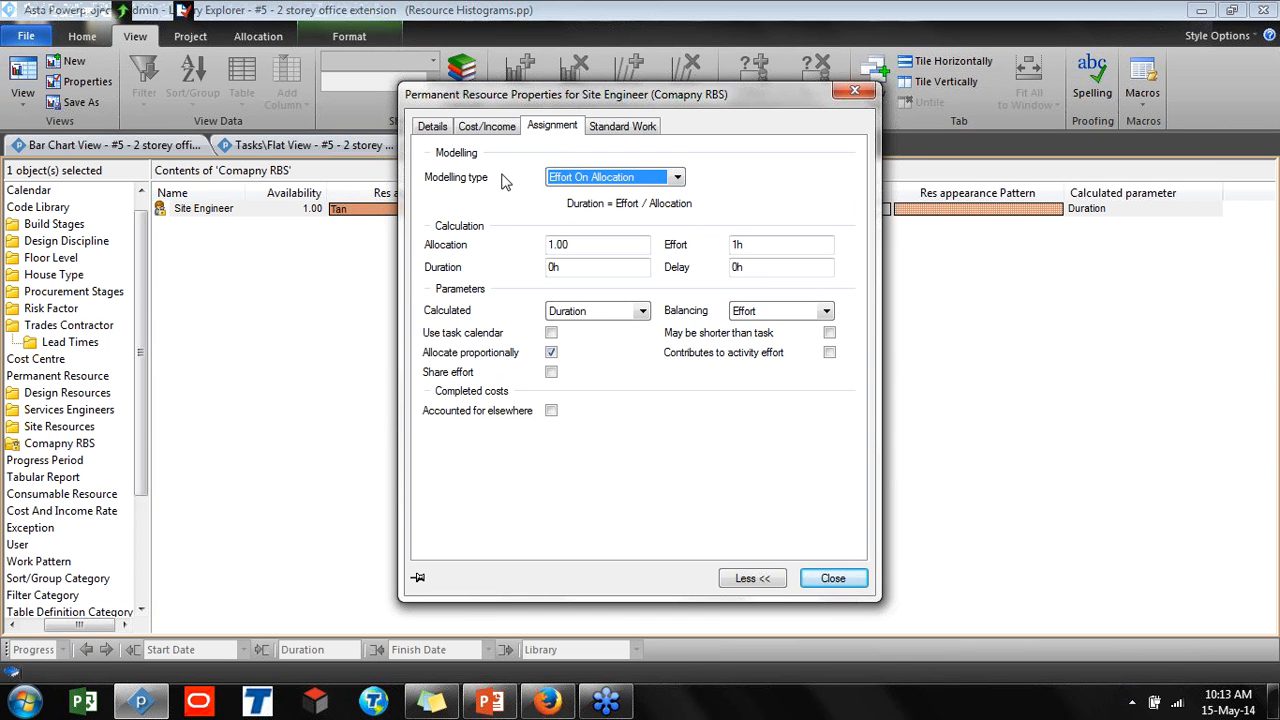
left_click(578, 182)
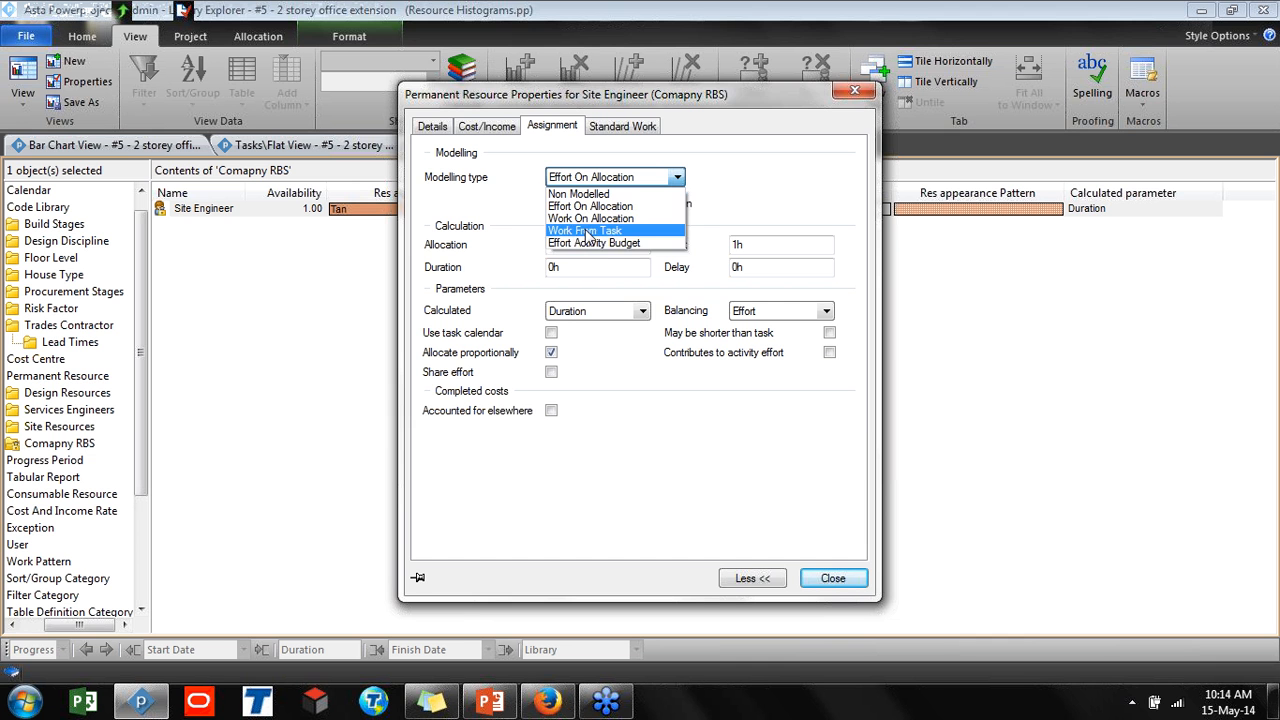
left_click(539, 290)
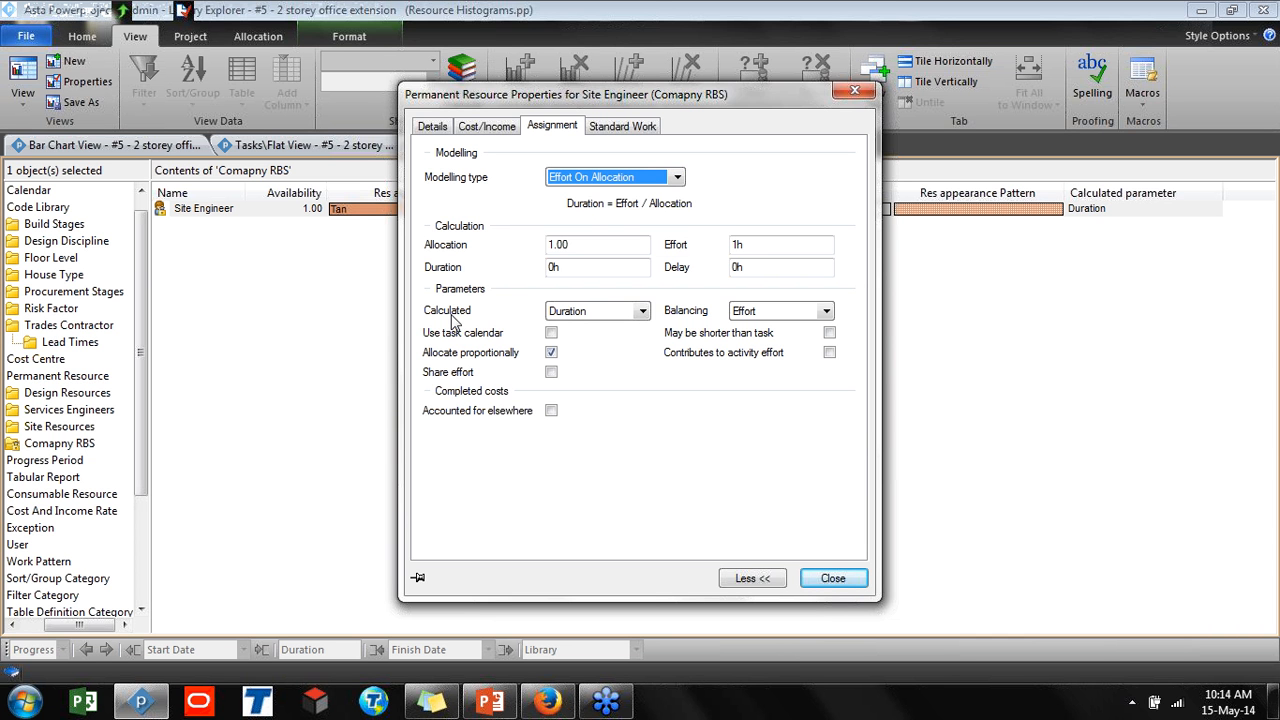
left_click(592, 318)
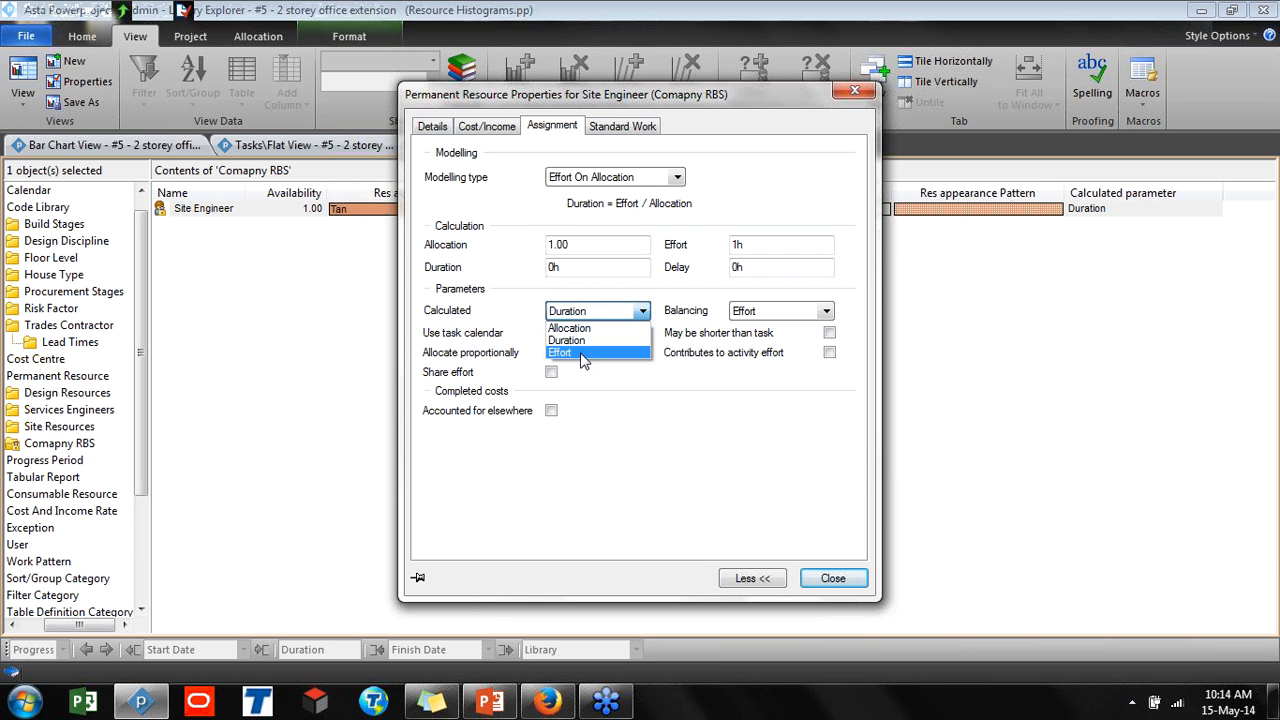
left_click(695, 312)
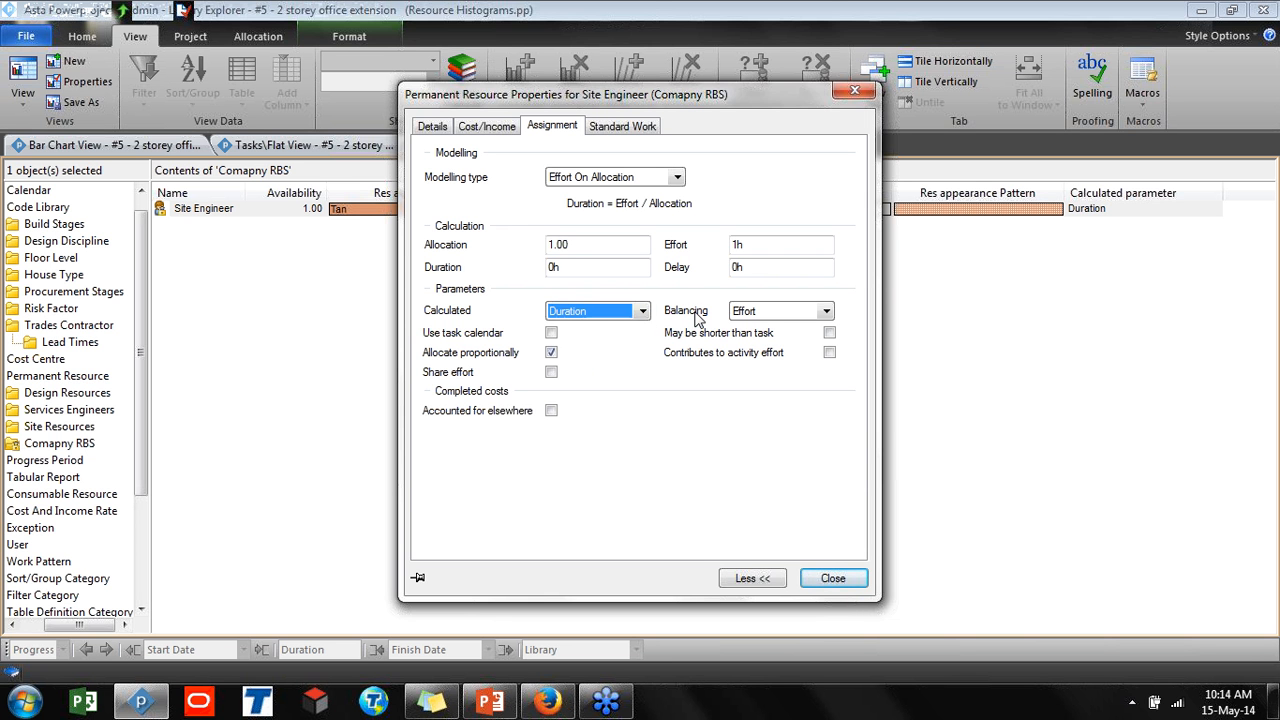
left_click(753, 318)
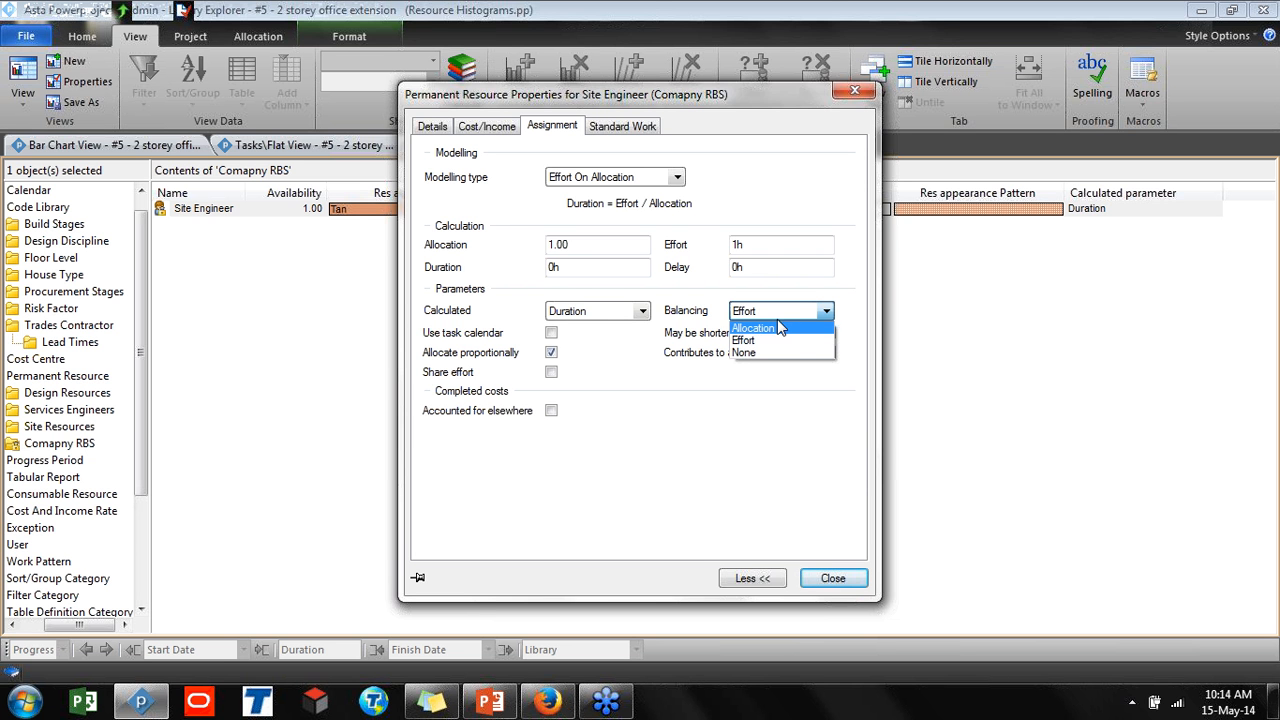
left_click(717, 336)
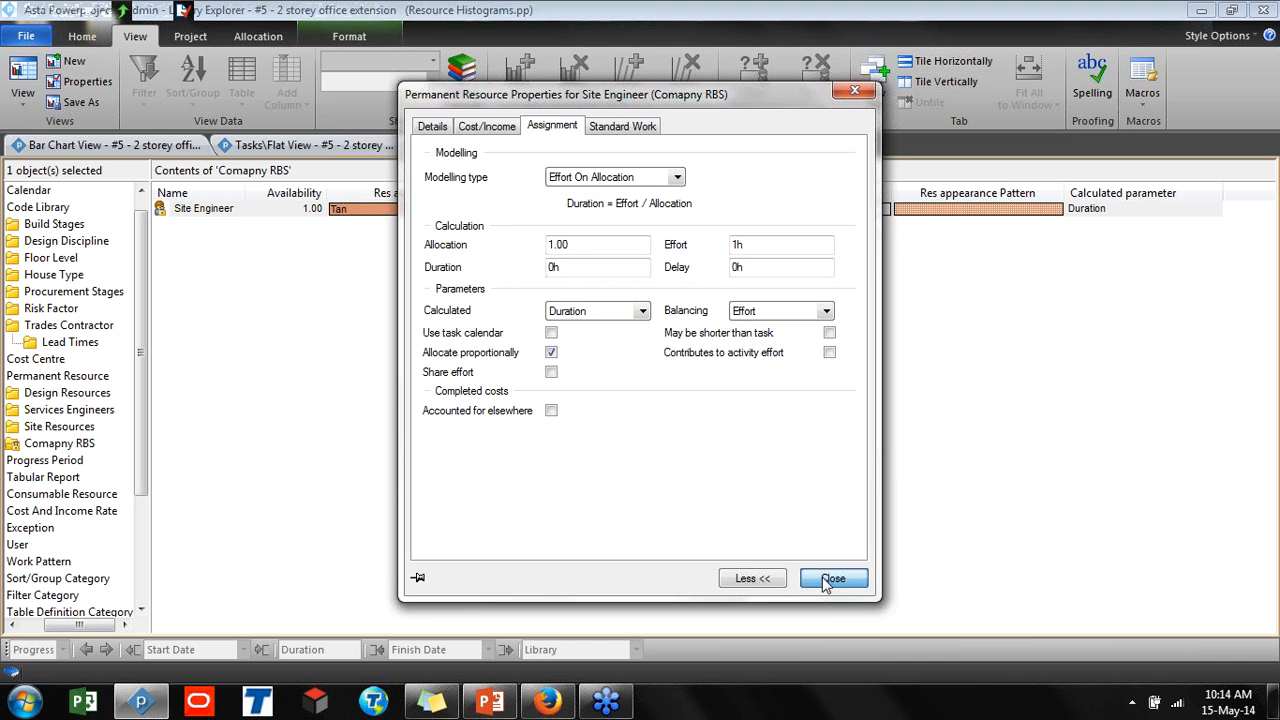
left_click(824, 578)
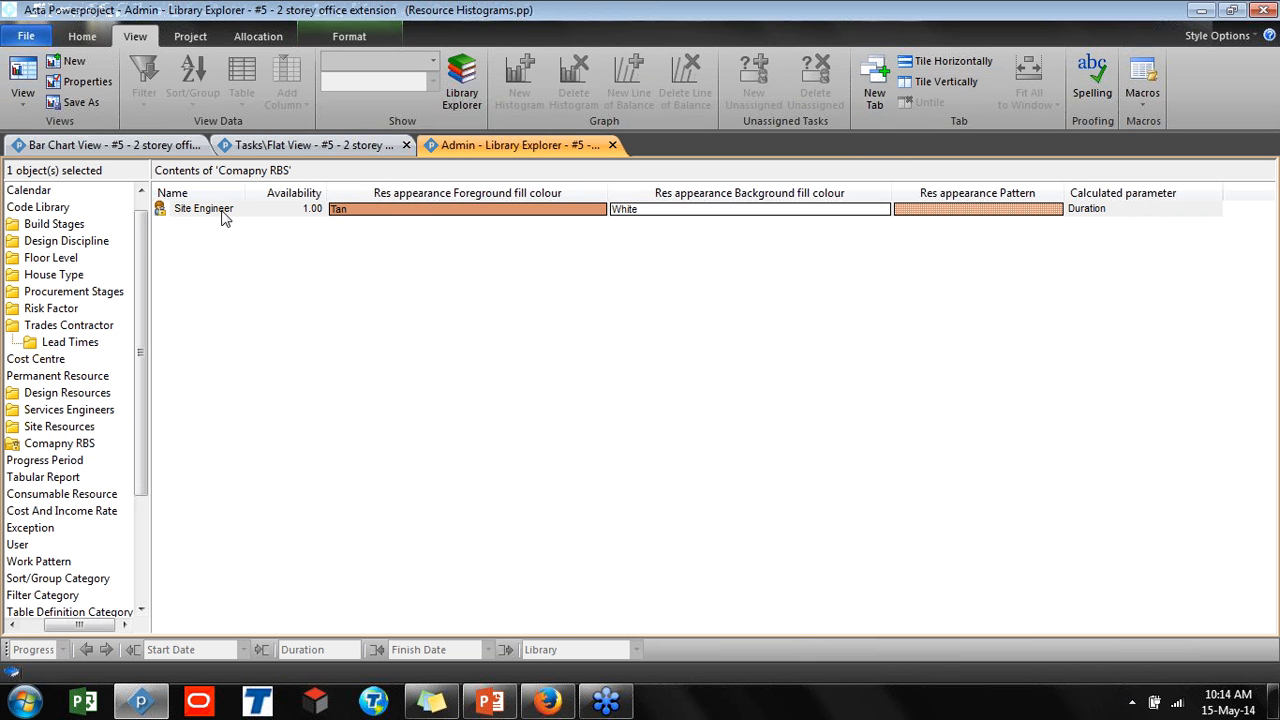
Return to the Bar Chart View showing the whole Programme, with the project tree hidden and the bar chart displayed
left_click(172, 150)
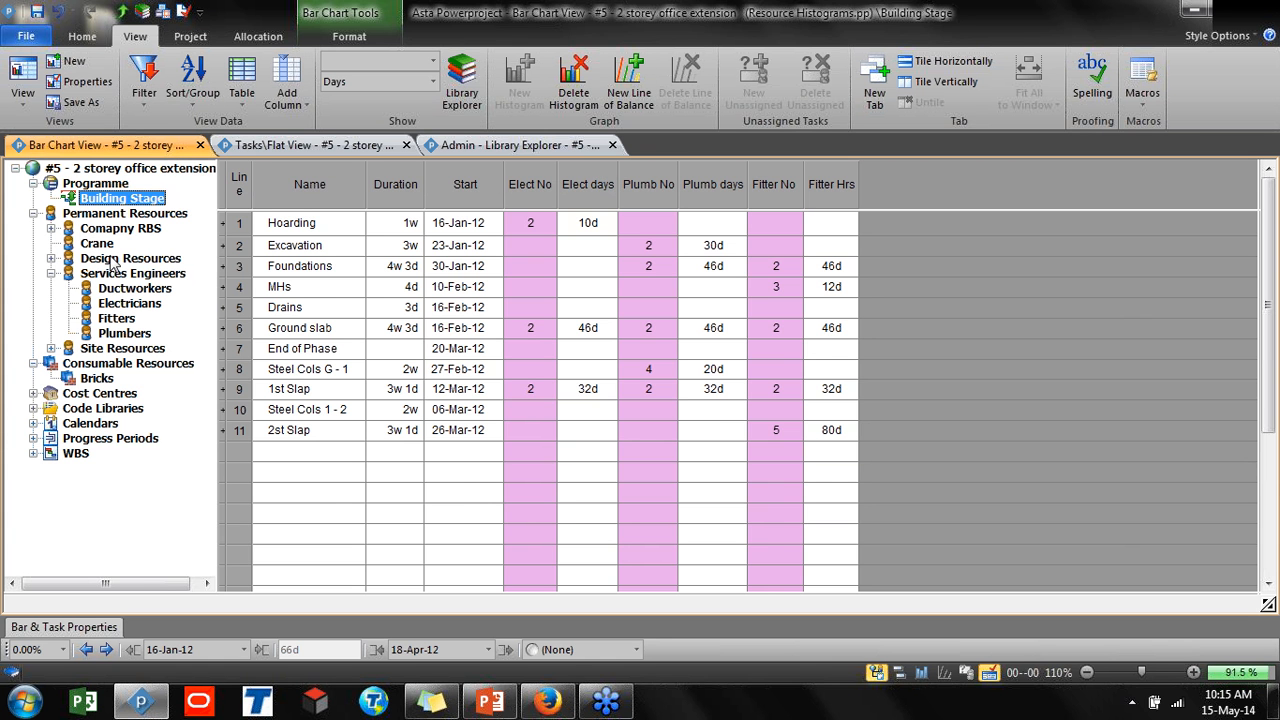
left_click(95, 183)
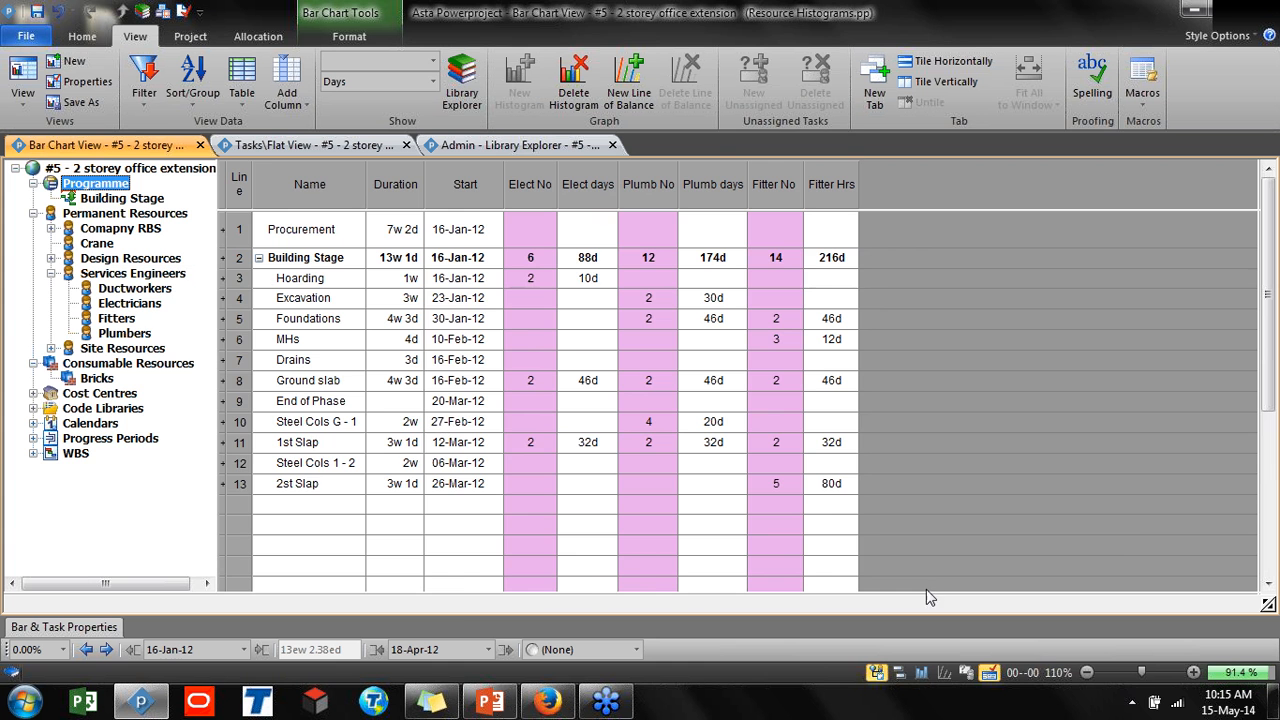
left_click(876, 672)
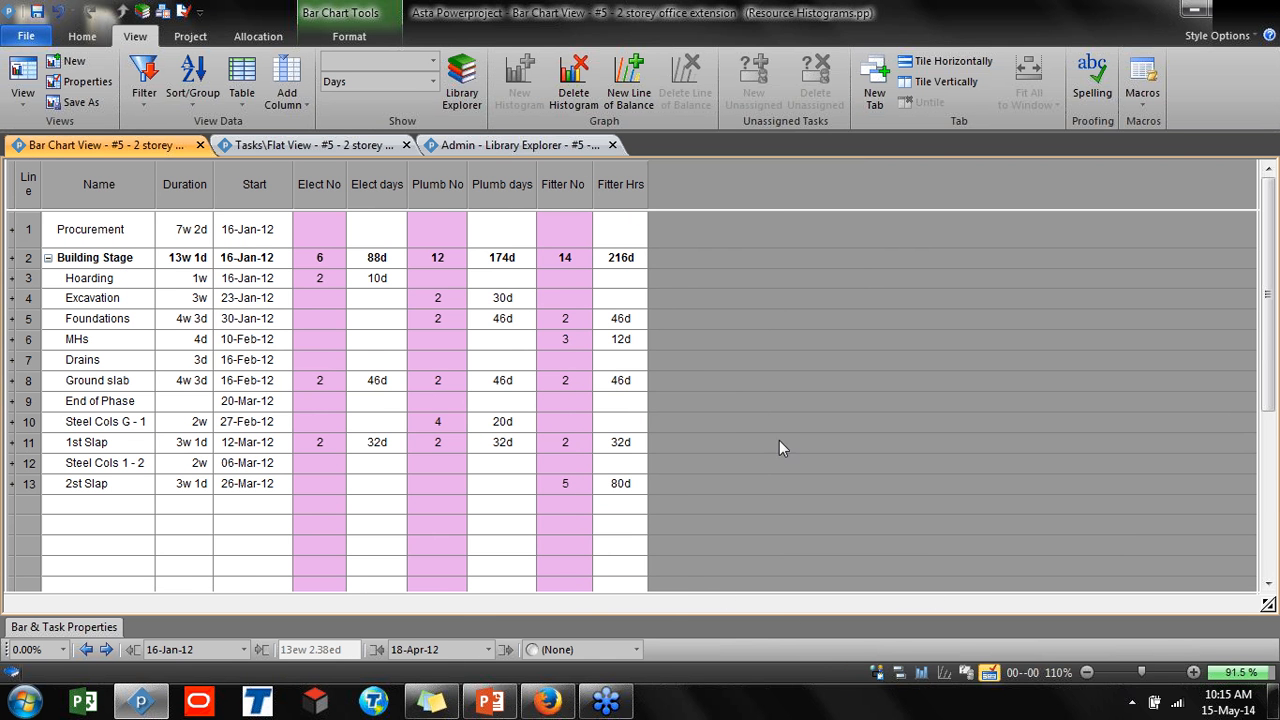
left_click(898, 673)
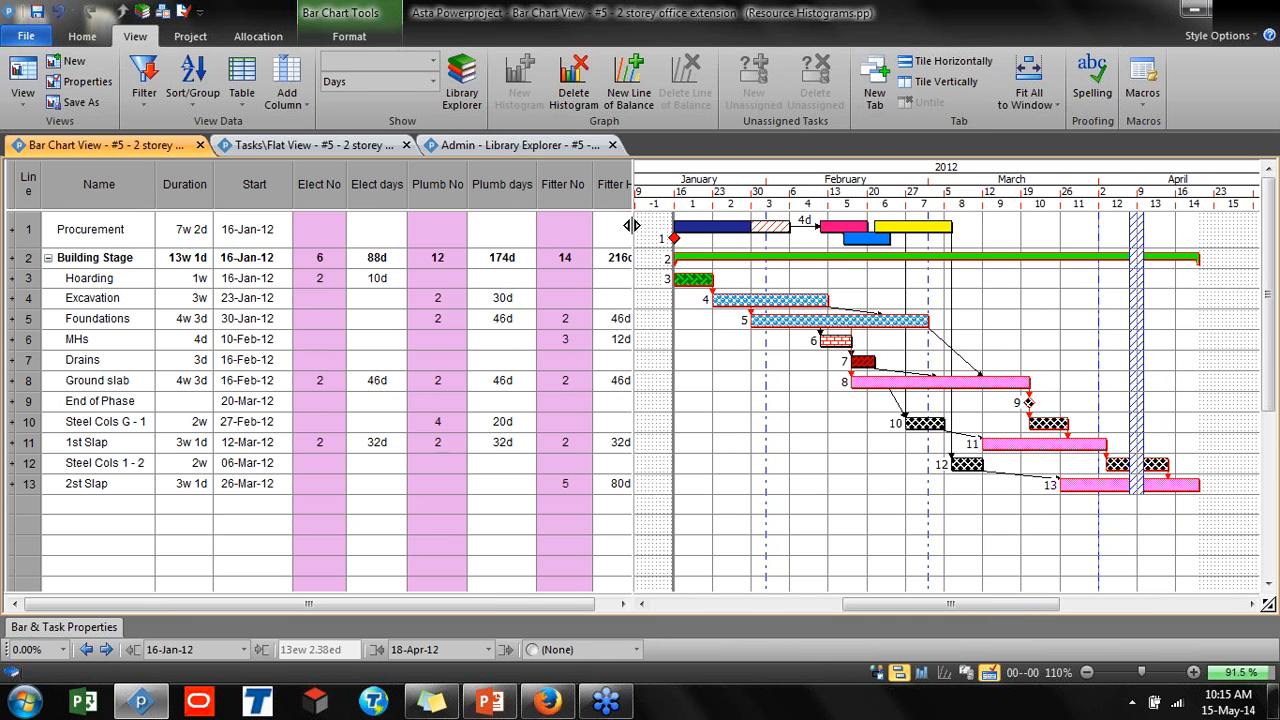
mouse_move(634, 220)
left_mouse_down()
mouse_move(657, 219)
mouse_move(648, 233)
left_mouse_up()
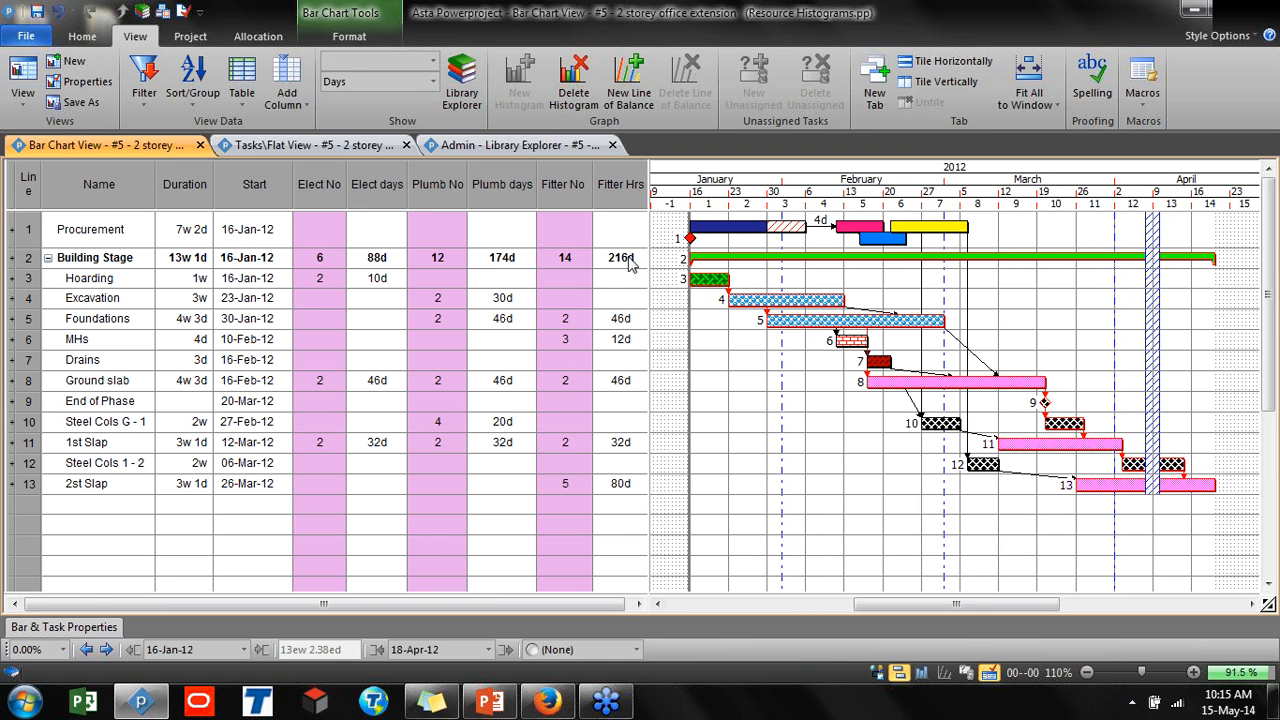
Examine the Elect No, Plumb No and Filter No resource columns of the programme
left_click(325, 184)
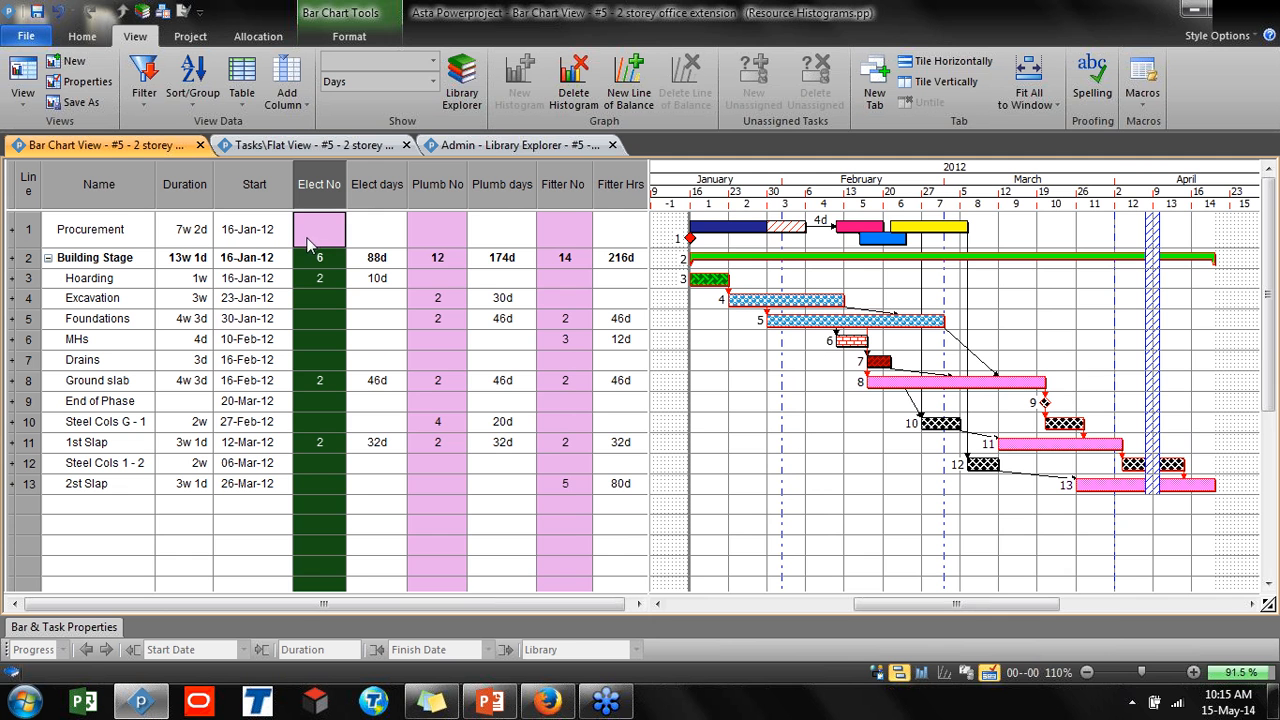
left_click(445, 190, "ctrl")
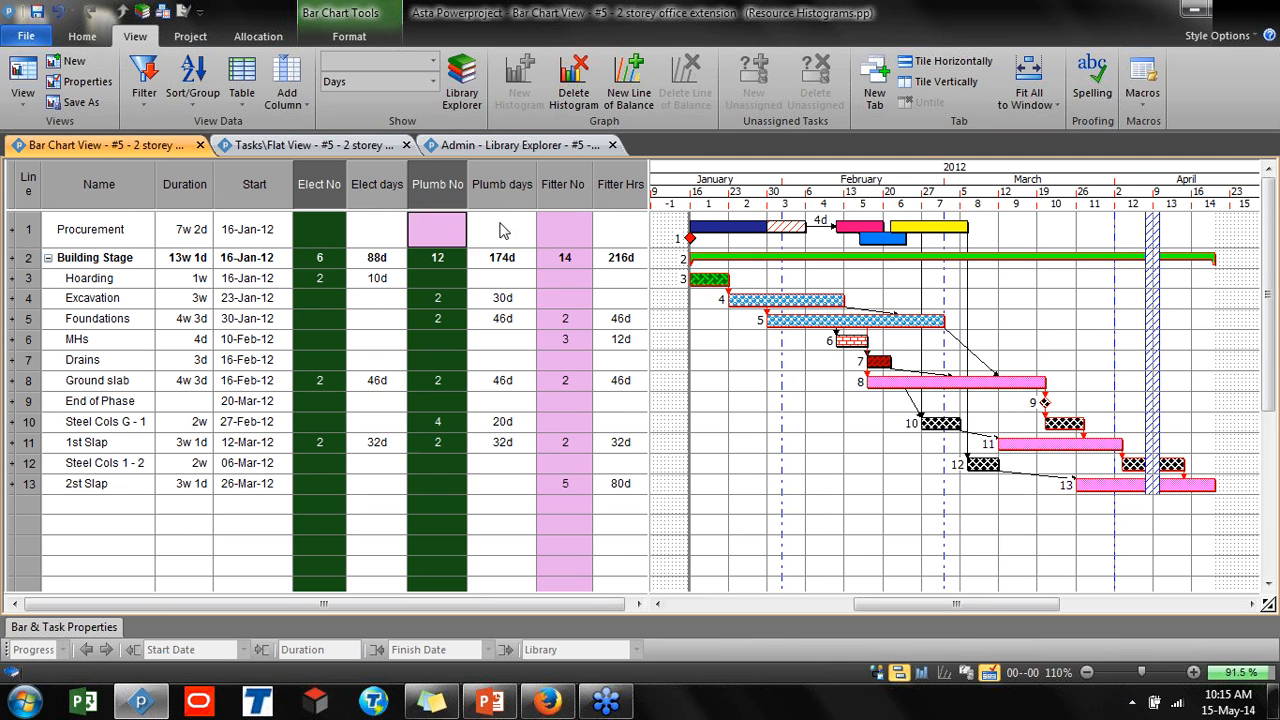
left_click(567, 186, "ctrl")
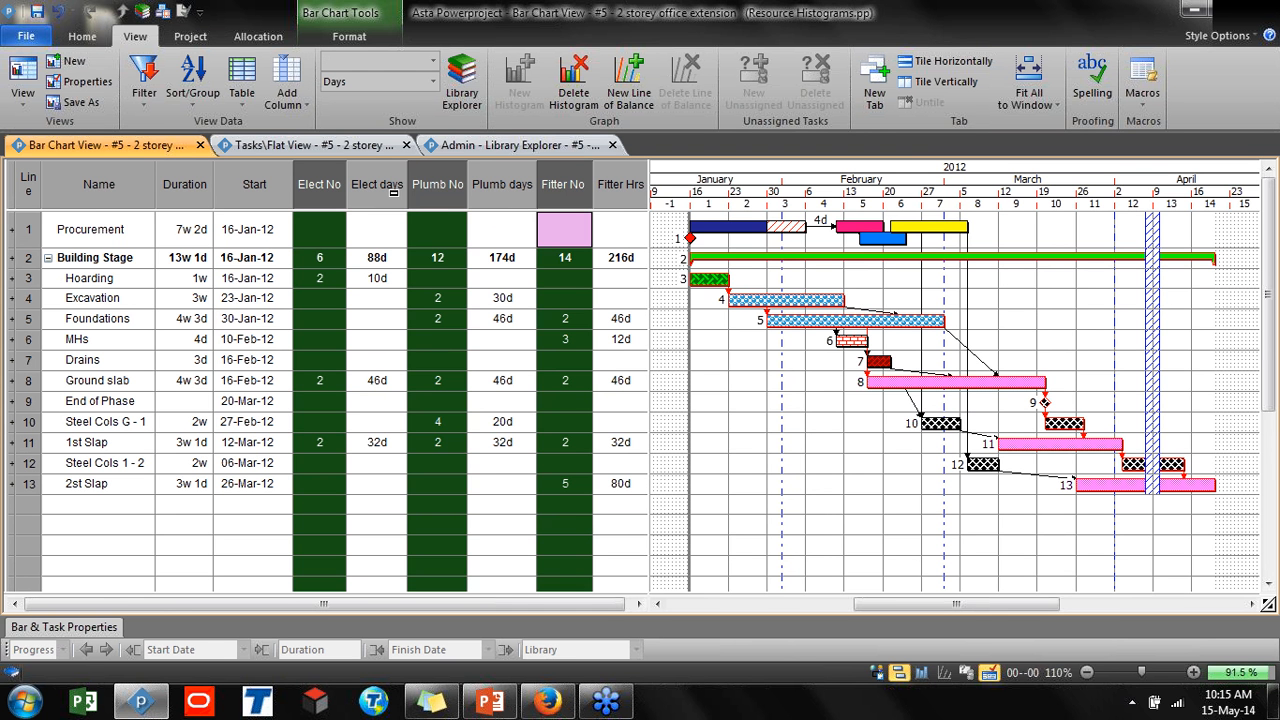
left_click(706, 314)
Set the Elect No value for the Hoarding task to 3
left_click(28, 284)
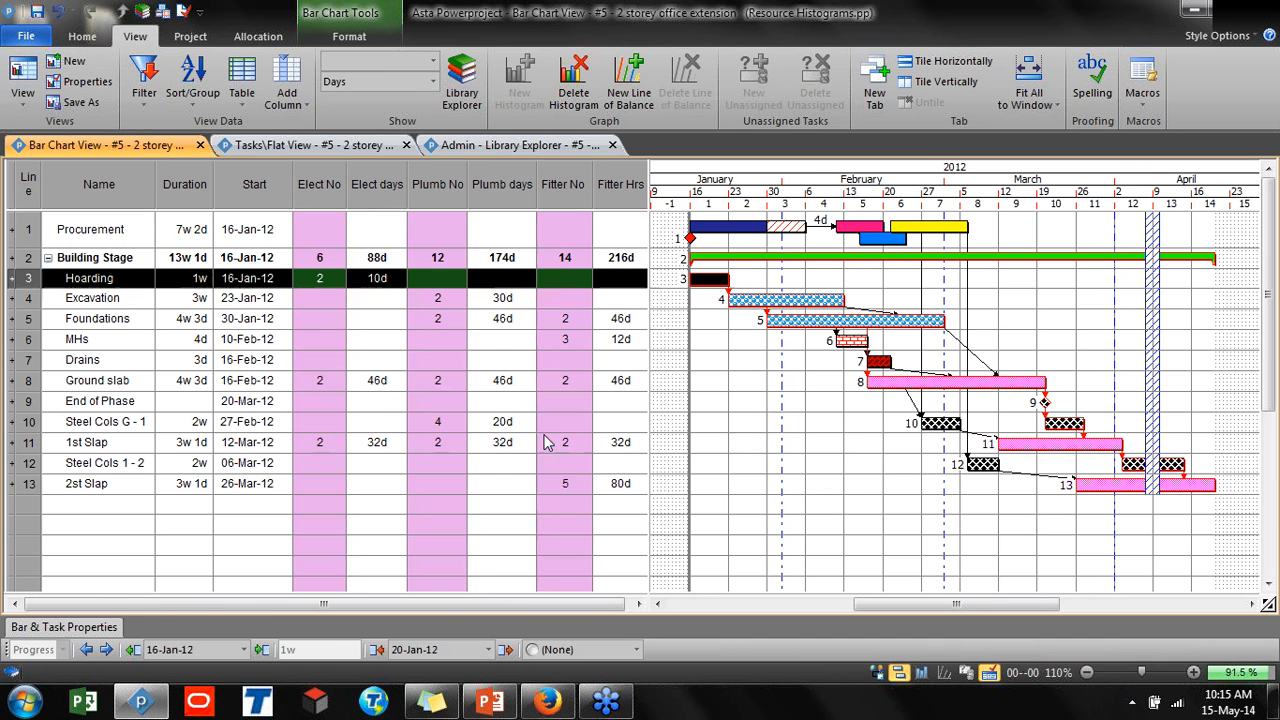
left_click(1193, 672)
left_click(1193, 673)
left_click(1193, 673)
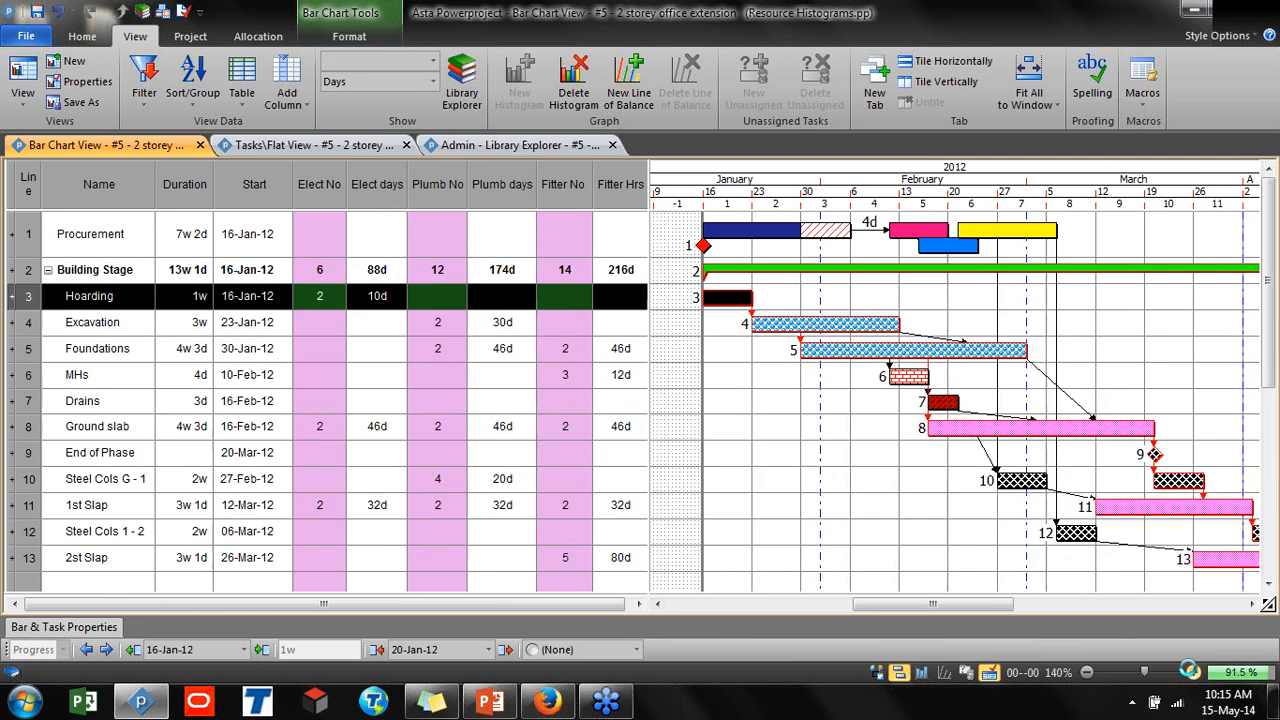
left_click(1193, 673)
left_click(775, 396)
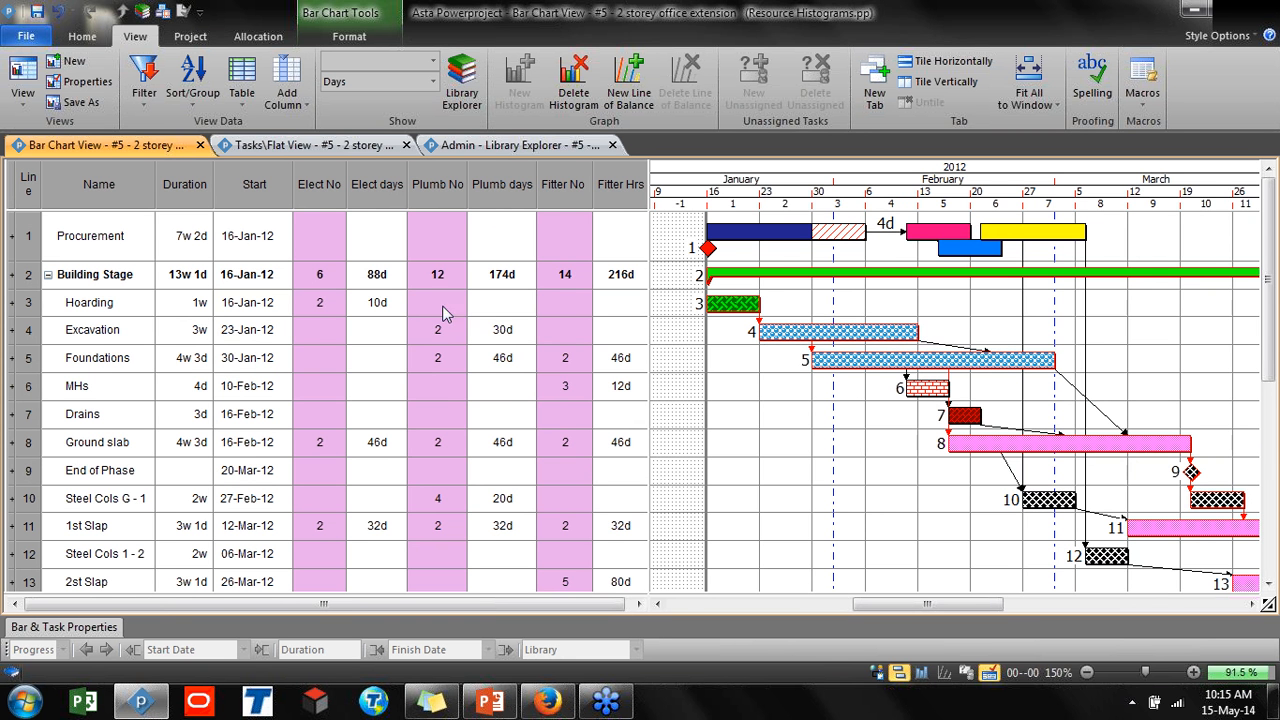
left_click(324, 300)
left_click(324, 300)
double_click(320, 298)
type("3")
key("Return")
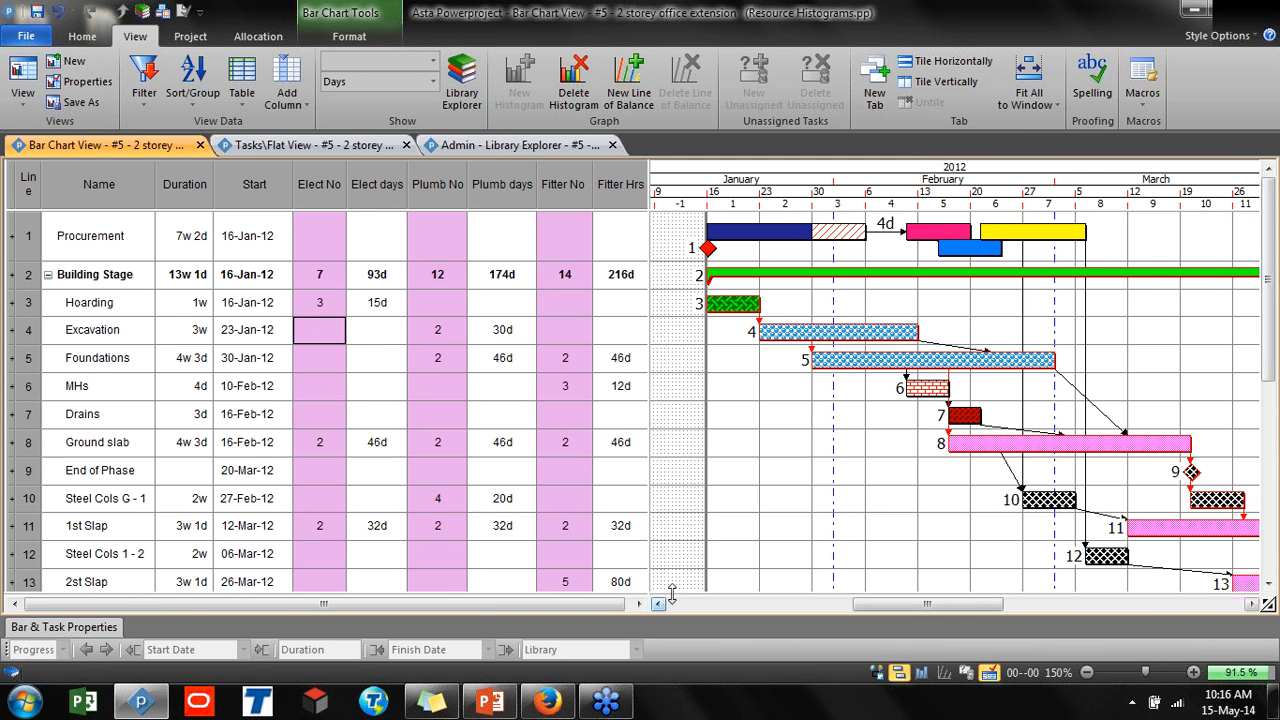
Open a resource histogram pane below the bar chart
left_click_drag(673, 594, 675, 477)
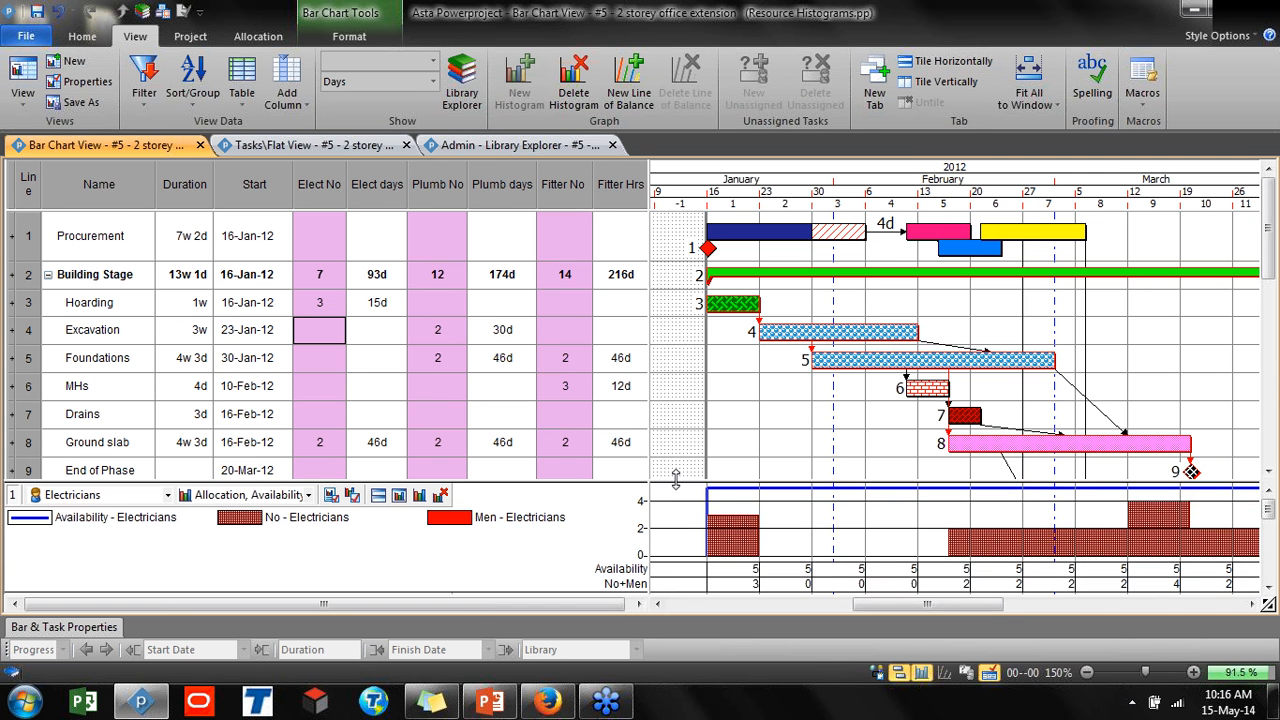
left_click(555, 572)
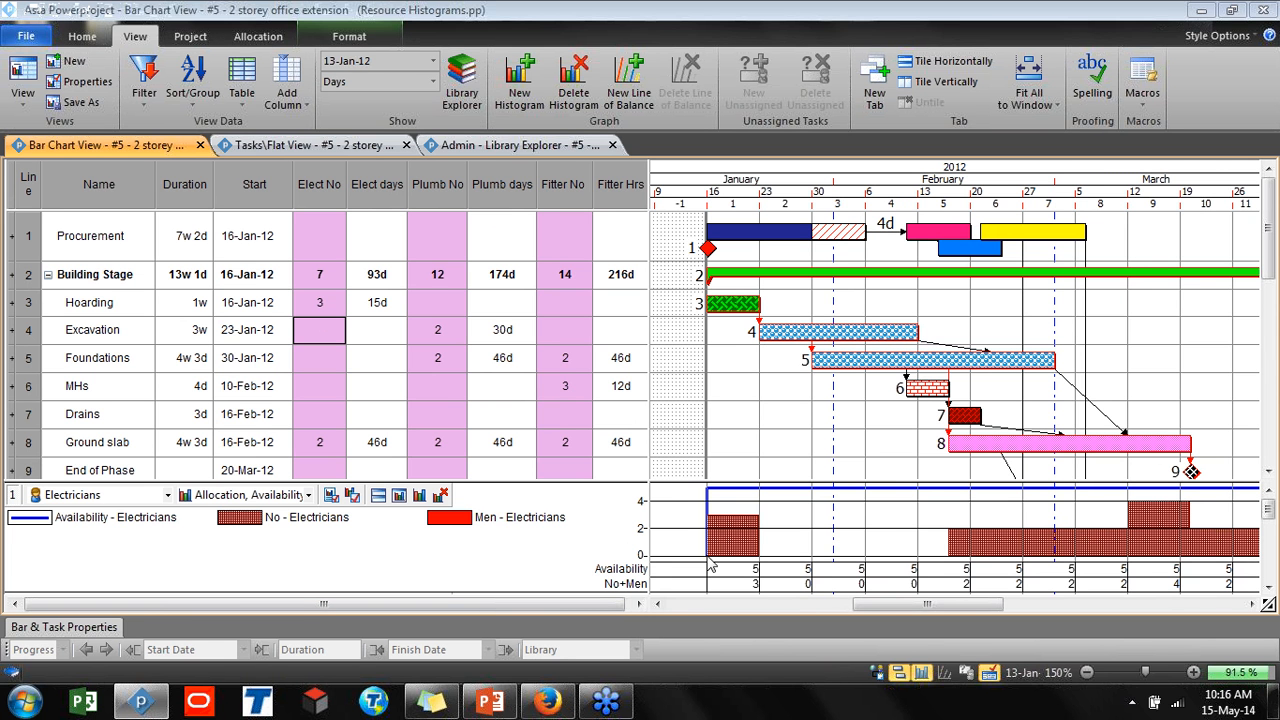
Browse the histogram's resource list, including Comapny RBS, and its available histogram report types
left_click(124, 496)
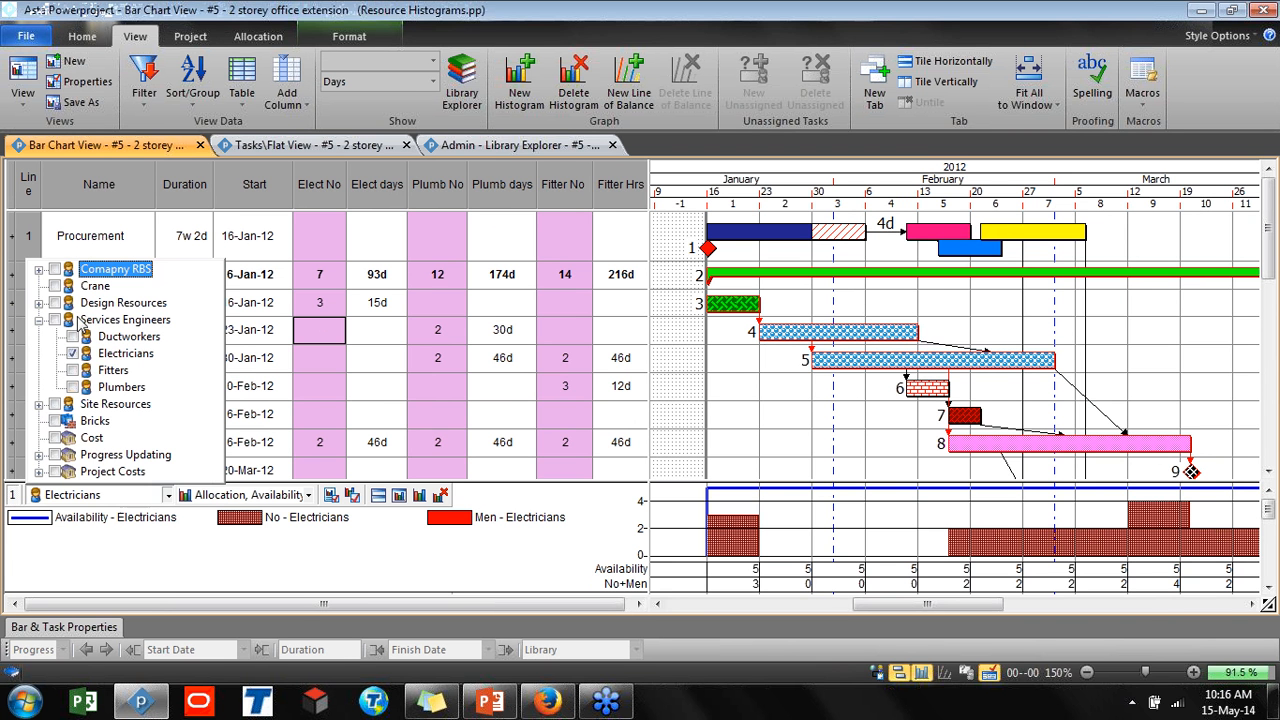
left_click(39, 269)
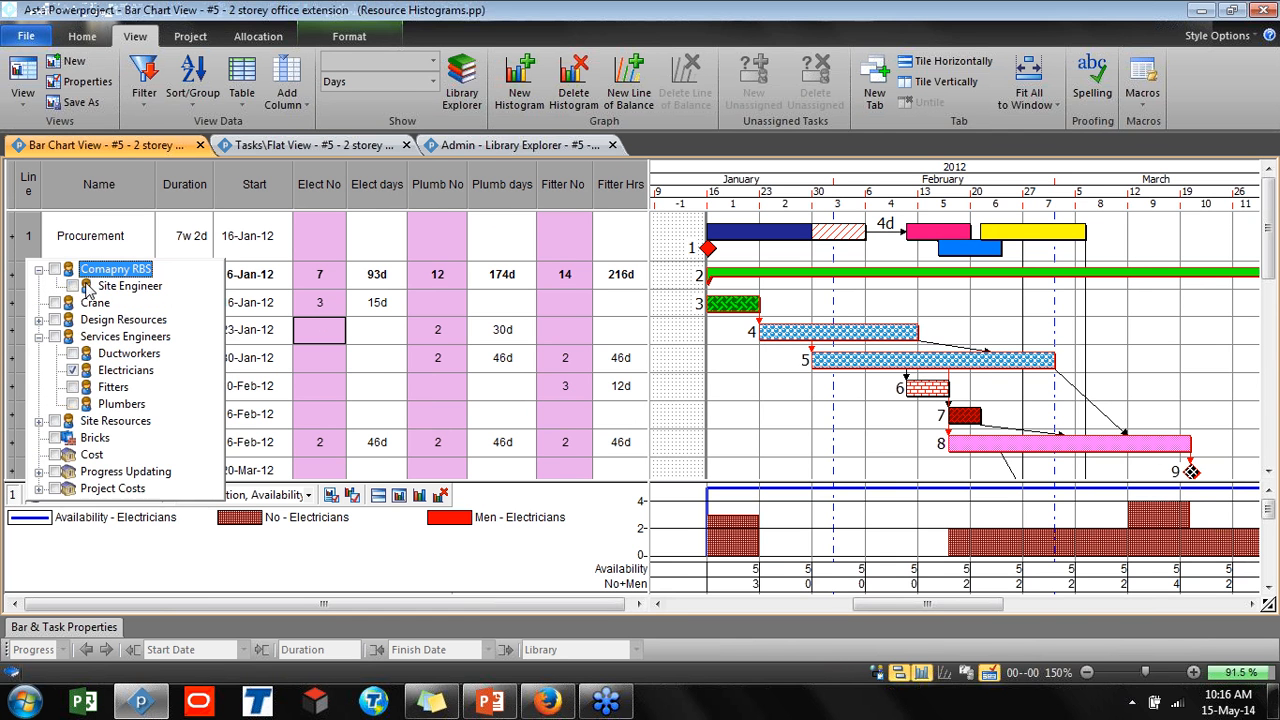
left_click(39, 270)
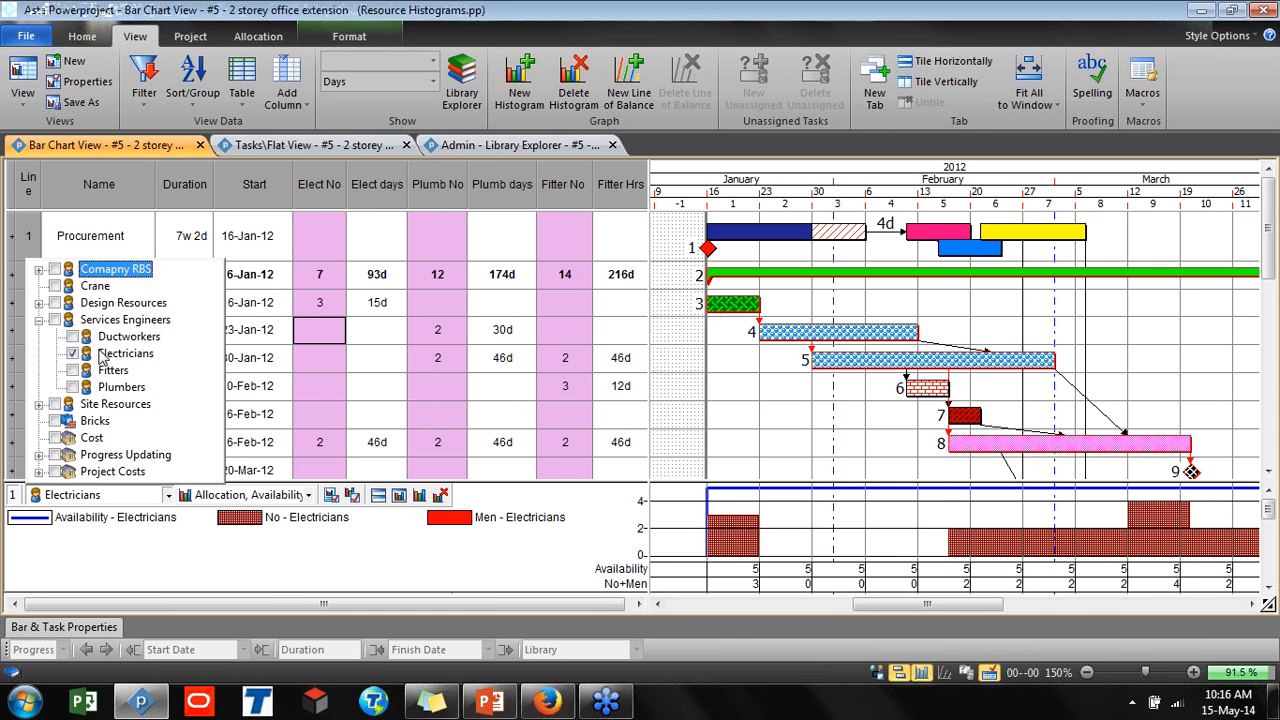
left_click(175, 548)
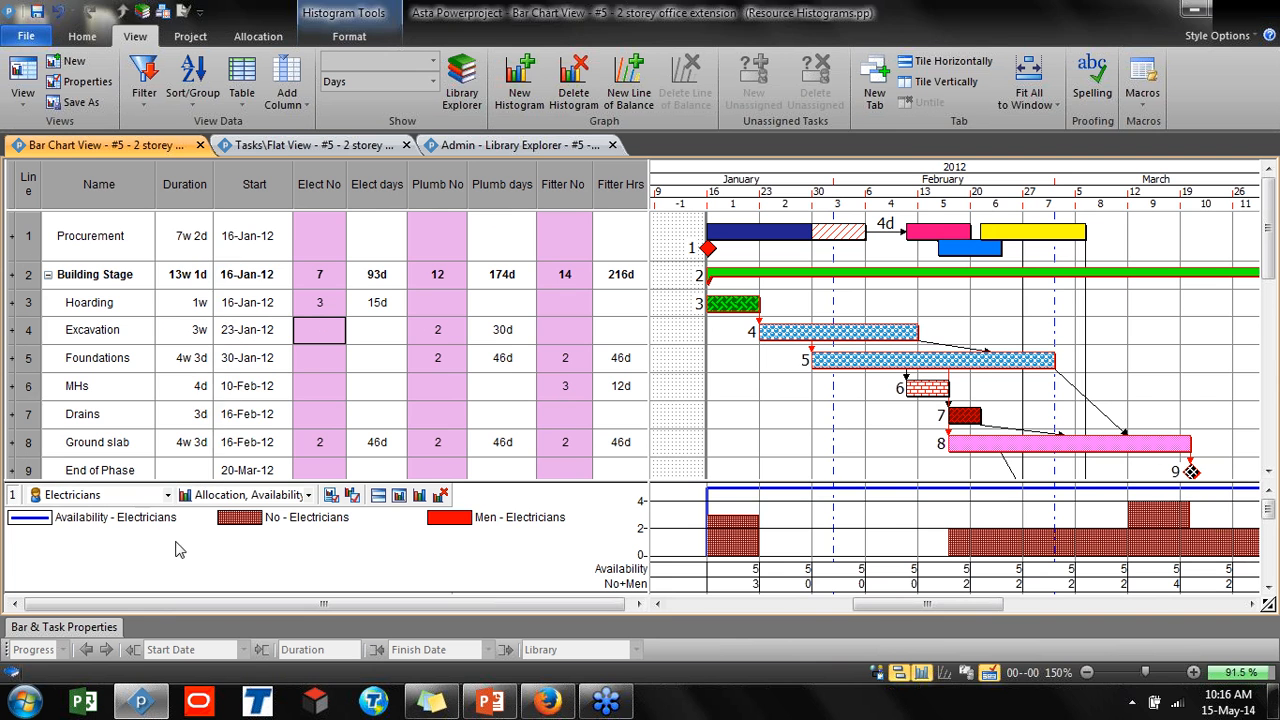
left_click(236, 495)
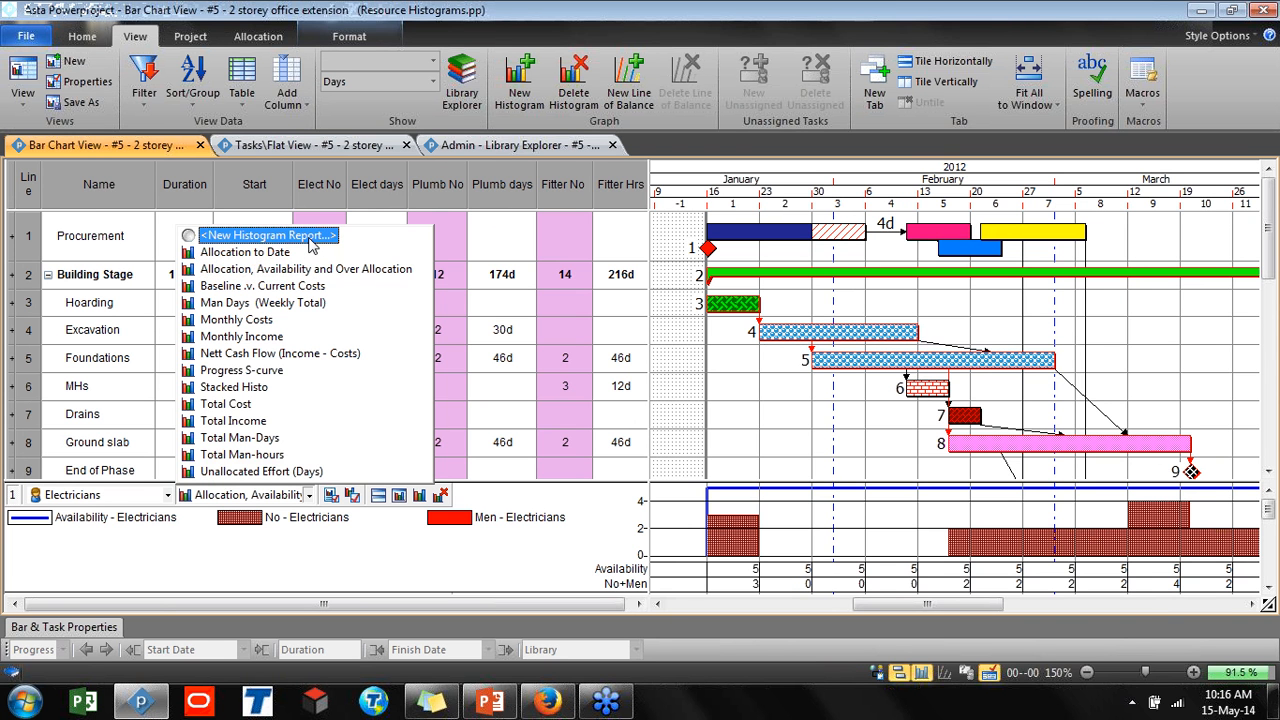
left_click(363, 554)
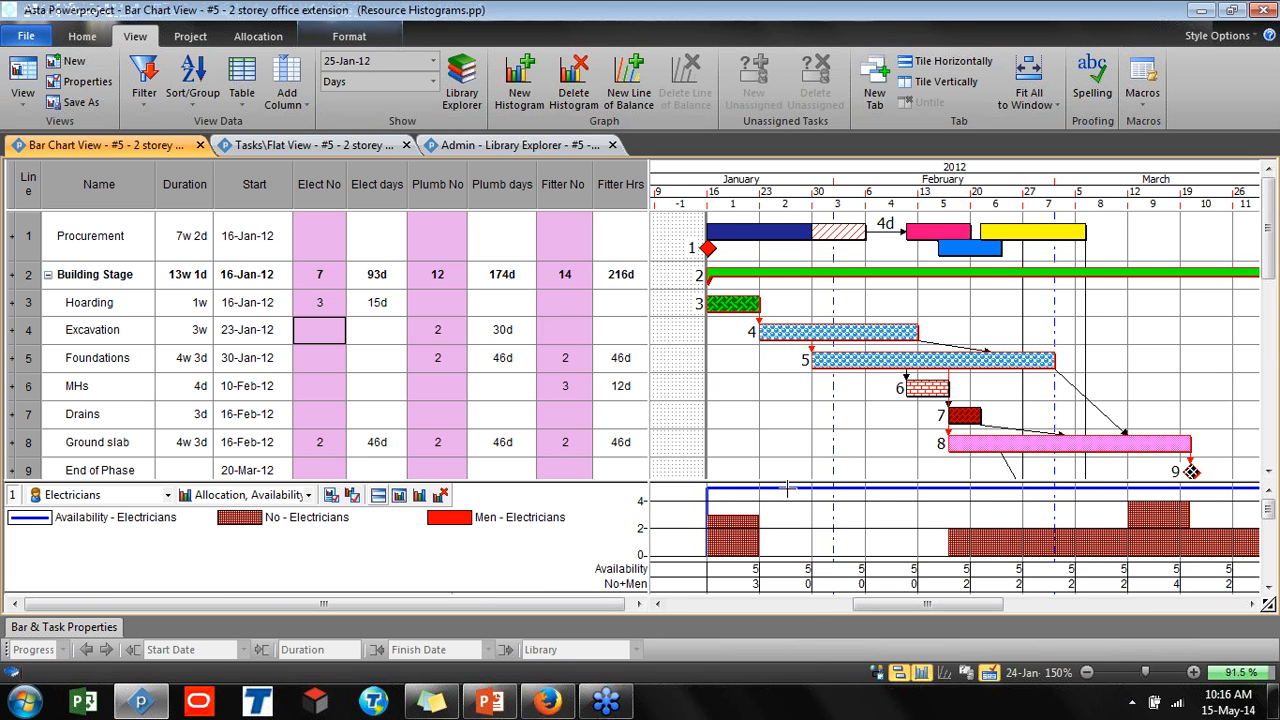
Examine the electricians histogram against the Hoarding task bar
mouse_move(1000, 604)
left_mouse_down()
mouse_move(1070, 606)
mouse_move(986, 620)
left_mouse_up()
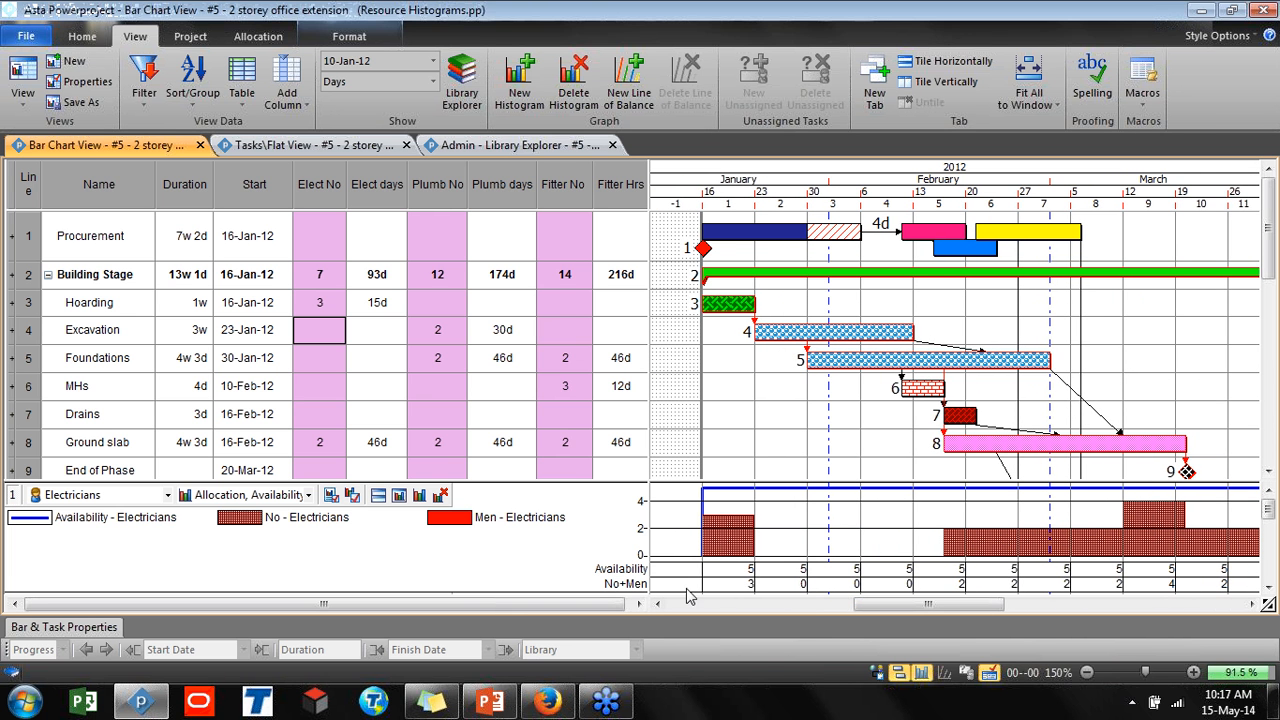
left_click(732, 582)
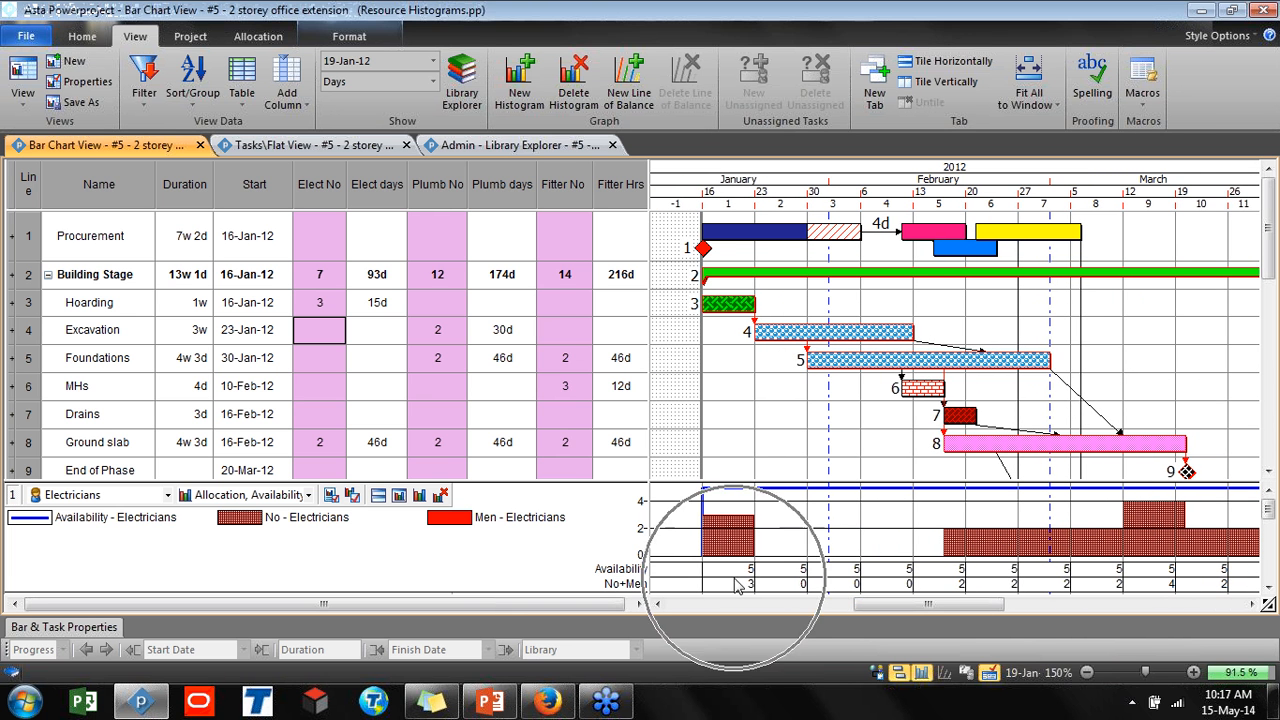
left_click(729, 309)
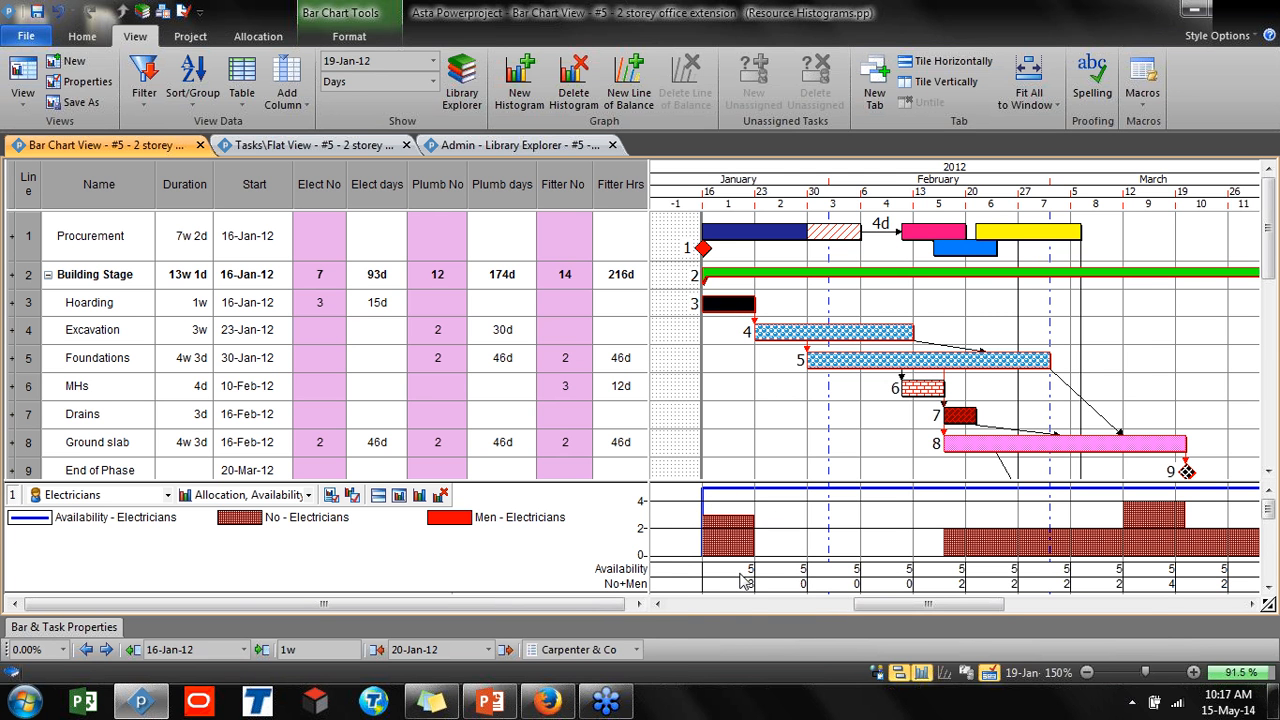
Set the Hoarding task's Elect No value to 4
left_click(322, 307)
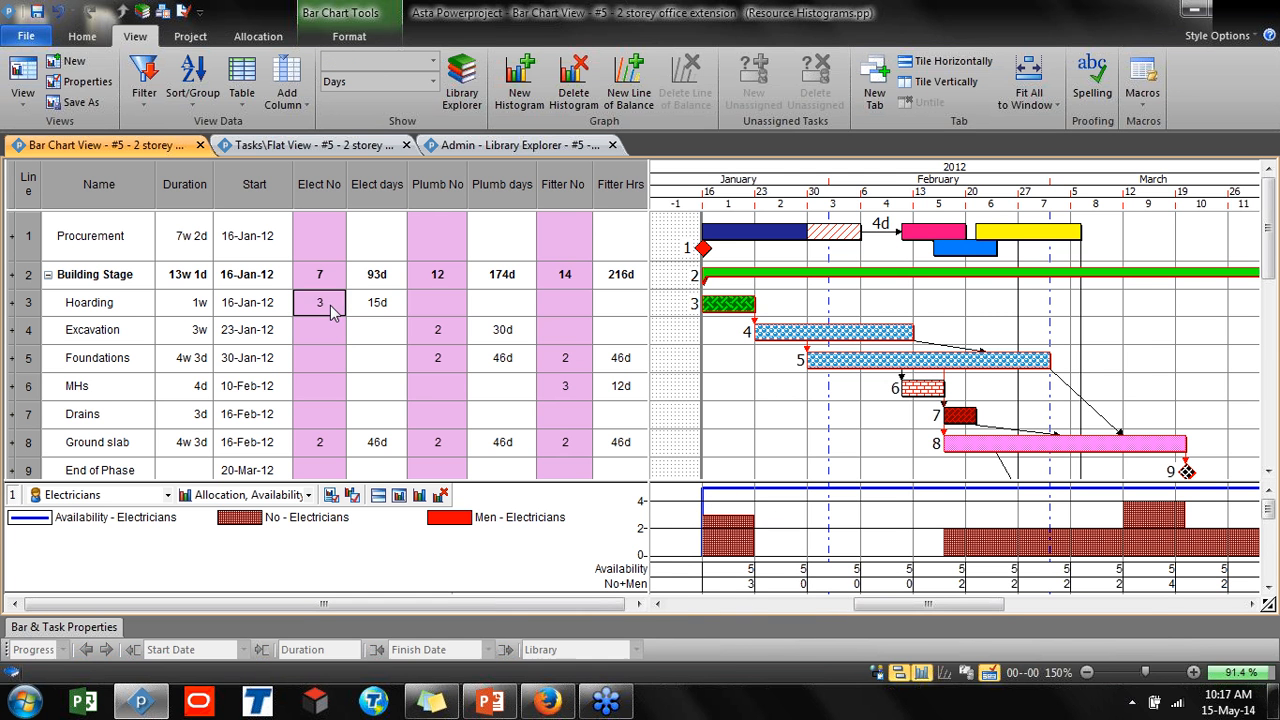
double_click(320, 301)
type("4")
key("Return")
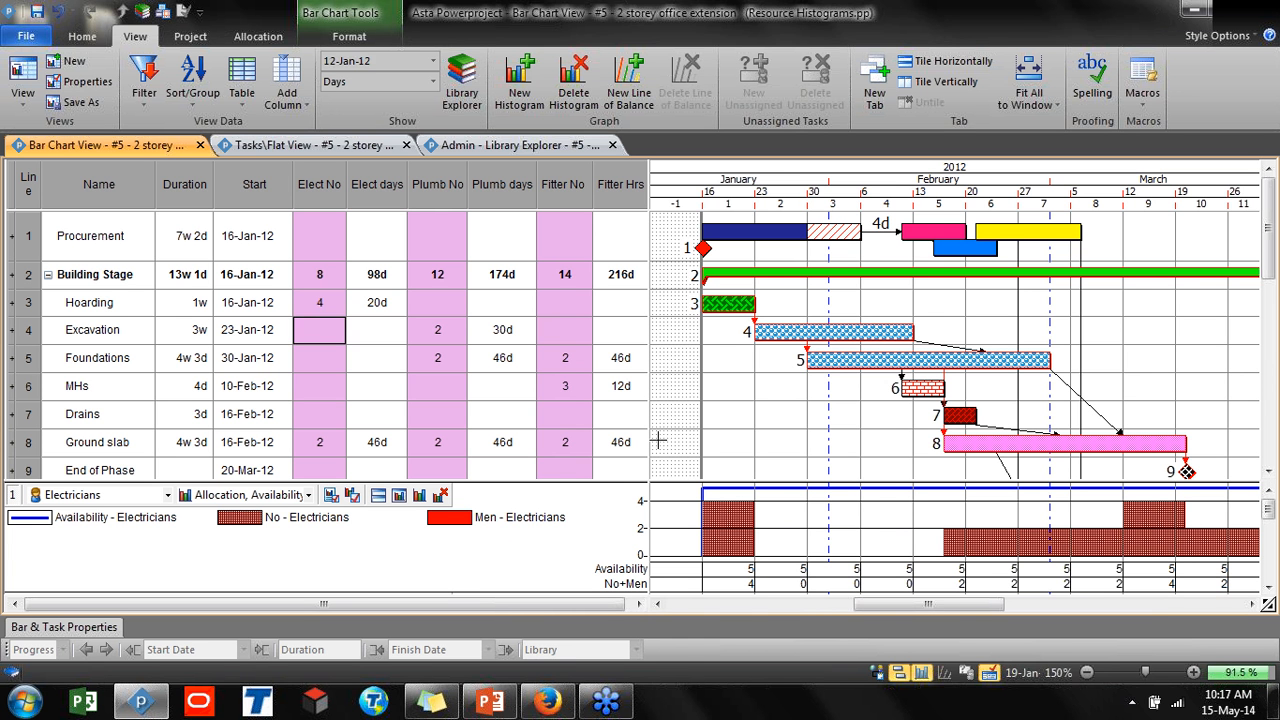
Replace the Hoarding task's Elect No value with 6
left_click(320, 302)
key("Delete")
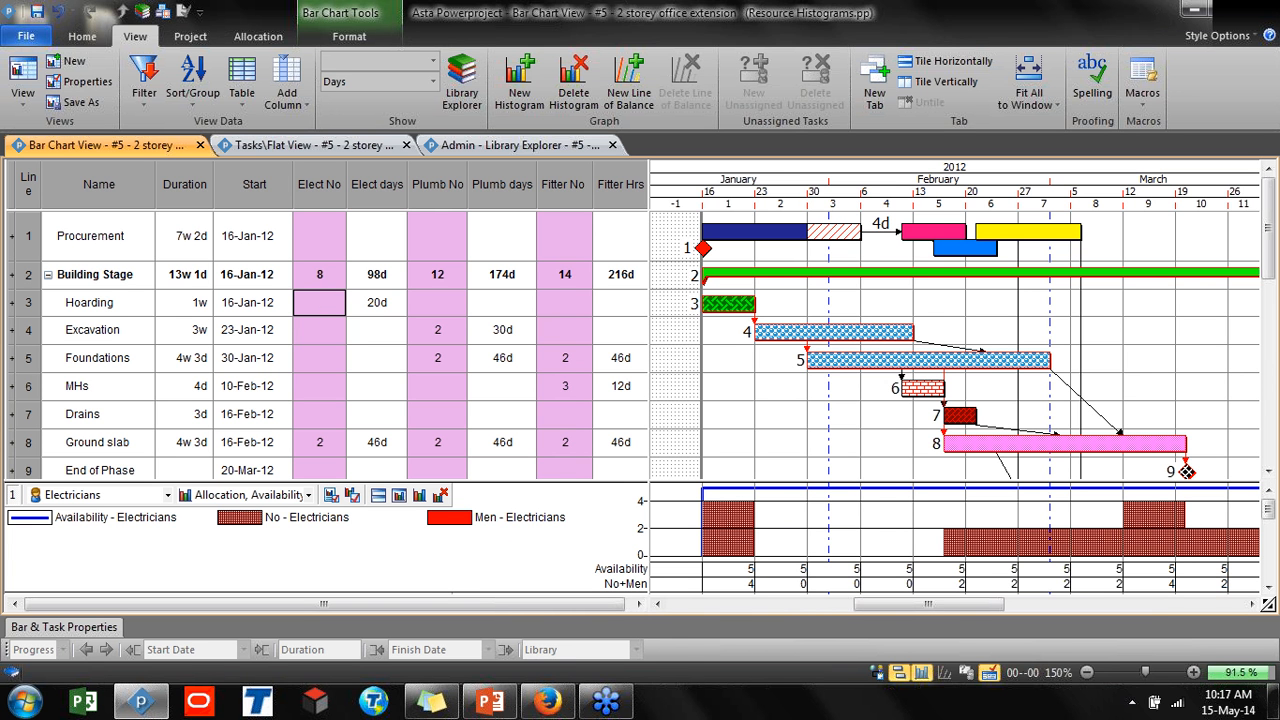
type("6")
key("Return")
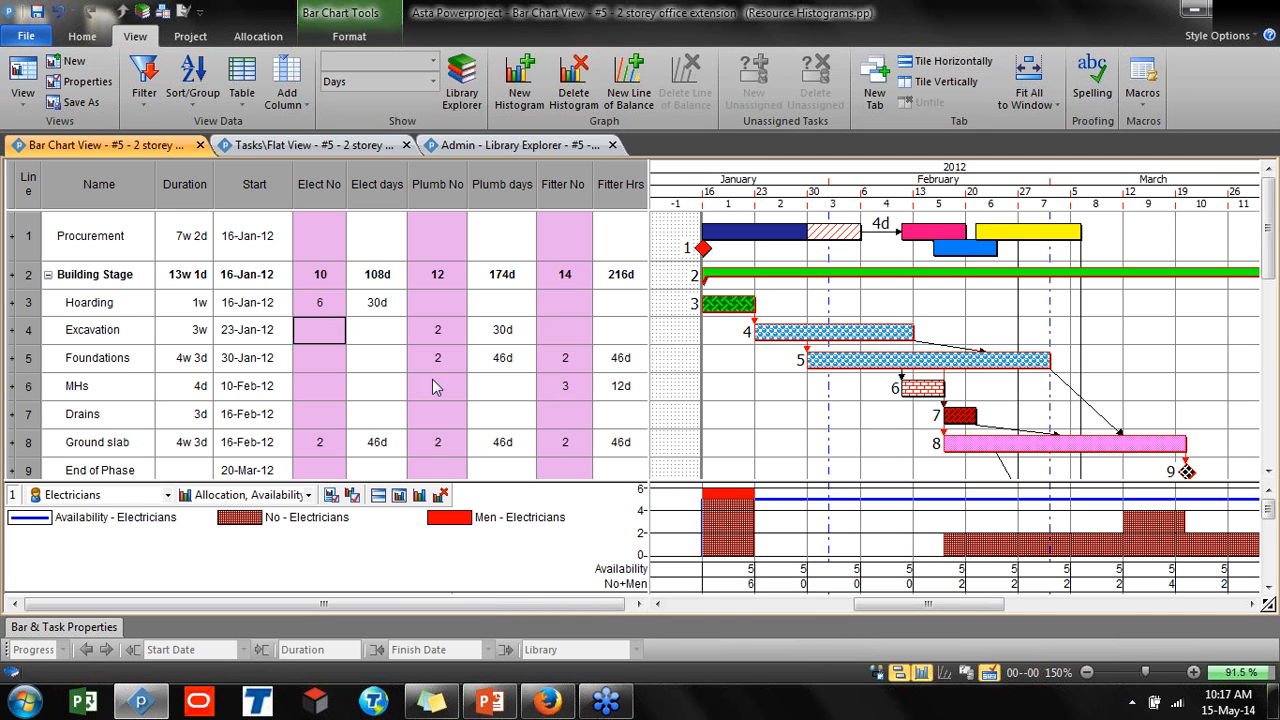
Try moving the Hoarding task bar one week later to 23-Jan-12, then undo the move
left_click_drag(633, 481, 633, 441)
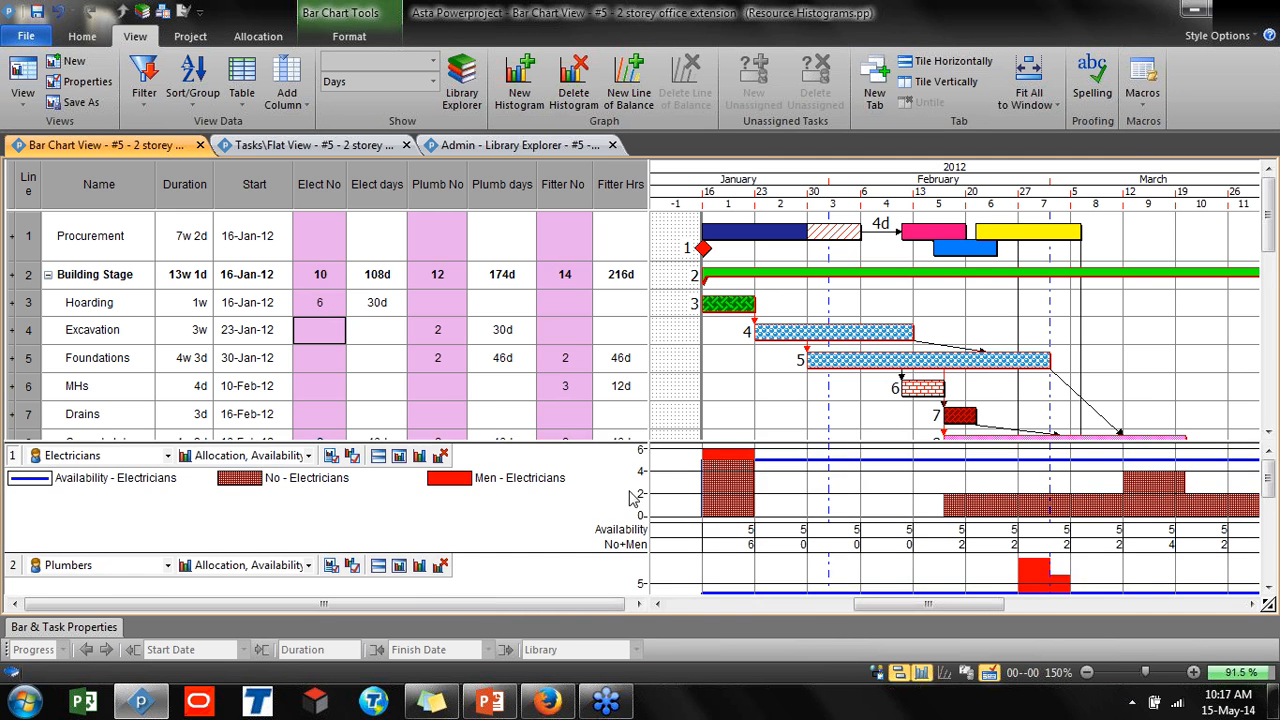
left_click_drag(629, 553, 638, 592)
left_click(740, 466)
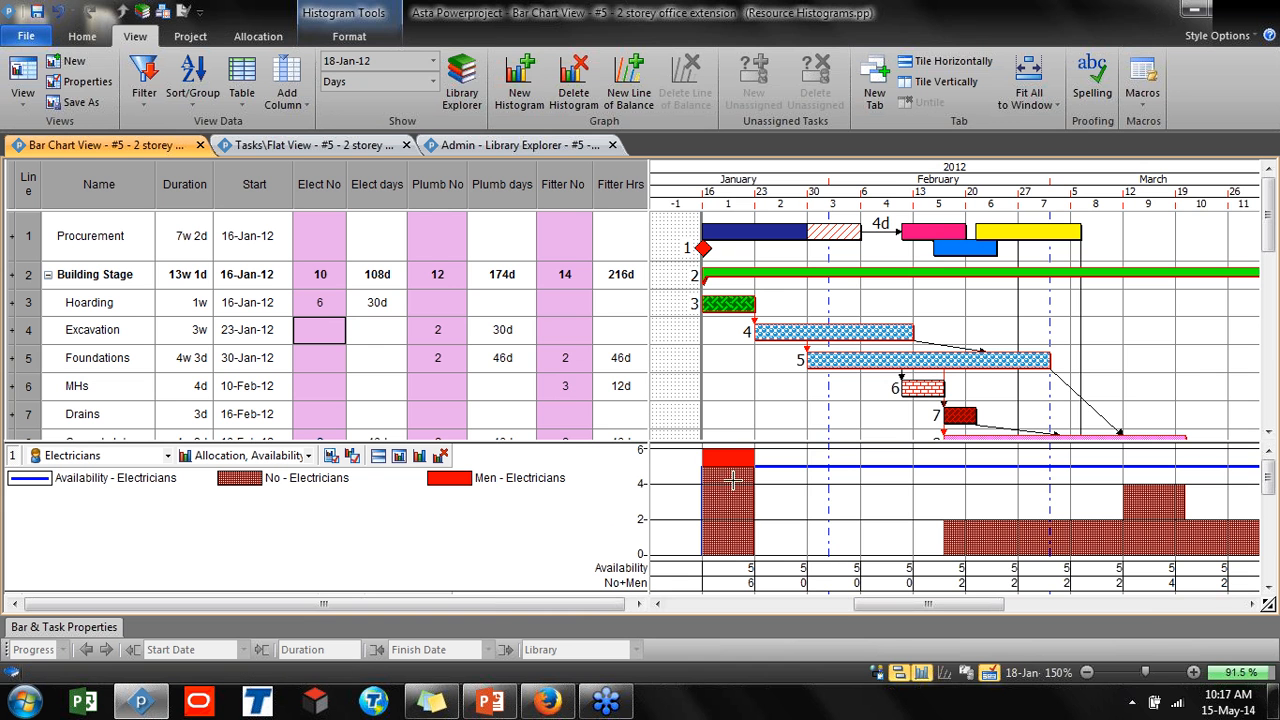
mouse_move(743, 489)
left_click(735, 306)
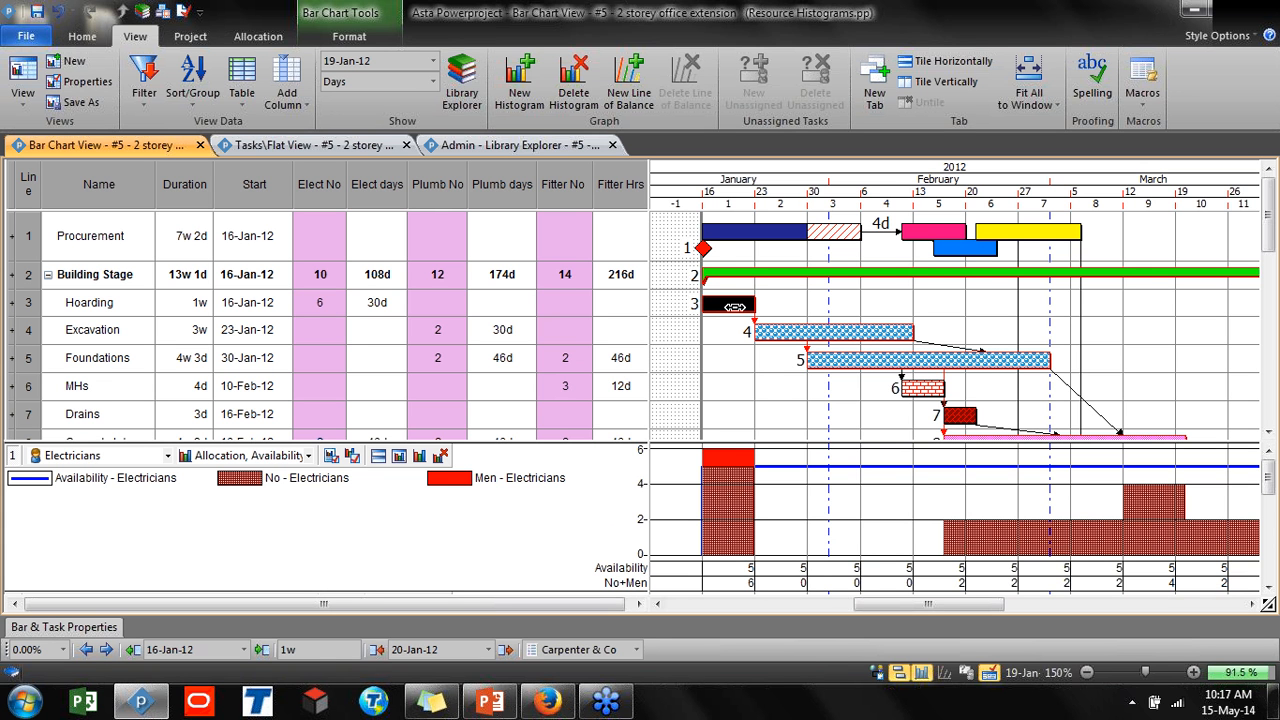
left_click_drag(735, 306, 791, 305)
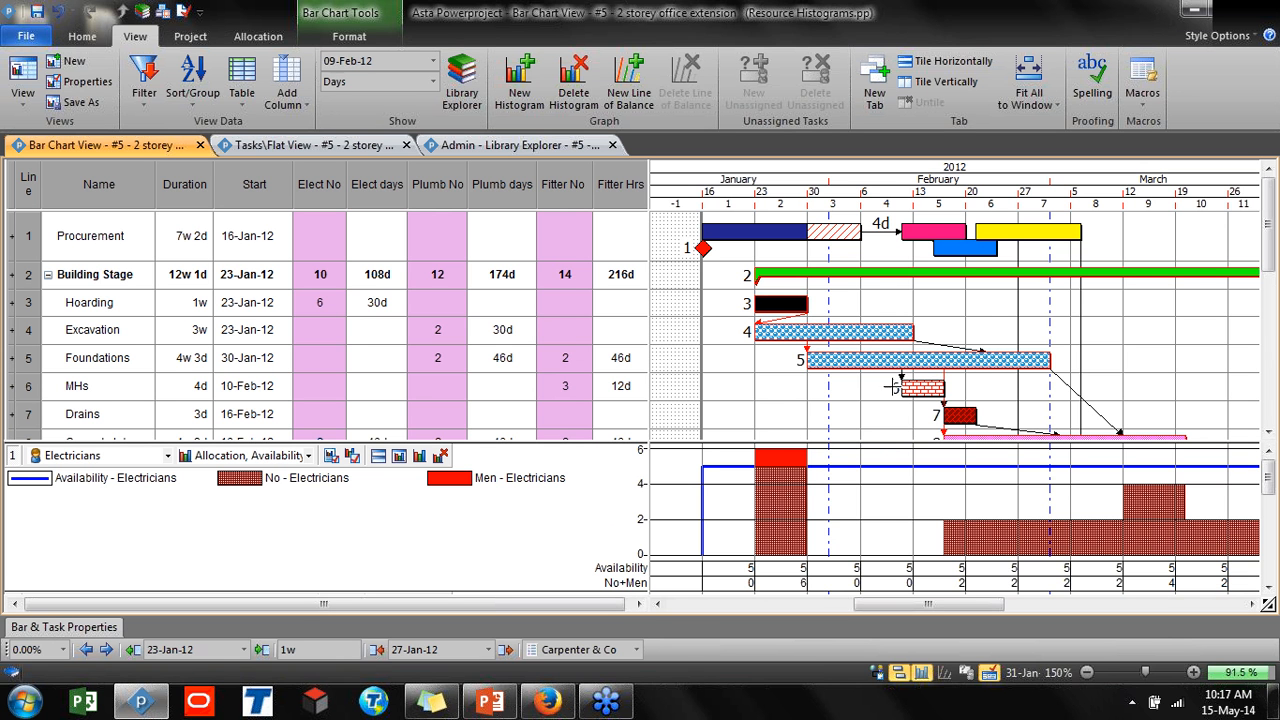
key("ctrl+z")
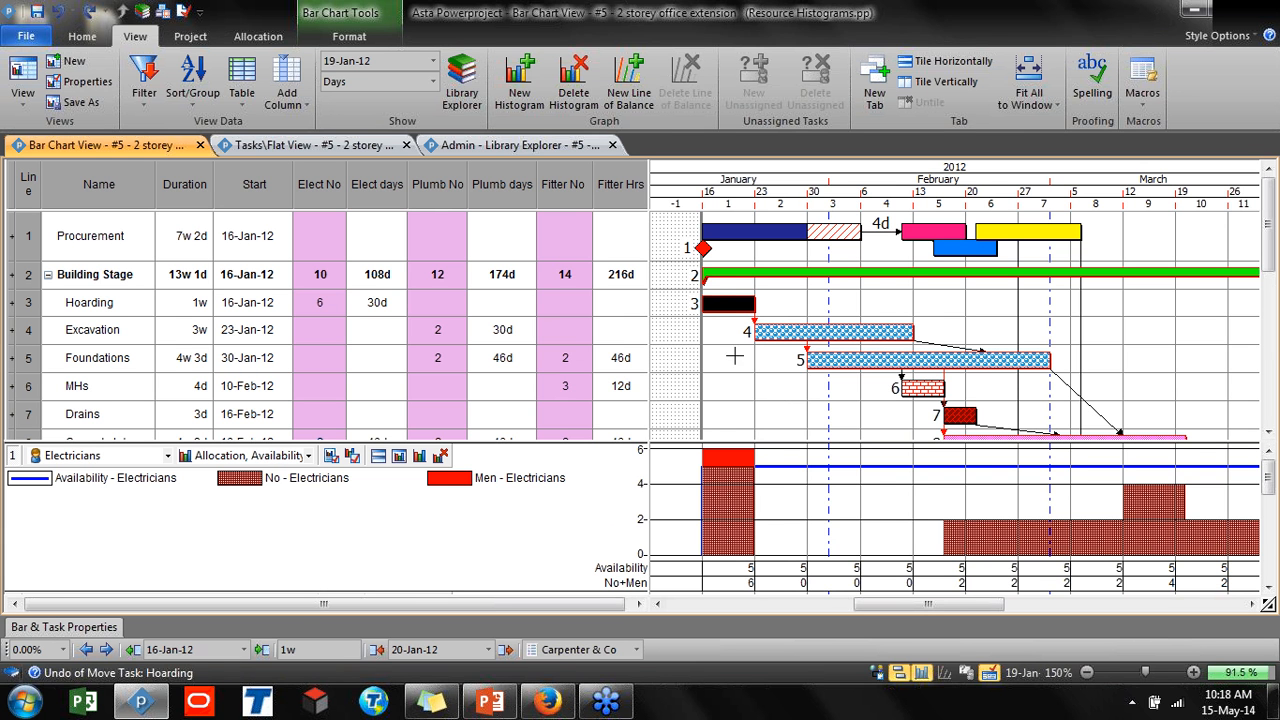
Examine the histogram's shortcut options and the stacked histogram panes beneath the bar chart
right_click(751, 489)
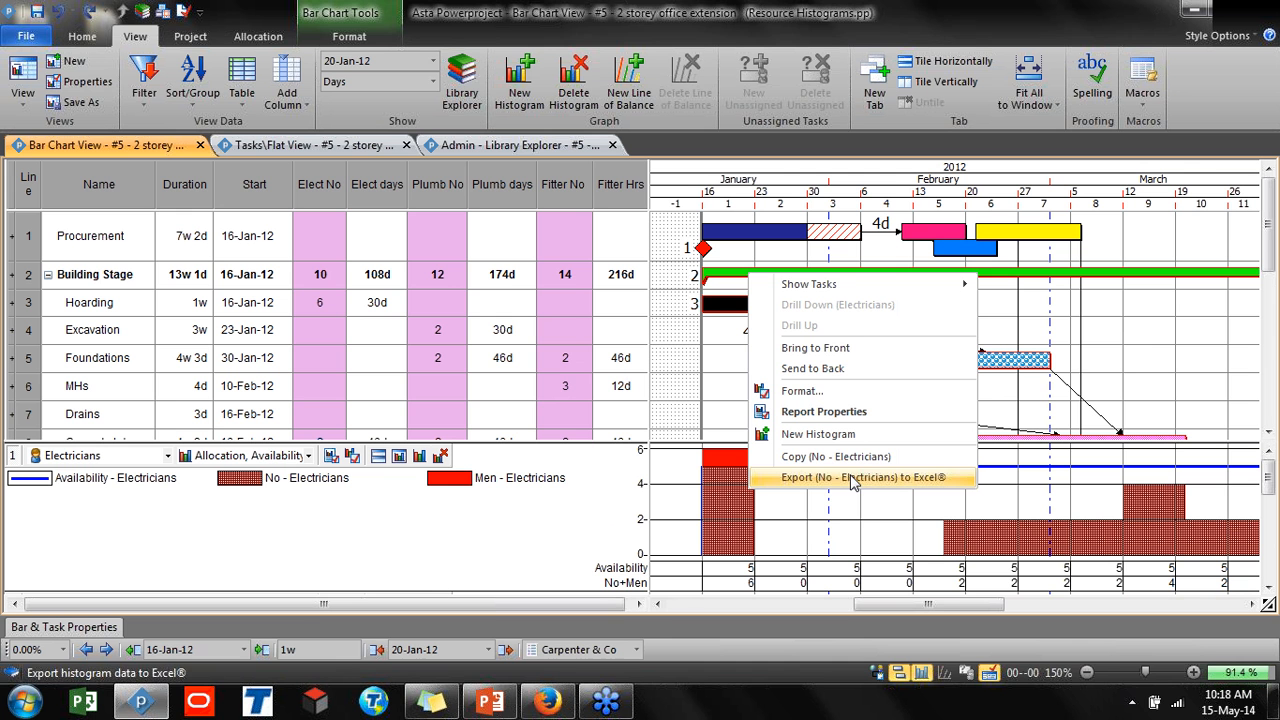
left_click(810, 545)
scroll(808, 540, "down", 1)
scroll(784, 532, "up", 1)
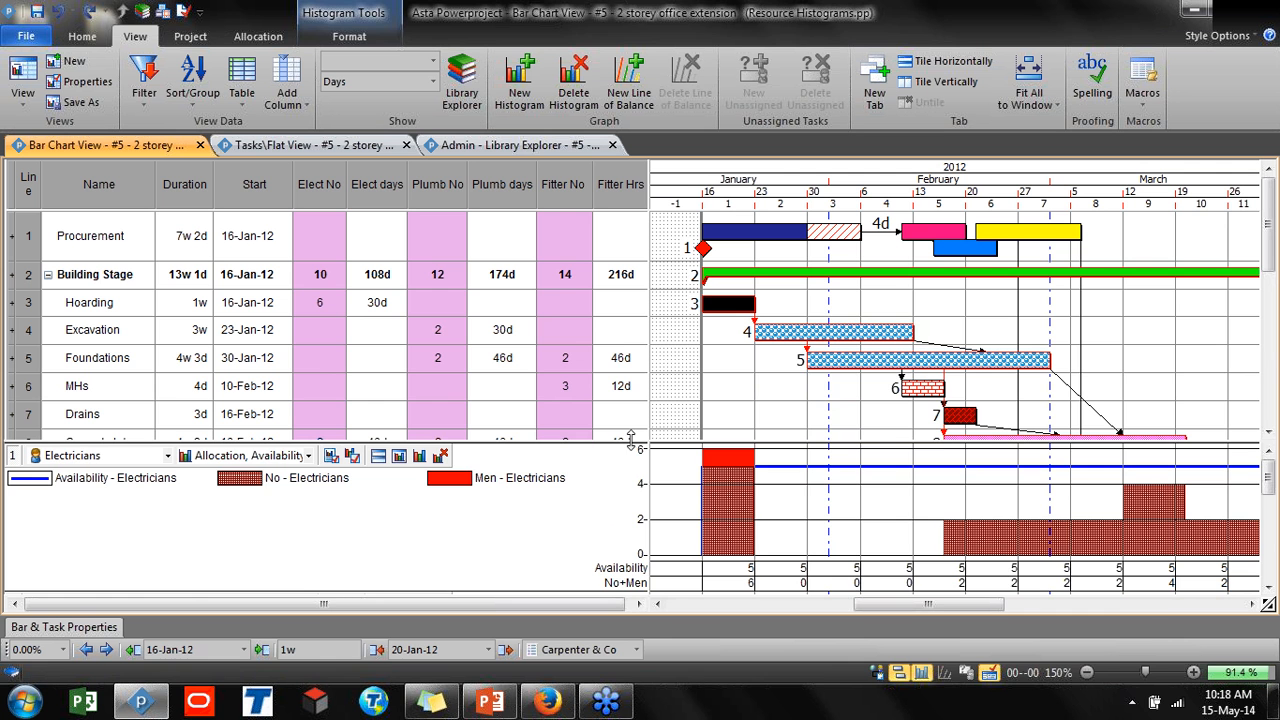
left_click_drag(632, 440, 620, 314)
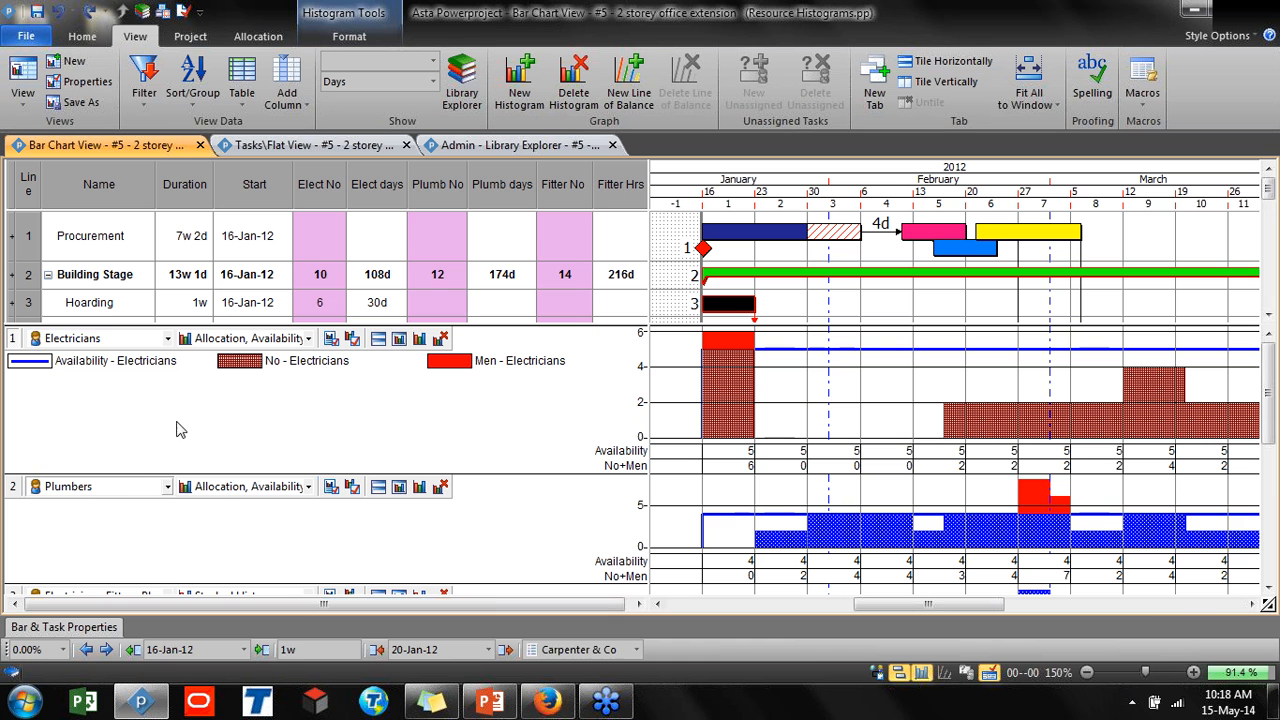
left_click_drag(410, 230, 428, 317)
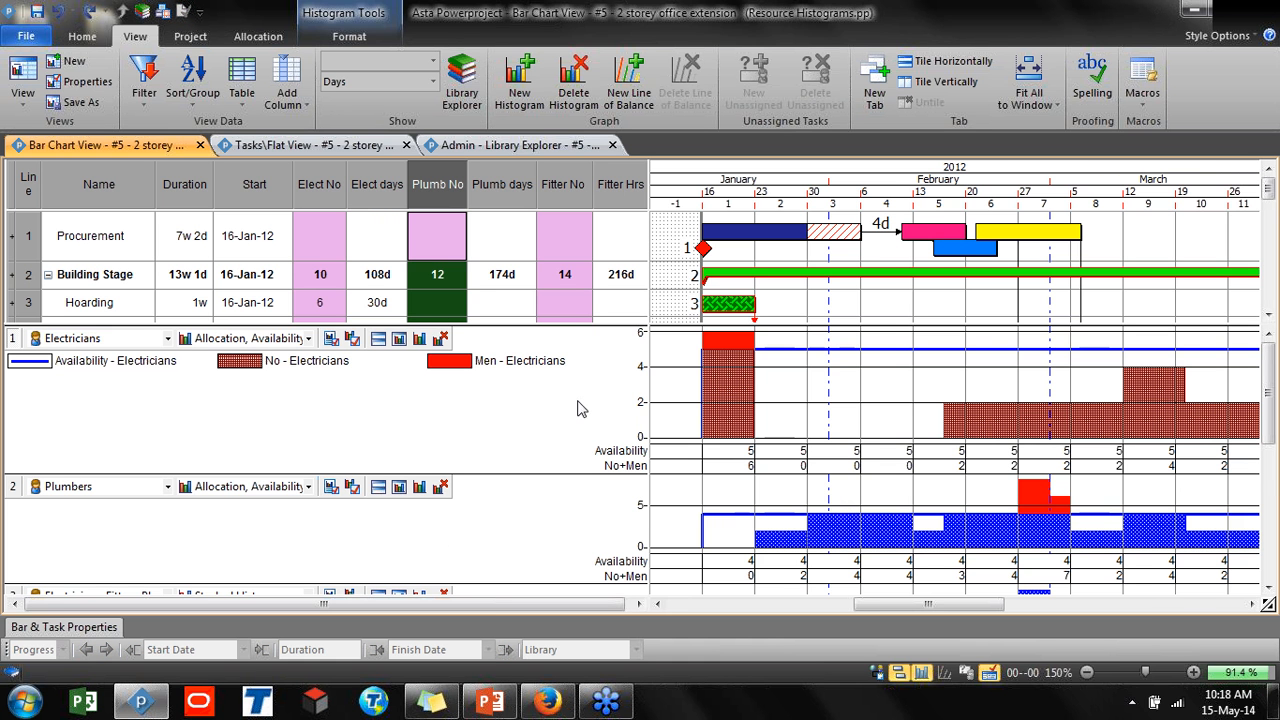
left_click_drag(599, 324, 600, 440)
Switch the first histogram to Plumbers, then back to Electricians
left_click(140, 455)
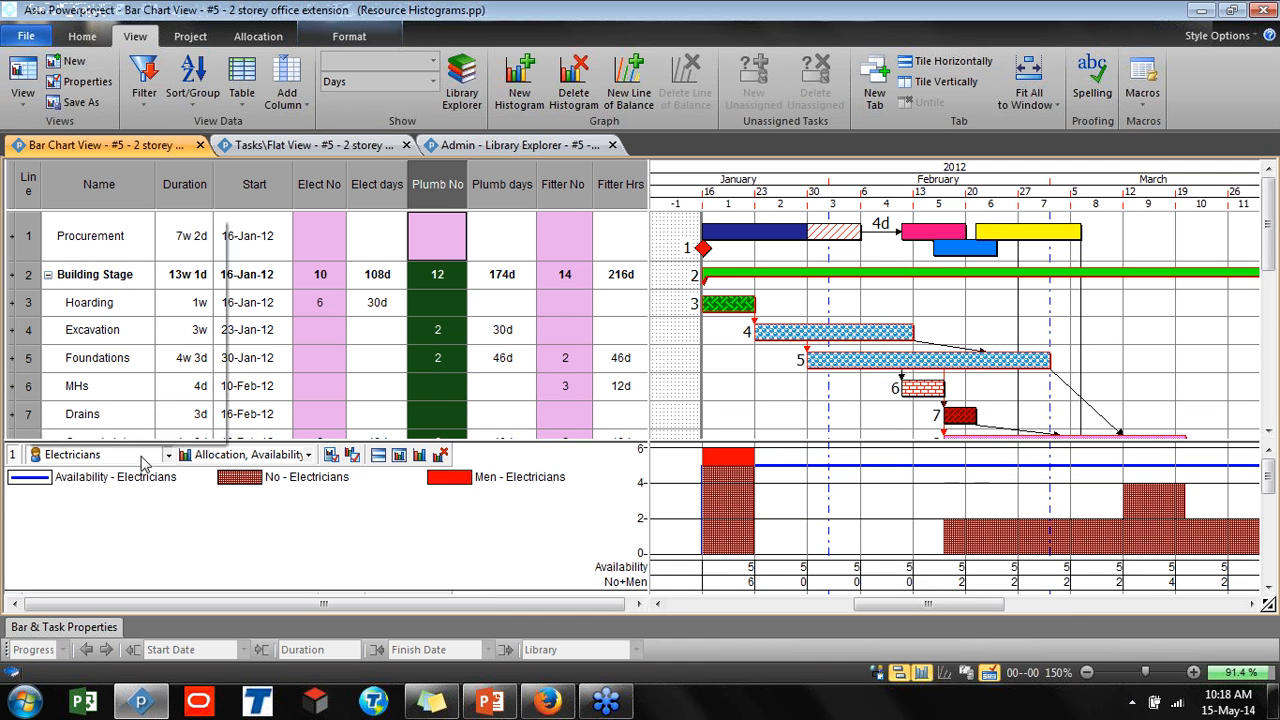
left_click(72, 313)
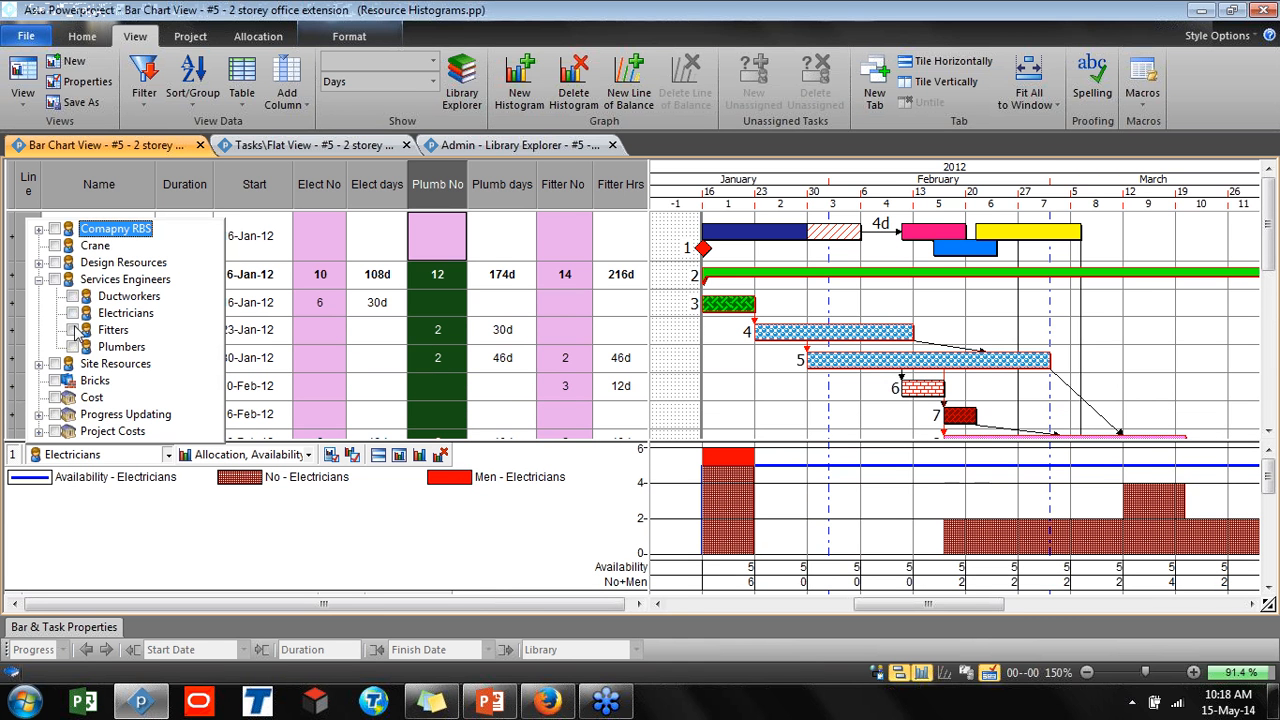
left_click(73, 346)
left_click(118, 483)
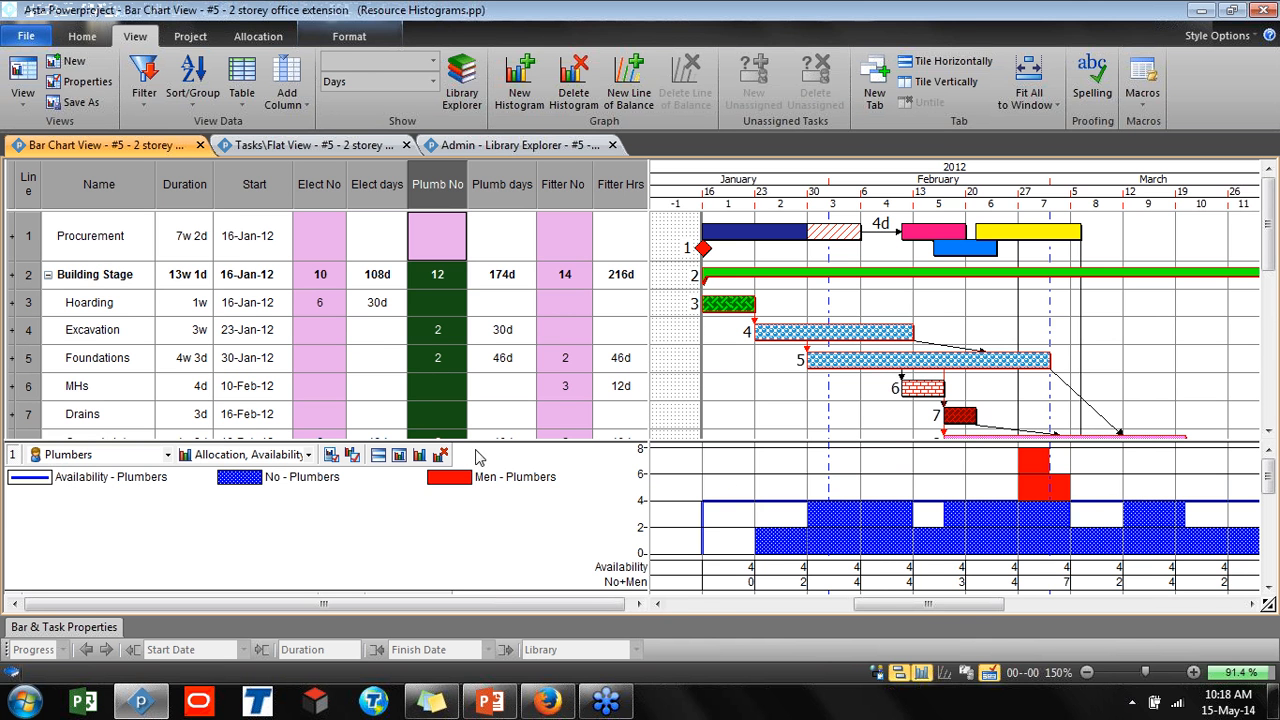
left_click(168, 455)
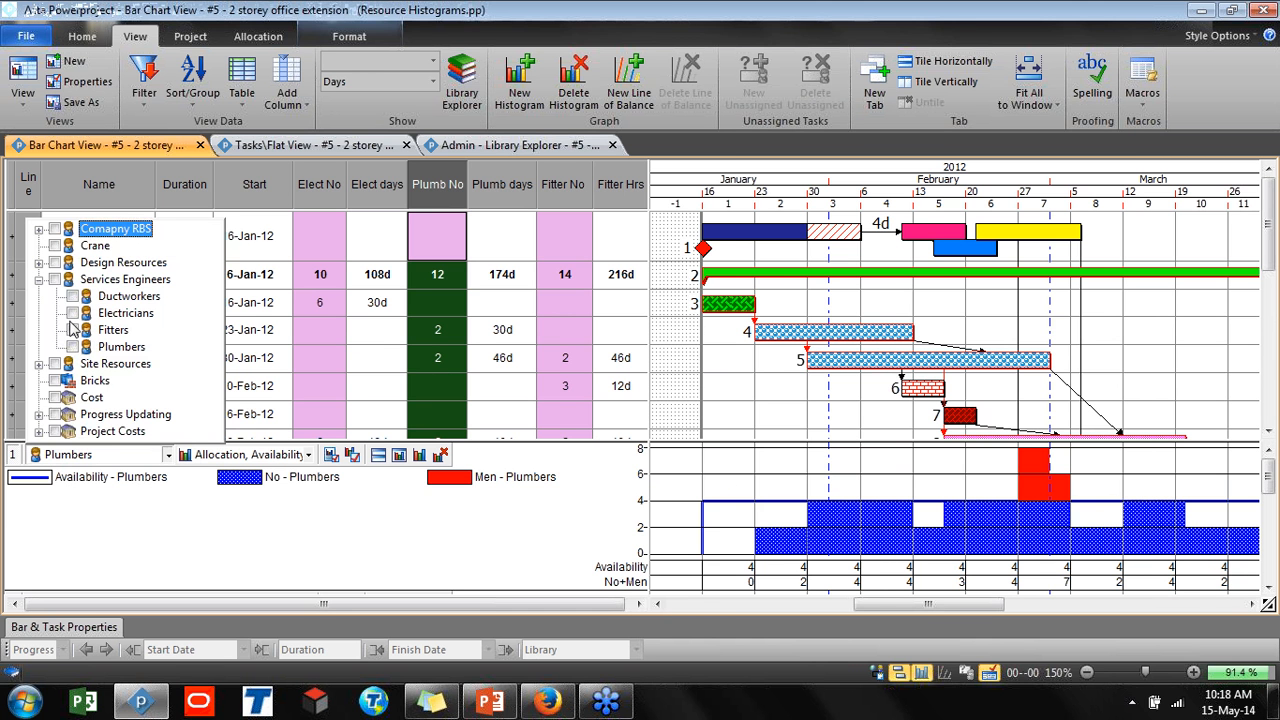
left_click(125, 313)
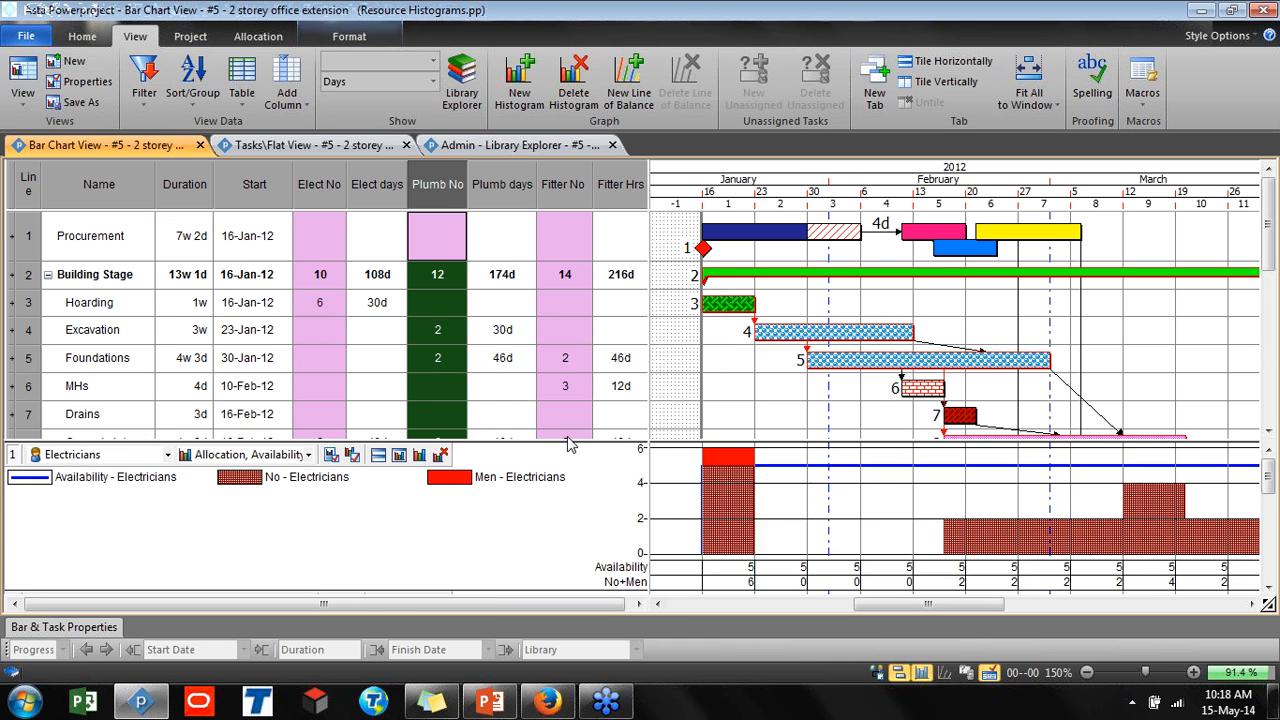
Expand the histogram area over the bar chart and resize the Electricians and Plumbers histogram rows
left_click_drag(568, 433, 535, 330)
left_click_drag(522, 296, 486, 192)
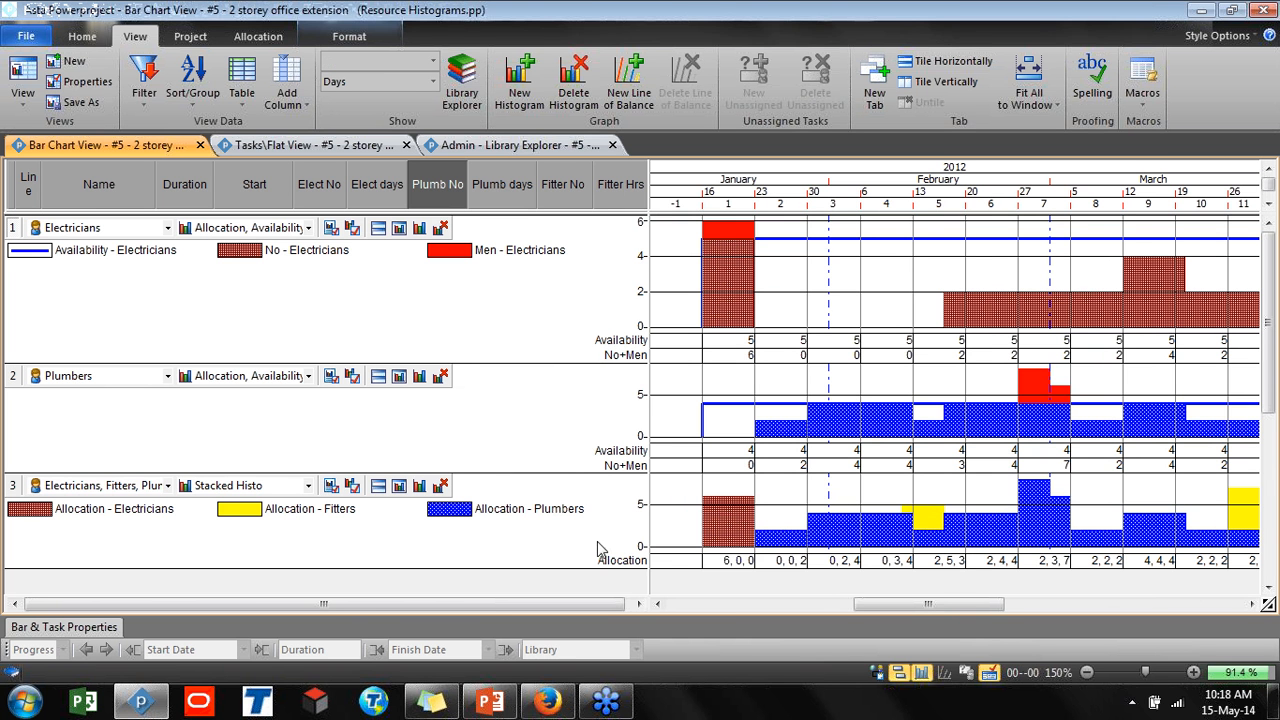
left_click_drag(610, 566, 618, 585)
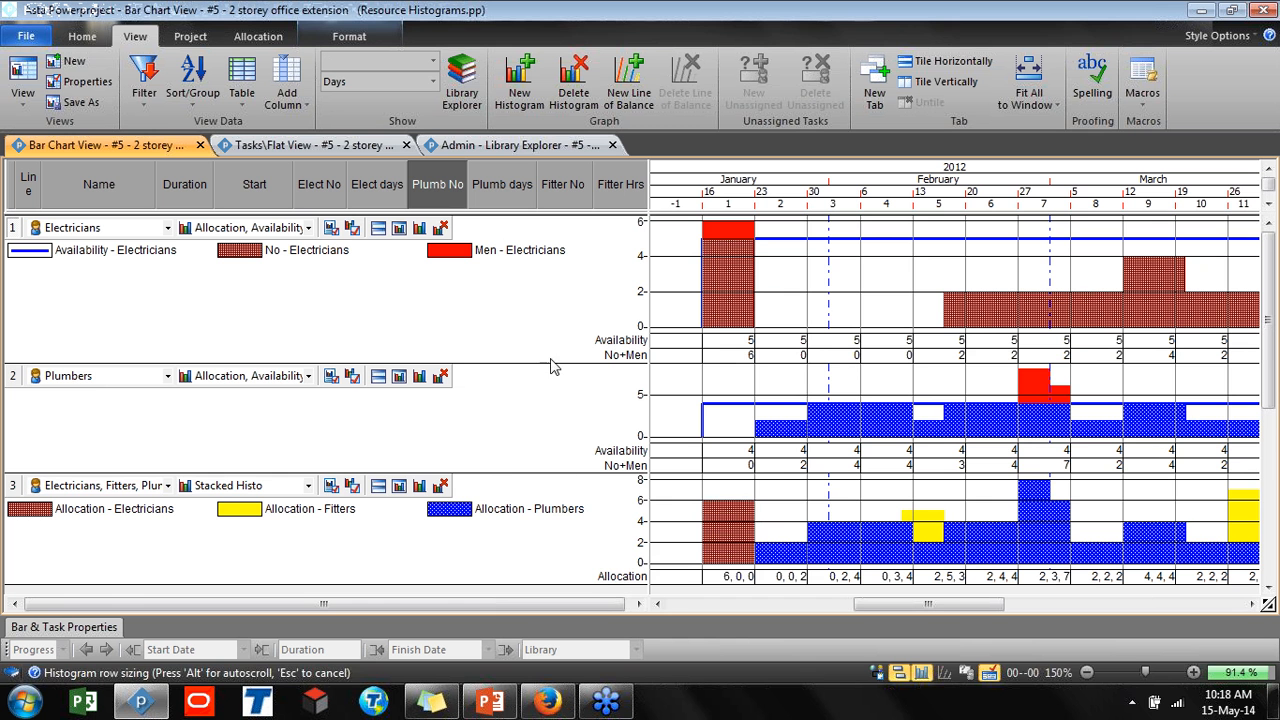
left_click_drag(561, 361, 554, 280)
left_click_drag(566, 397, 574, 482)
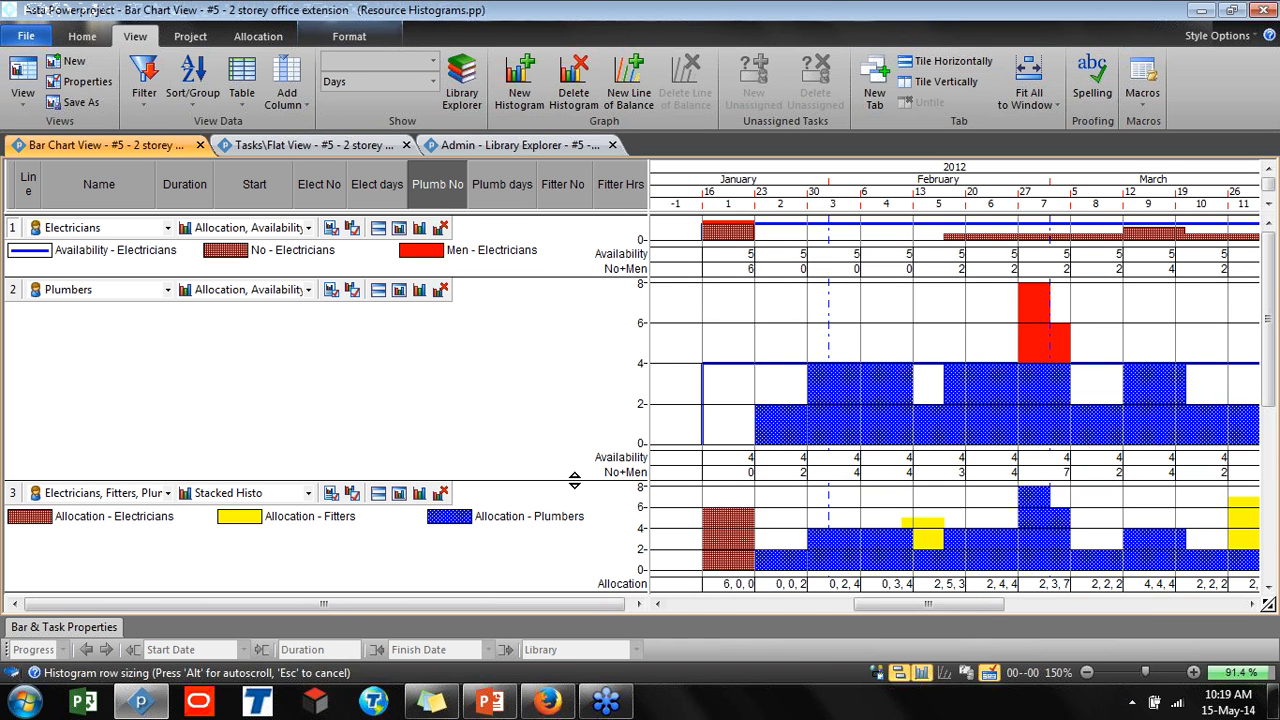
left_click_drag(574, 482, 574, 482)
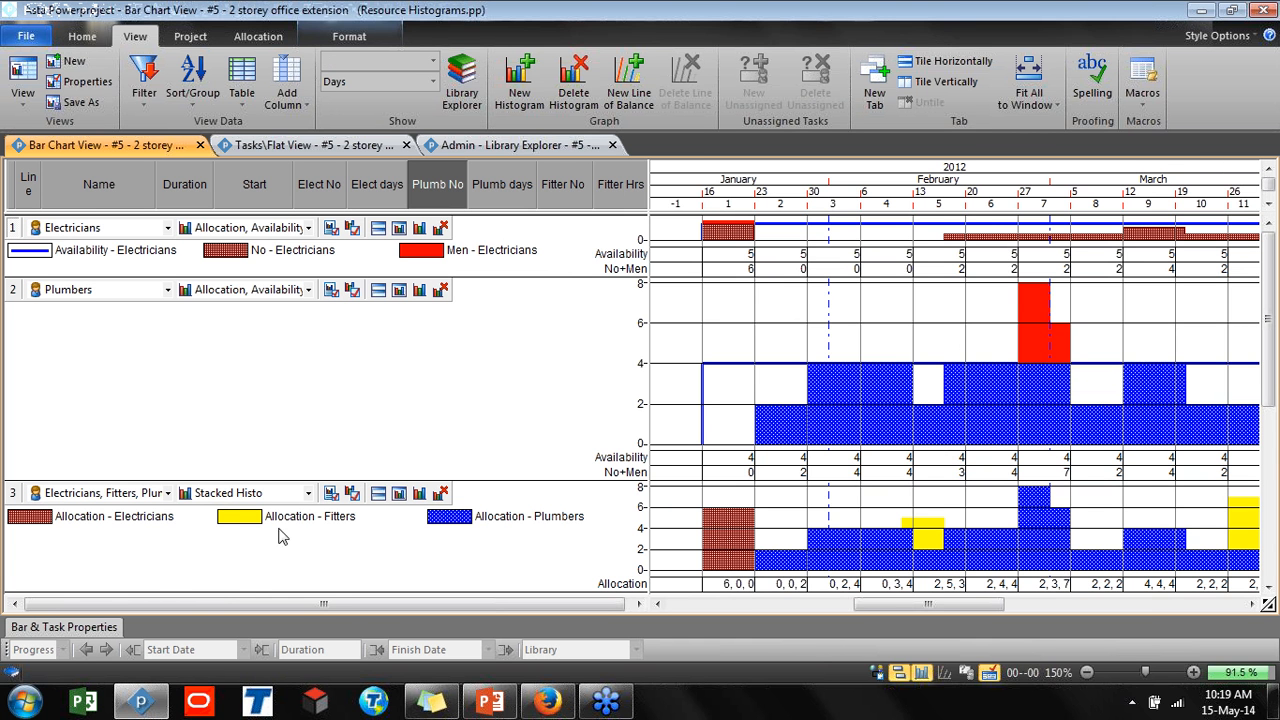
Resize the Plumbers, stacked and Electricians histogram rows, then restore the bar chart above the histograms
key("ctrl")
left_click_drag(714, 476, 700, 340)
left_click_drag(732, 456, 732, 552)
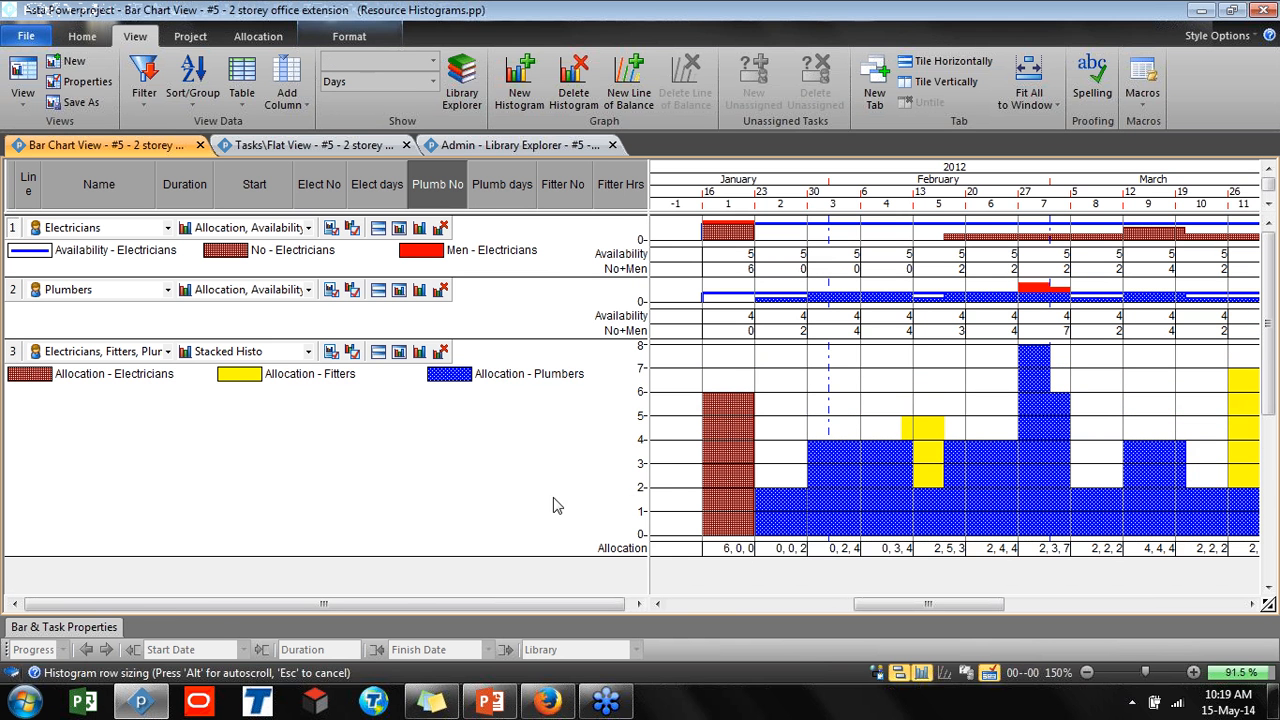
key("ctrl")
key("ctrl")
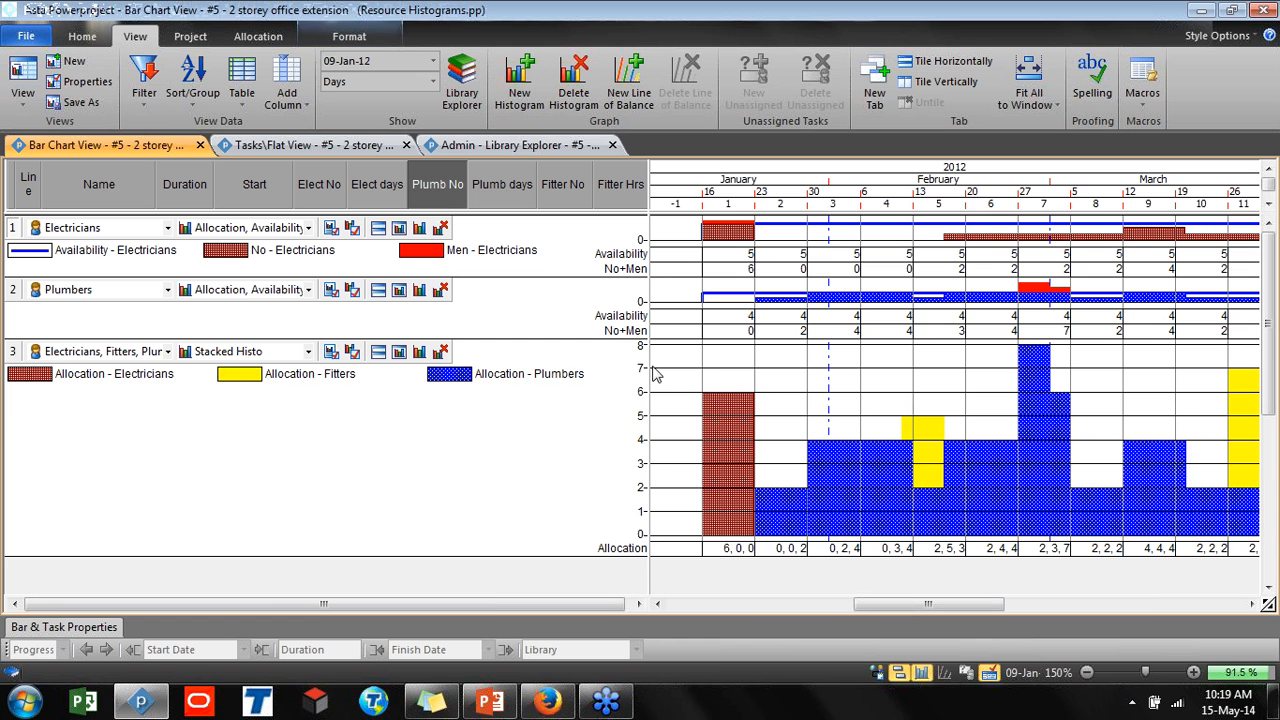
left_click_drag(642, 279, 642, 372)
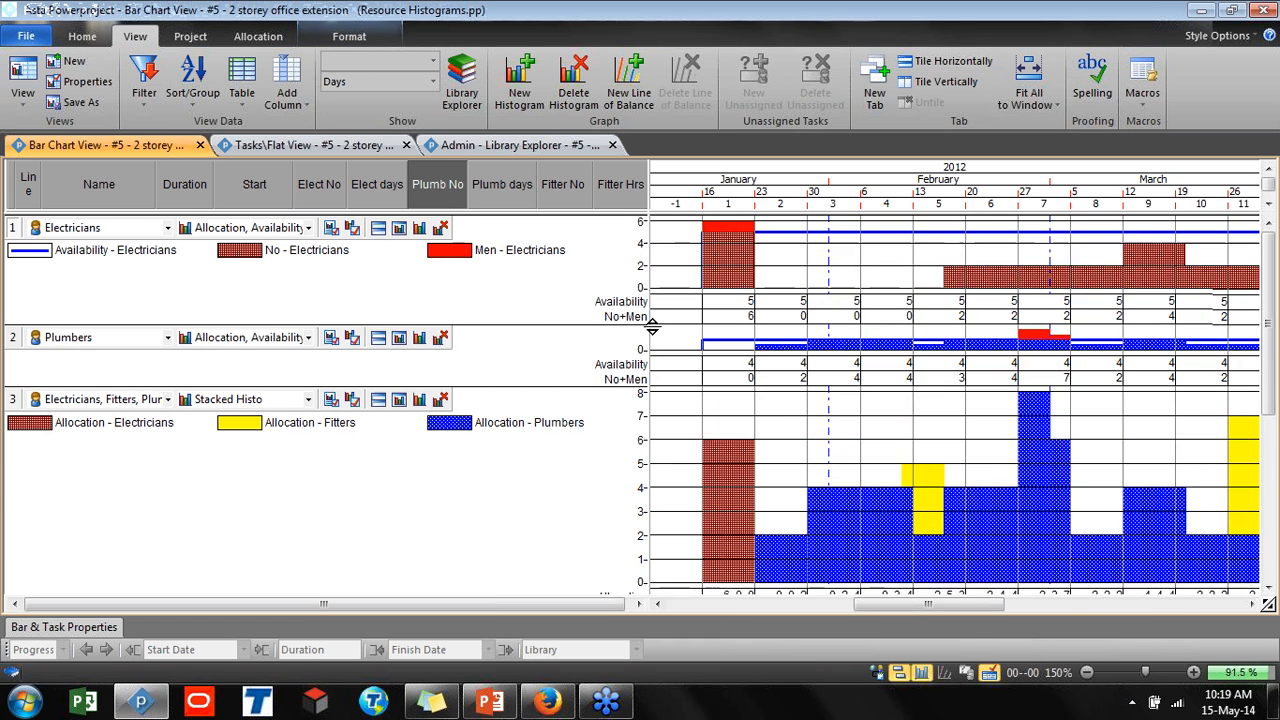
left_click_drag(620, 218, 613, 425)
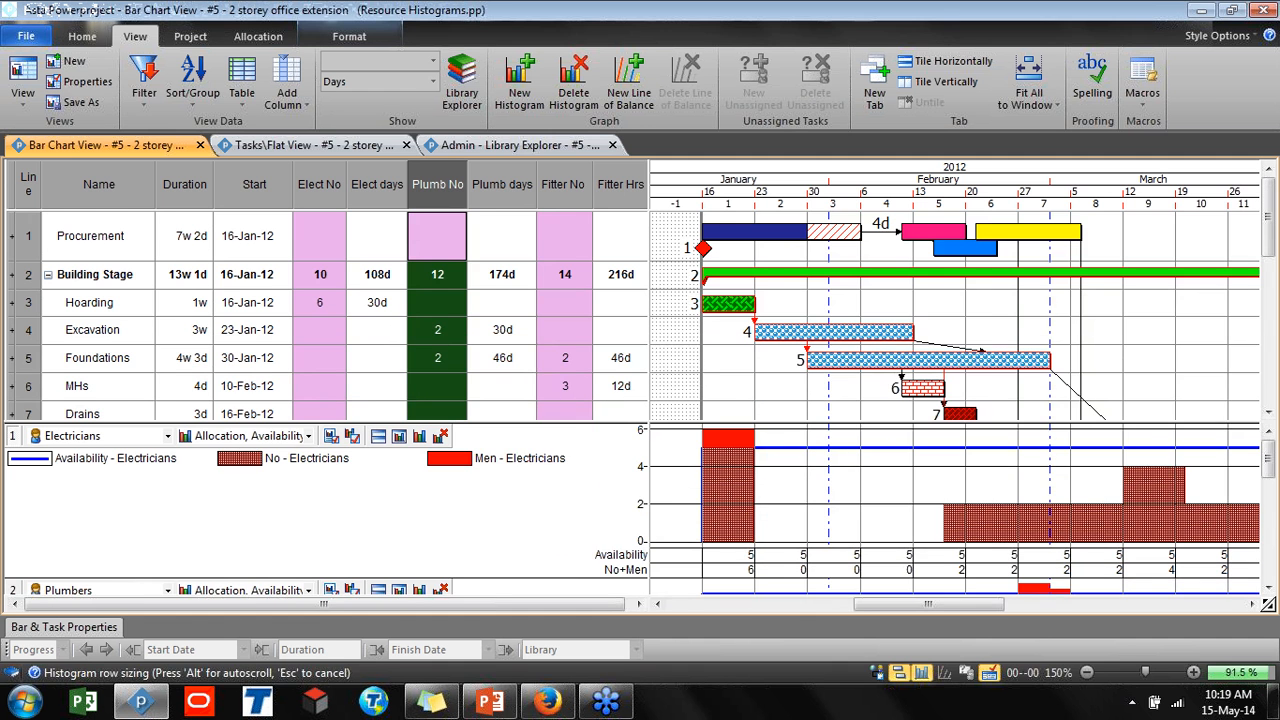
Close the project's view tabs and the project without saving changes
left_click(200, 145)
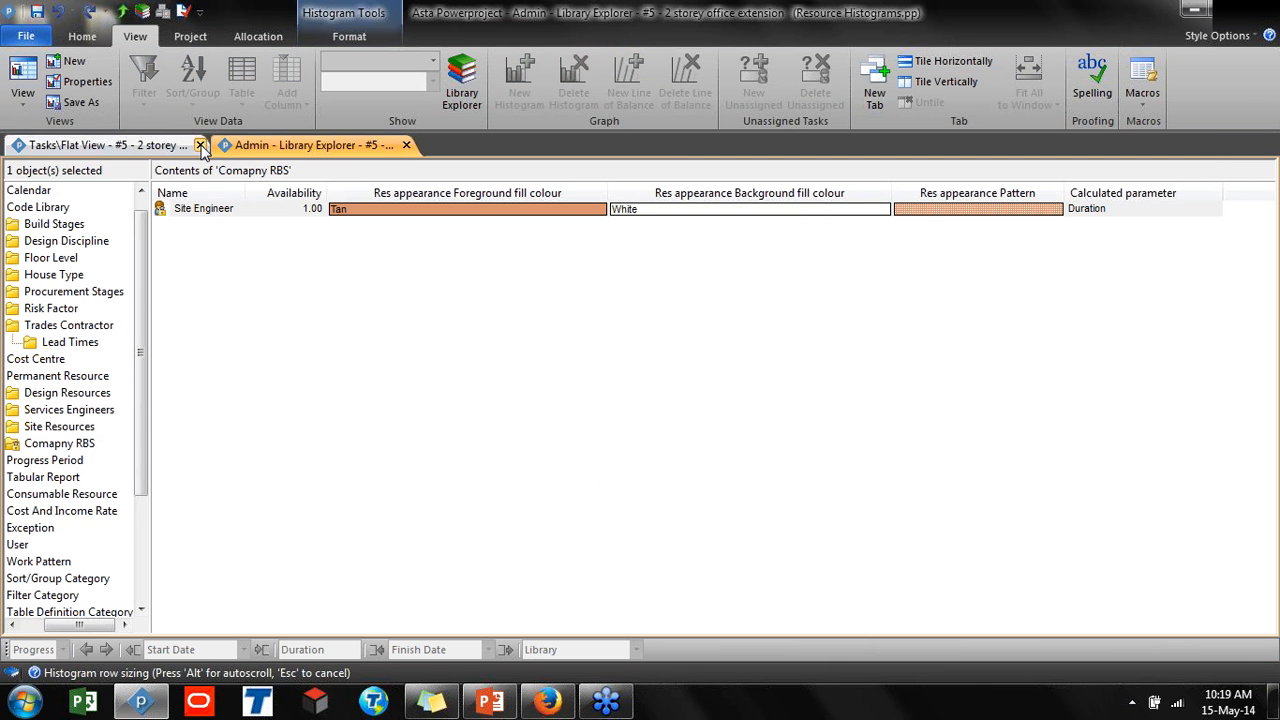
left_click(200, 145)
left_click(200, 145)
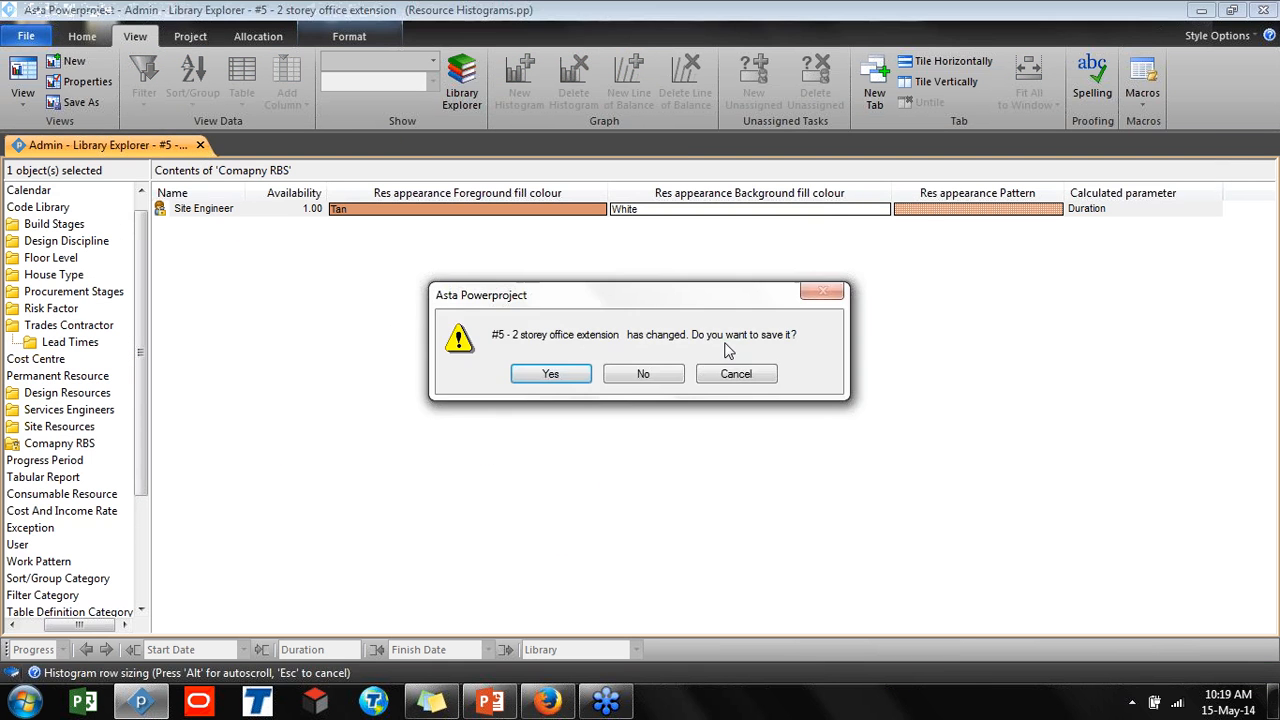
left_click(645, 374)
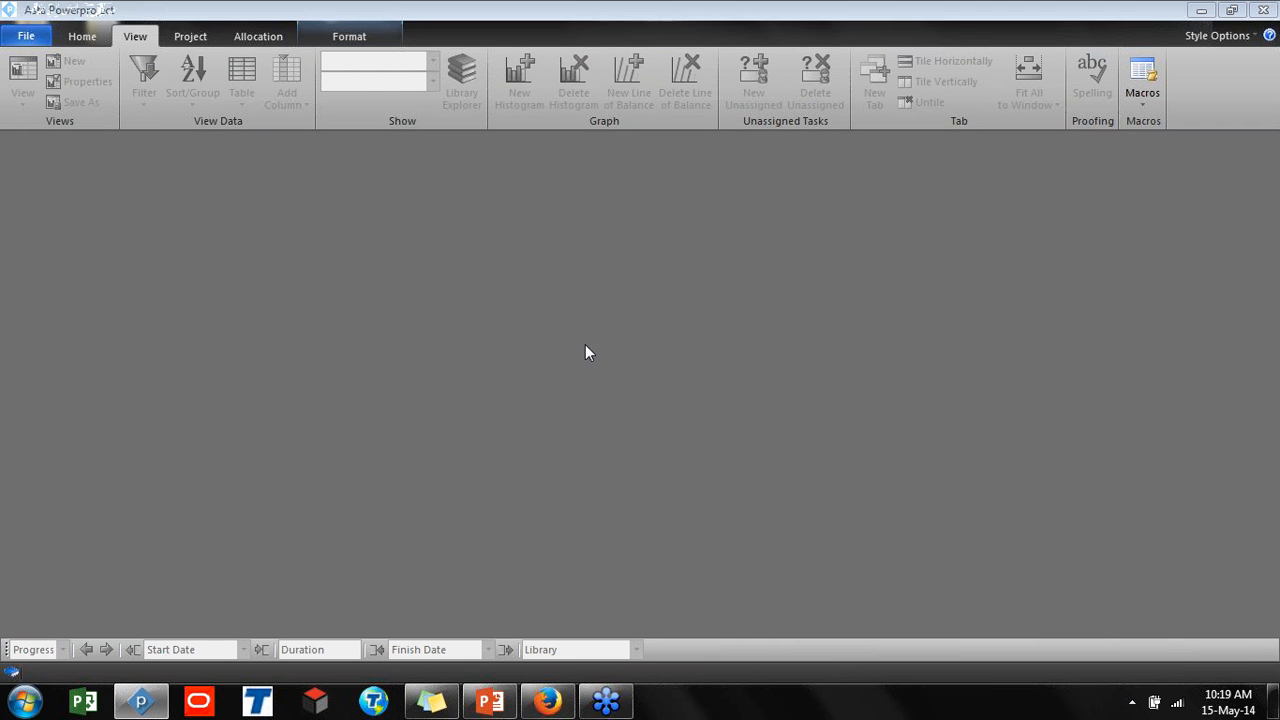
Open the Resource Modelling file from the desktop in Powerproject and widen its outline pane
left_click(1202, 11)
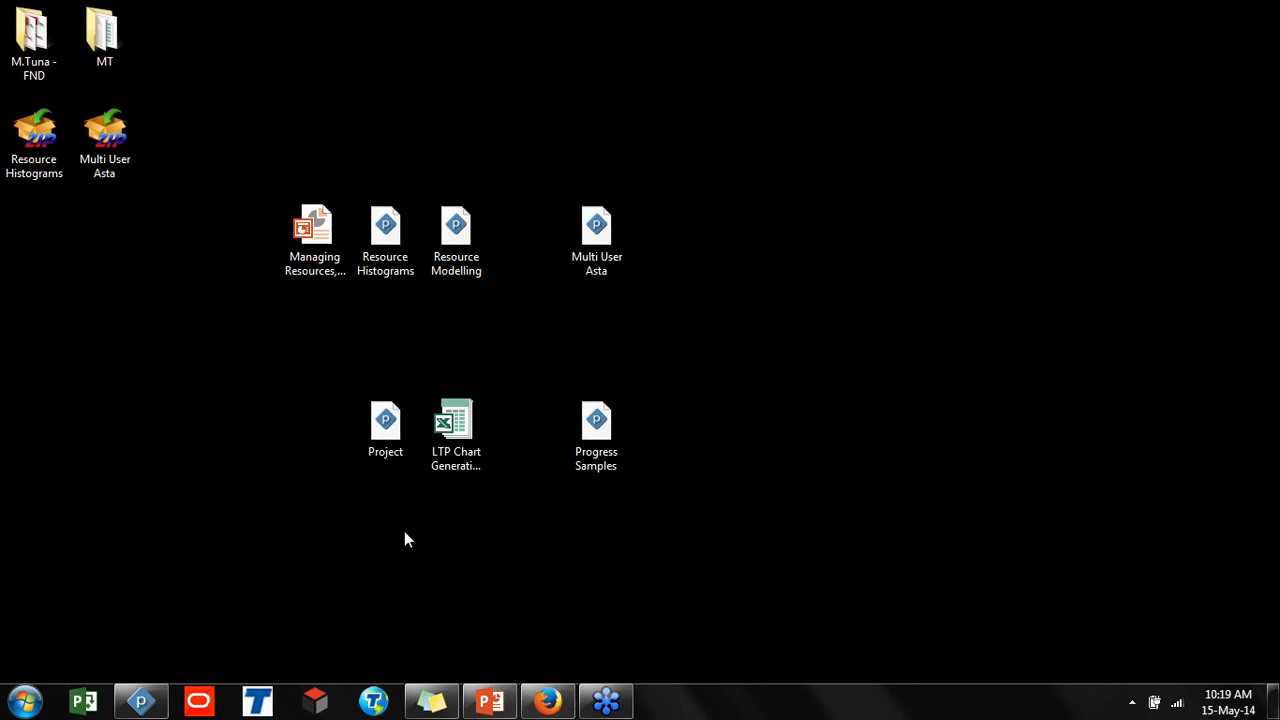
left_click(160, 700)
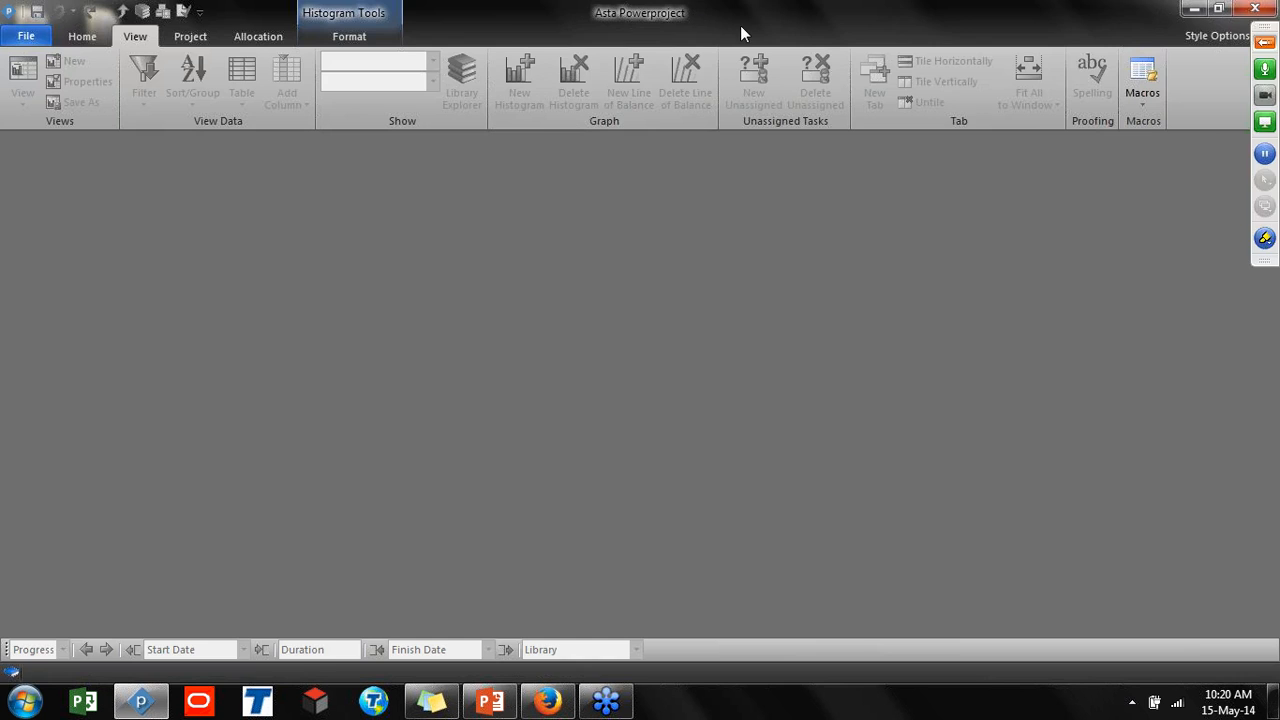
left_click_drag(740, 27, 1072, 192)
left_click_drag(931, 206, 1049, 88)
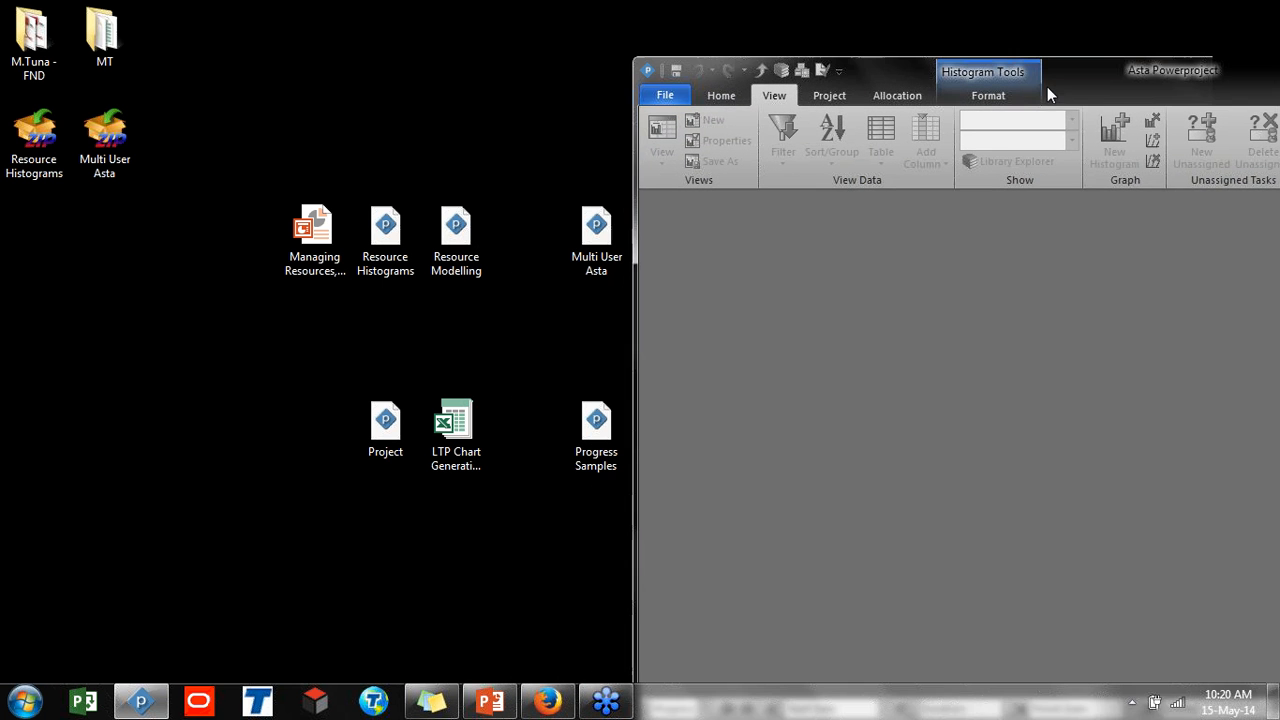
left_click(456, 228)
left_click_drag(456, 228, 763, 337)
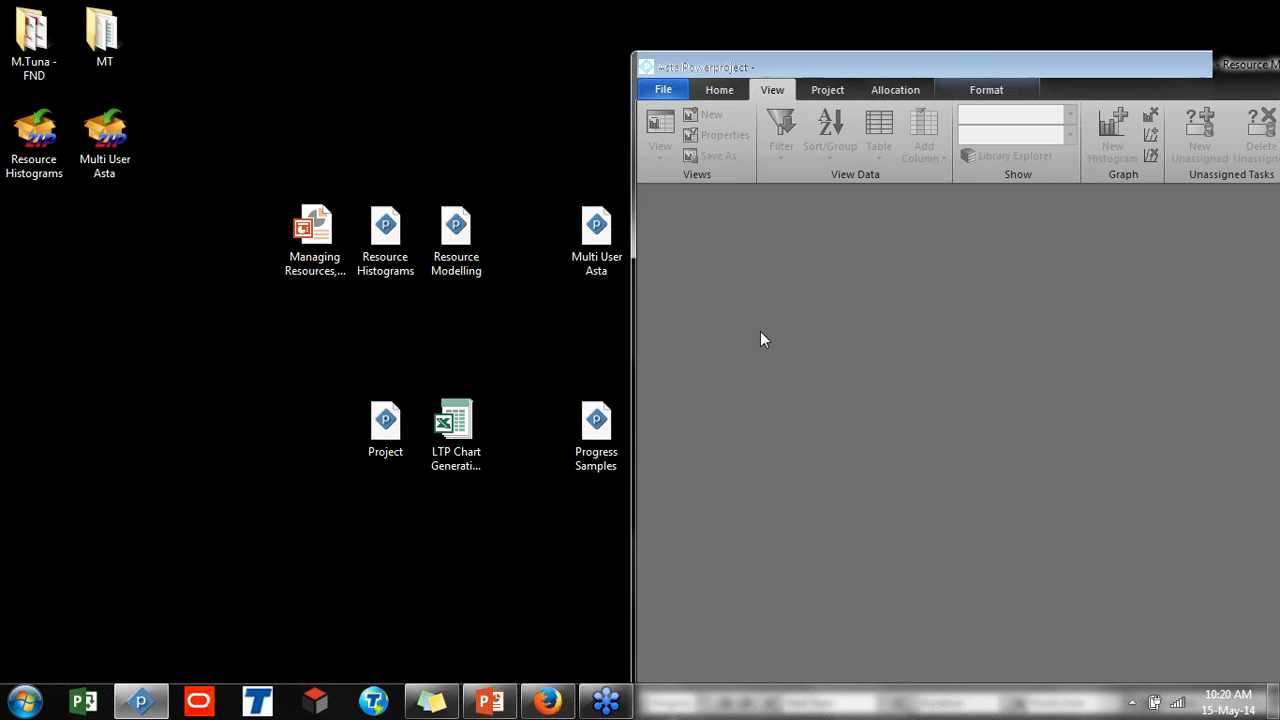
double_click(1100, 64)
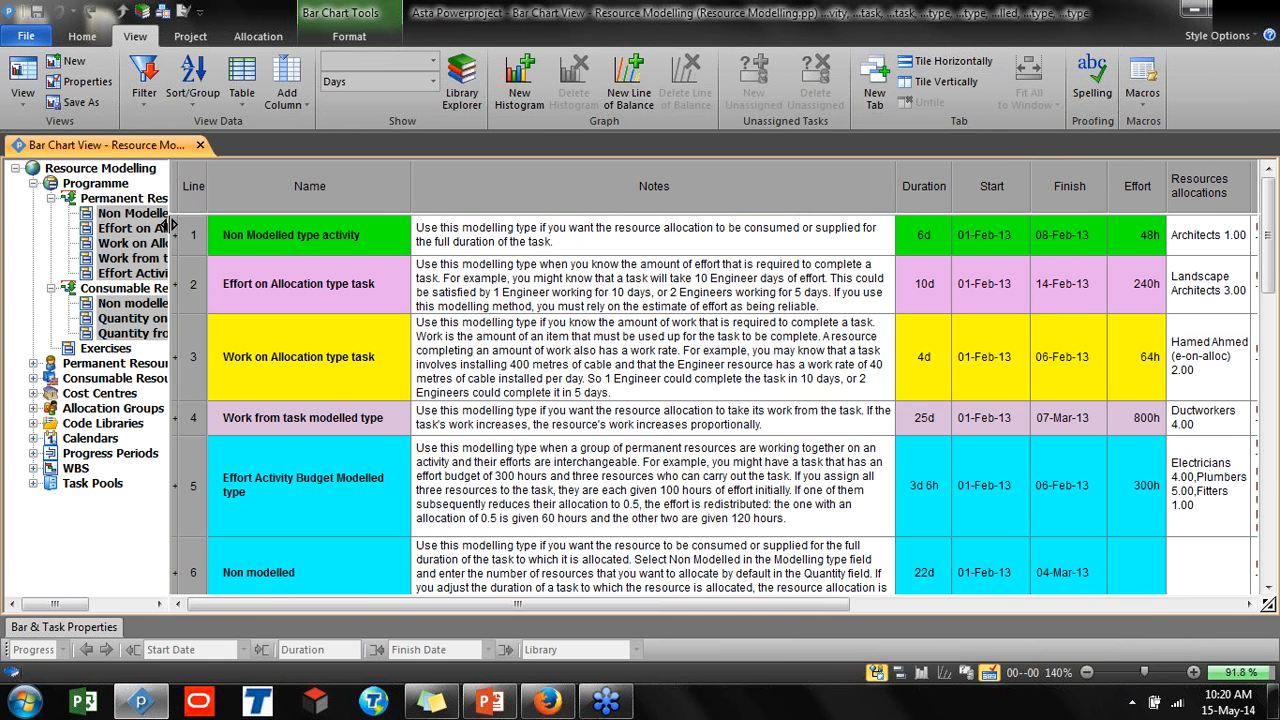
left_click_drag(170, 232, 296, 246)
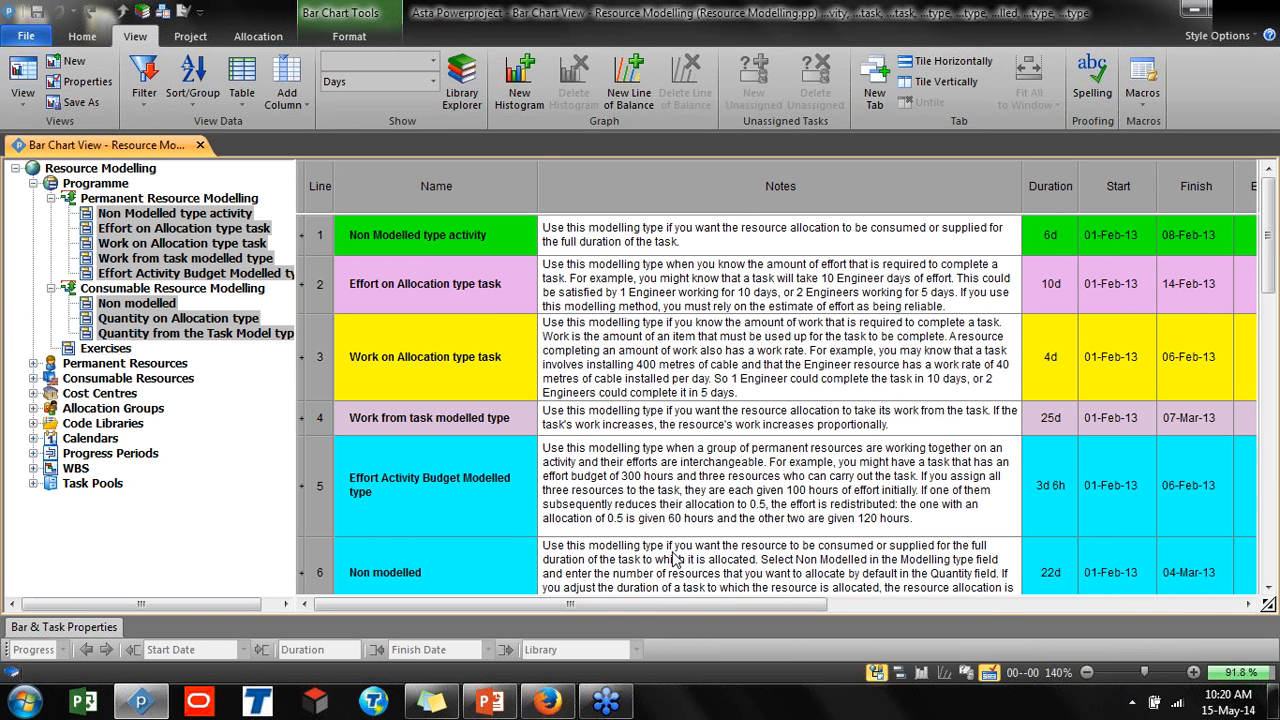
Open the Non Modelled type activity under Permanent Resource Modelling in the outline
left_click(686, 248)
left_click_drag(686, 248, 633, 480)
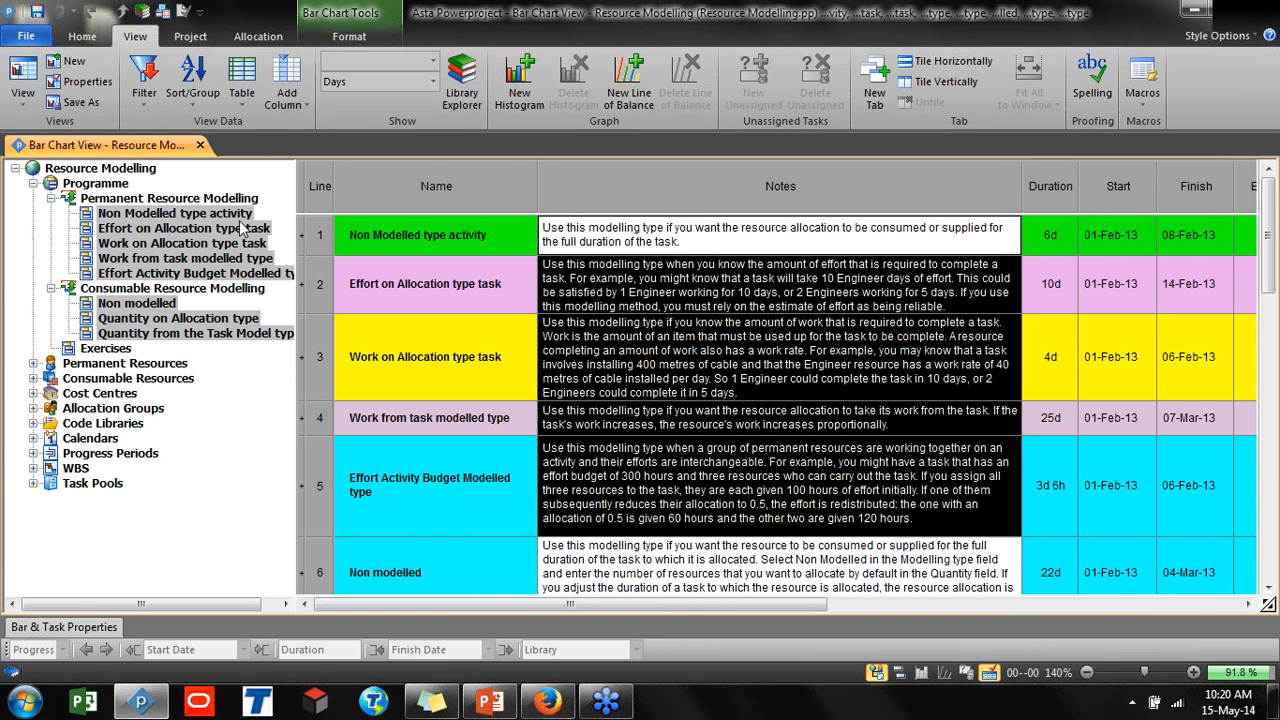
left_click(141, 216)
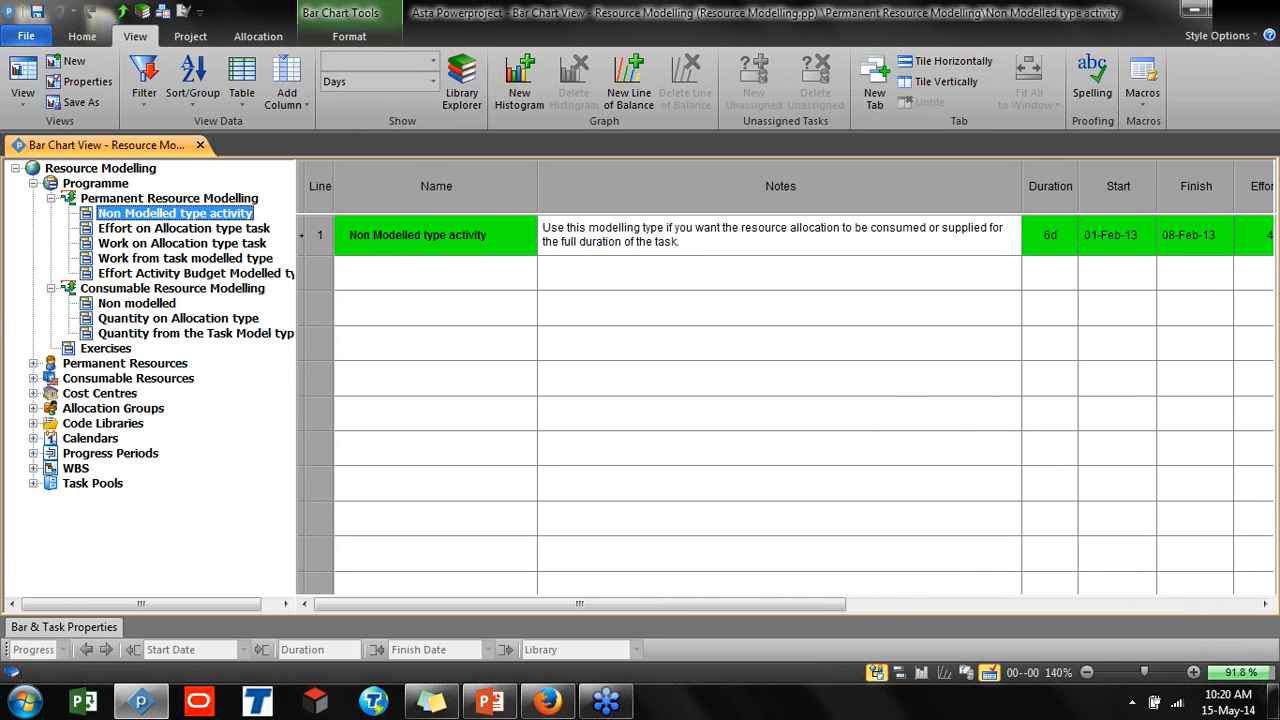
Collapse the outline pane and narrow the Notes column of the spreadsheet
left_click_drag(292, 196, 24, 196)
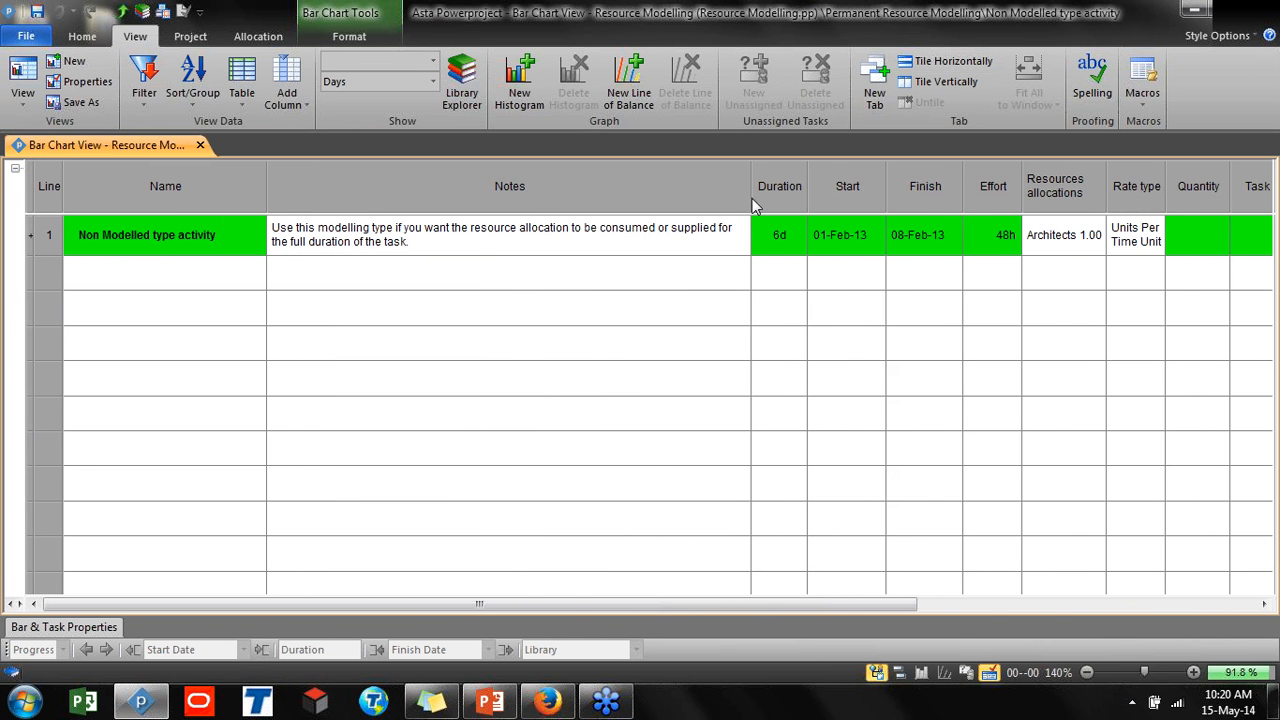
left_click_drag(752, 198, 450, 220)
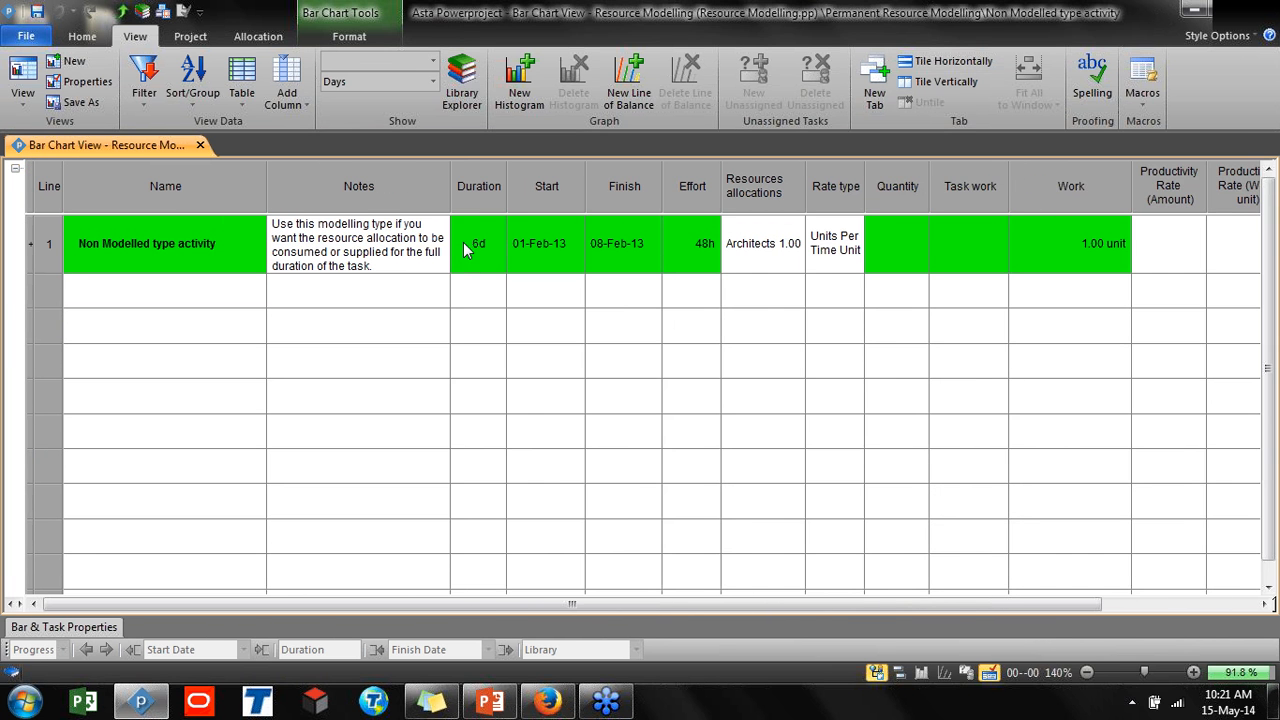
Display the bar chart beside the spreadsheet and widen the table to show the Effort column
left_click(899, 675)
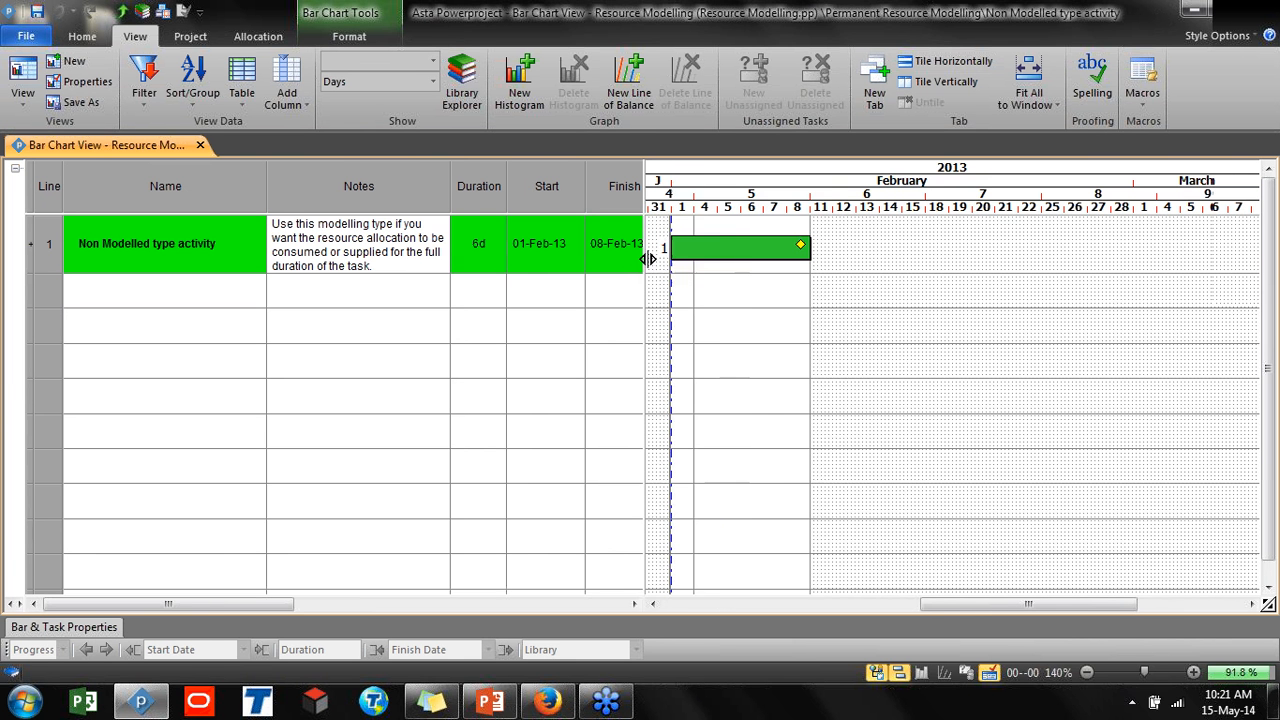
left_click_drag(648, 252, 716, 270)
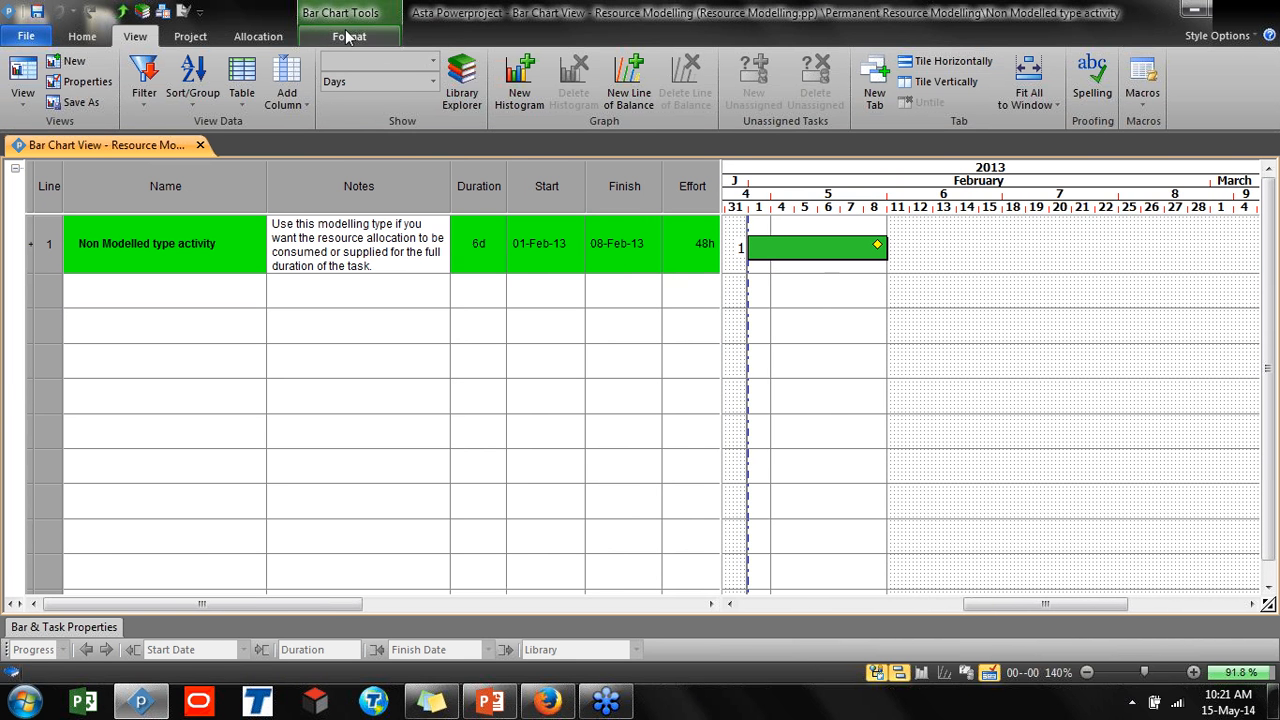
Show the resource allocation rows beneath the task in the bar chart
left_click(349, 36)
left_click(609, 78)
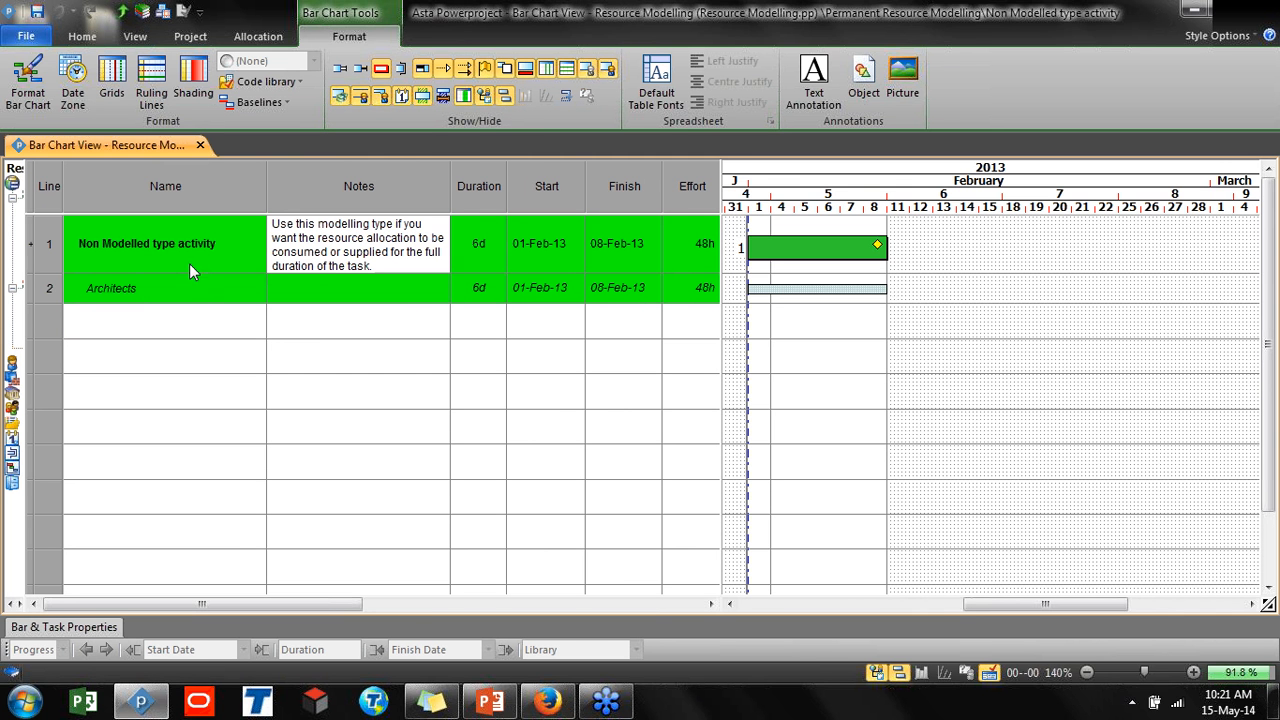
Extend the Non Modelled type activity bar to 9 days, finishing on 13-Feb-13
left_click(770, 256)
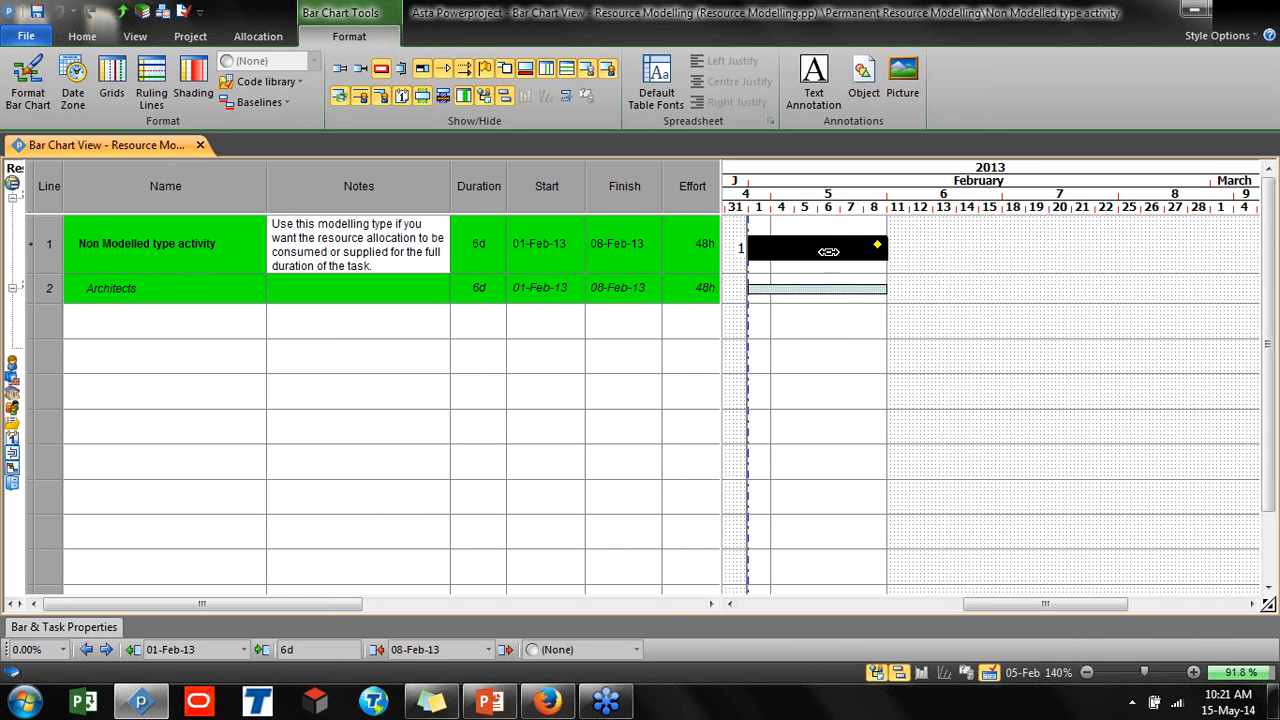
left_click(826, 329)
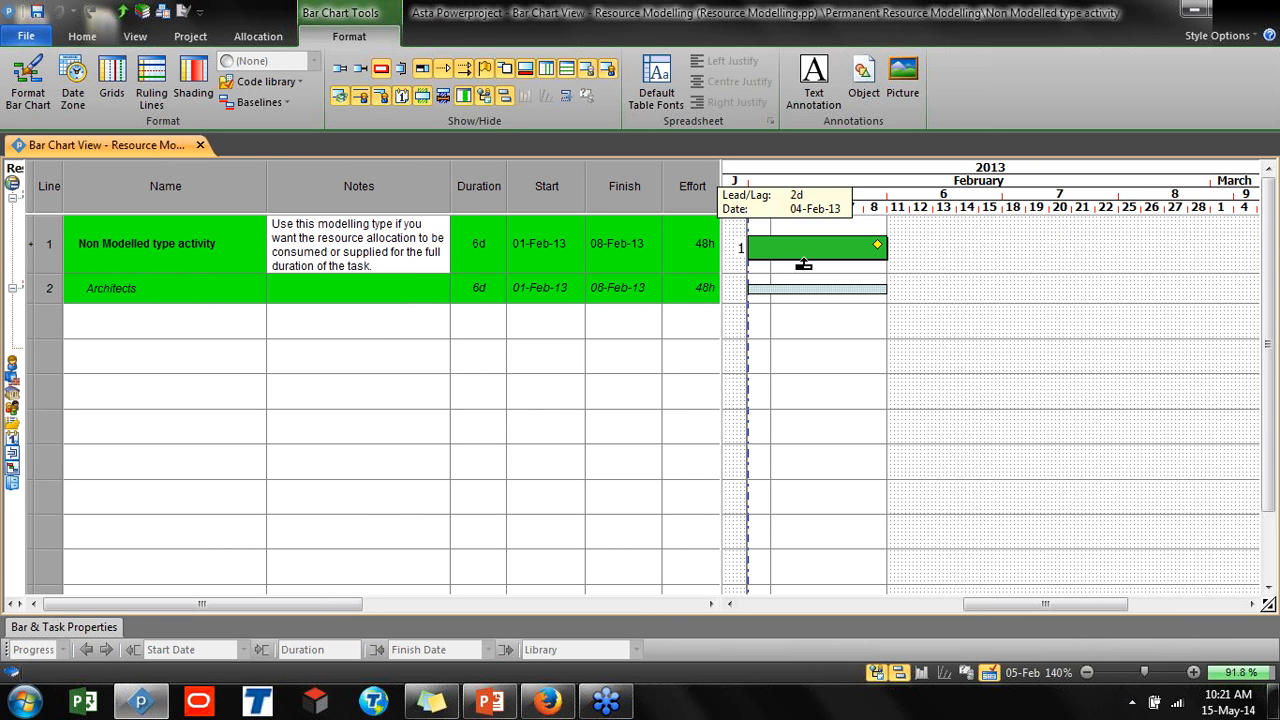
left_click(795, 291)
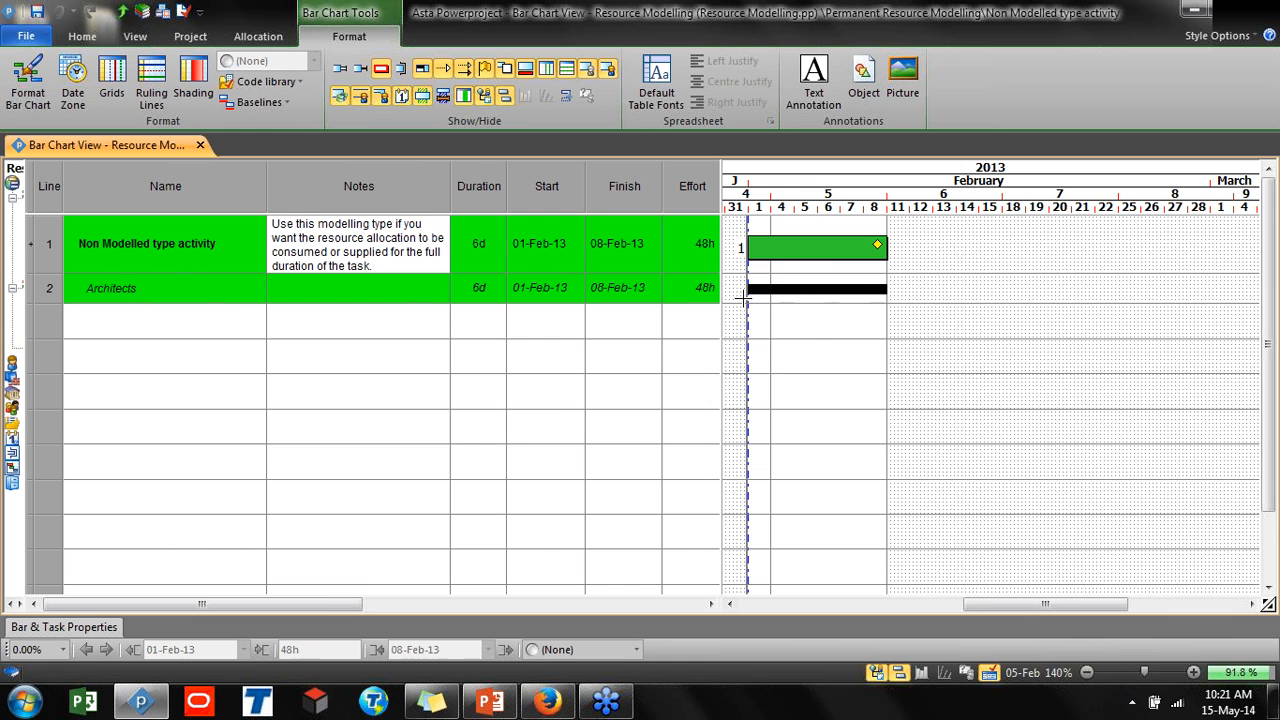
left_click(805, 325)
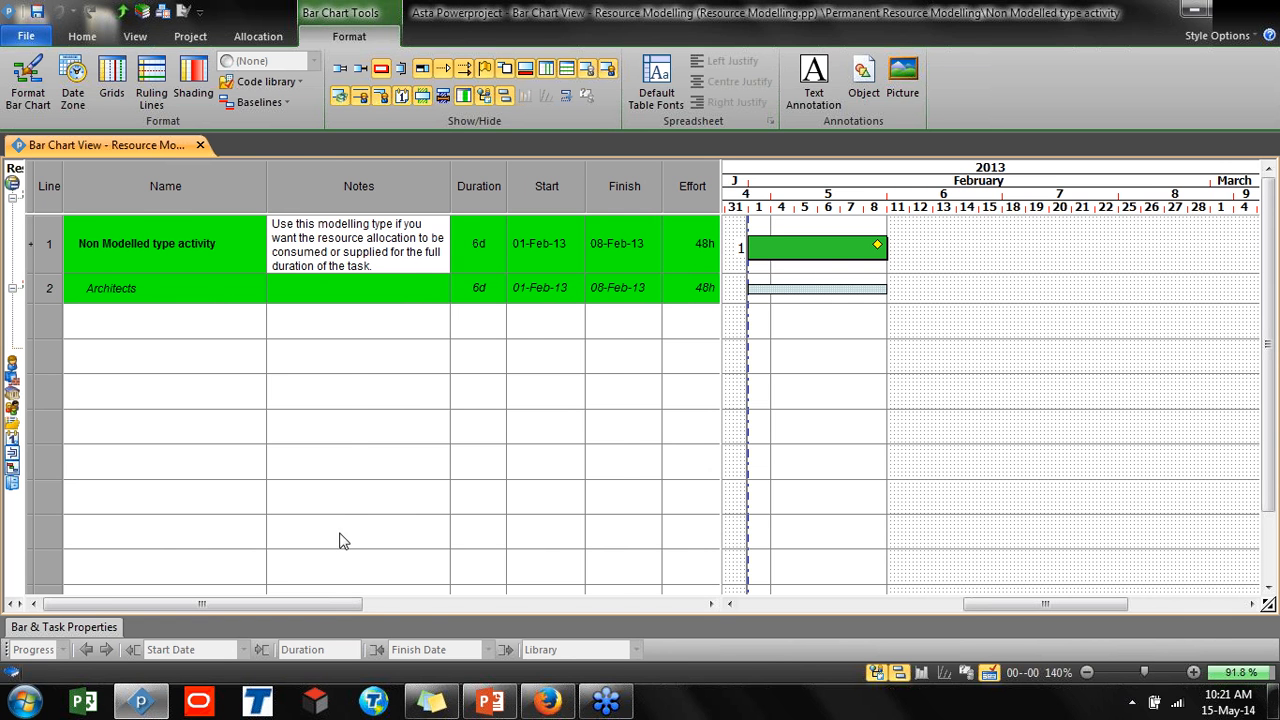
left_click_drag(294, 605, 363, 614)
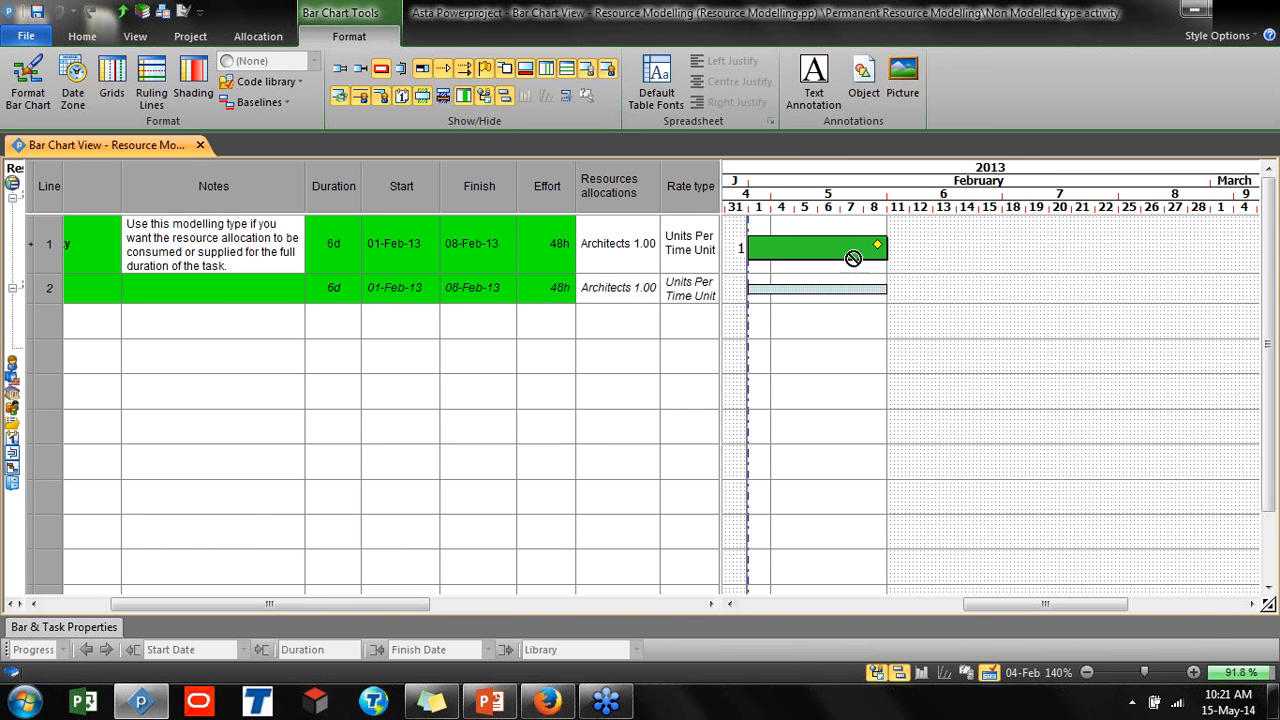
left_click_drag(882, 245, 968, 244)
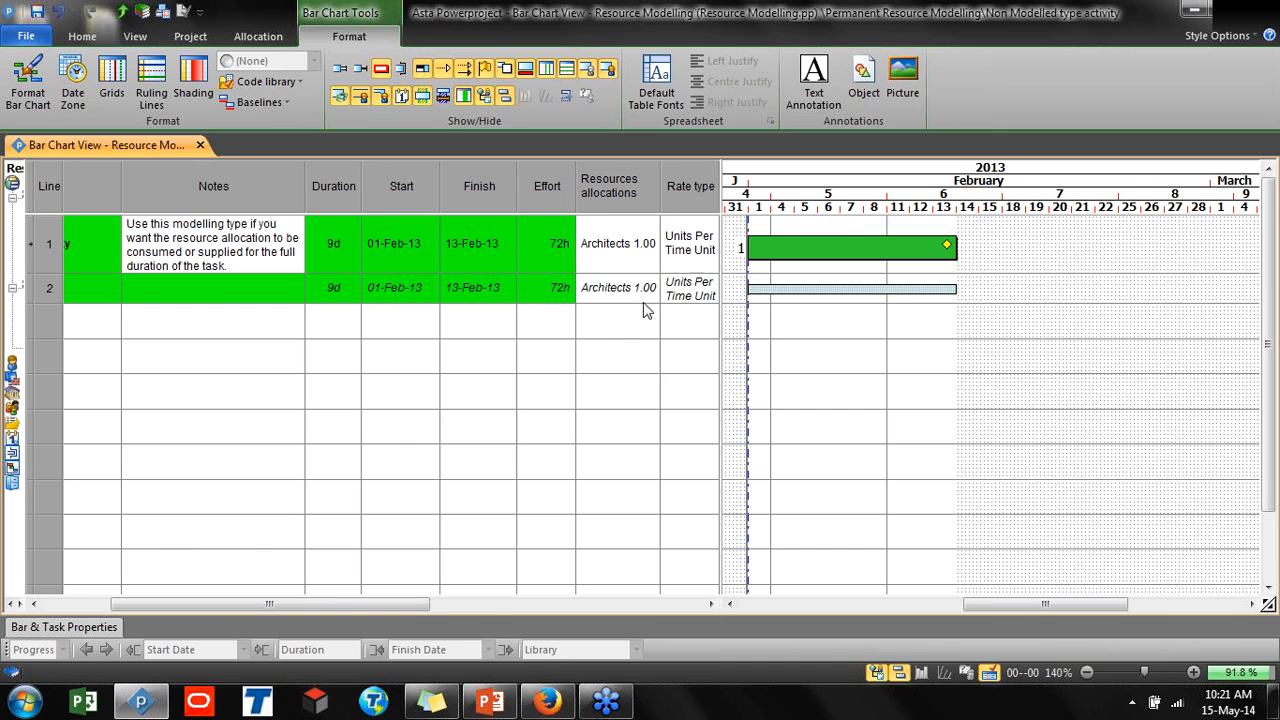
Inspect the Architects allocation's properties, including its Modelling settings
key("ctrl")
double_click(841, 296)
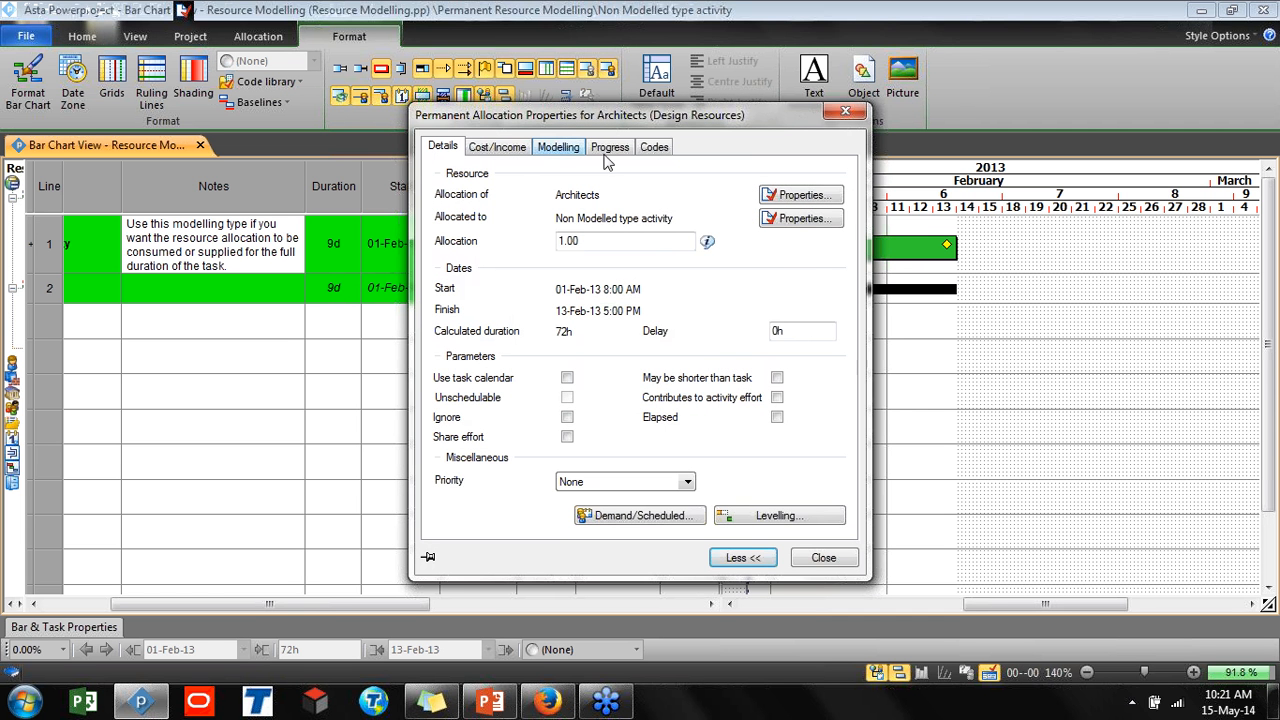
left_click(845, 111)
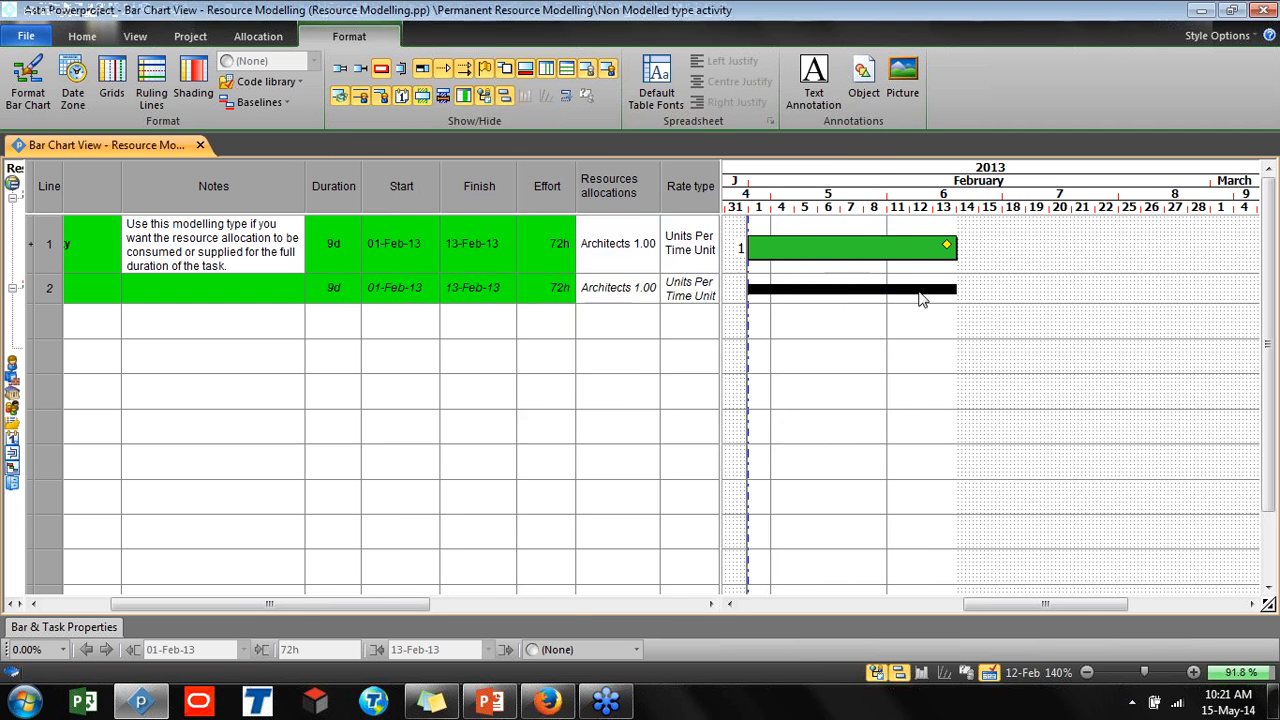
double_click(920, 297)
left_click(562, 149)
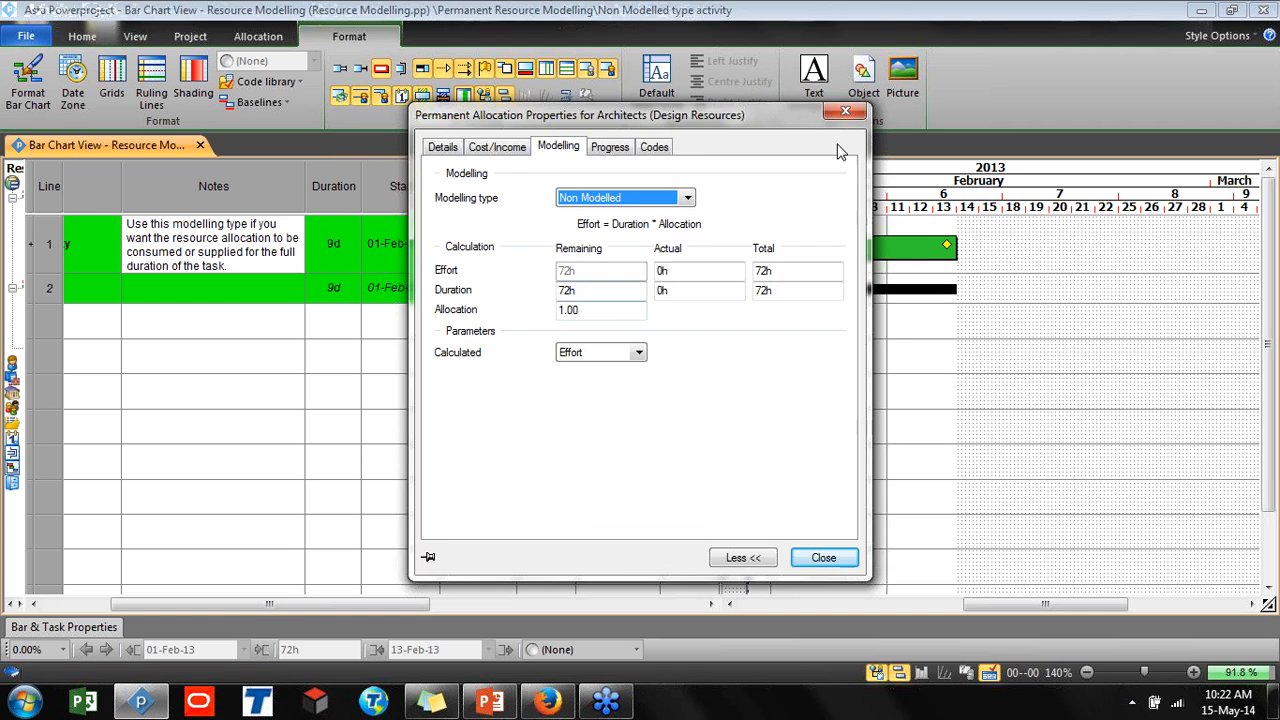
left_click(845, 112)
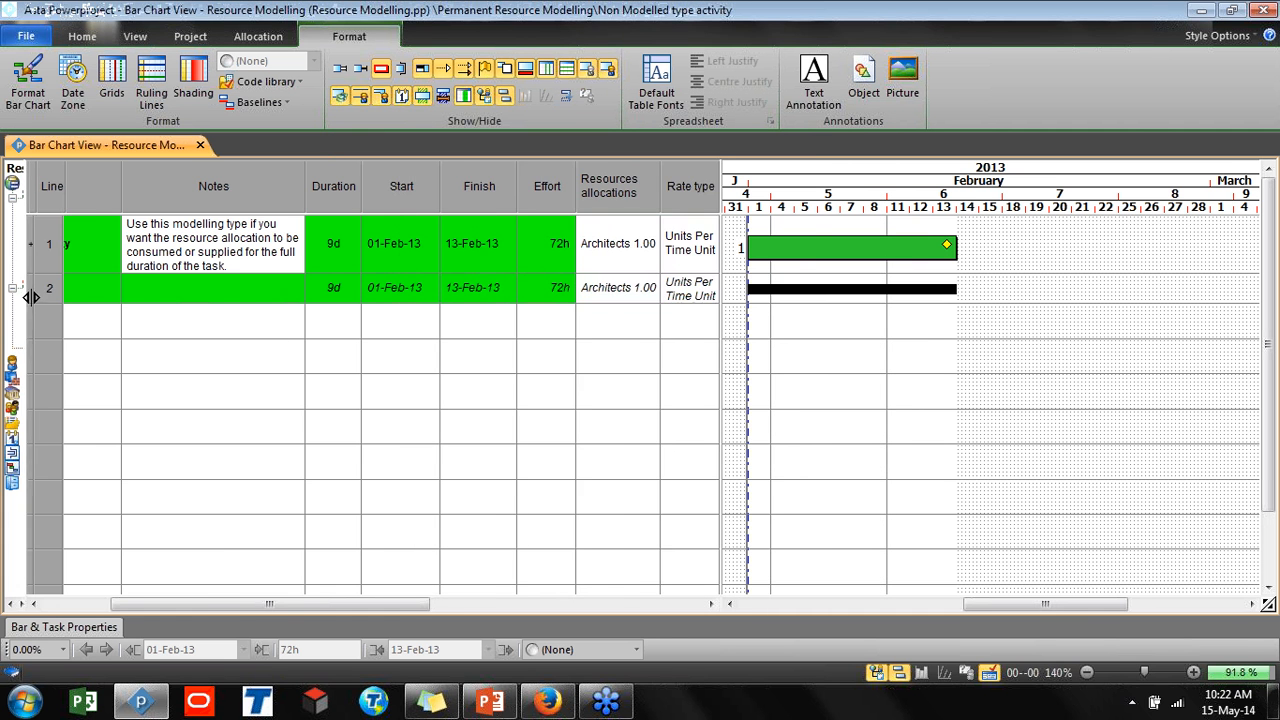
Restore the outline pane and delete the Architects allocation row from the task
left_click_drag(30, 310, 285, 330)
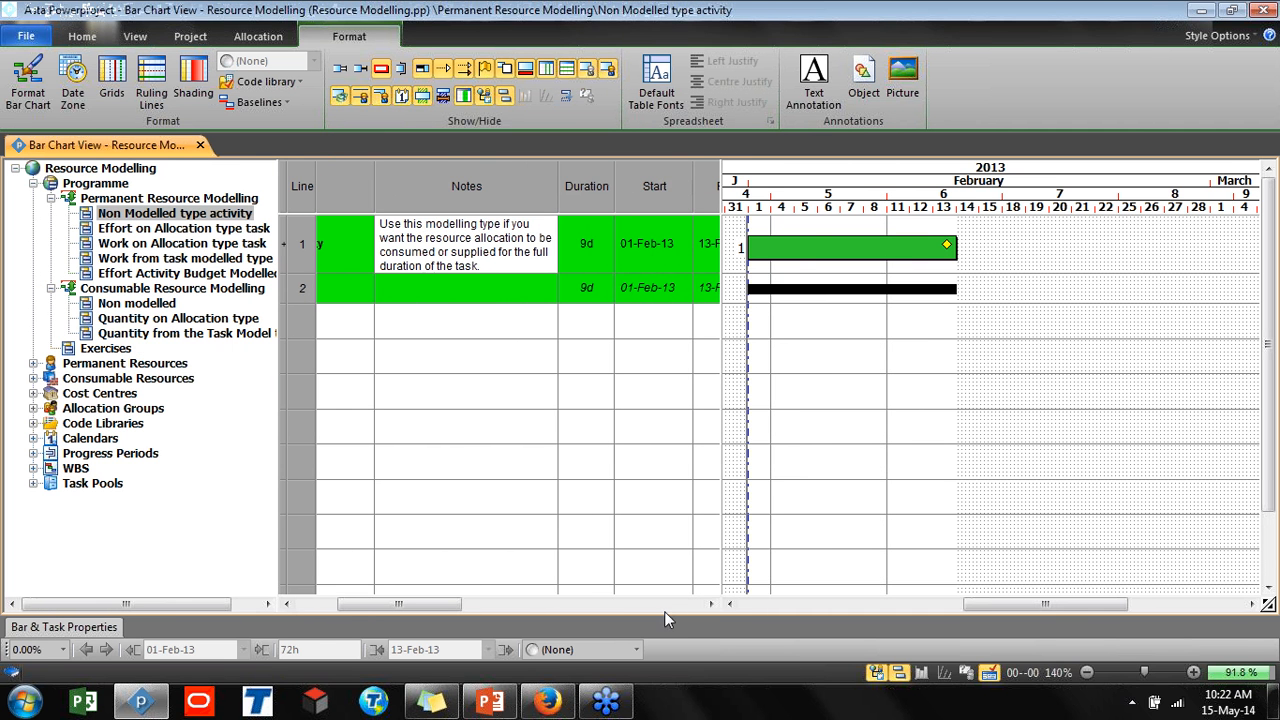
left_click_drag(450, 608, 408, 605)
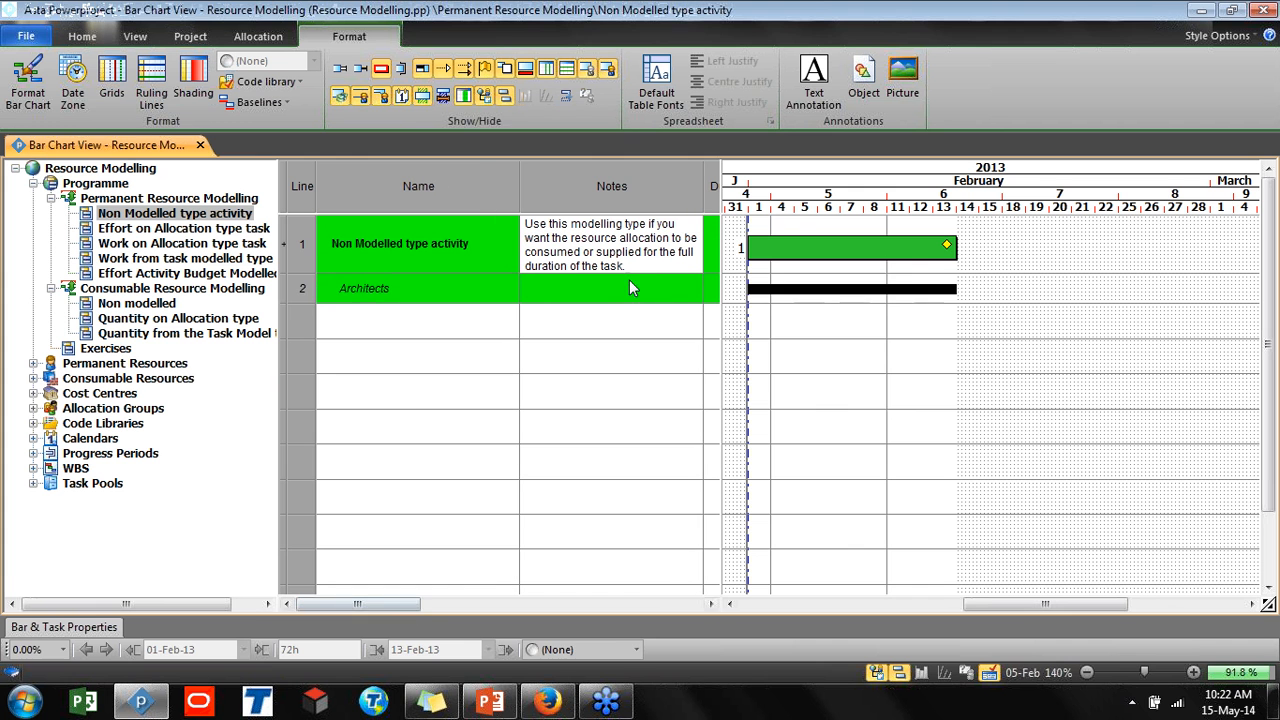
left_click(304, 288)
left_click(308, 289)
key("Delete")
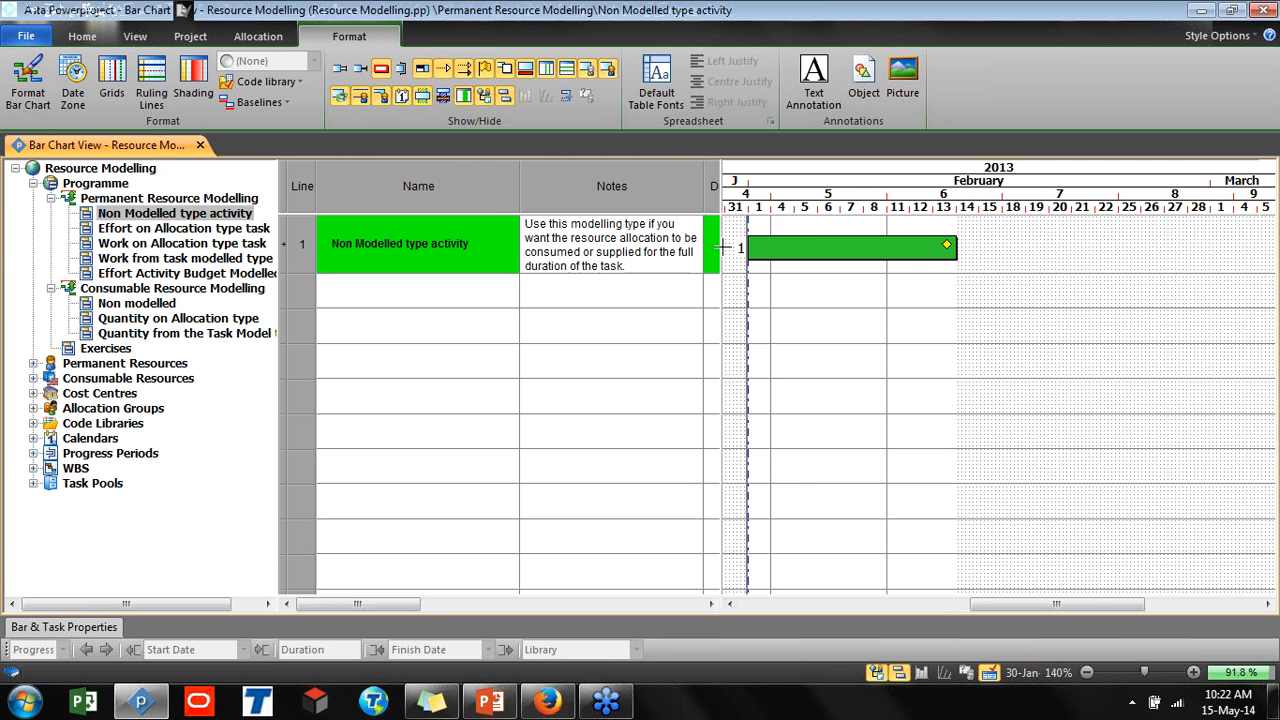
Allocate Architects from Design Resources in the outline onto the Non Modelled type activity bar
left_click_drag(718, 247, 721, 247)
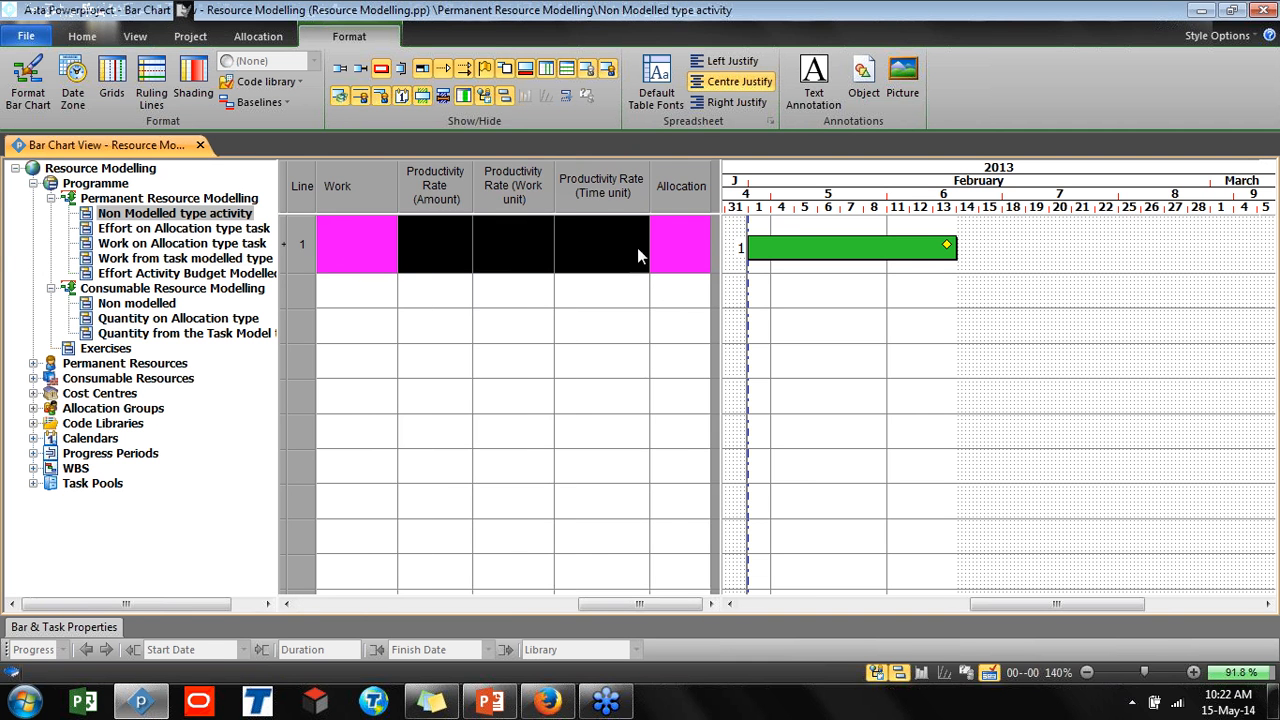
left_click_drag(598, 604, 275, 598)
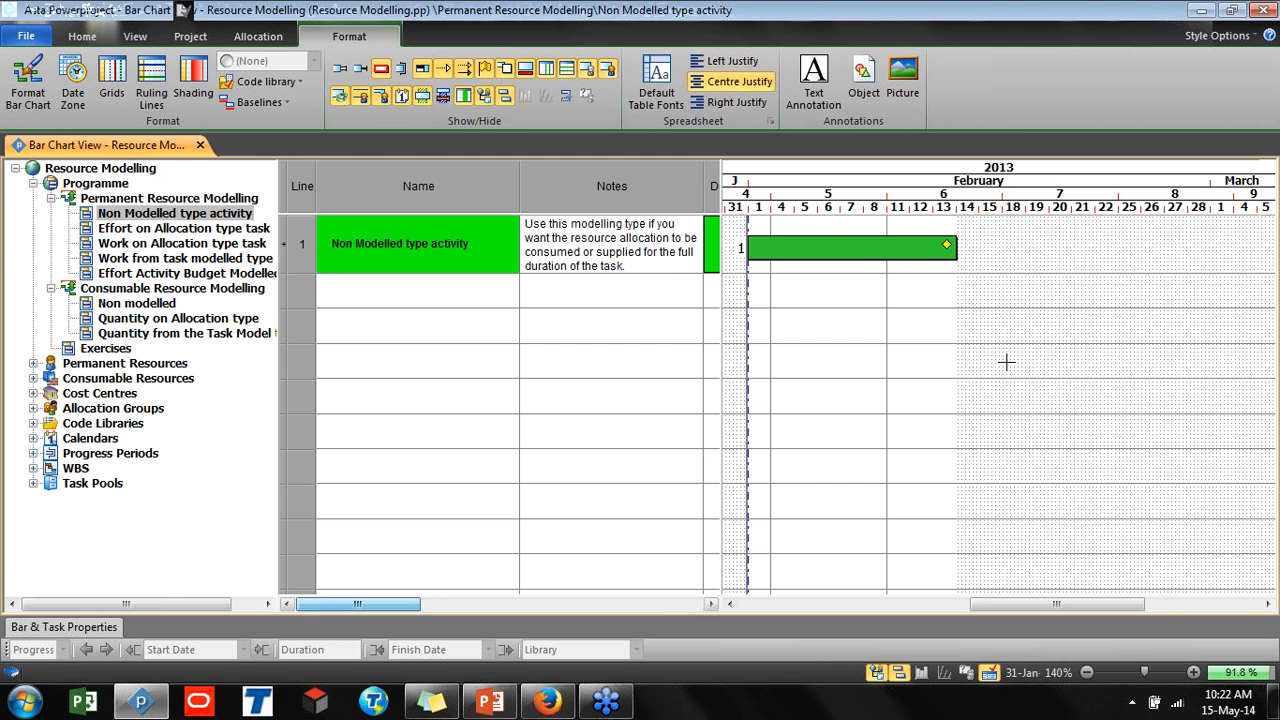
left_click(1004, 364)
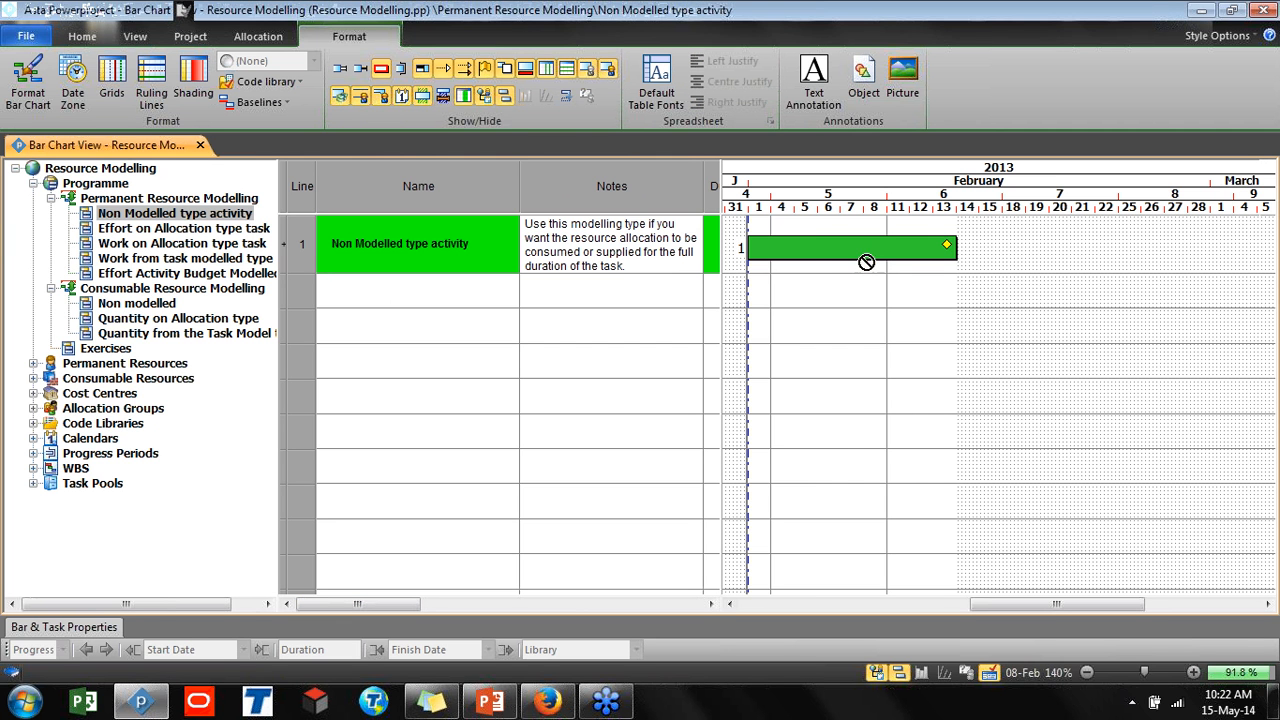
left_click(808, 247)
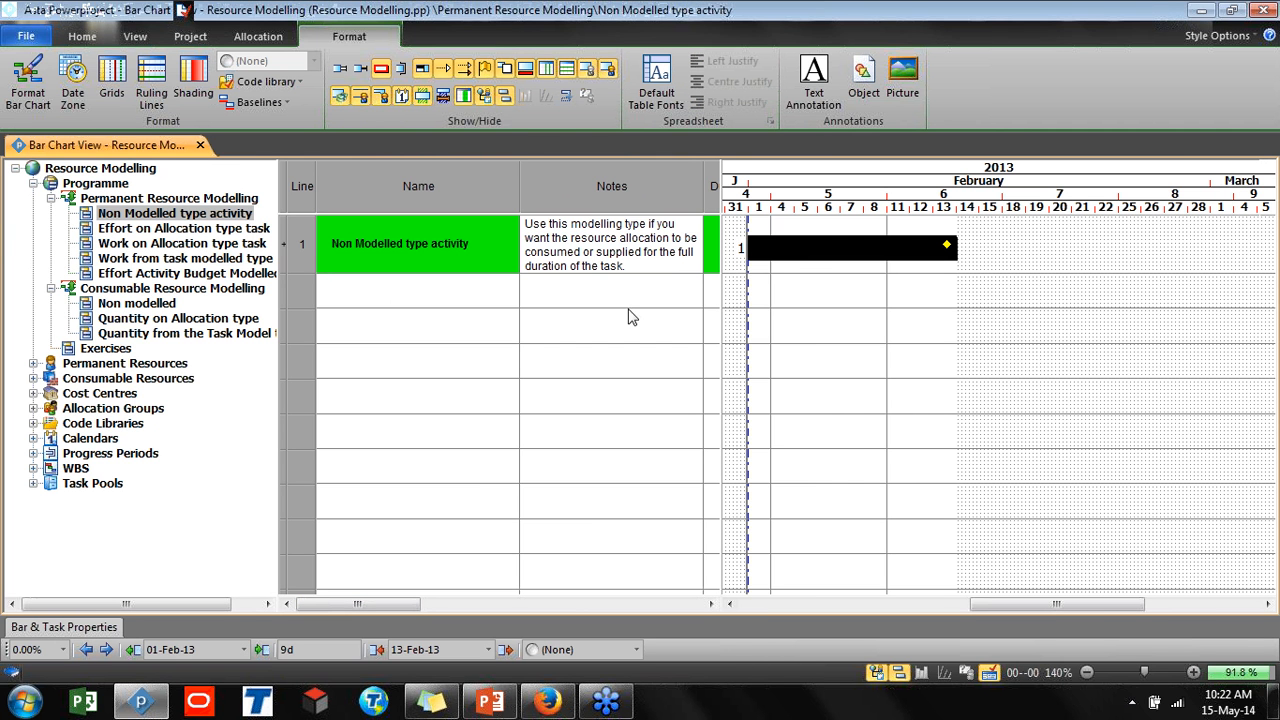
left_click(33, 363)
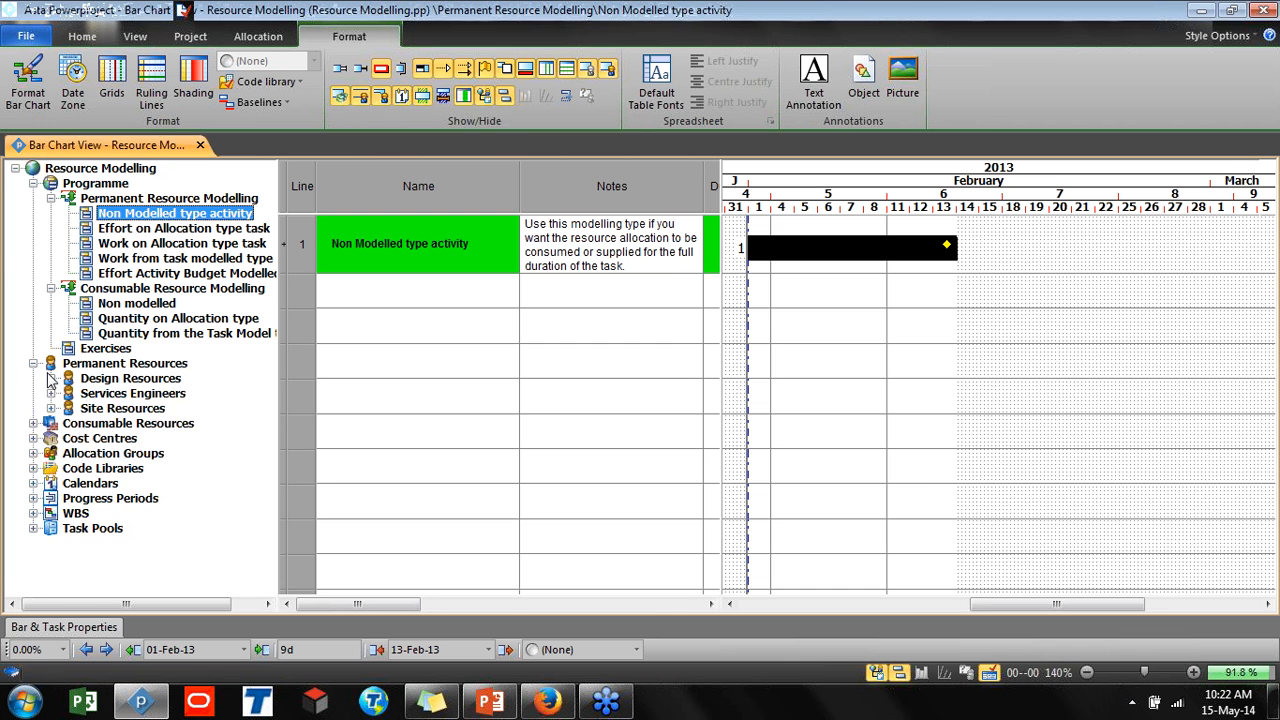
left_click(51, 378)
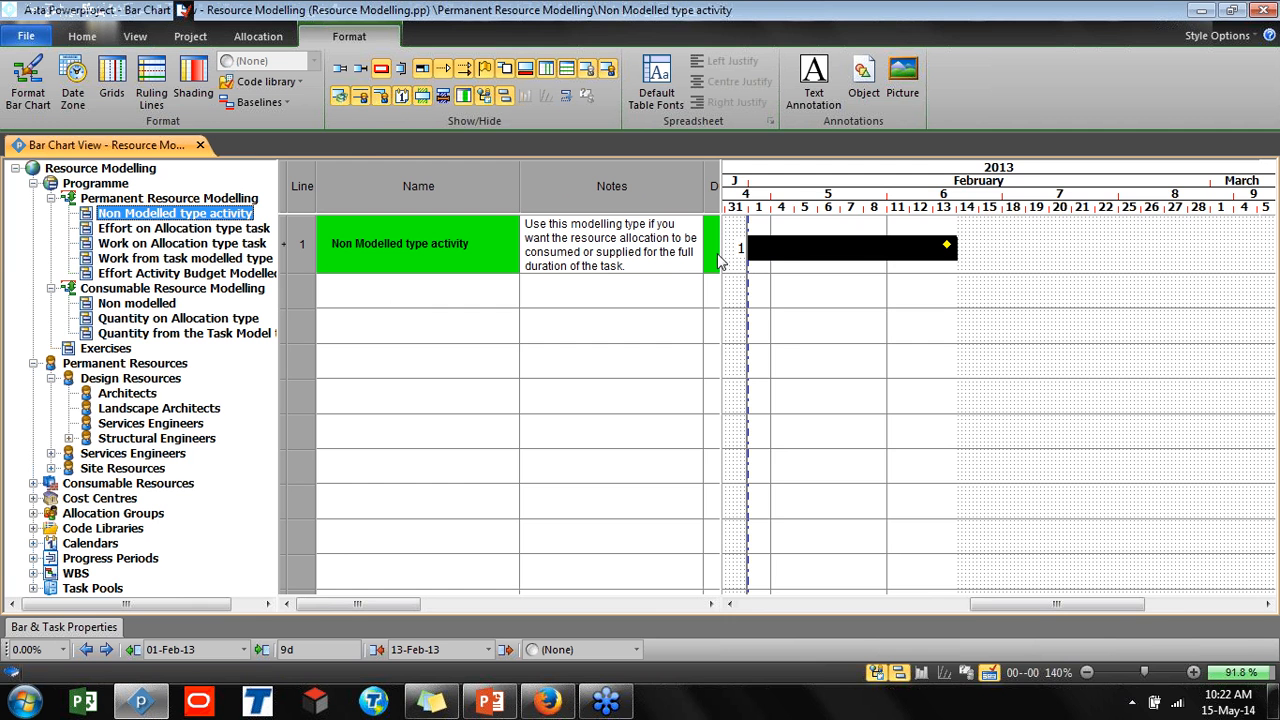
left_click_drag(720, 253, 978, 259)
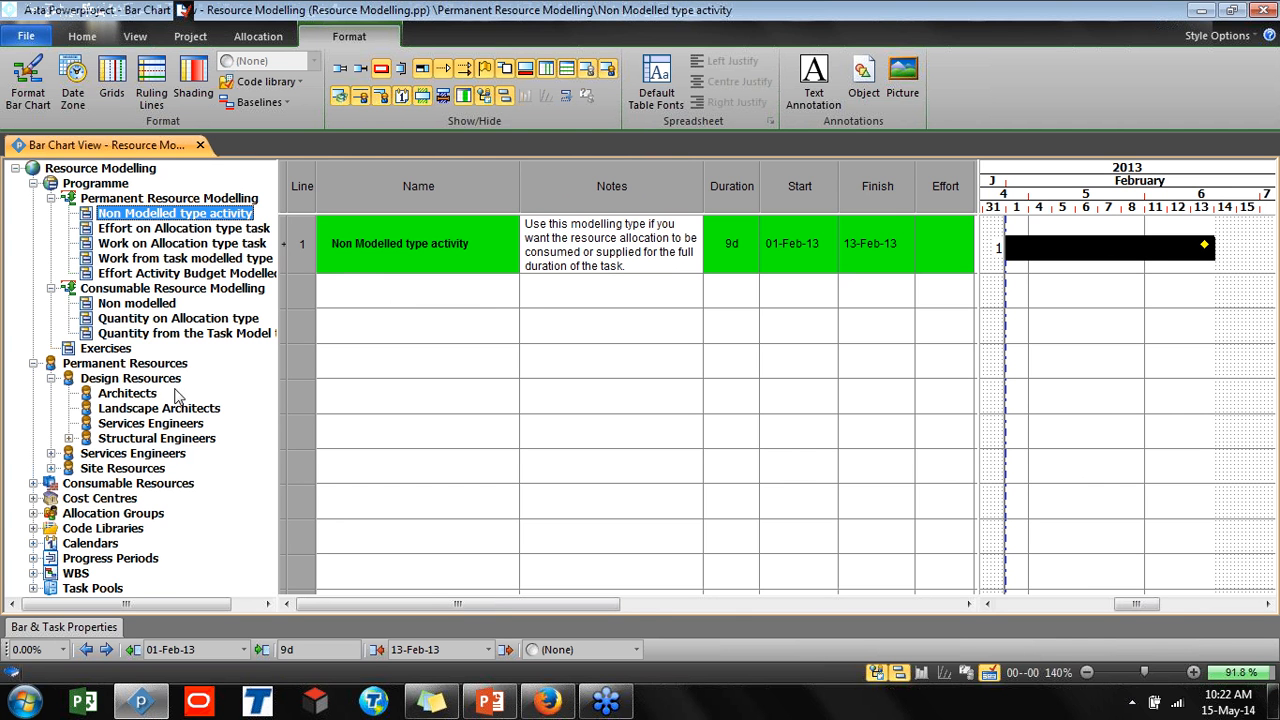
left_click_drag(138, 395, 1040, 252)
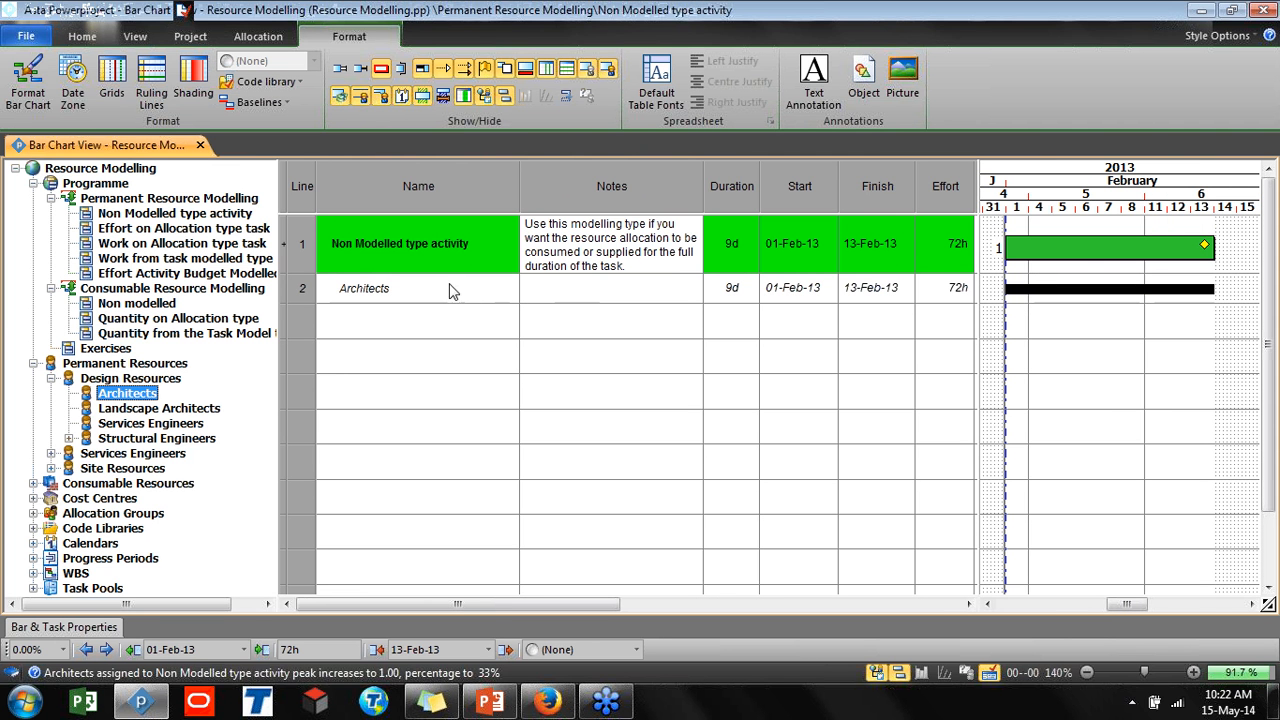
Review the new Architects allocation's columns and its modelling type in the allocation properties
left_click_drag(456, 609, 569, 605)
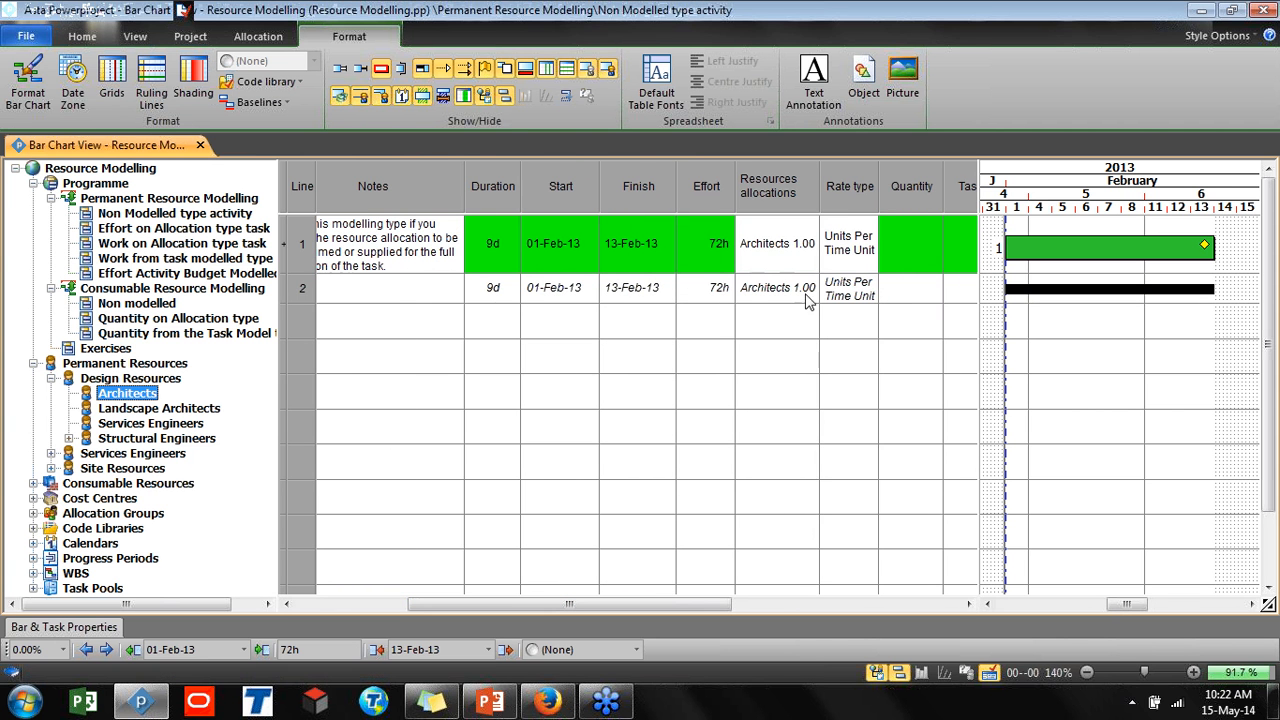
left_click_drag(710, 604, 843, 590)
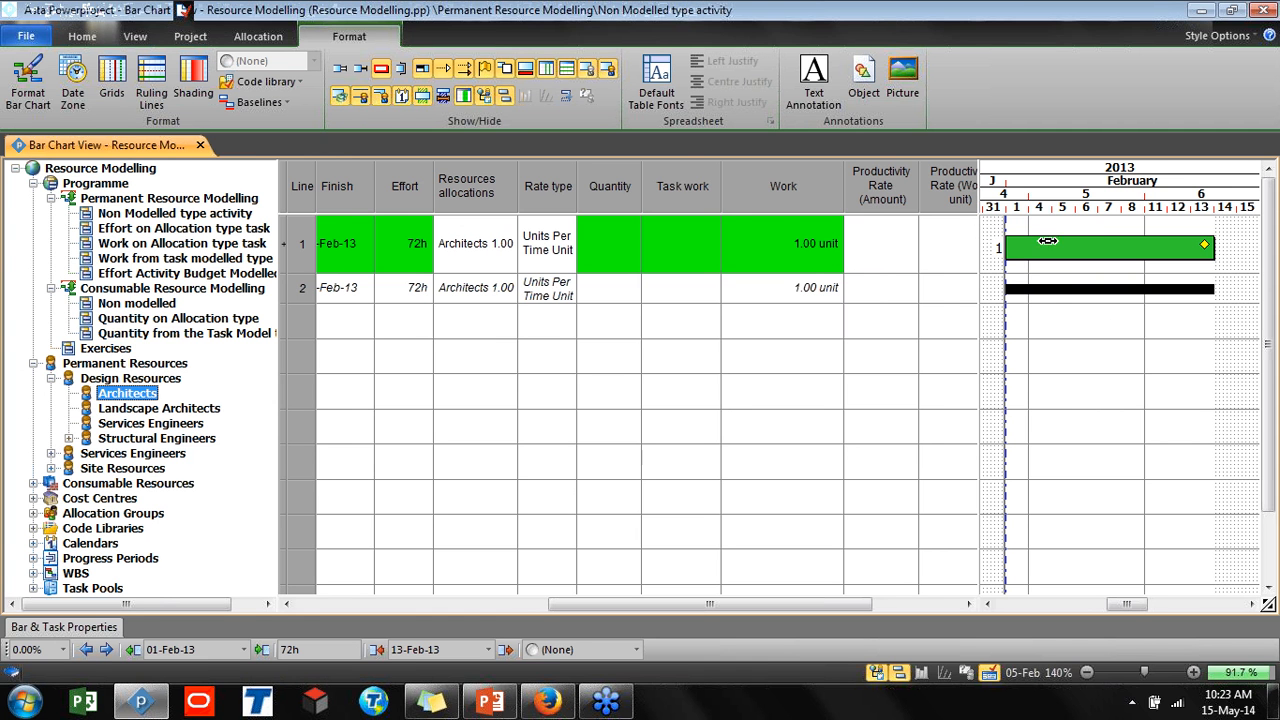
double_click(1046, 290)
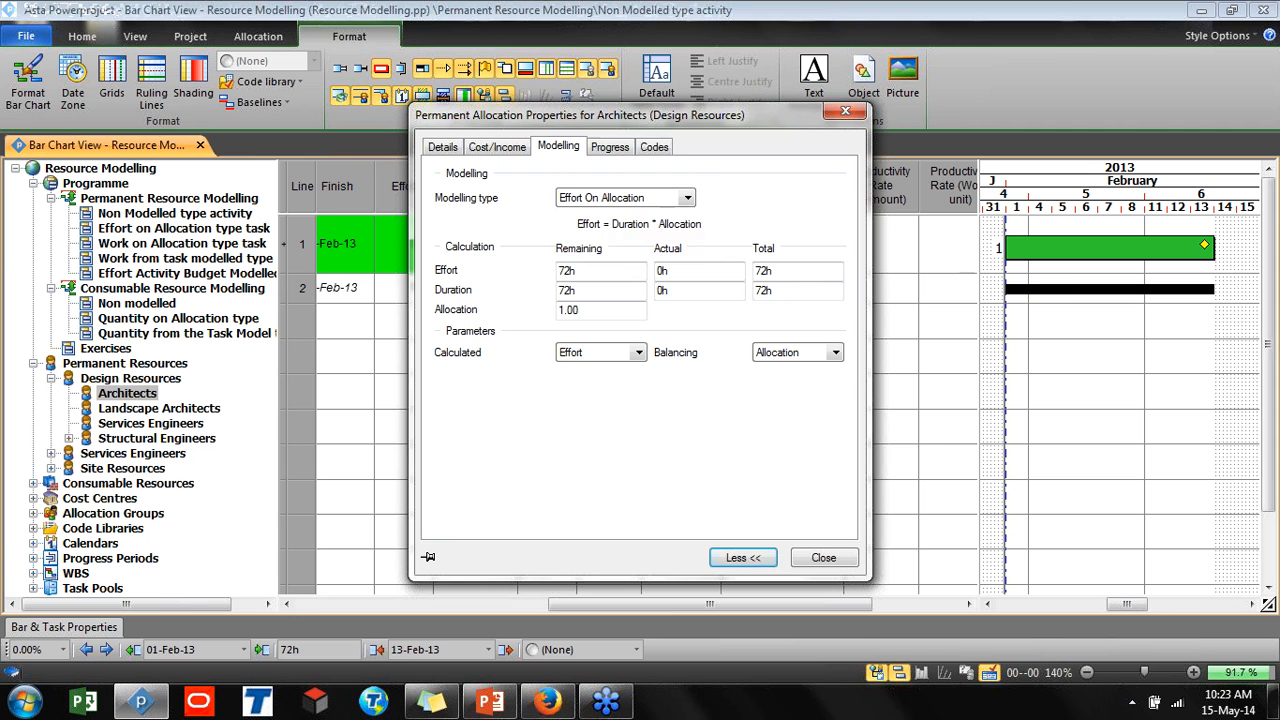
left_click(585, 199)
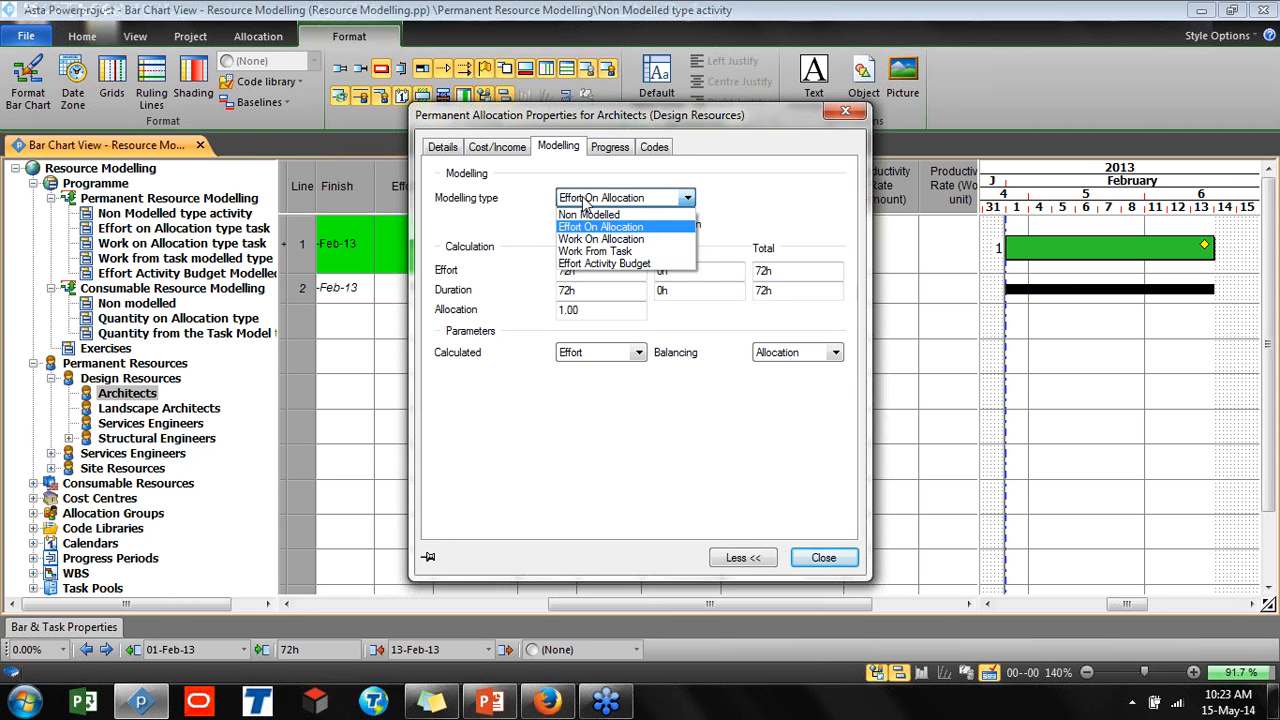
left_click(585, 203)
left_click(845, 112)
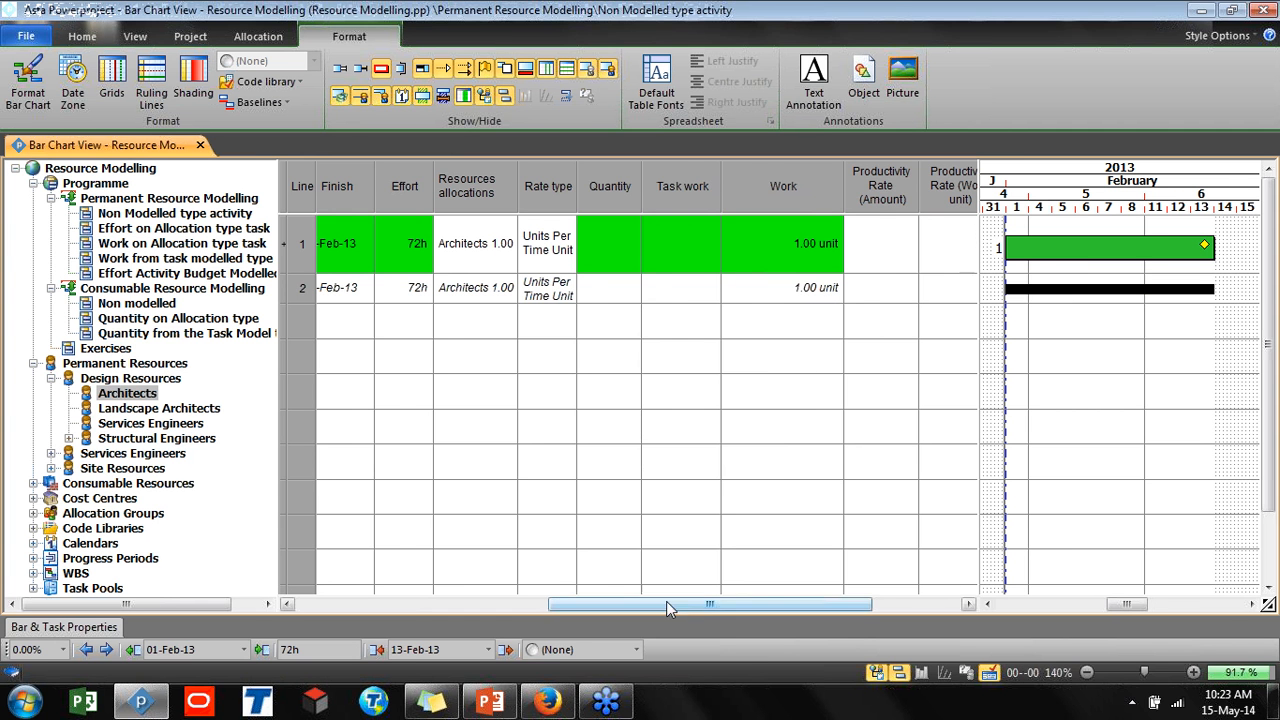
left_click_drag(666, 602, 343, 590)
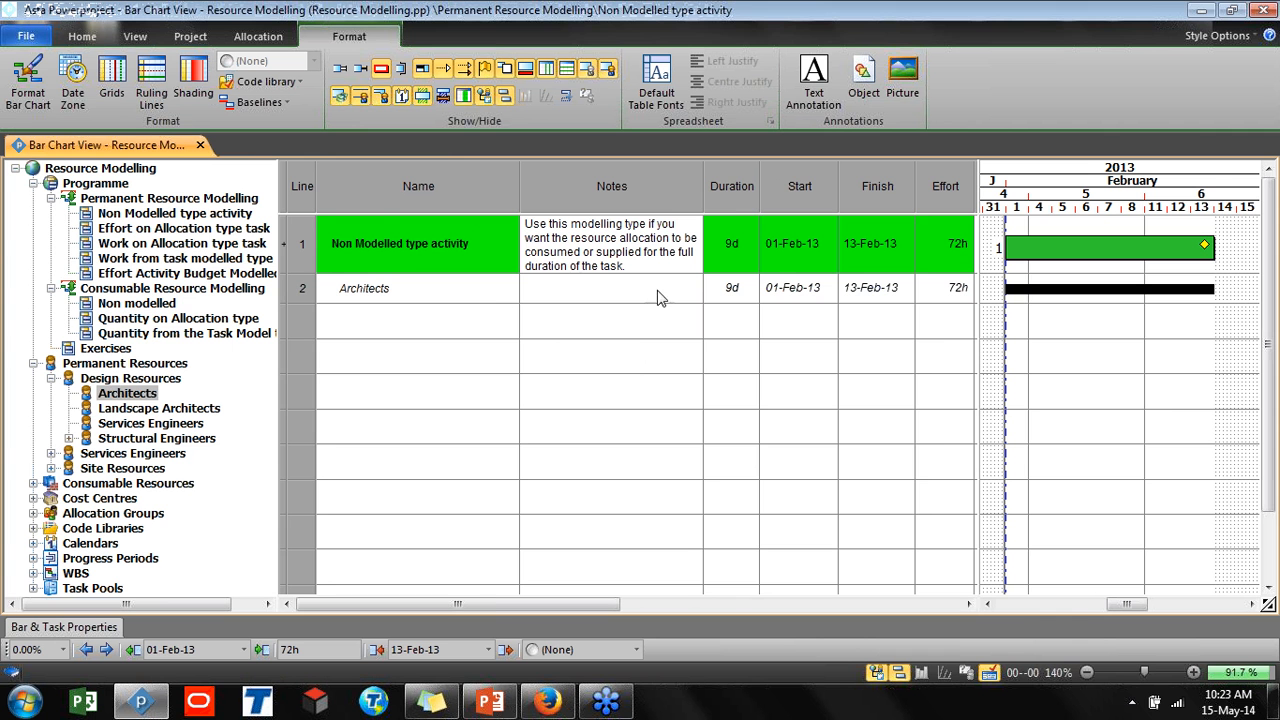
key("ctrl")
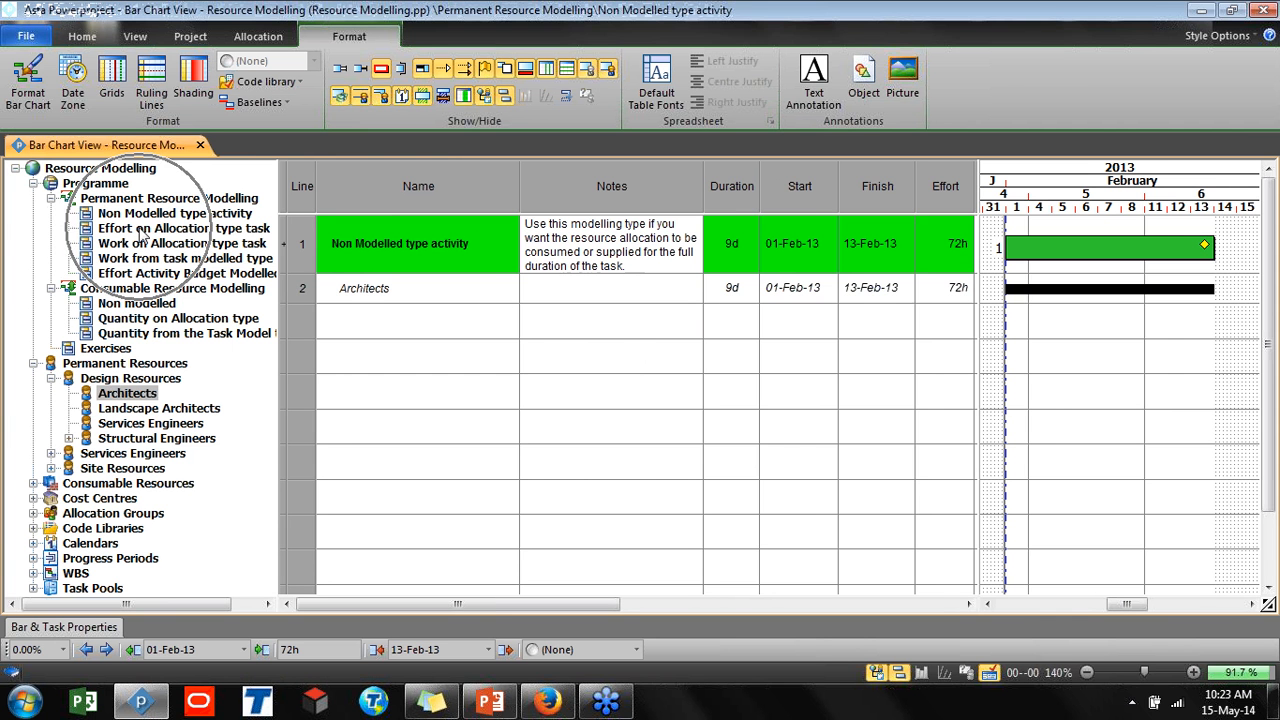
Open the Effort on Allocation type task and review its Landscape Architects allocation's Modelling properties
left_click(143, 229)
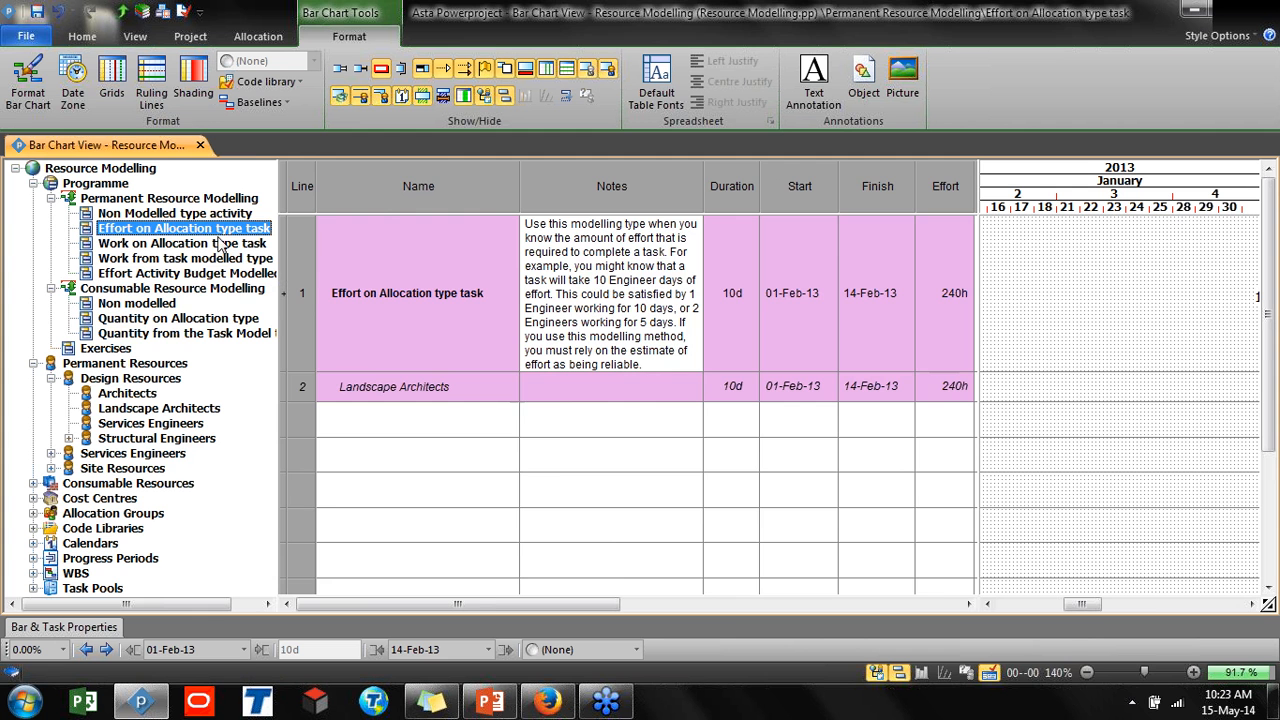
left_click_drag(281, 246, 31, 259)
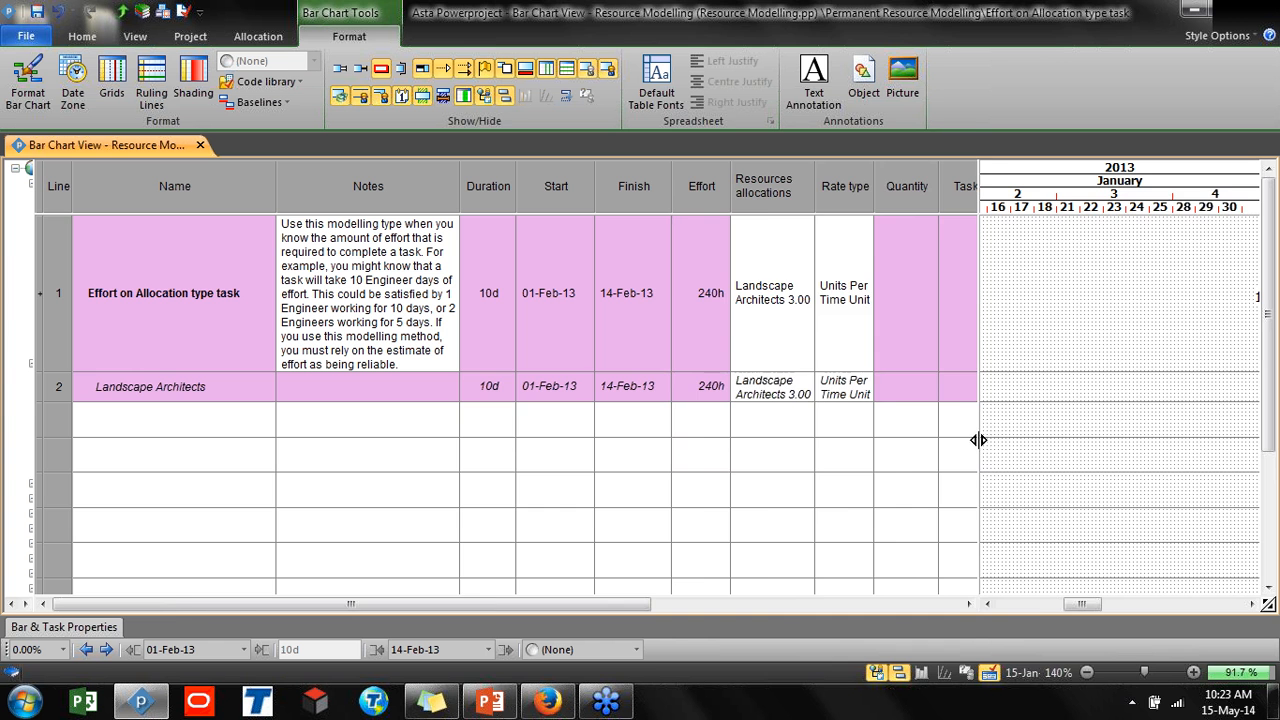
left_click_drag(978, 440, 646, 334)
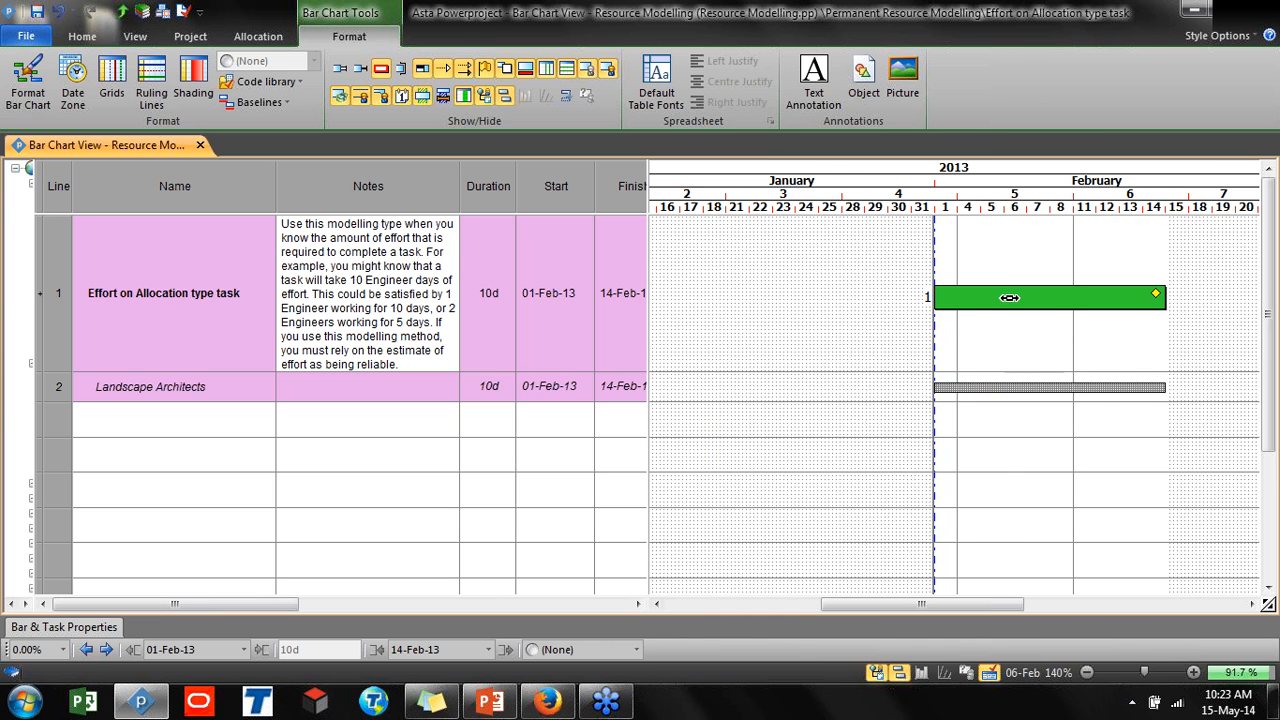
left_click(1003, 386)
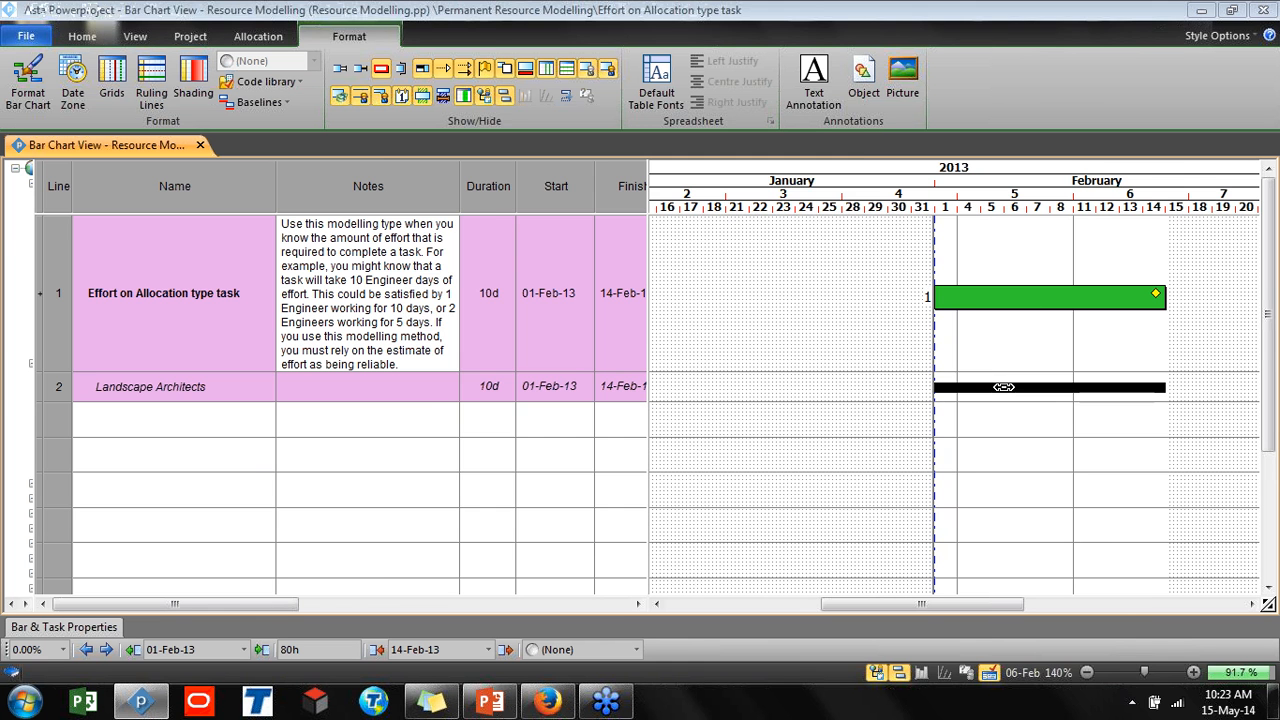
double_click(1003, 386)
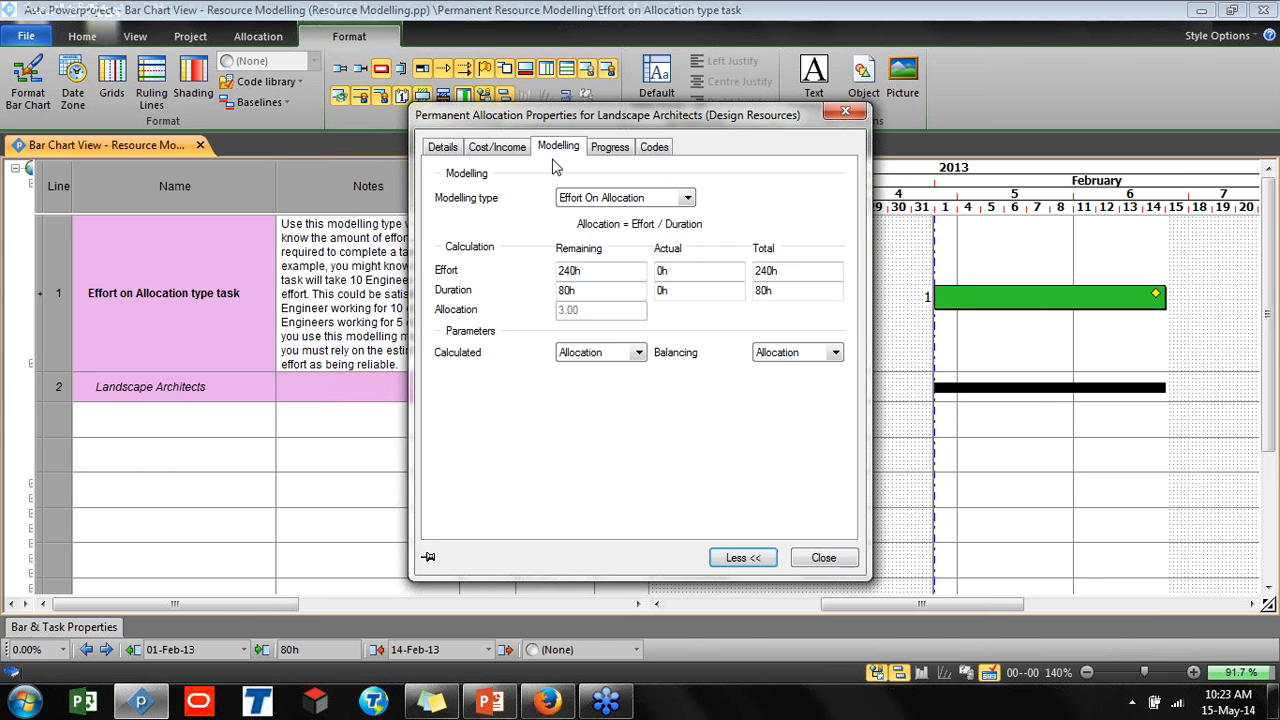
left_click(565, 200)
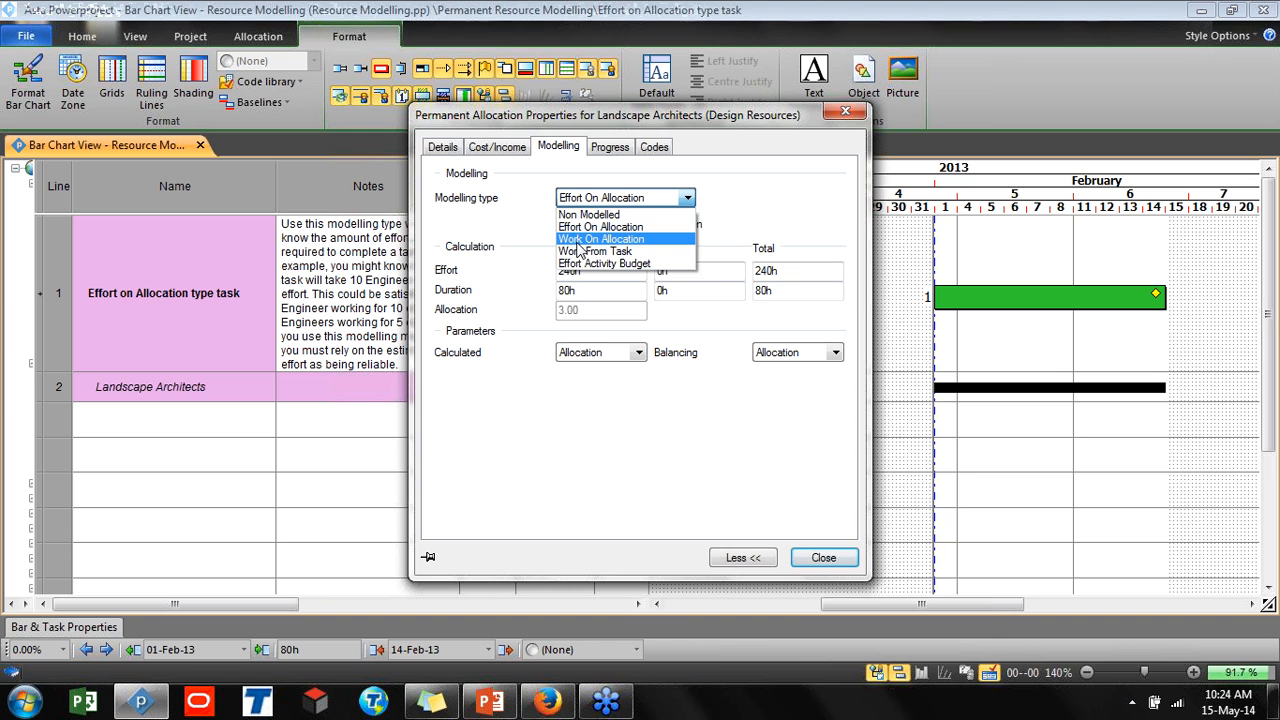
left_click(517, 228)
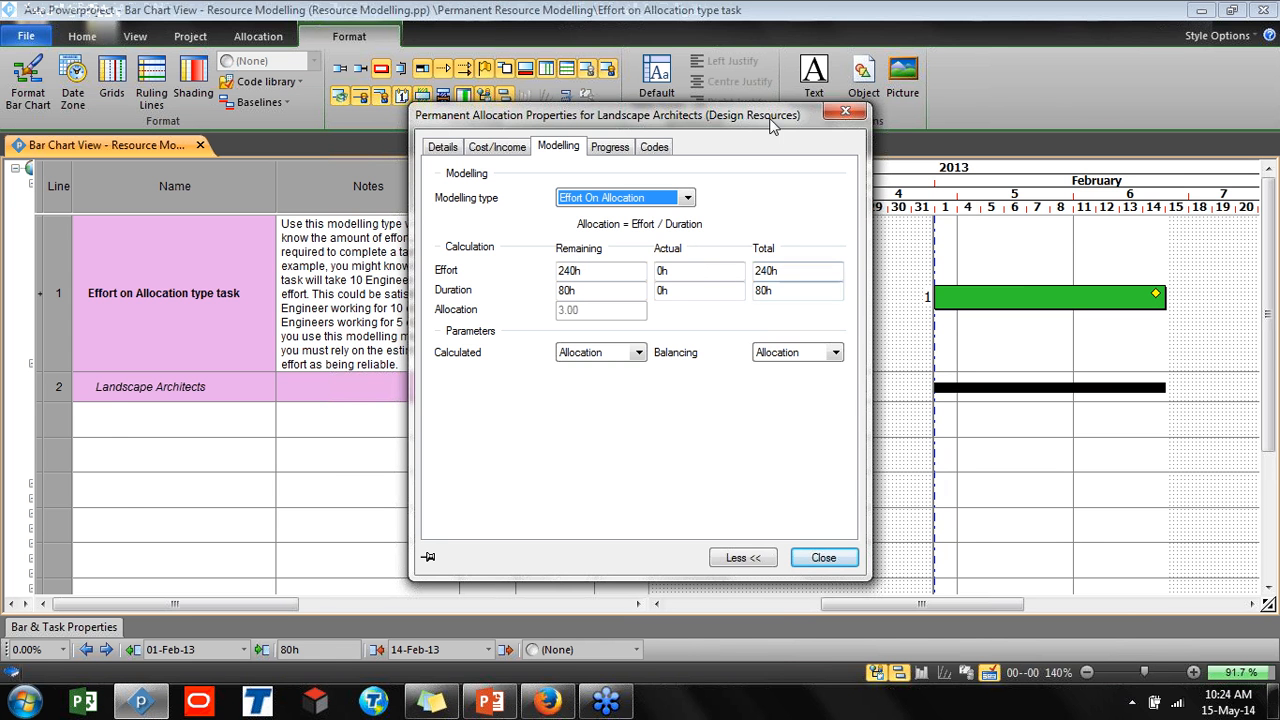
Set the Effort on Allocation type task's effort to 300h
left_click_drag(772, 125, 409, 432)
left_click_drag(648, 218, 862, 246)
left_click_drag(863, 384, 1044, 378)
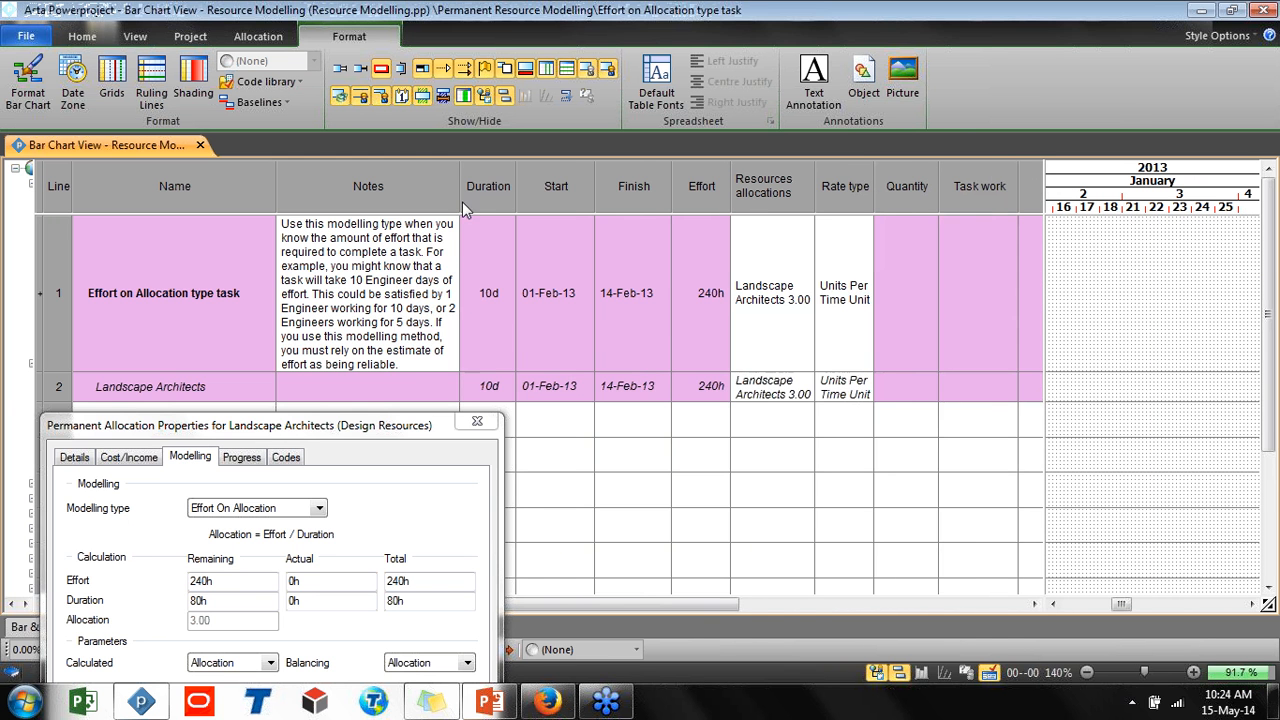
mouse_move(460, 201)
left_mouse_down()
mouse_move(368, 219)
mouse_move(458, 201)
left_mouse_up()
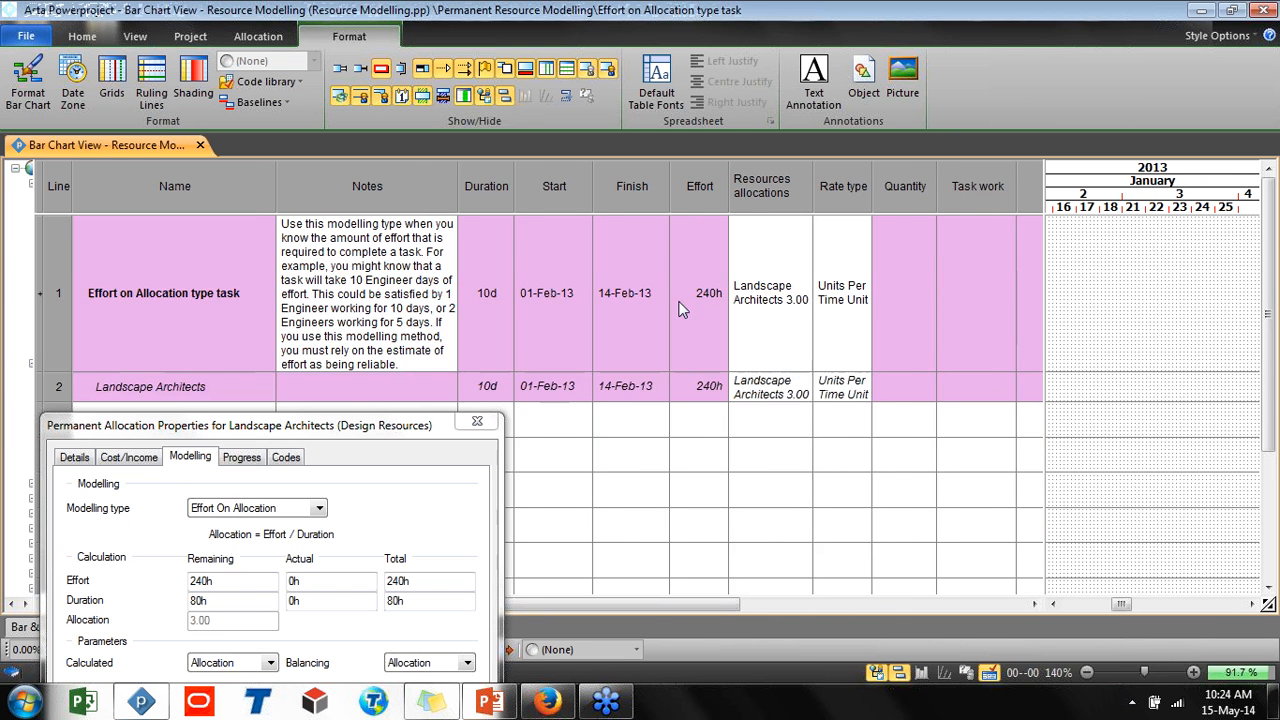
left_click_drag(720, 604, 1015, 598)
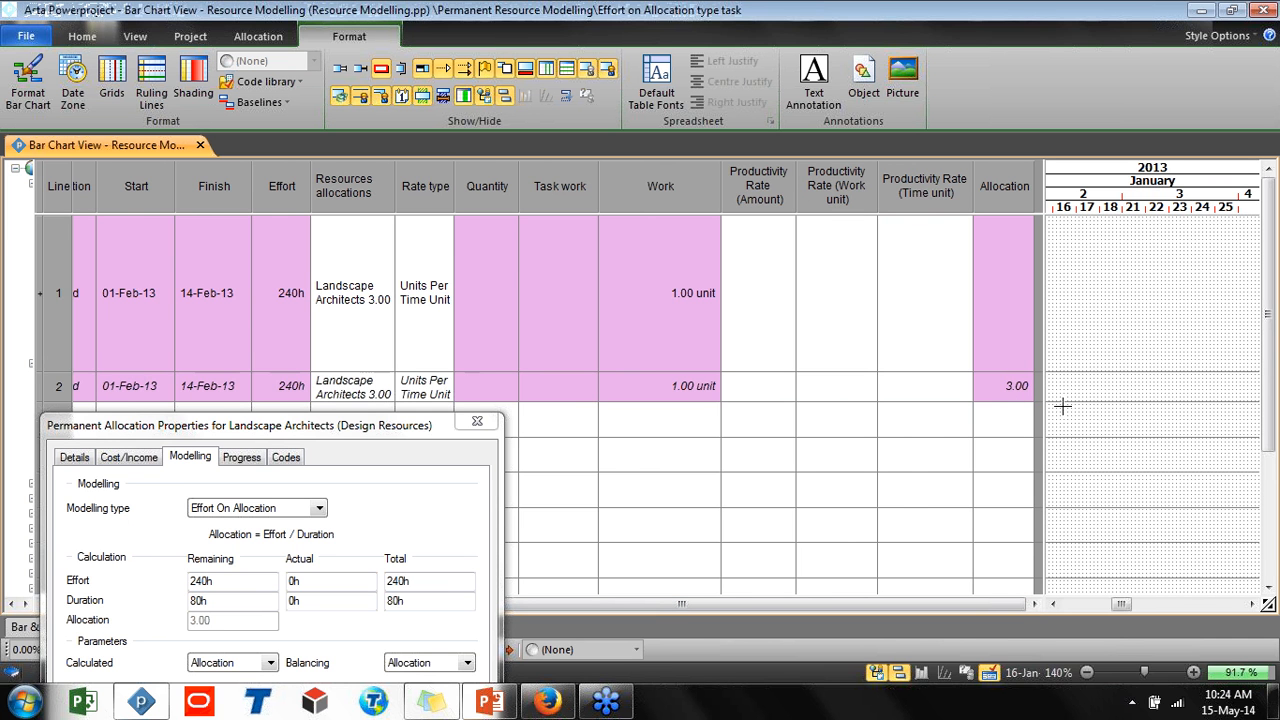
left_click_drag(1129, 602, 1159, 602)
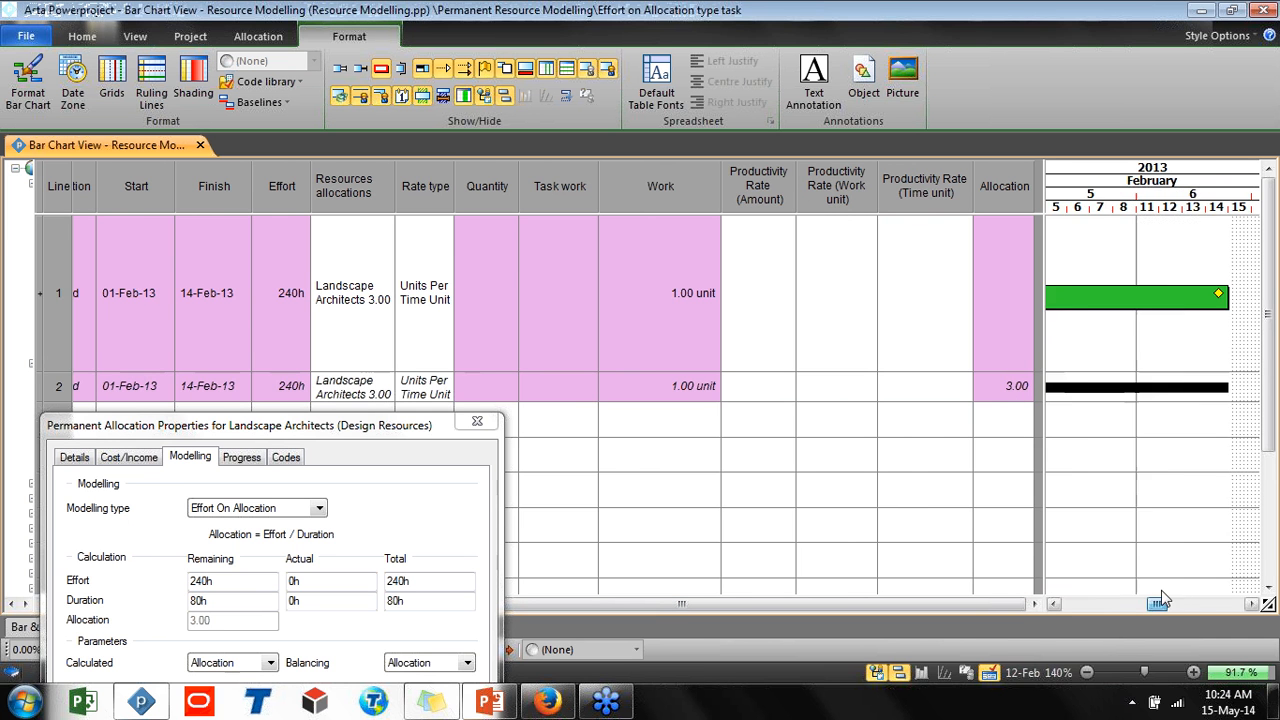
left_click_drag(1044, 450, 1035, 451)
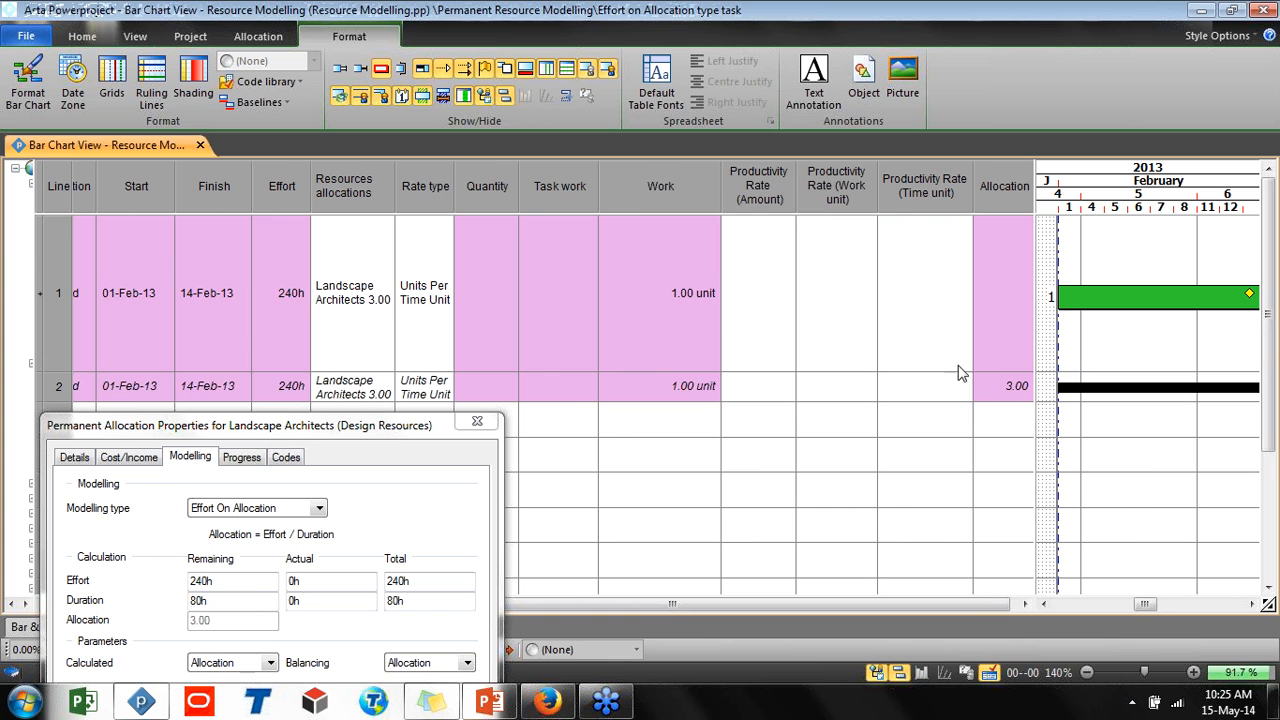
left_click(285, 300)
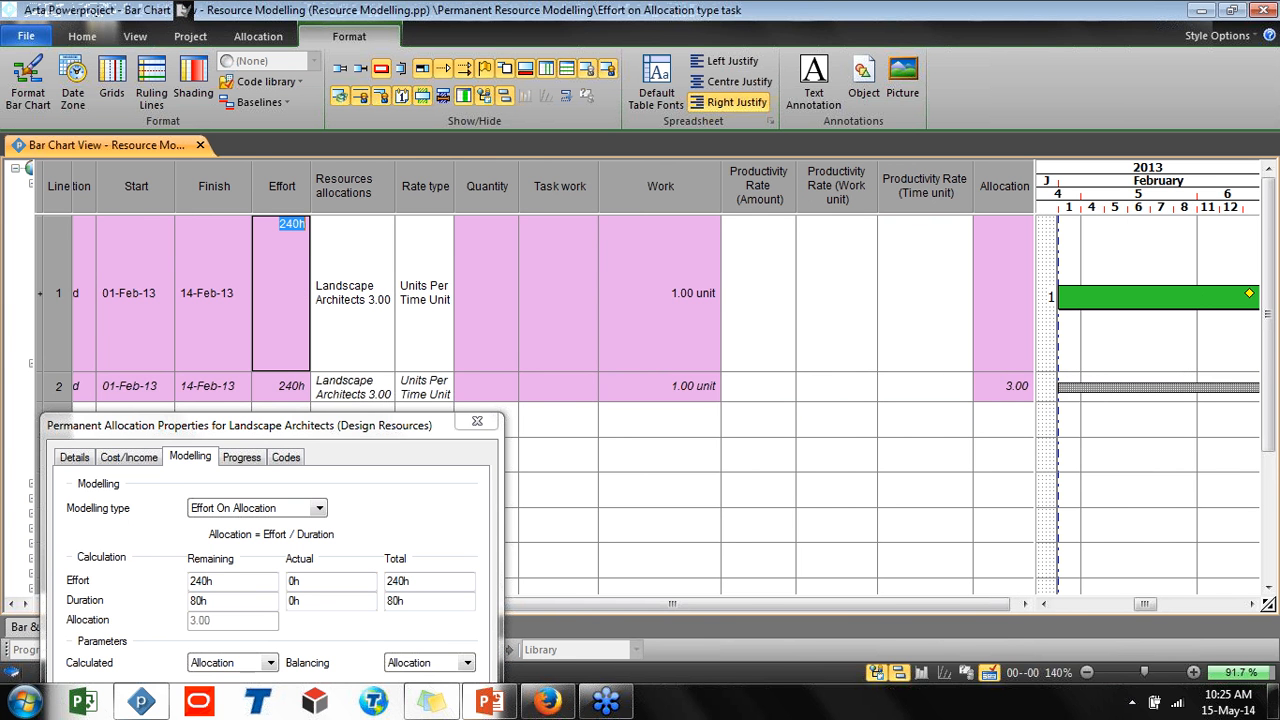
type("300h")
key("Return")
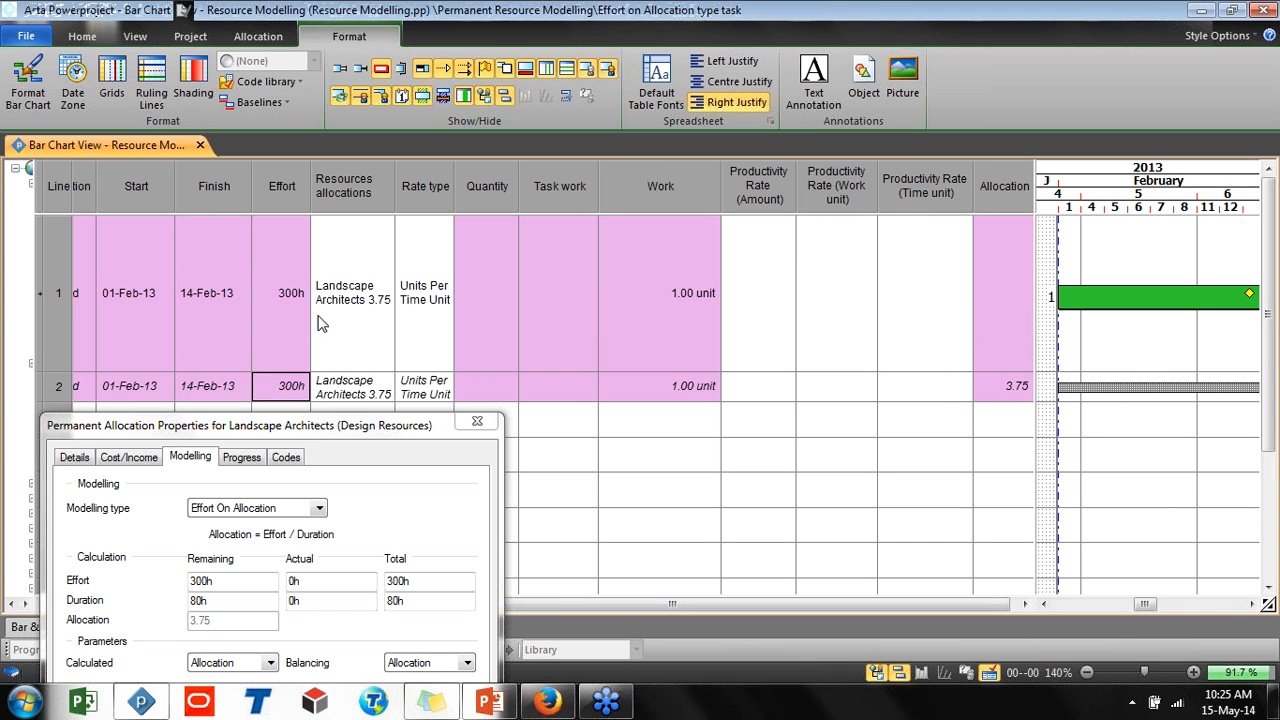
Return the task's effort to 240h
left_click(285, 300)
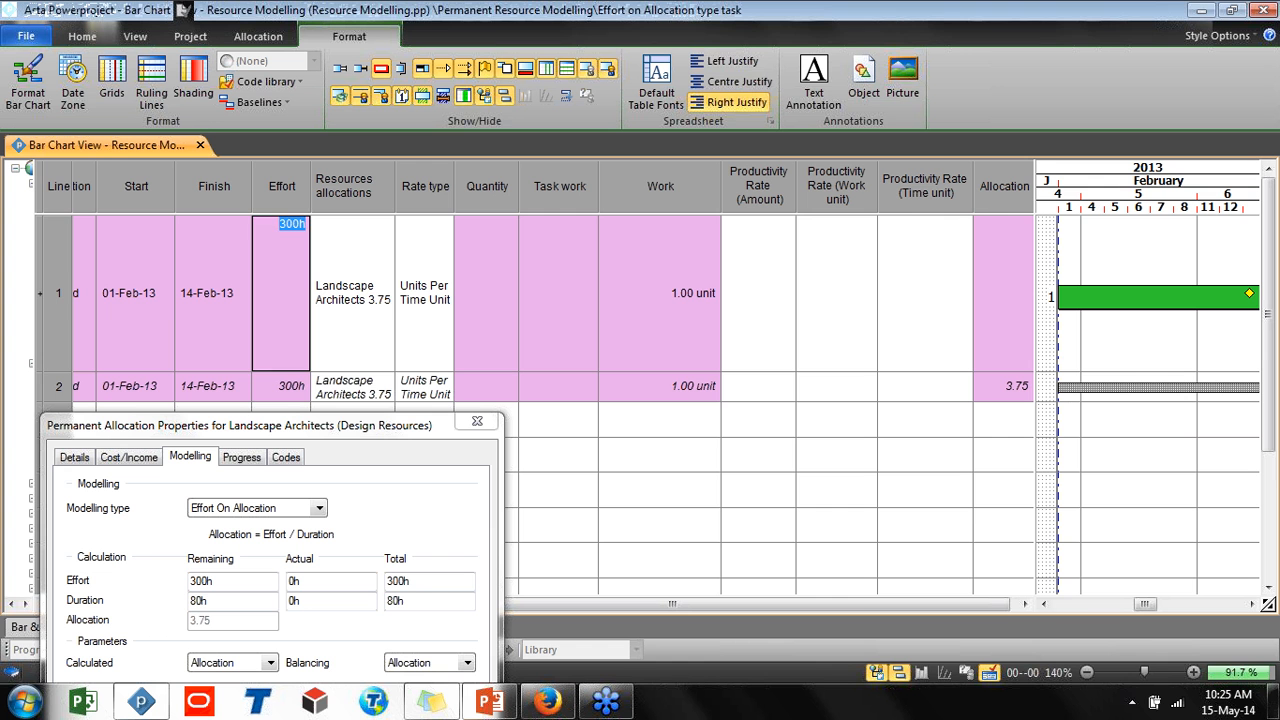
key("Escape")
type("240")
key("Return")
Set the task's effort to 480h
left_click(282, 304)
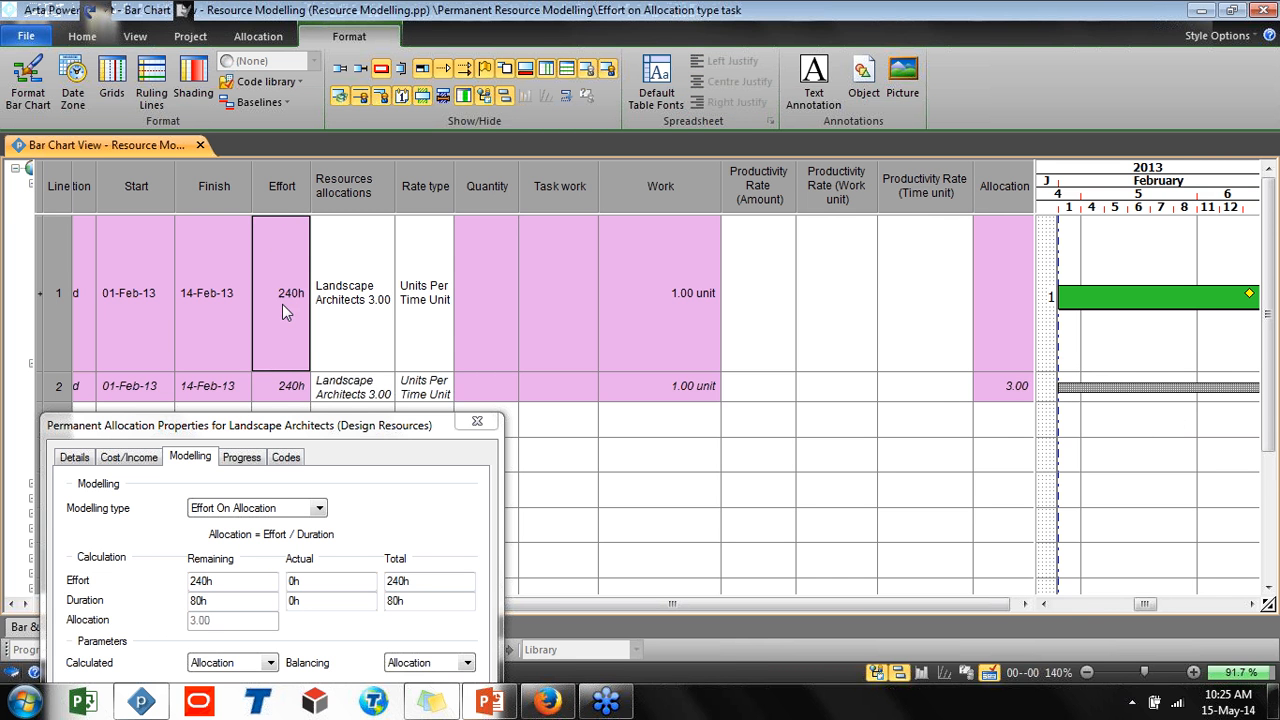
type("48")
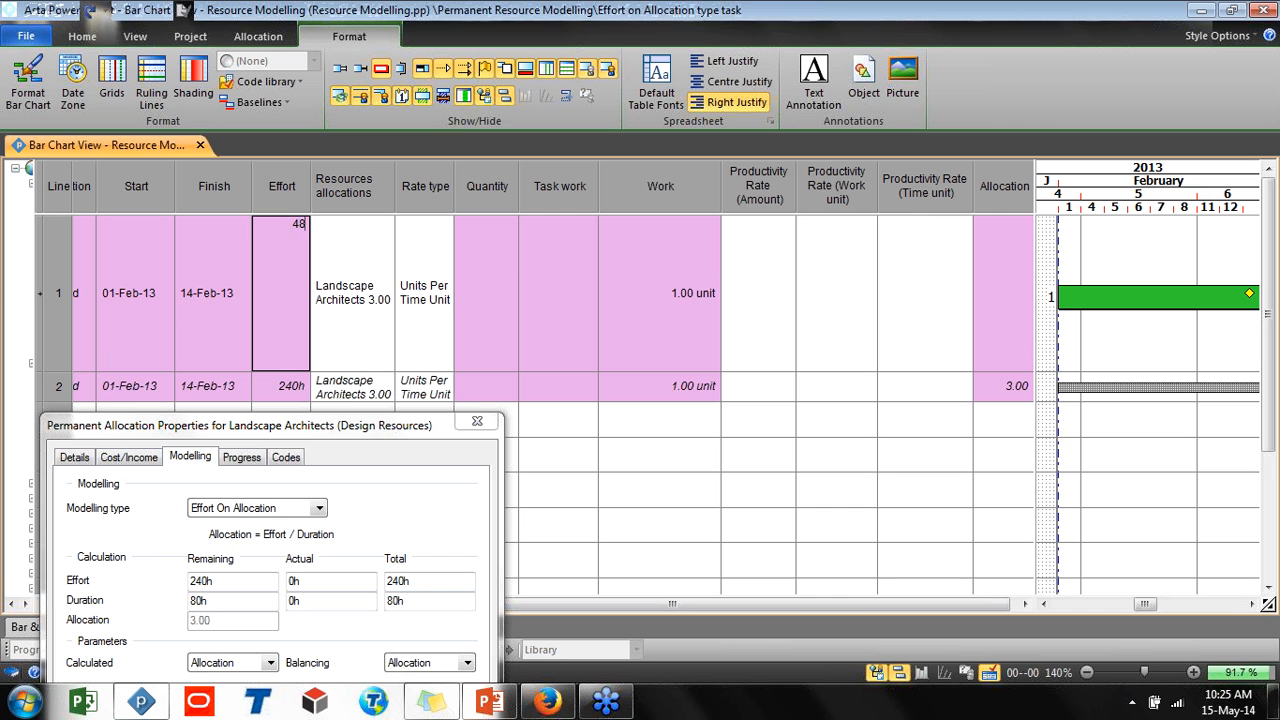
type("0h")
key("Return")
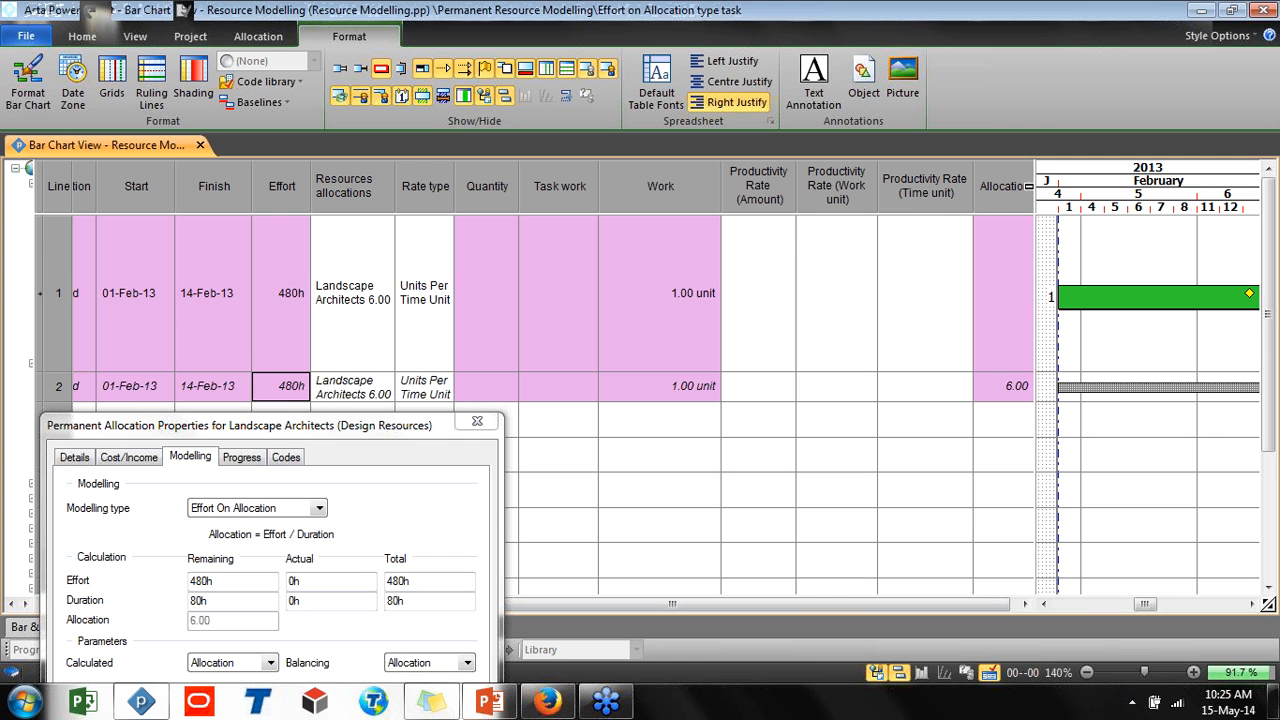
Set the task's effort back to 240h
left_click(292, 313)
left_click(292, 313)
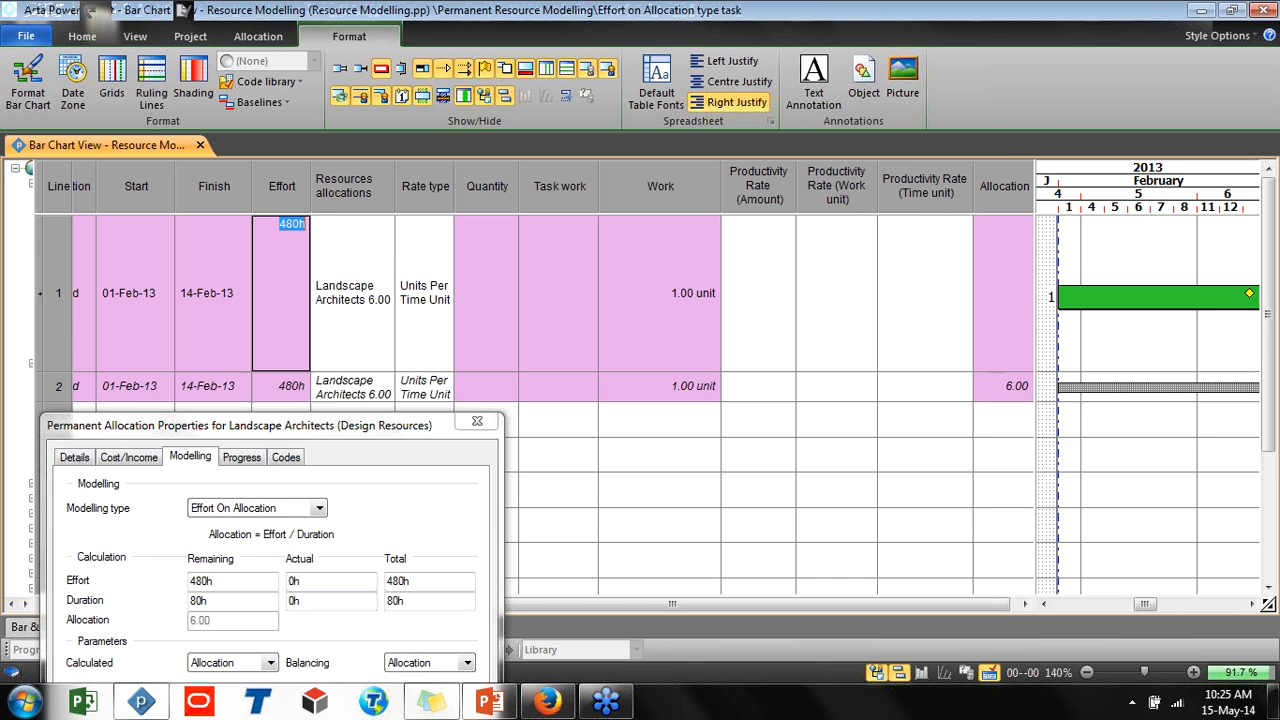
type("240h")
key("Return")
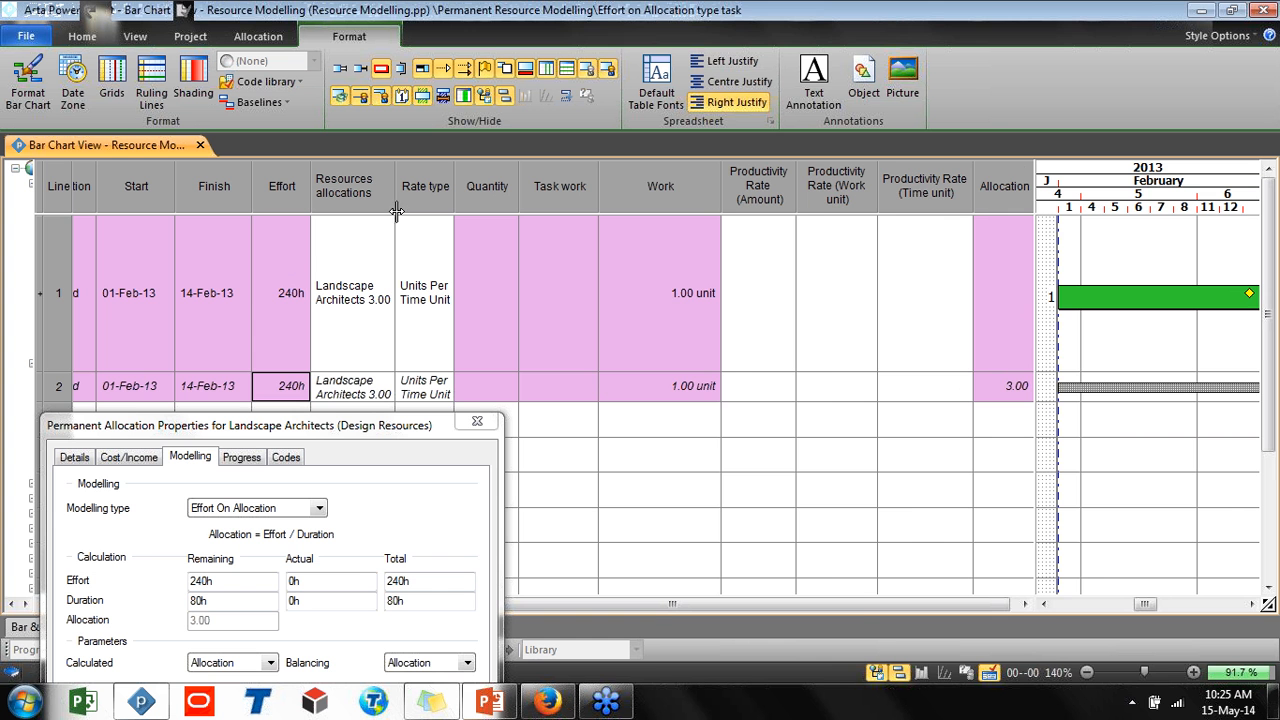
Enter an effort of 480h for the task again
left_click_drag(1035, 199, 444, 199)
left_click(378, 430)
left_click_drag(378, 428, 1091, 125)
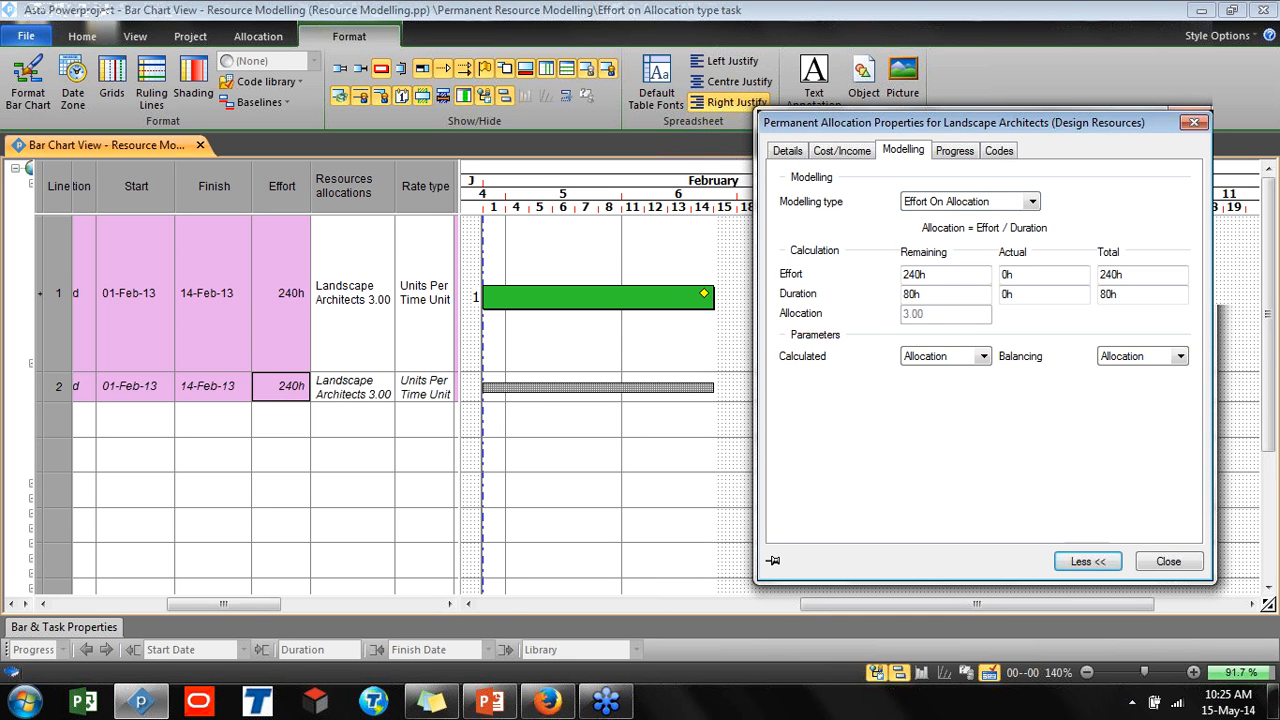
left_click(928, 365)
double_click(273, 322)
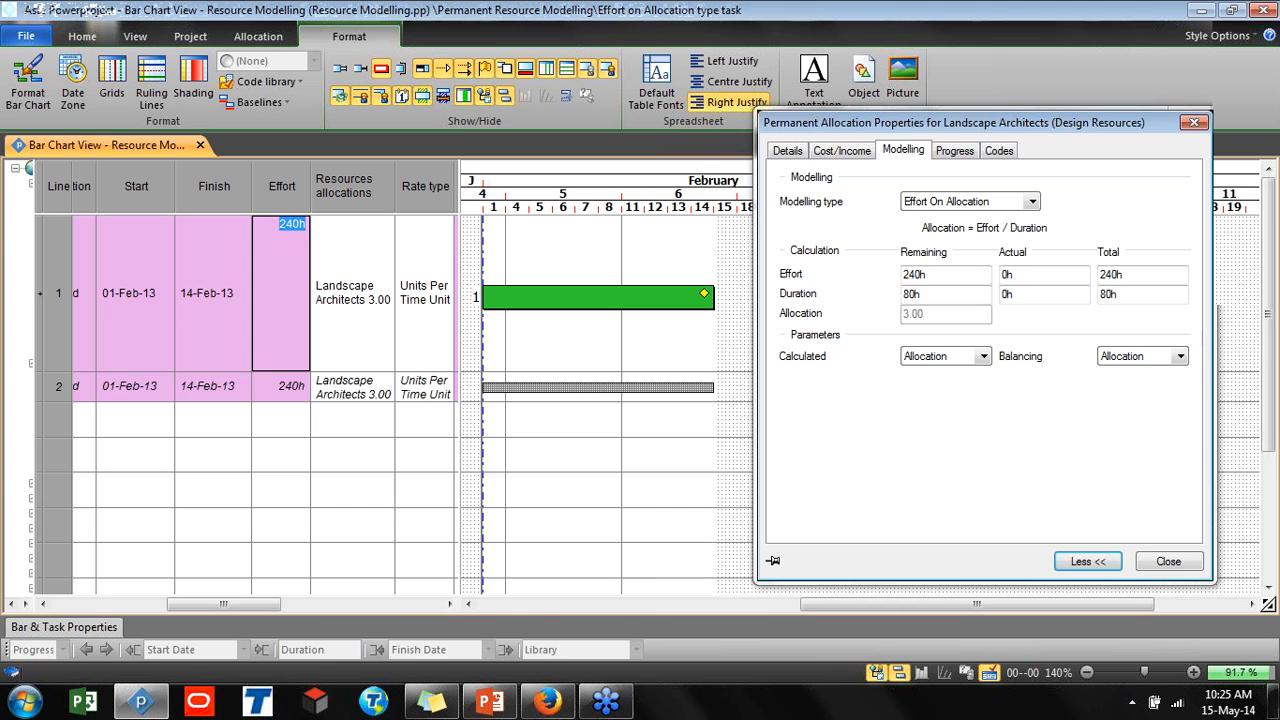
type("480h")
key("Return")
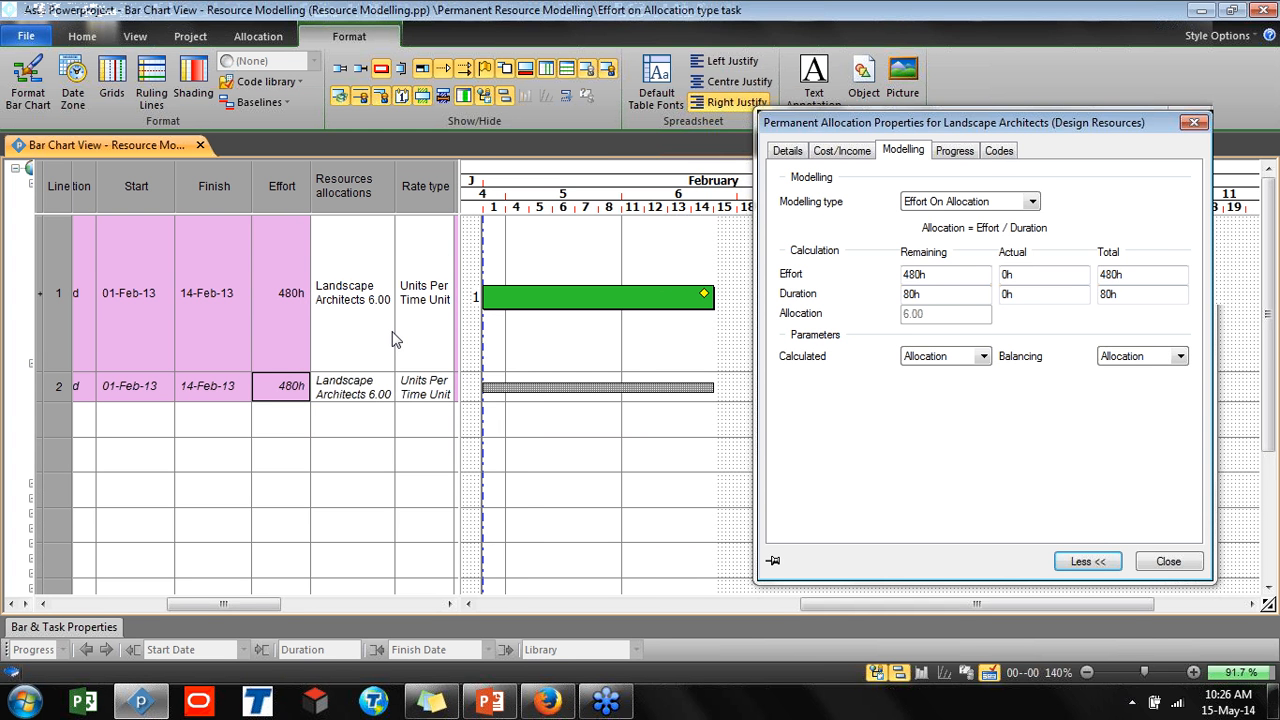
Resize the task bar to finish on 07-Feb-13 and then 13-Feb-13, and undo the resizing
left_click(518, 305)
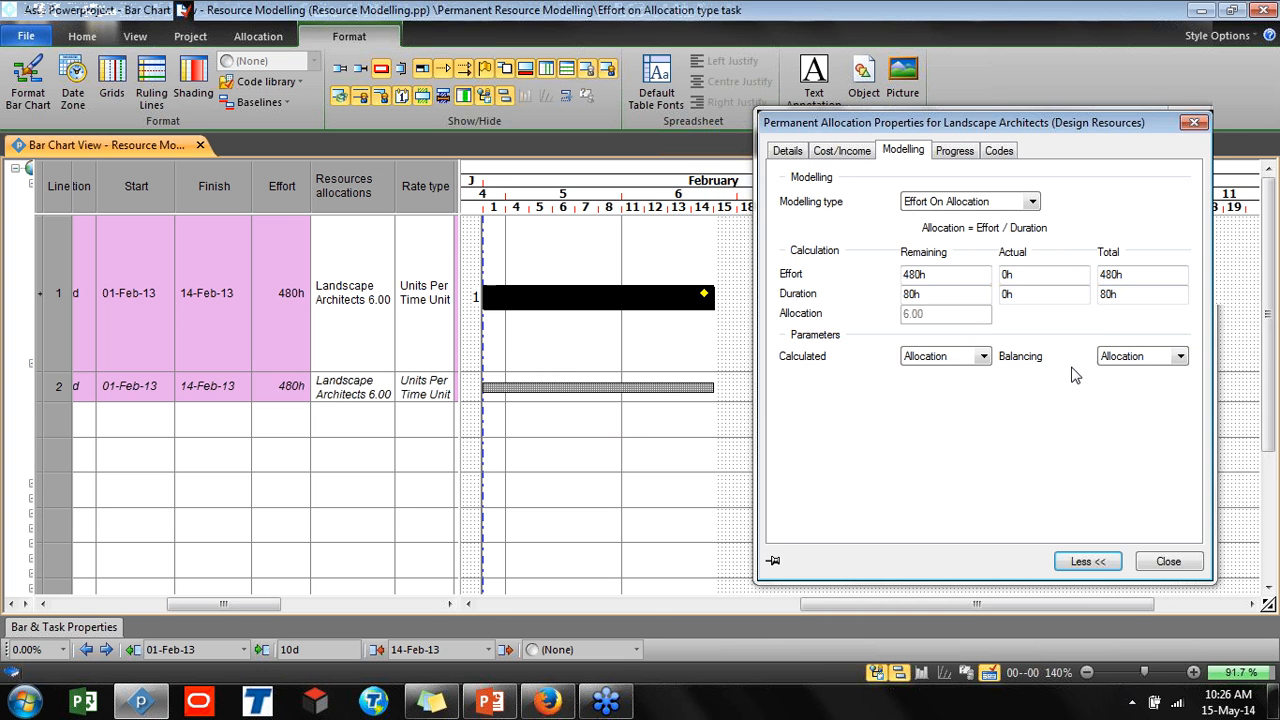
left_click_drag(1048, 128, 1095, 122)
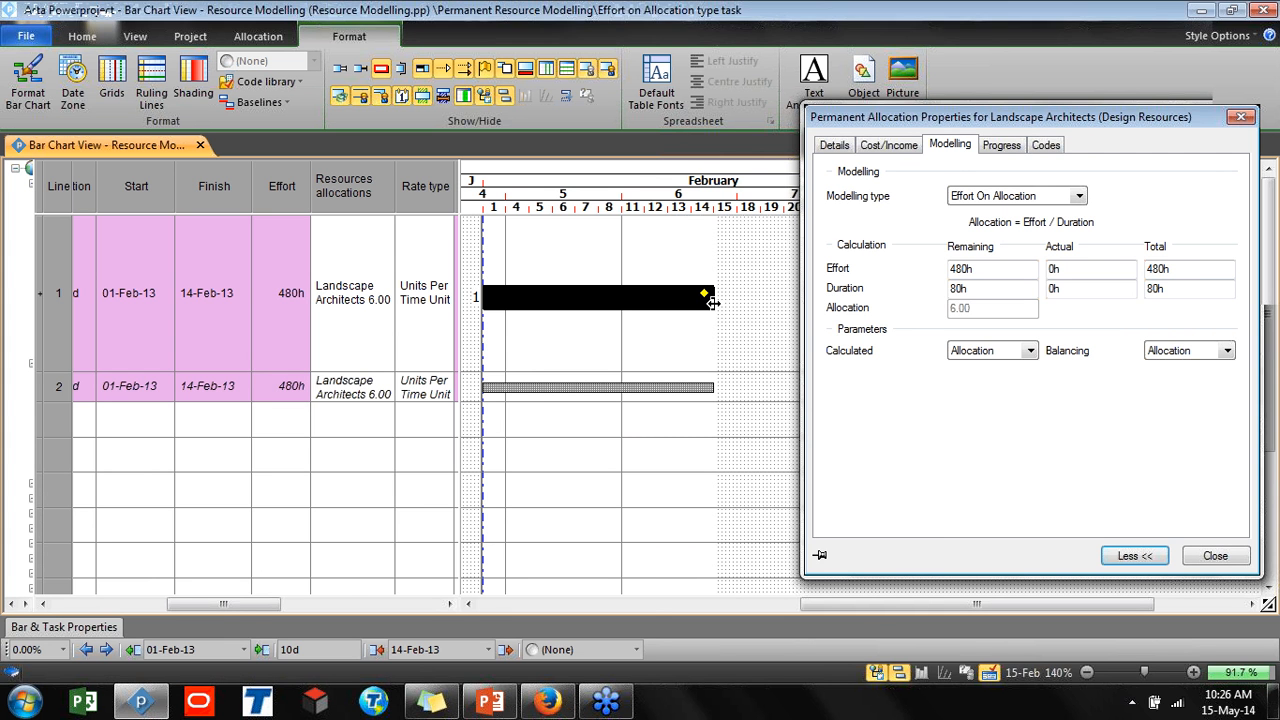
left_click_drag(712, 302, 615, 320)
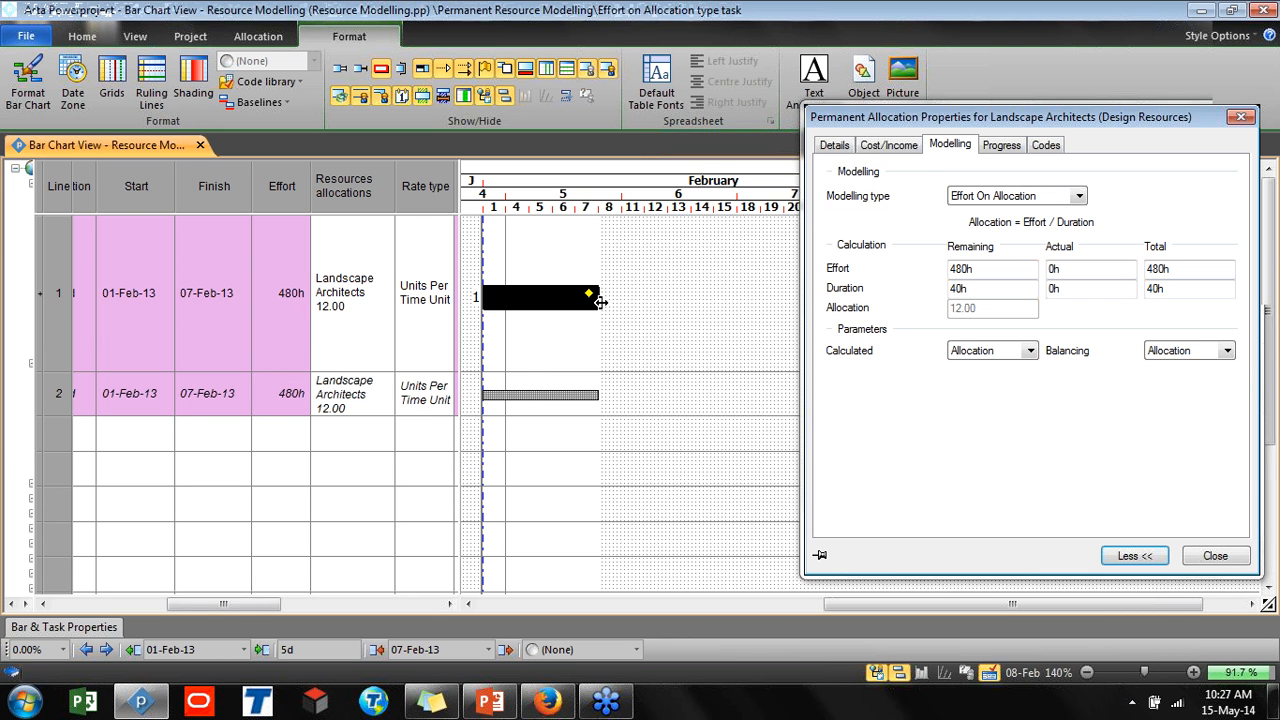
left_click_drag(597, 297, 694, 302)
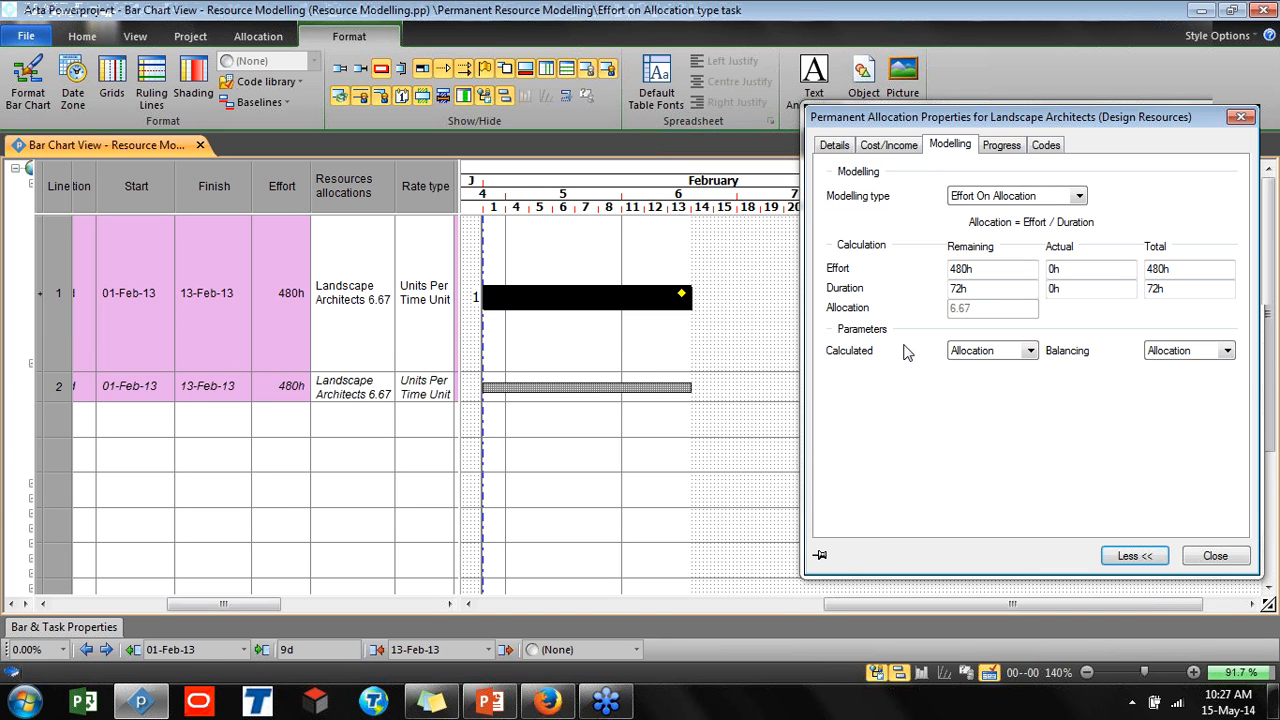
left_click(751, 437)
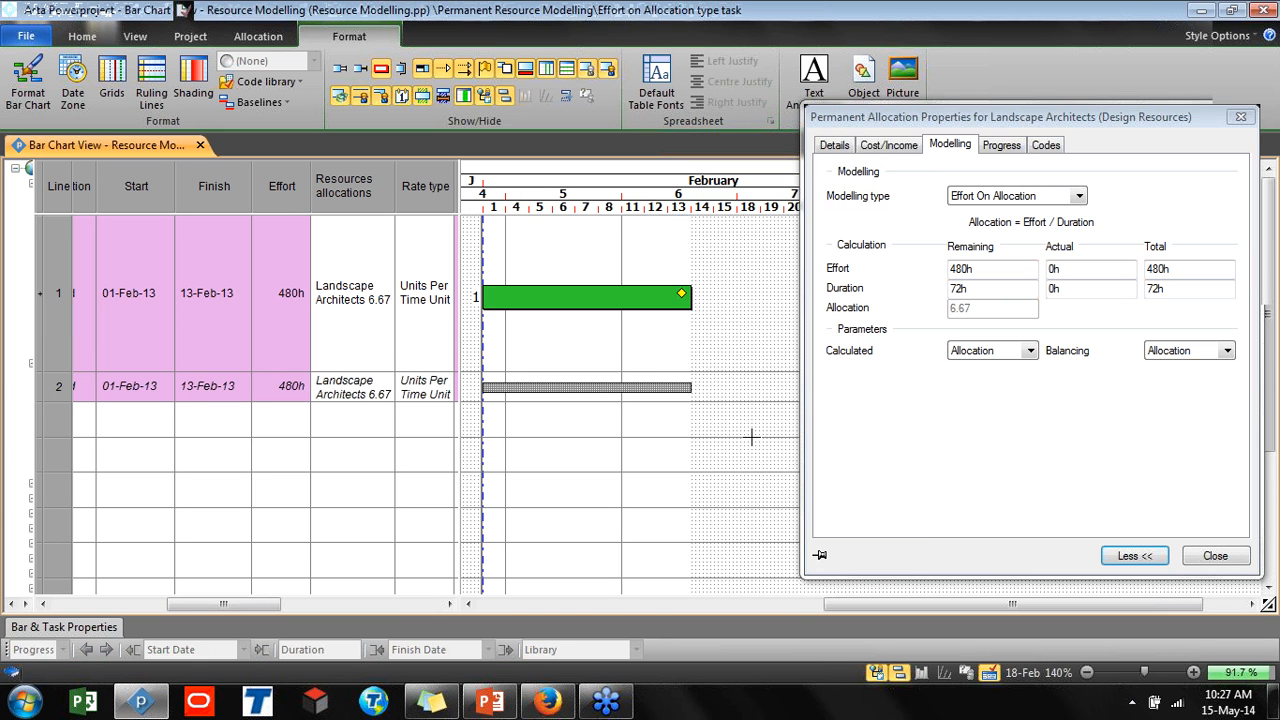
key("ctrl+z")
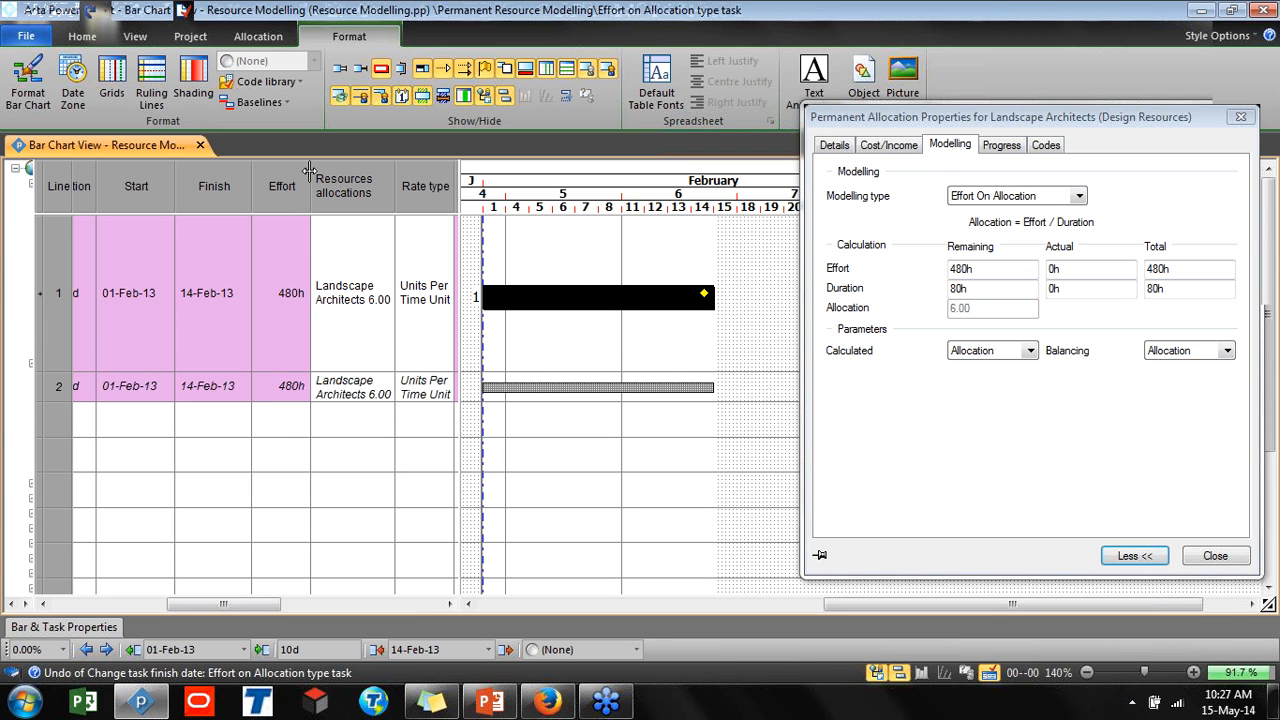
Set the allocation's Calculated parameter to Duration and the task's effort to 200h
left_click(990, 360)
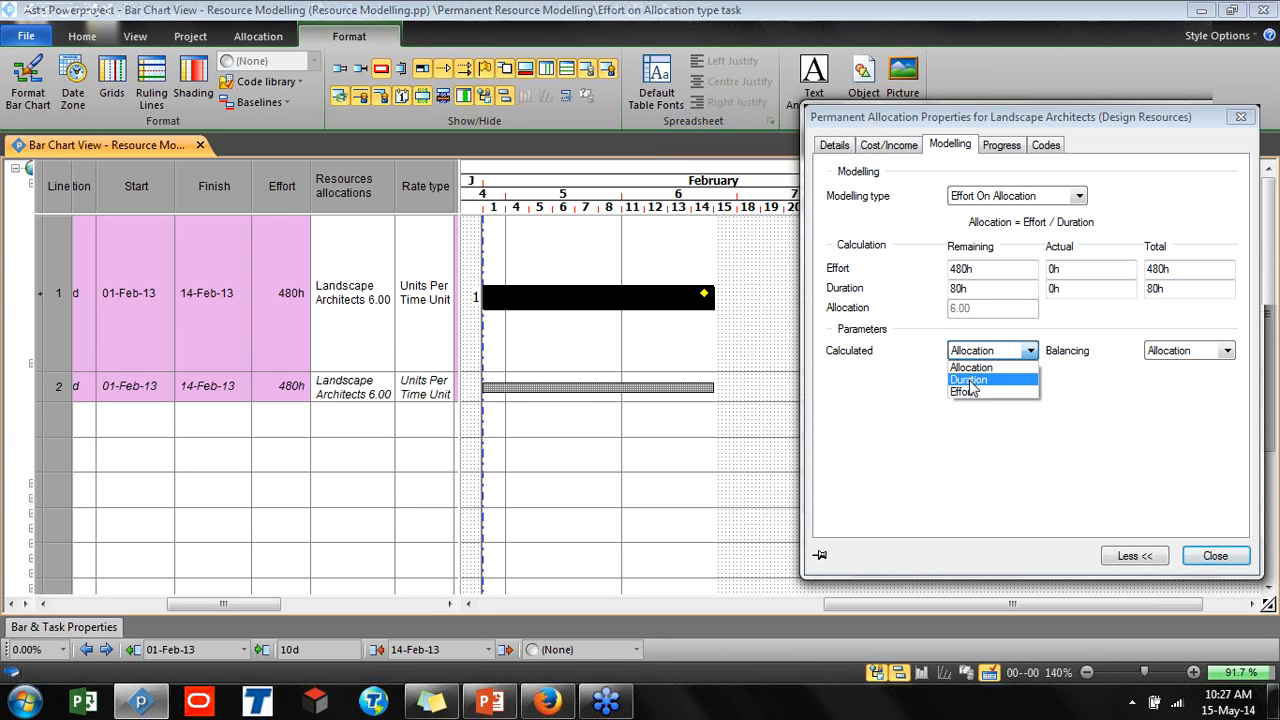
left_click(969, 381)
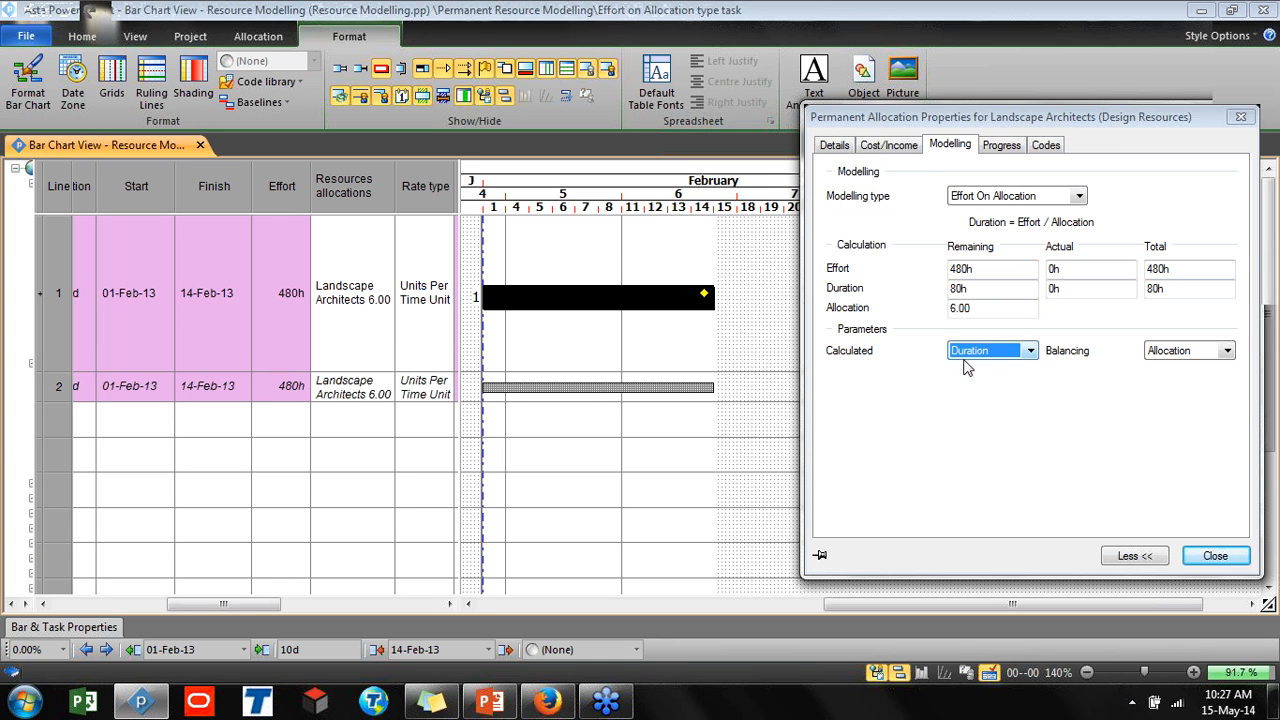
left_click(275, 366)
type("5")
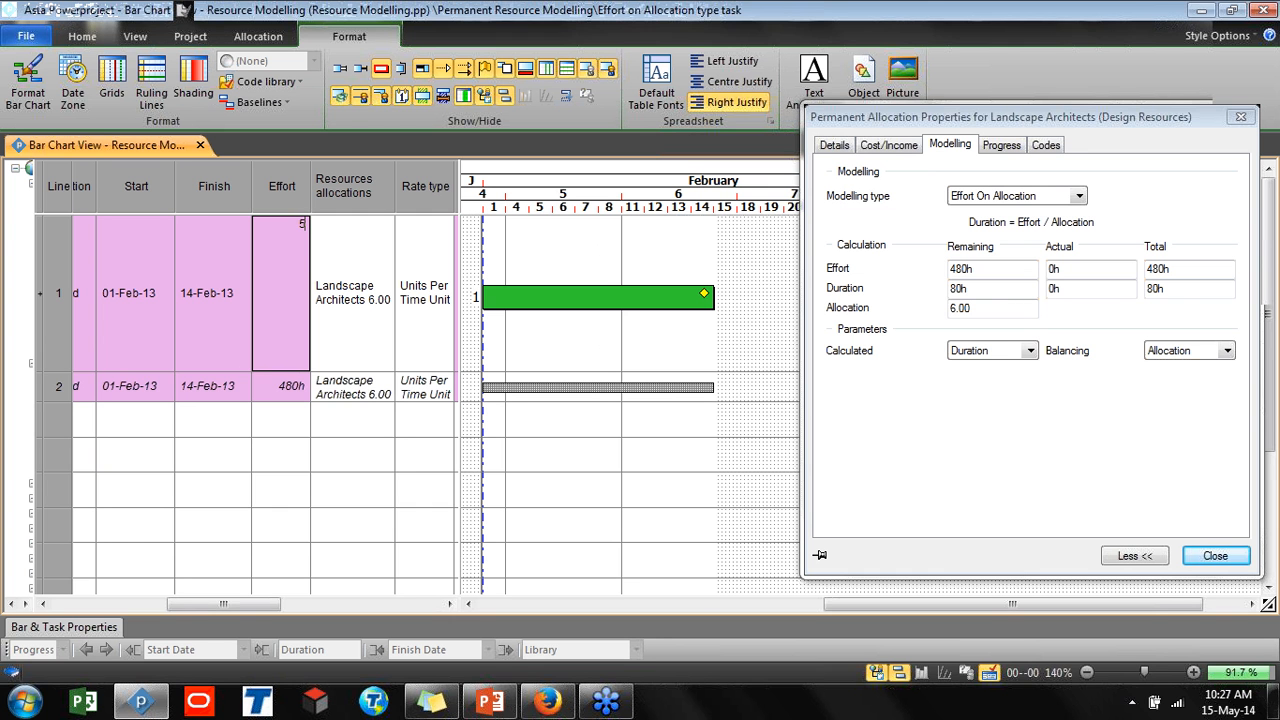
key("BackSpace")
type("200h")
key("Return")
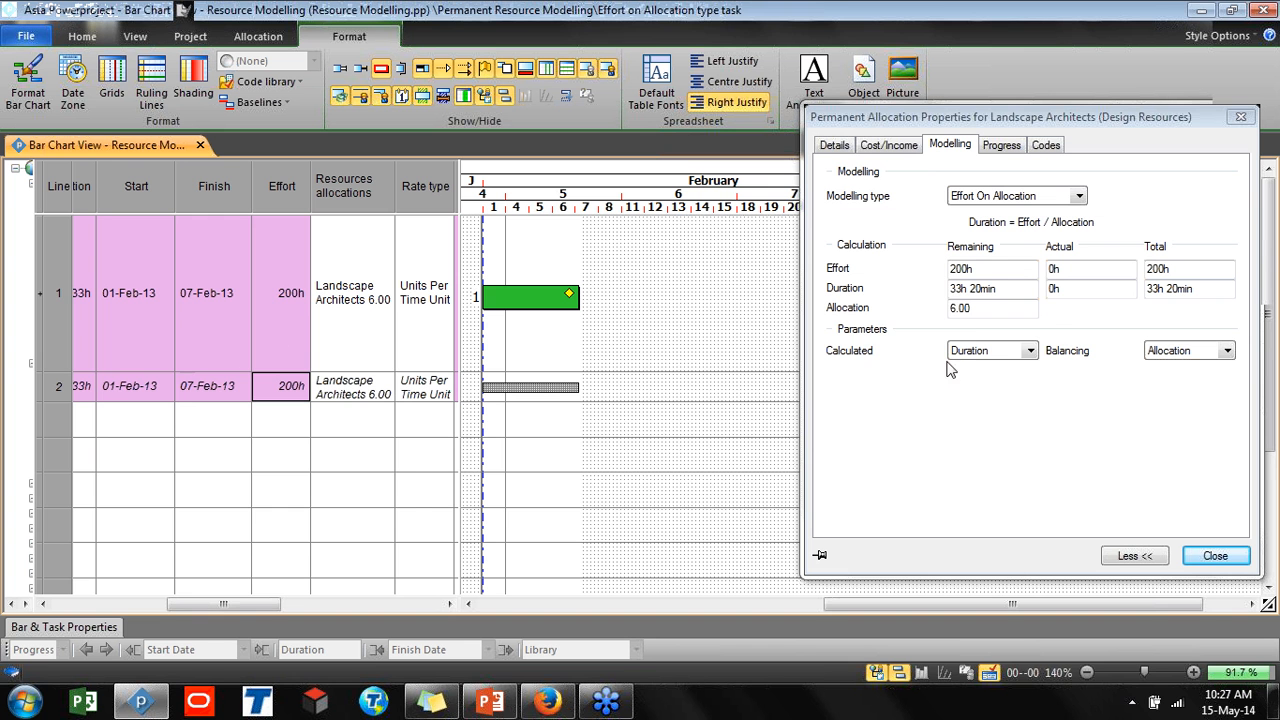
Set the task's effort to 400h
key("ctrl")
key("ctrl")
left_click(290, 298)
type("400")
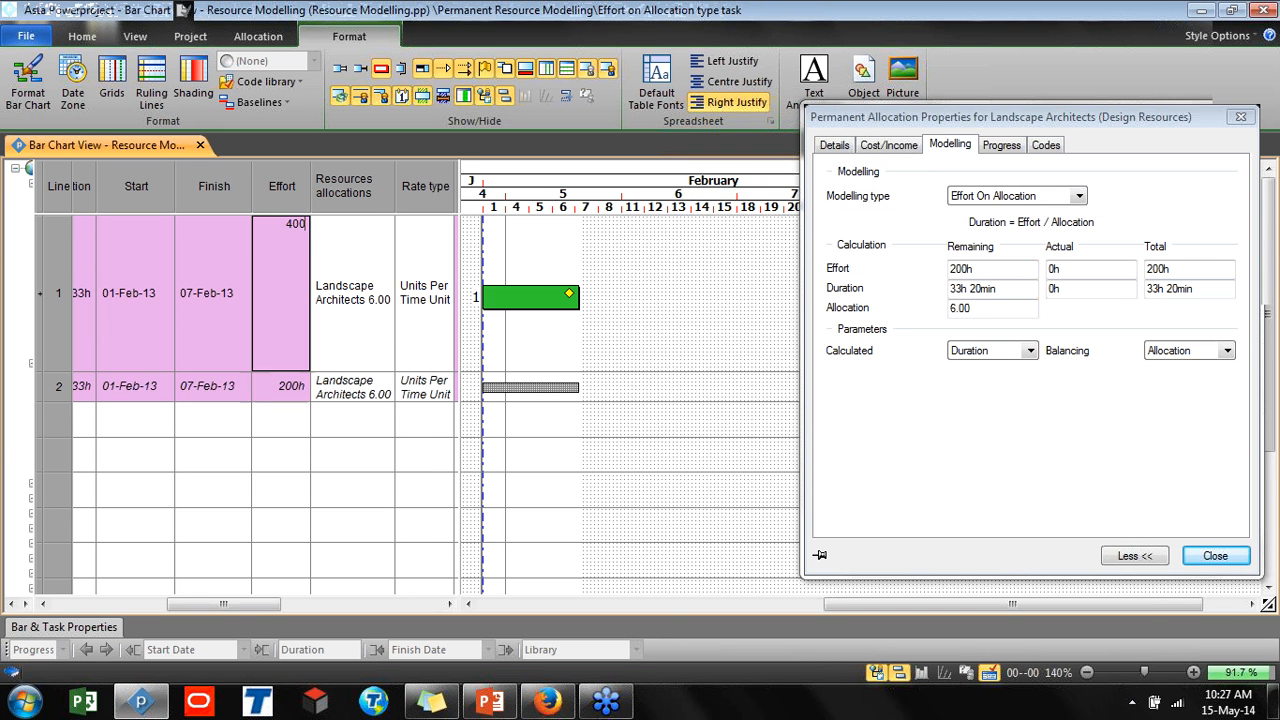
type("h")
key("Return")
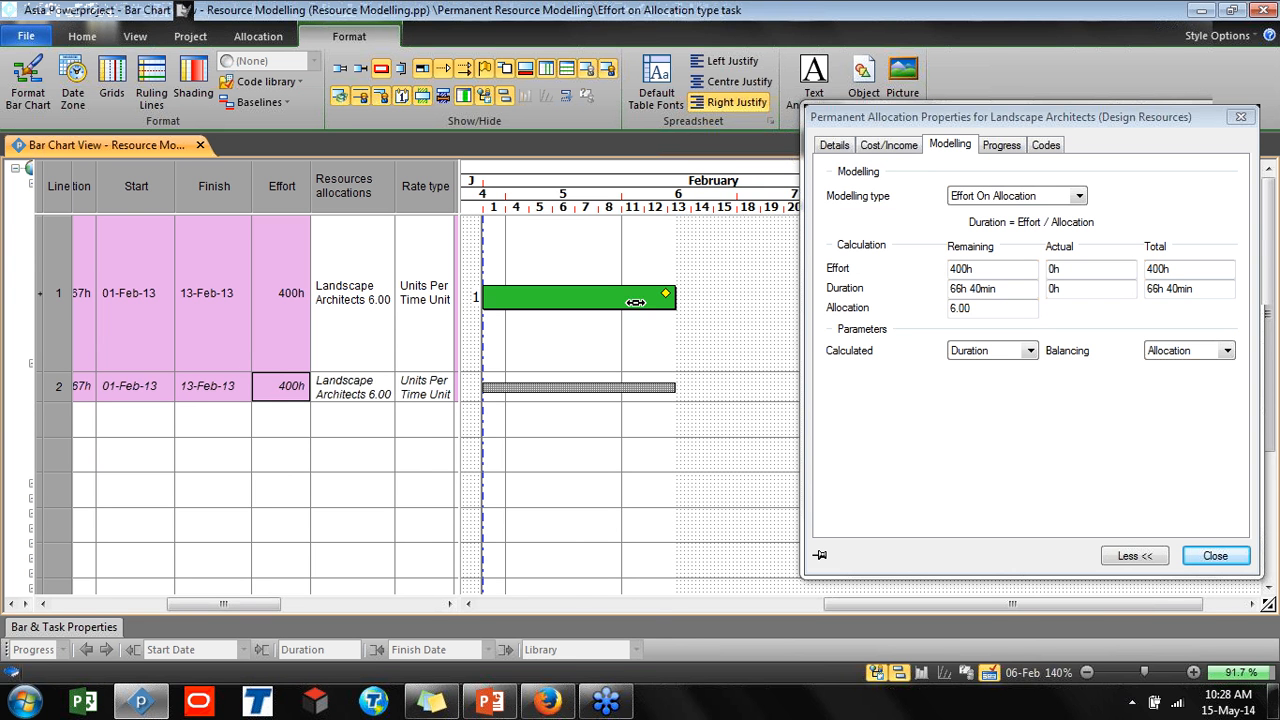
Set the task's effort to 500h
mouse_move(617, 295)
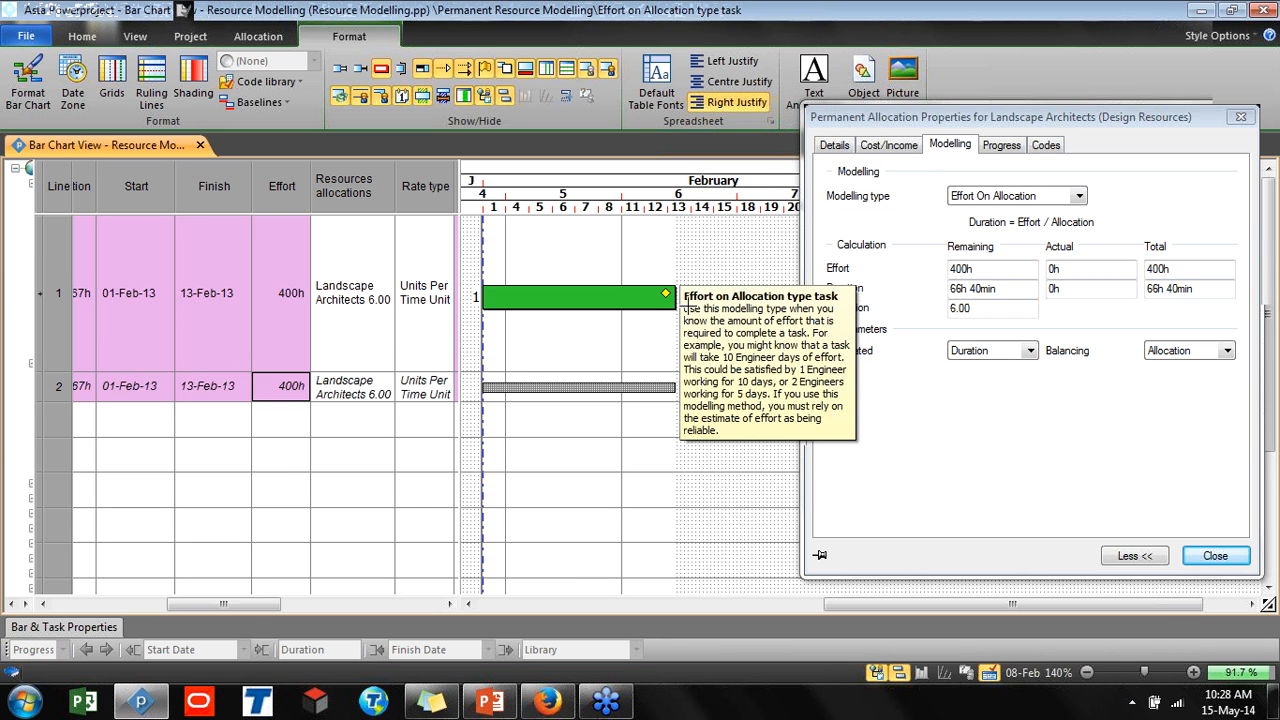
left_click(268, 311)
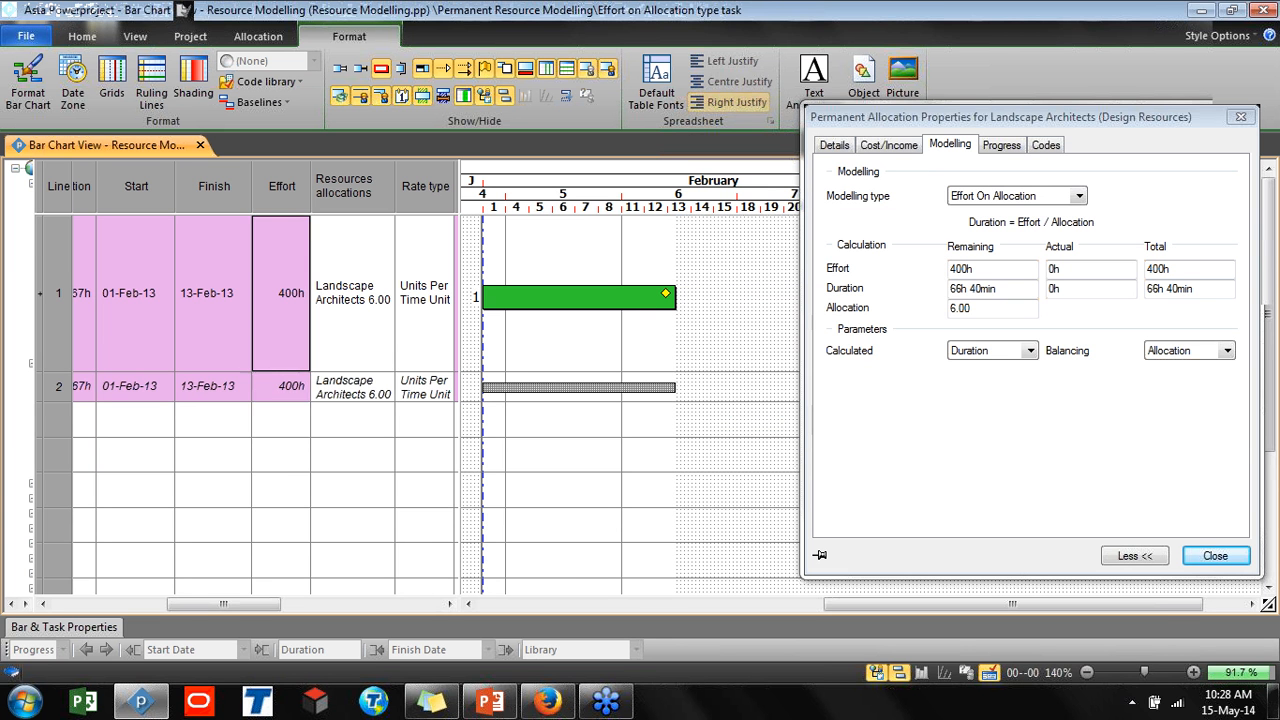
left_click(268, 311)
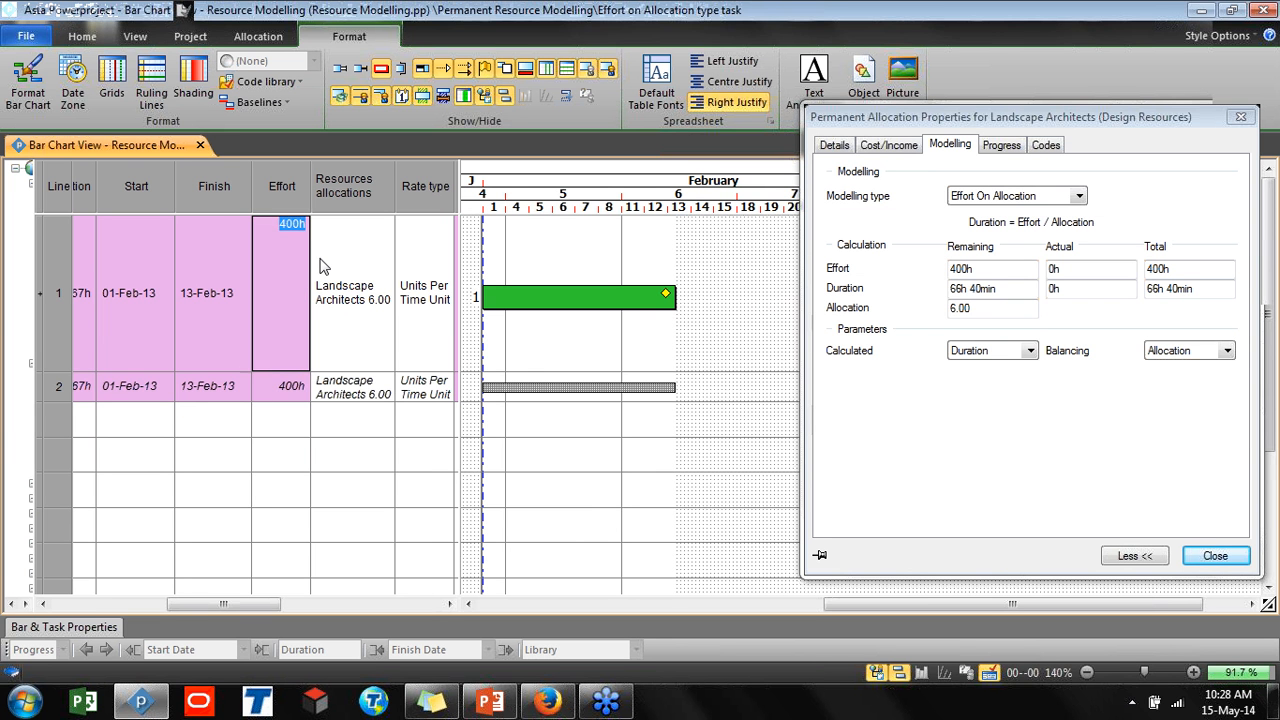
type("500h")
key("Return")
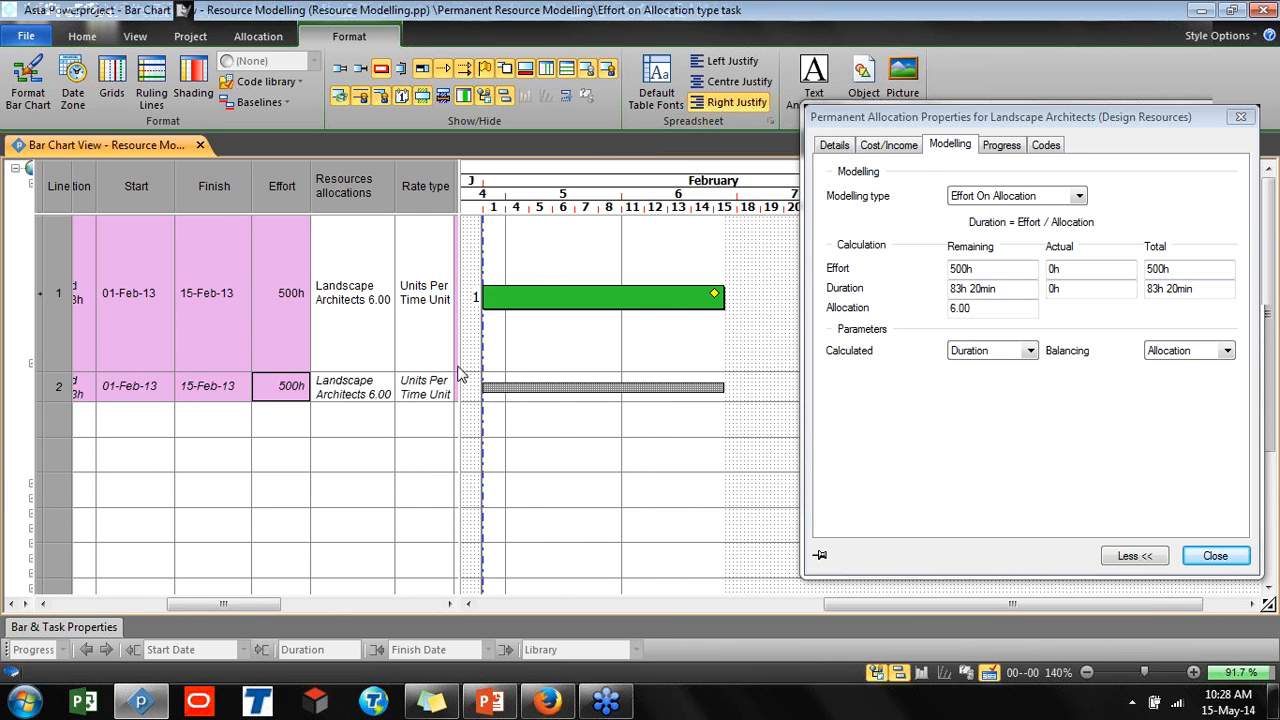
Set the allocation's Allocation value to 1
left_click_drag(462, 370, 597, 397)
left_click_drag(322, 604, 517, 580)
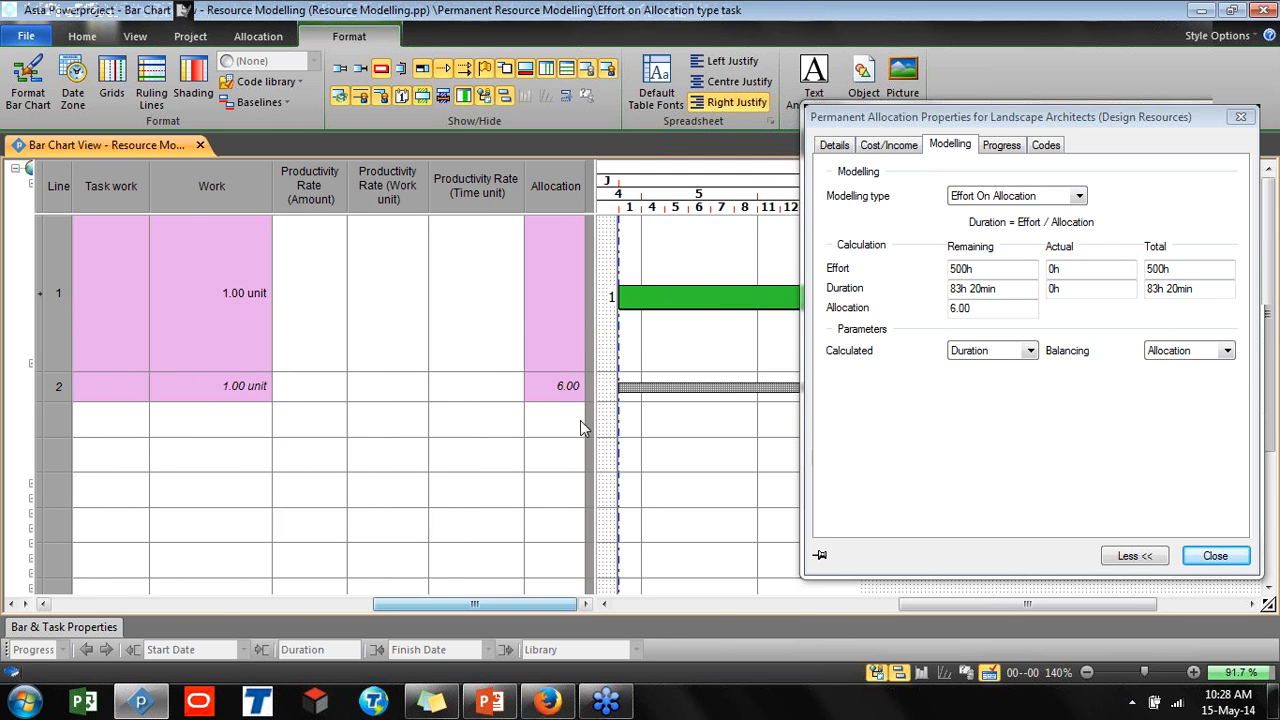
left_click(568, 384)
type("1")
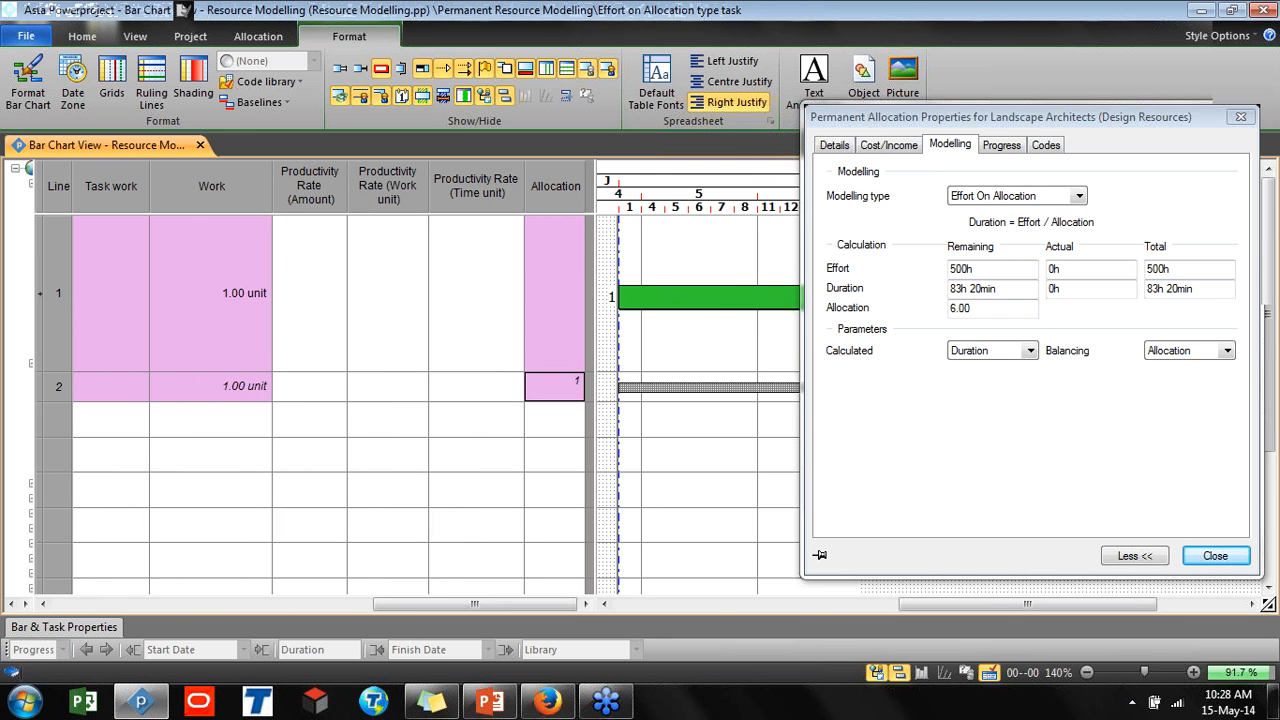
key("Return")
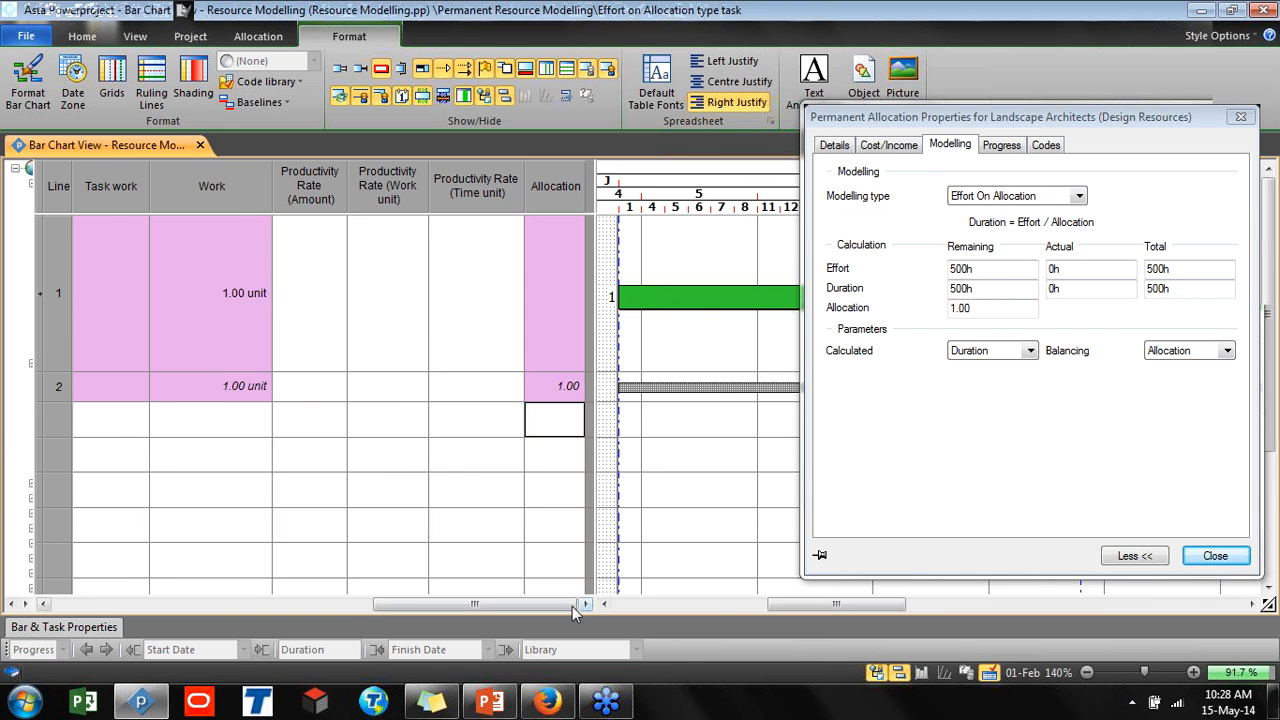
Set the task's effort to 100h
left_click_drag(572, 606, 342, 594)
left_click(706, 300)
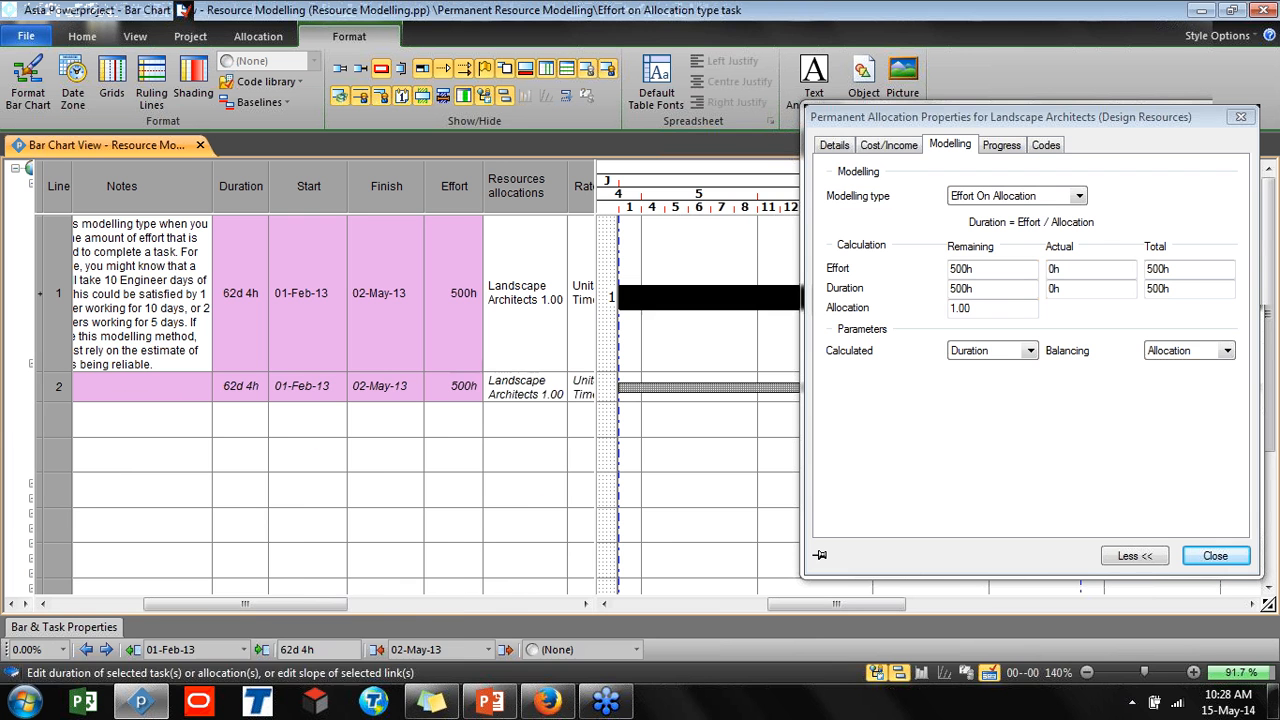
left_click(447, 304)
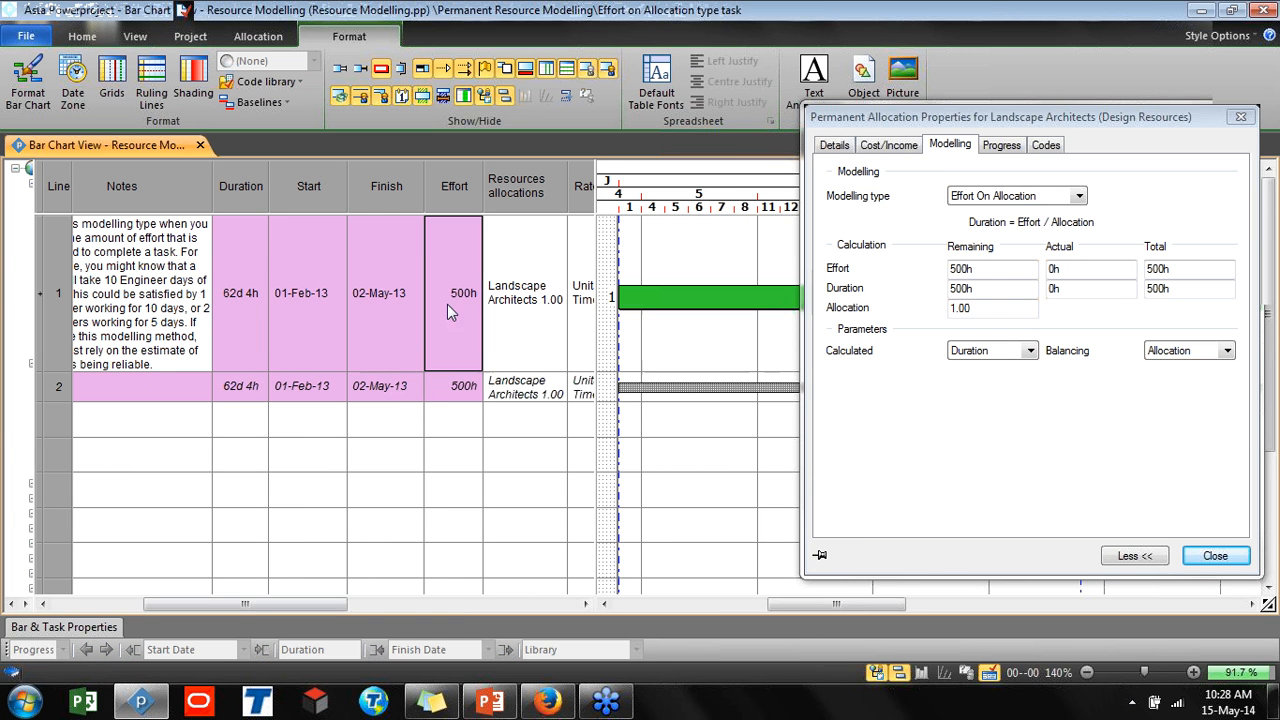
left_click(447, 304)
type("100")
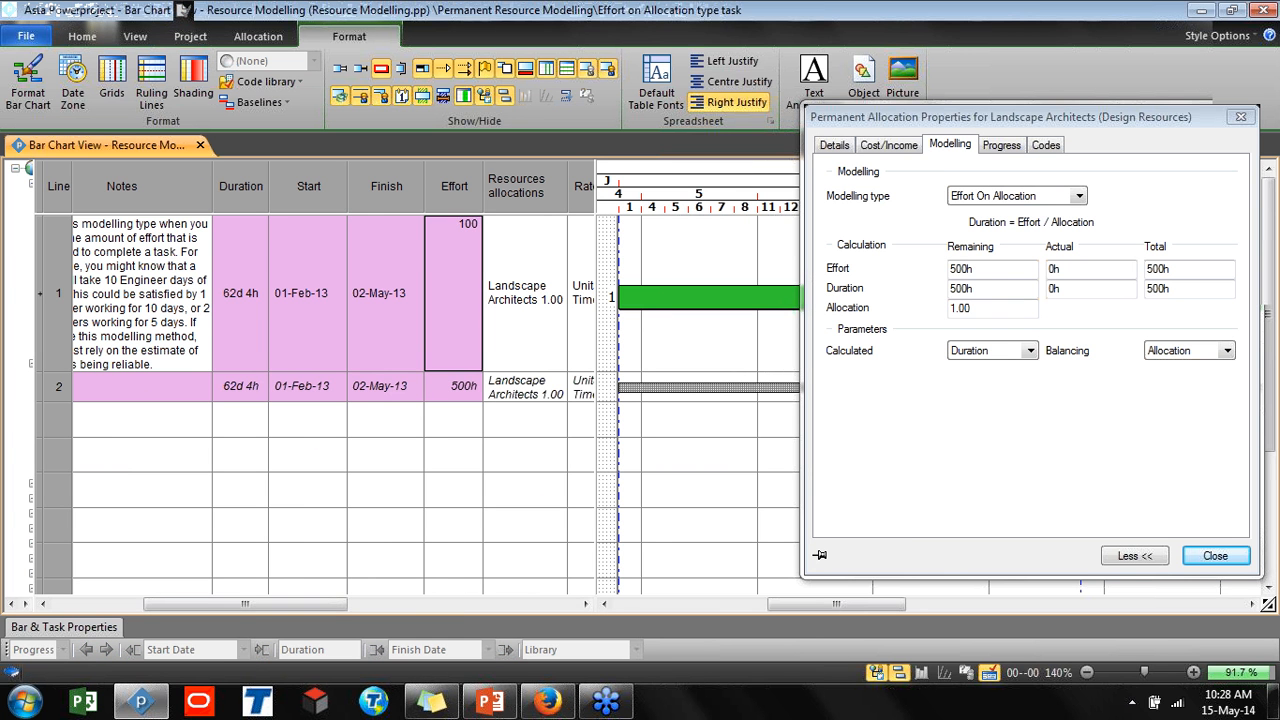
key("Return")
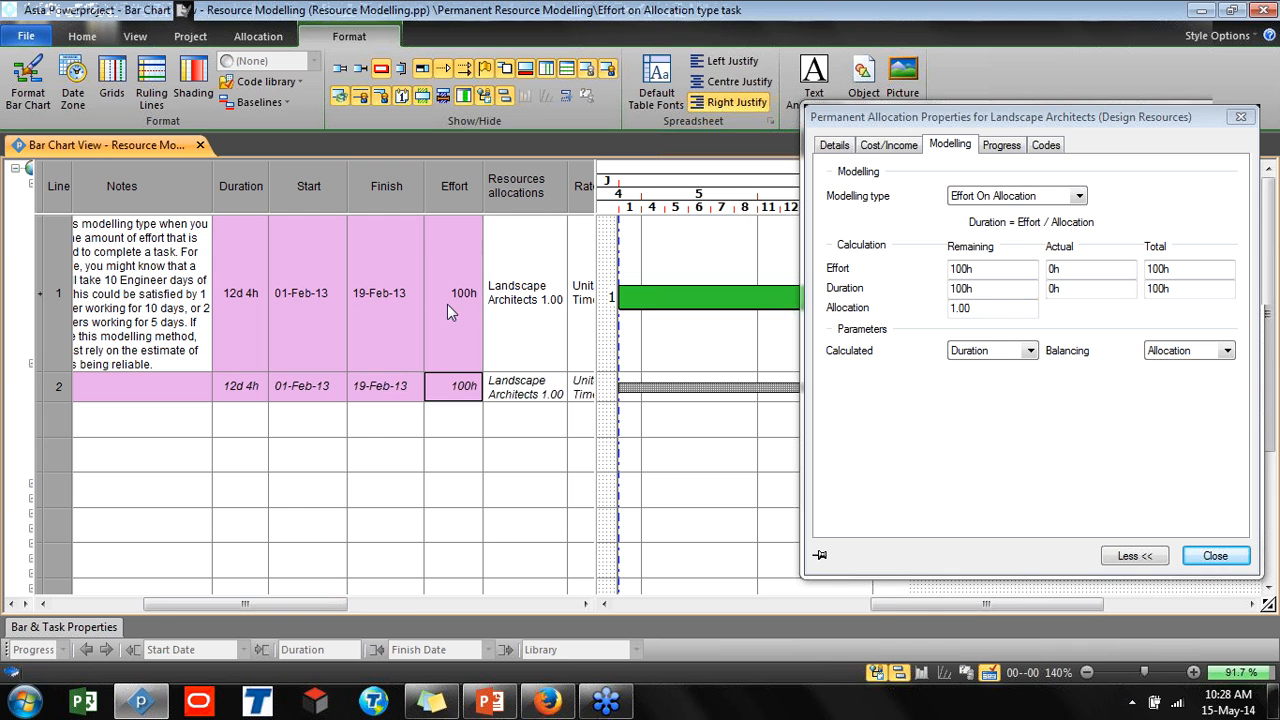
Set the task's effort to 10h
left_click(686, 297)
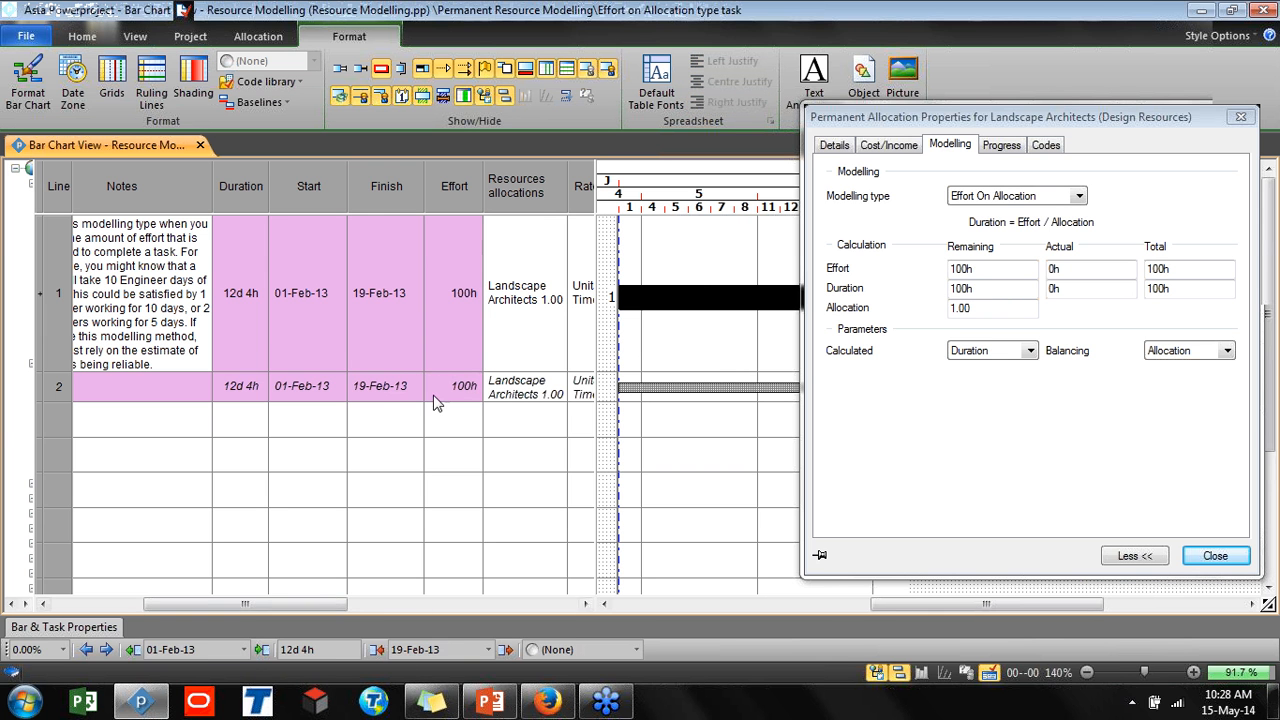
left_click(436, 315)
type("h")
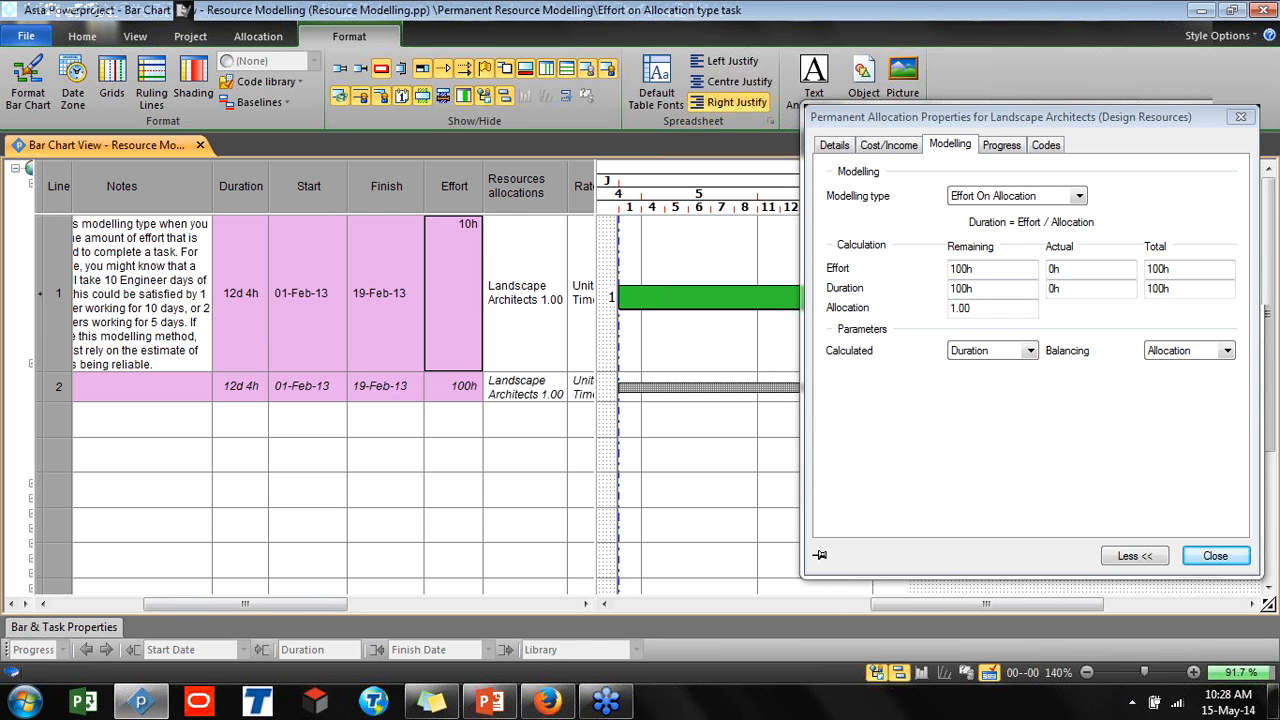
key("Return")
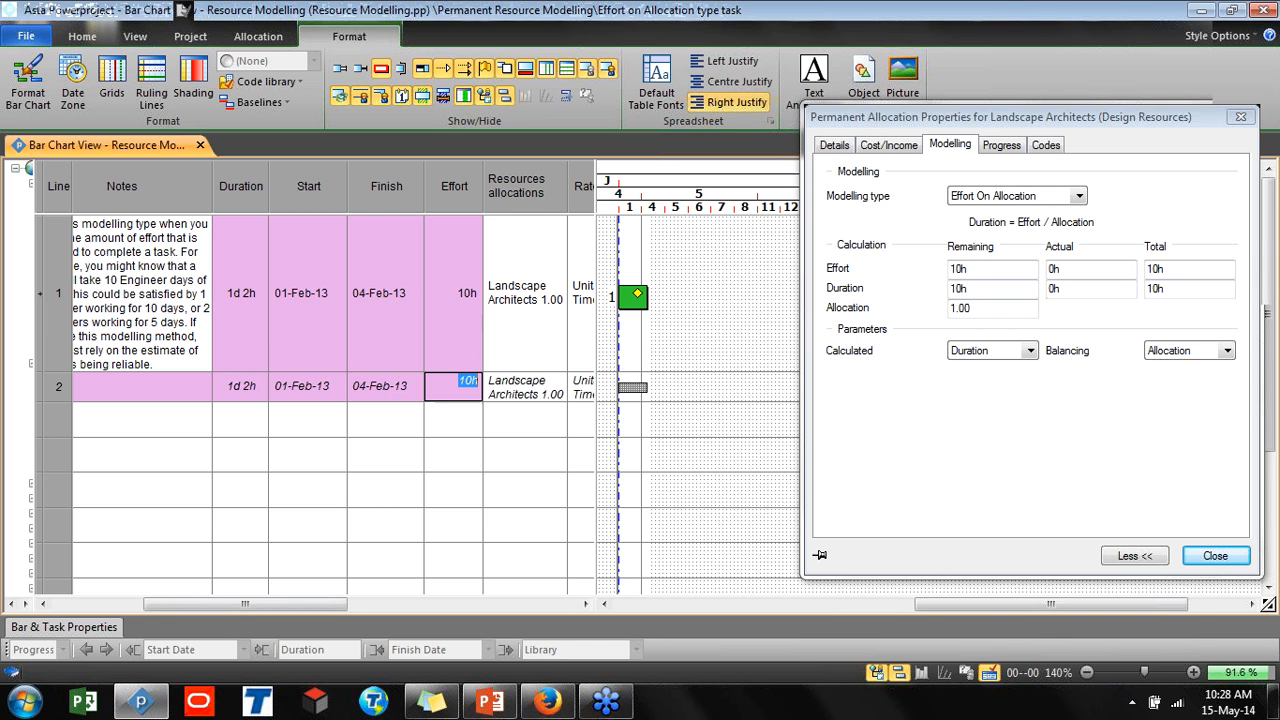
Reopen the Calculated parameter choice, keep Duration, and close the allocation properties dialog
left_click(641, 299)
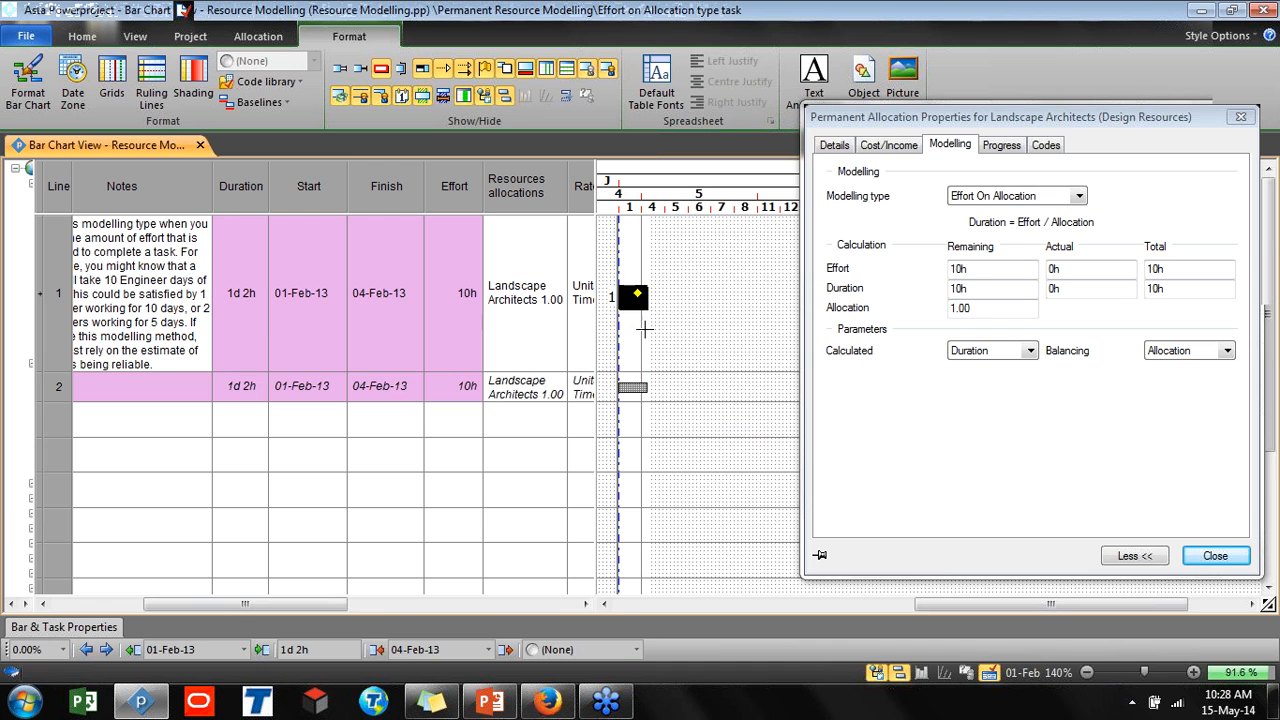
left_click(646, 368)
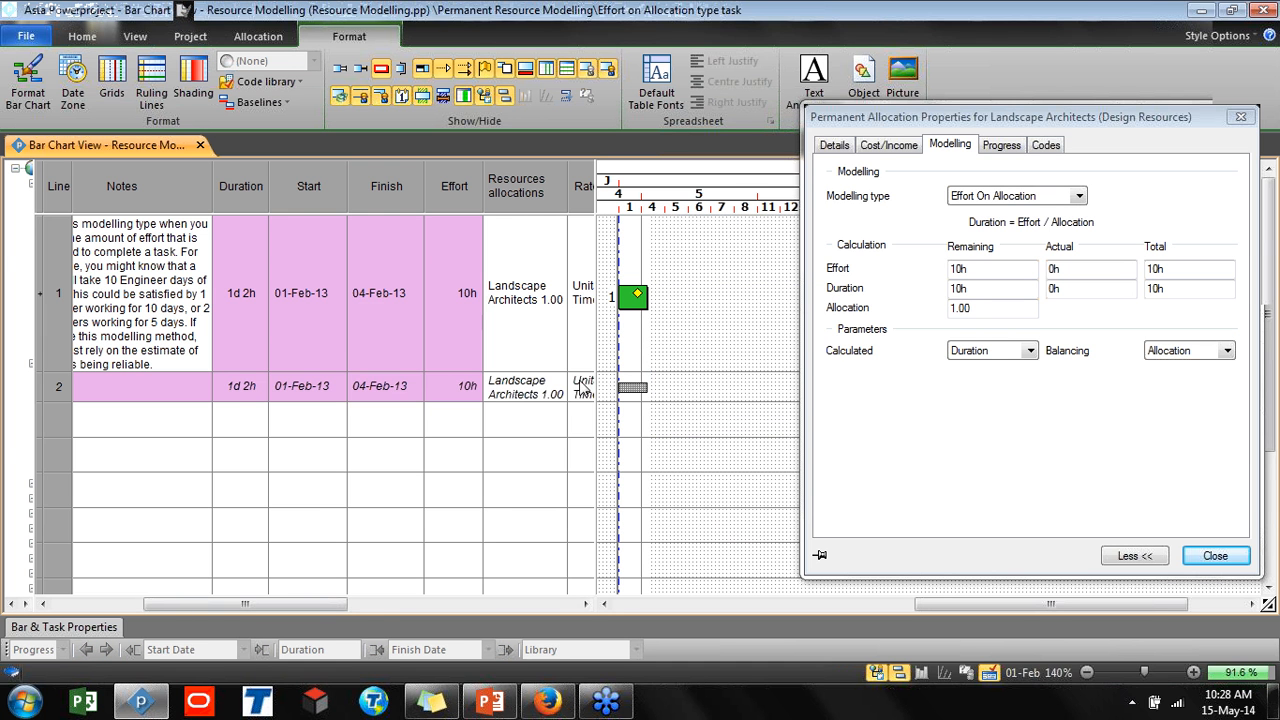
left_click(632, 298)
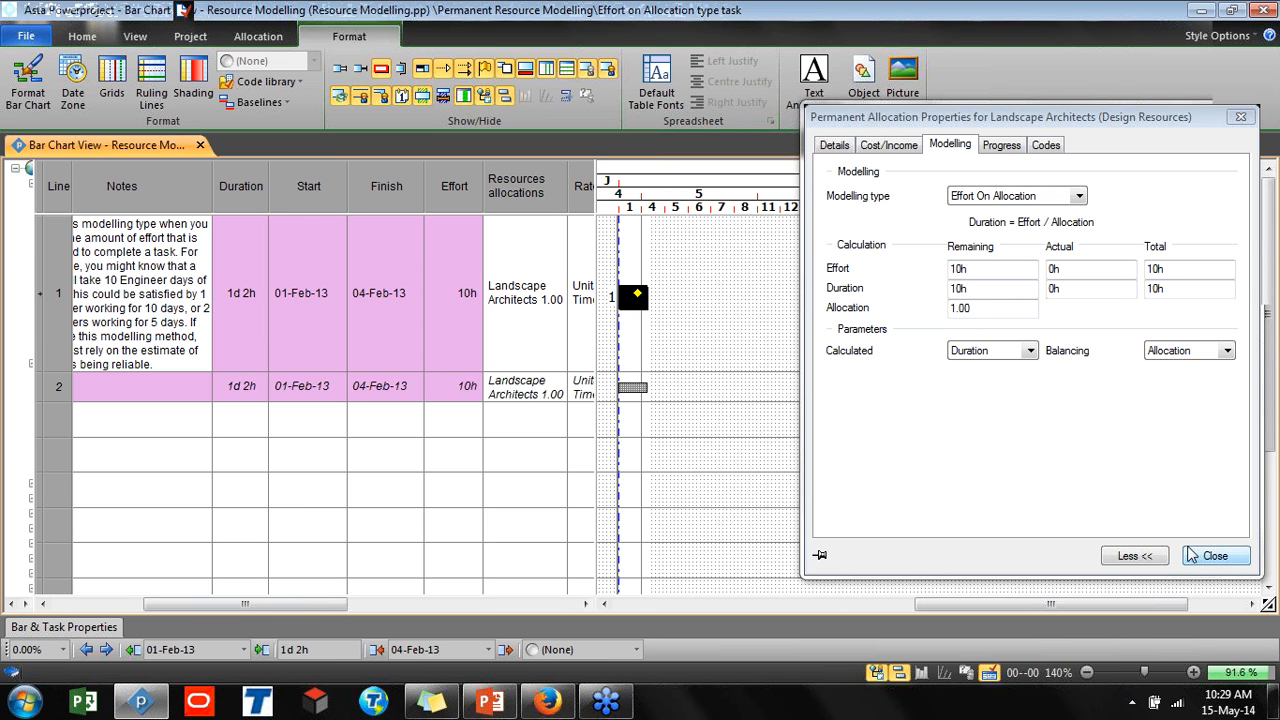
left_click(1027, 351)
left_click(969, 380)
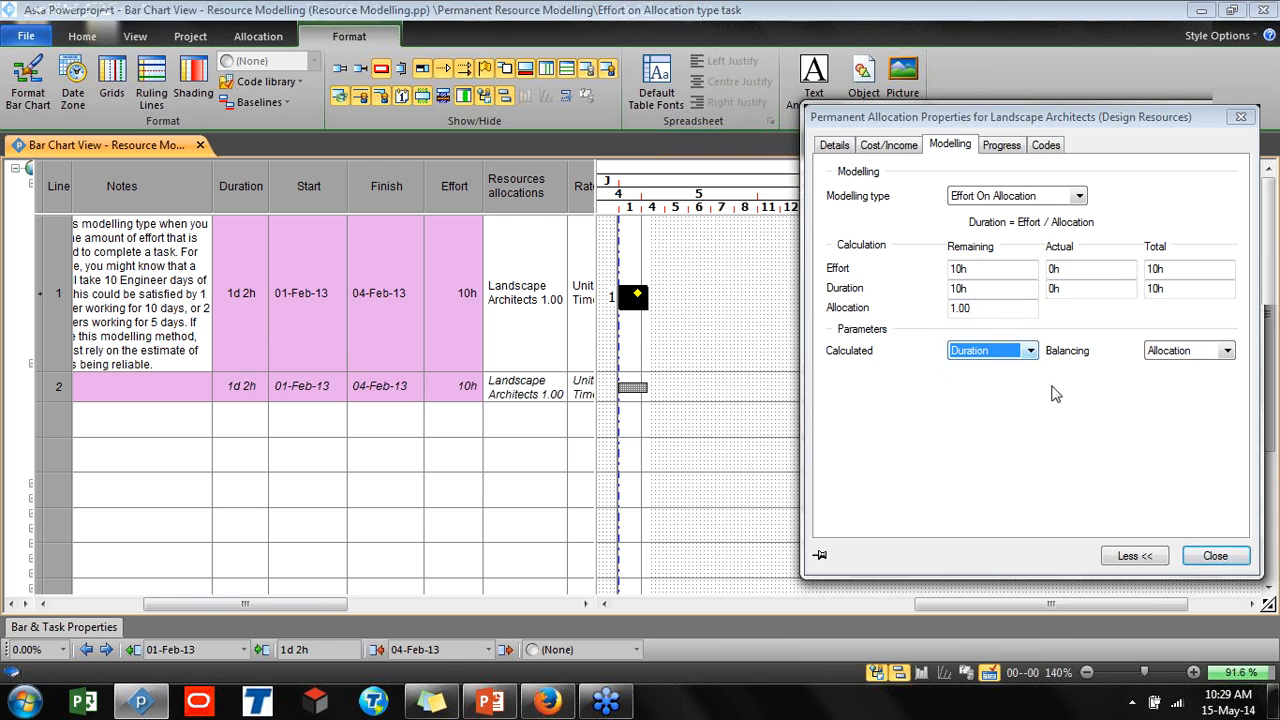
left_click(1214, 556)
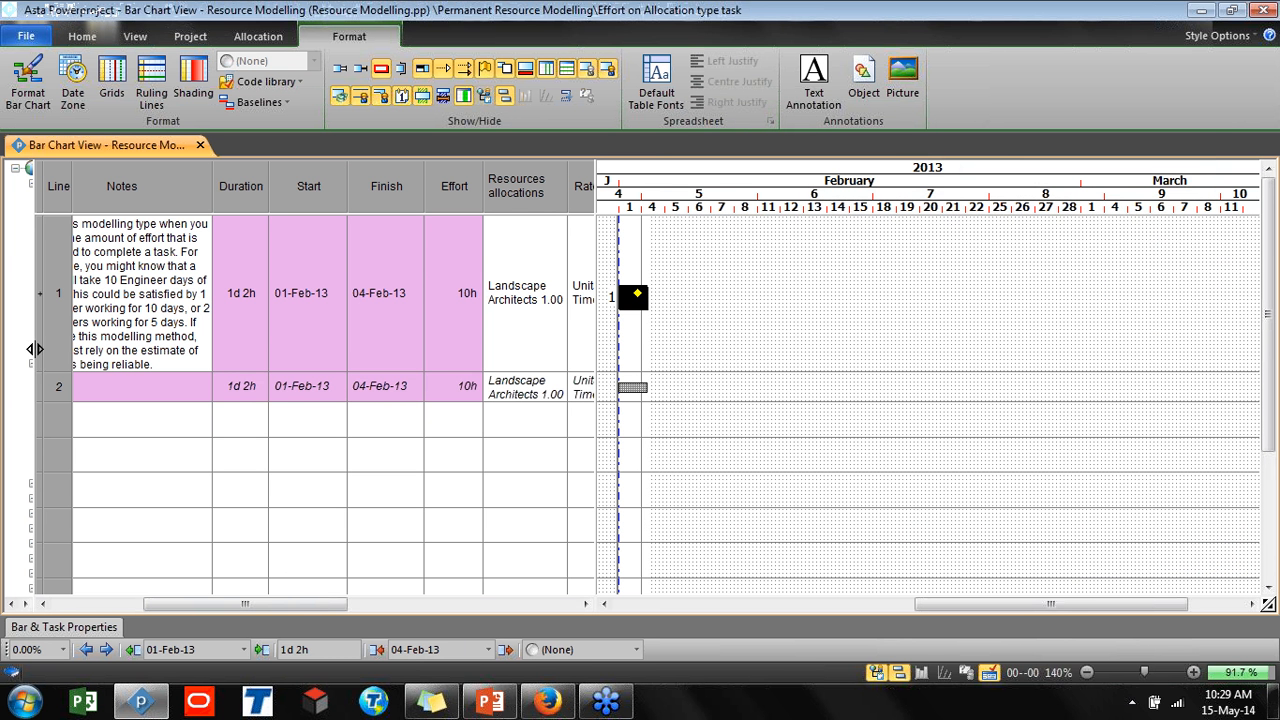
Open the Work on Allocation type task from the project tree
left_click_drag(34, 347, 188, 320)
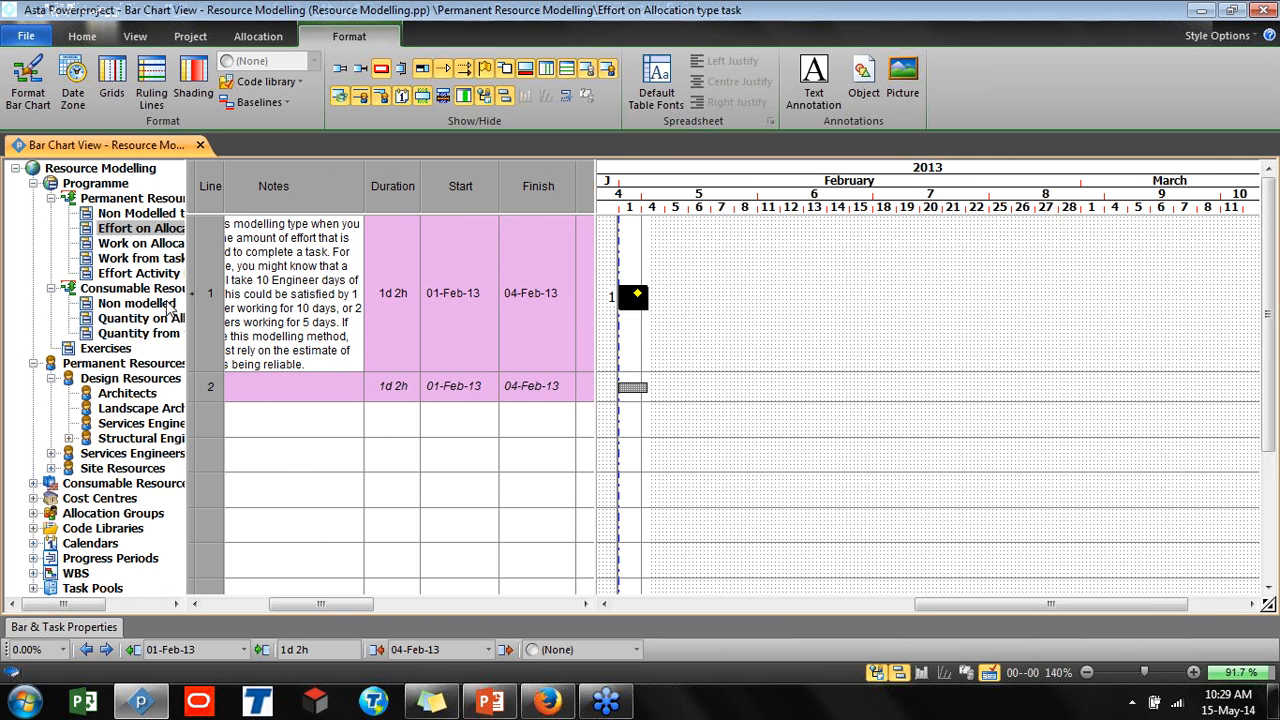
left_click(145, 245)
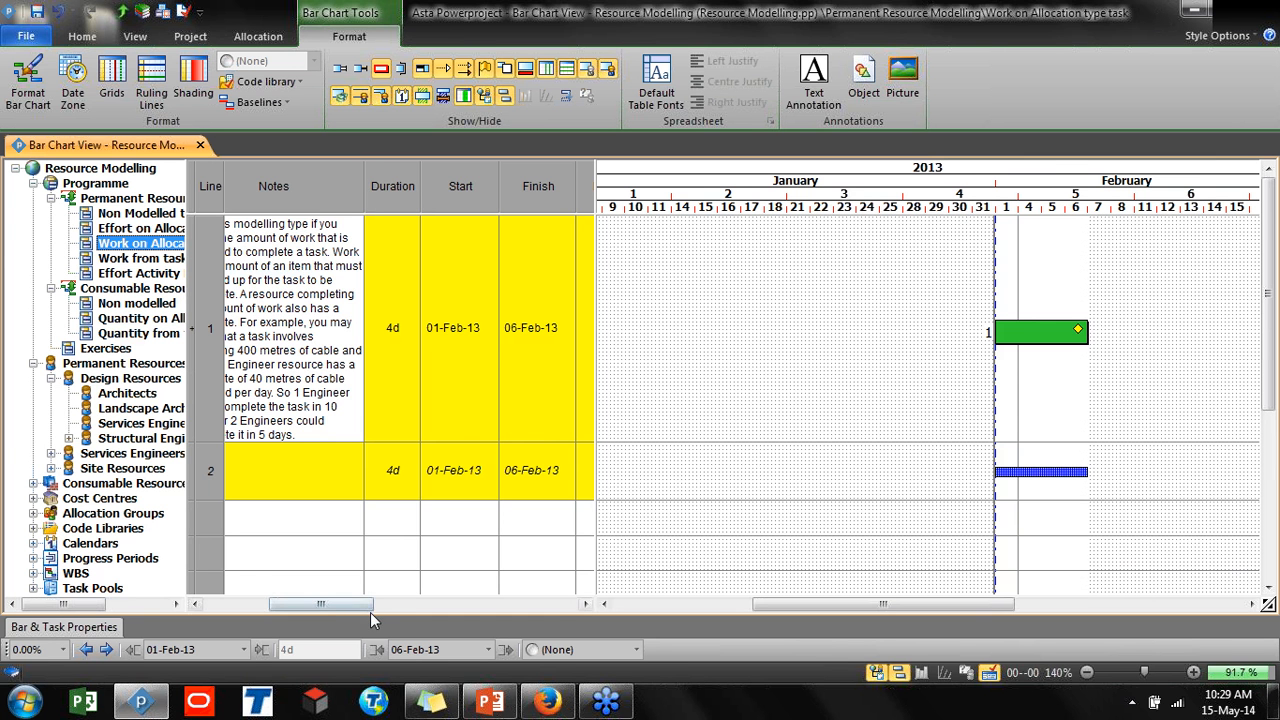
Examine the task's spreadsheet columns such as Work, Productivity Rate and Allocation
left_click_drag(326, 607, 261, 607)
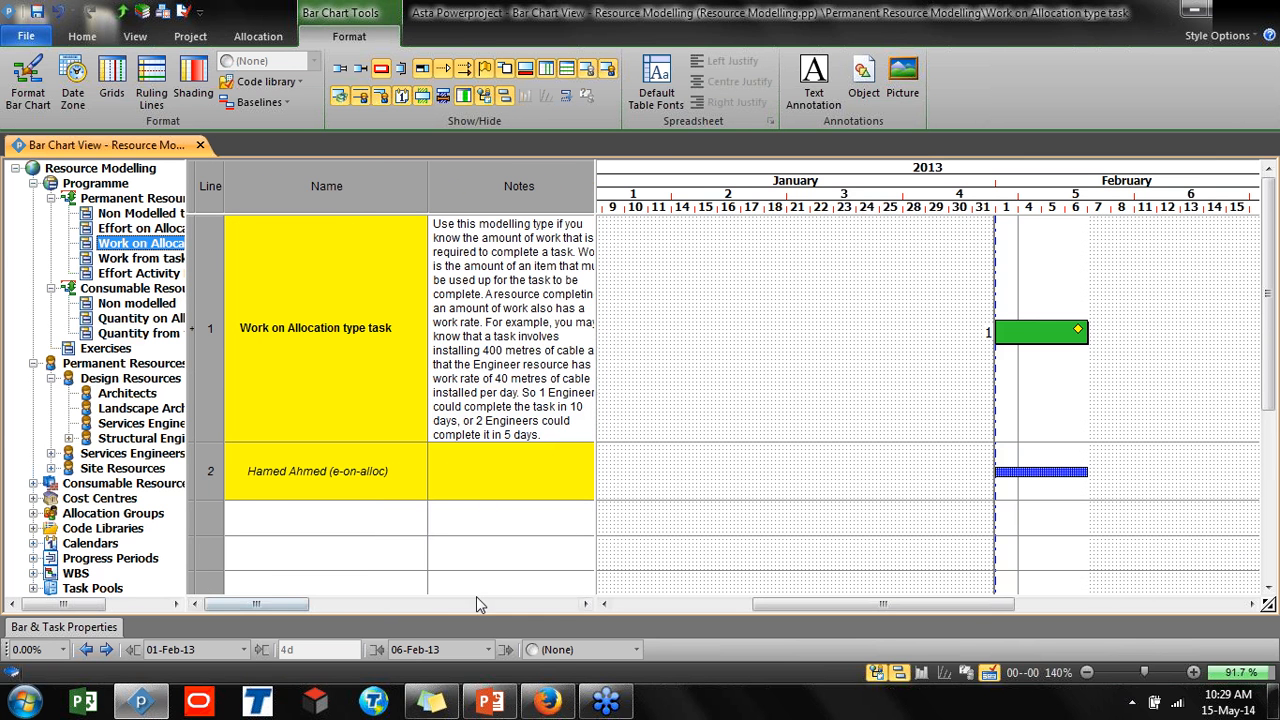
left_click(876, 671)
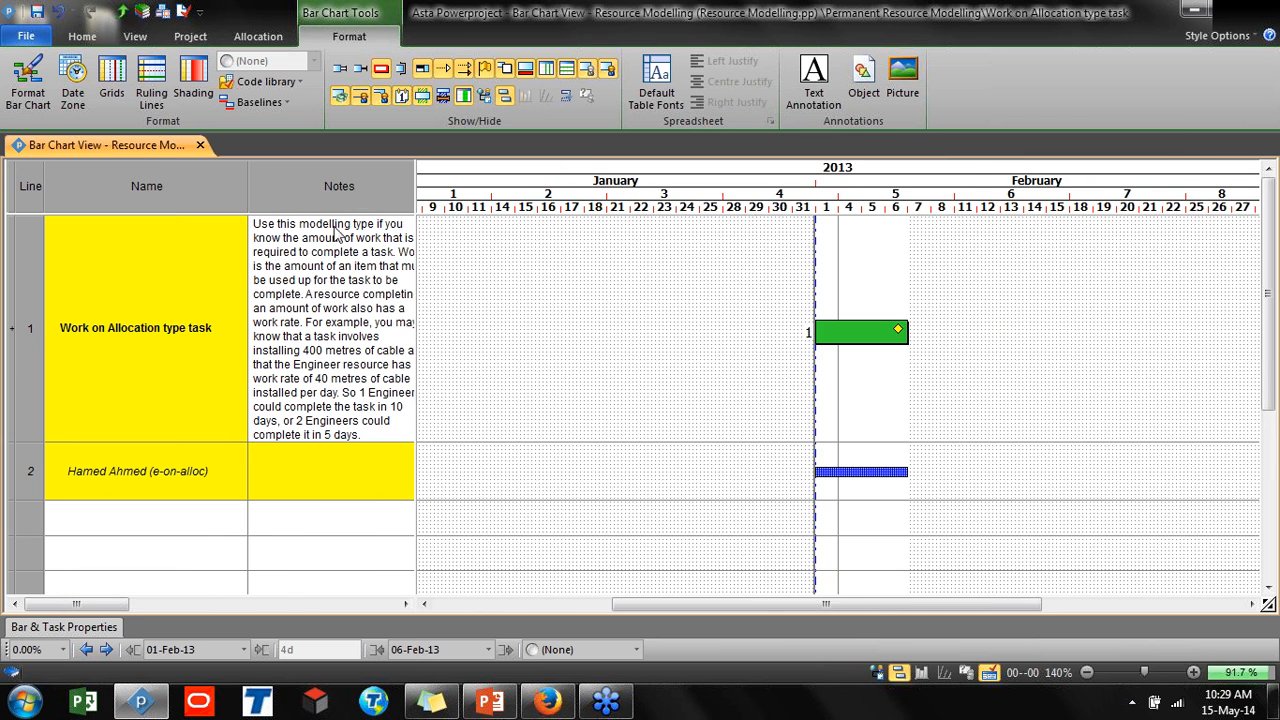
left_click_drag(415, 185, 1016, 264)
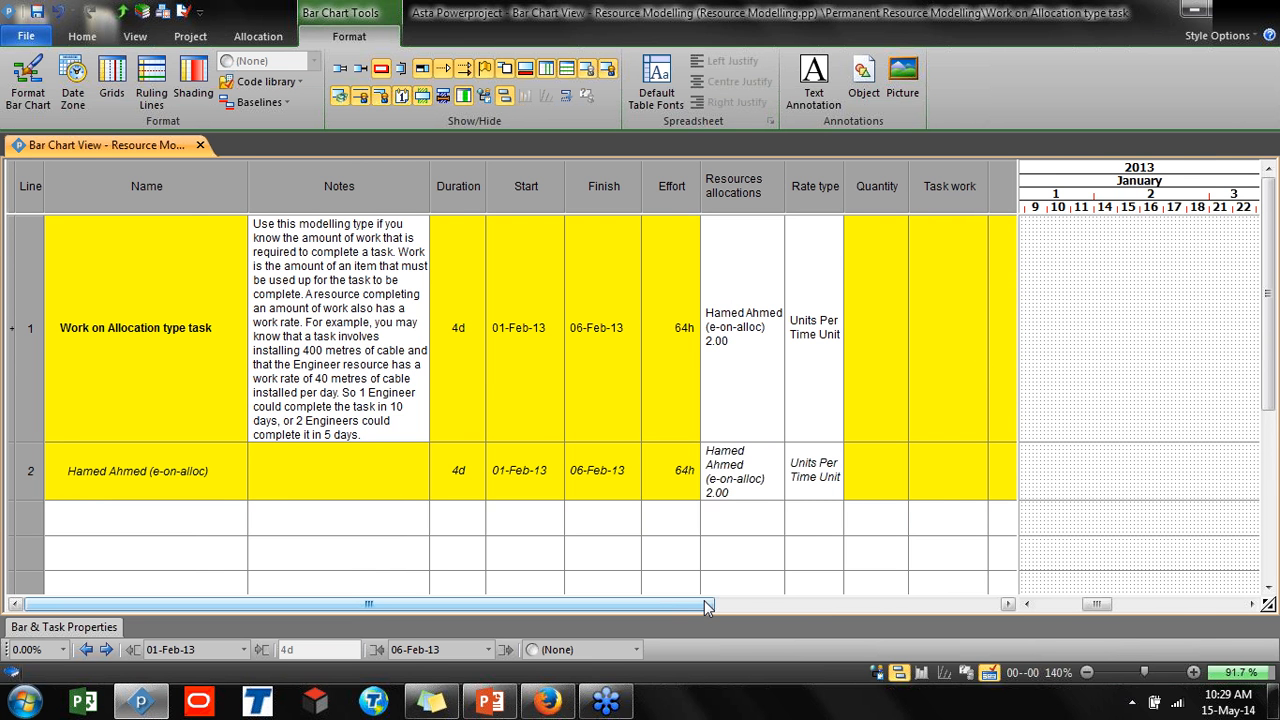
left_click_drag(704, 600, 716, 597)
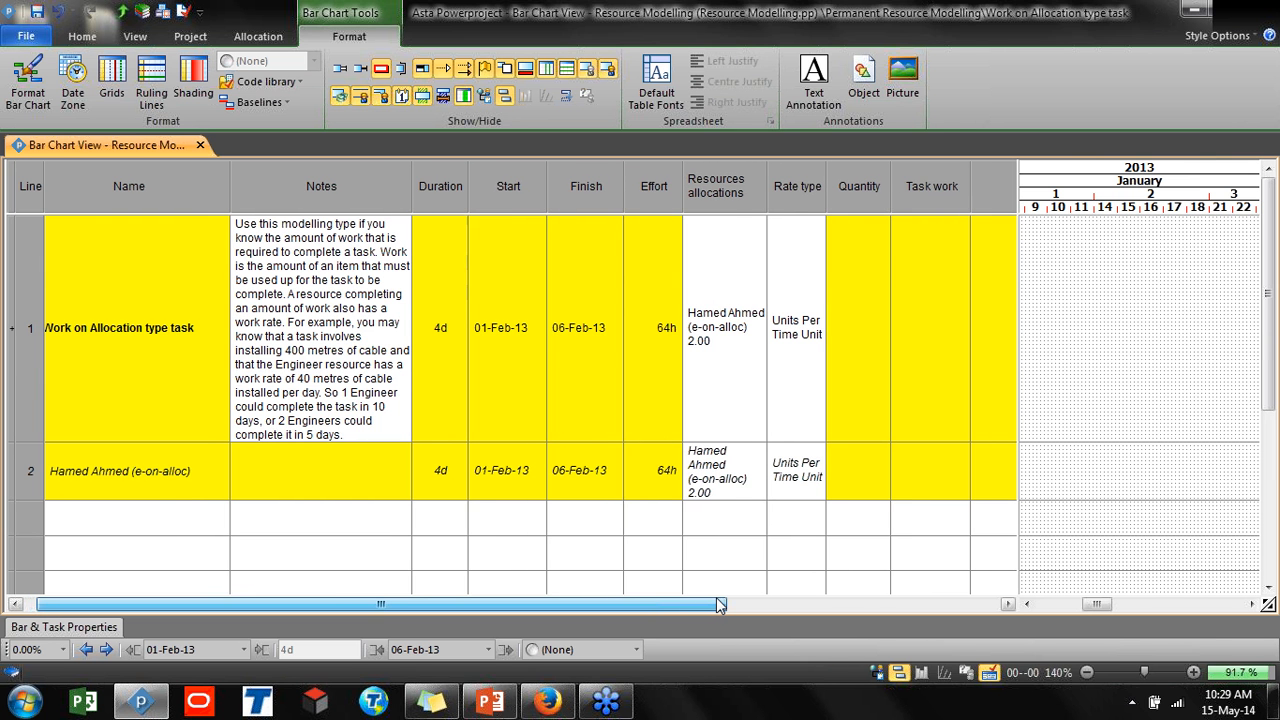
left_click(1007, 604)
left_click(1007, 604)
left_click(1007, 604)
left_click(1007, 604)
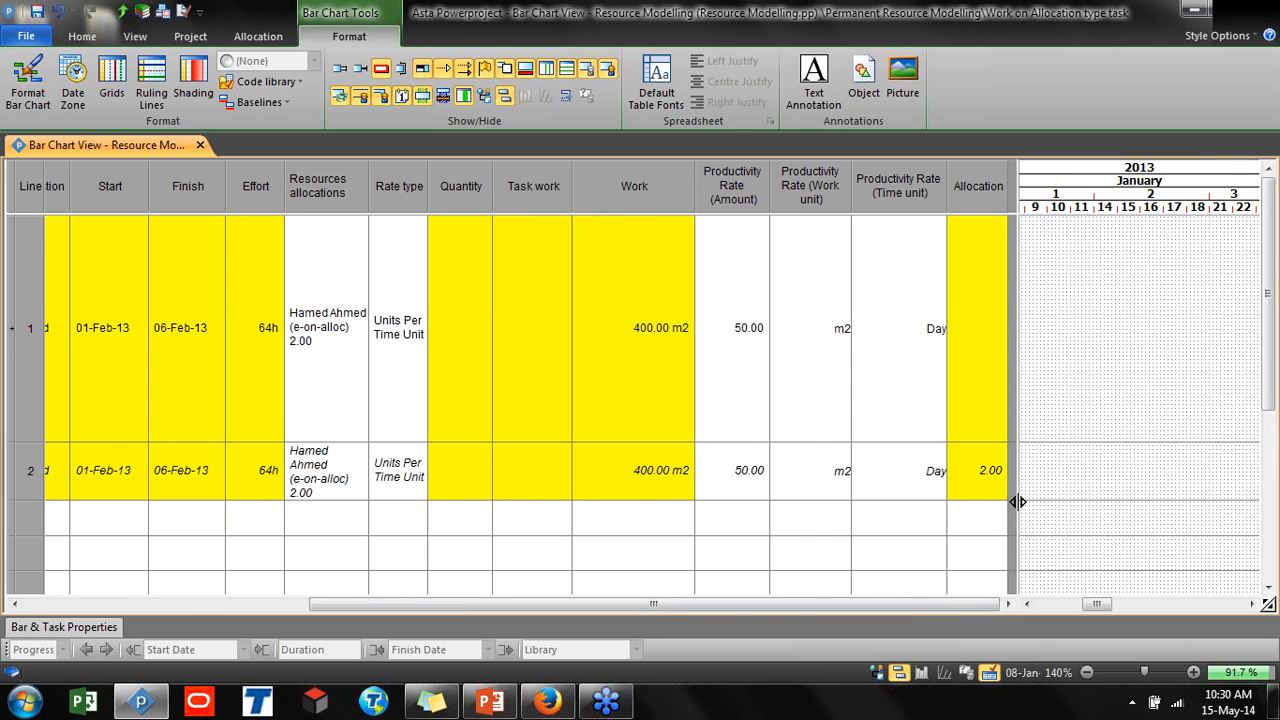
left_click_drag(1012, 486, 801, 487)
left_click_drag(992, 604, 1064, 604)
left_click_drag(631, 604, 328, 624)
left_click_drag(407, 604, 740, 600)
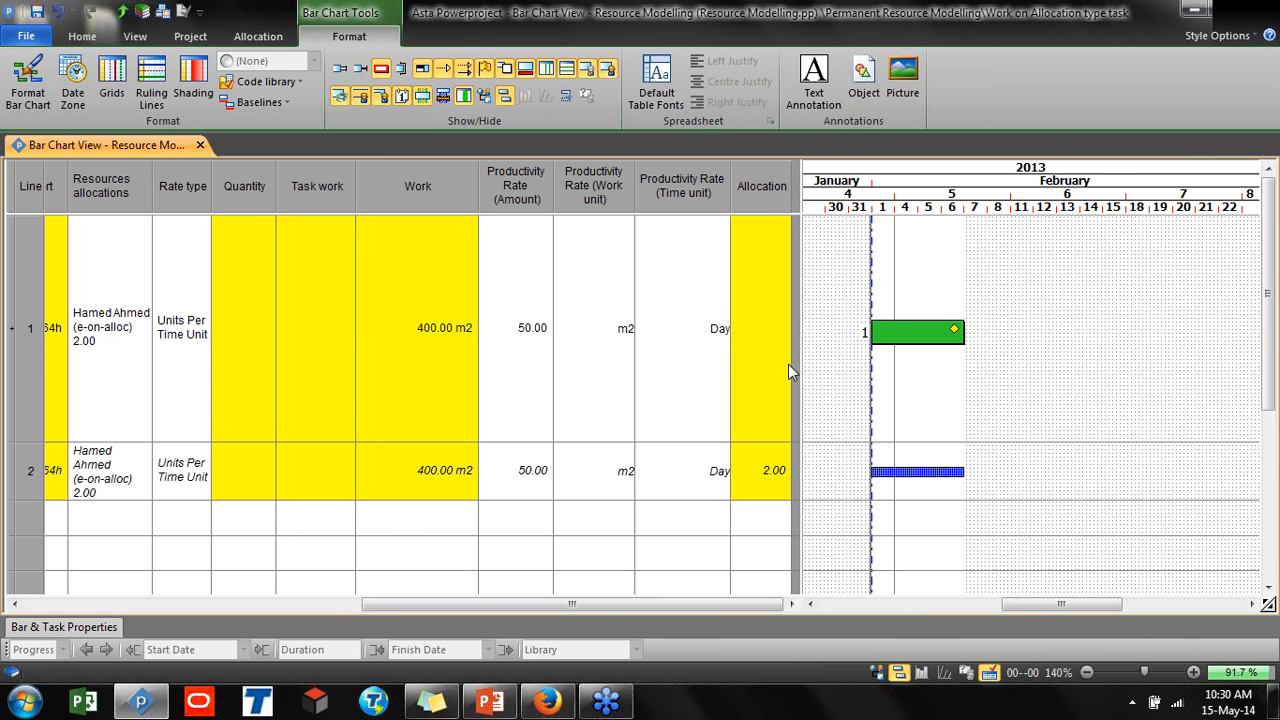
Inspect the allocation's Work On Allocation modelling properties and its productivity rate
left_click(921, 473)
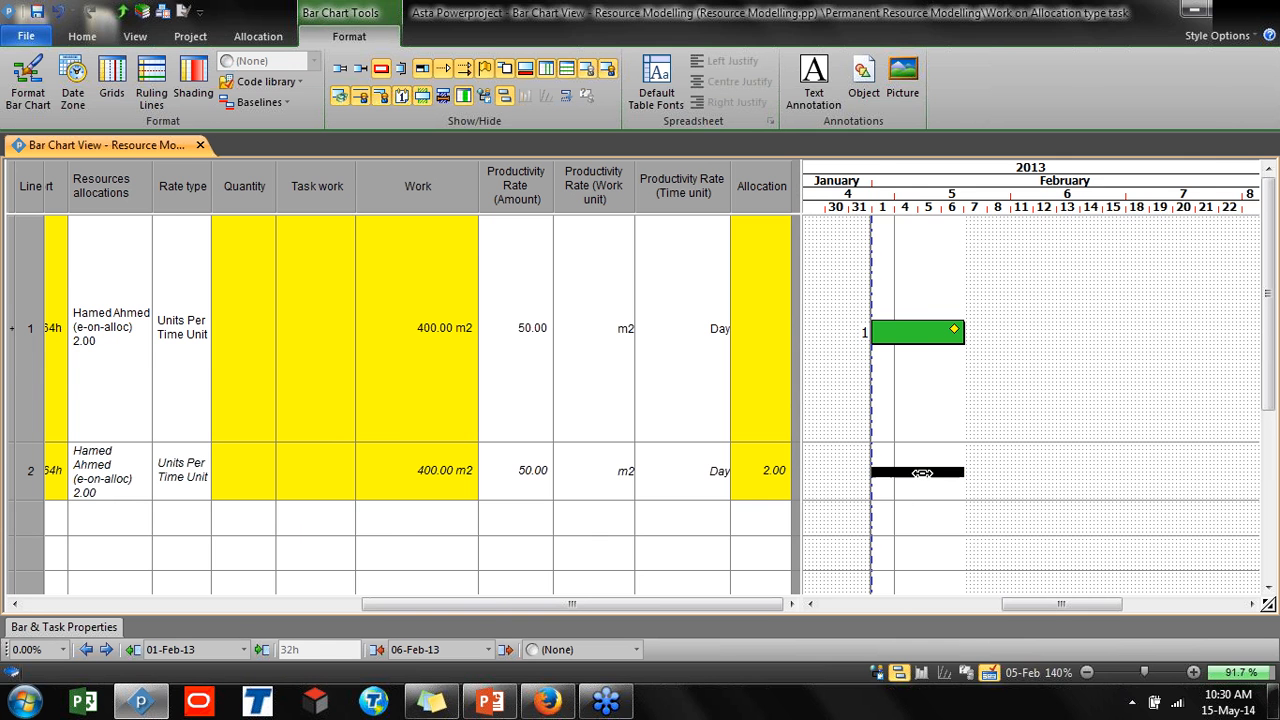
double_click(921, 473)
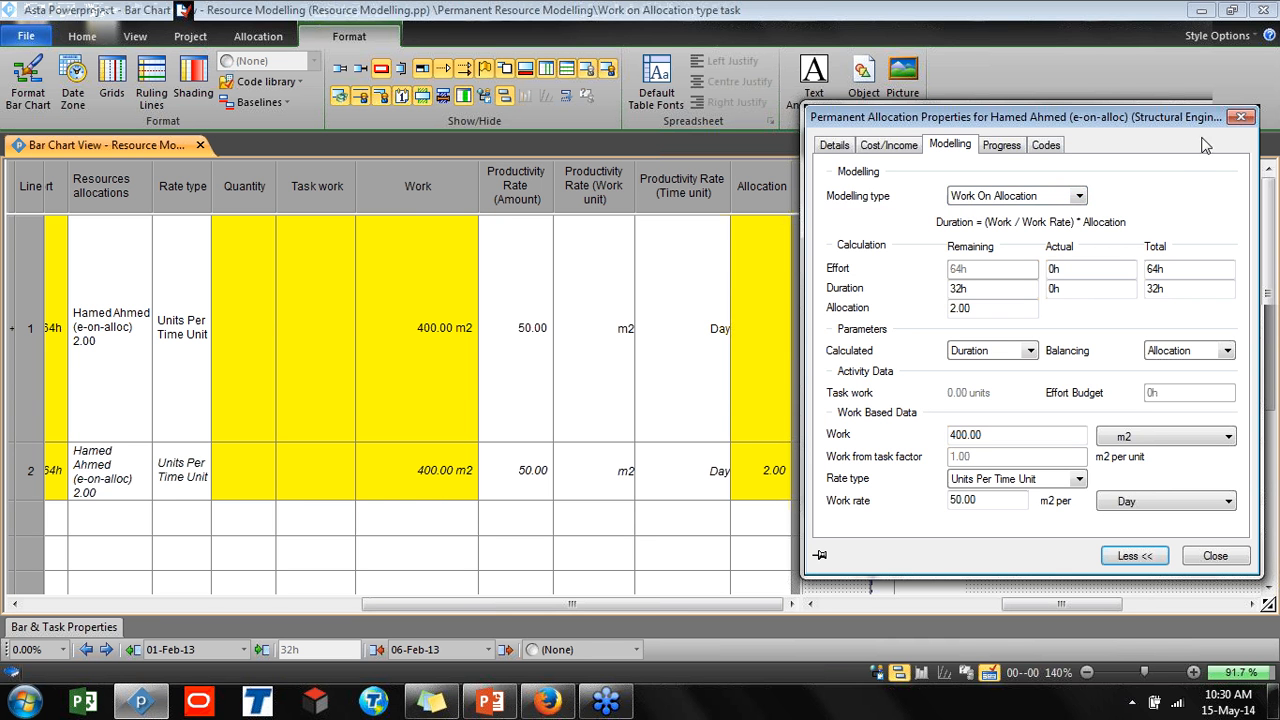
left_click(1240, 117)
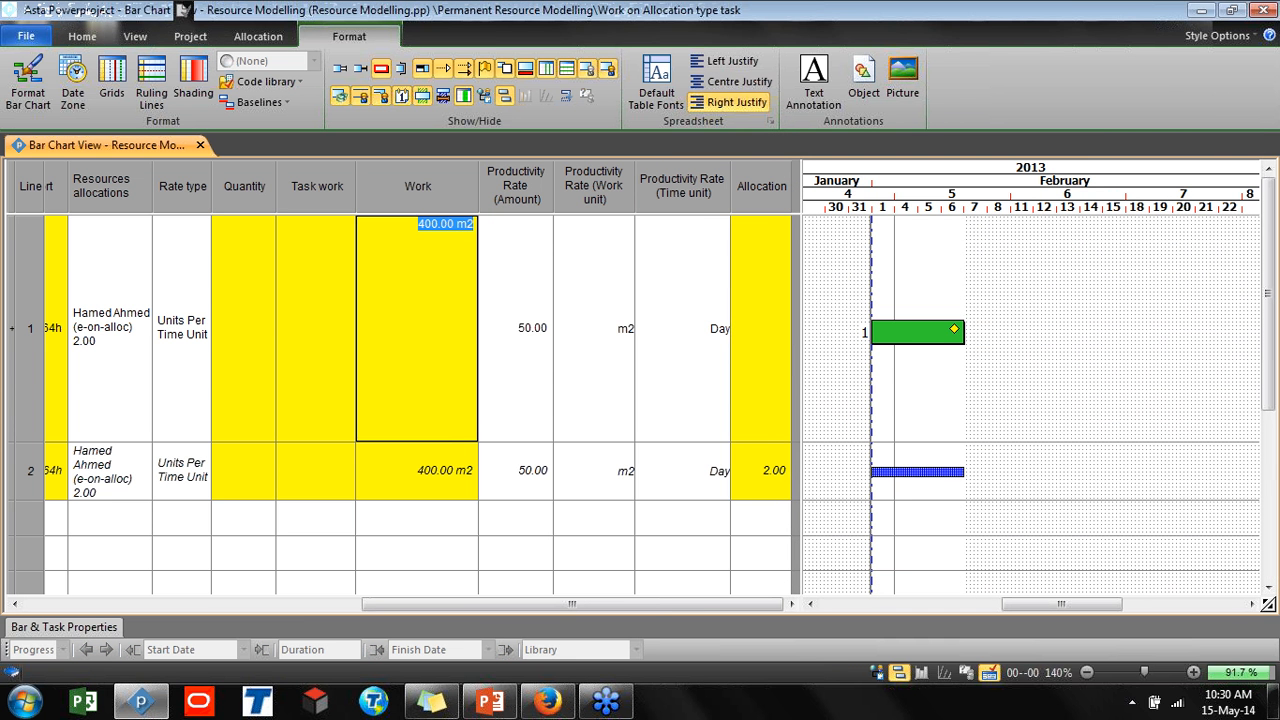
left_click(527, 326)
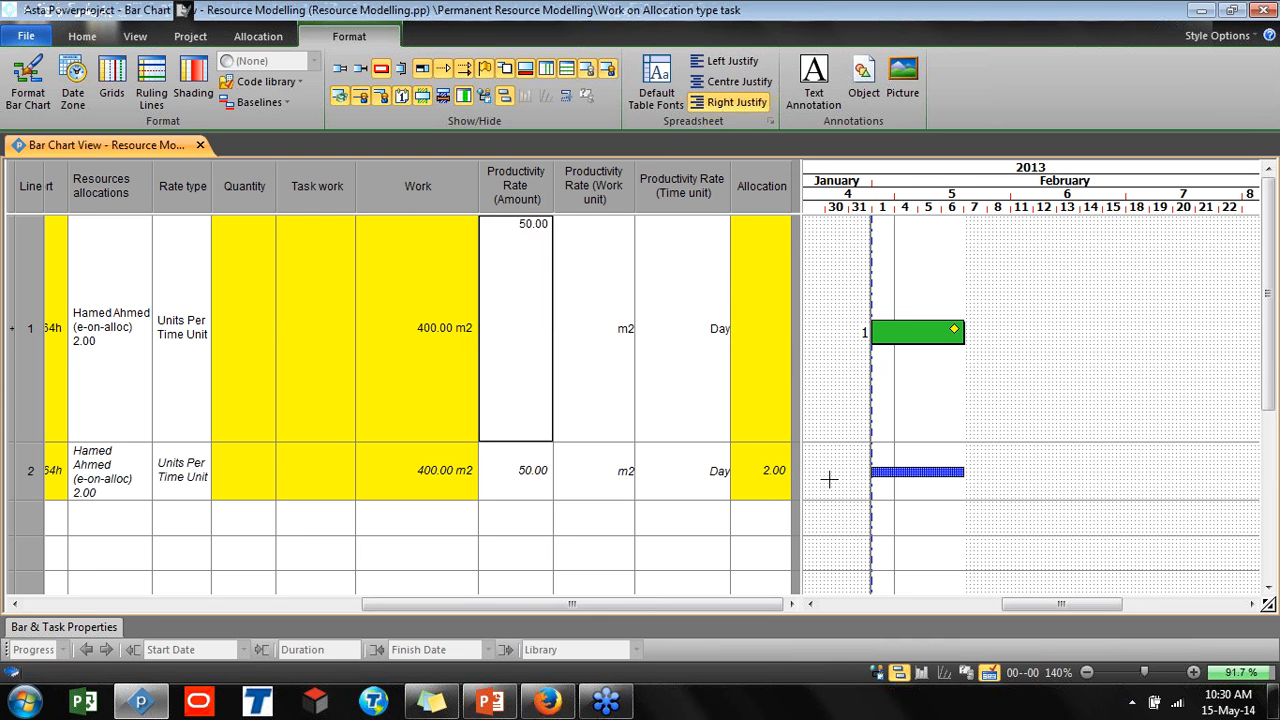
left_click(908, 475)
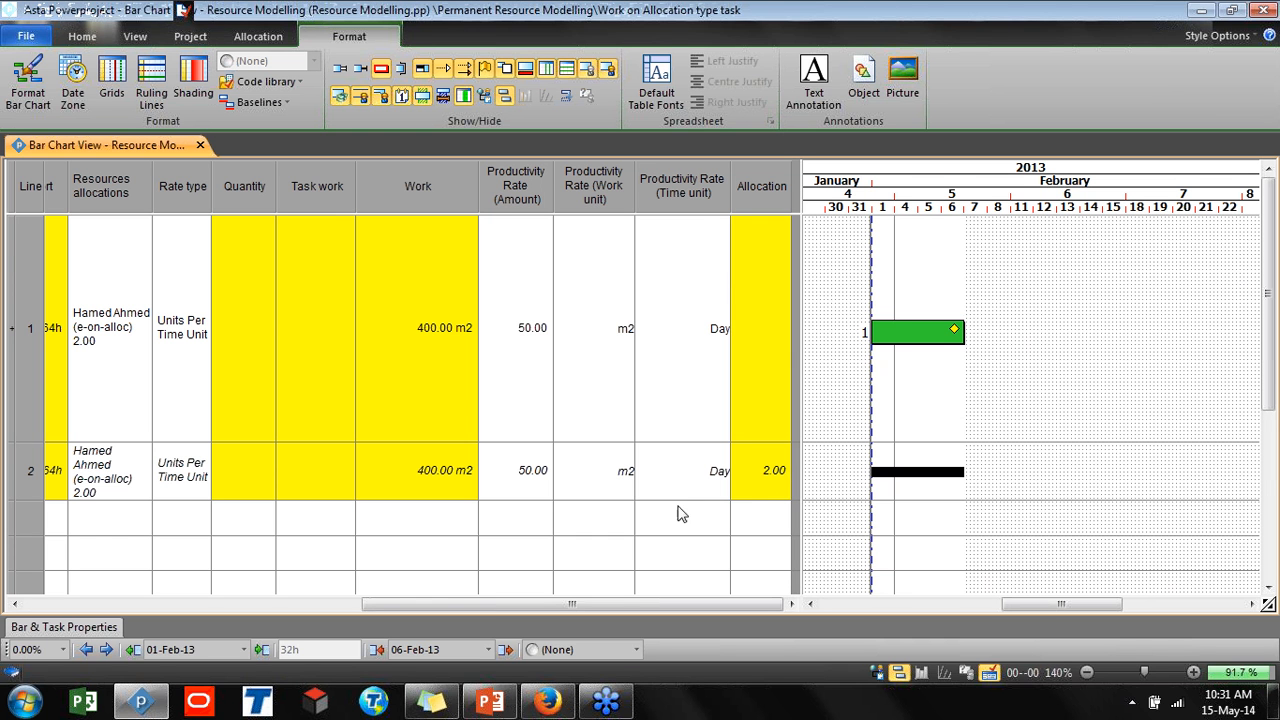
Set the allocation to 1
left_click(750, 490)
type("1")
key("Return")
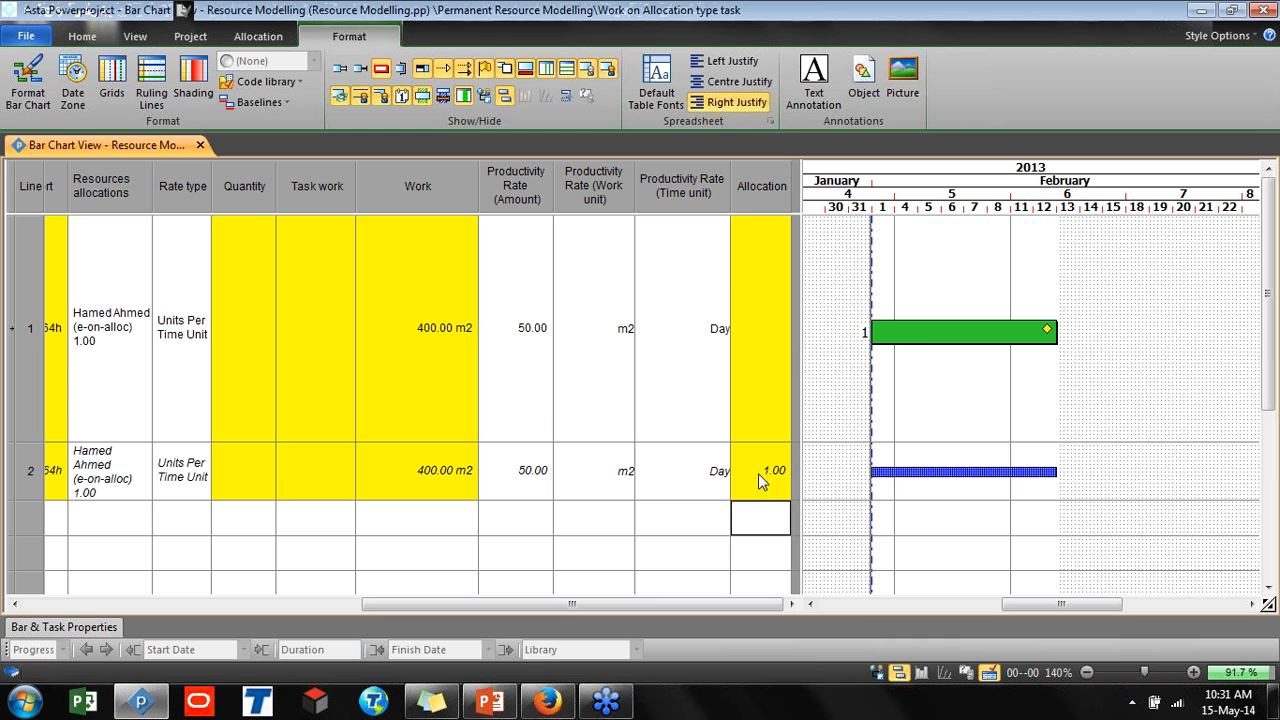
left_click(919, 341)
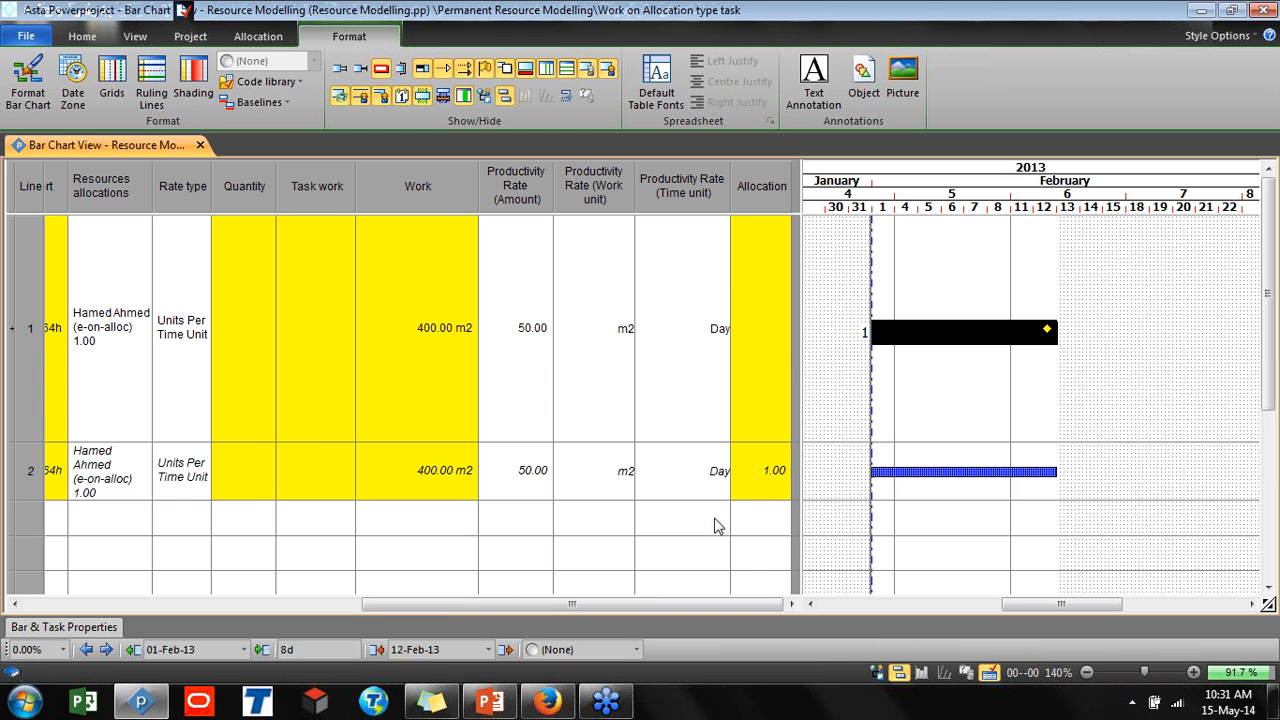
Set the allocation to 2
left_click(762, 488)
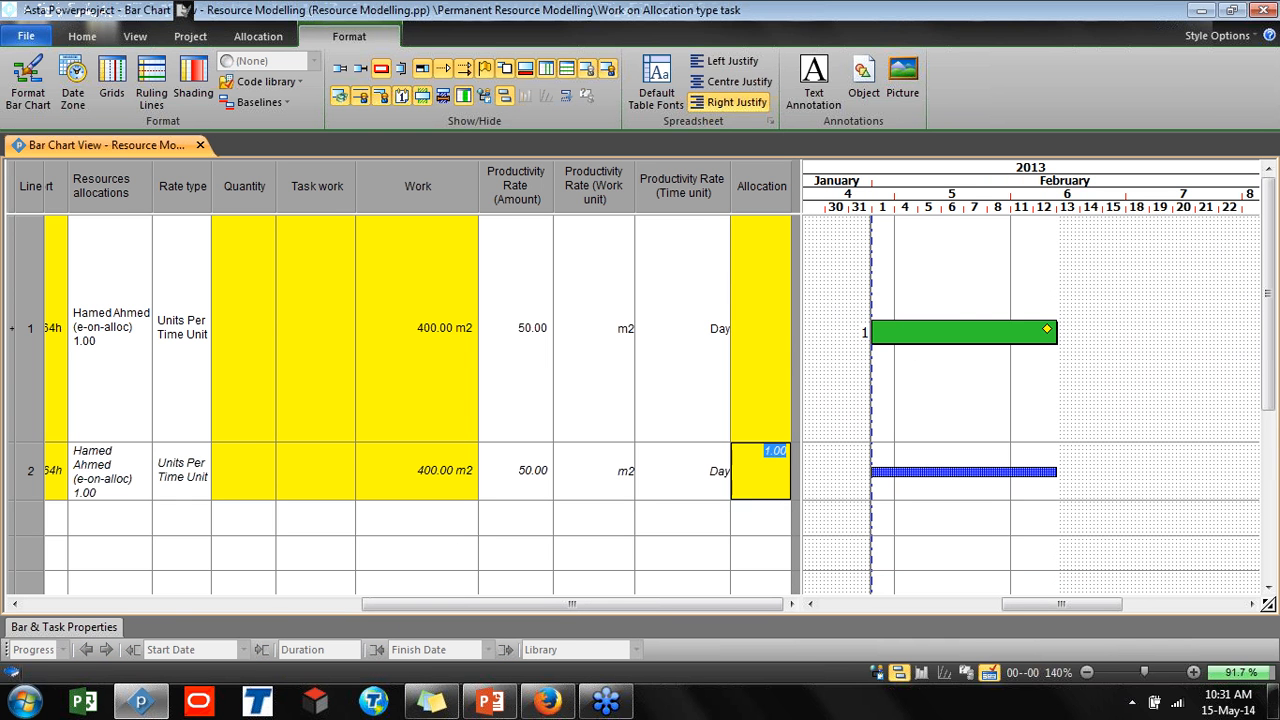
type("2")
key("Return")
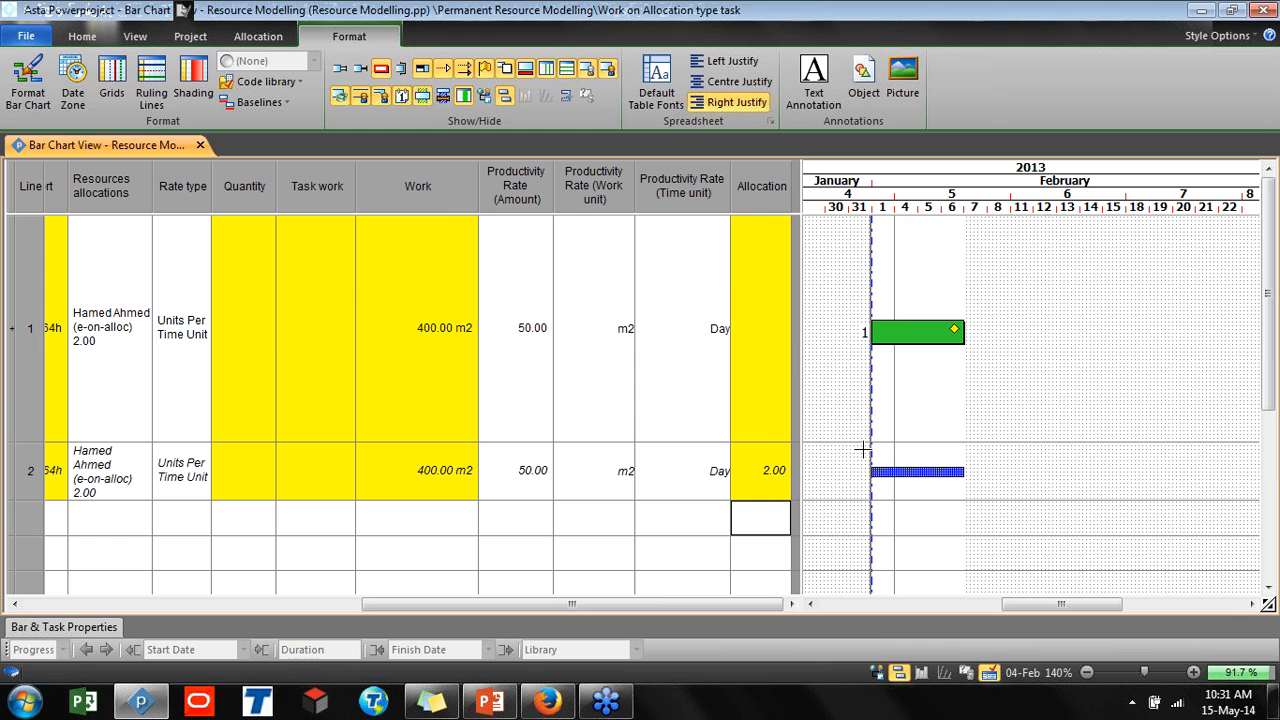
Set the task's work to 800 m2
left_click(430, 335)
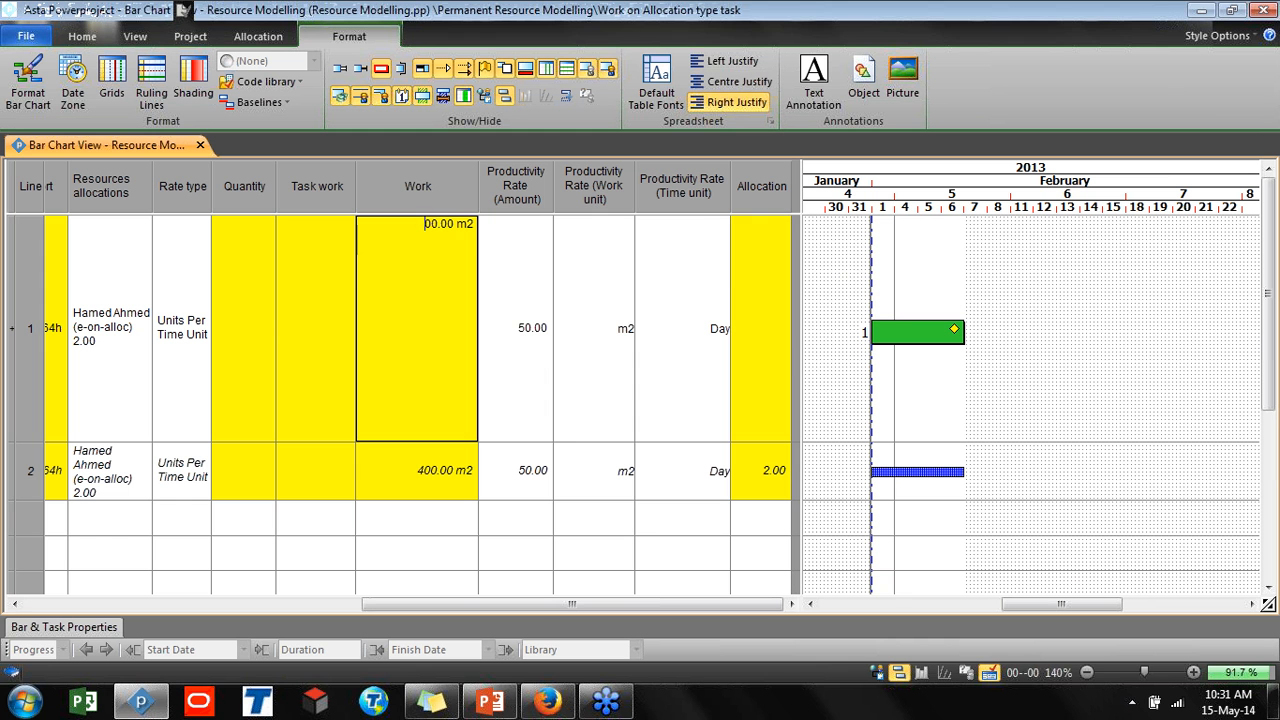
type("8")
key("Return")
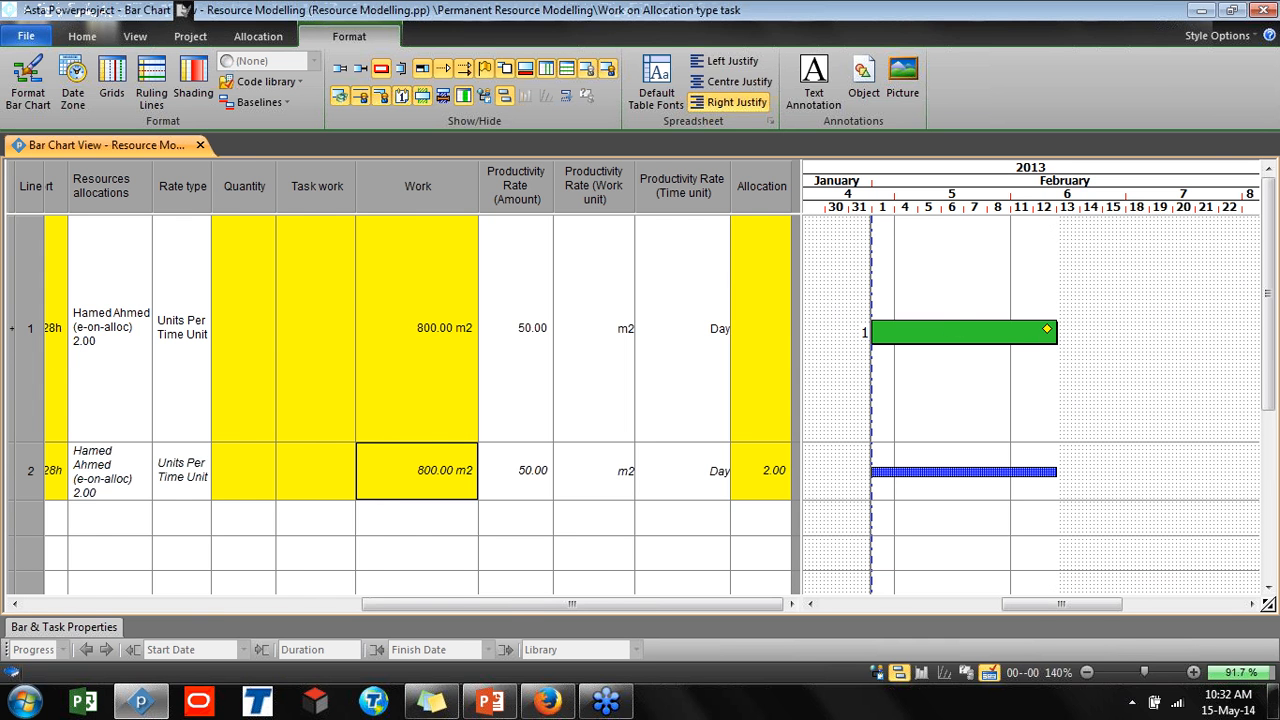
Remove the existing resource allocation from the Work on Allocation type task
left_click_drag(5, 342, 276, 379)
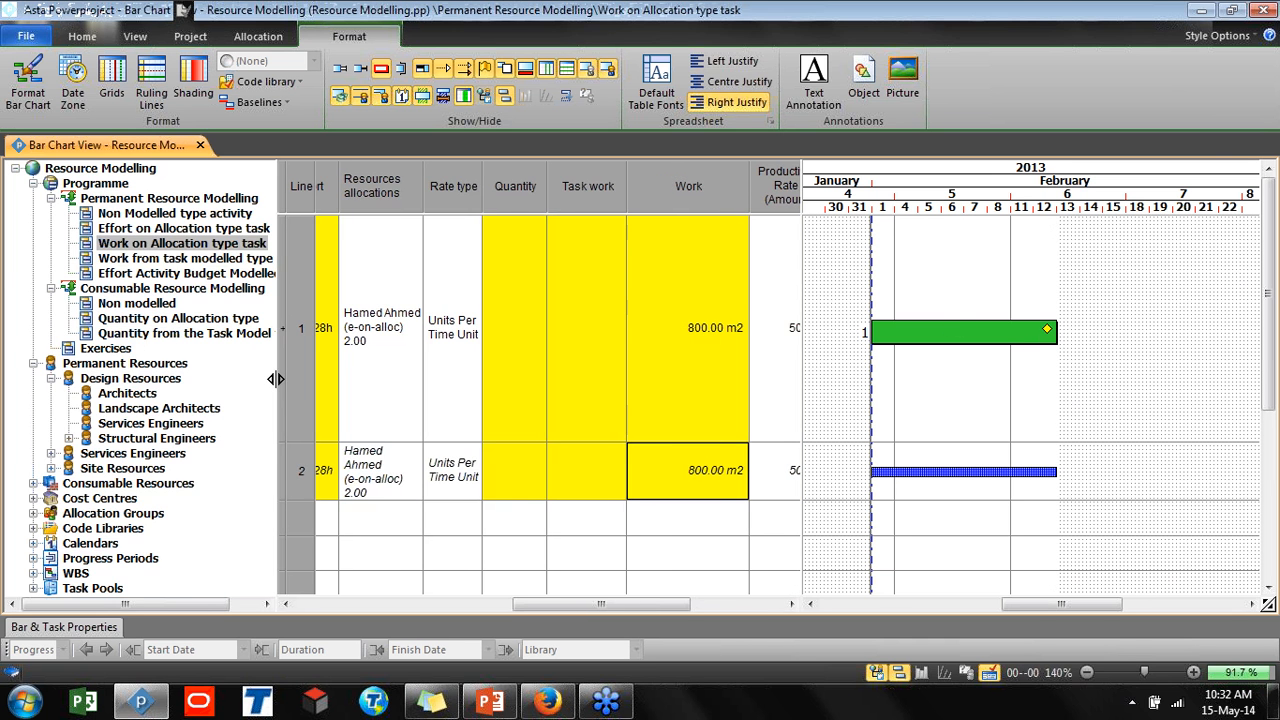
left_click_drag(669, 600, 451, 603)
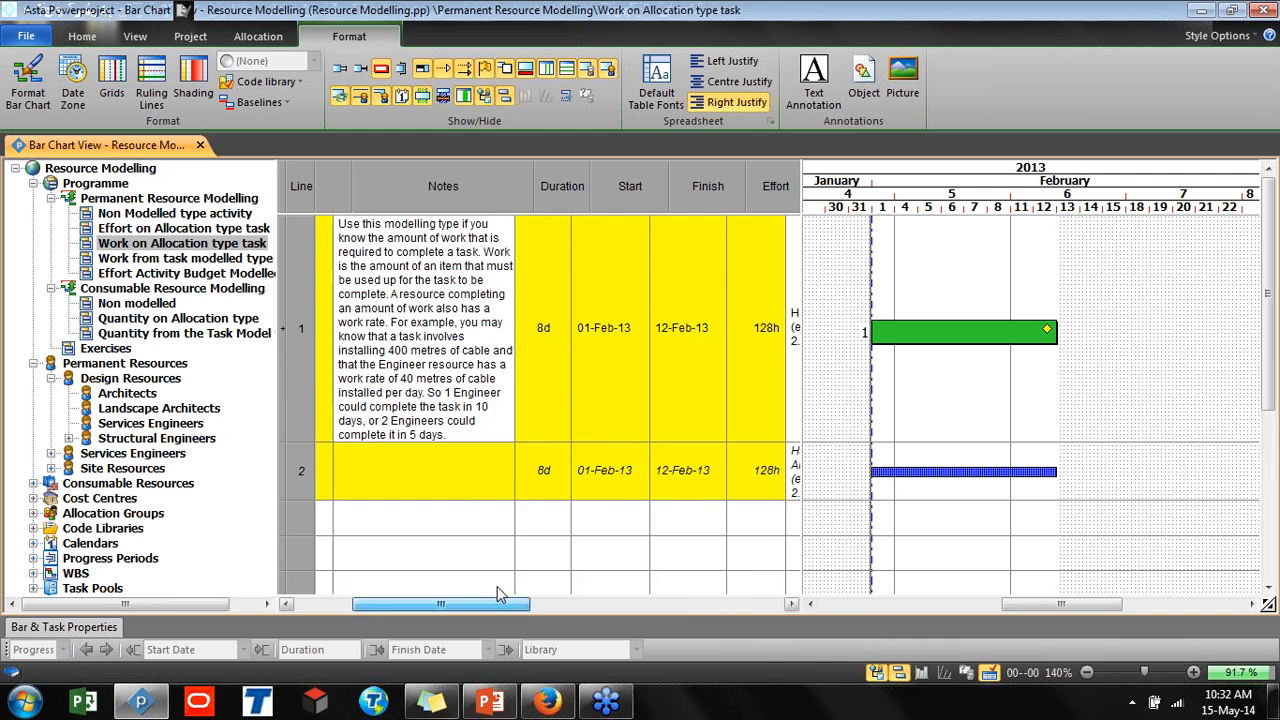
left_click(303, 472)
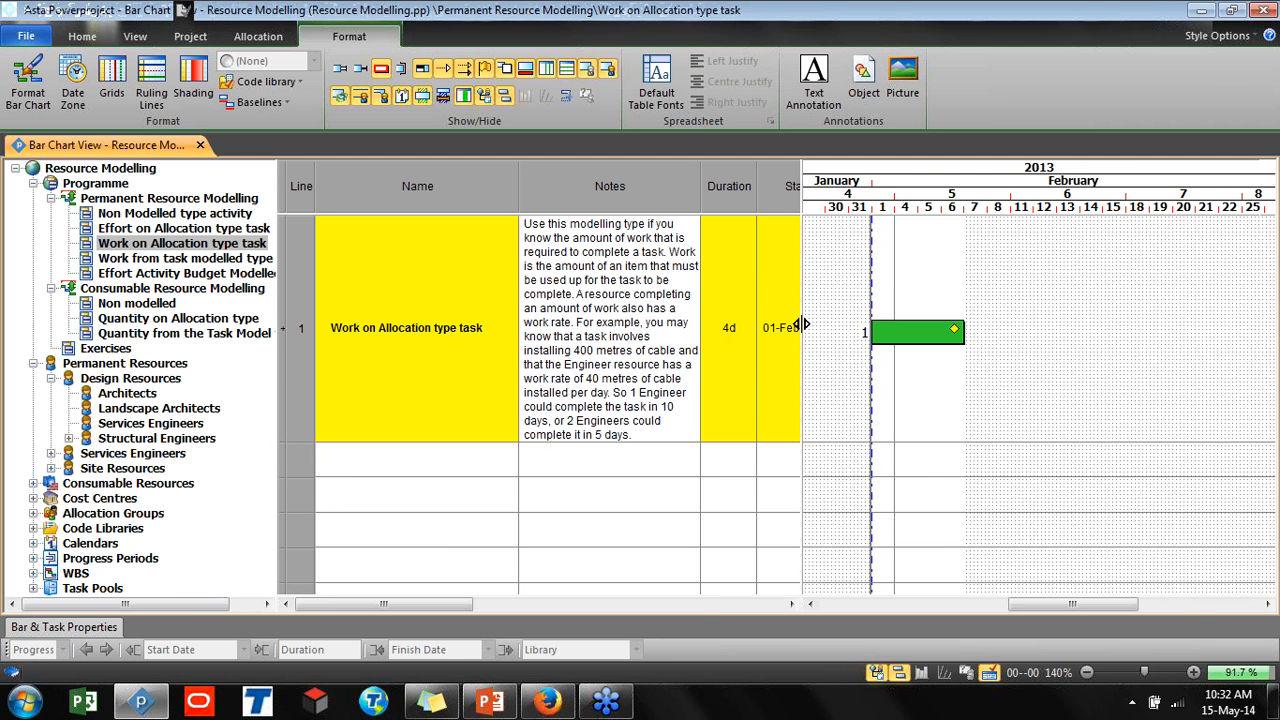
left_click_drag(801, 400, 1070, 408)
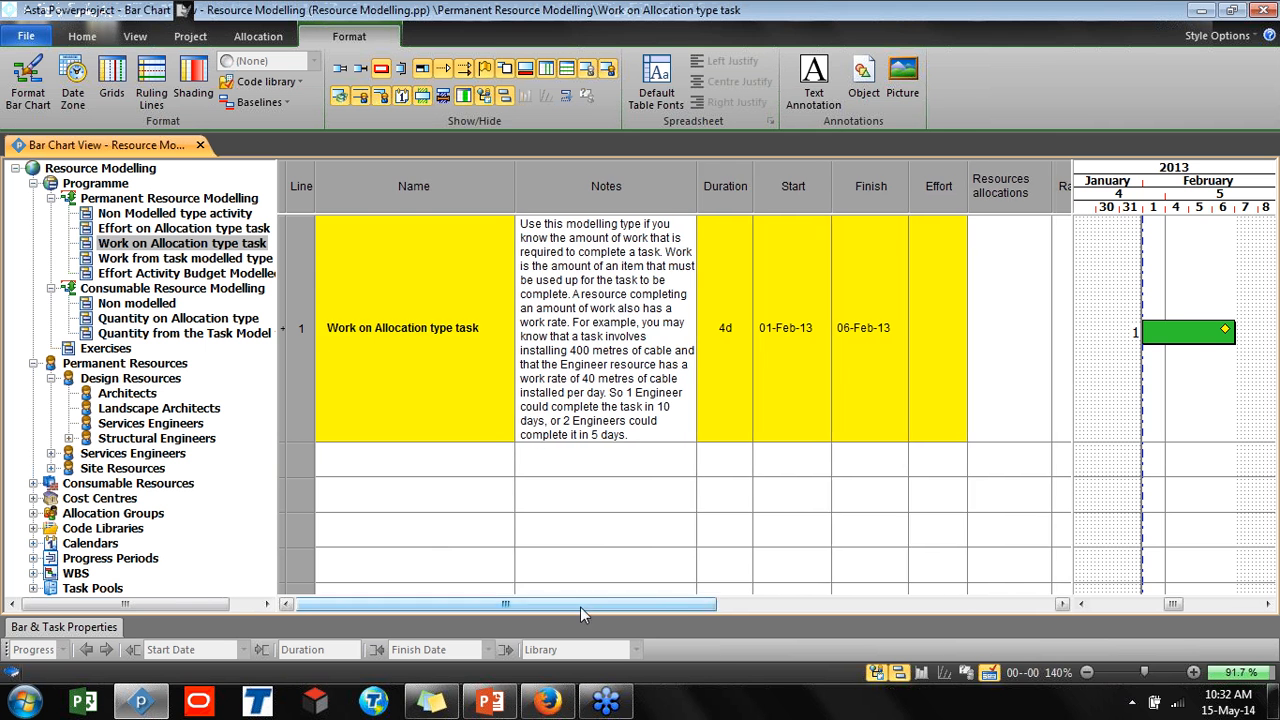
left_click_drag(580, 605, 527, 571)
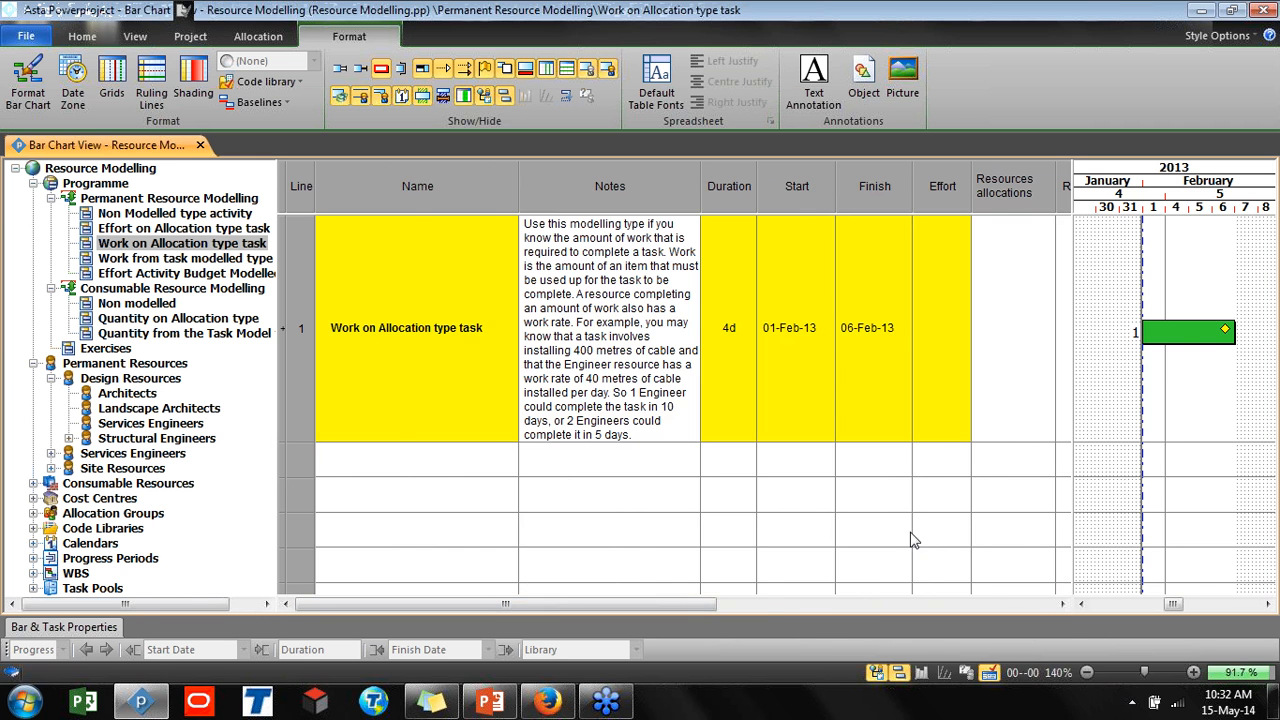
left_click_drag(716, 604, 1058, 609)
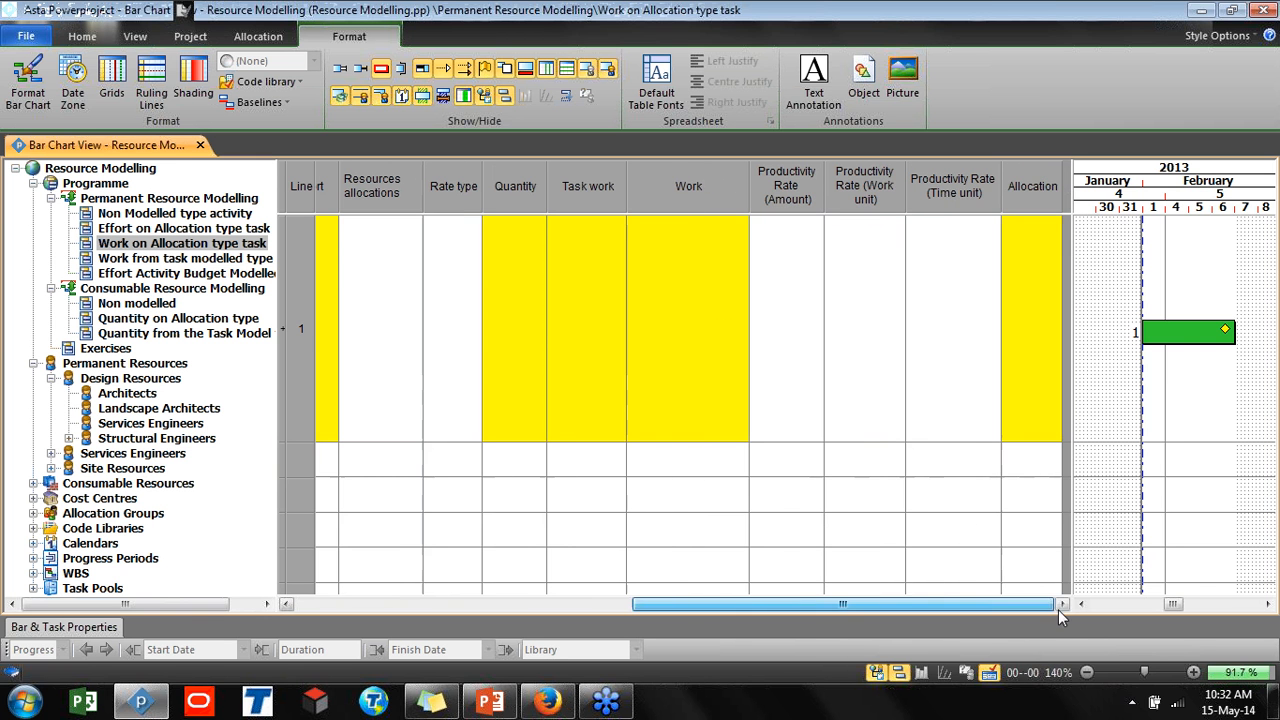
left_click(677, 371)
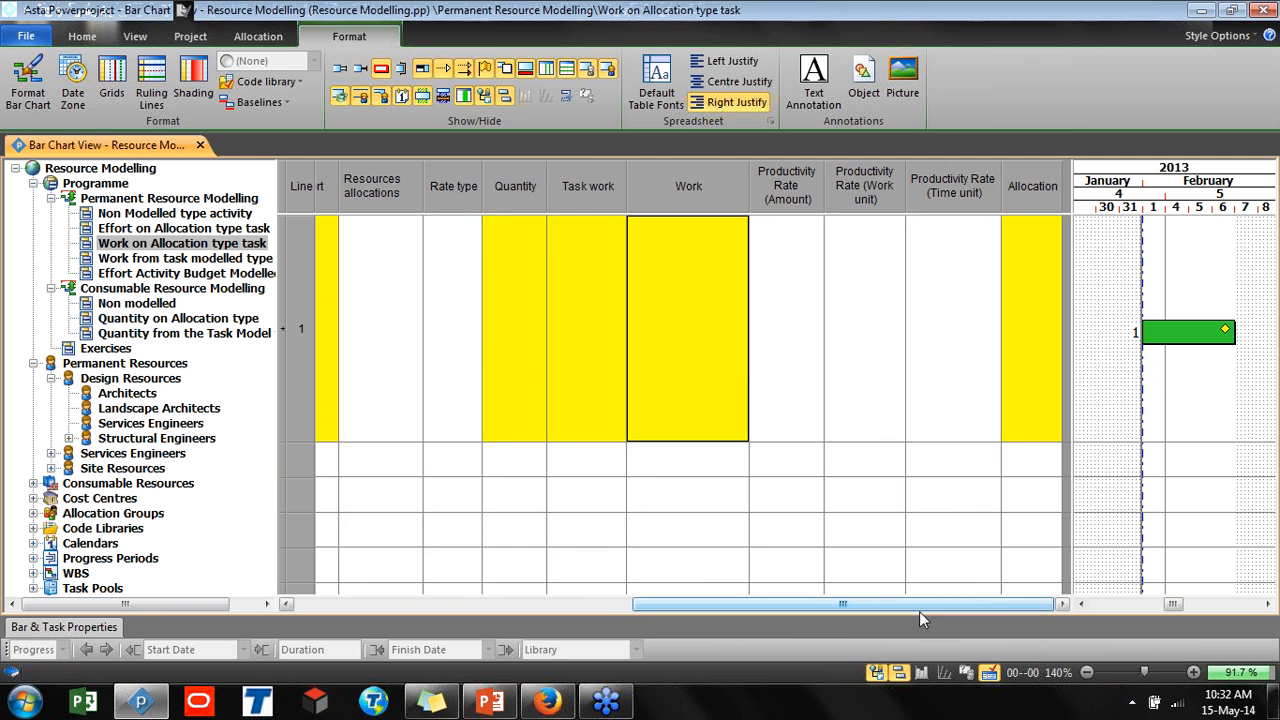
left_click_drag(919, 611, 600, 598)
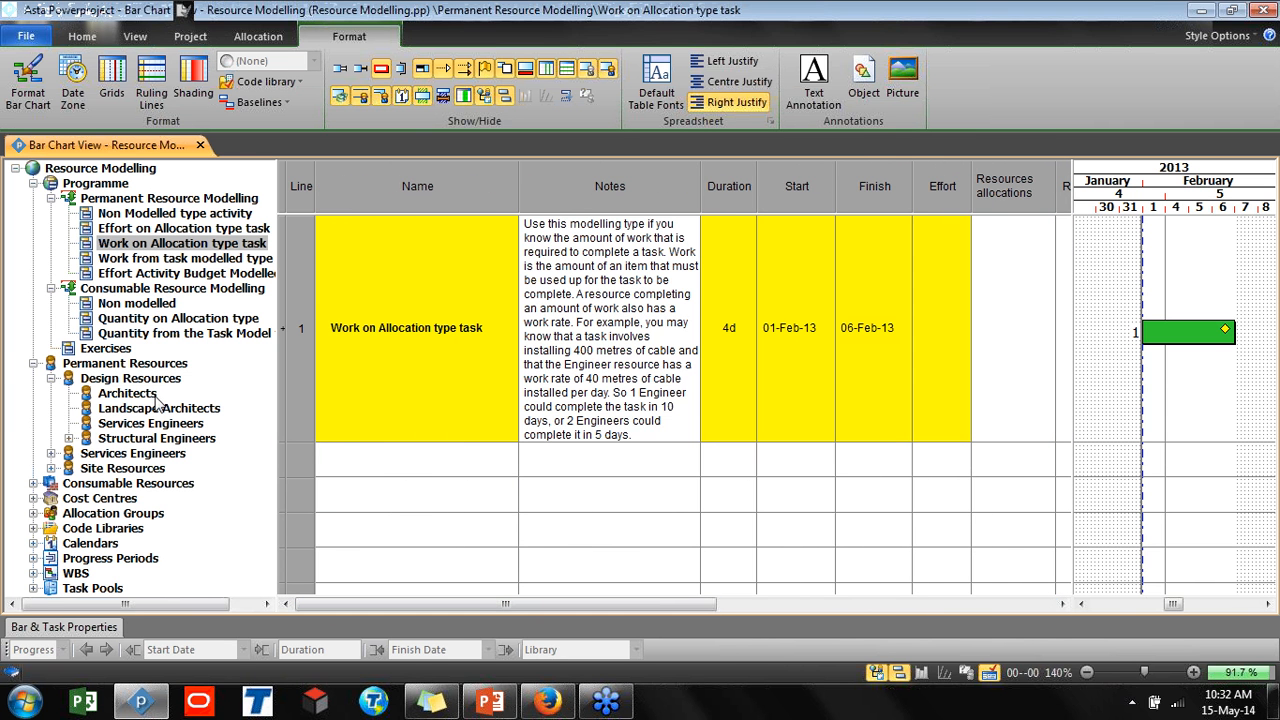
Open the Architects resource properties and set its modelling type to Work On Allocation
left_click(122, 396)
right_click(121, 396)
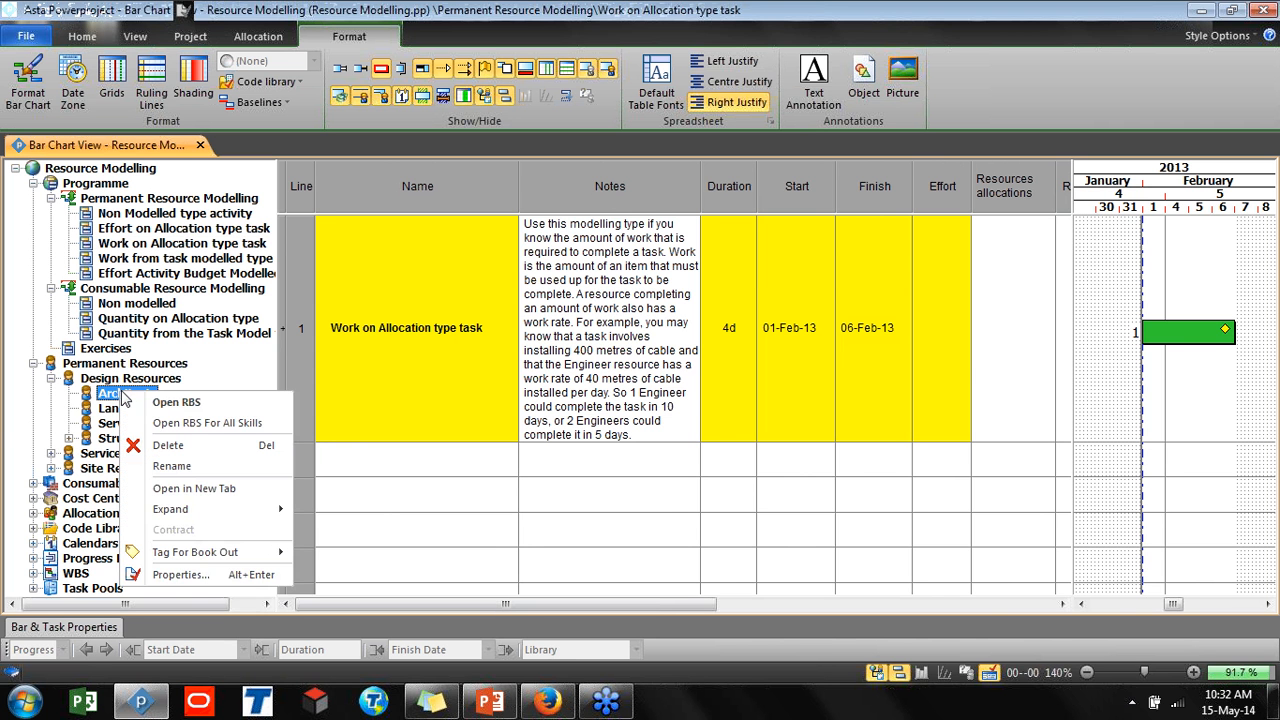
left_click(176, 574)
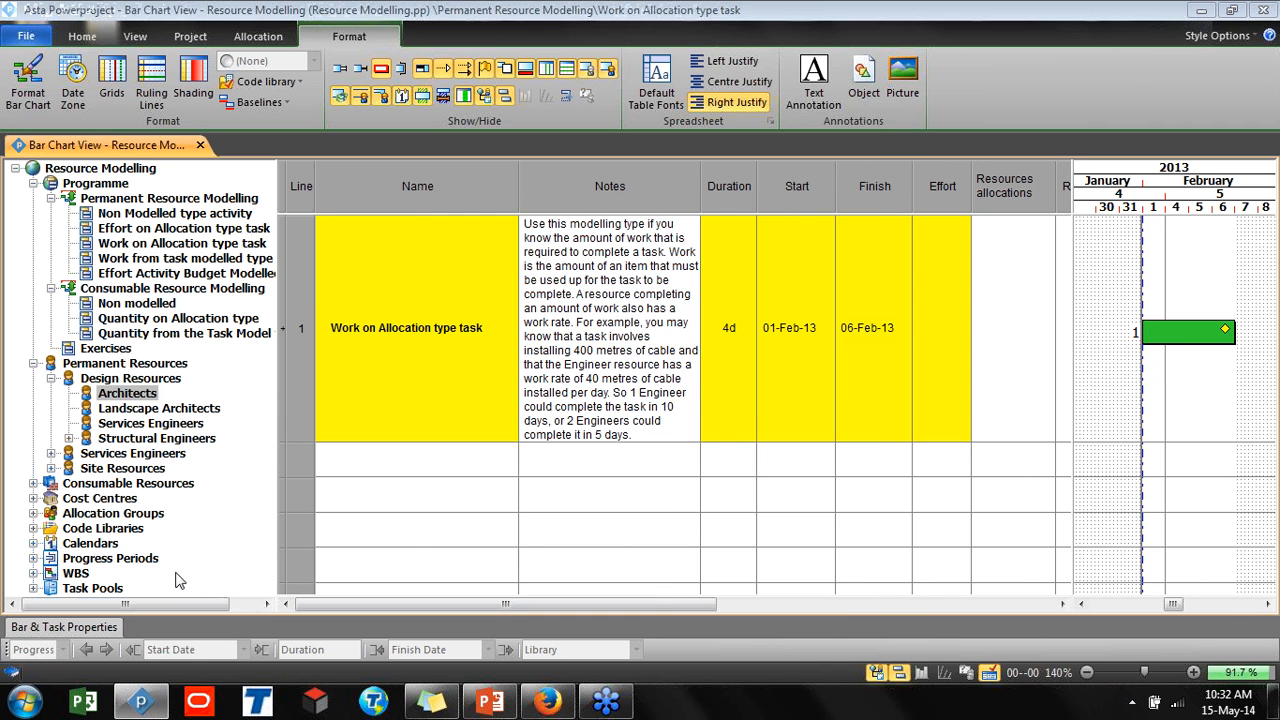
left_click(598, 180)
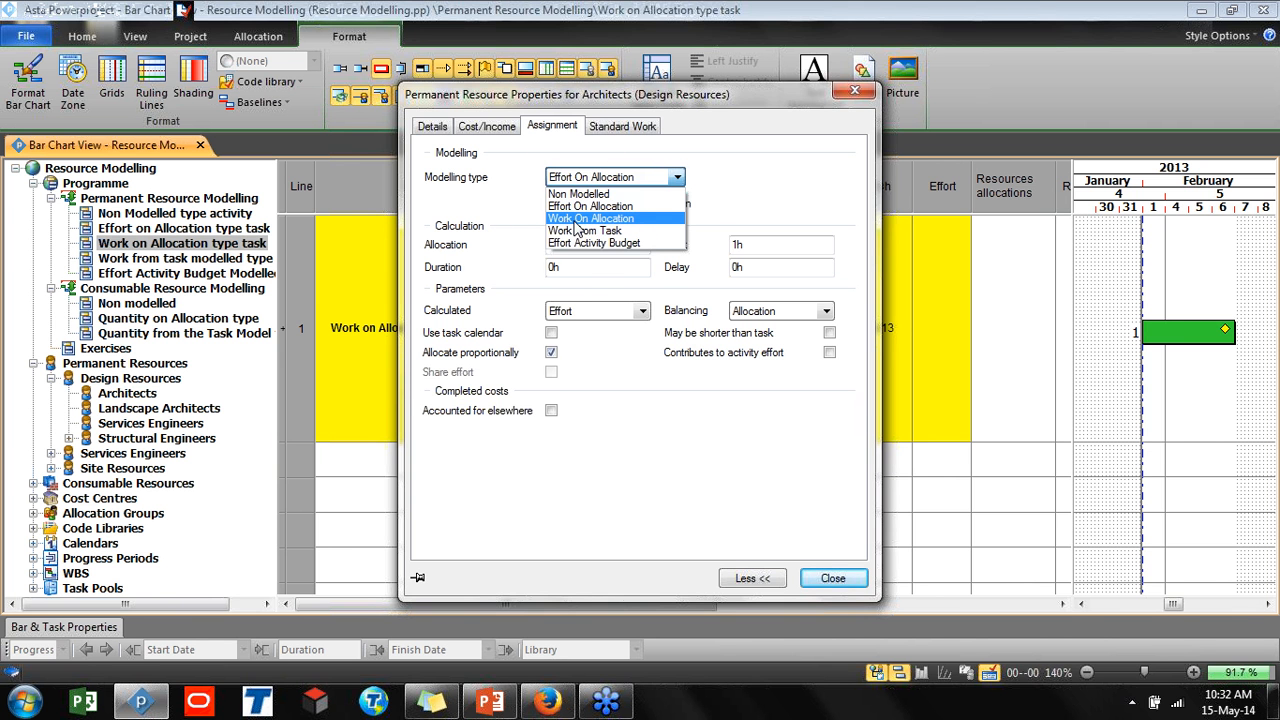
left_click(576, 220)
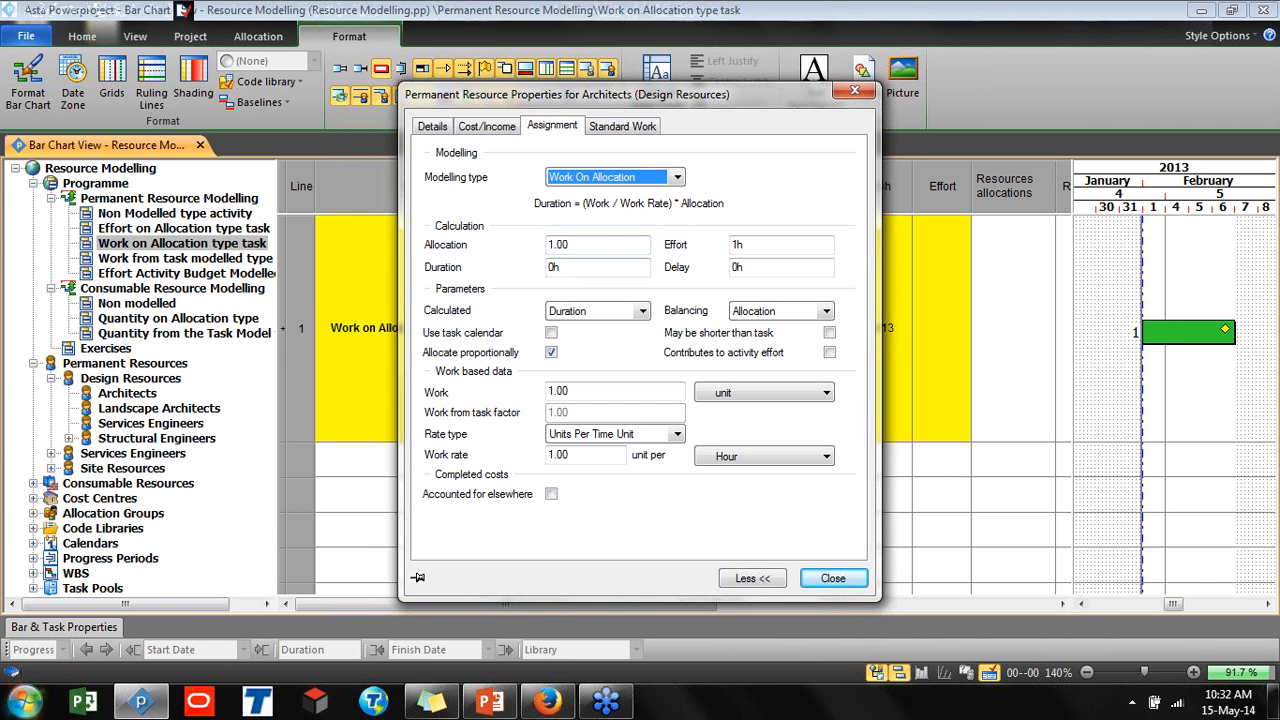
key("super")
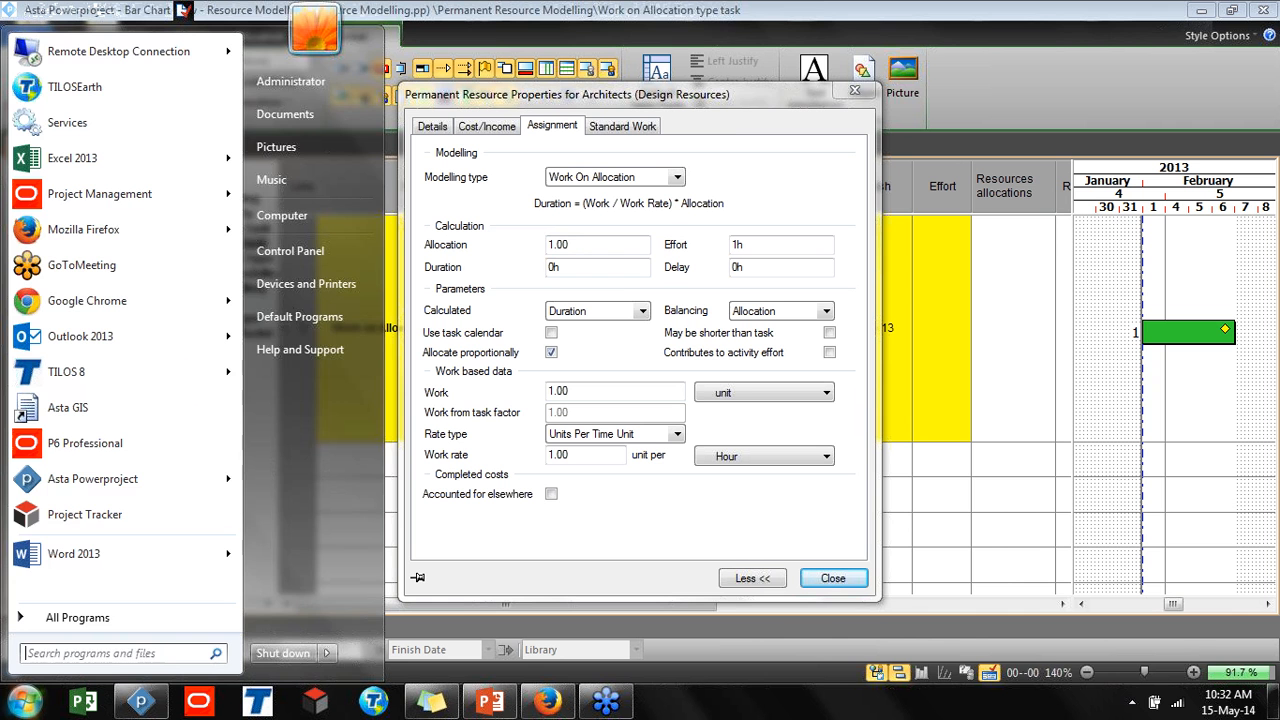
type("not")
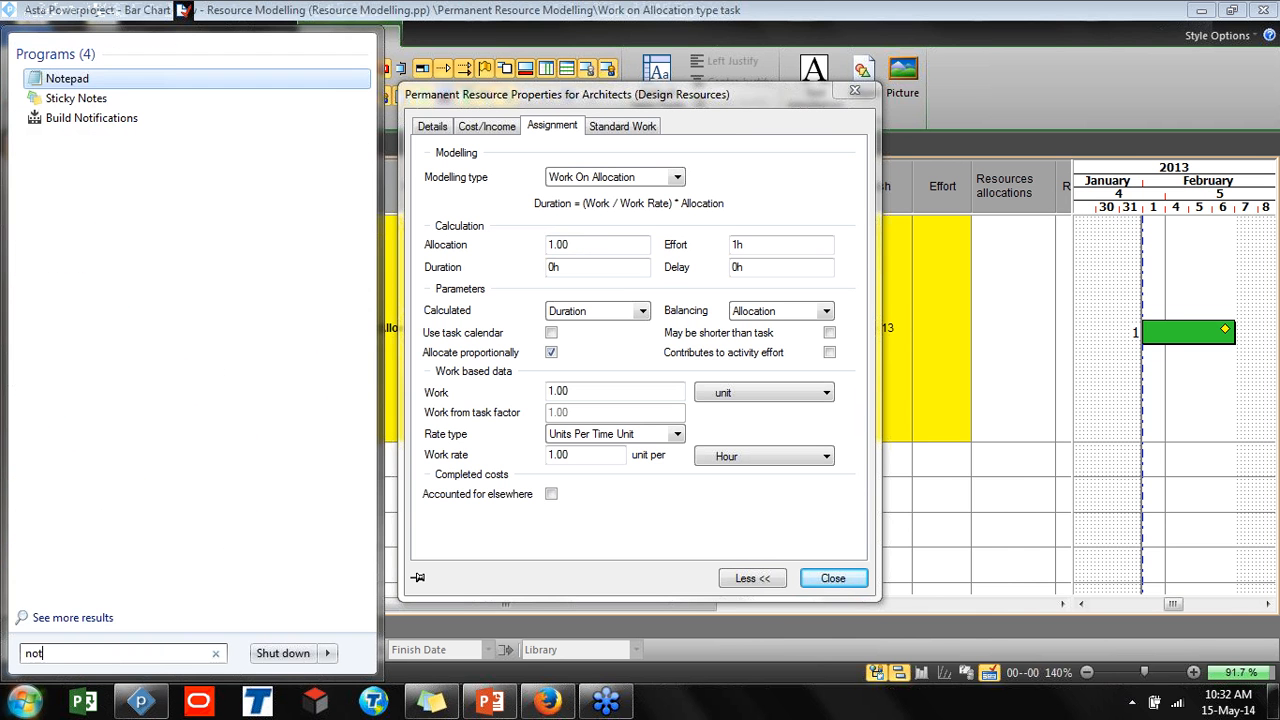
left_click(76, 98)
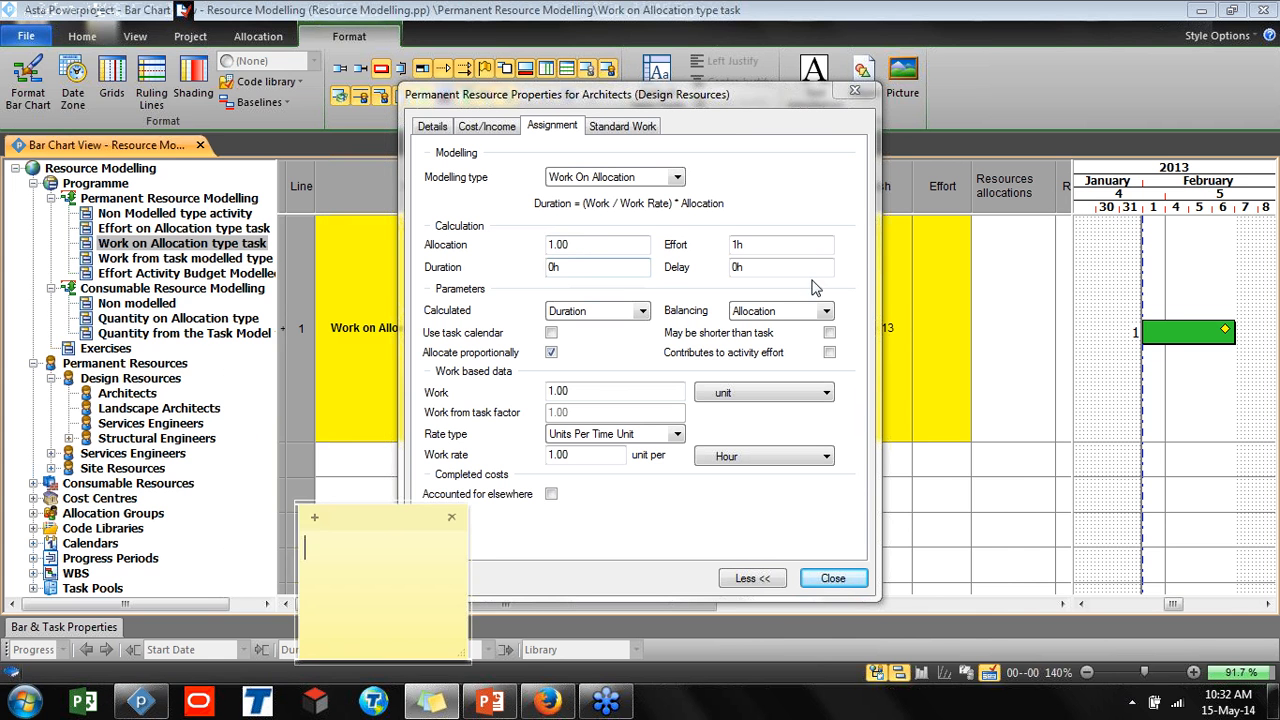
left_click_drag(376, 516, 438, 204)
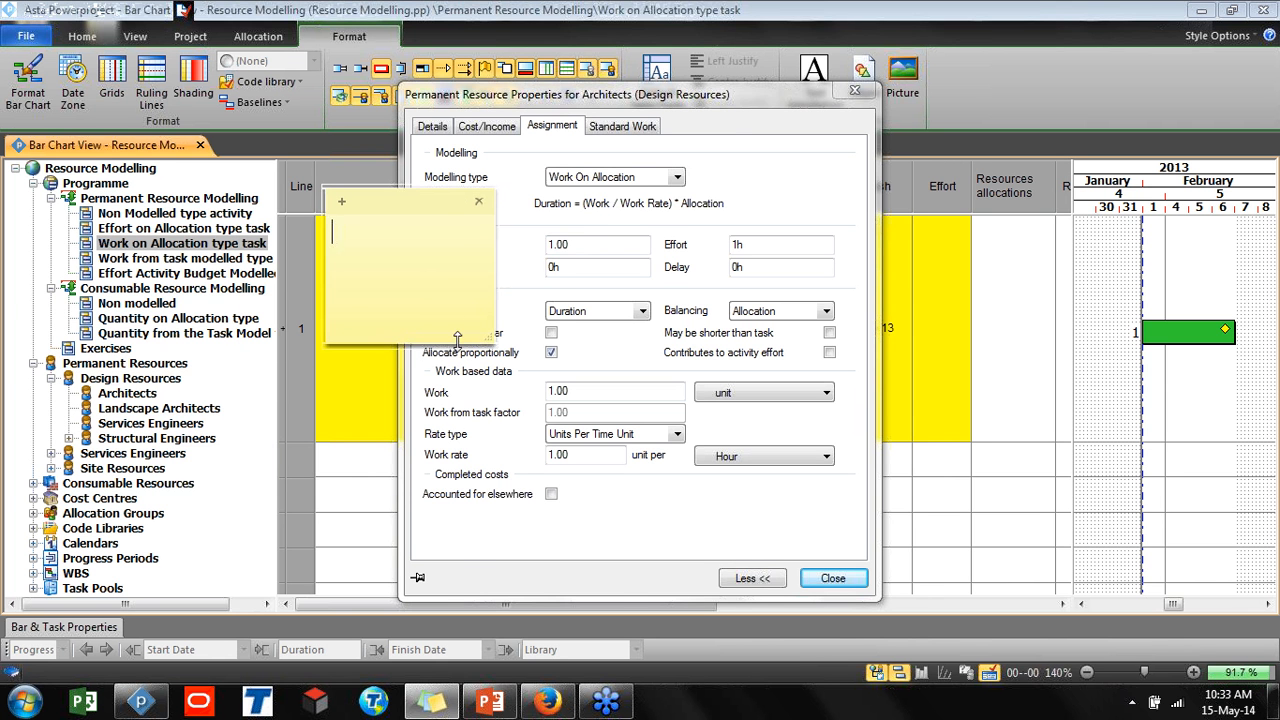
left_click_drag(456, 345, 456, 298)
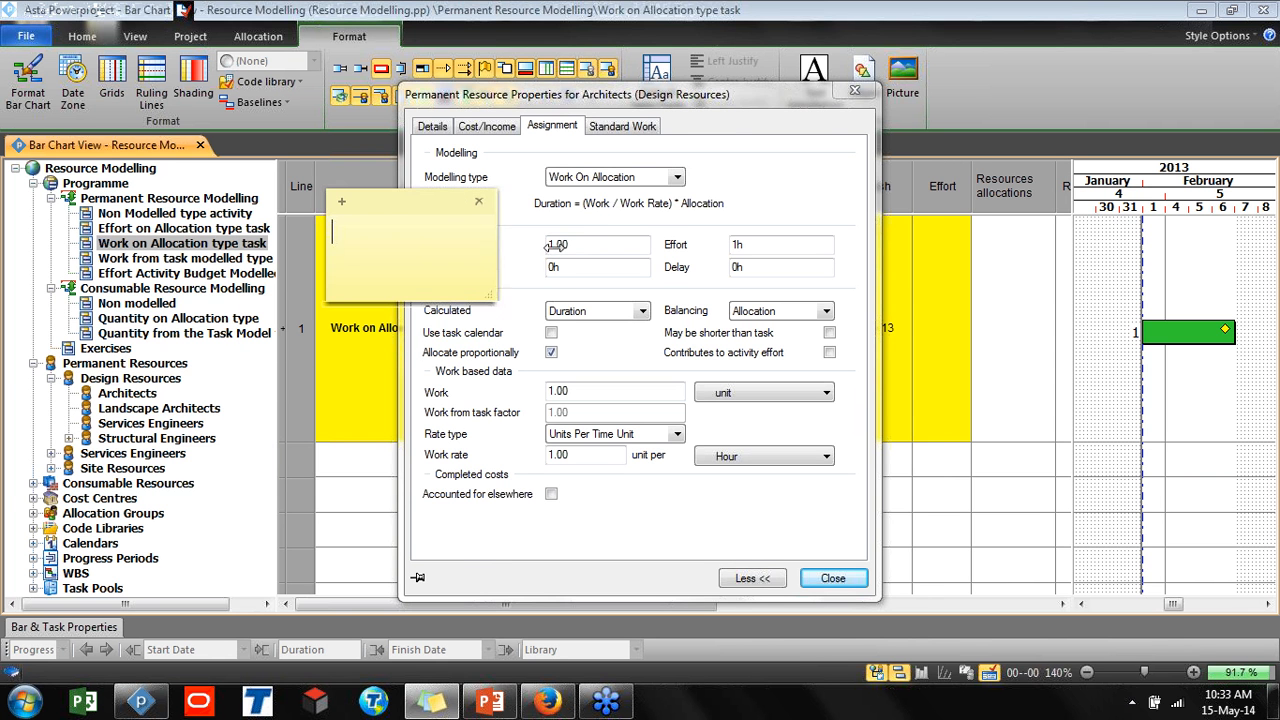
left_click_drag(494, 248, 907, 248)
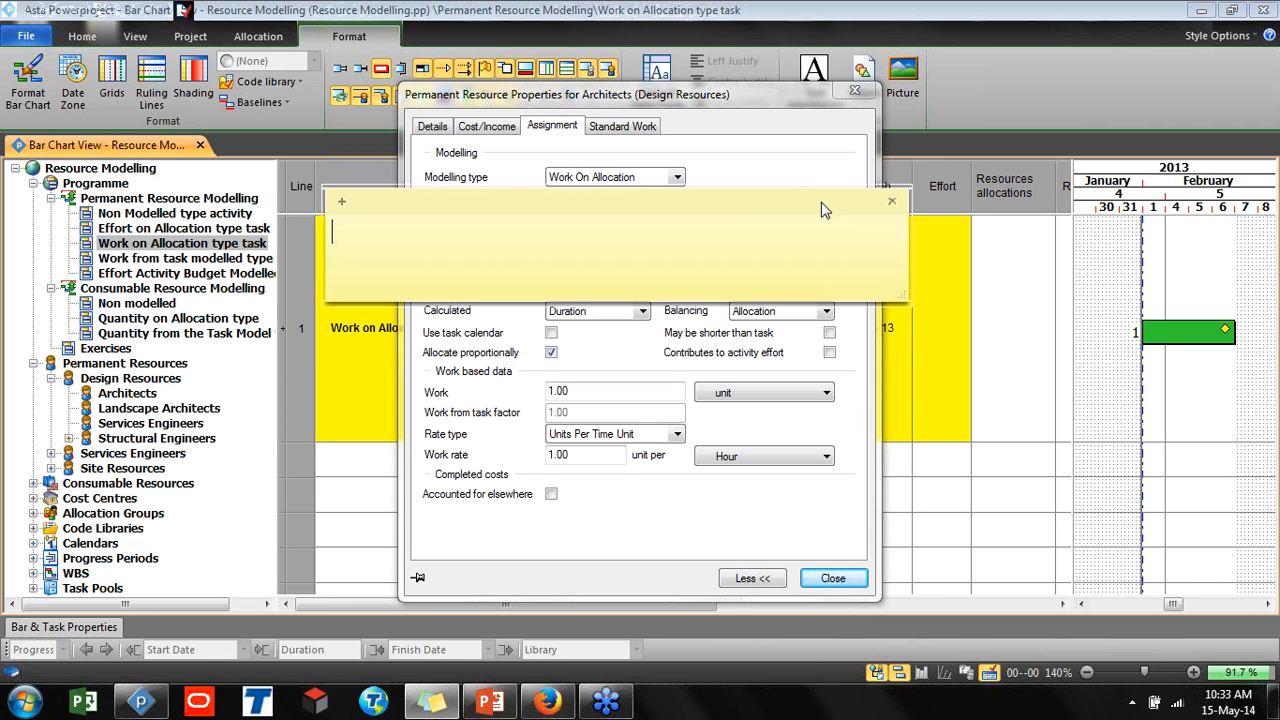
left_click_drag(797, 204, 800, 198)
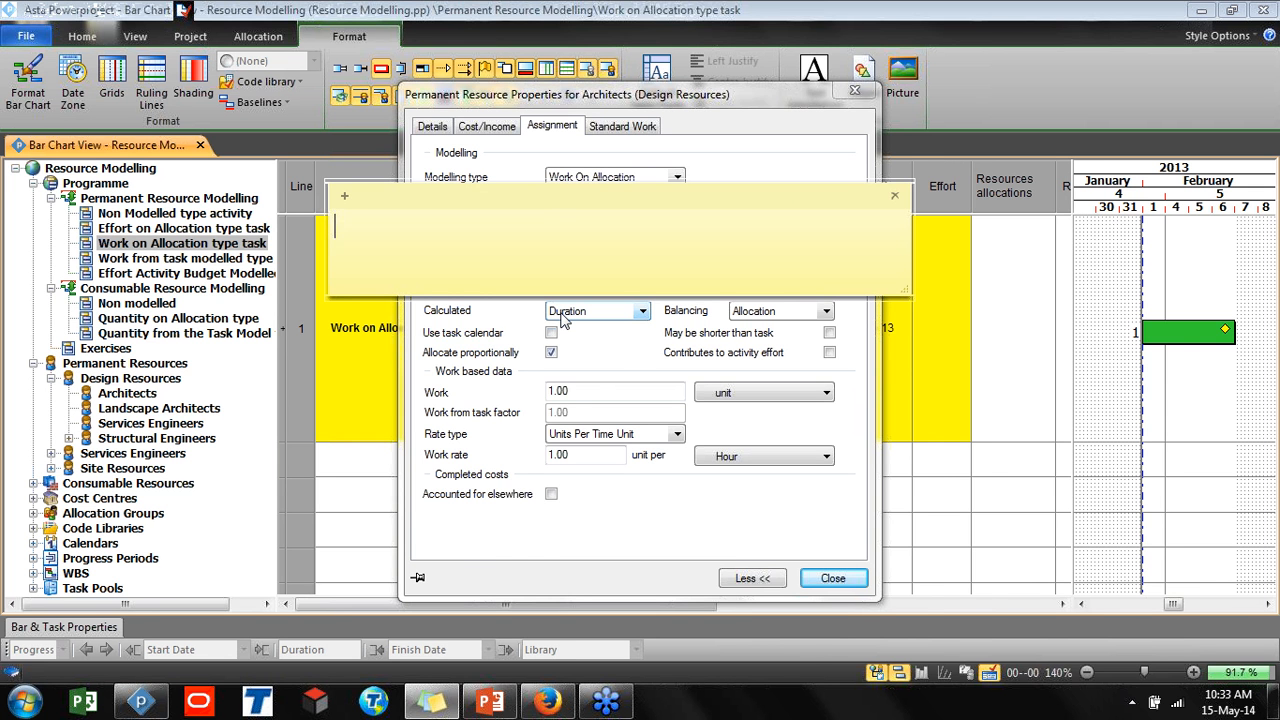
key("ctrl")
key("ctrl")
Set the Architects' work rate to 50 units per Day and close the properties
left_click(745, 462)
left_click(745, 462)
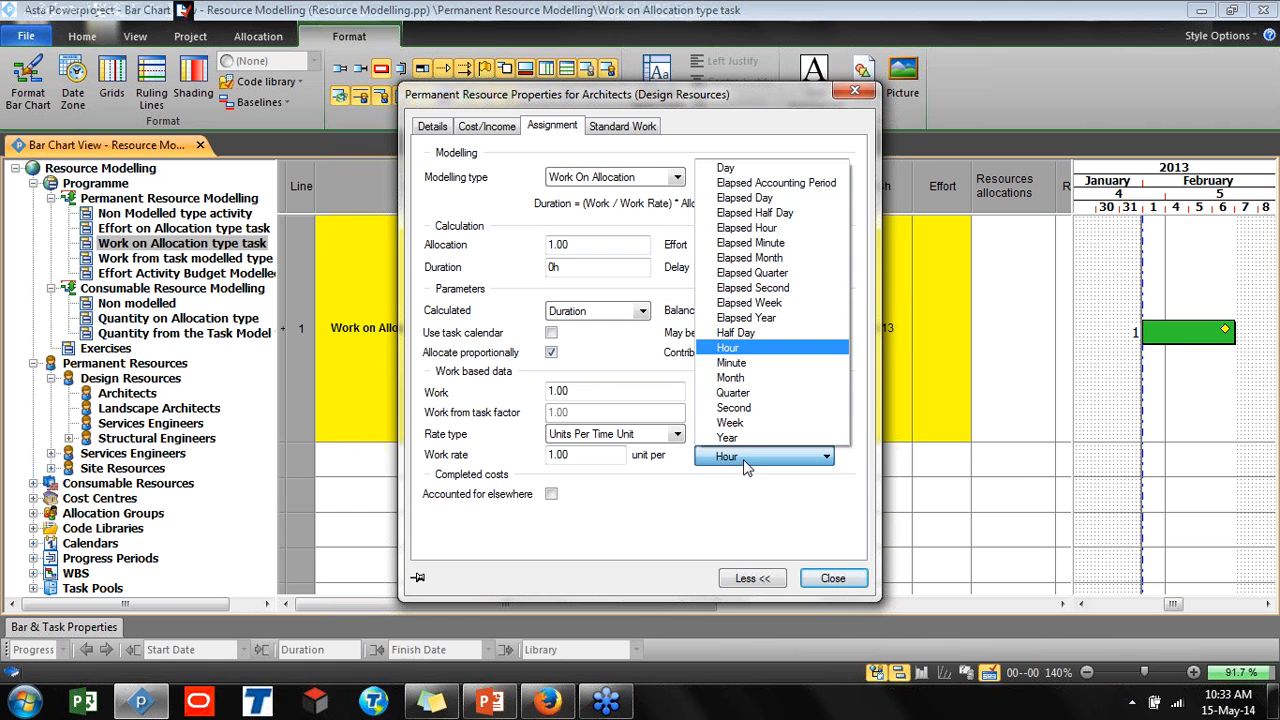
left_click(726, 168)
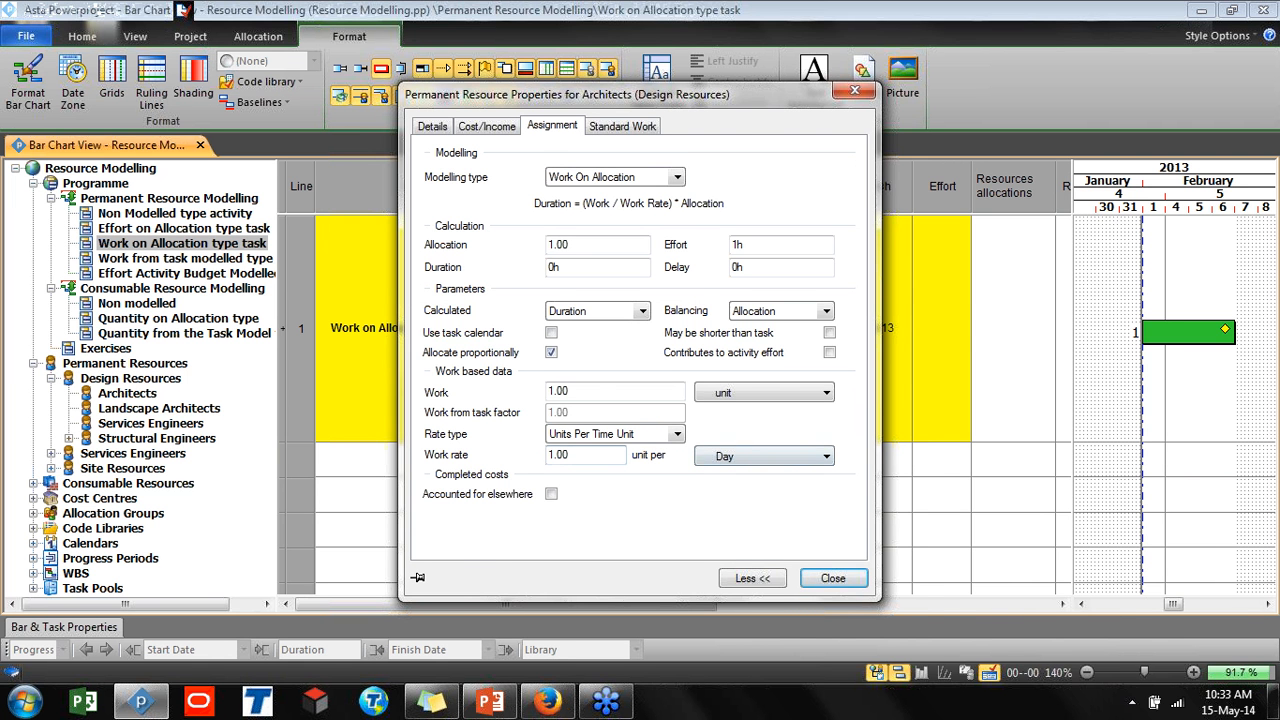
left_click_drag(574, 455, 547, 455)
type("50")
left_click(780, 392)
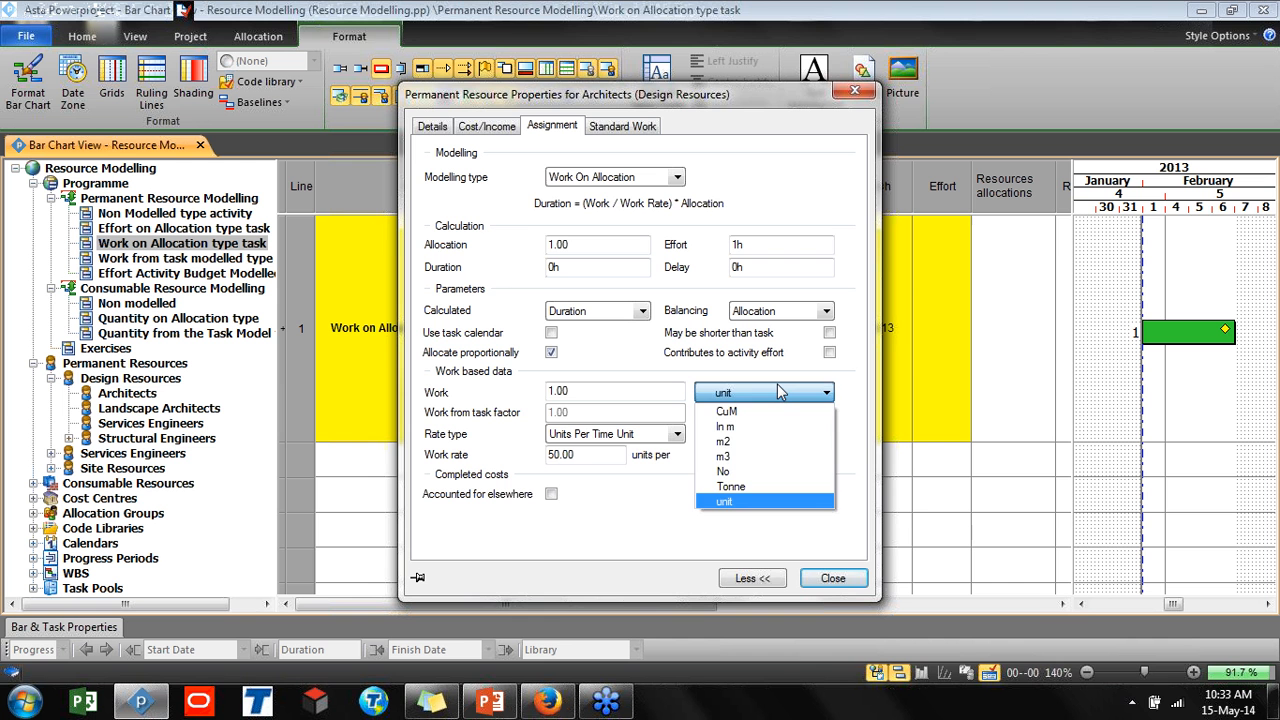
left_click(780, 392)
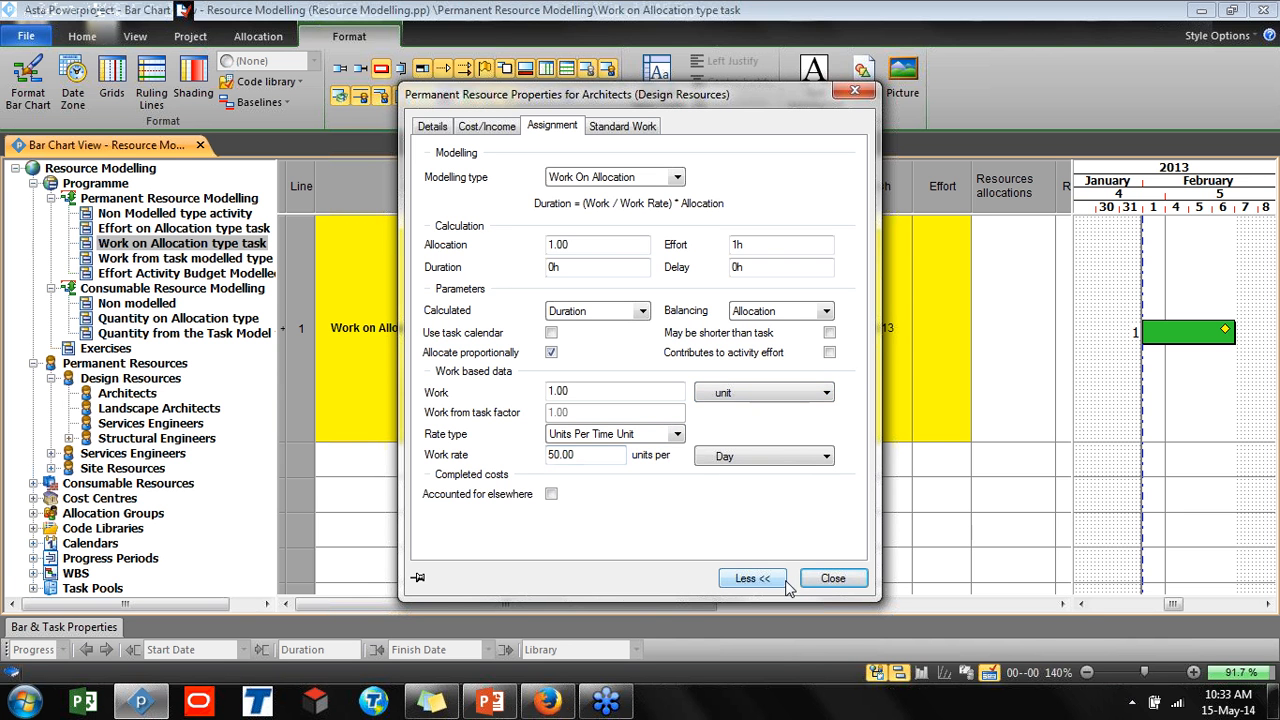
left_click(826, 580)
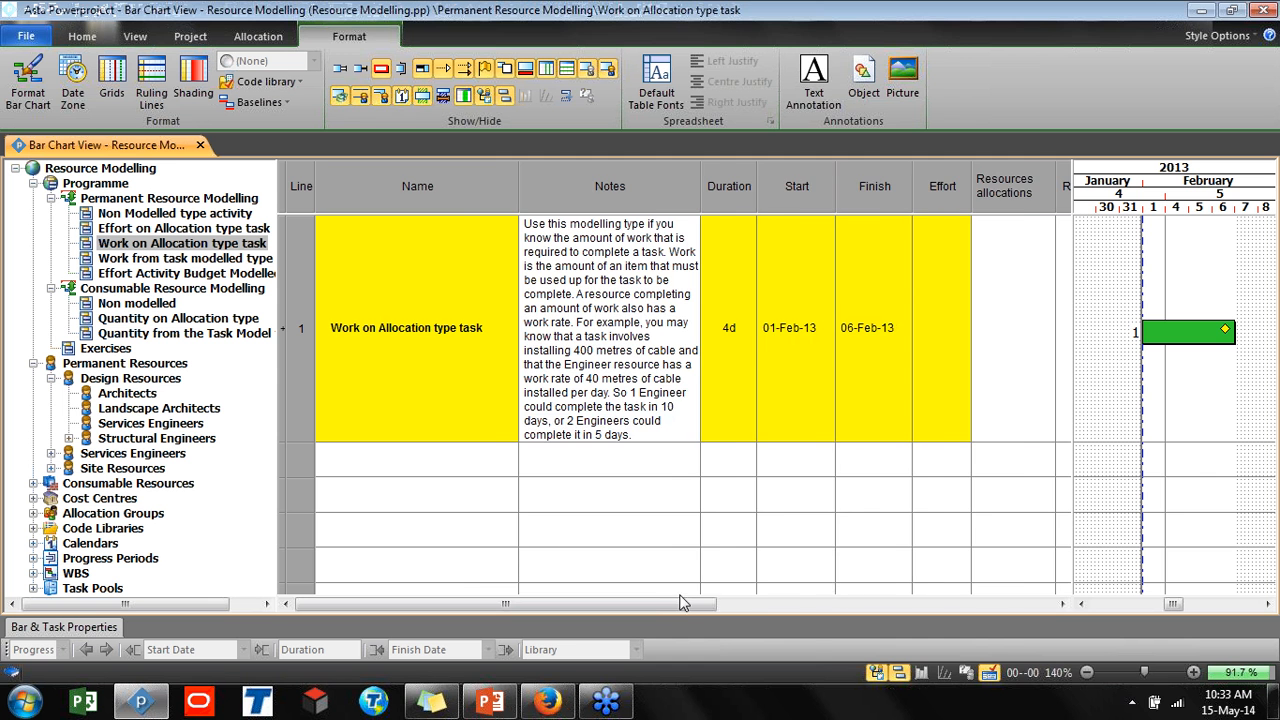
Allocate the Architects resource to the Work on Allocation type task
mouse_move(686, 606)
left_mouse_down()
mouse_move(701, 607)
mouse_move(690, 610)
left_mouse_up()
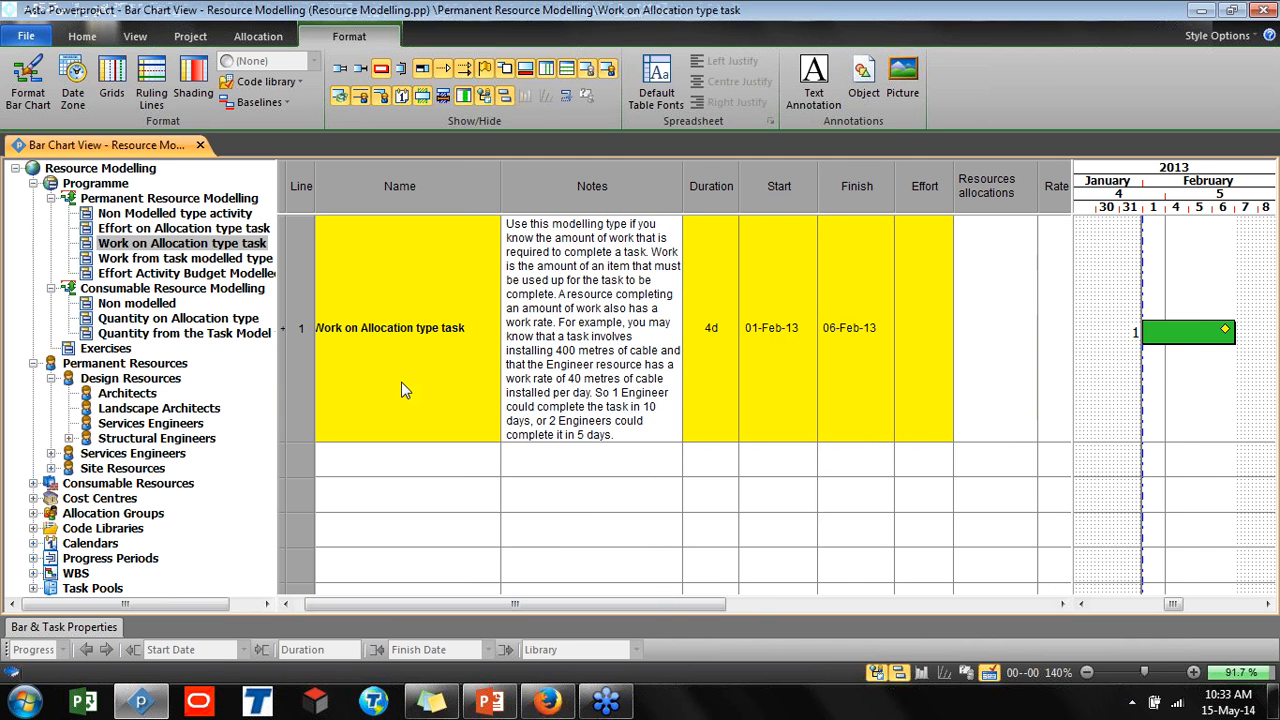
left_click_drag(1073, 352, 1160, 384)
right_click(135, 402)
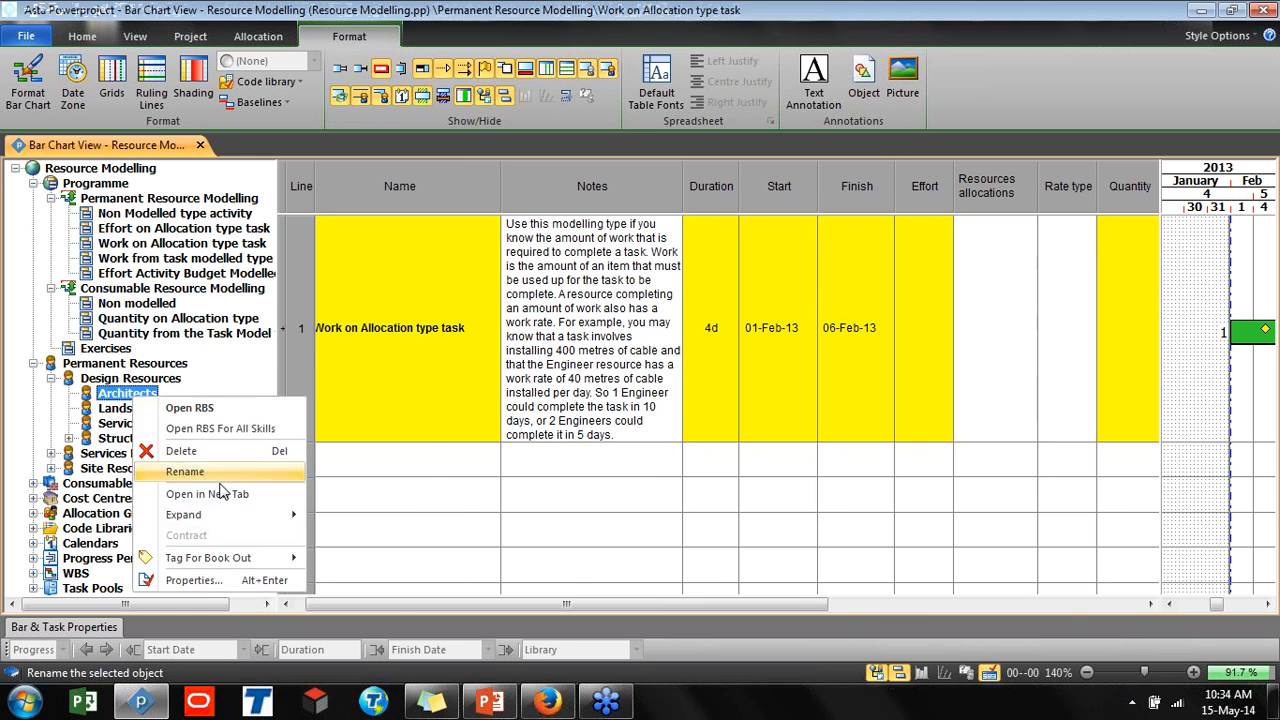
left_click(200, 577)
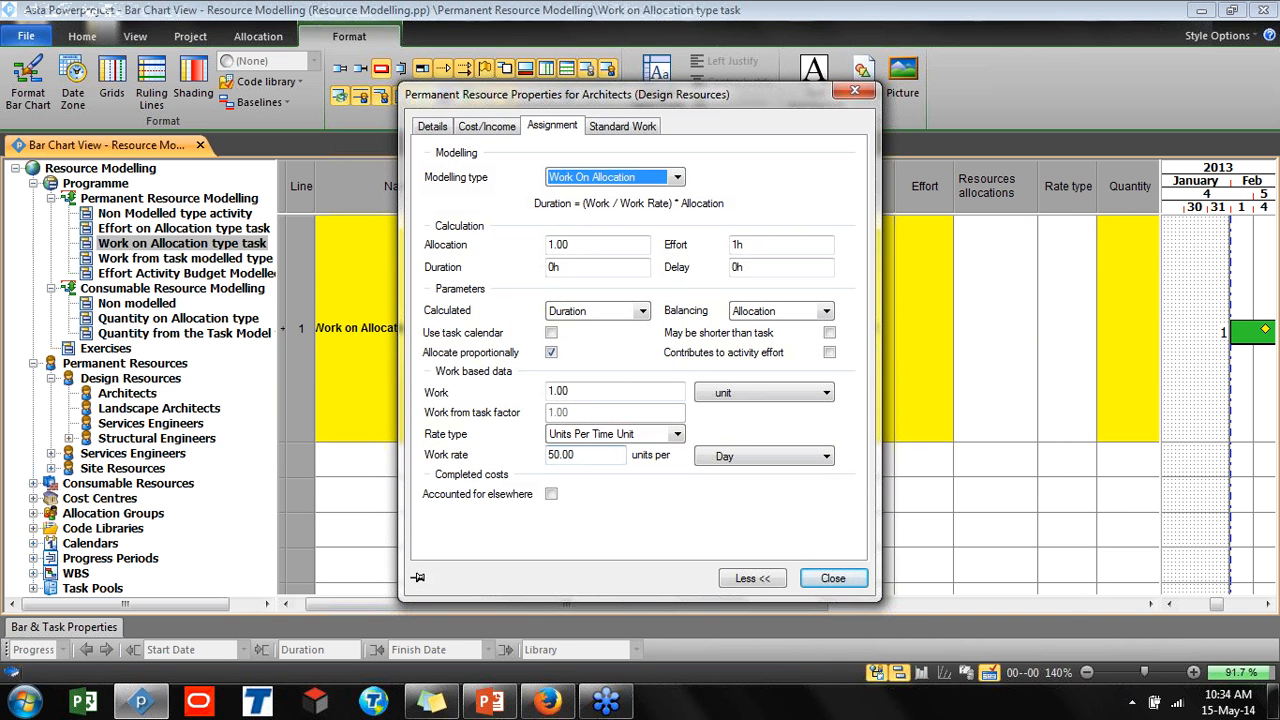
left_click(855, 92)
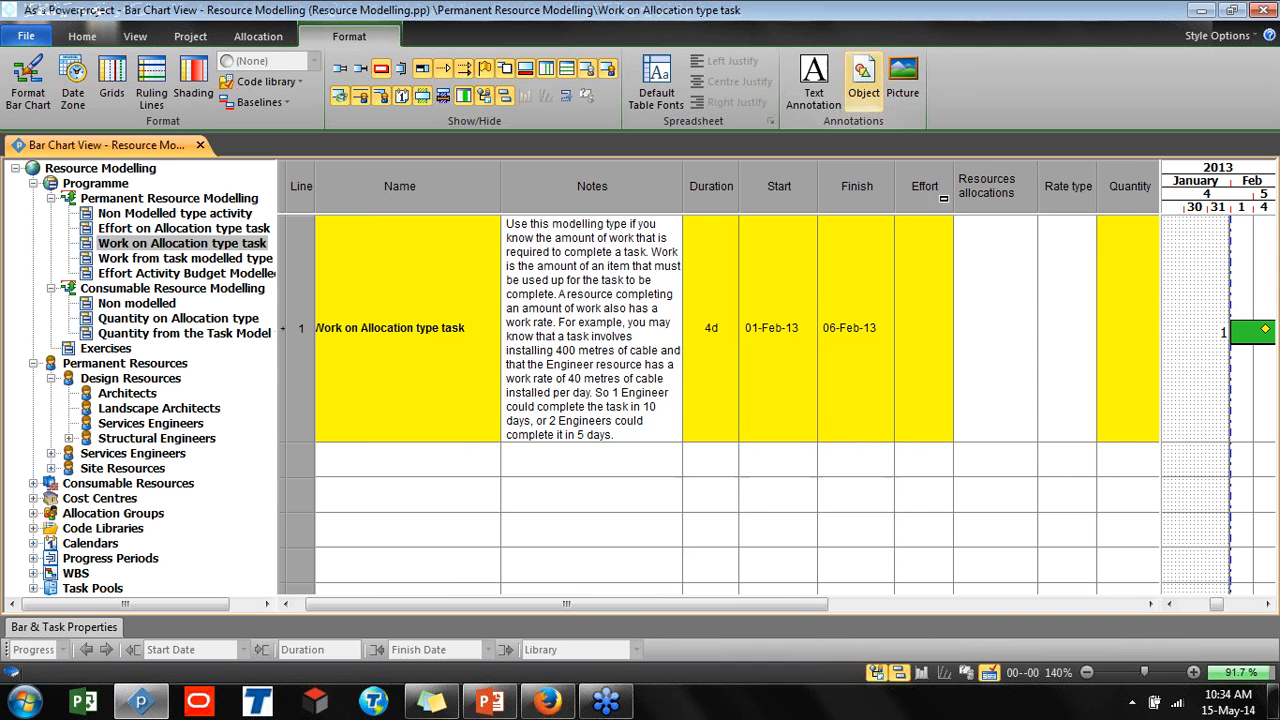
left_click_drag(640, 607, 1022, 586)
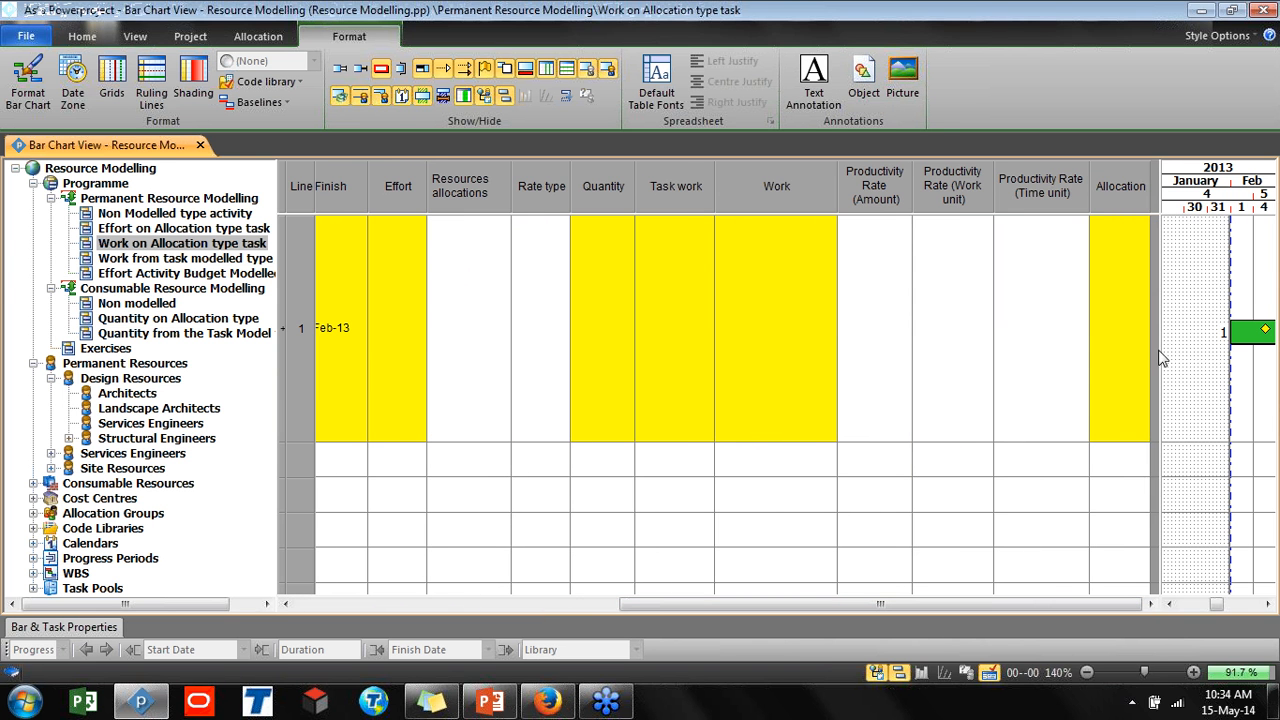
left_click_drag(1155, 352, 1113, 352)
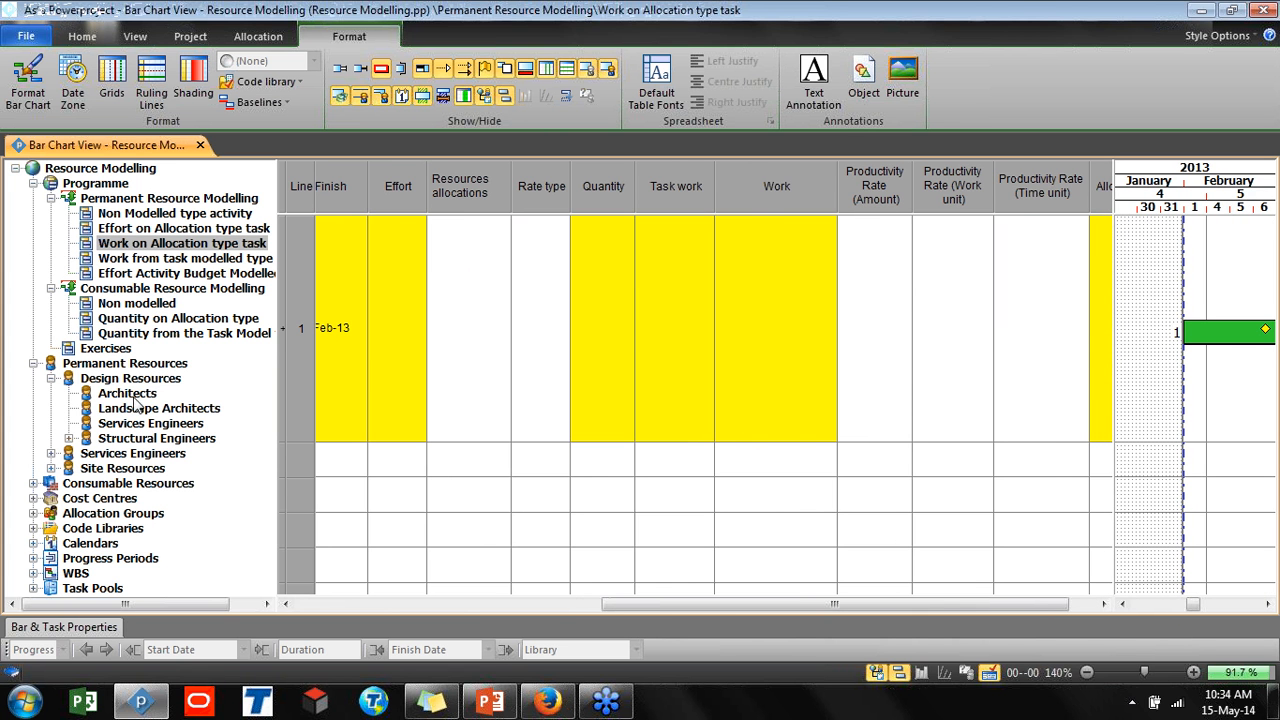
left_click_drag(140, 396, 1188, 335)
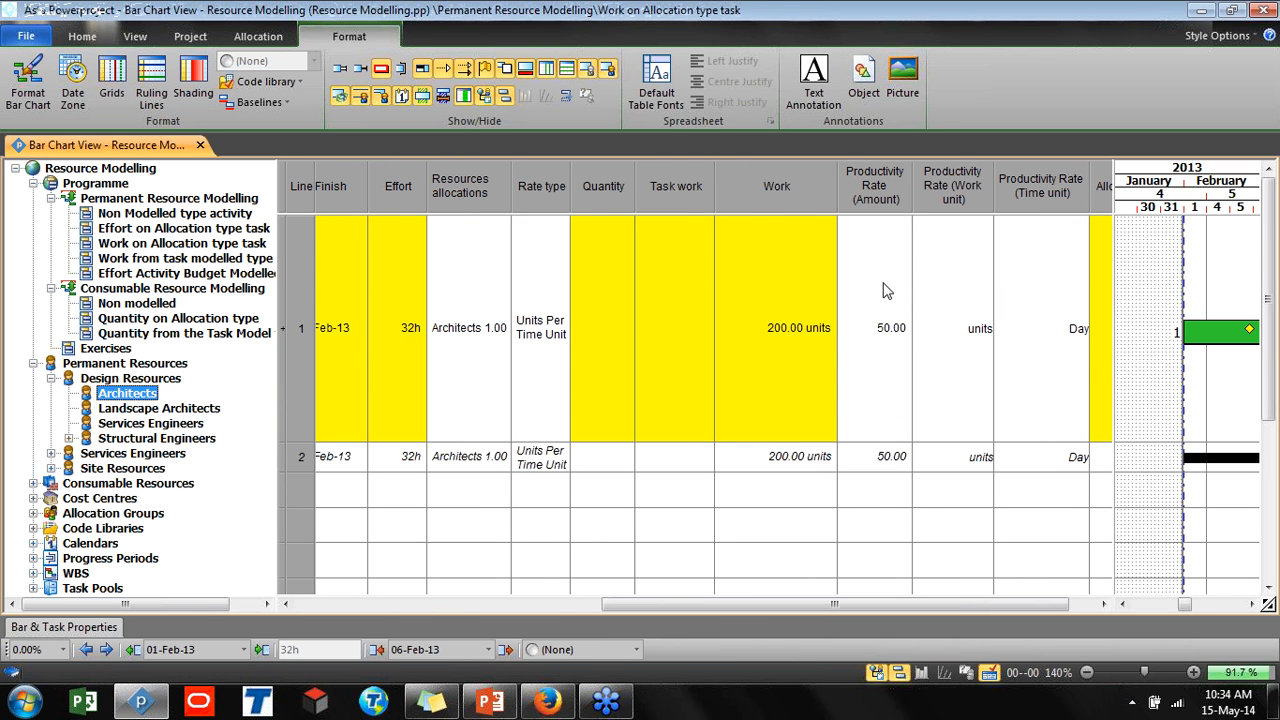
Set the task's work to 400 units
left_click(757, 334)
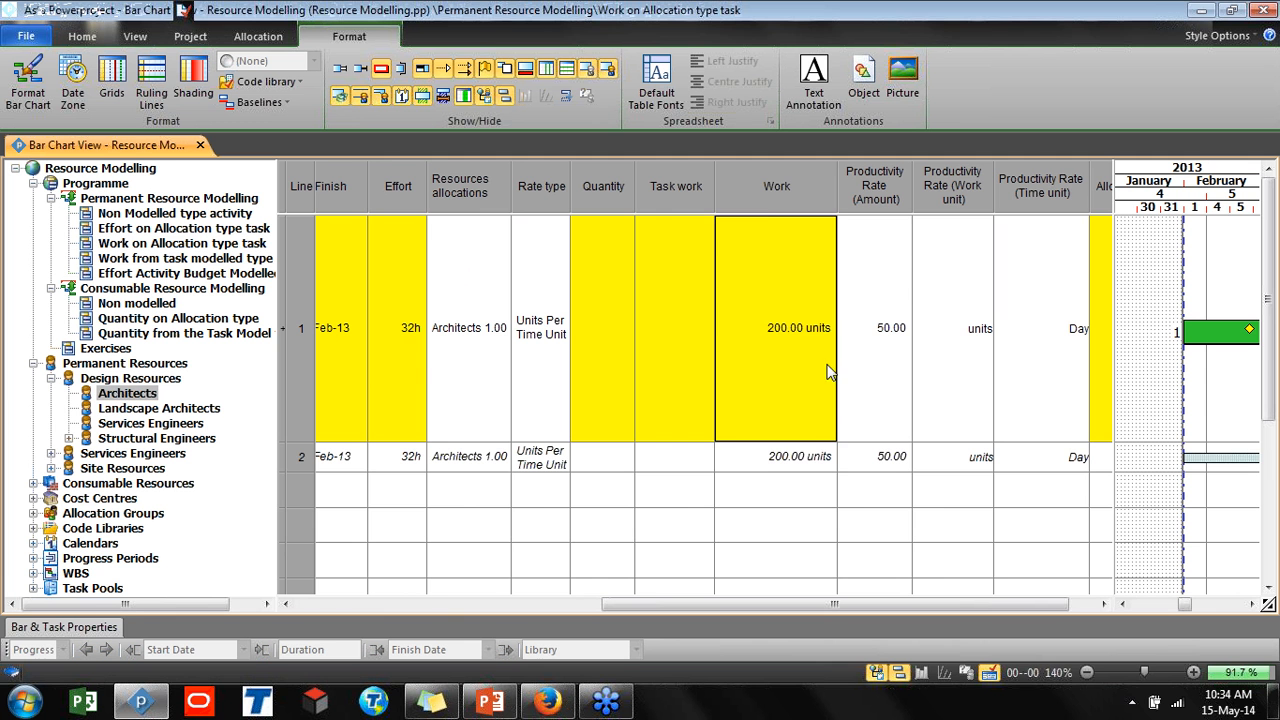
double_click(789, 452)
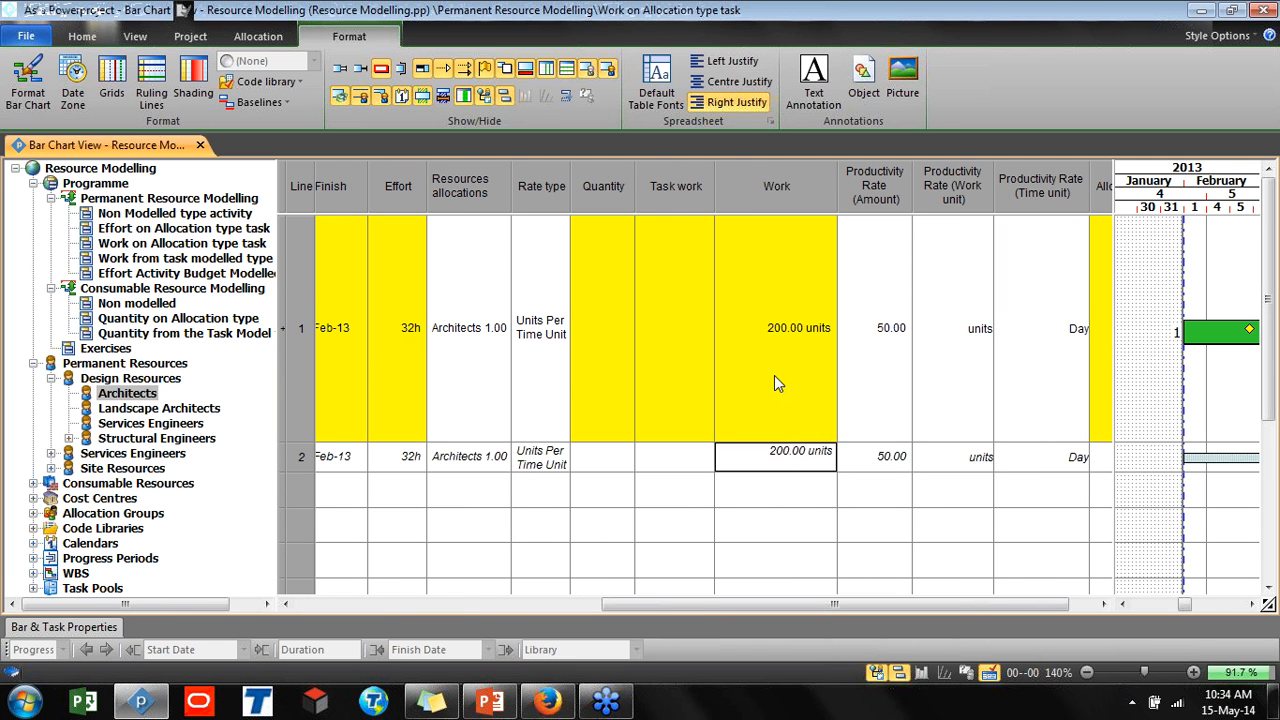
double_click(775, 327)
key("BackSpace")
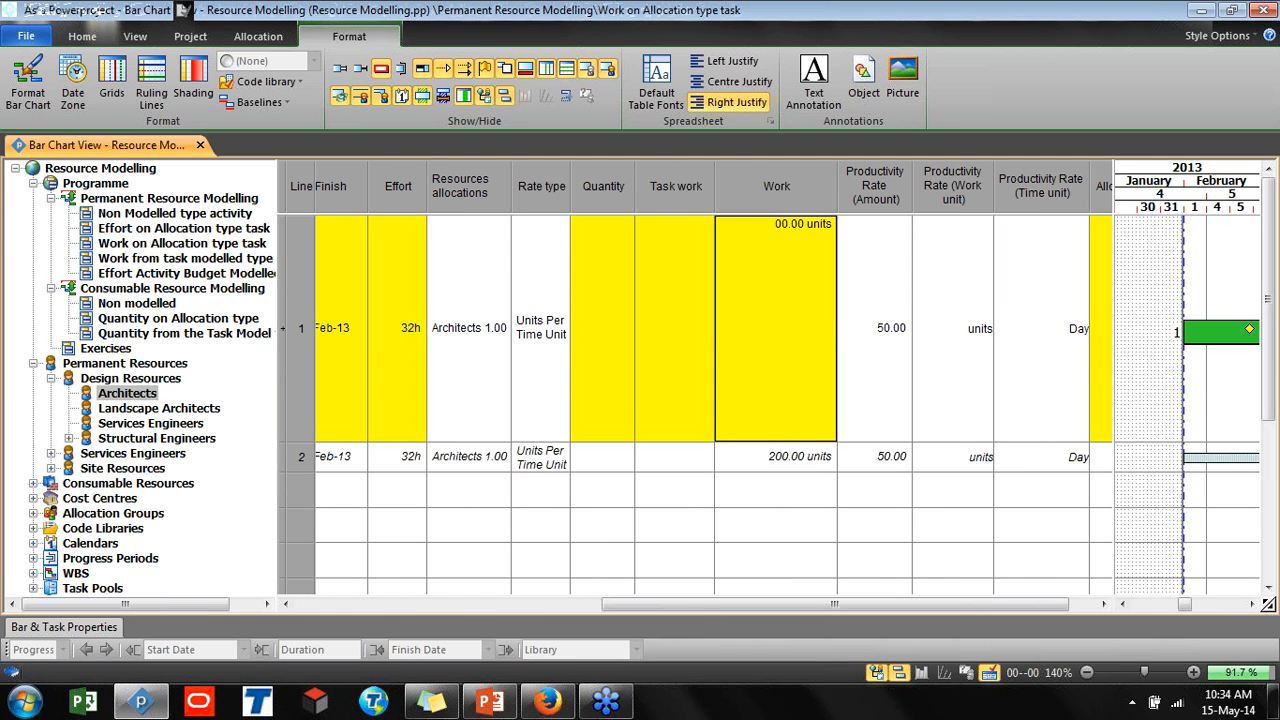
type("4")
key("Return")
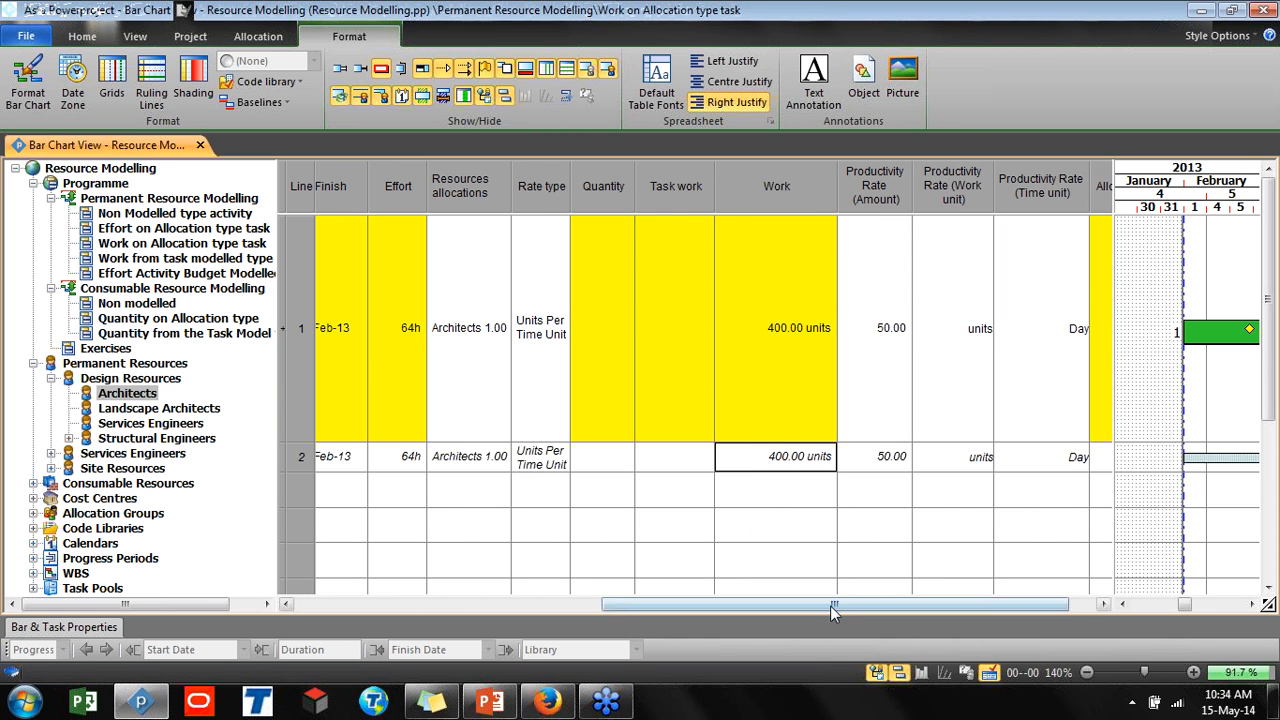
Set the Work on Allocation type task's work to 600 units
left_click_drag(830, 606, 866, 606)
left_click_drag(1114, 408, 924, 413)
double_click(725, 333)
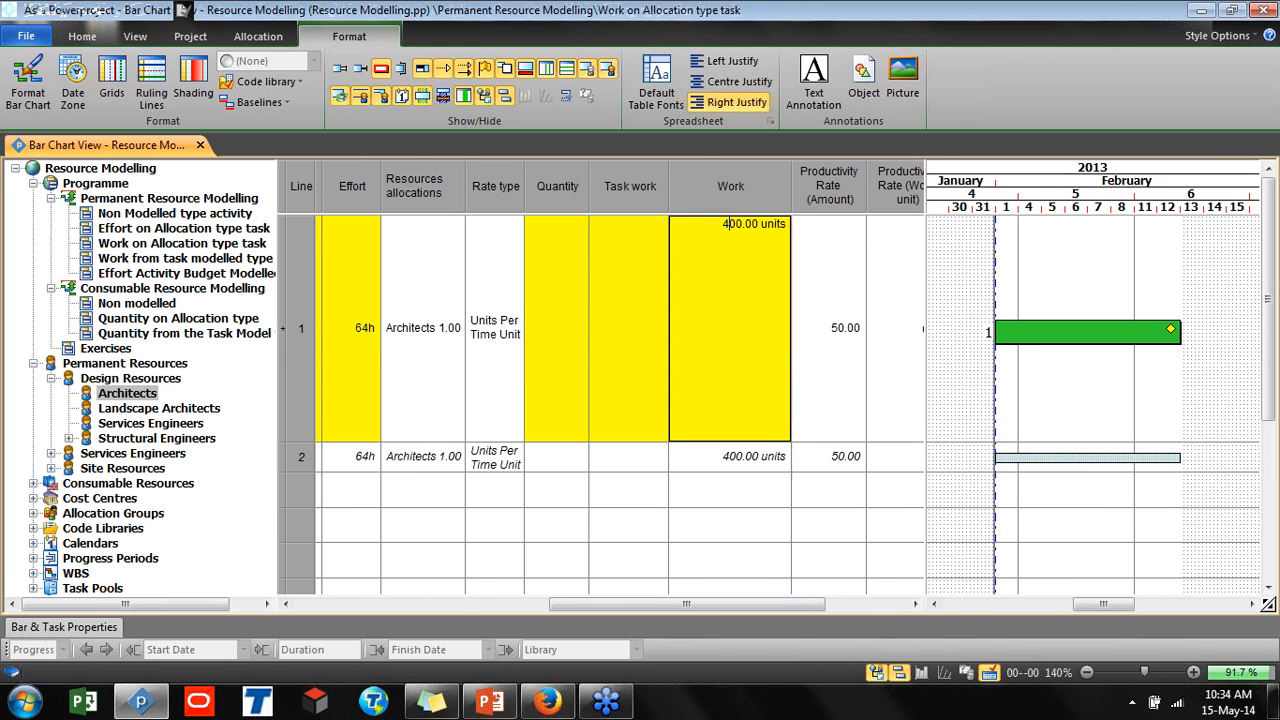
key("shift+Right")
type("6")
key("Return")
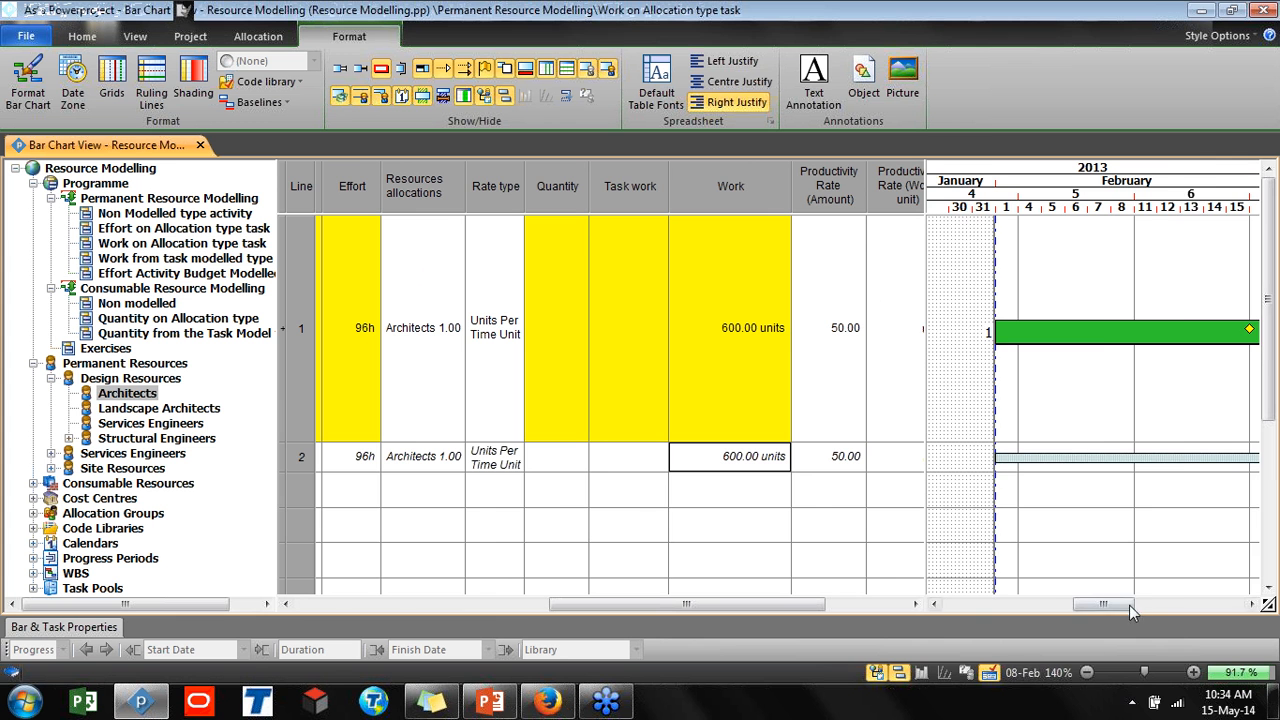
left_click_drag(1129, 605, 1128, 602)
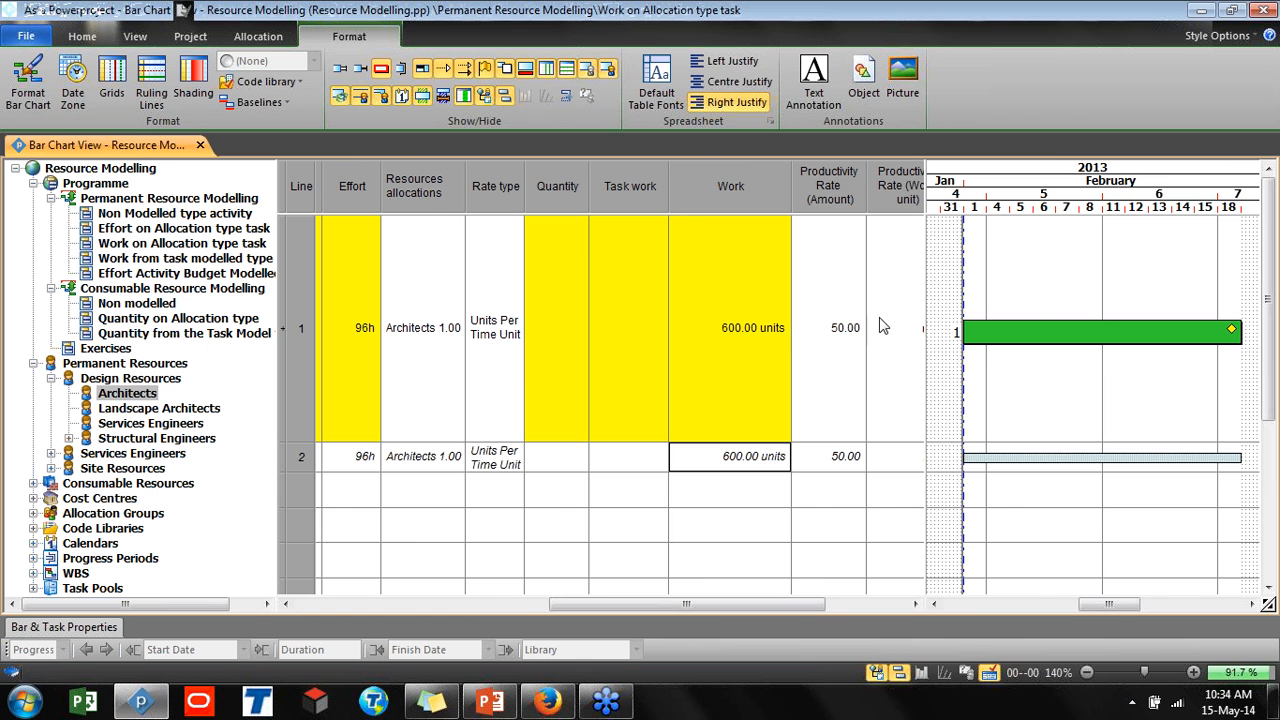
Open the Work from task modelled type view and delete the Ductworkers allocation row
mouse_move(1036, 327)
mouse_move(1092, 331)
left_click(214, 260)
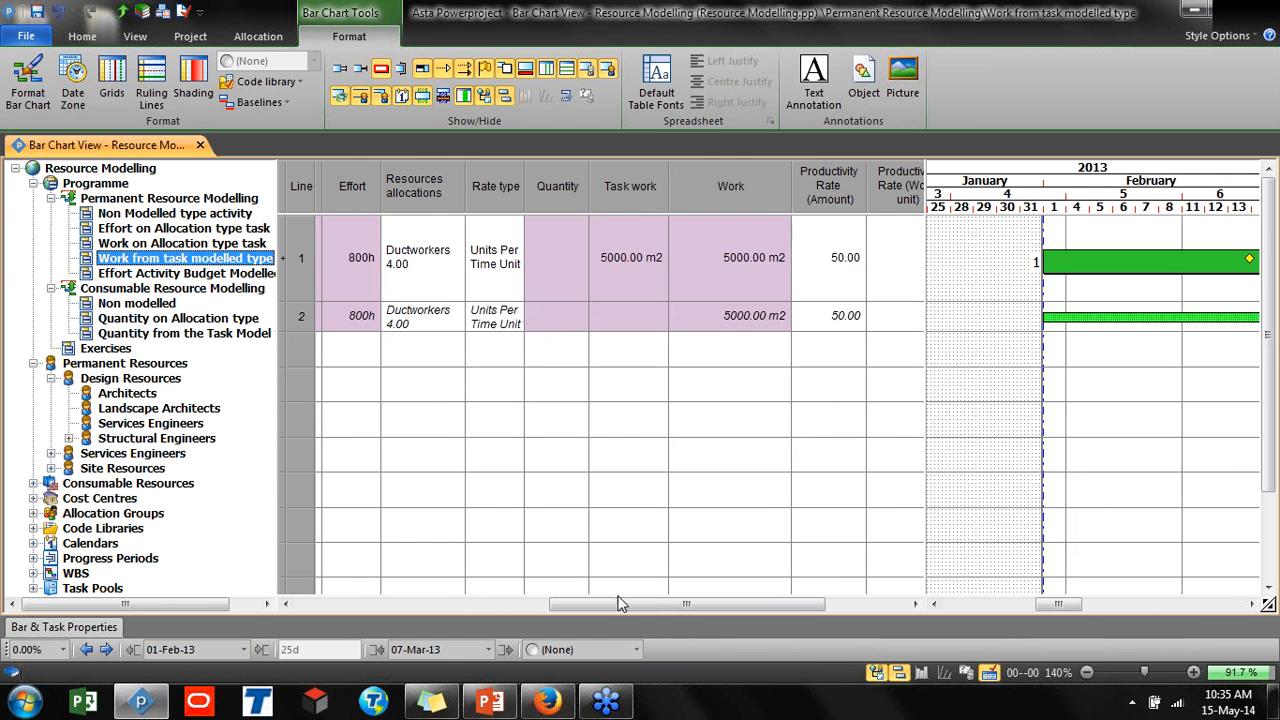
left_click_drag(605, 604, 338, 601)
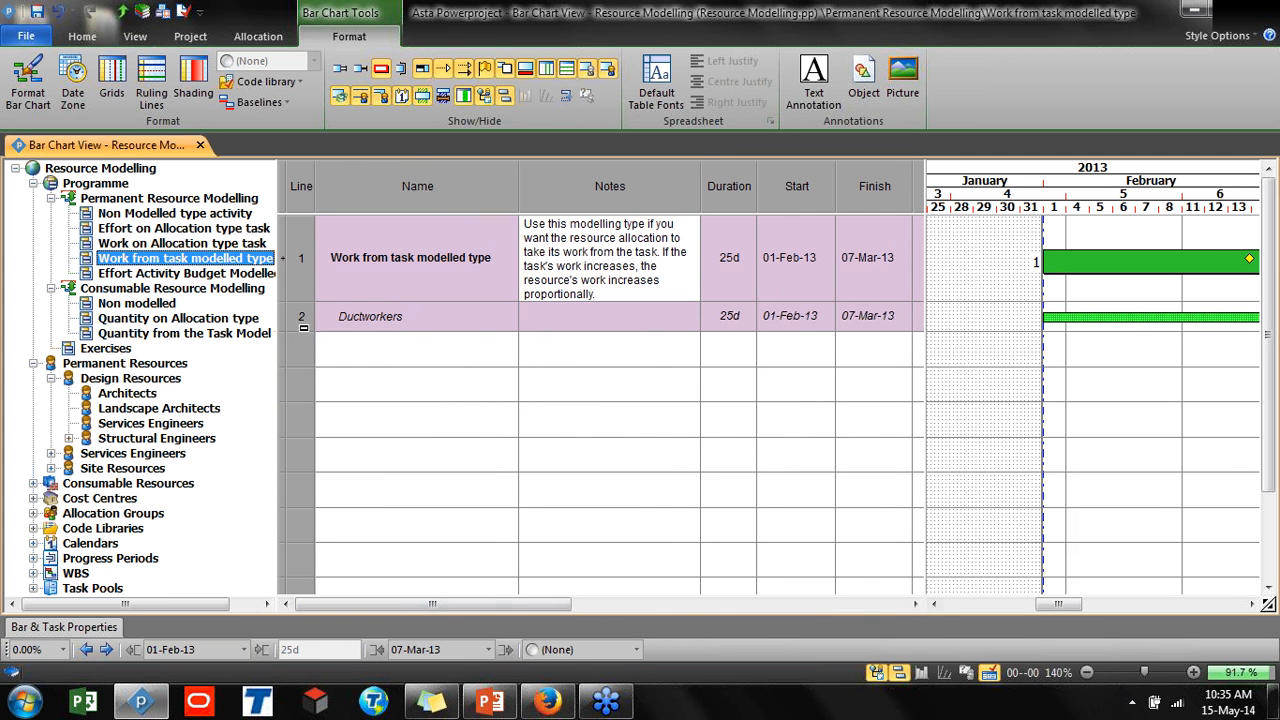
left_click(305, 323)
key("Delete")
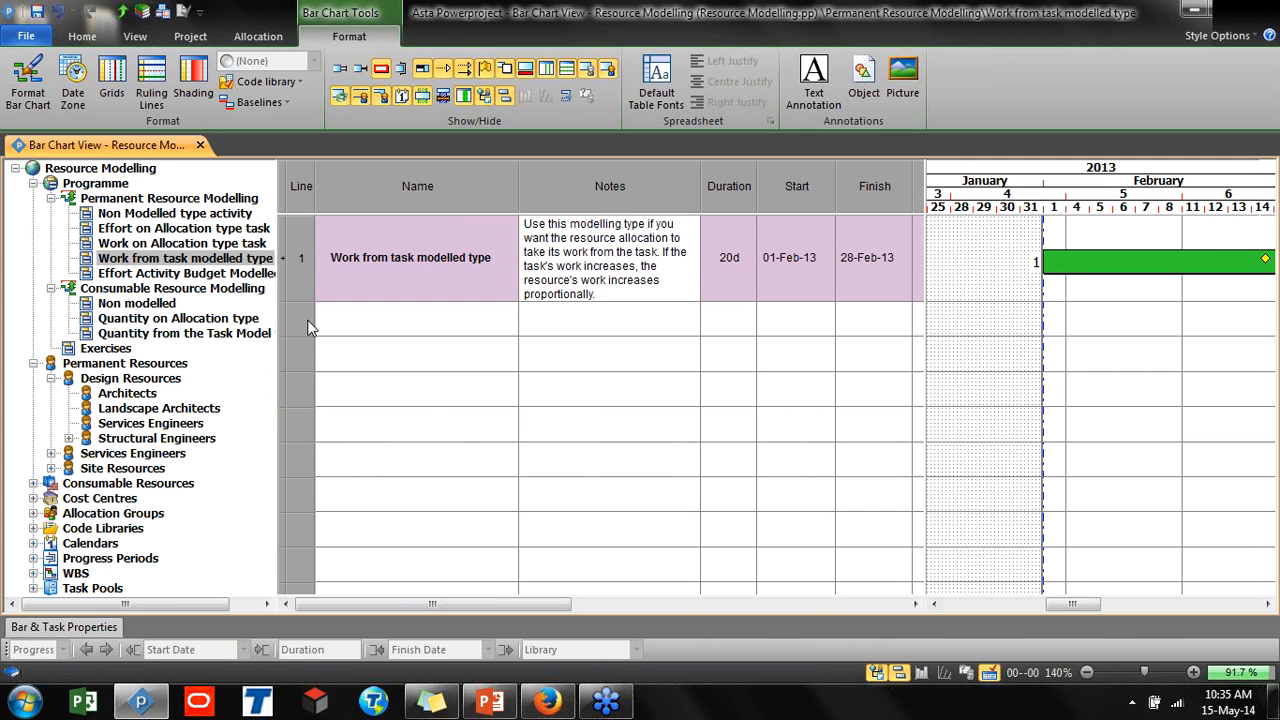
Highlight 'Work from task' in the task name and hide the project tree to widen the table
left_click(408, 258)
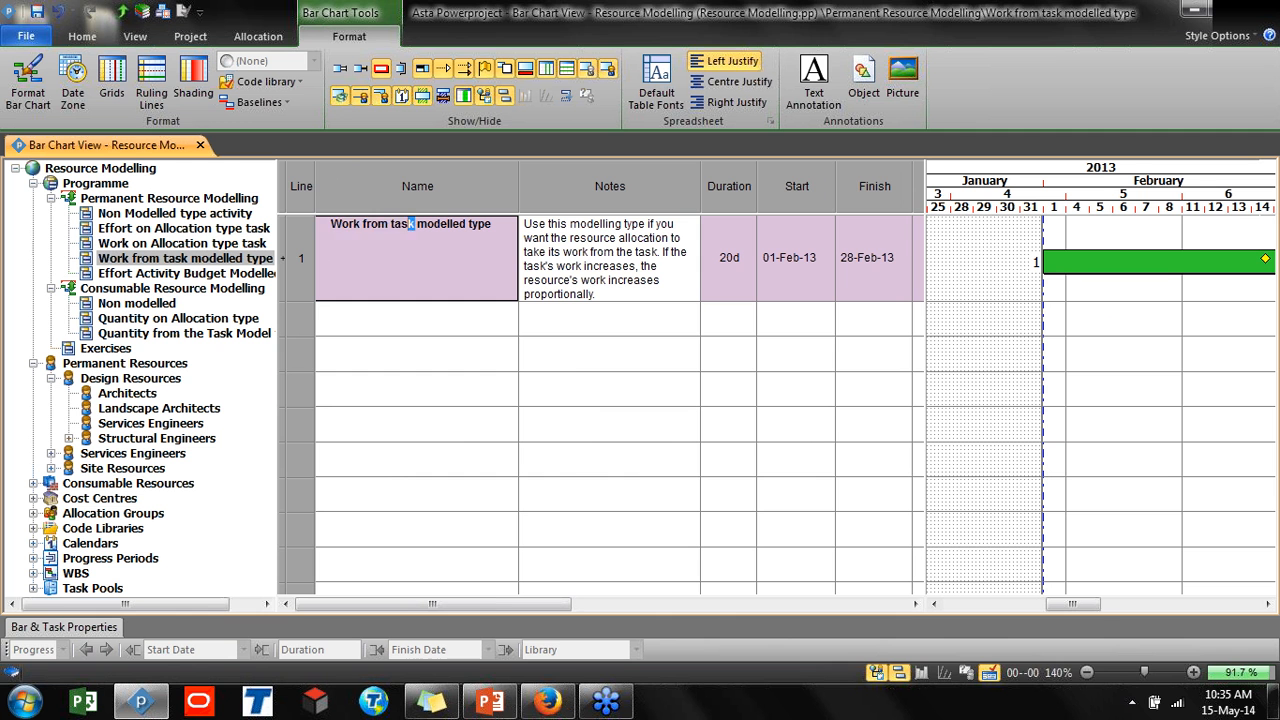
left_click_drag(414, 224, 325, 223)
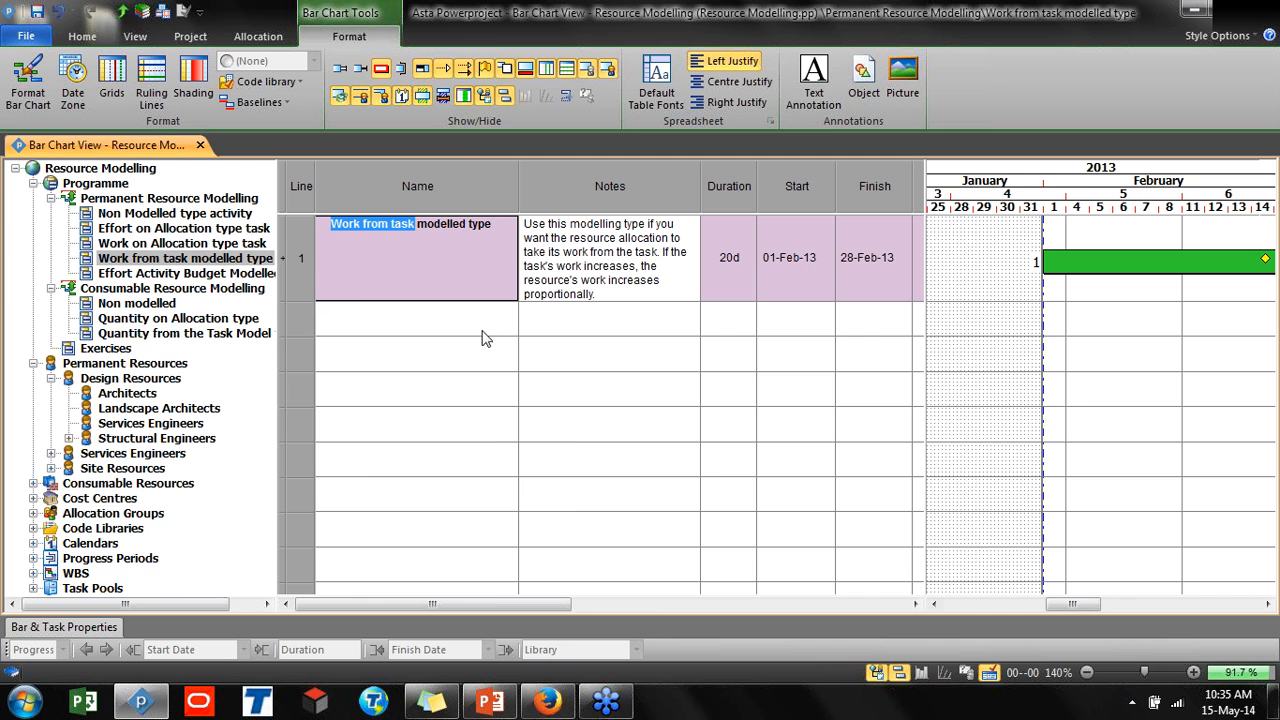
left_click(876, 673)
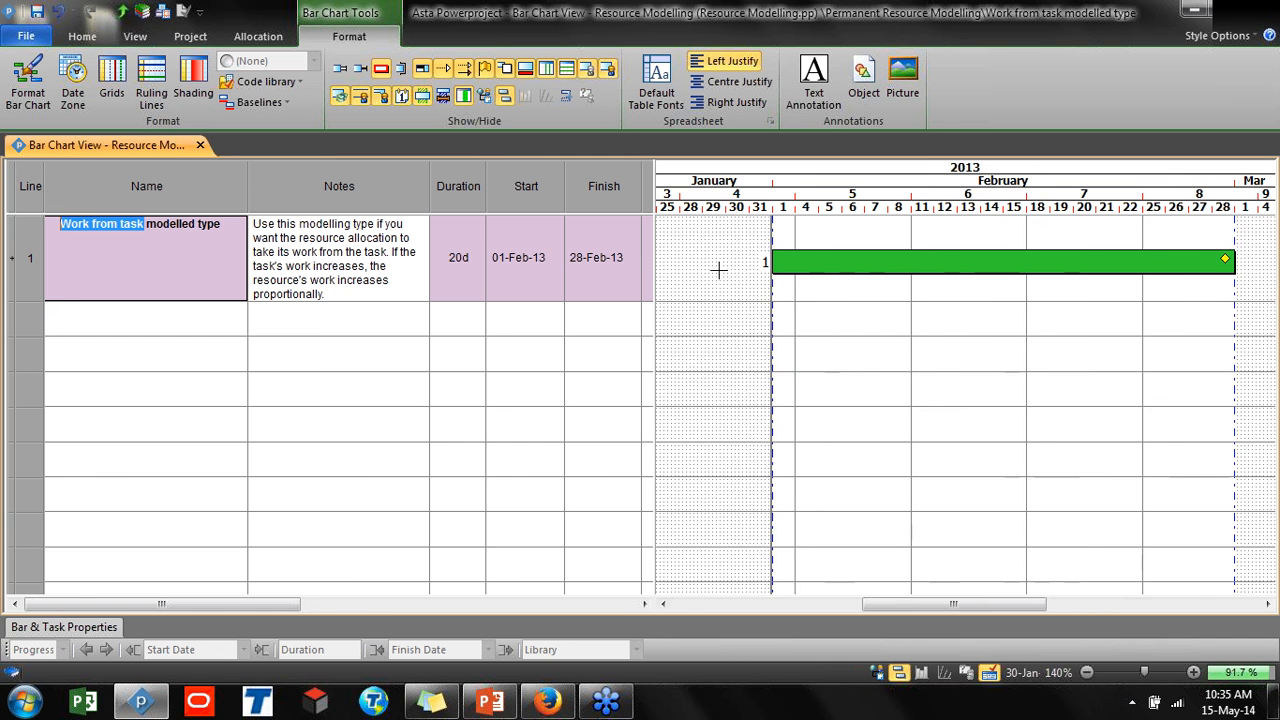
left_click_drag(657, 265, 994, 333)
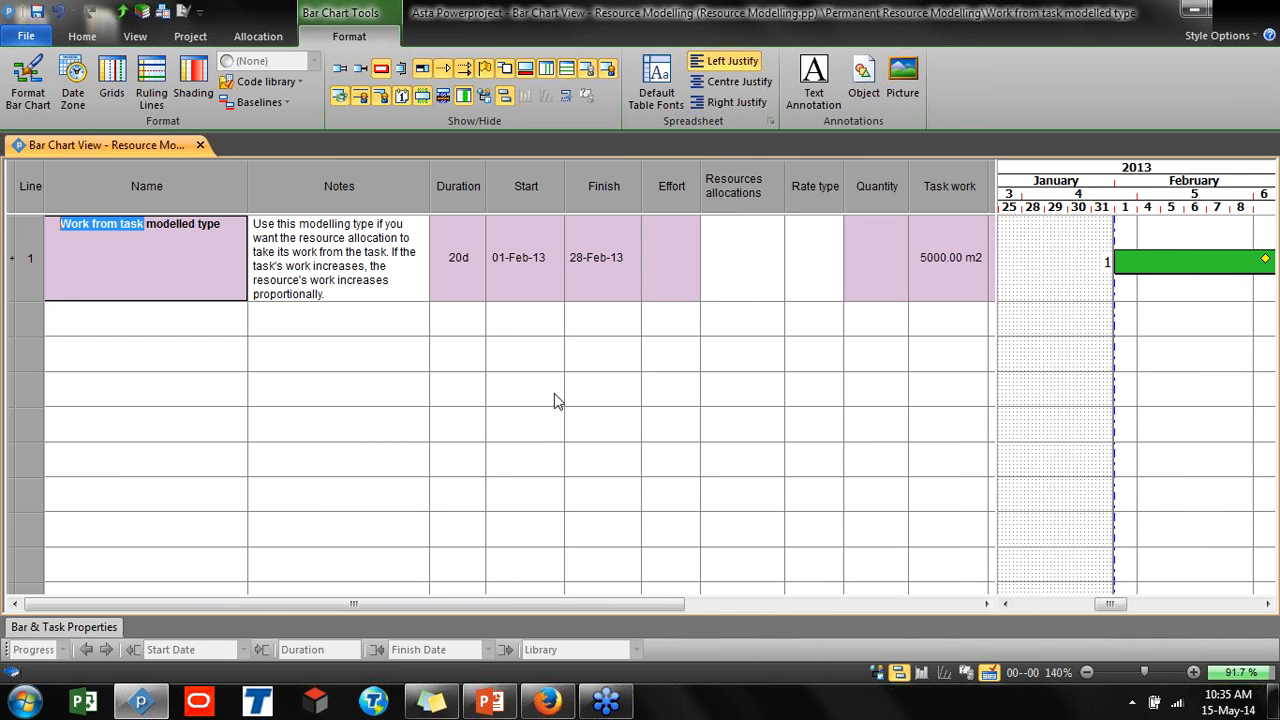
Examine the task's Task work, Work and productivity rate columns
left_click(756, 257)
left_click(1140, 263)
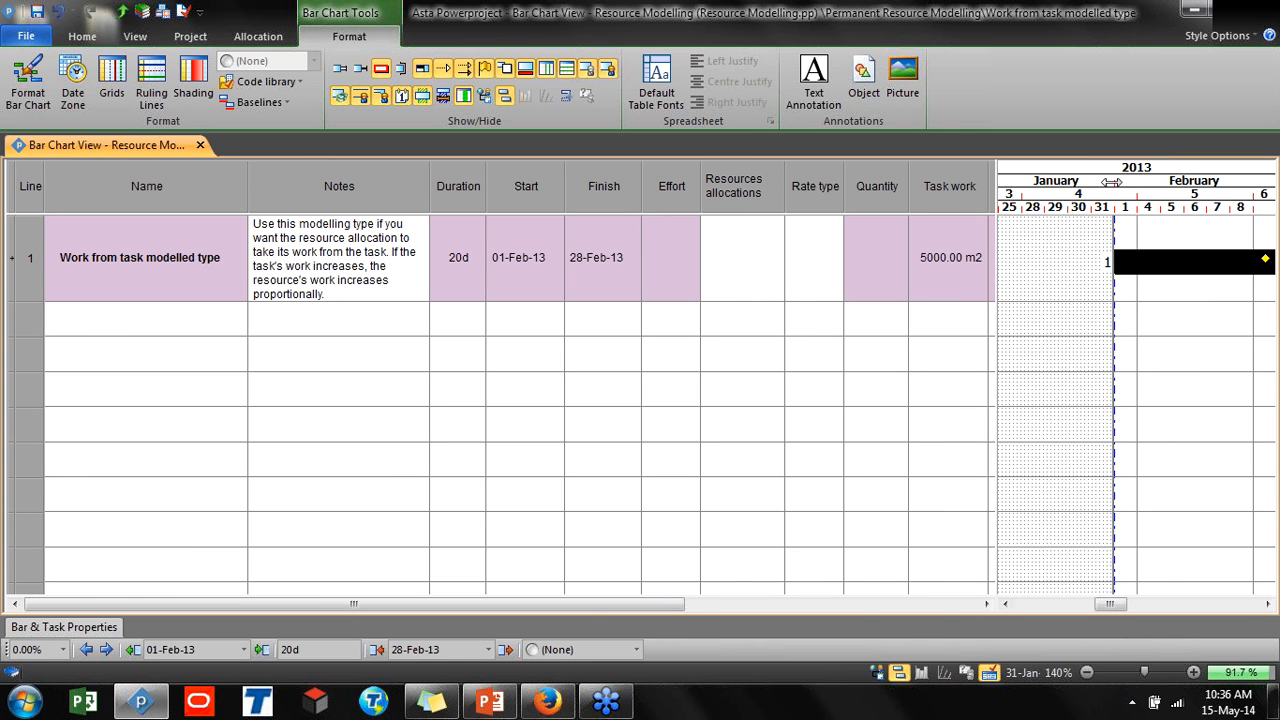
left_click_drag(1110, 181, 1080, 181)
left_click_drag(568, 603, 868, 596)
left_click(625, 258)
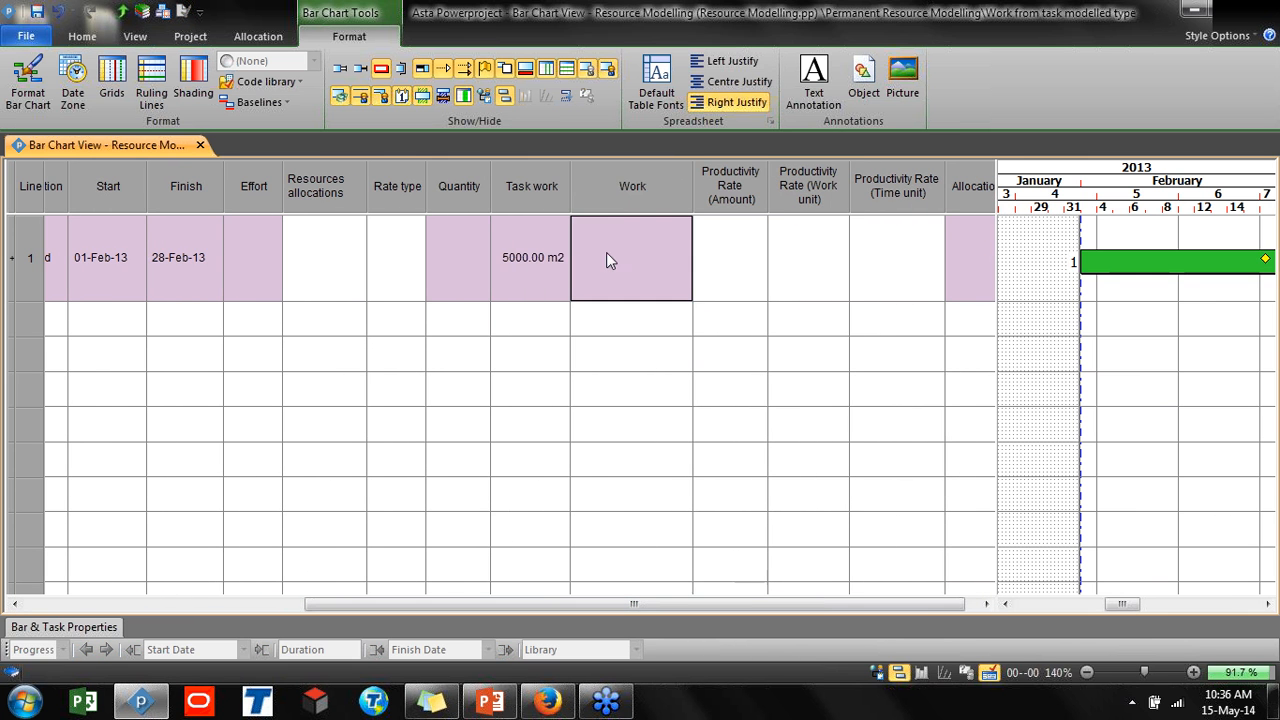
left_click(617, 198)
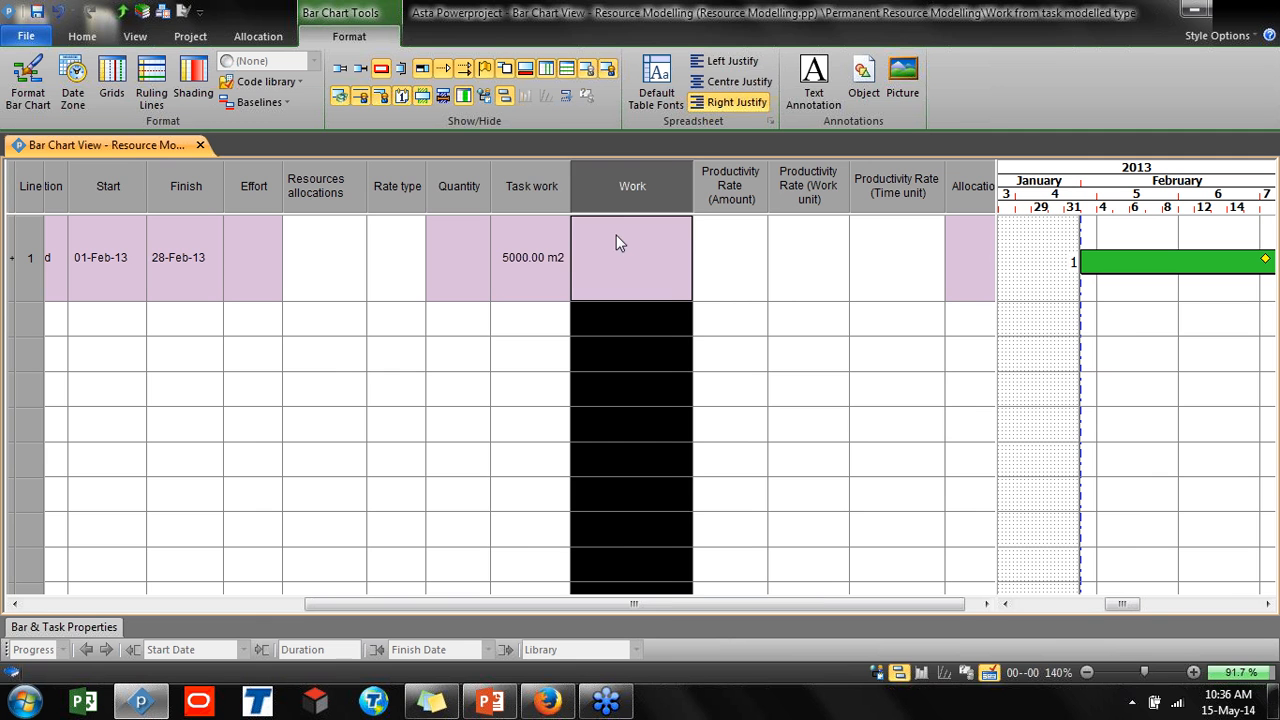
left_click(532, 192)
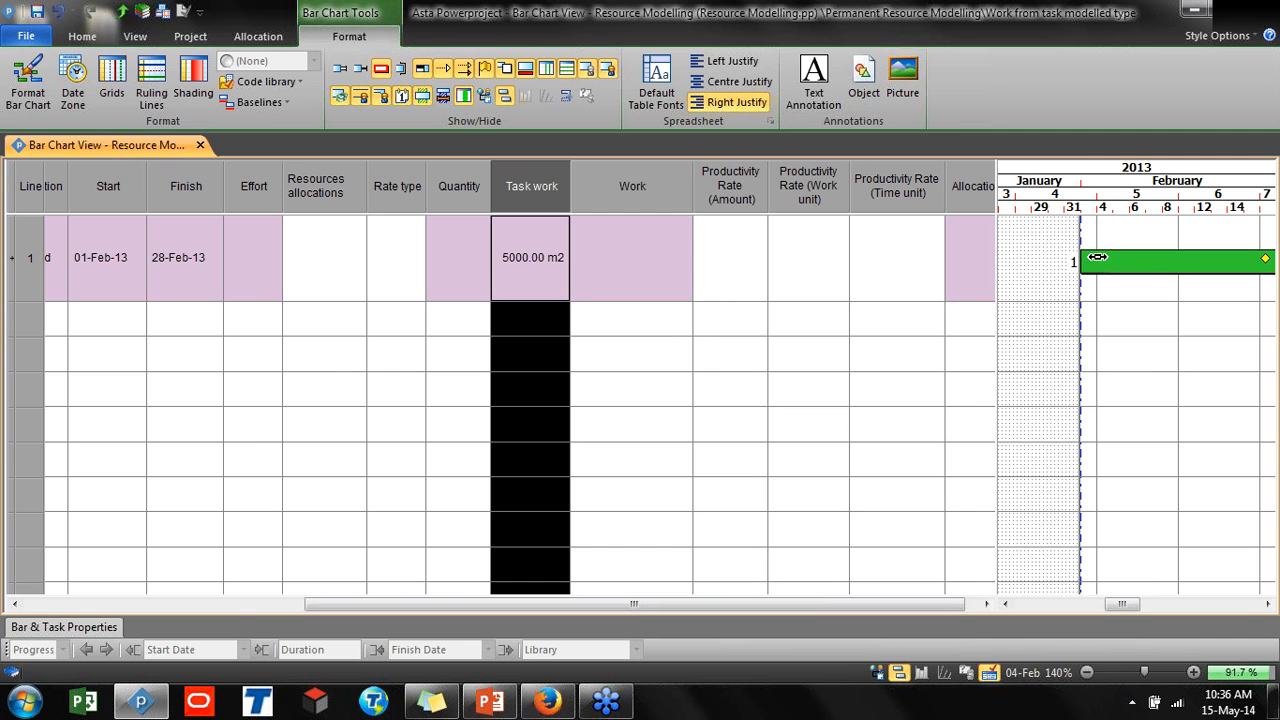
left_click(727, 292)
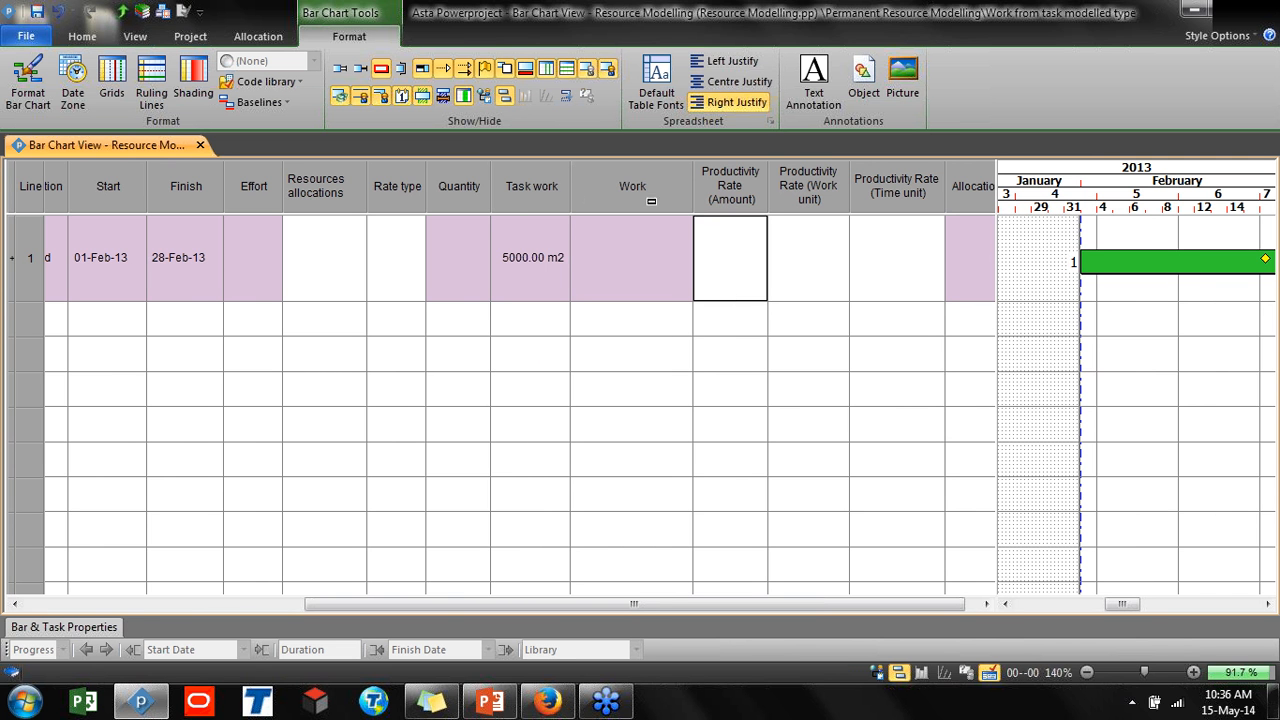
left_click_drag(651, 200, 860, 180)
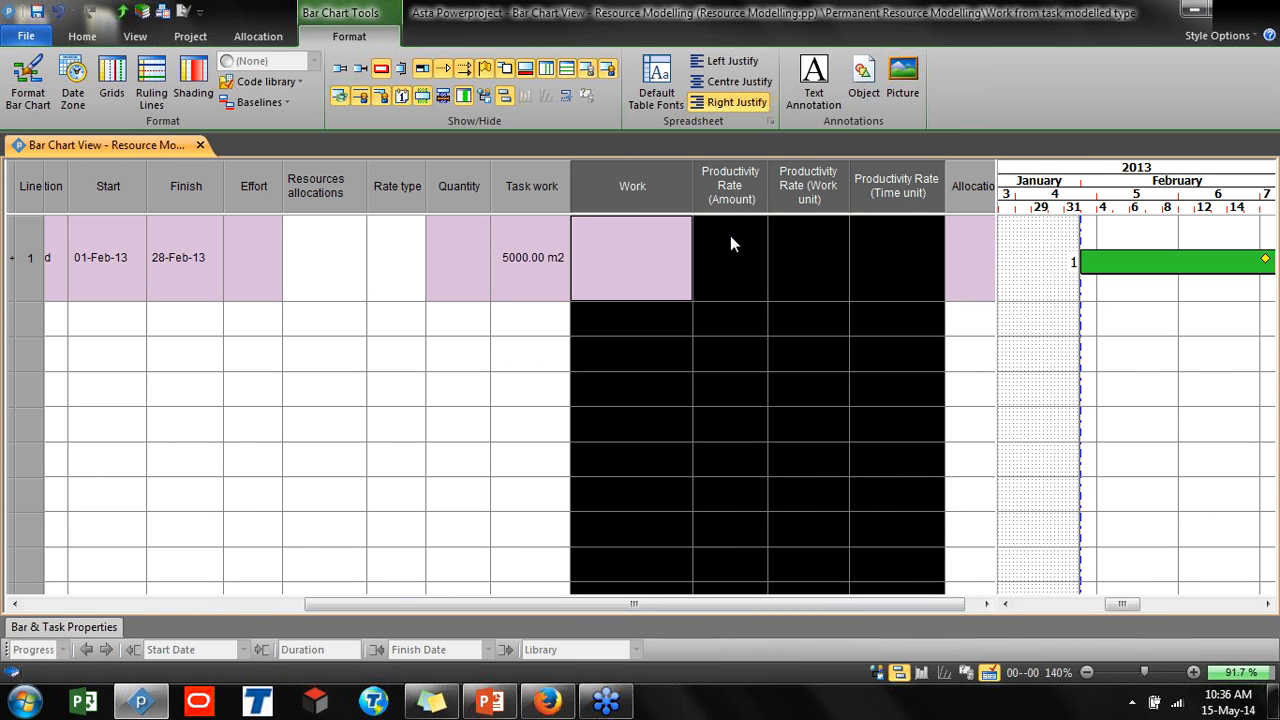
left_click_drag(352, 603, 67, 598)
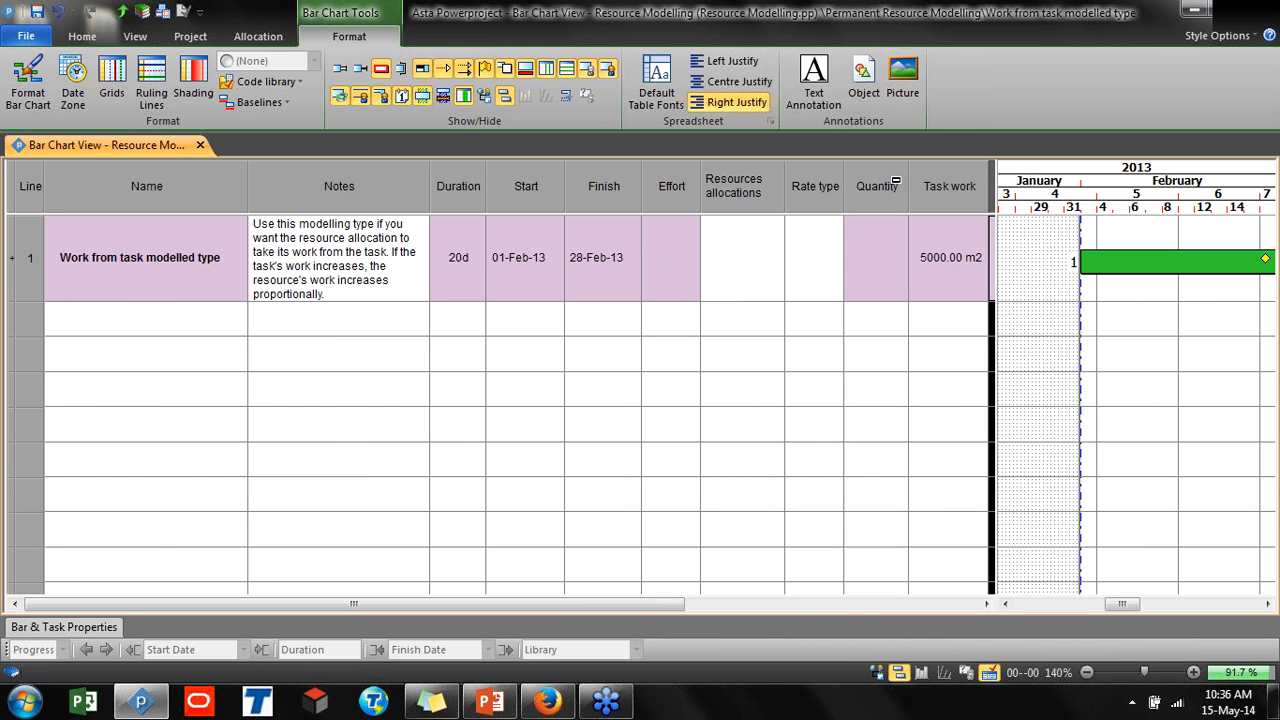
left_click_drag(580, 603, 762, 600)
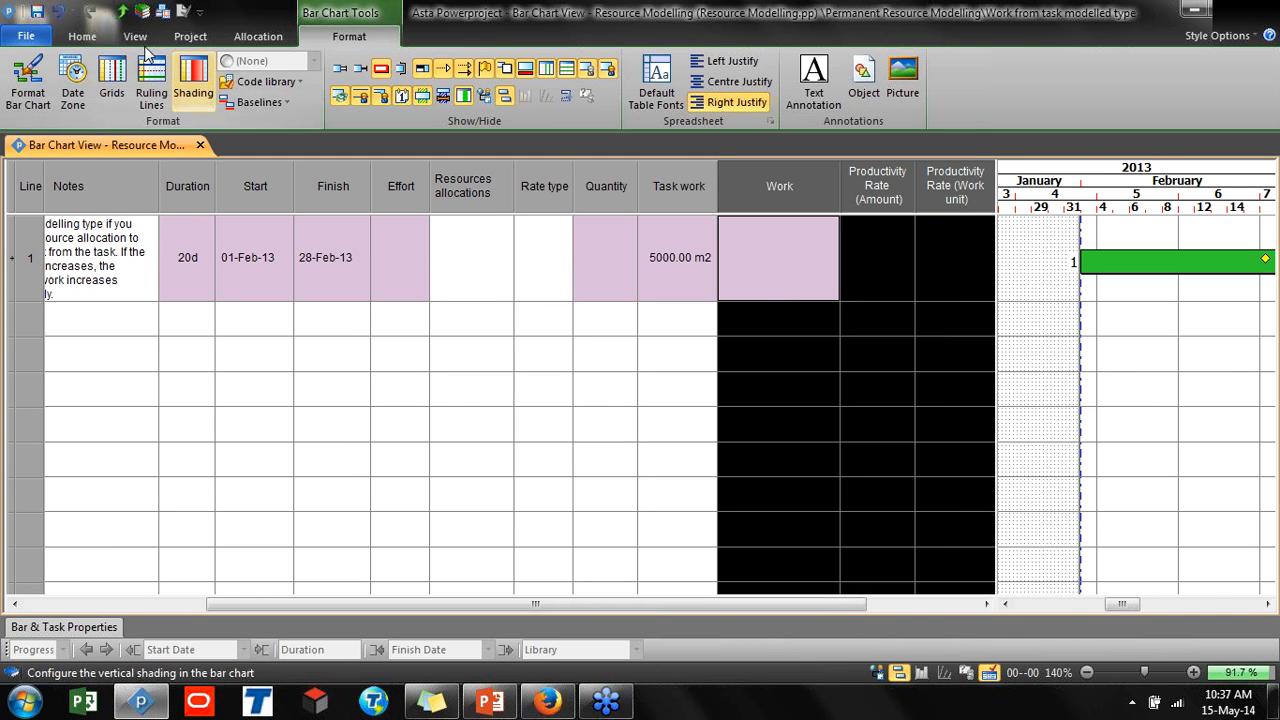
Undo the deletion of the Ductworkers allocation
left_click(58, 12)
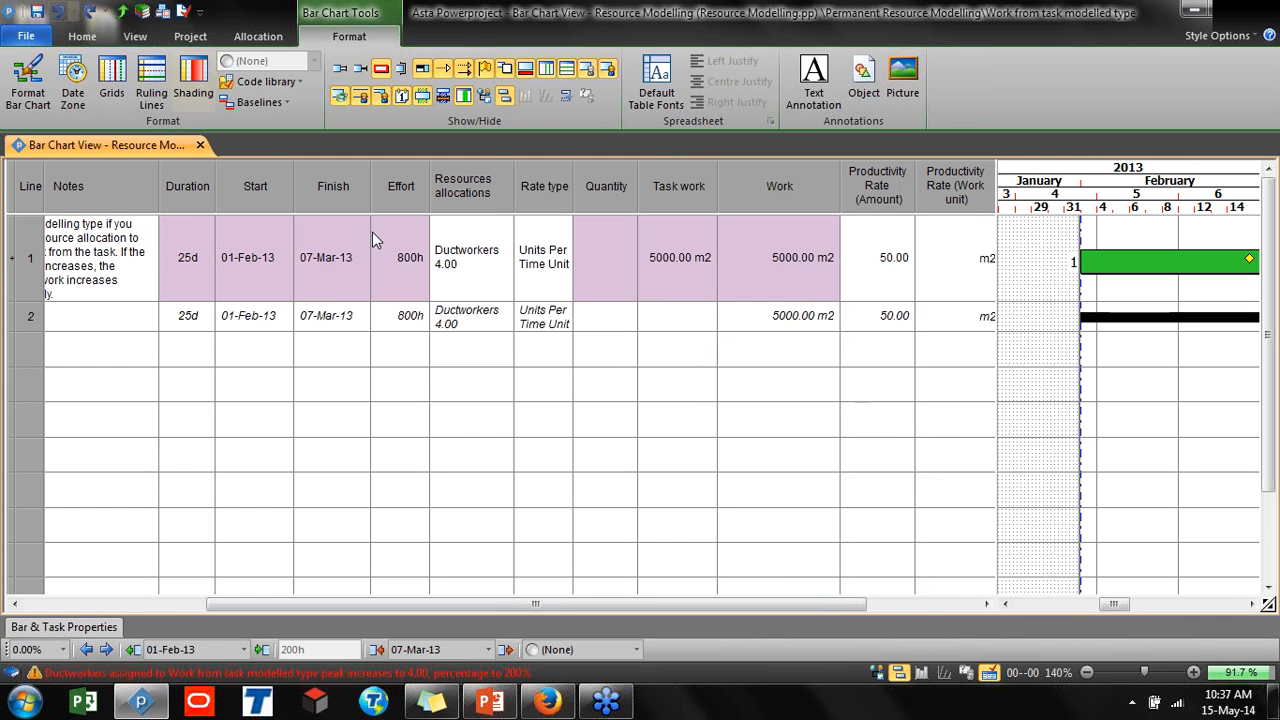
left_click_drag(515, 607, 279, 605)
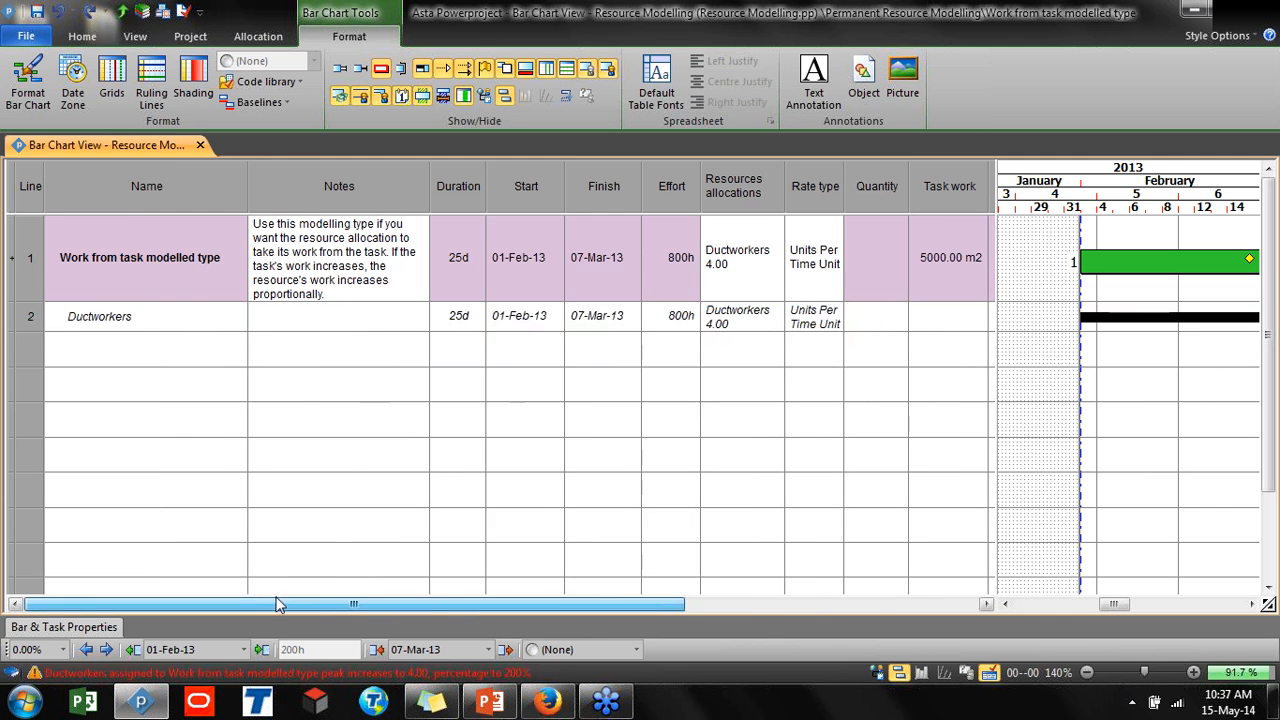
left_click(32, 318)
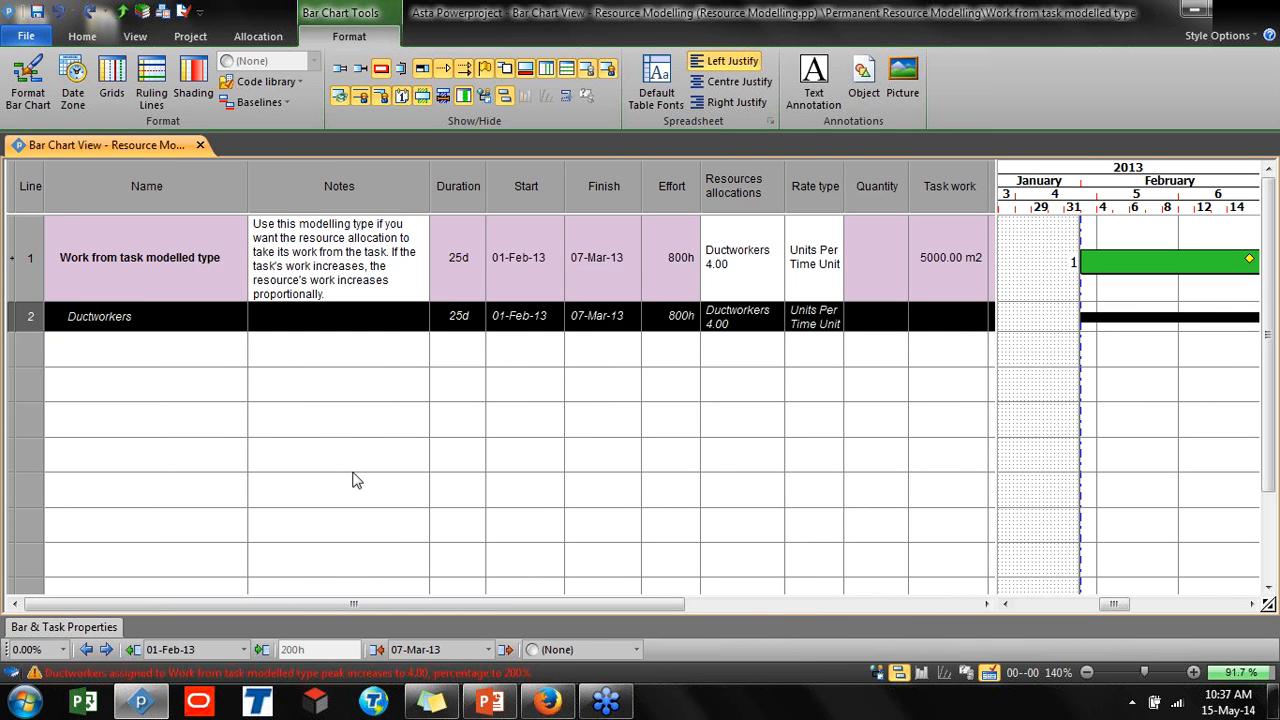
left_click_drag(500, 606, 791, 603)
left_click(710, 384)
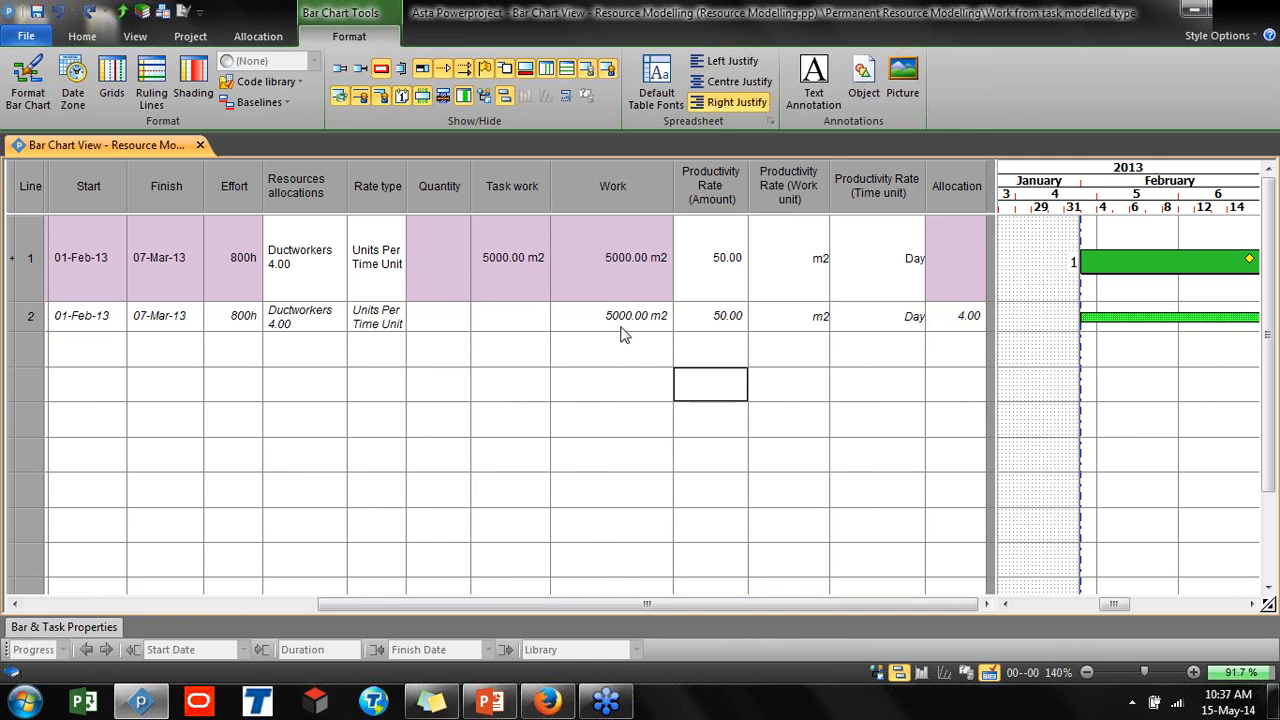
Open the Ductworkers allocation properties to review its modelling settings and close them
double_click(1166, 320)
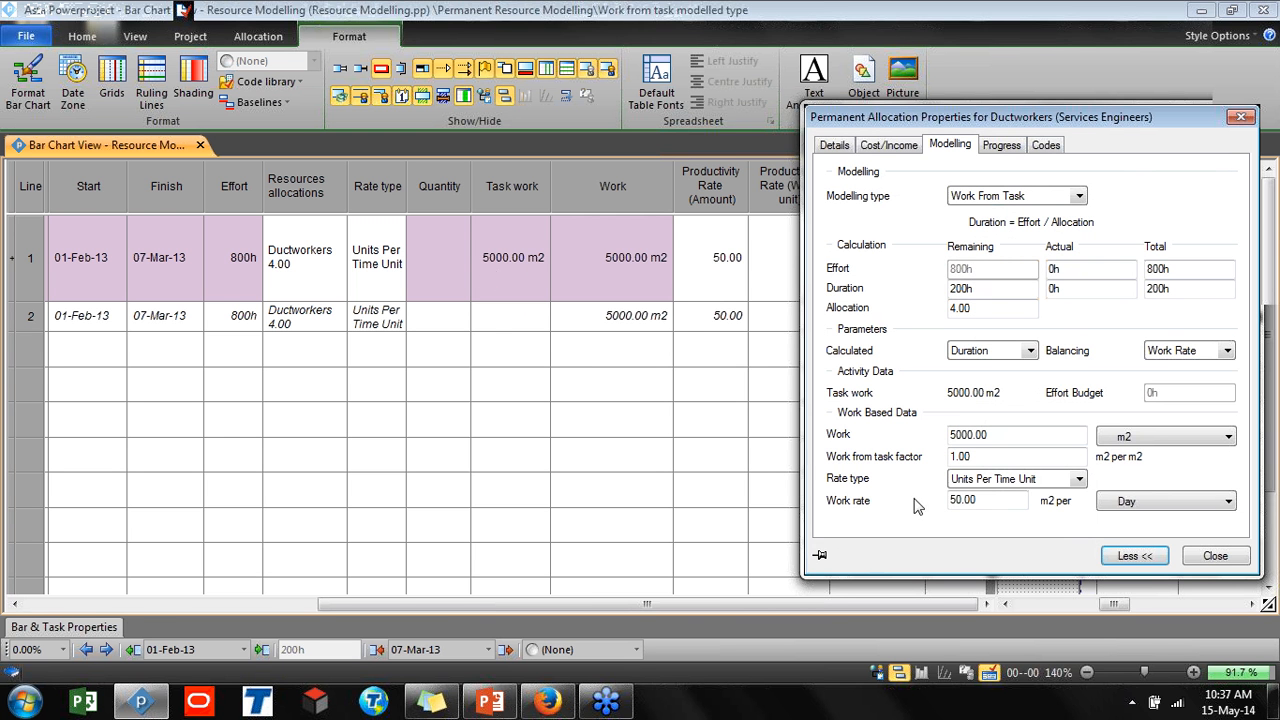
left_click(1235, 554)
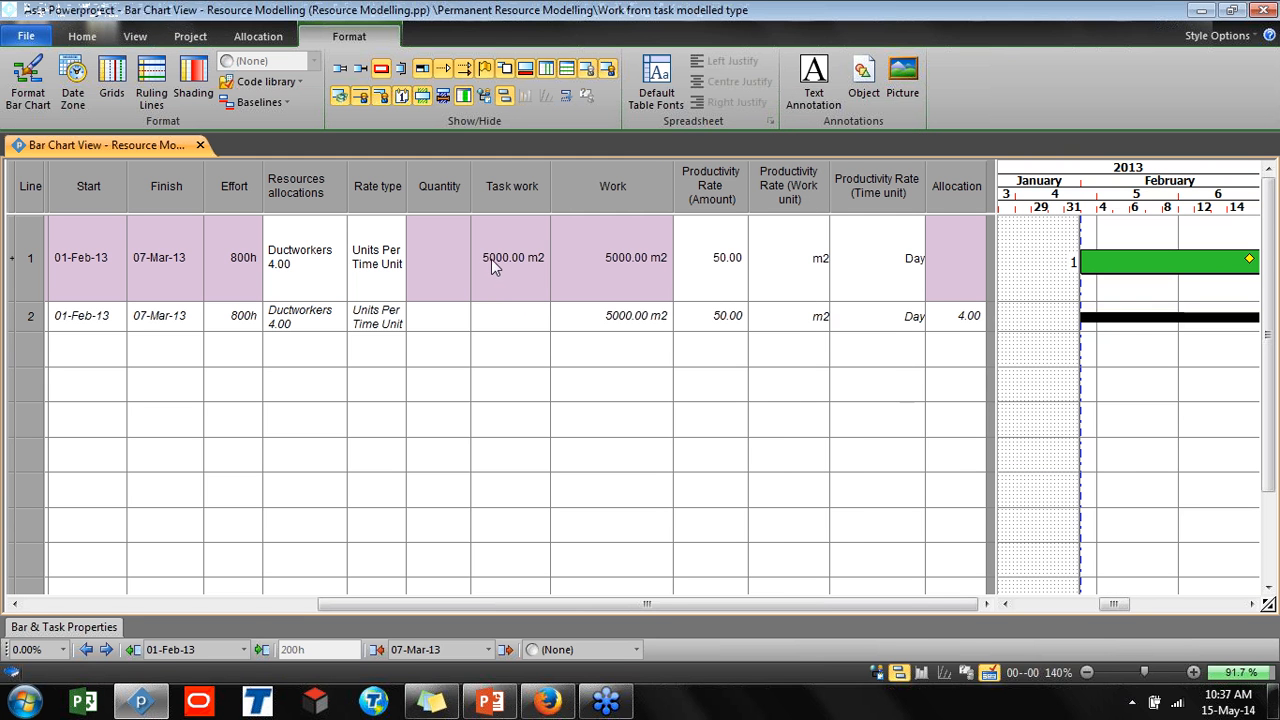
Set the task work of the Work from task modelled type task to 6000 m2
left_click(491, 259)
left_click(488, 257)
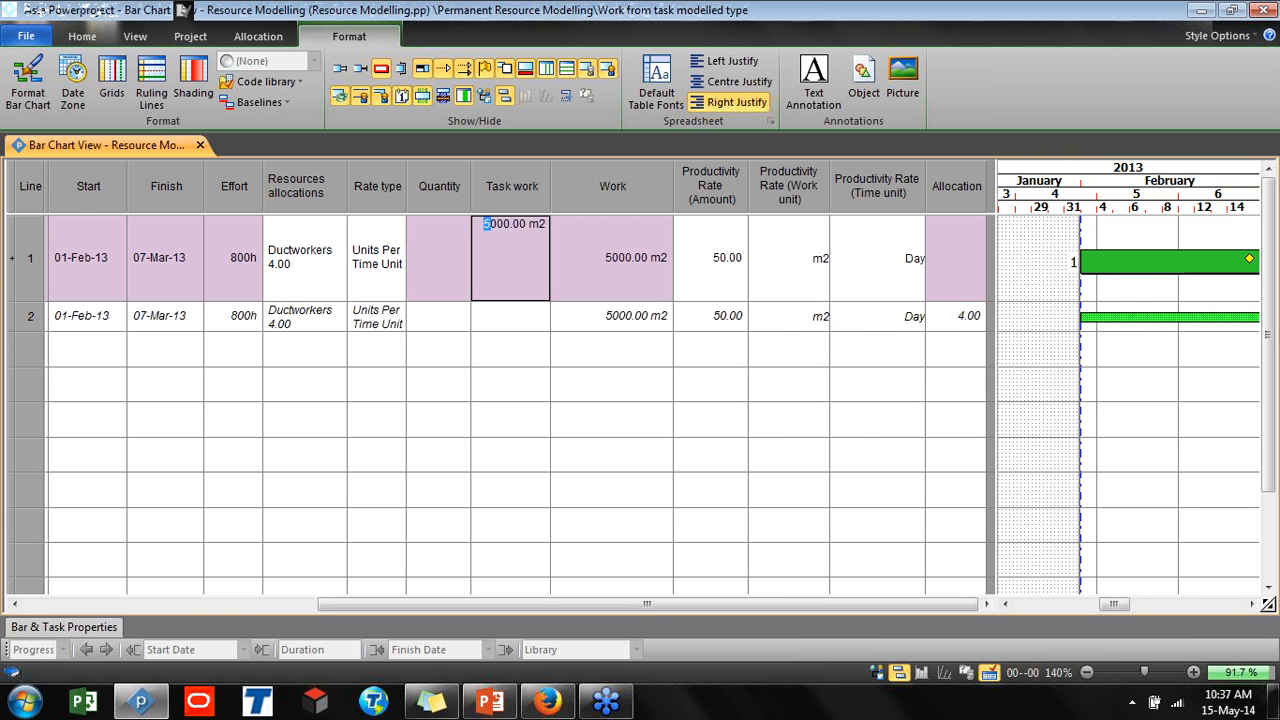
key("BackSpace")
type("6")
key("Return")
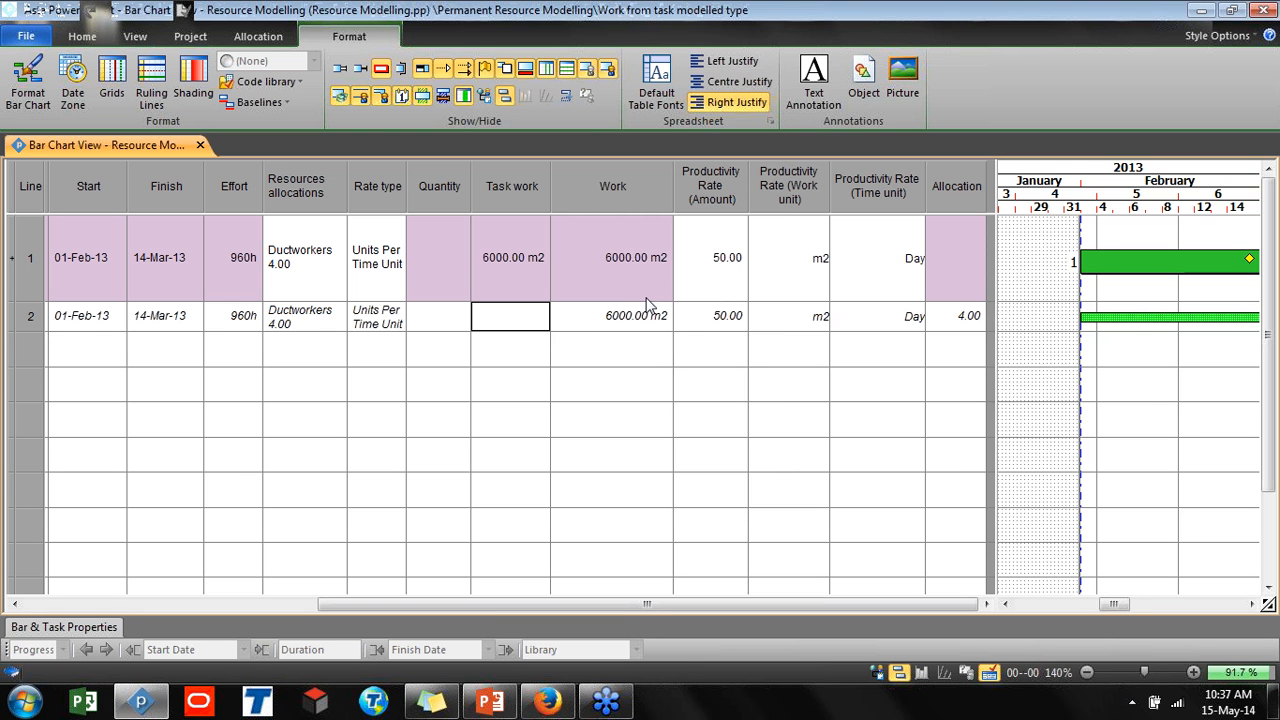
Delete the Ductworkers allocation row from the task and show the project tree again
left_click(31, 313)
key("Delete")
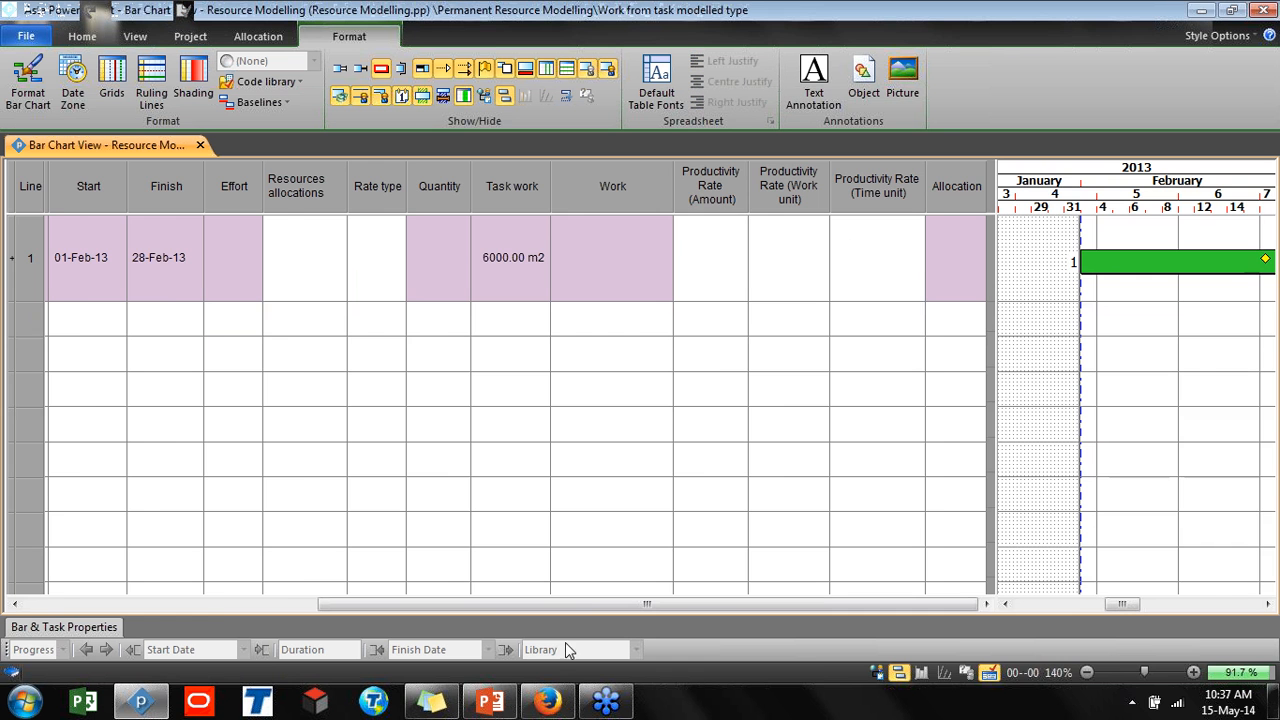
left_click(876, 673)
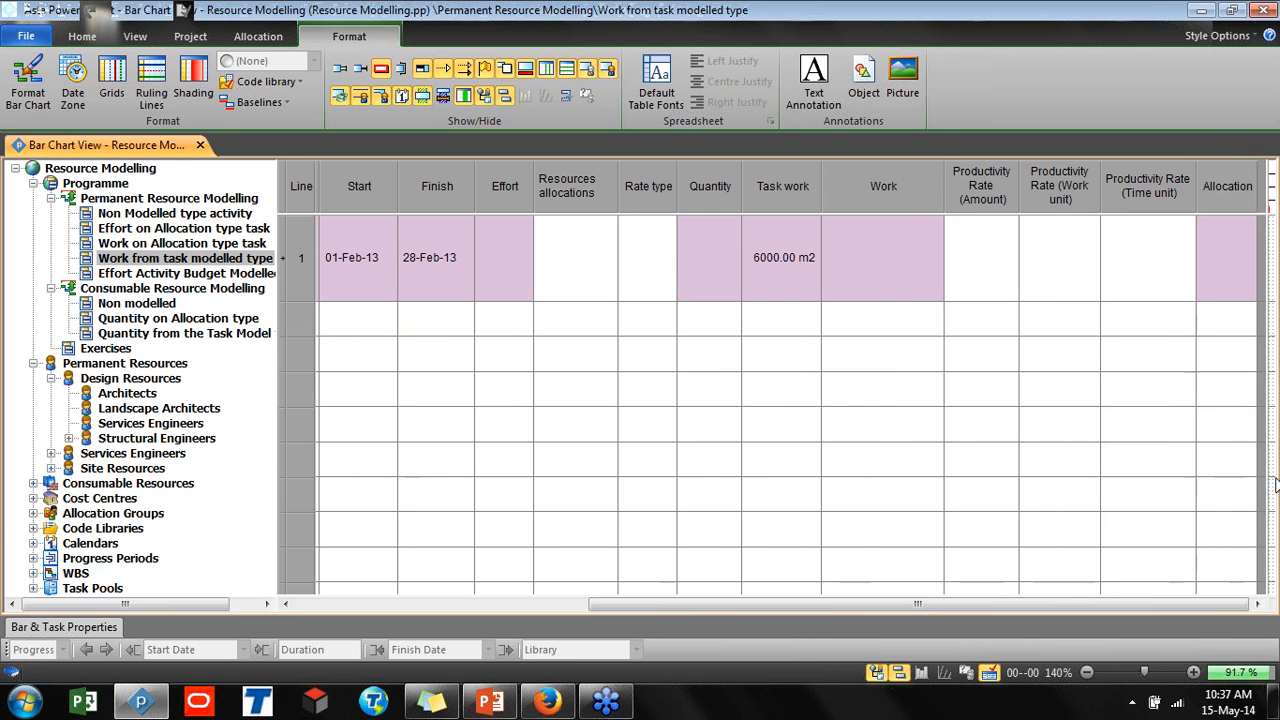
left_click_drag(1272, 480, 942, 480)
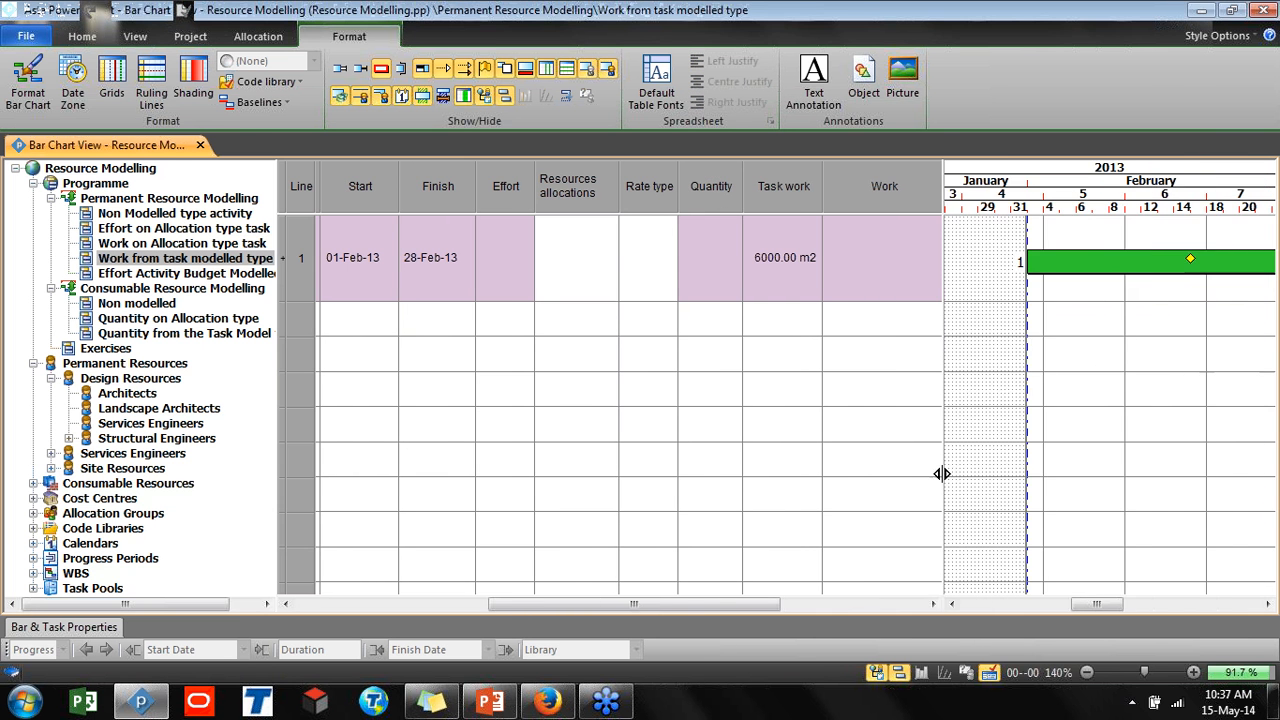
Open the Carpenters resource properties under Site Resources and set its modelling type to Work From Task
left_click(69, 440)
left_click(69, 440)
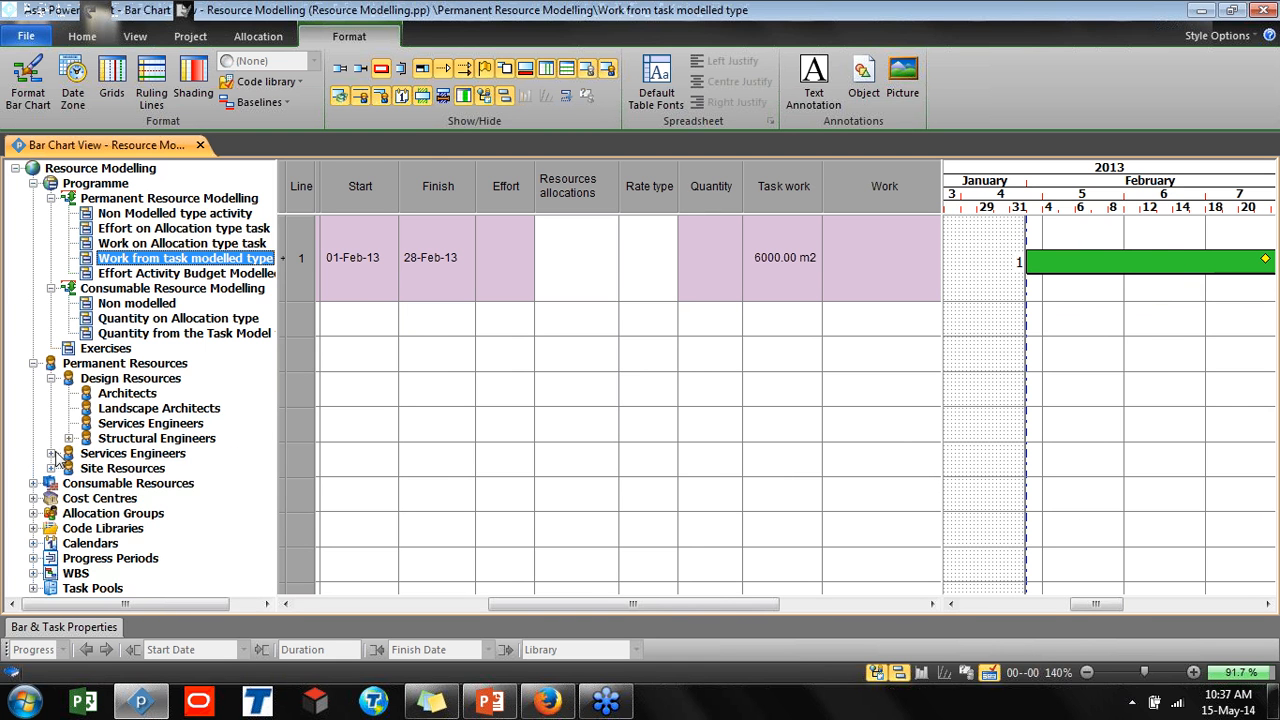
left_click(51, 468)
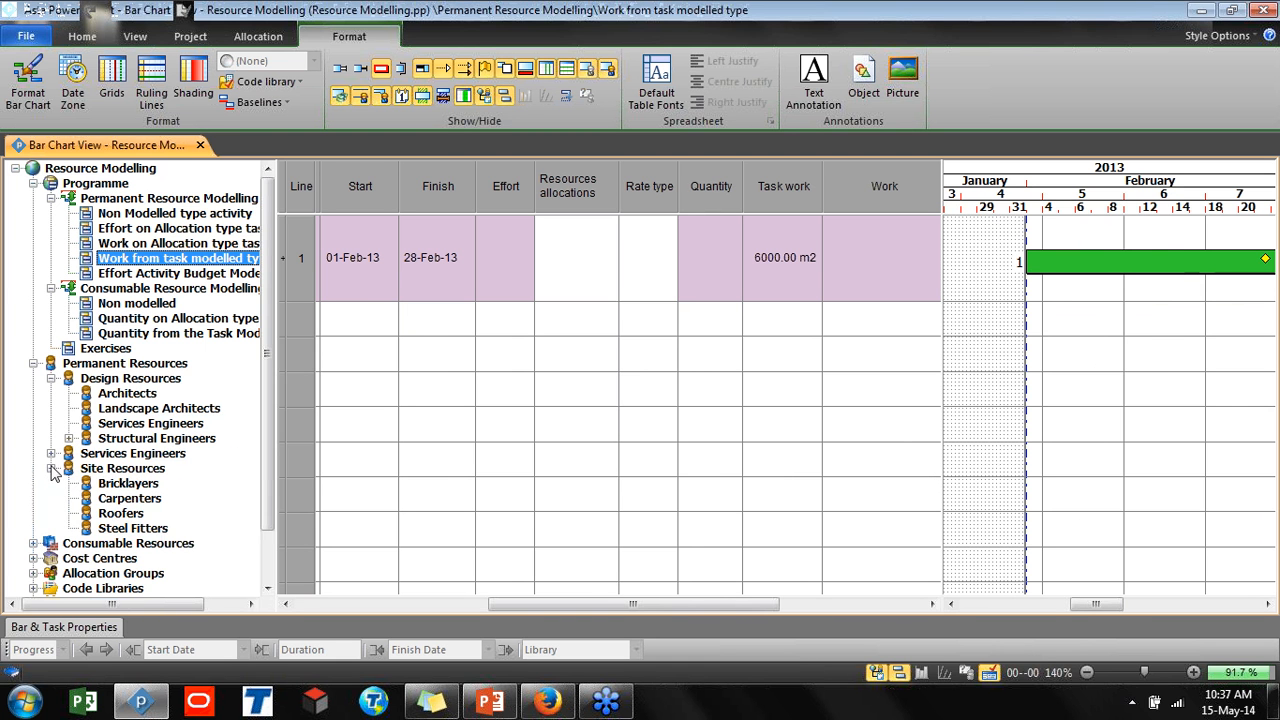
left_click(114, 500)
right_click(115, 500)
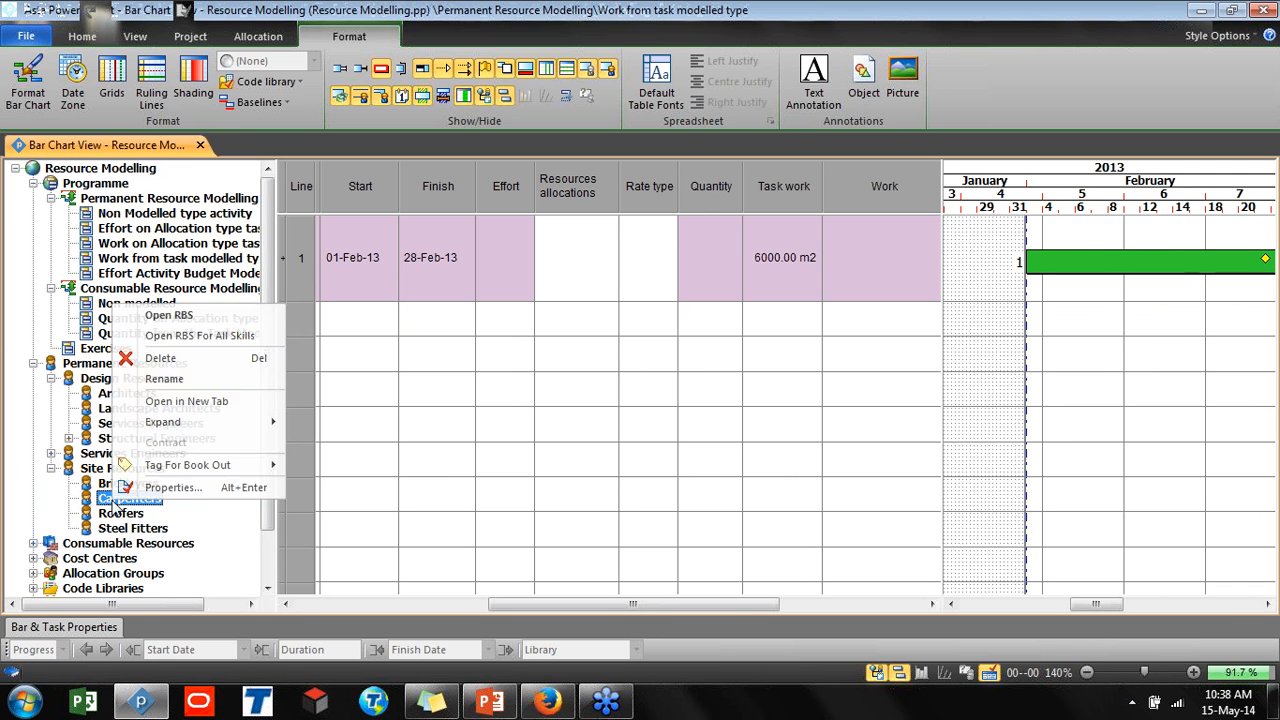
left_click(165, 489)
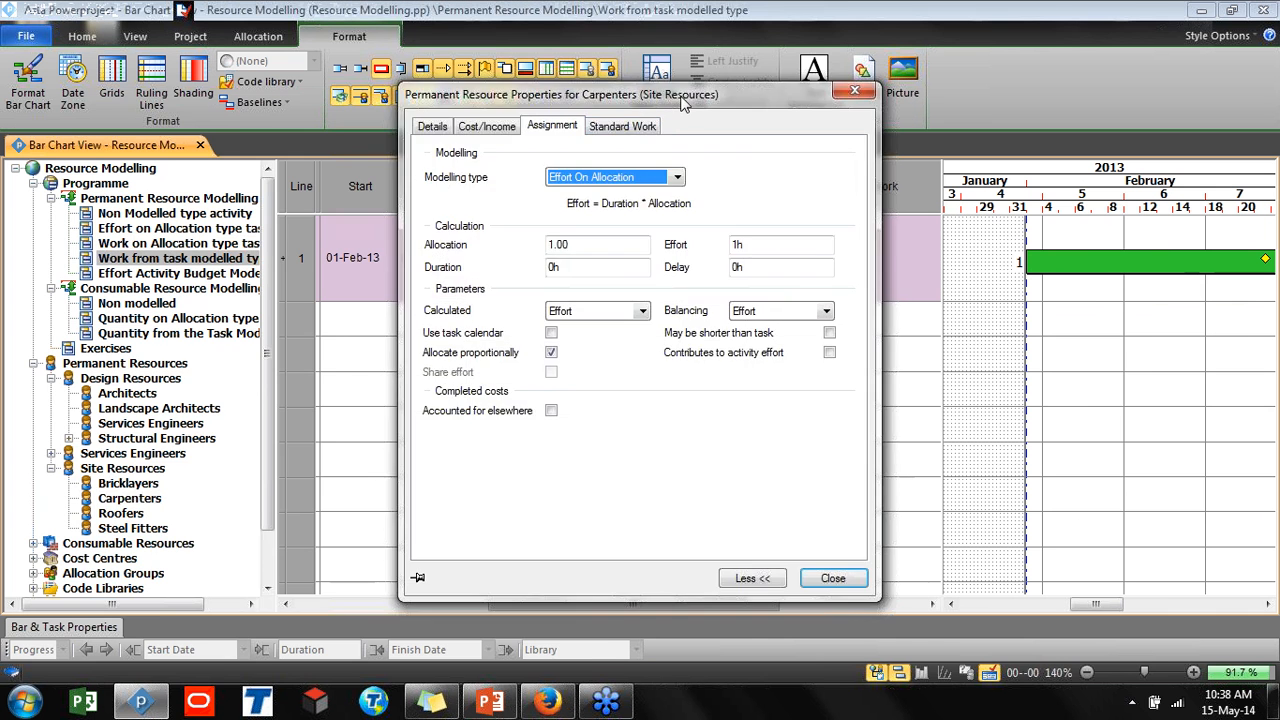
left_click_drag(640, 94, 277, 123)
left_click(313, 206)
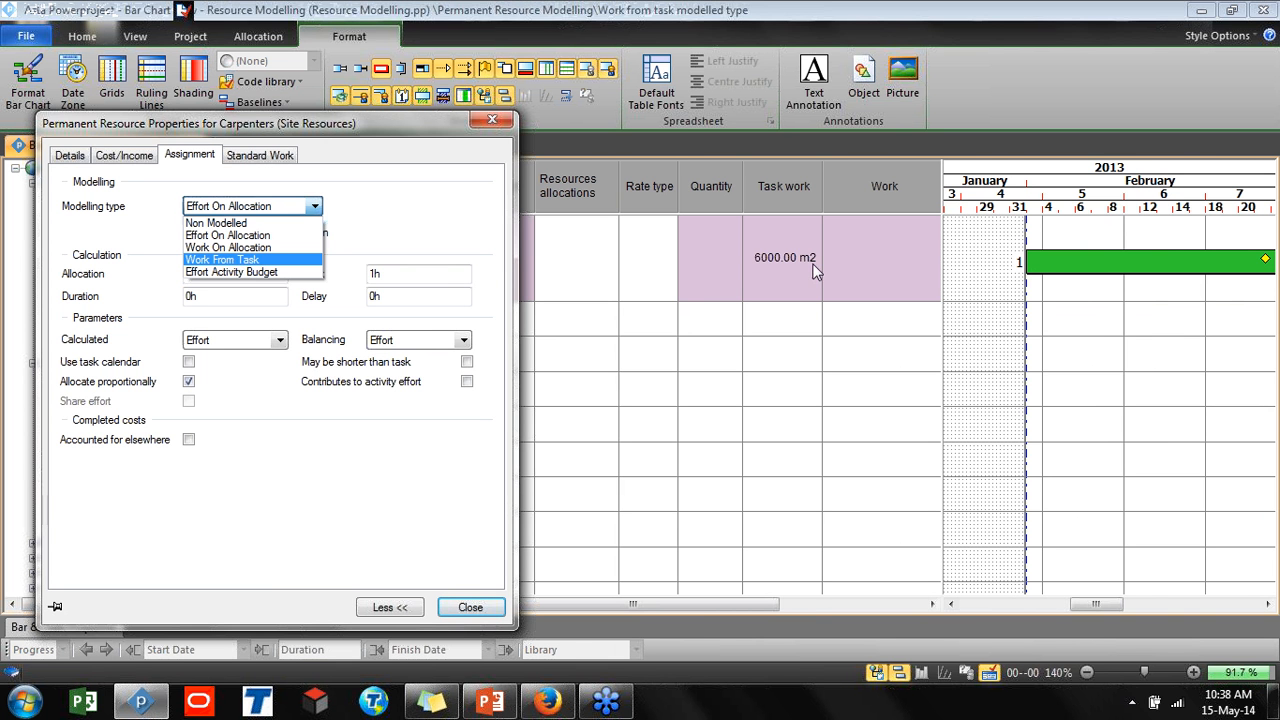
left_click(222, 259)
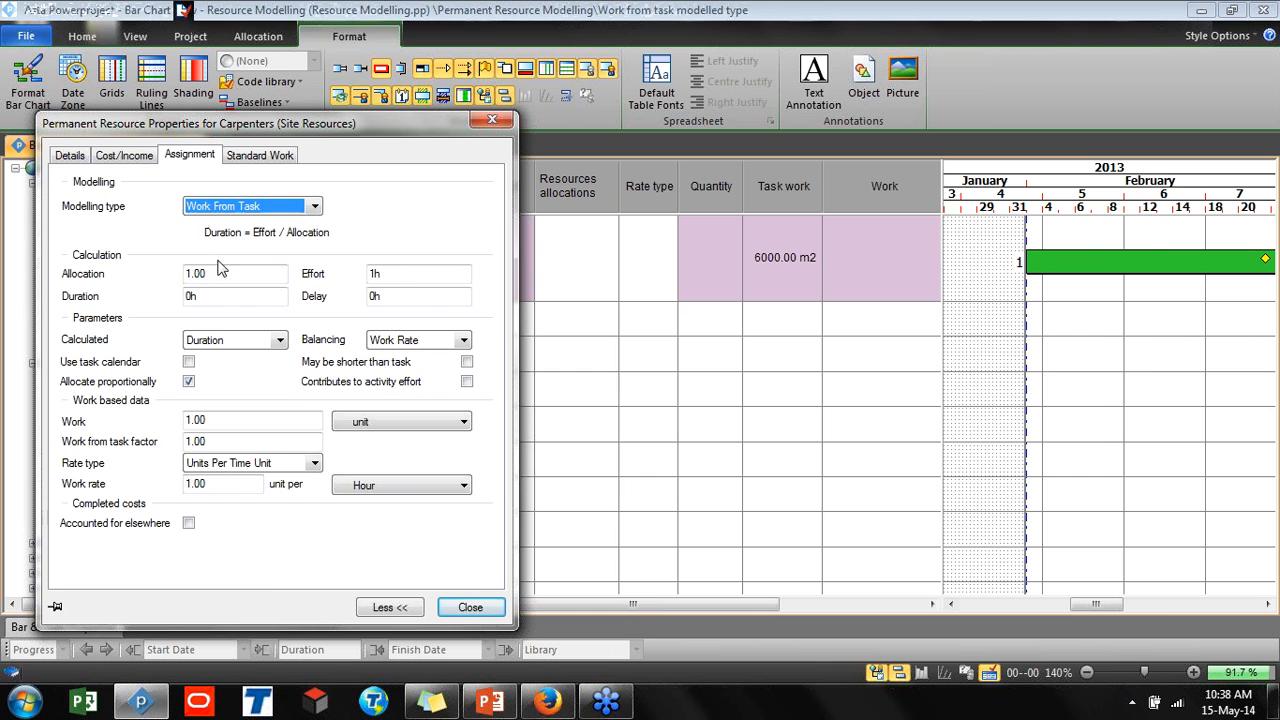
Set the Carpenters work rate time unit to Day and the balancing option to None
left_click(376, 490)
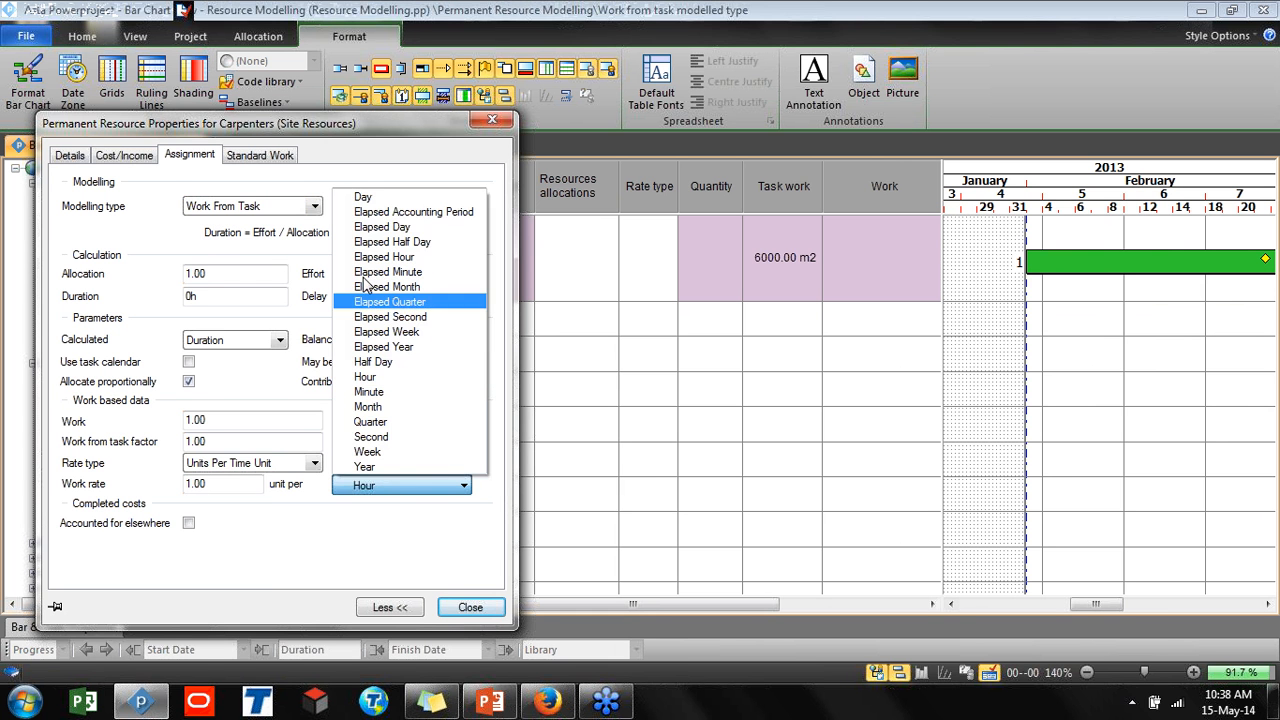
left_click(364, 199)
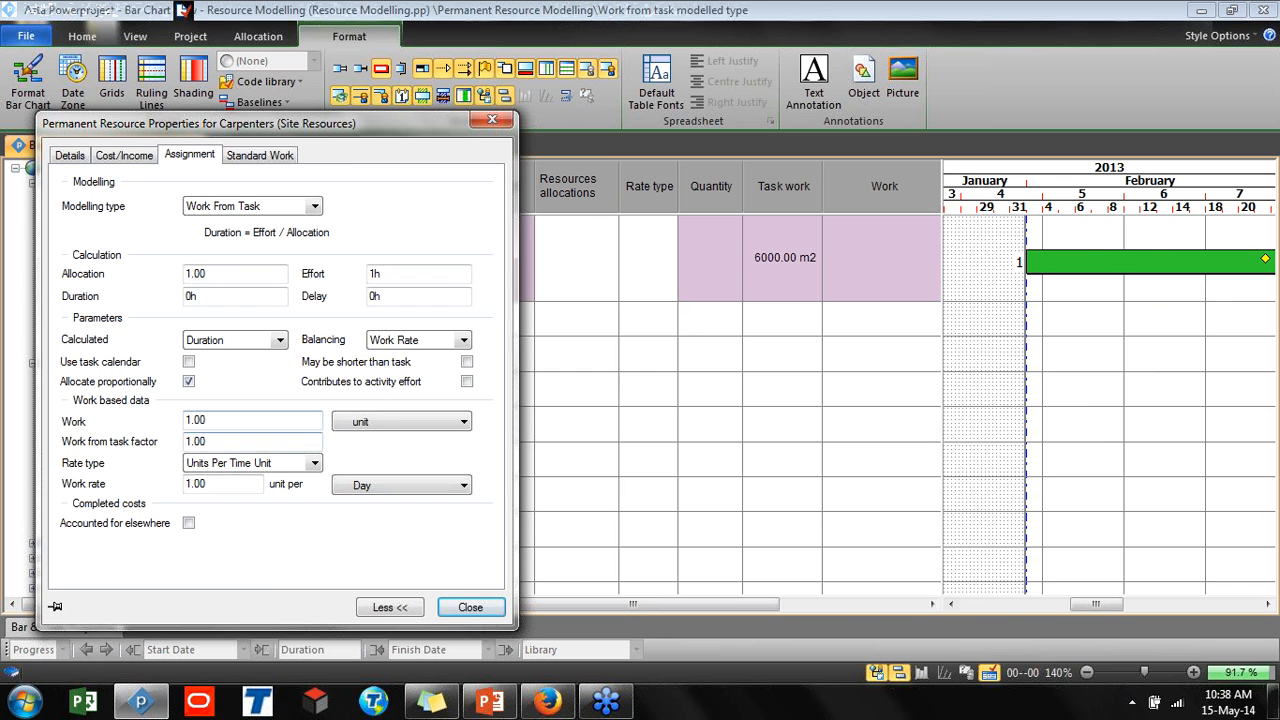
left_click(205, 484)
left_click_drag(205, 484, 162, 490)
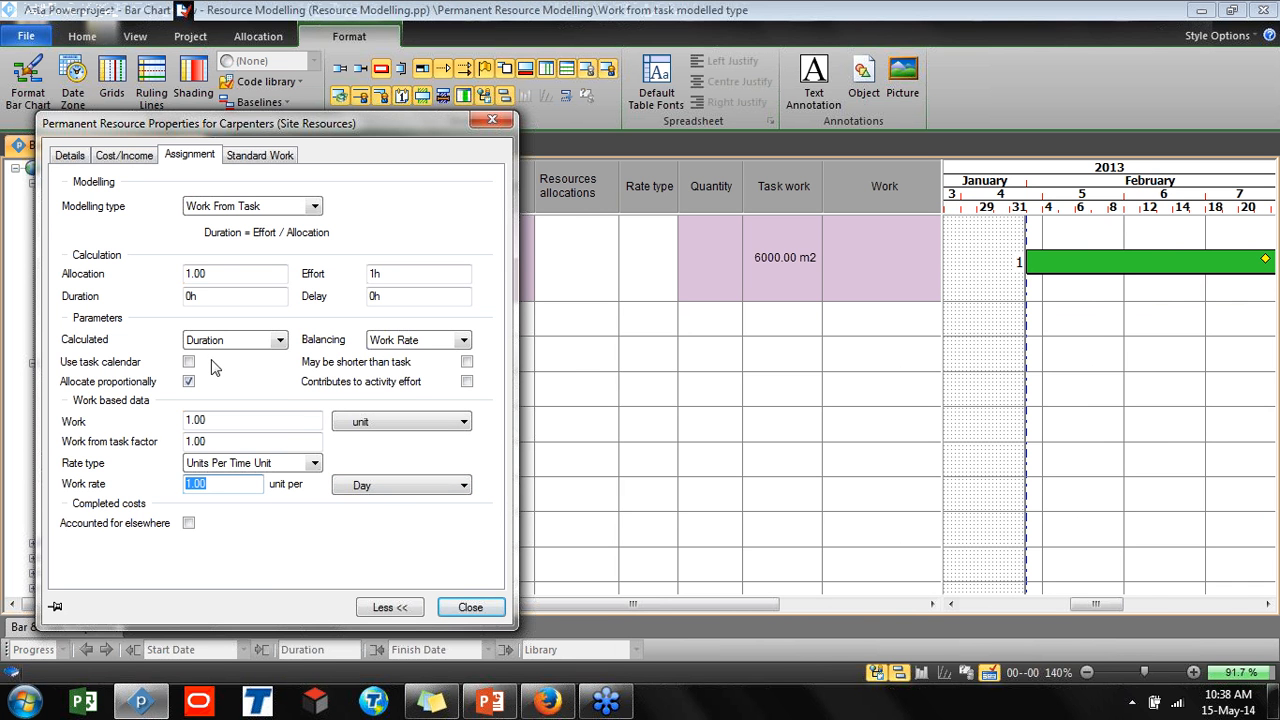
left_click(207, 484)
left_click_drag(207, 484, 184, 486)
left_click(463, 340)
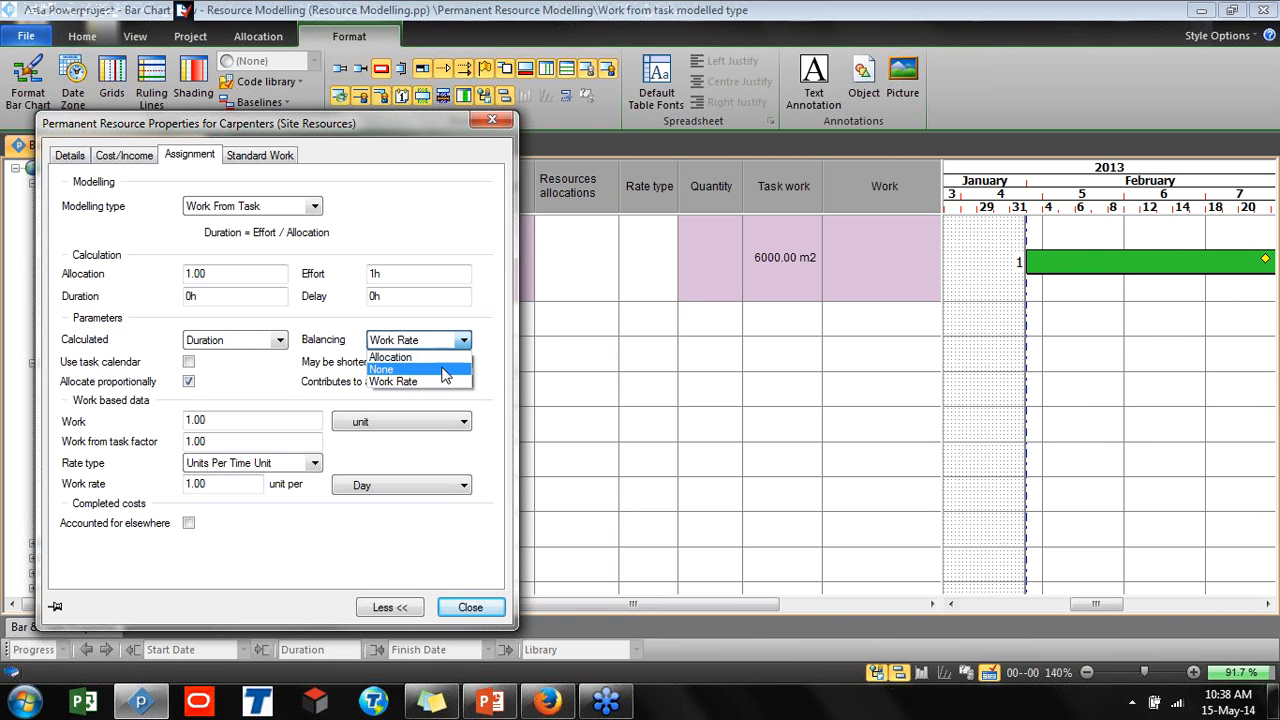
left_click(445, 370)
Set the work rate to 100 units per day and close the Carpenters resource properties
left_click_drag(226, 484, 155, 484)
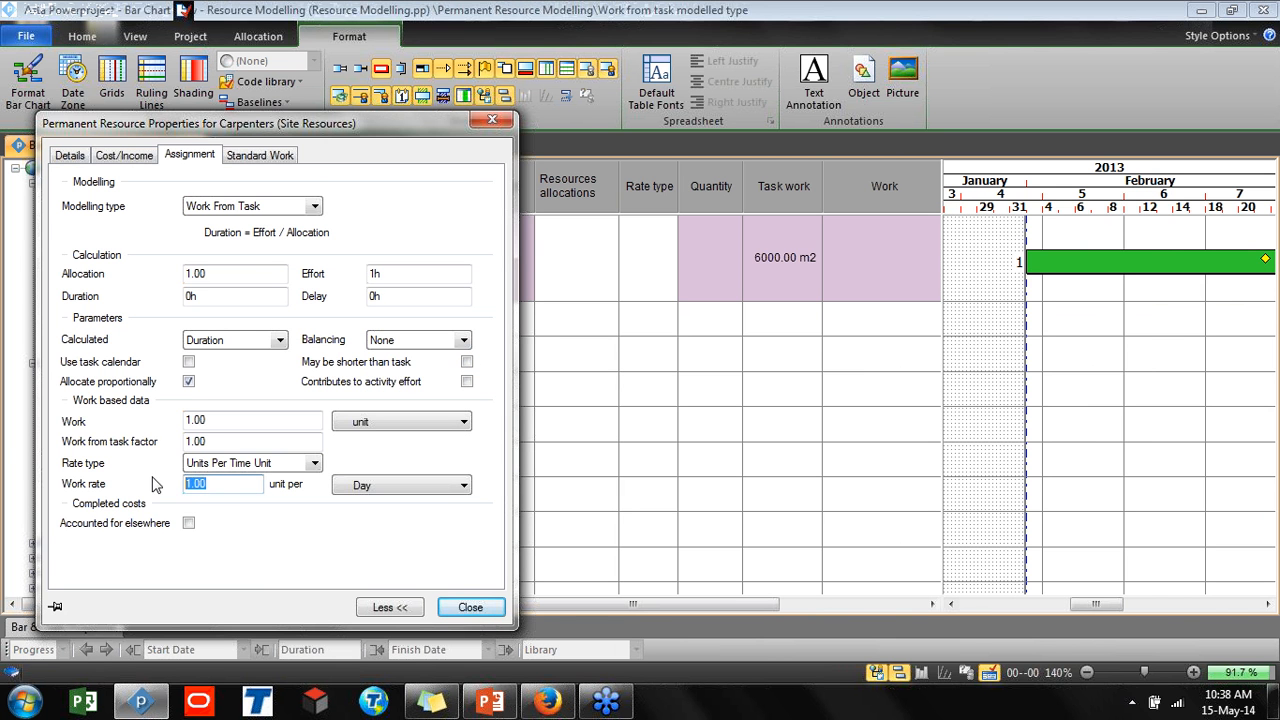
type("100")
left_click(228, 342)
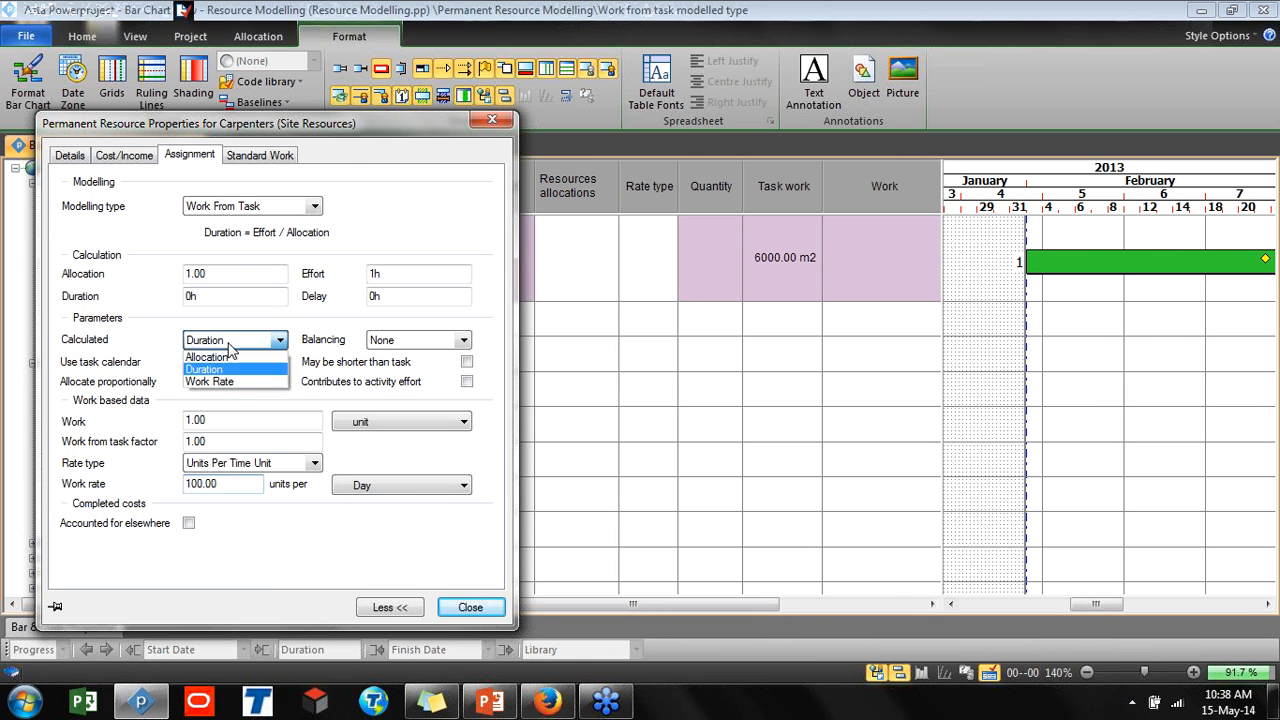
left_click(228, 354)
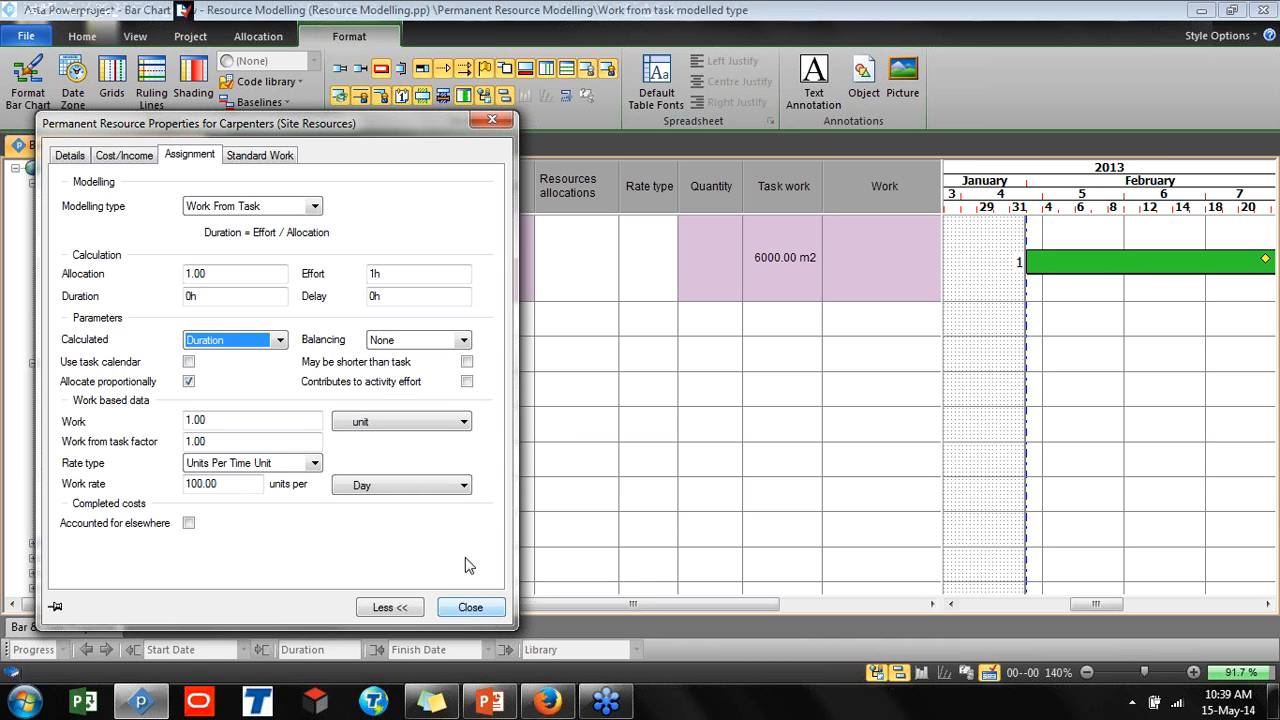
left_click(463, 340)
left_click(444, 524)
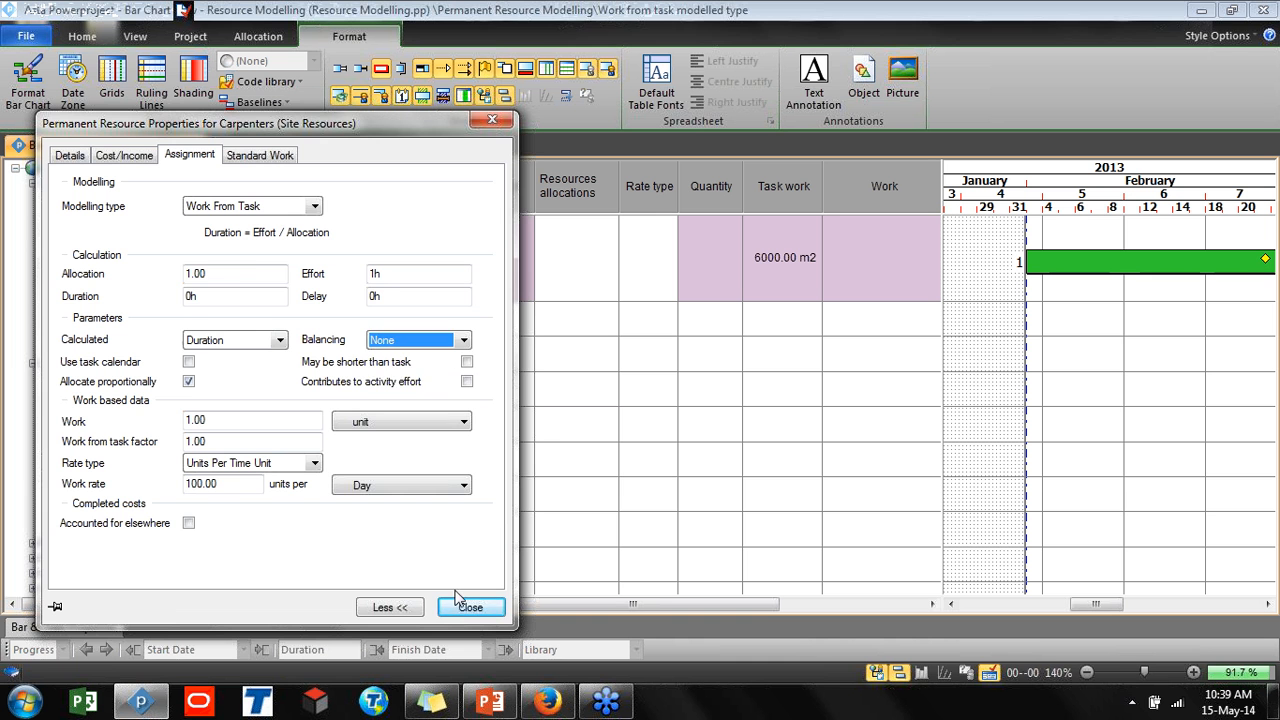
left_click(466, 606)
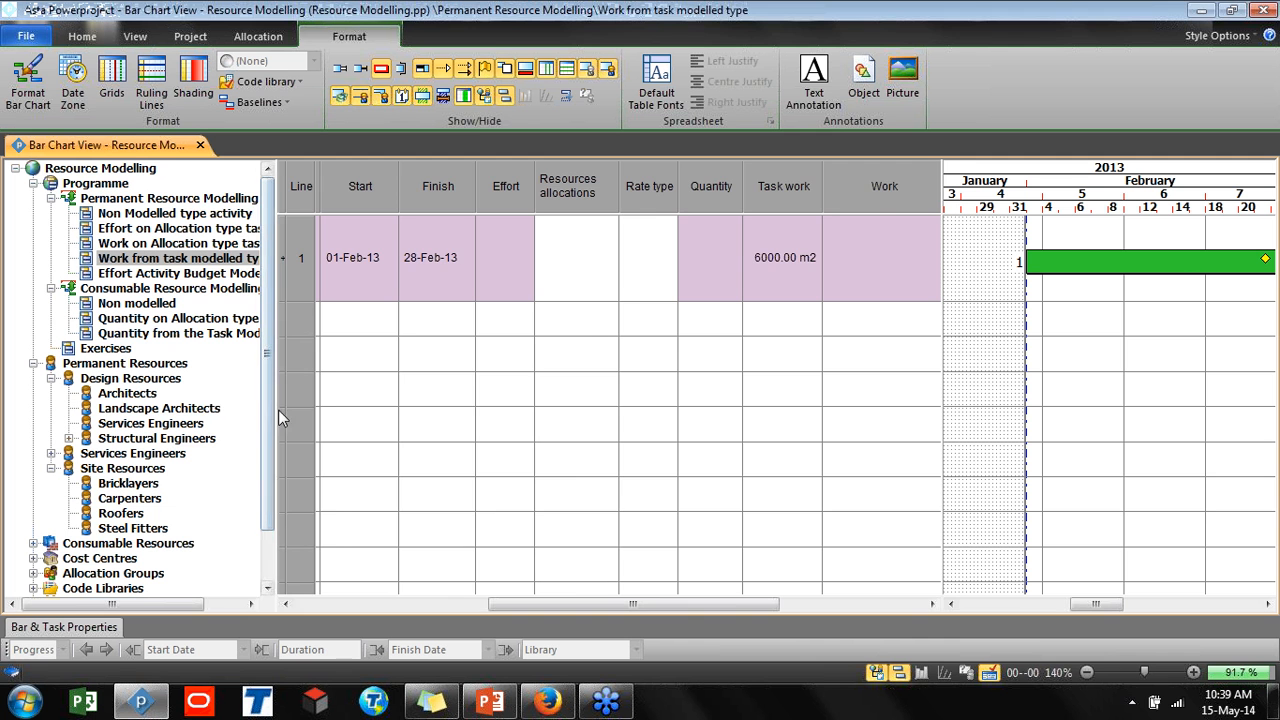
Allocate the Carpenters resource to the Work from task modelled type task bar
left_click_drag(278, 409, 206, 409)
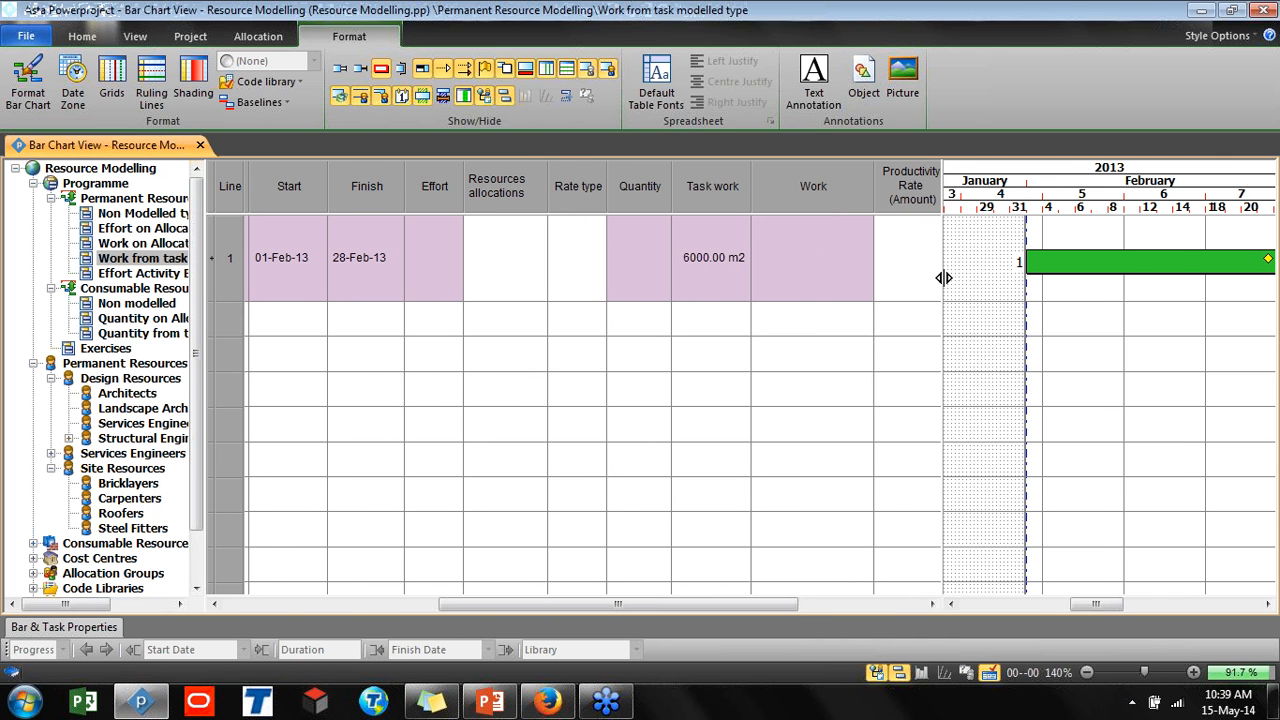
left_click_drag(943, 278, 946, 278)
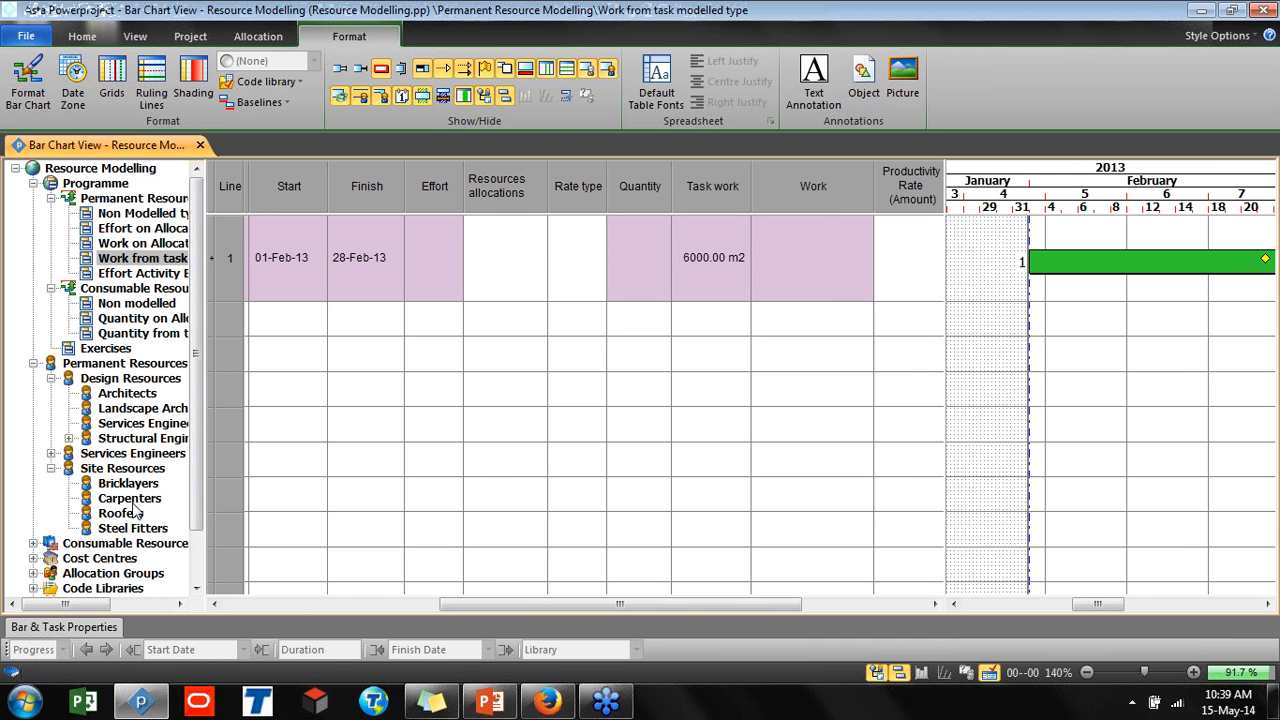
left_click_drag(134, 504, 1055, 266)
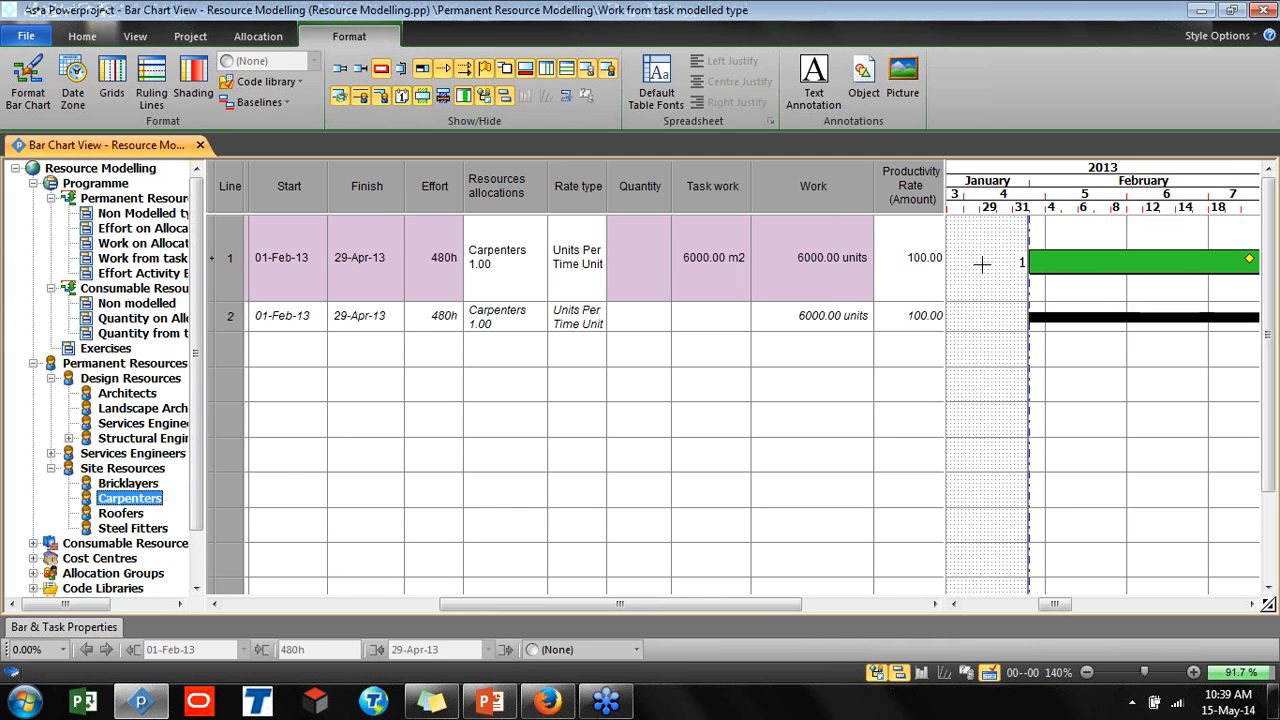
left_click(1033, 266)
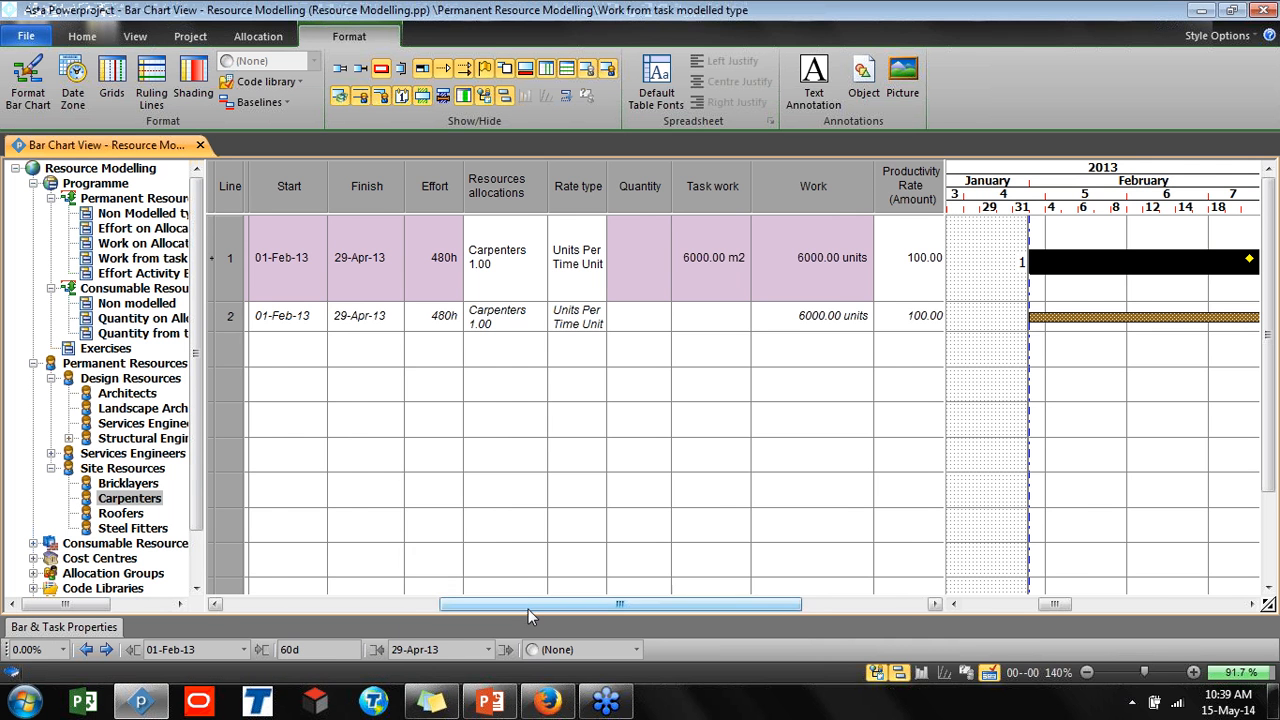
Examine the task's duration, dates, effort, work, productivity rate and allocation columns for the Carpenters allocation
left_click_drag(528, 609, 480, 609)
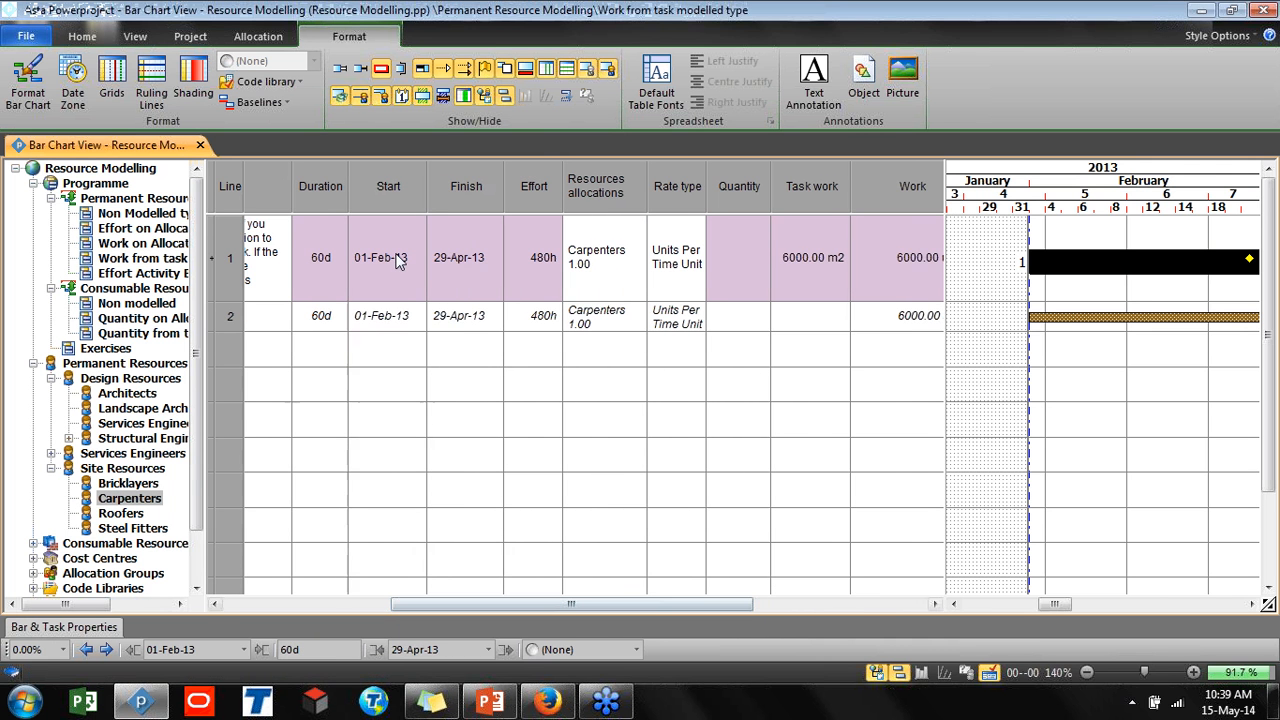
left_click_drag(403, 203, 440, 207)
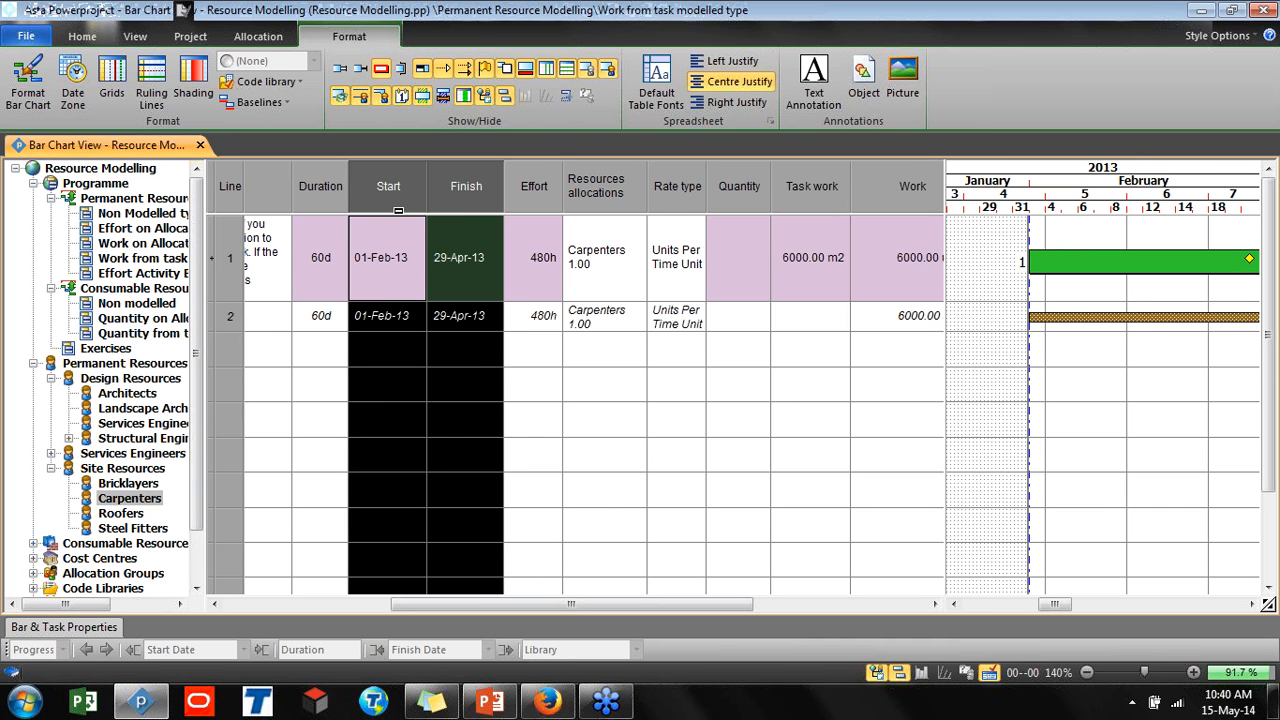
left_click(410, 197)
left_click_drag(410, 197, 458, 190)
left_click(878, 673)
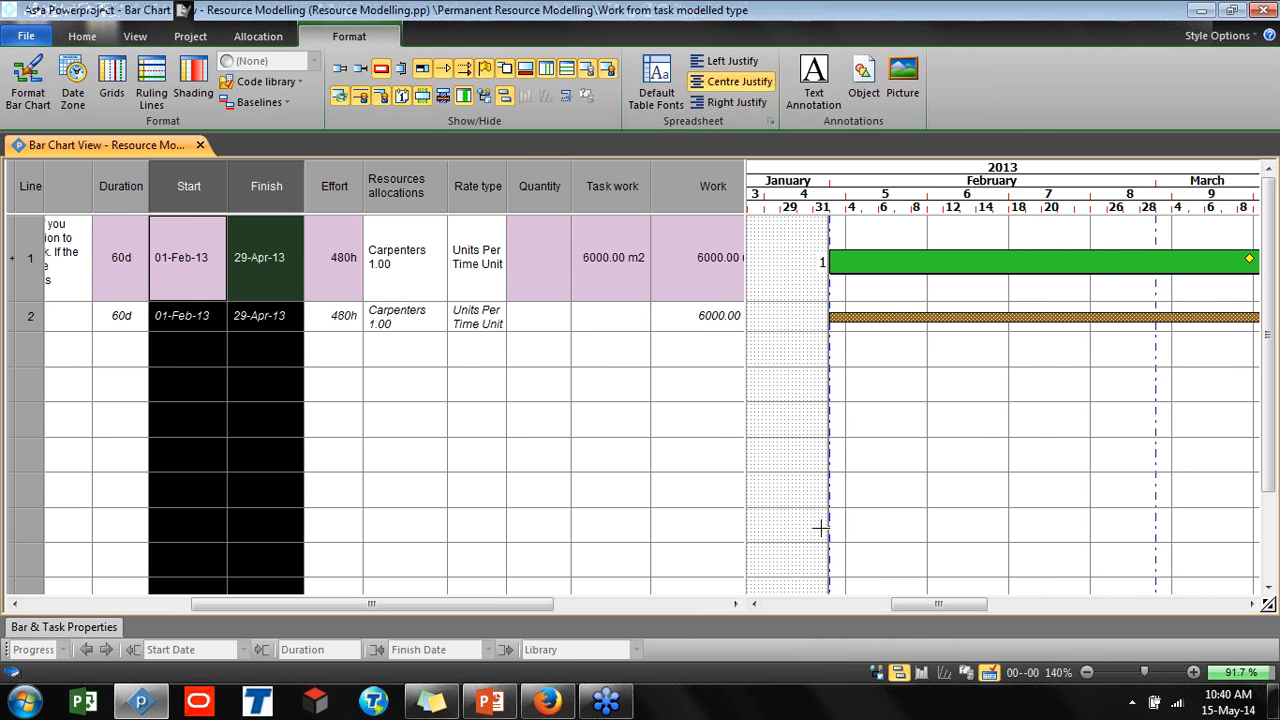
left_click_drag(746, 377, 1087, 405)
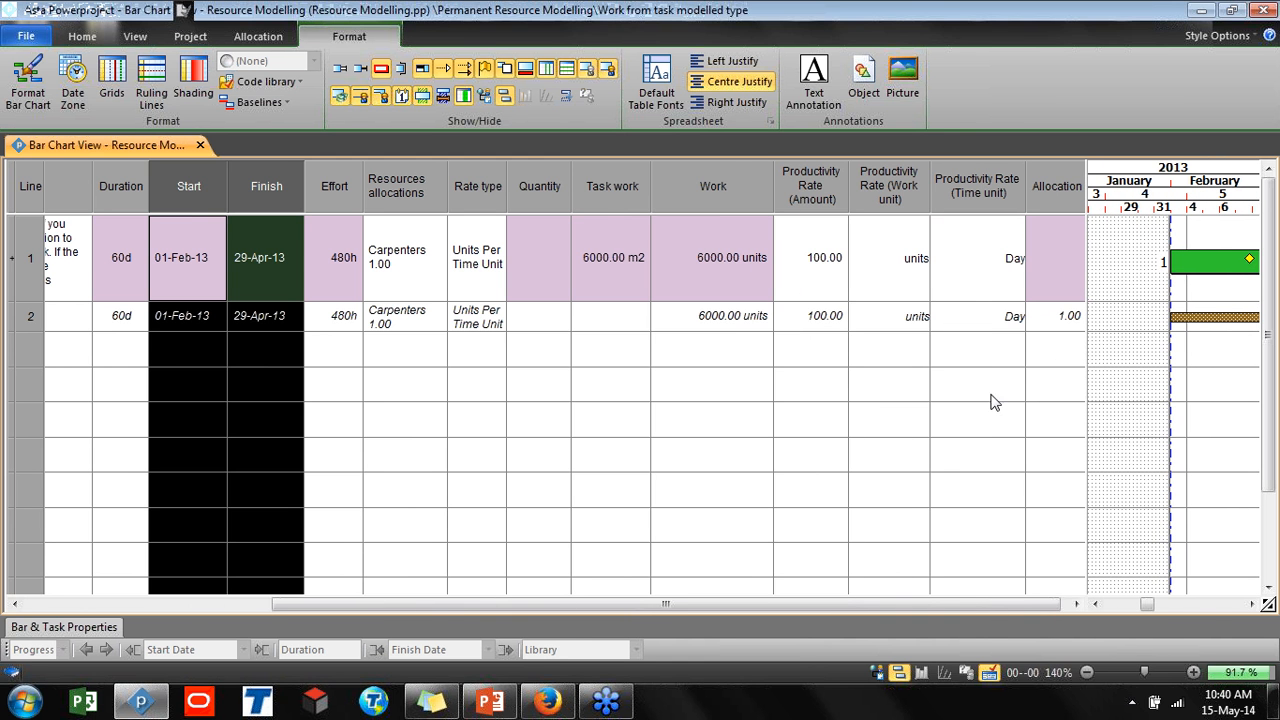
left_click(604, 200)
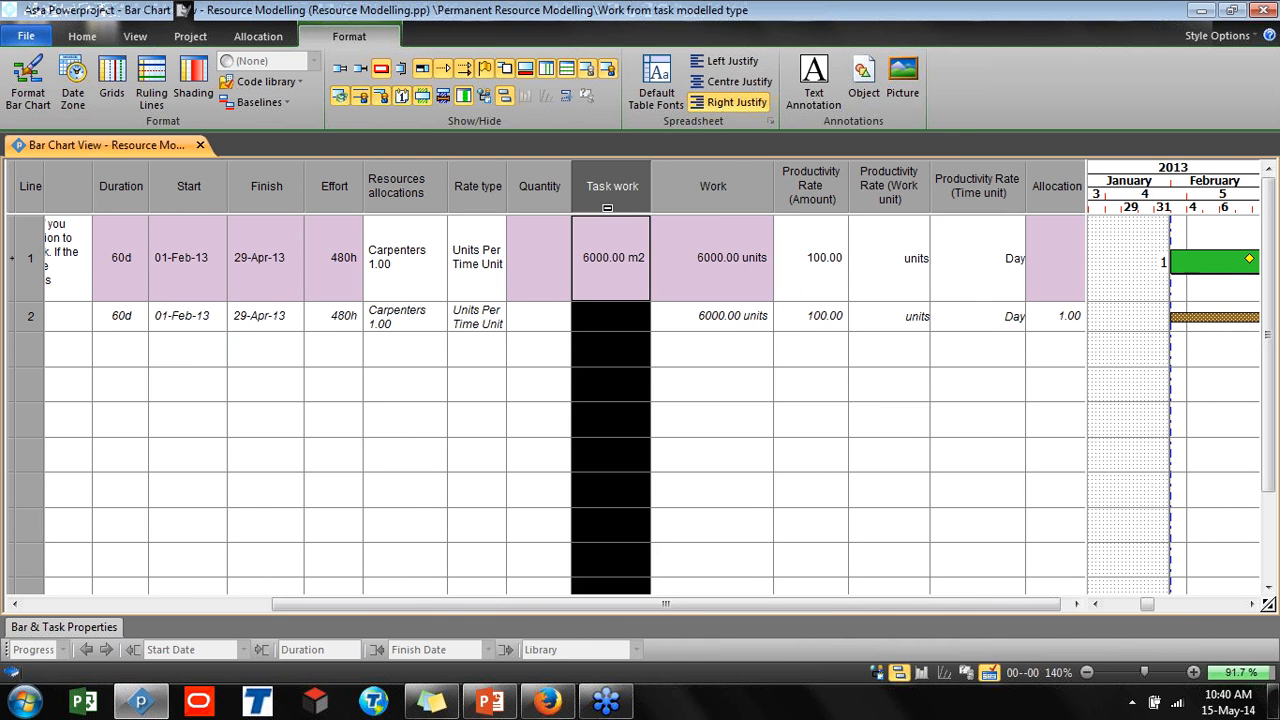
left_click(733, 199)
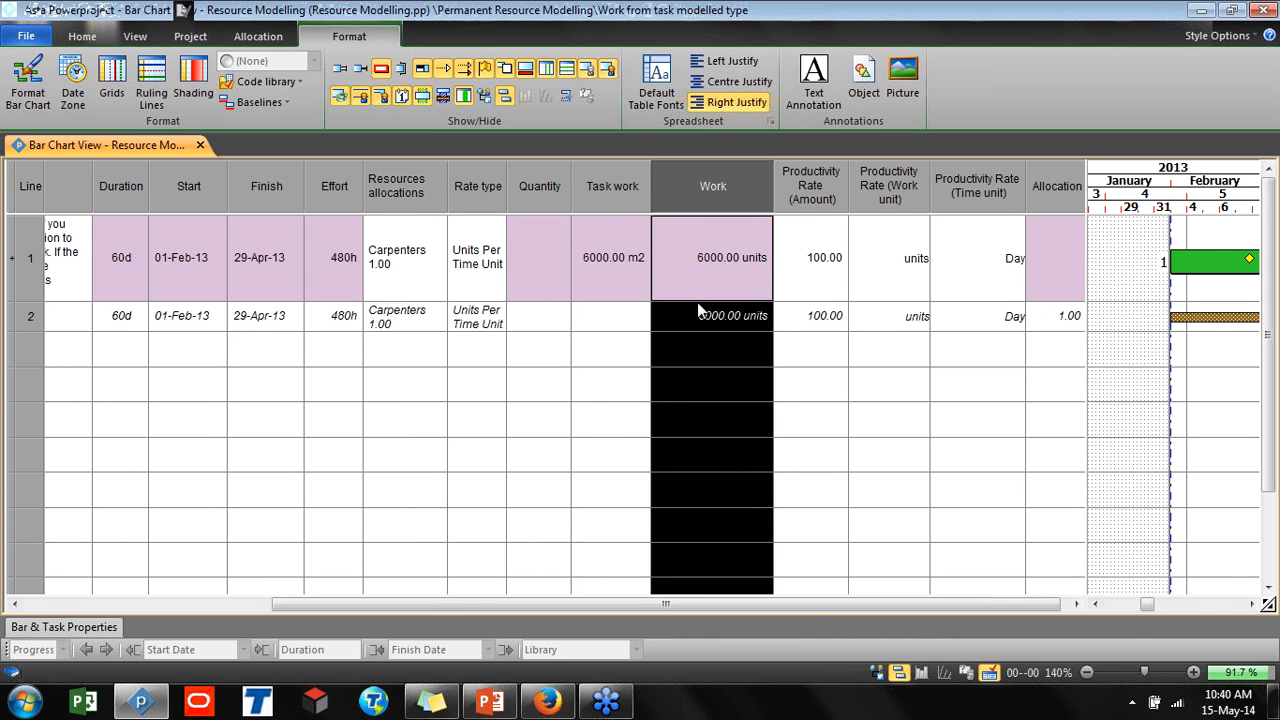
left_click_drag(808, 603, 816, 603)
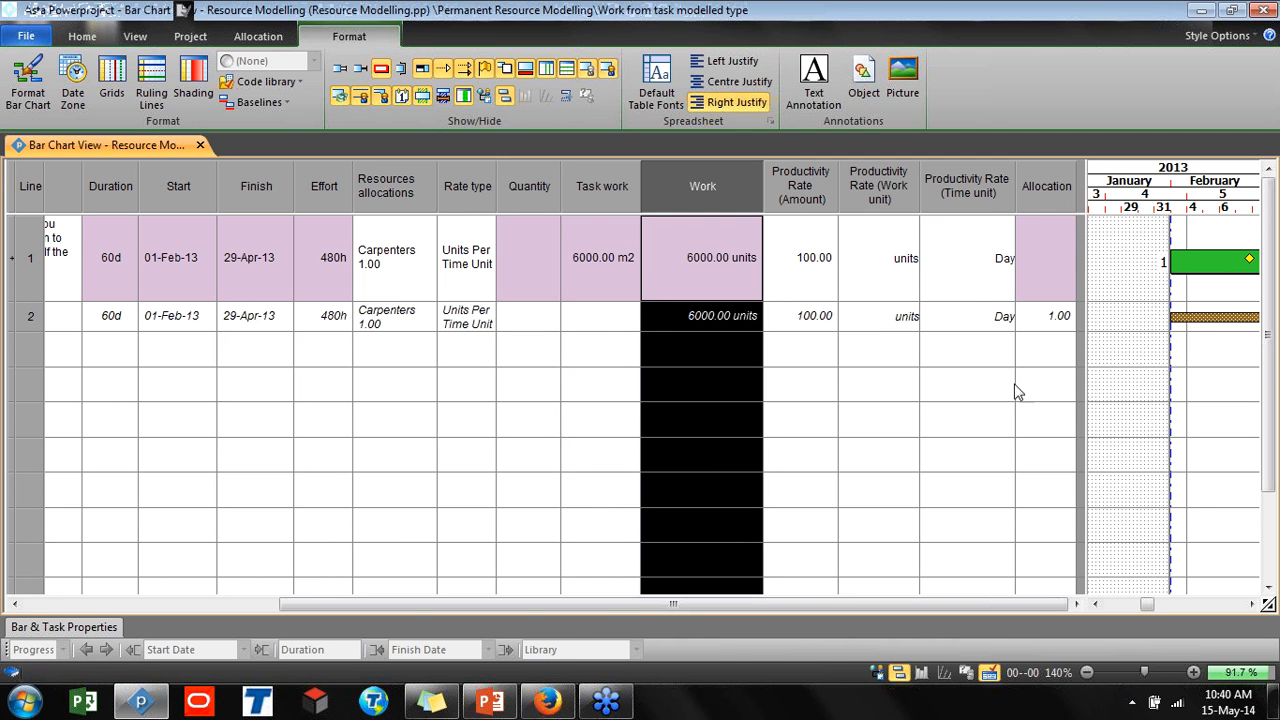
left_click(1045, 316)
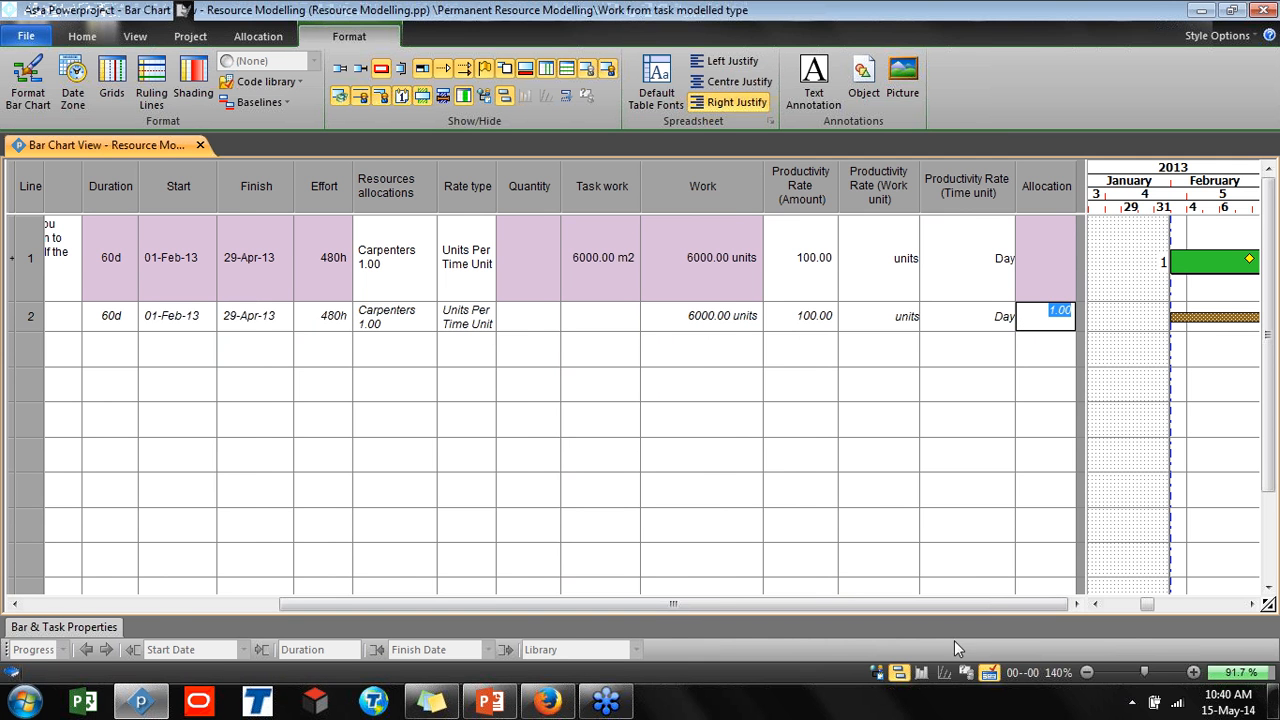
left_click(875, 674)
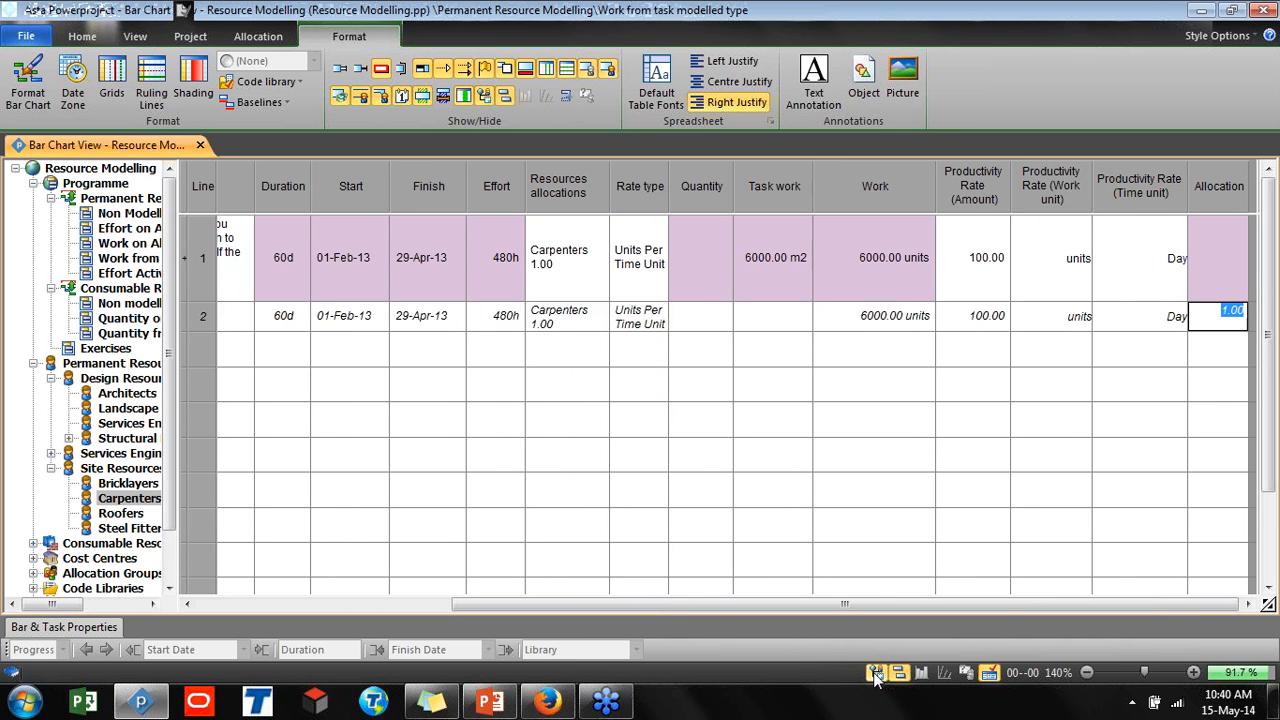
Open the Effort Activity Budget Modelled type task and review its resource rows' efforts and allocations
left_click(130, 273)
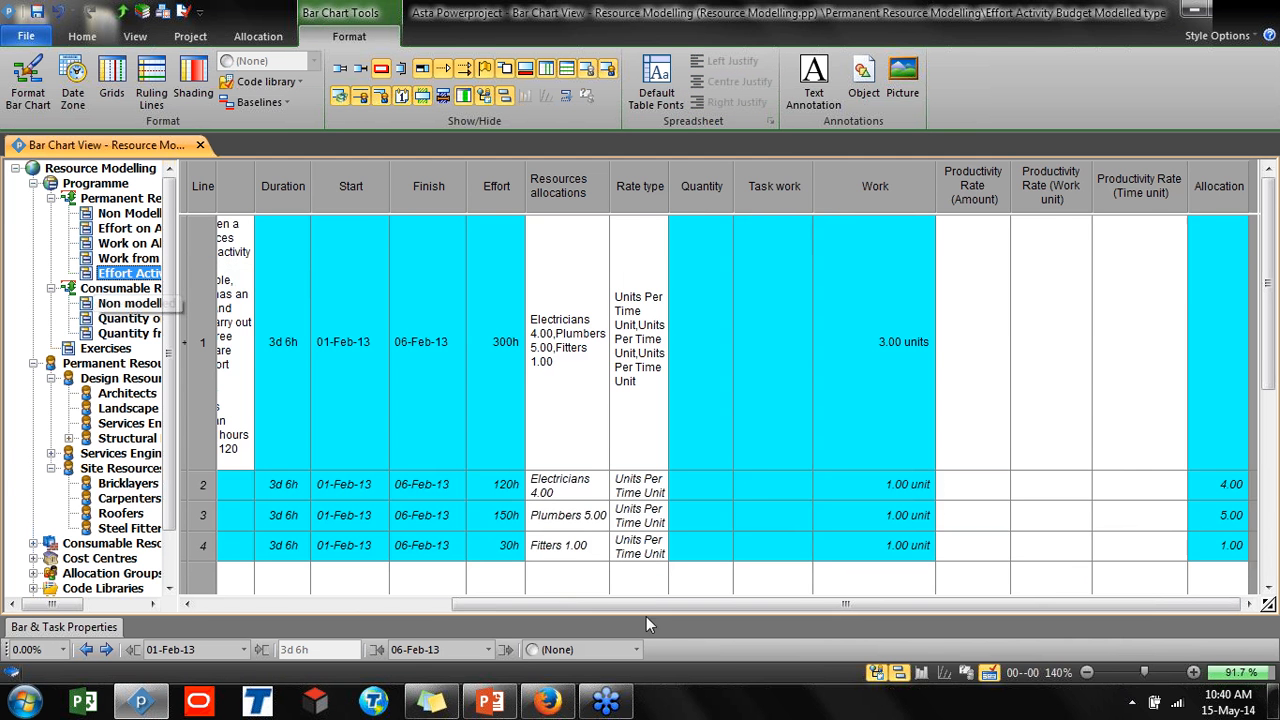
left_click_drag(597, 605, 352, 599)
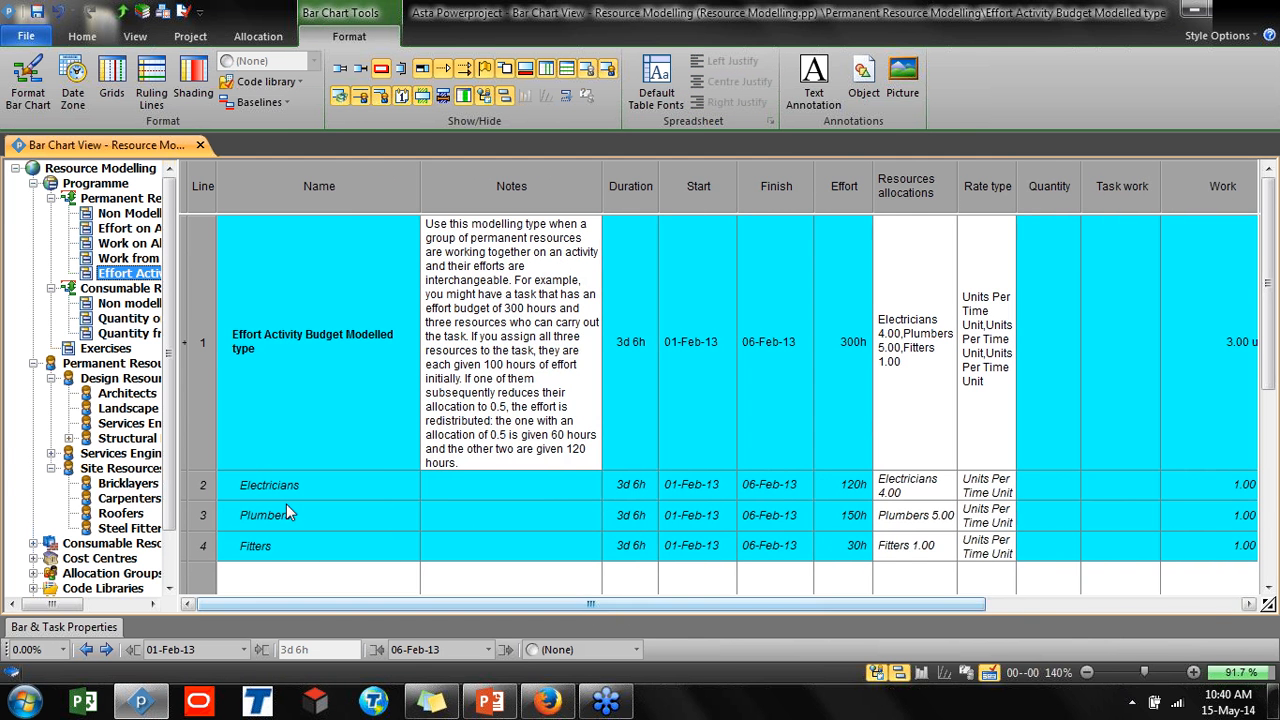
left_click(283, 484)
left_click_drag(283, 482, 284, 539)
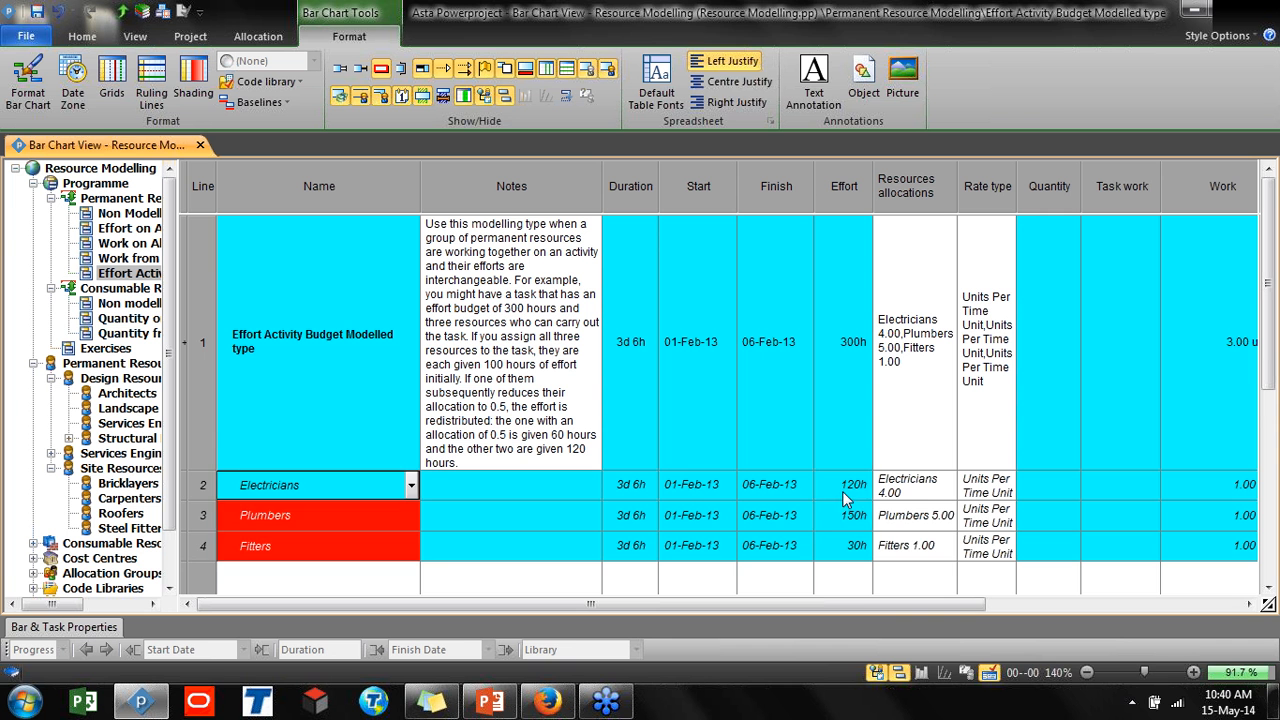
left_click_drag(842, 491, 853, 551)
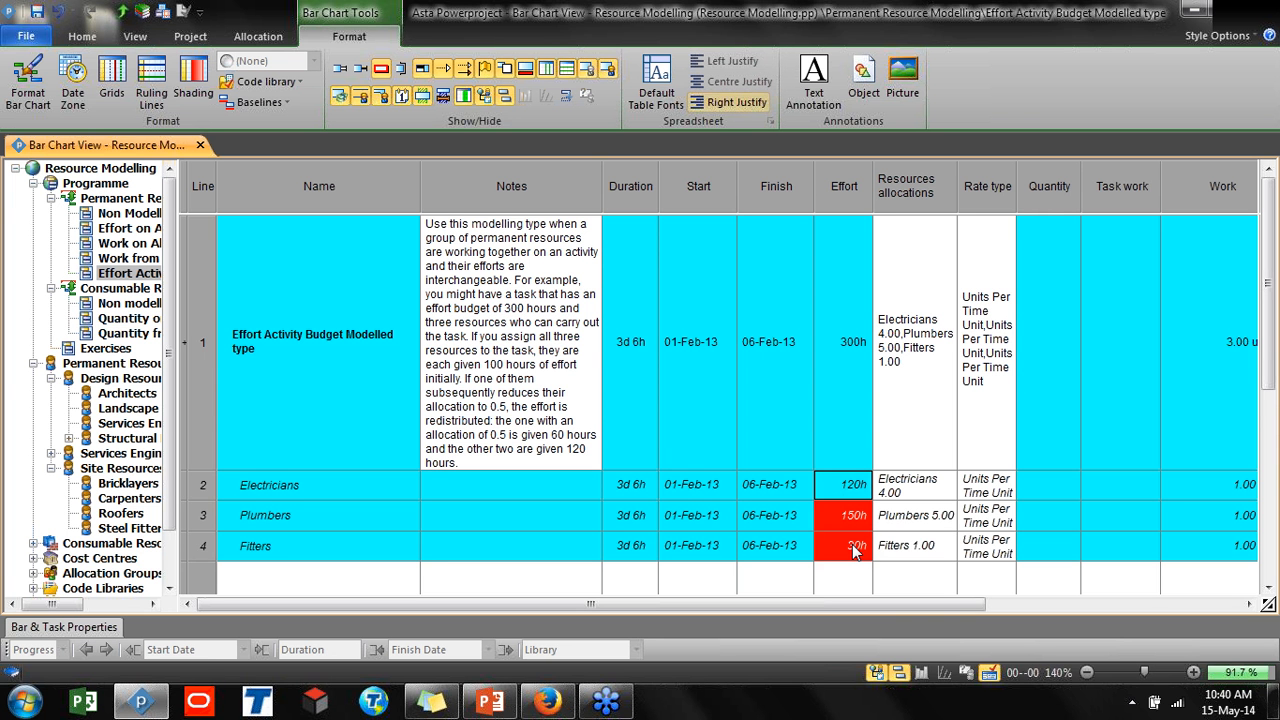
left_click_drag(890, 488, 895, 550)
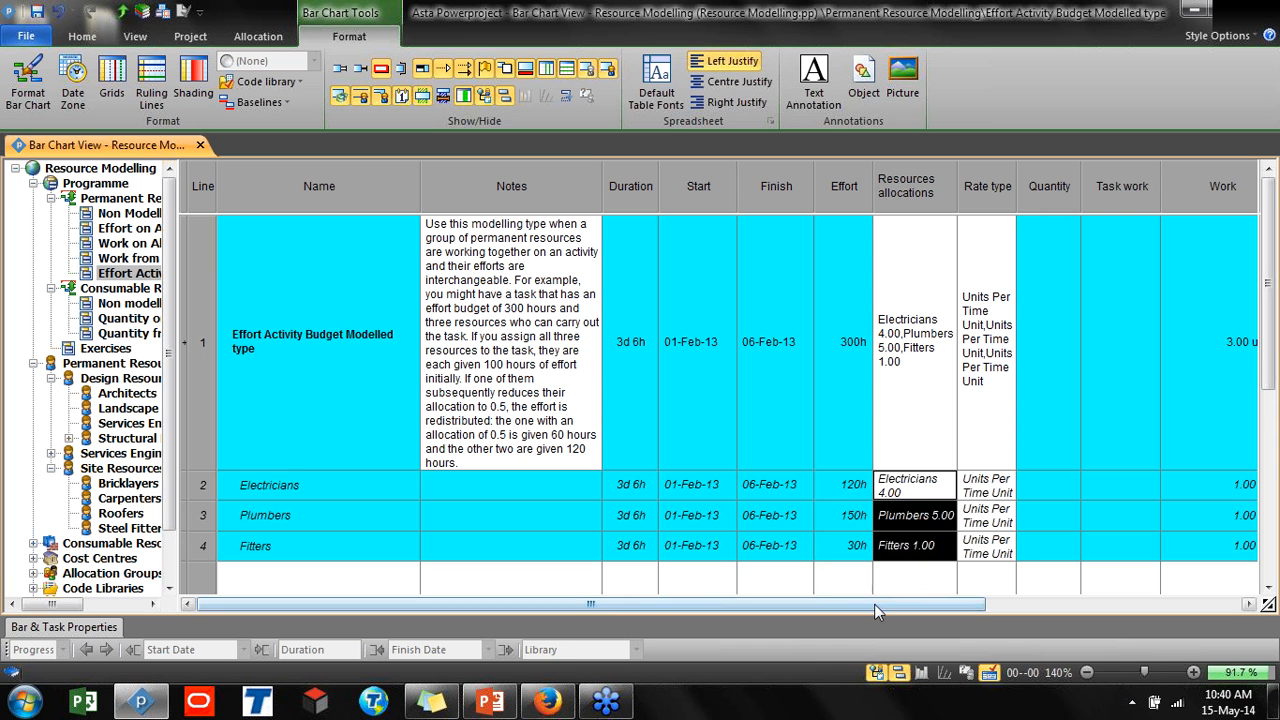
left_click_drag(850, 486, 850, 547)
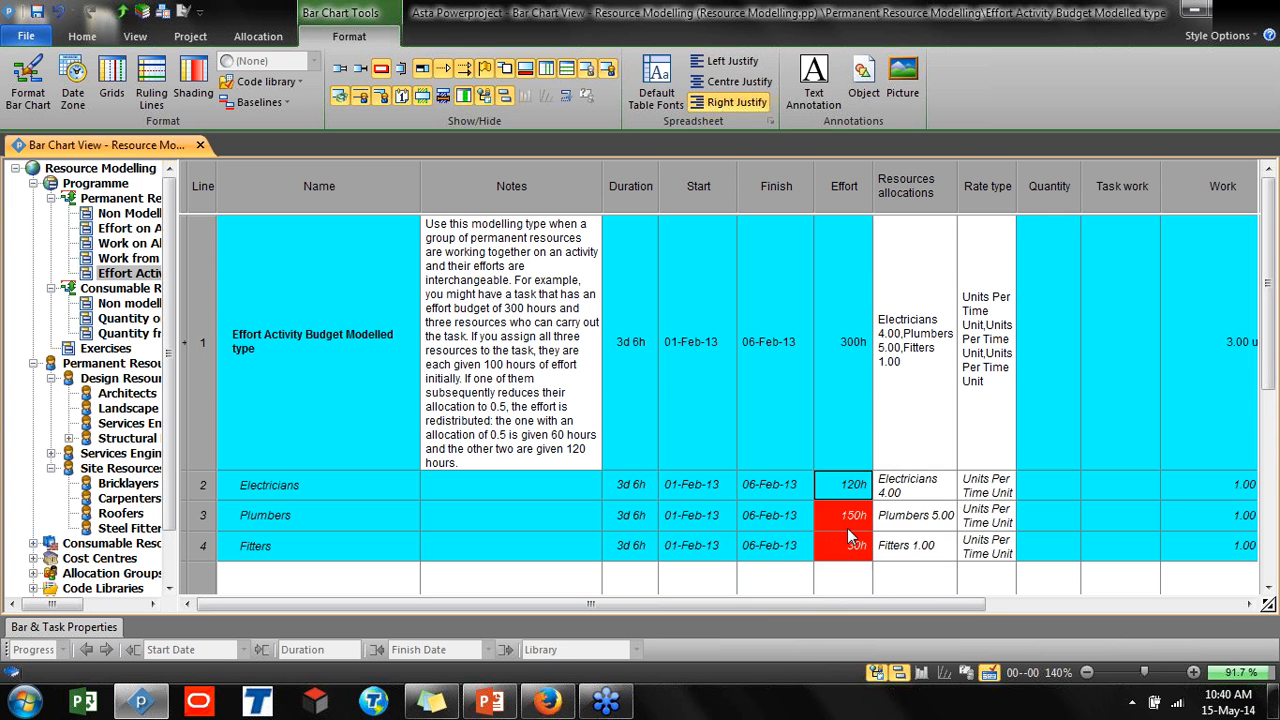
left_click_drag(851, 605, 1108, 607)
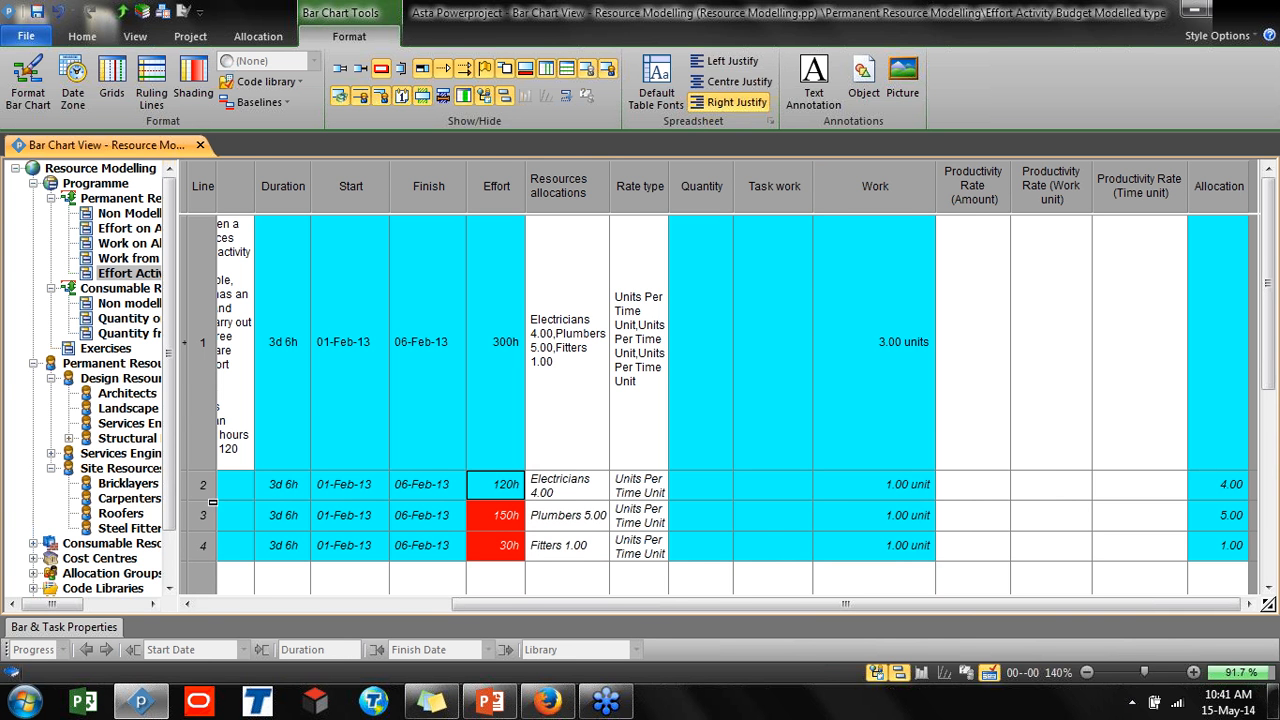
Set the Electricians allocation on the Effort Activity Budget Modelled type task to 6
left_click(1218, 500)
left_click(1218, 500)
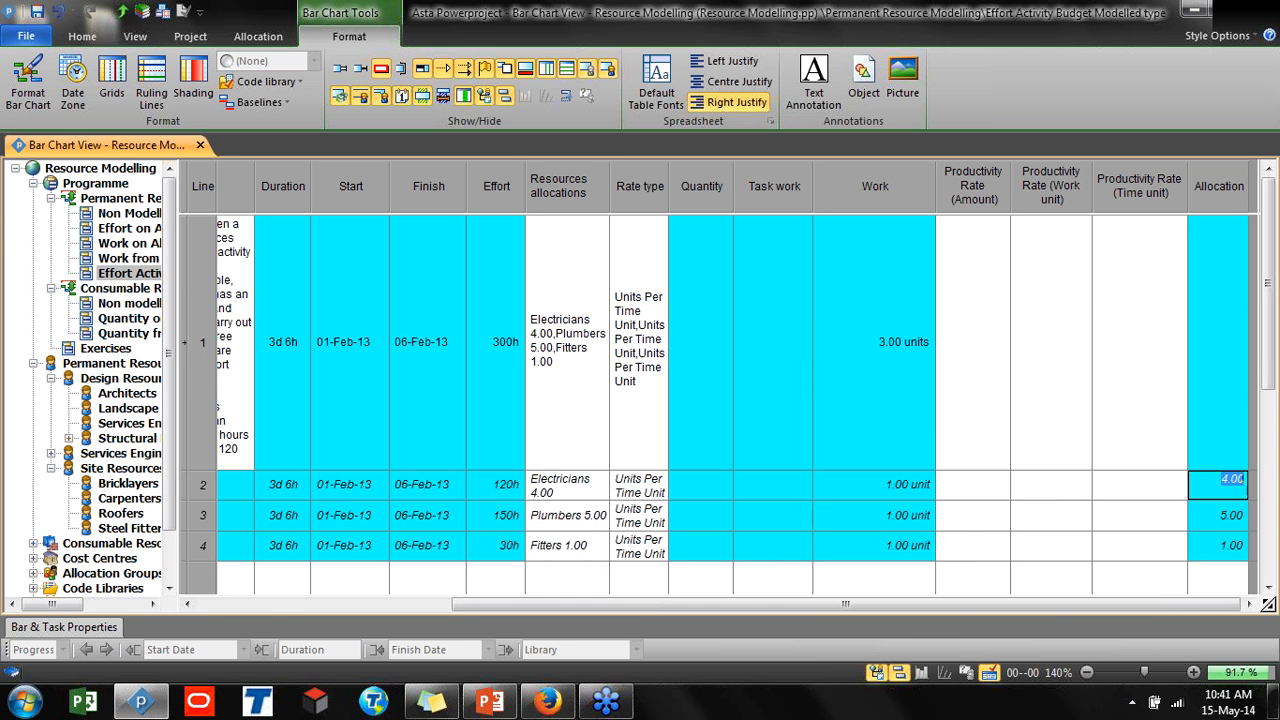
left_click(521, 479)
type("6")
key("Return")
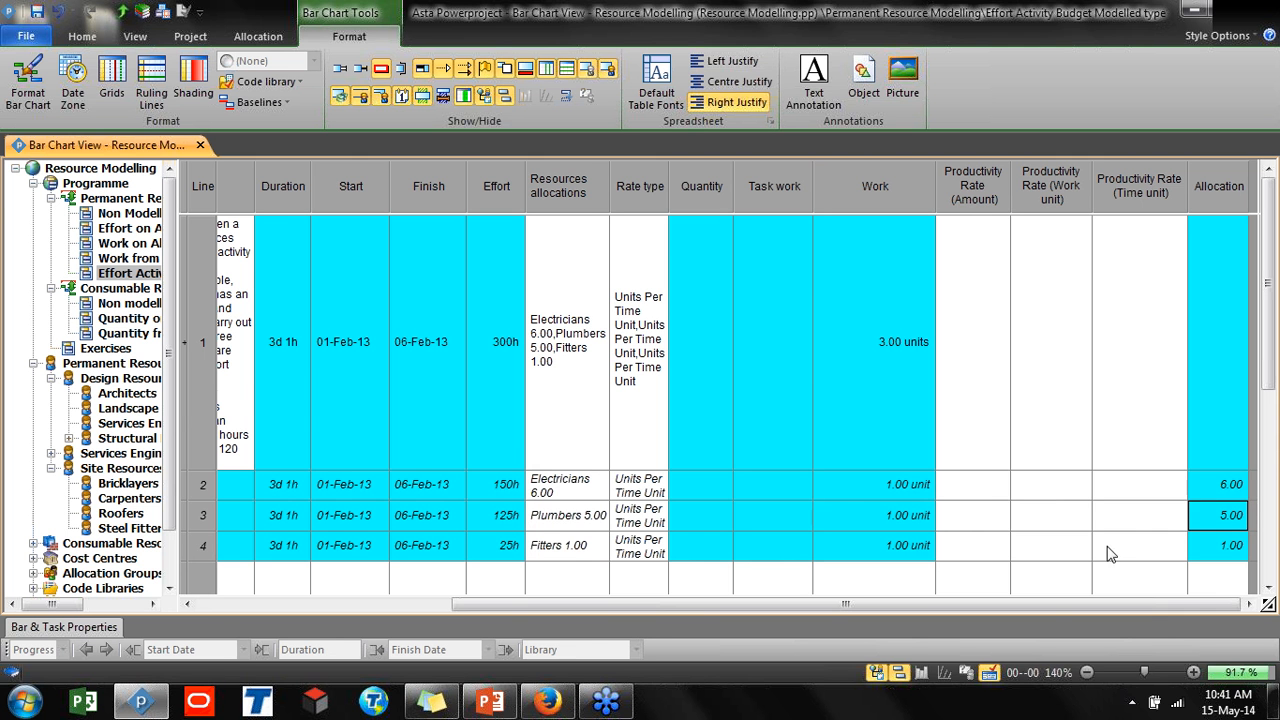
left_click(505, 478)
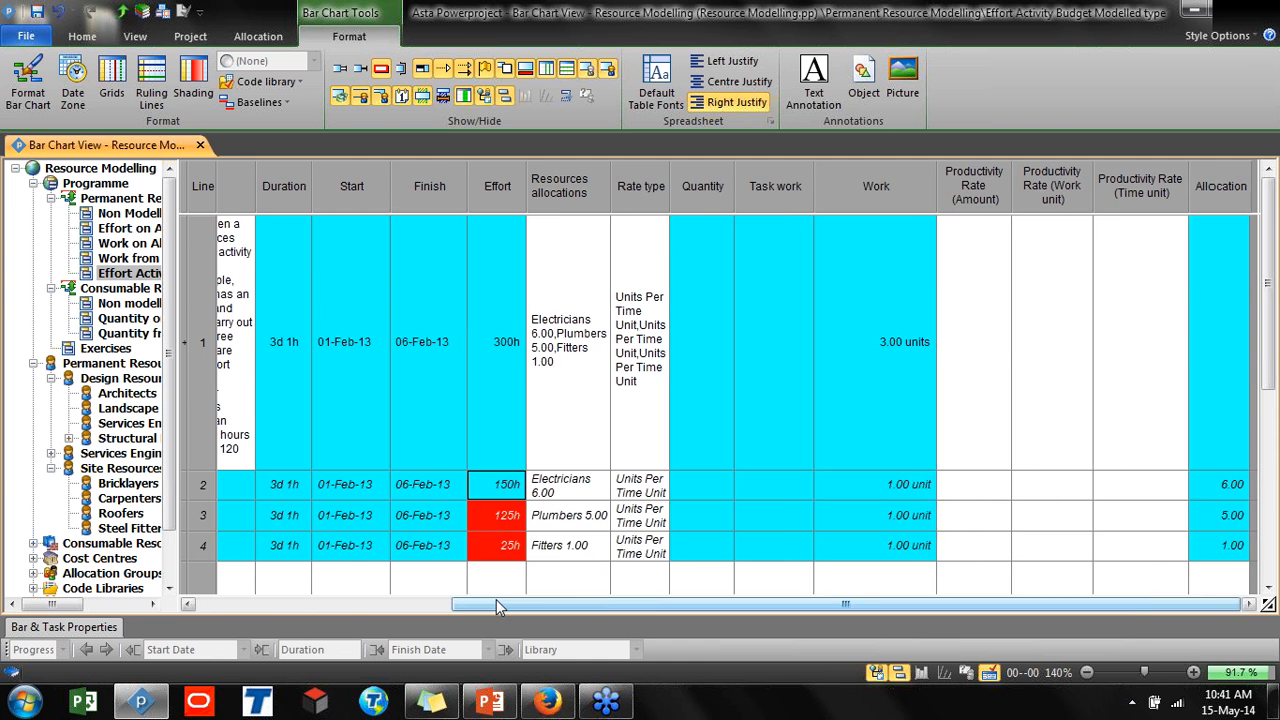
left_click_drag(496, 602, 220, 607)
left_click(278, 486)
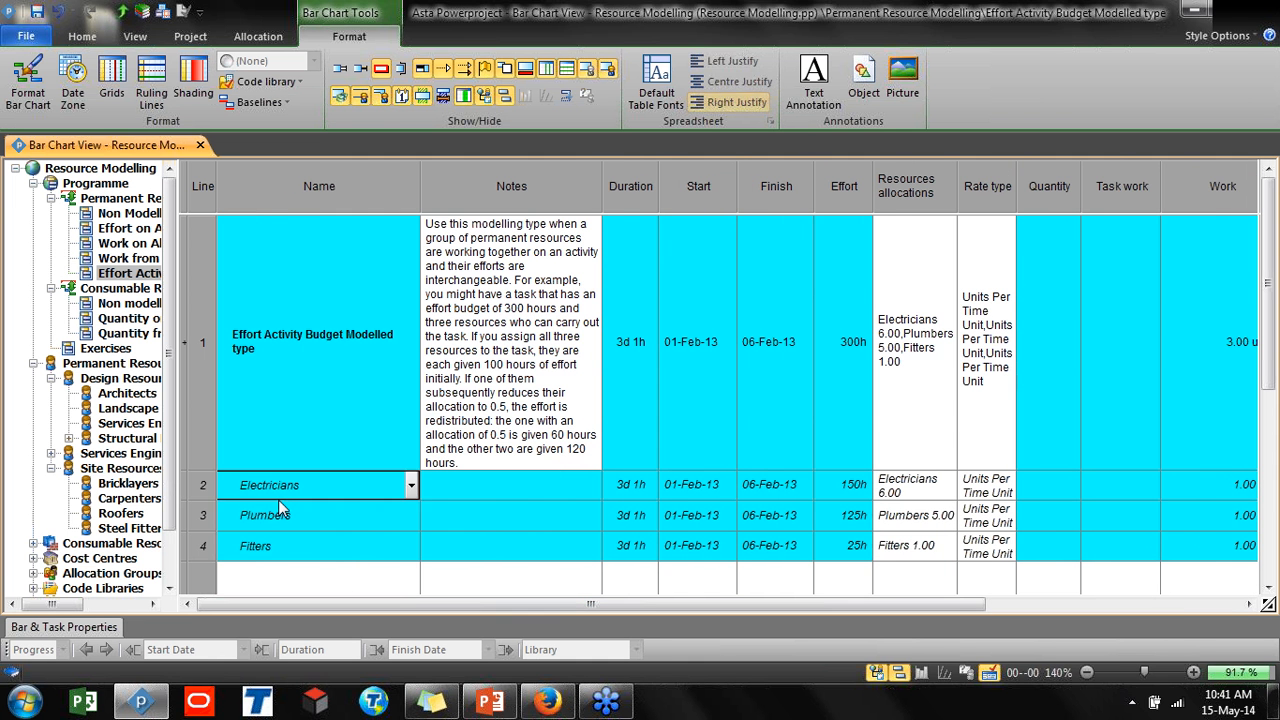
left_click_drag(287, 557, 287, 489)
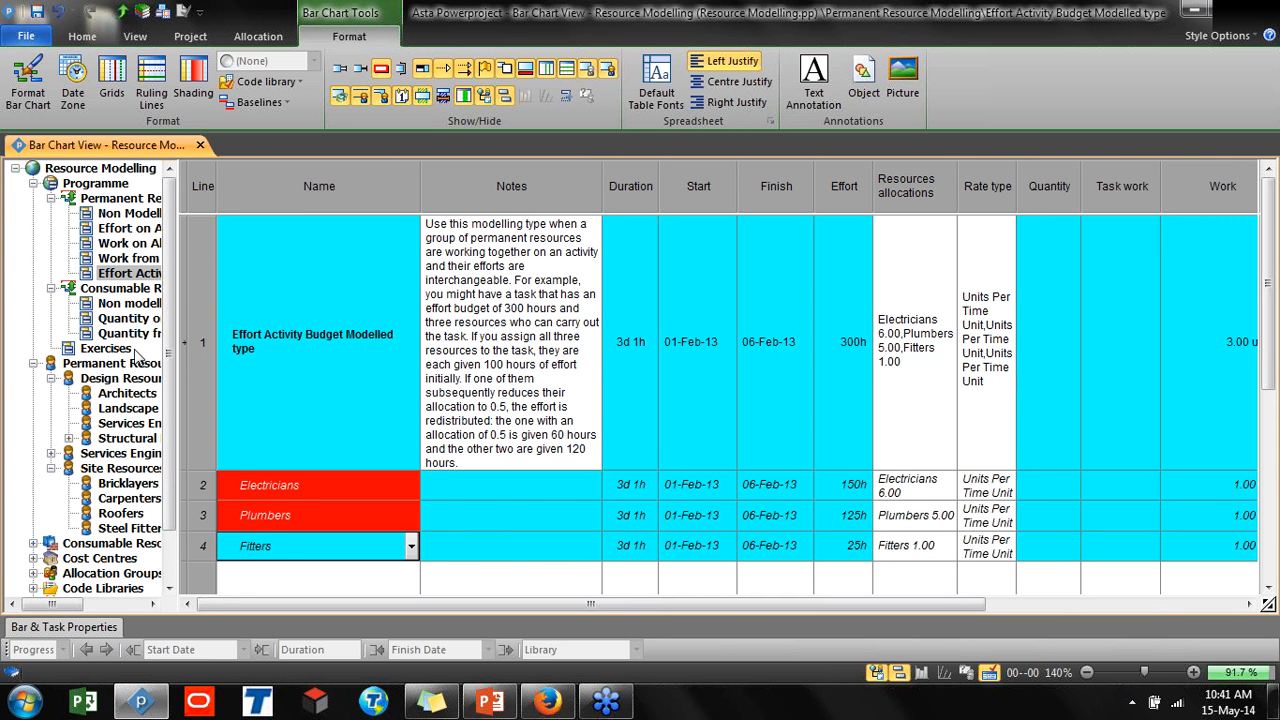
left_click_drag(176, 360, 248, 385)
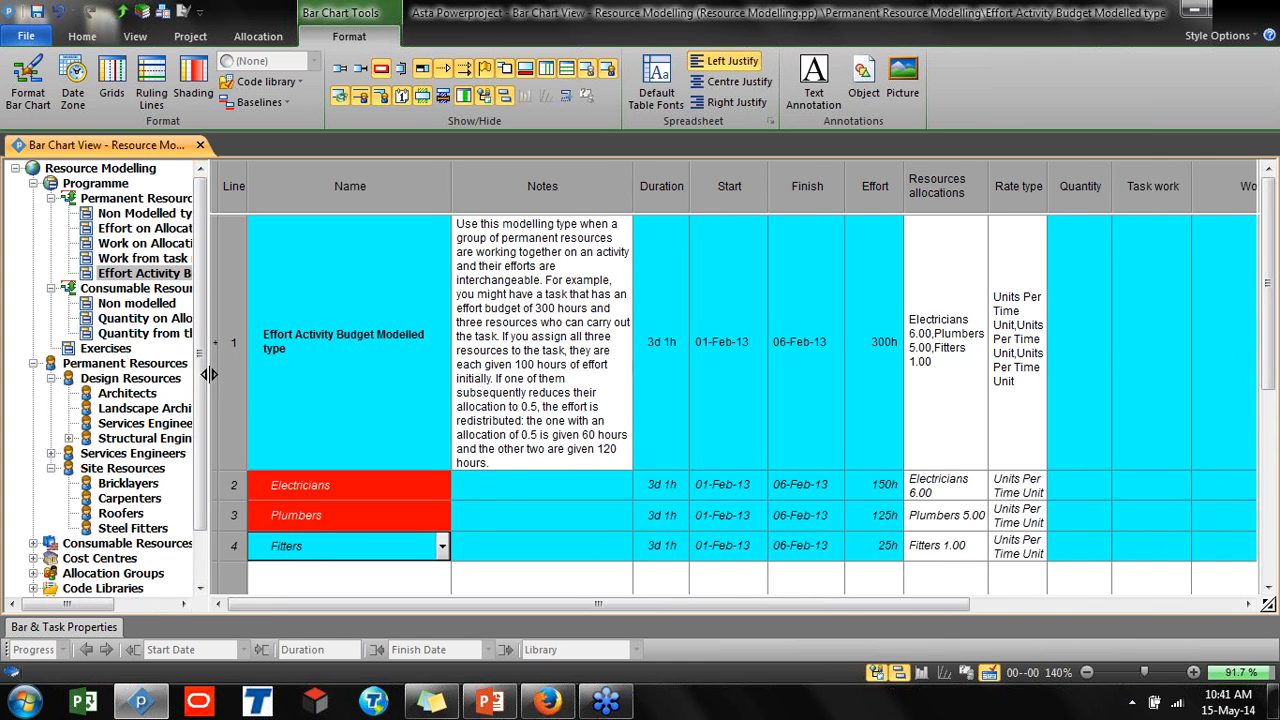
Open the Quantity on Allocation type task and examine its quantity, productivity rate and allocation columns alongside the bar chart
double_click(155, 318)
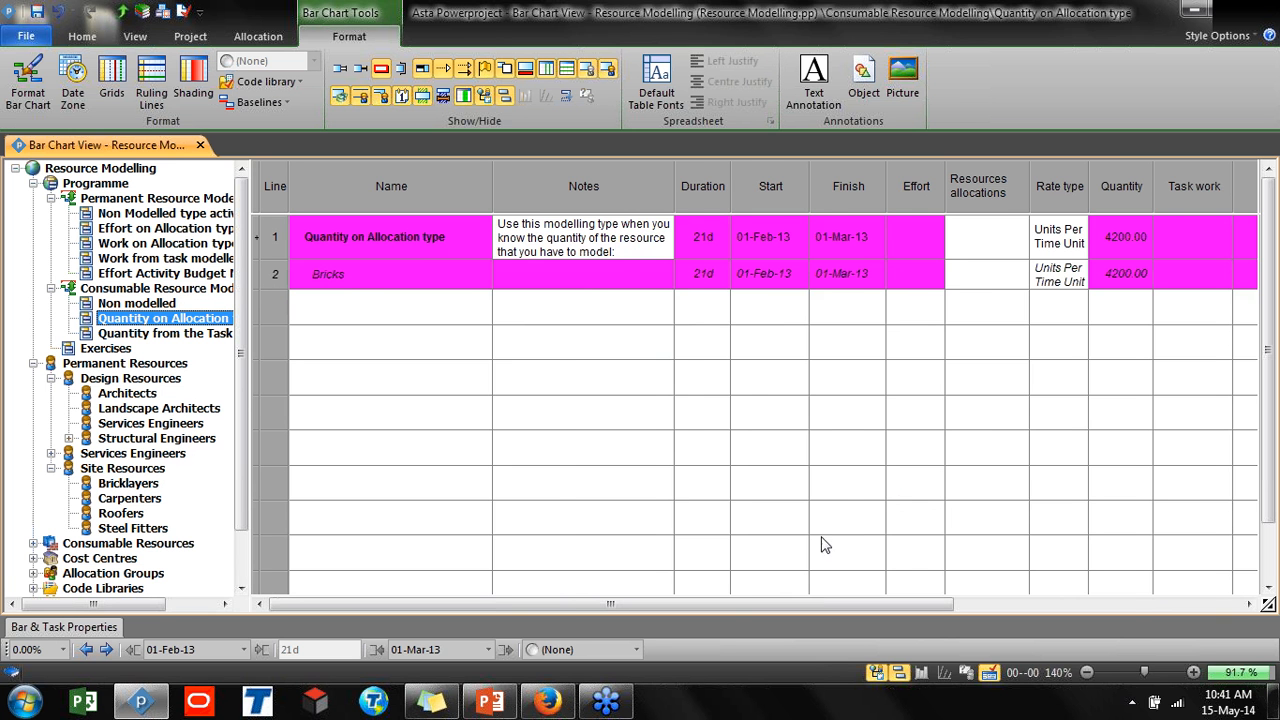
left_click_drag(738, 609, 1042, 599)
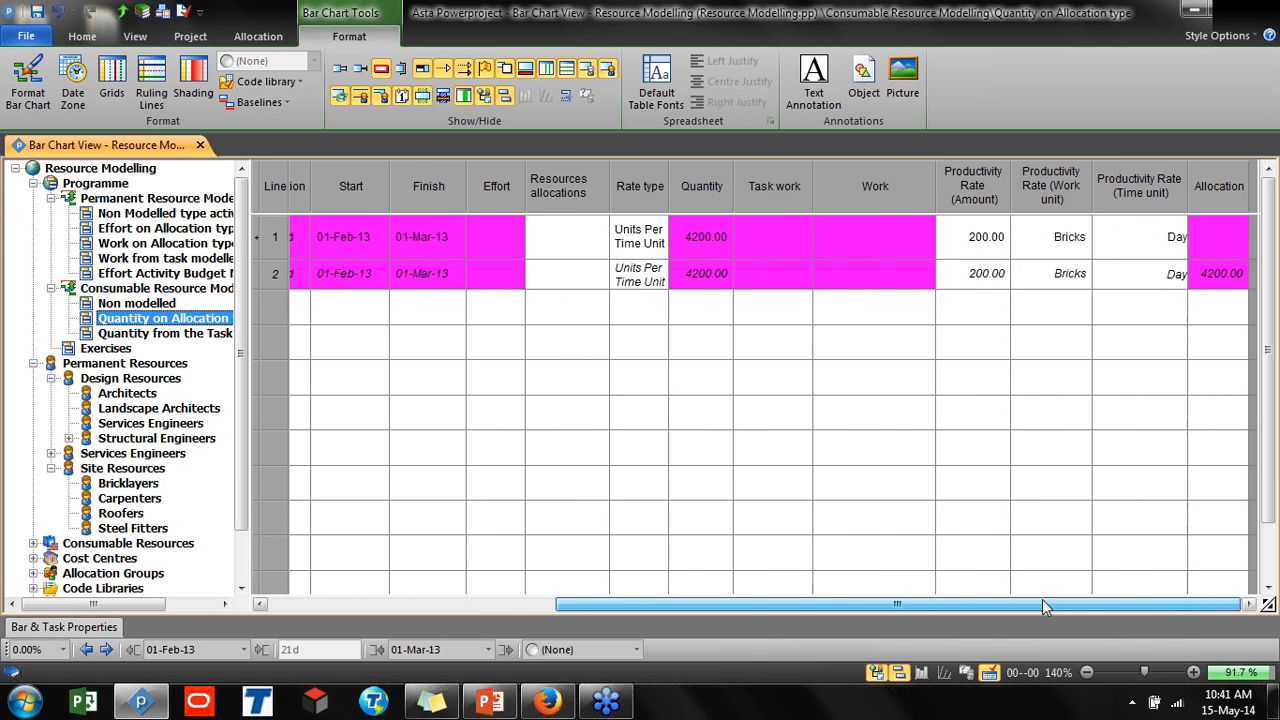
left_click(701, 186)
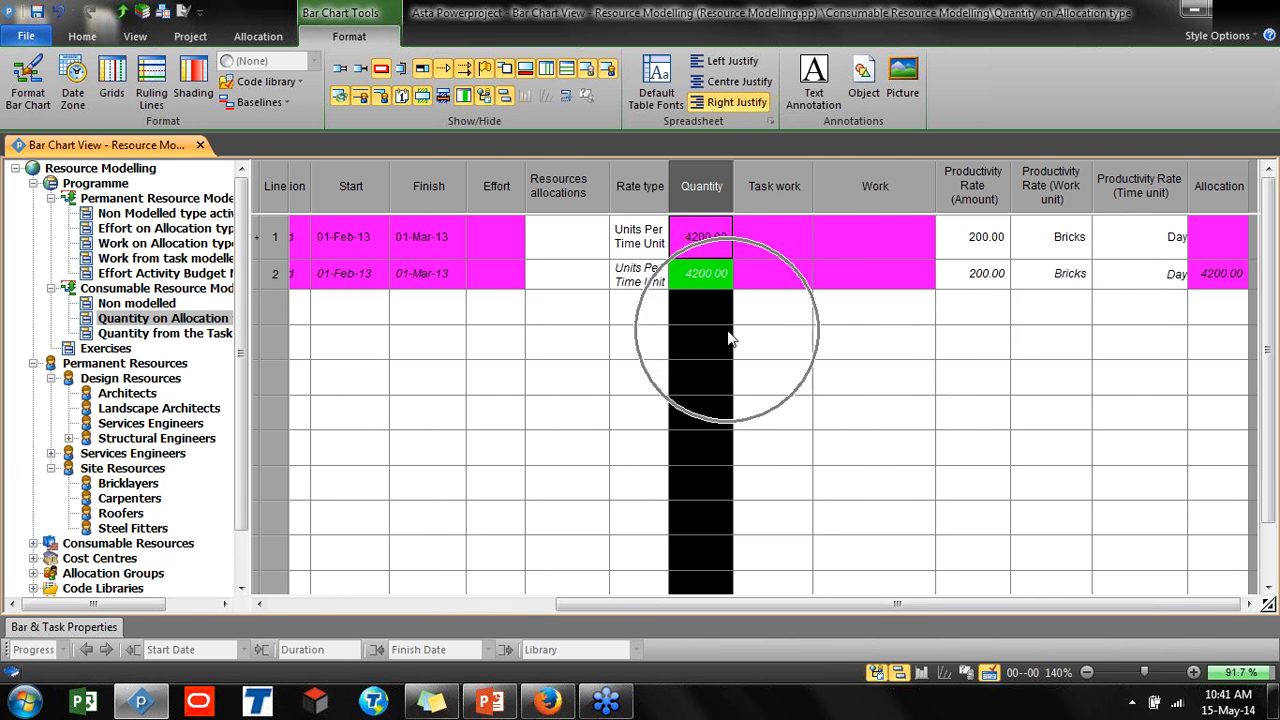
left_click(970, 200, "ctrl")
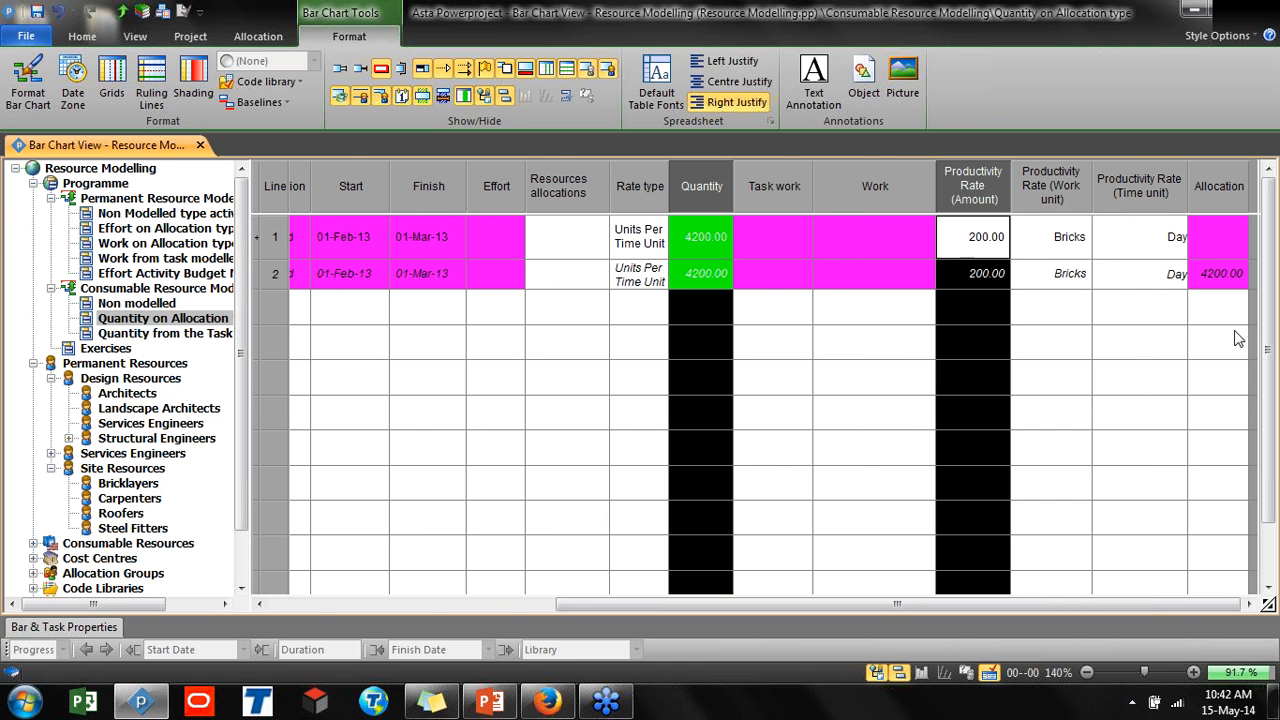
left_click_drag(1259, 393, 950, 400)
mouse_move(1060, 605)
left_mouse_down()
mouse_move(1093, 605)
mouse_move(1082, 605)
left_mouse_up()
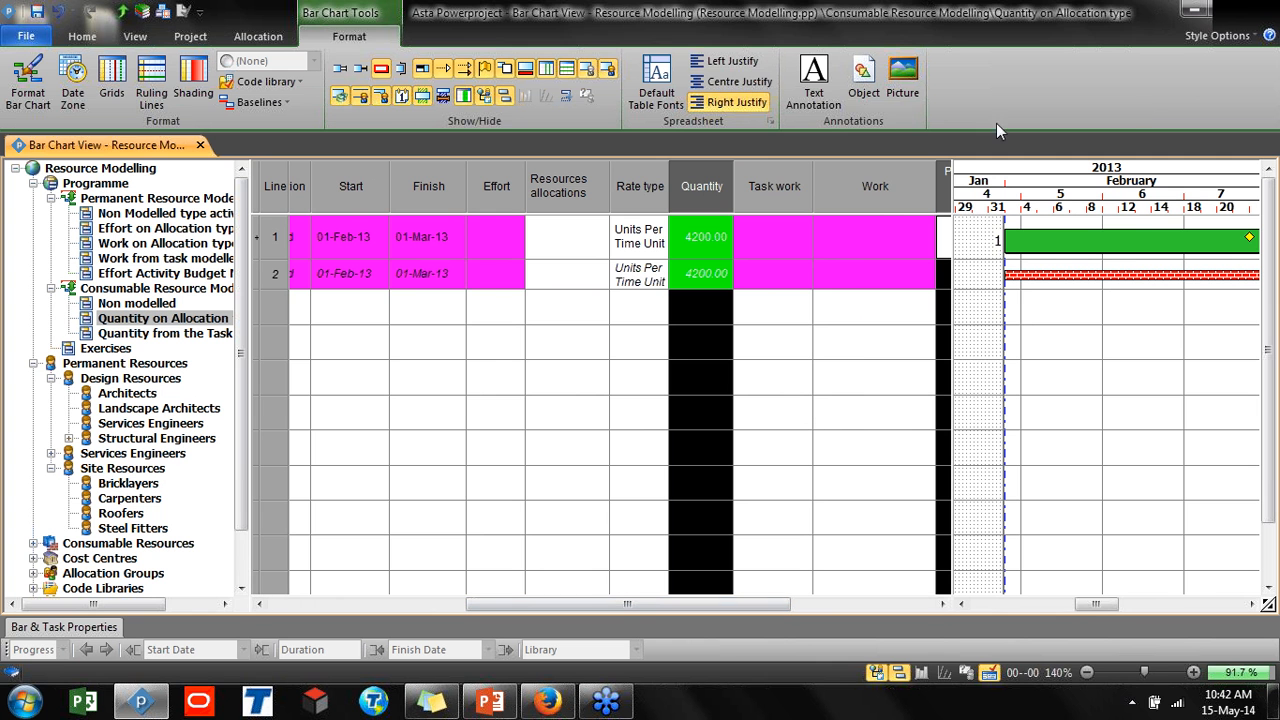
Close the Resource Modelling project without saving changes and restore the application window
left_click(200, 145)
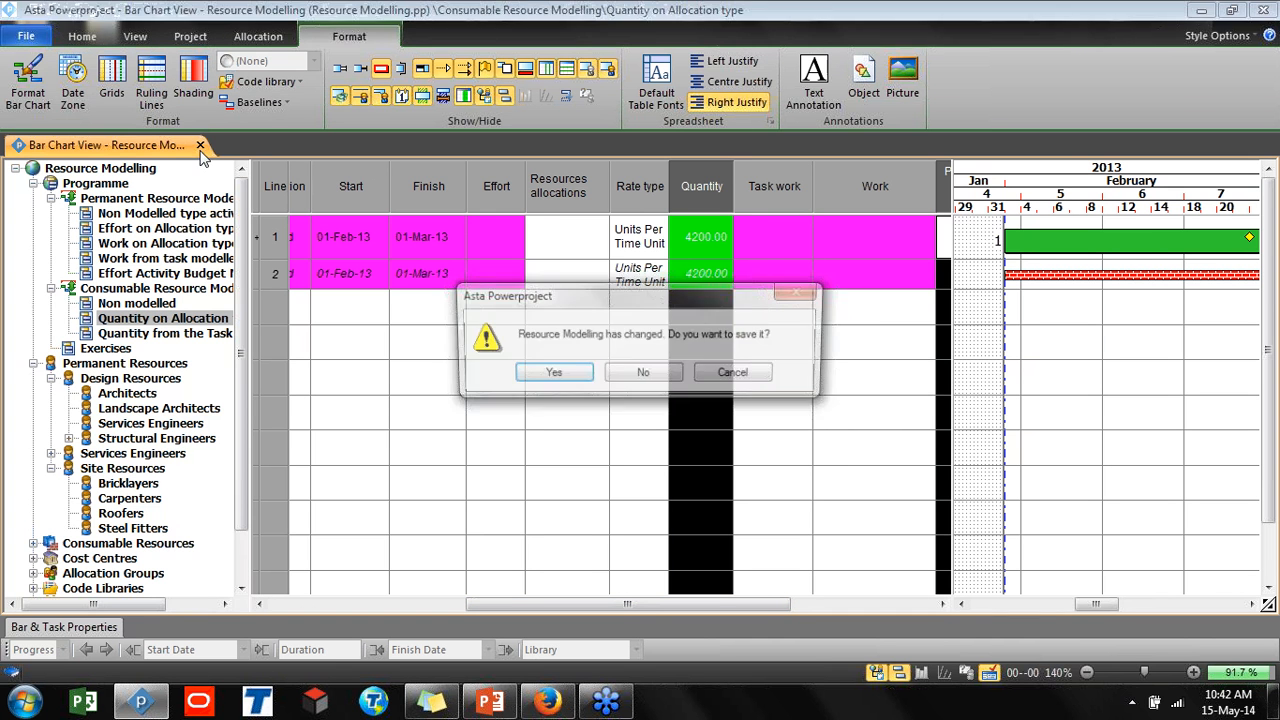
left_click(662, 373)
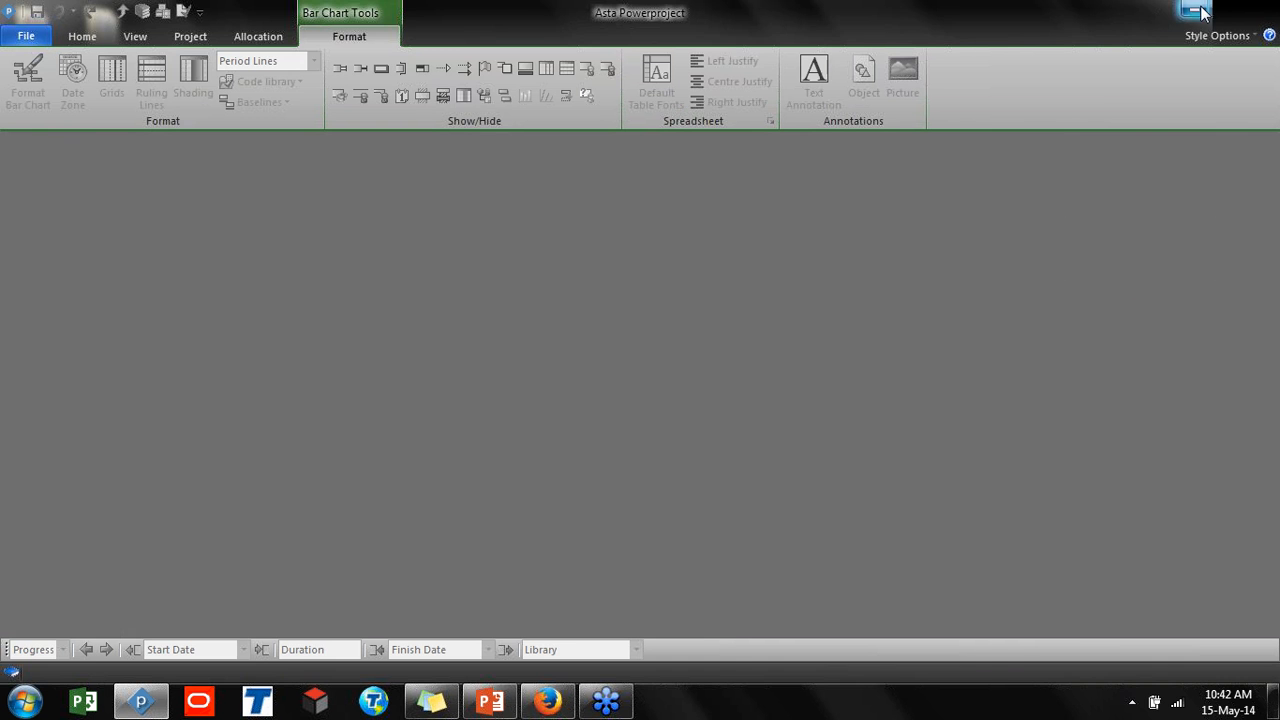
left_click(1203, 12)
Open the Multi User Asta project from the desktop, declining to search for the missing baseline, and maximize the window
left_click_drag(507, 199, 167, 585)
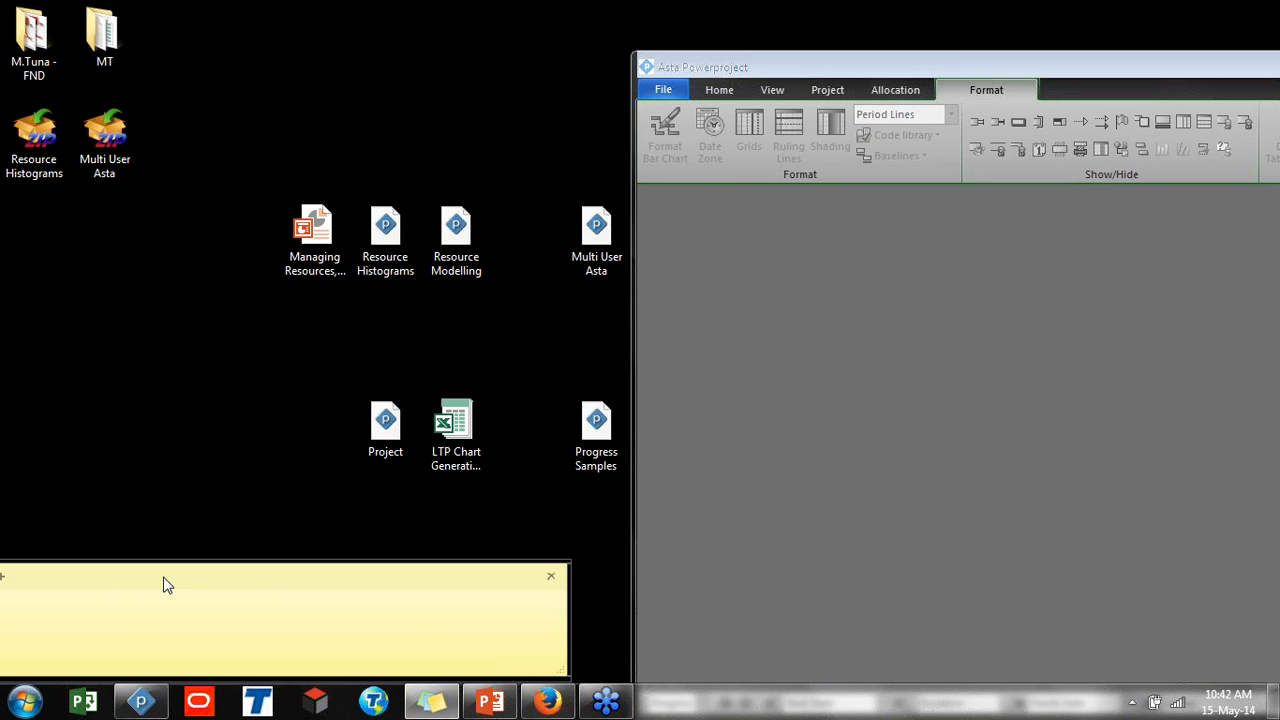
left_click(958, 62)
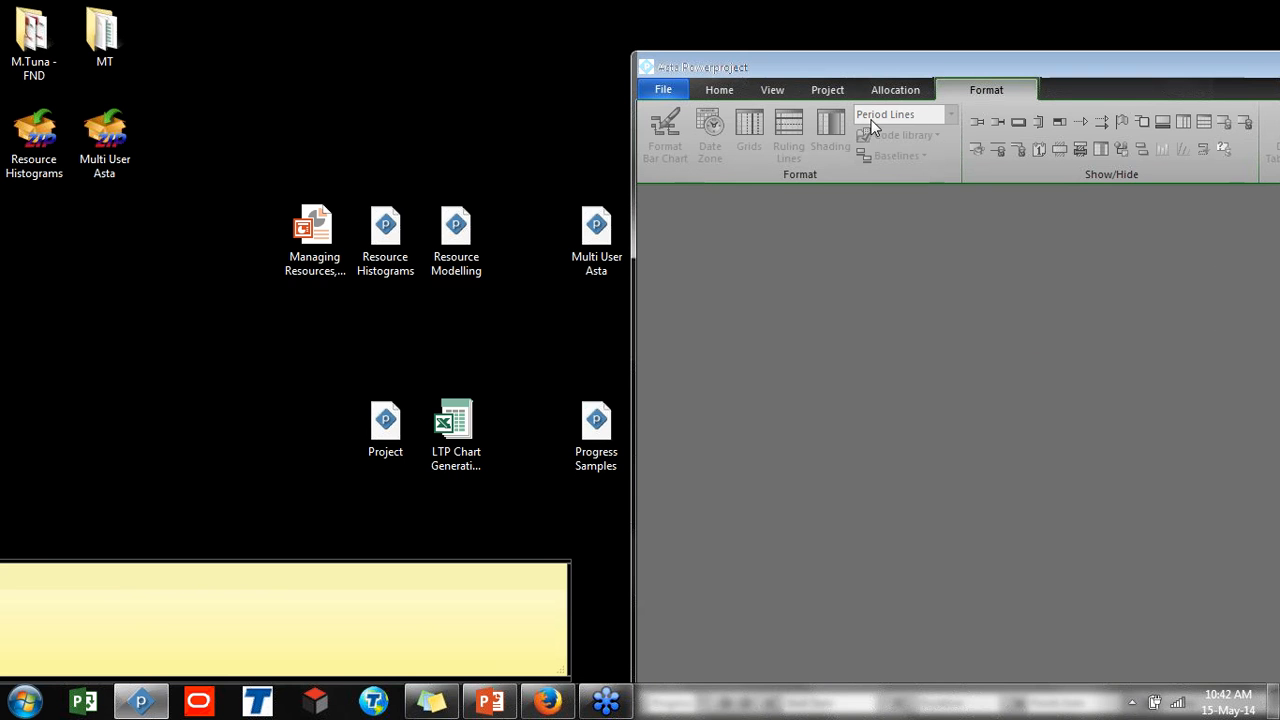
left_click_drag(983, 68, 356, 500)
left_click(597, 284)
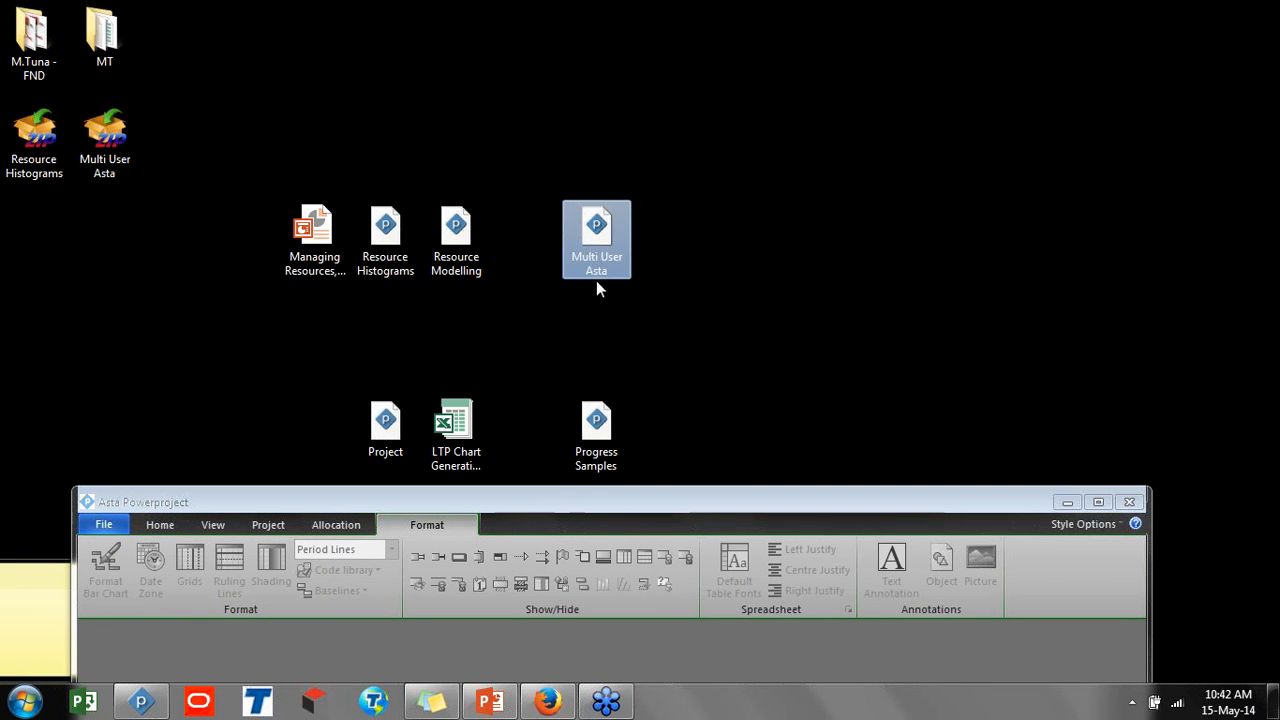
left_click(612, 502)
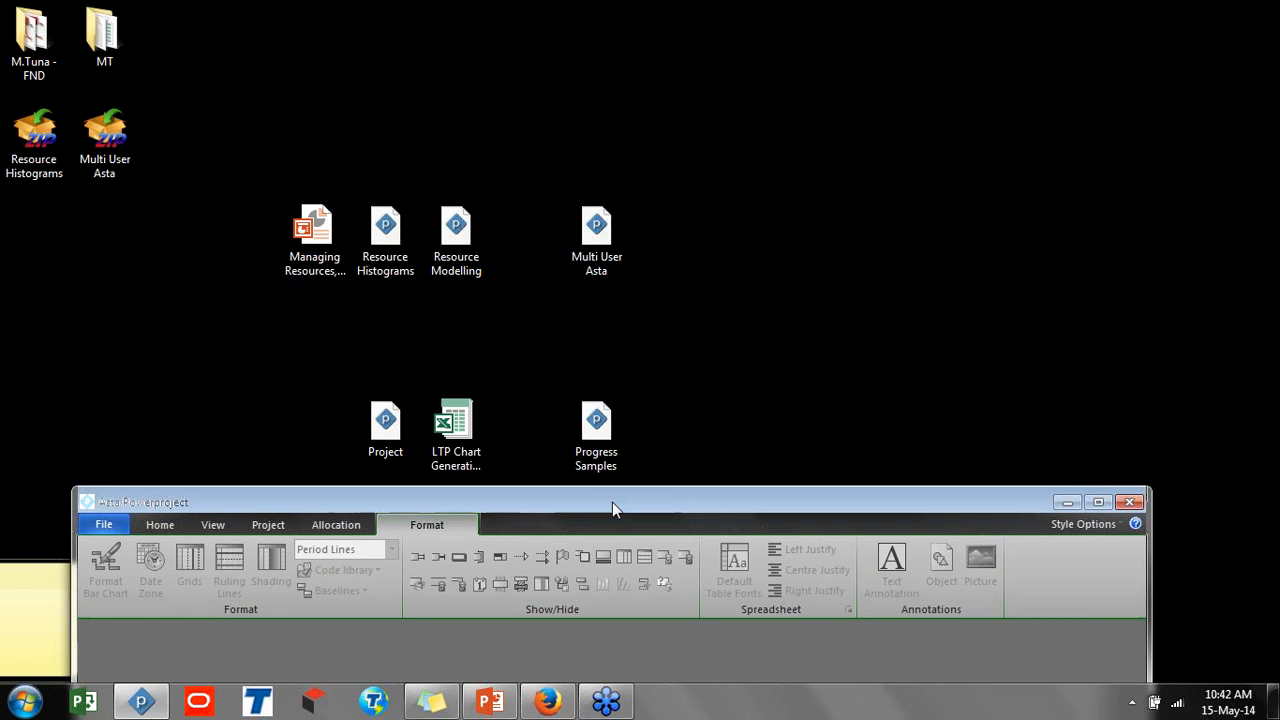
left_click_drag(612, 502, 576, 329)
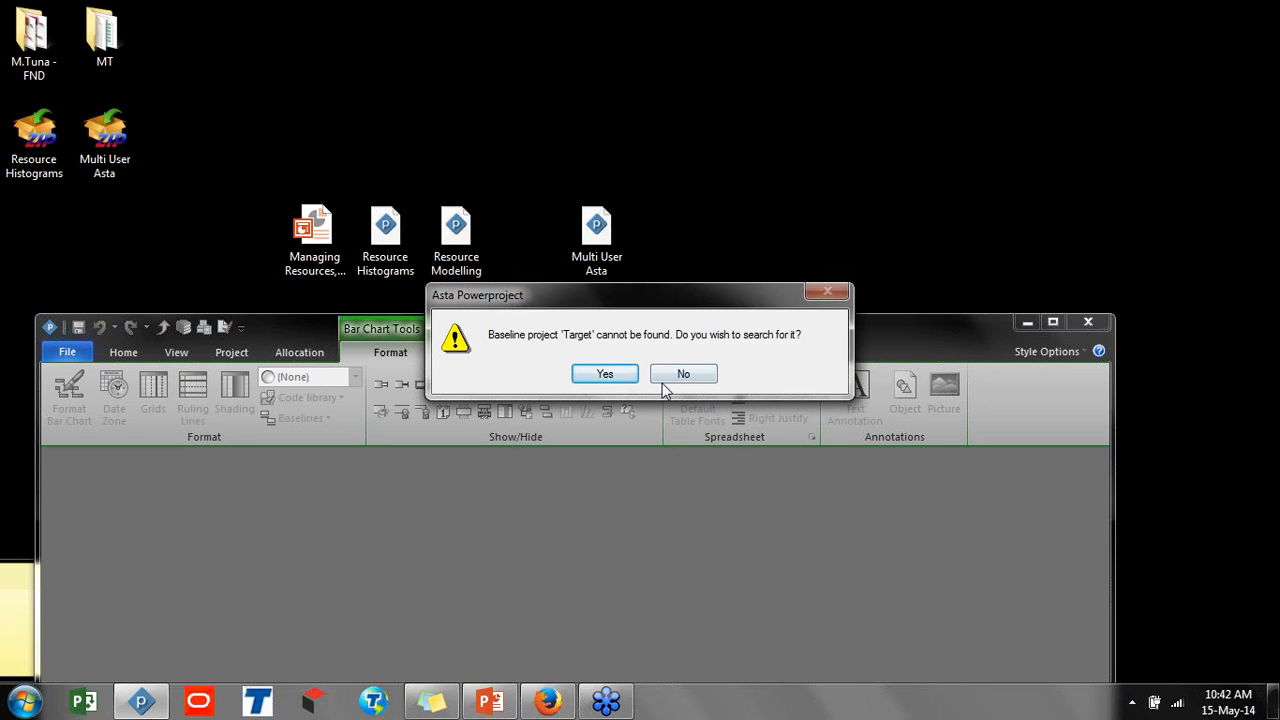
left_click(662, 385)
double_click(674, 327)
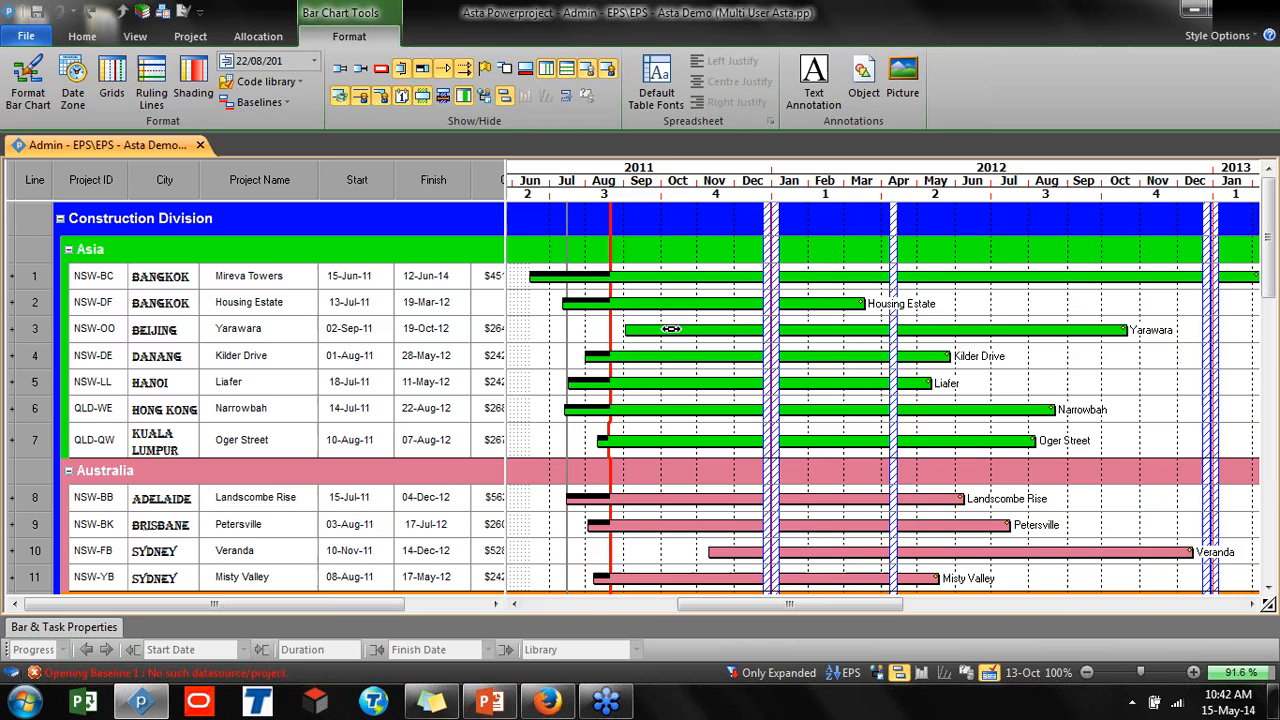
left_click(26, 36)
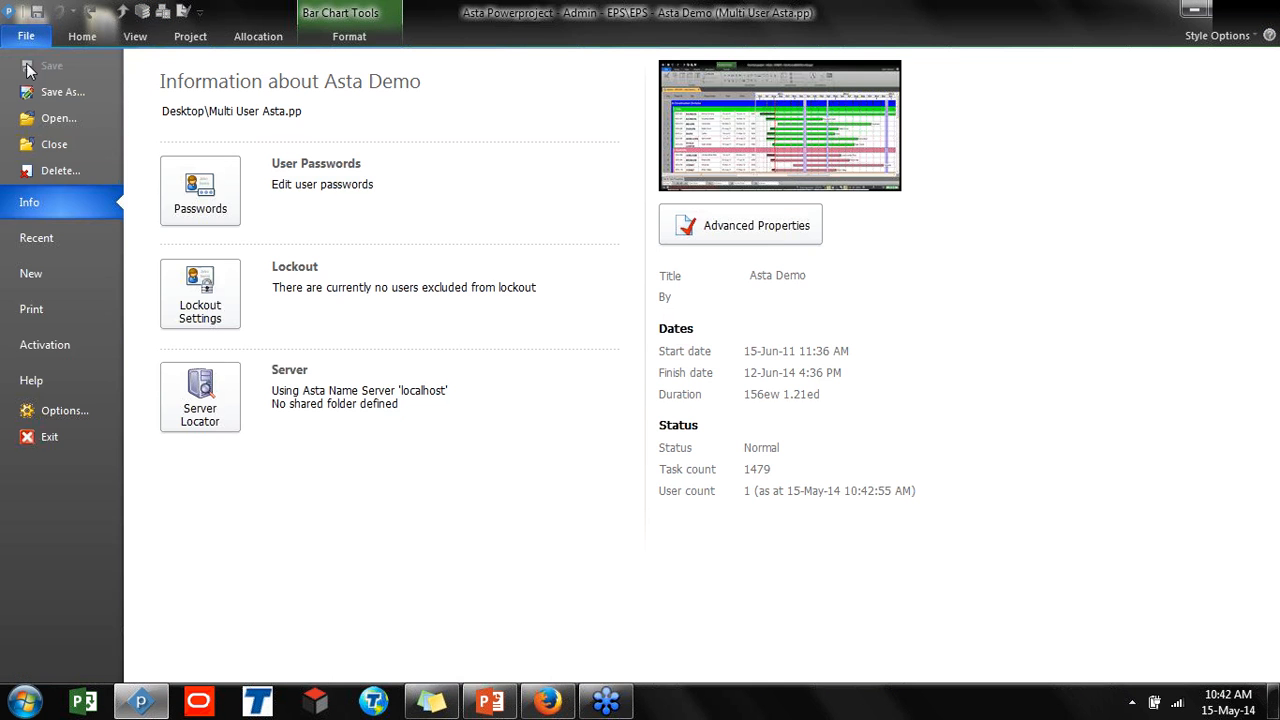
left_click(47, 119)
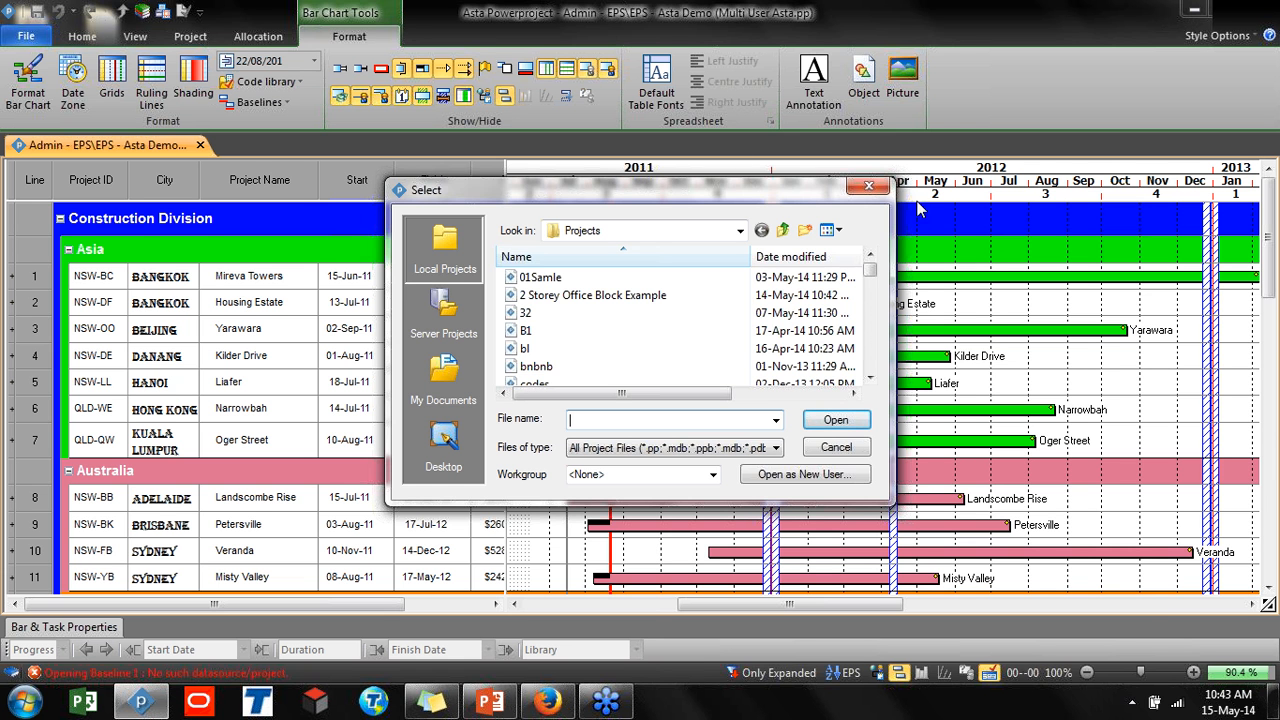
left_click(868, 186)
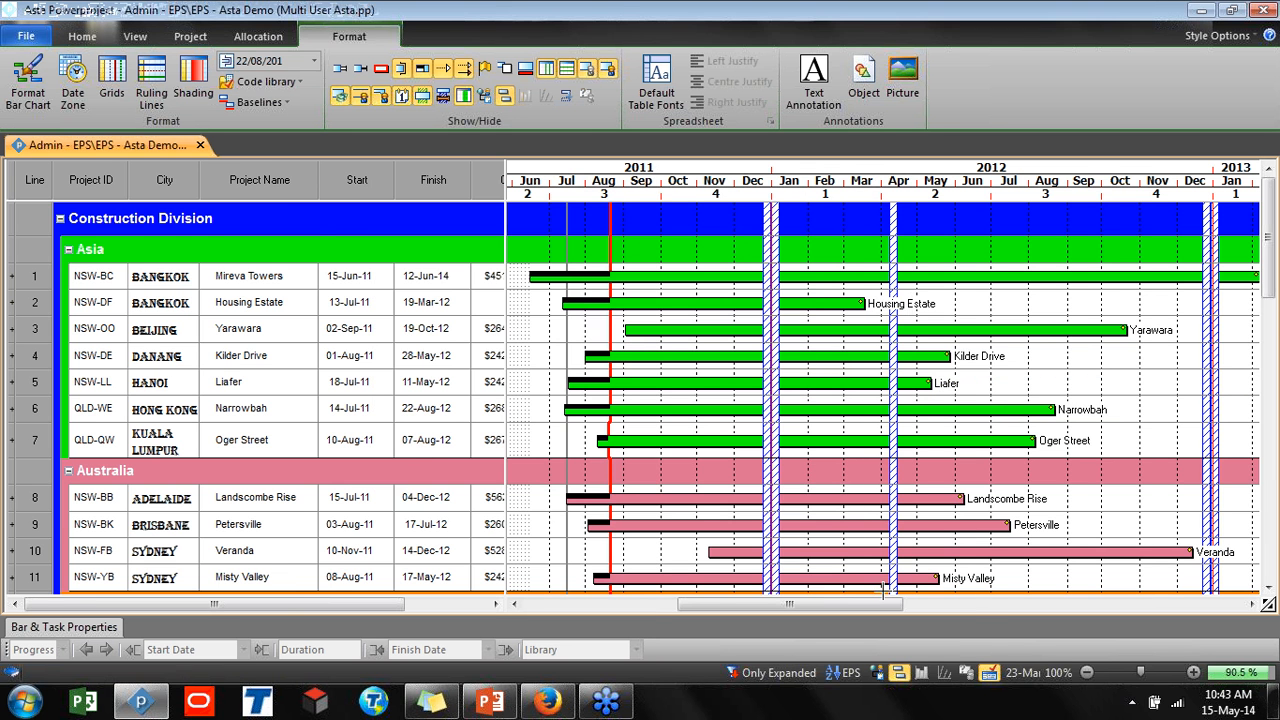
Show the project tree and browse the Construction Division and Engineering Division programmes
left_click(876, 672)
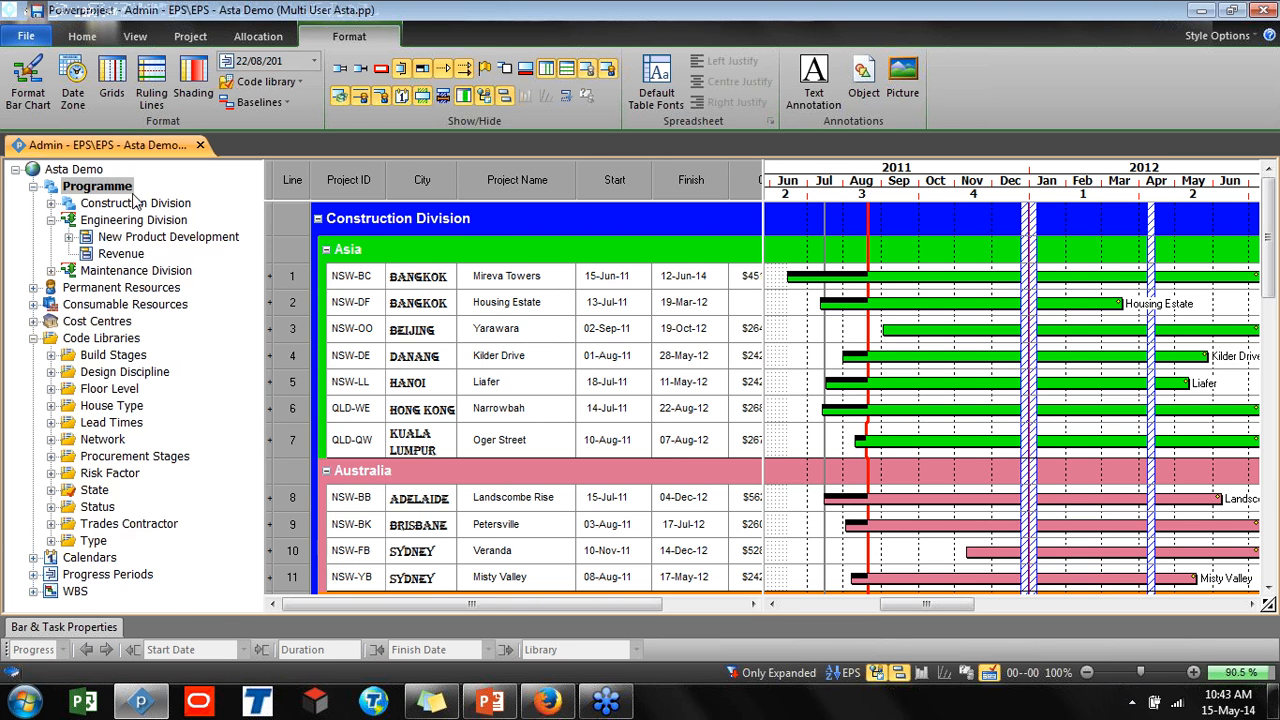
left_click(51, 203)
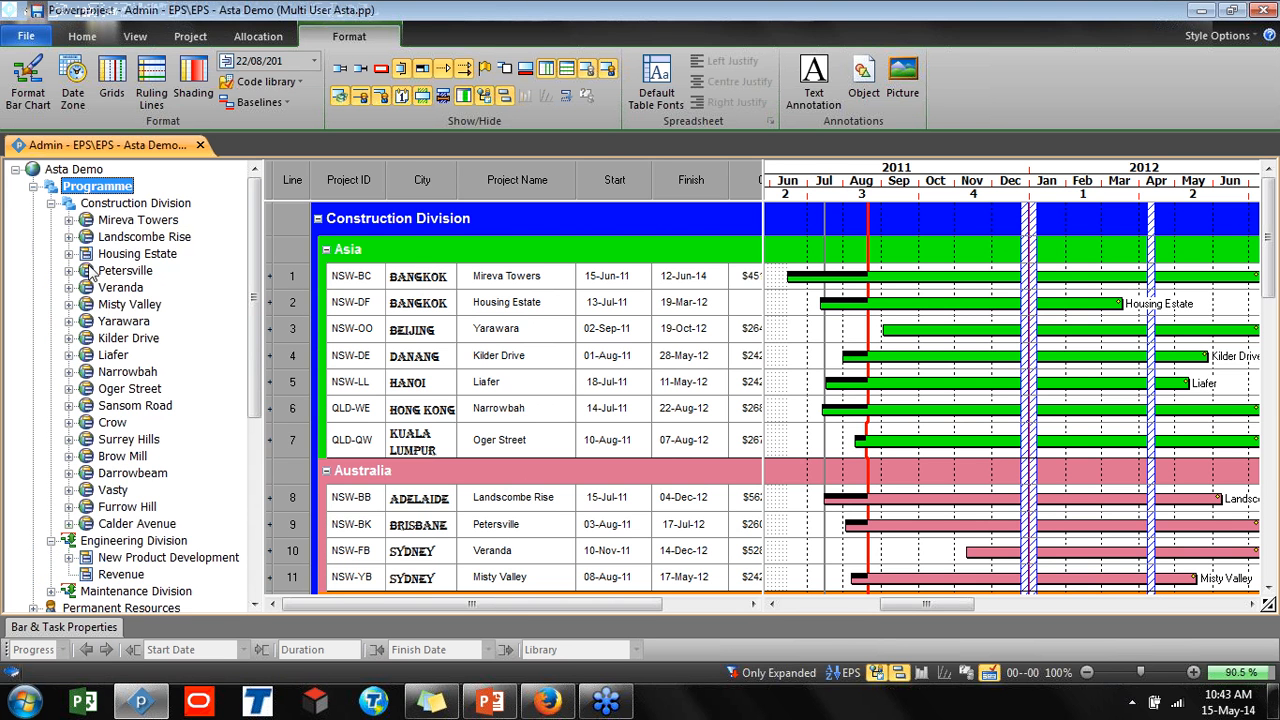
left_click(112, 541)
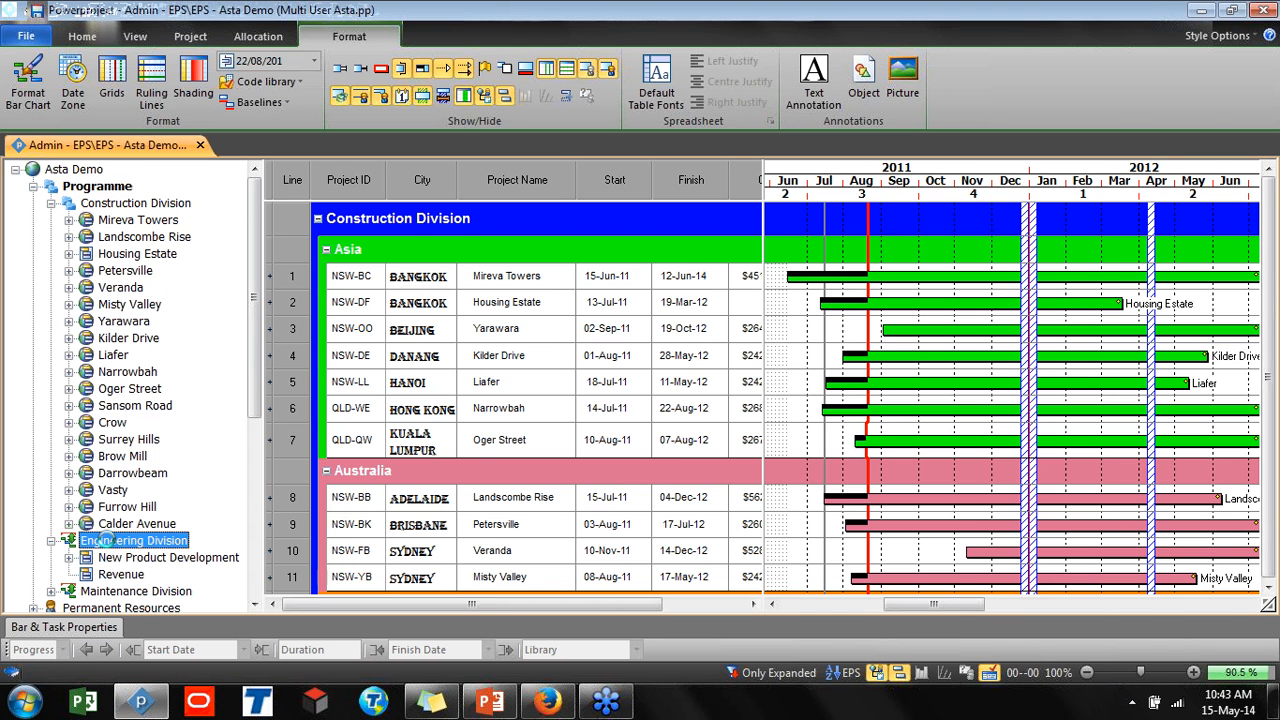
left_click(317, 218)
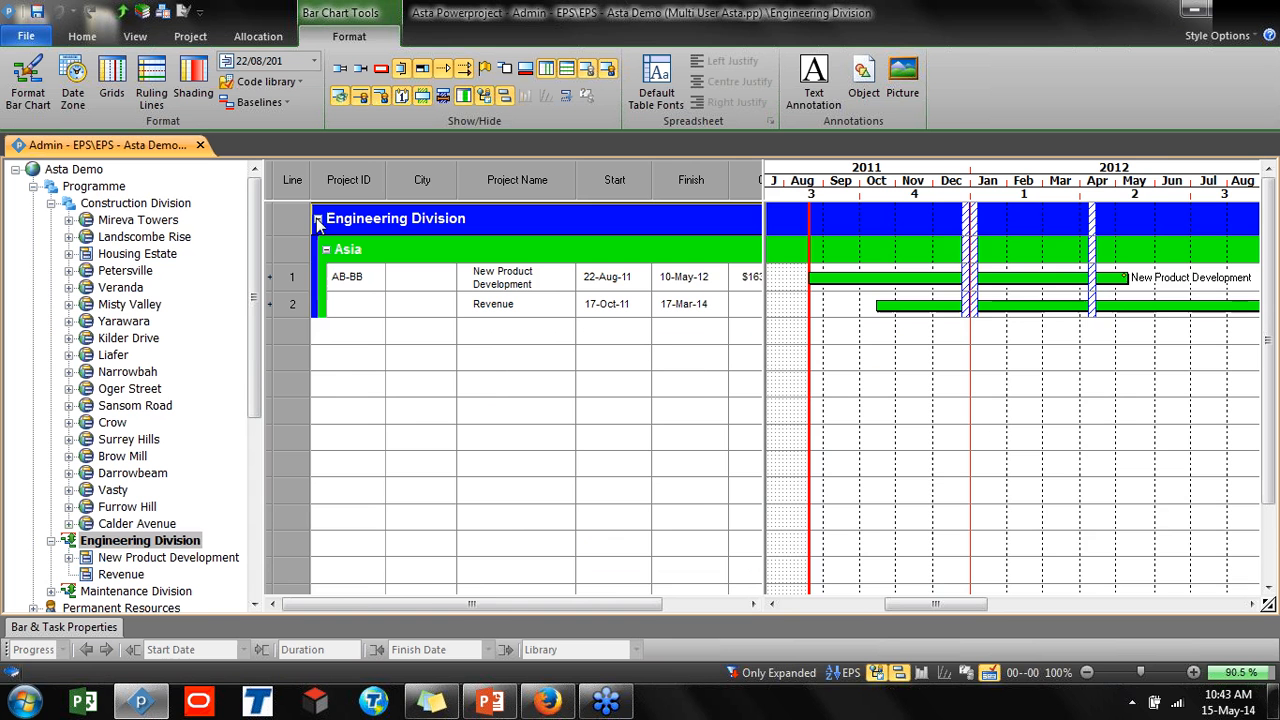
left_click(100, 203)
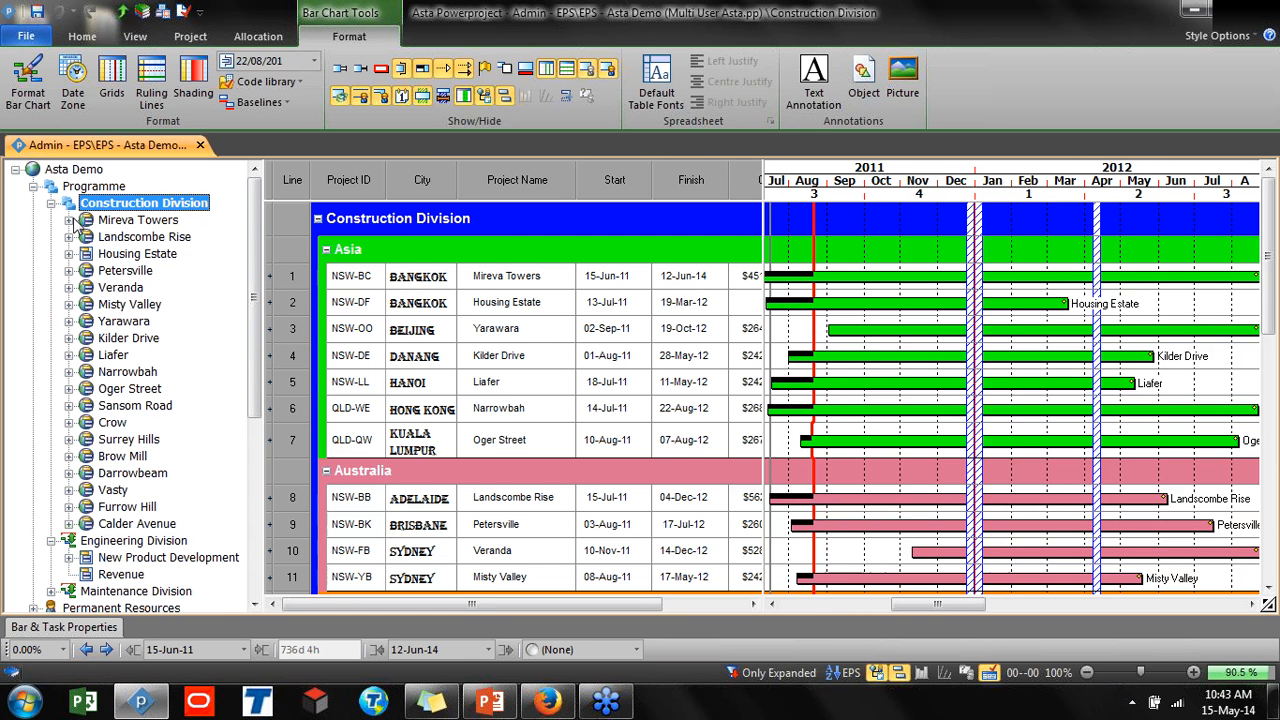
left_click(150, 542)
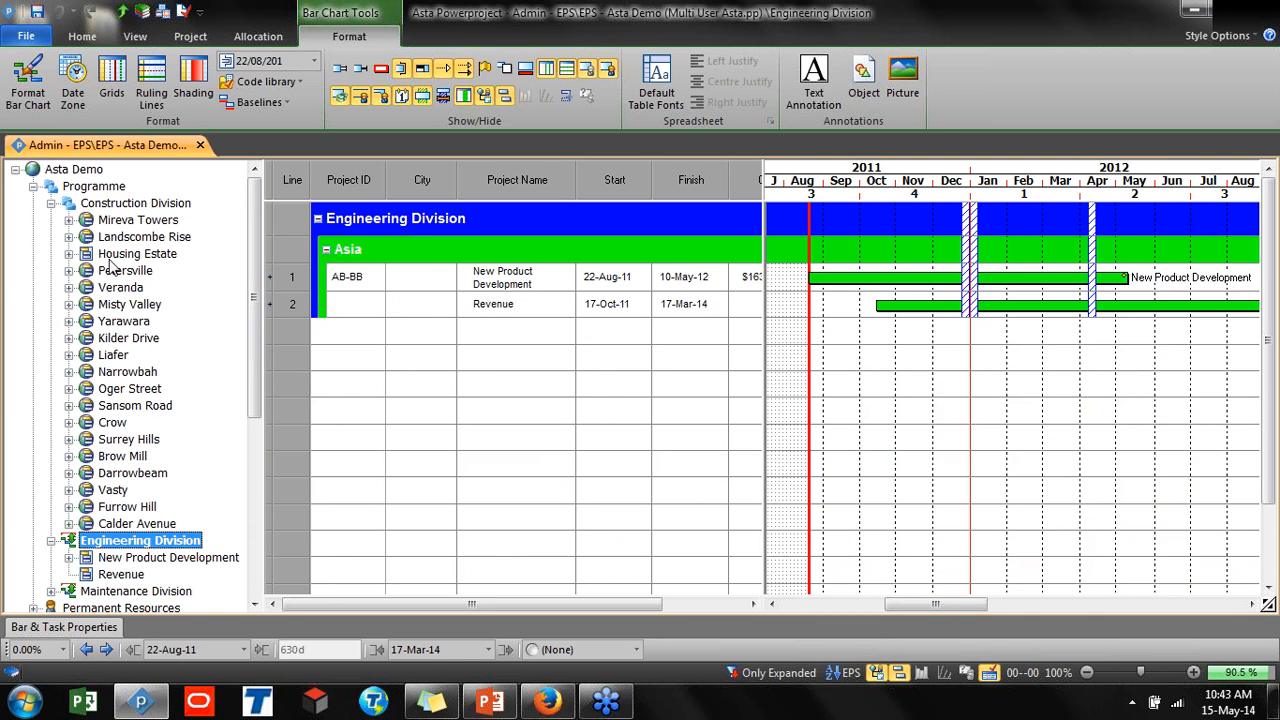
left_click(112, 205)
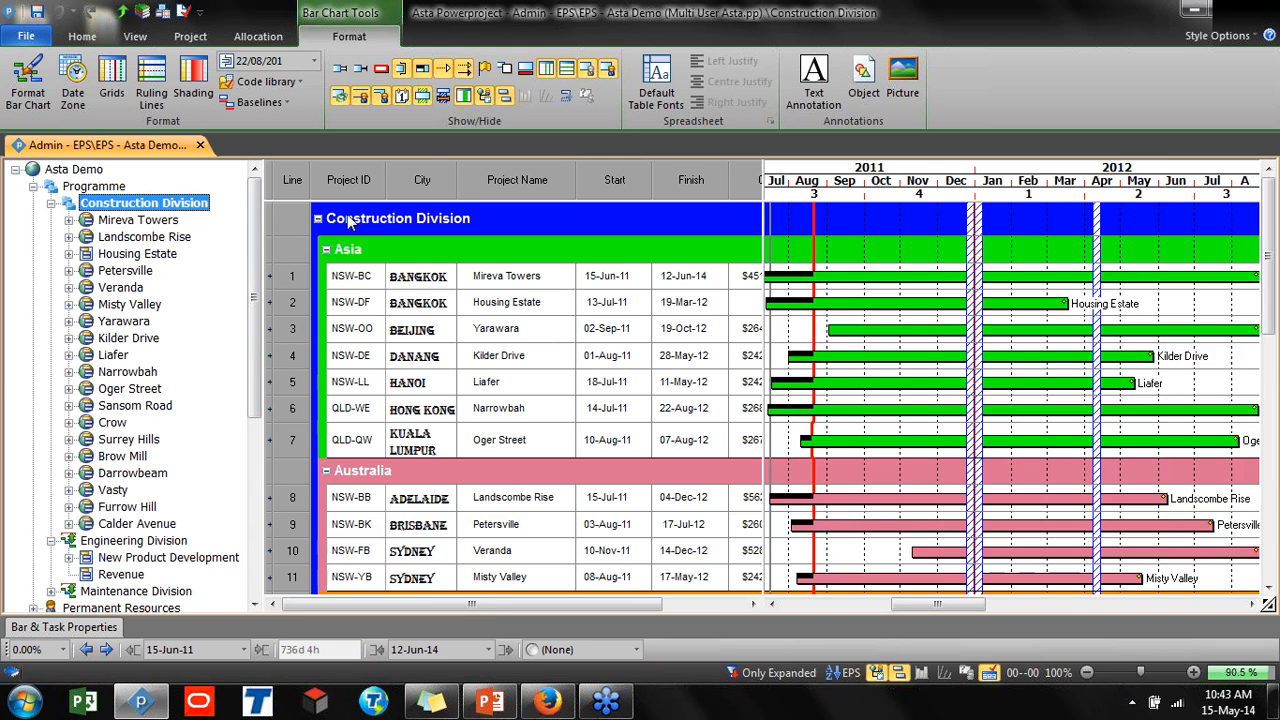
scroll(1272, 350, "down", 2)
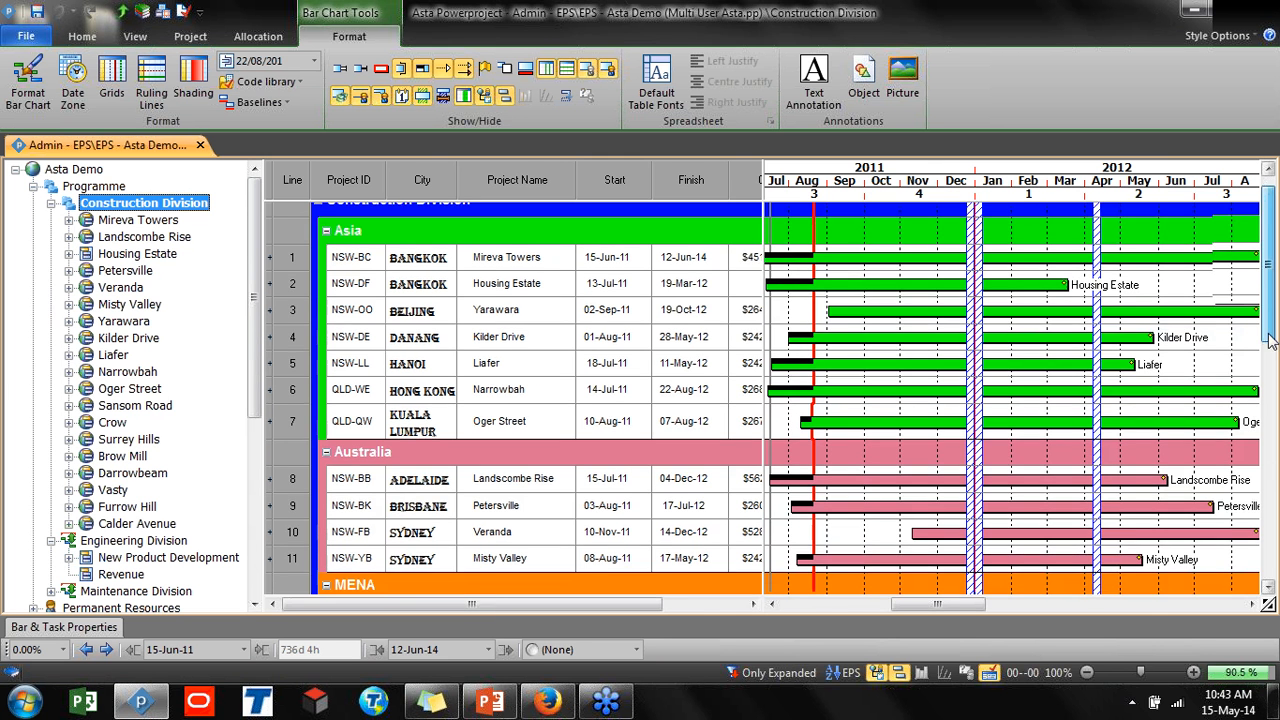
mouse_move(1272, 350)
left_mouse_down()
mouse_move(1272, 464)
mouse_move(1272, 326)
left_mouse_up()
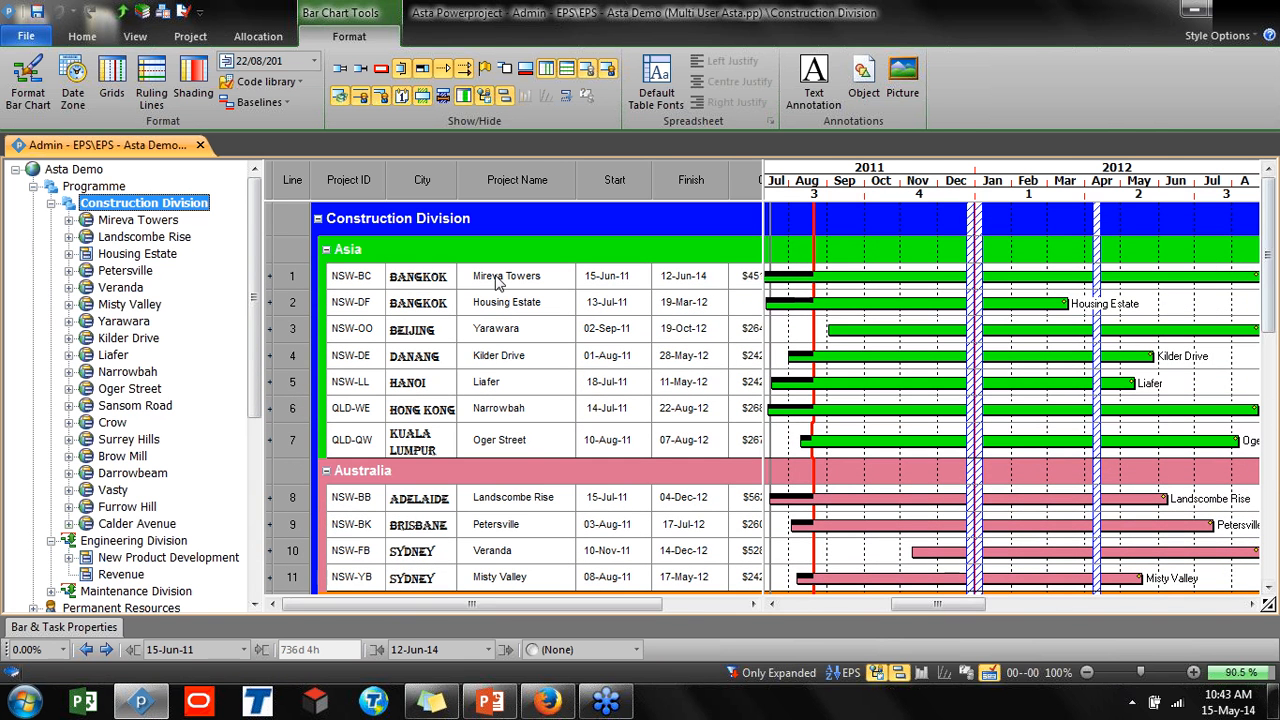
Switch to the 03 EPS Resource and Margin view and enlarge the histogram area
left_click(135, 36)
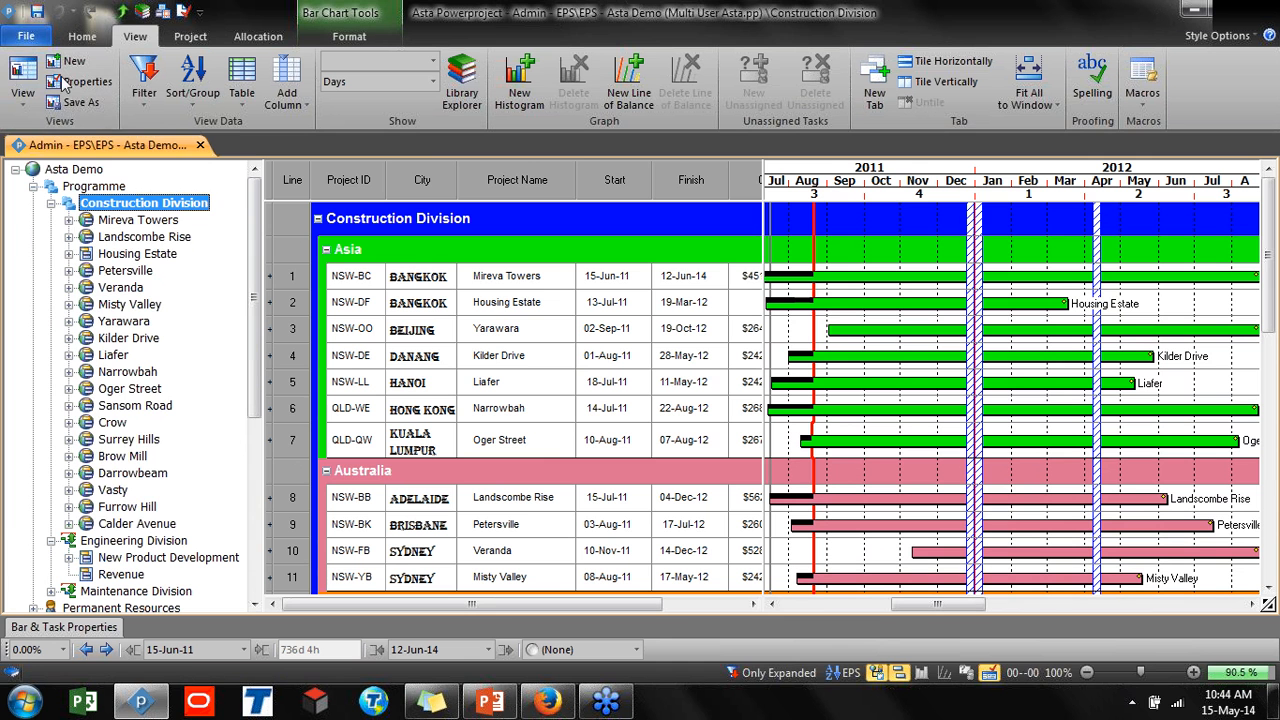
left_click(22, 90)
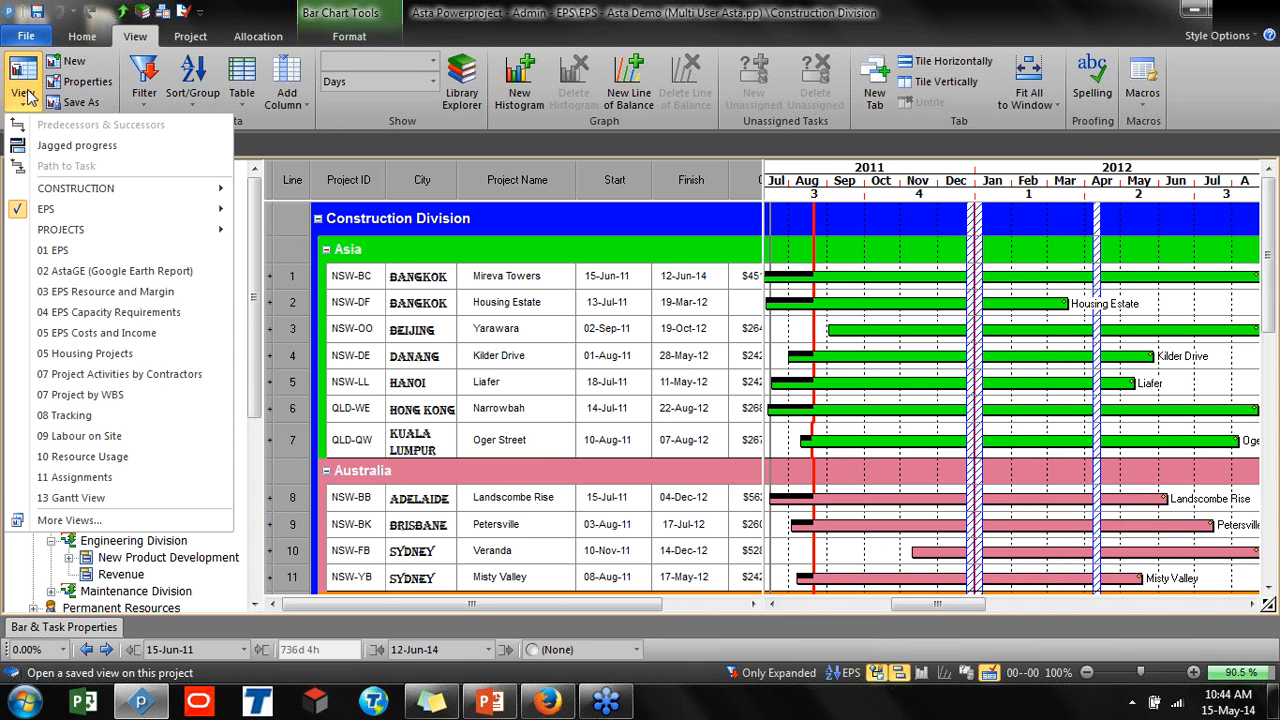
left_click(100, 293)
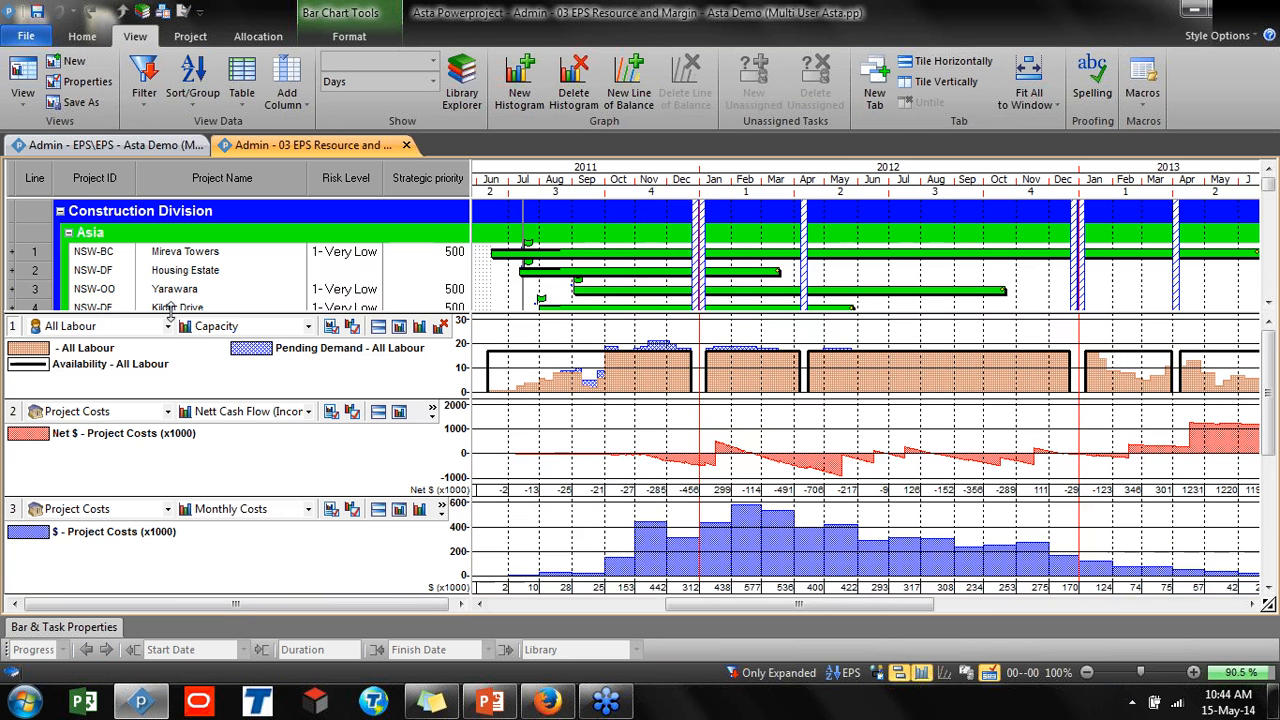
left_click_drag(160, 316, 145, 200)
left_click(376, 219)
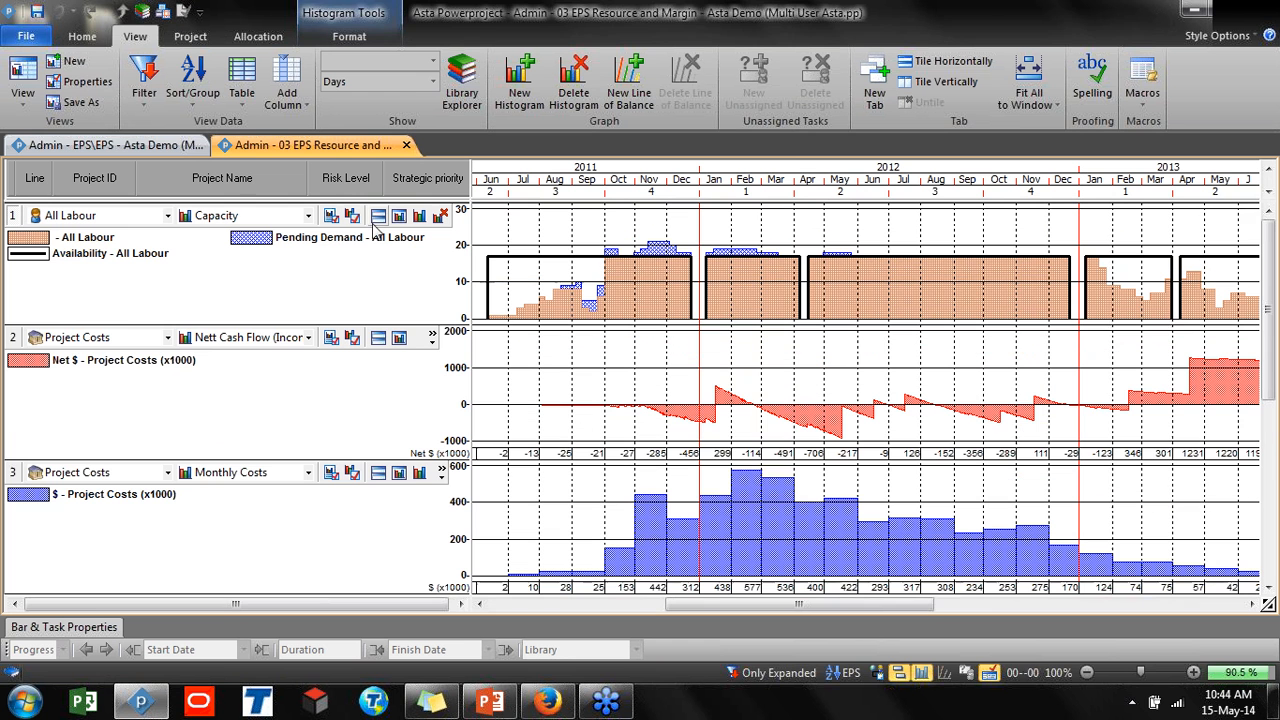
Inspect the division groups under the All Labour resource in the histogram's resource selector
left_click(86, 219)
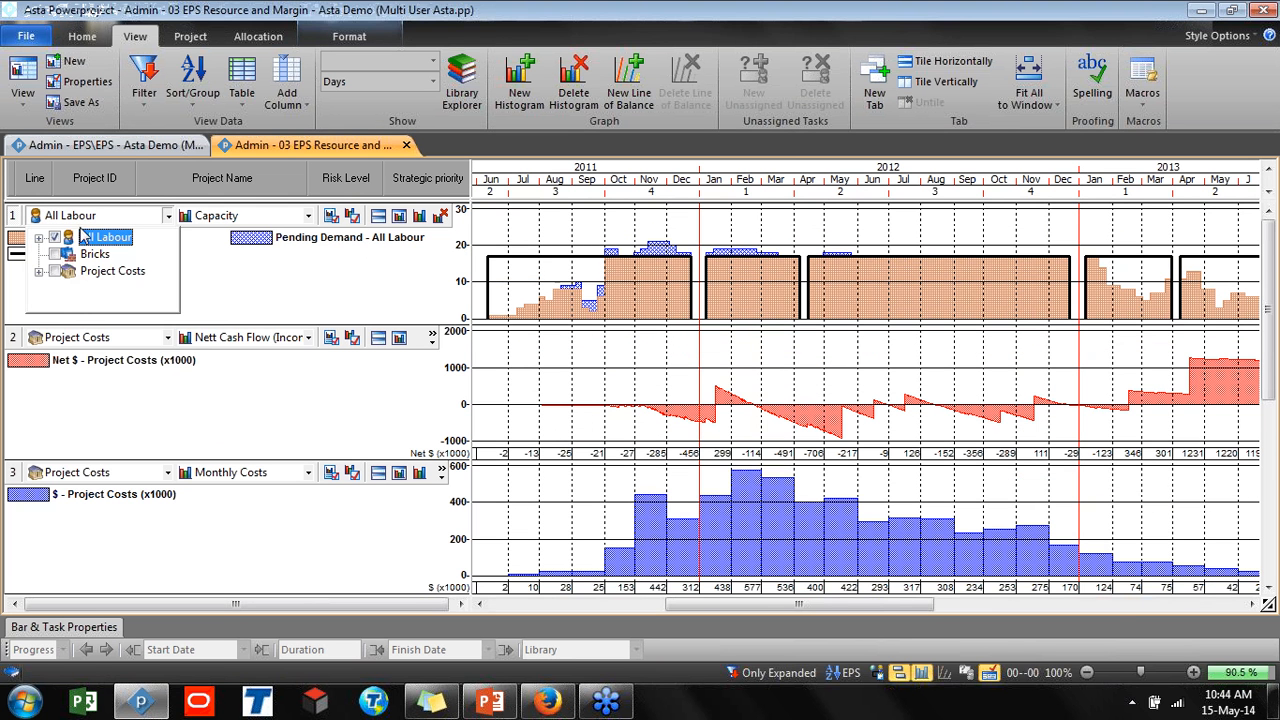
left_click(39, 238)
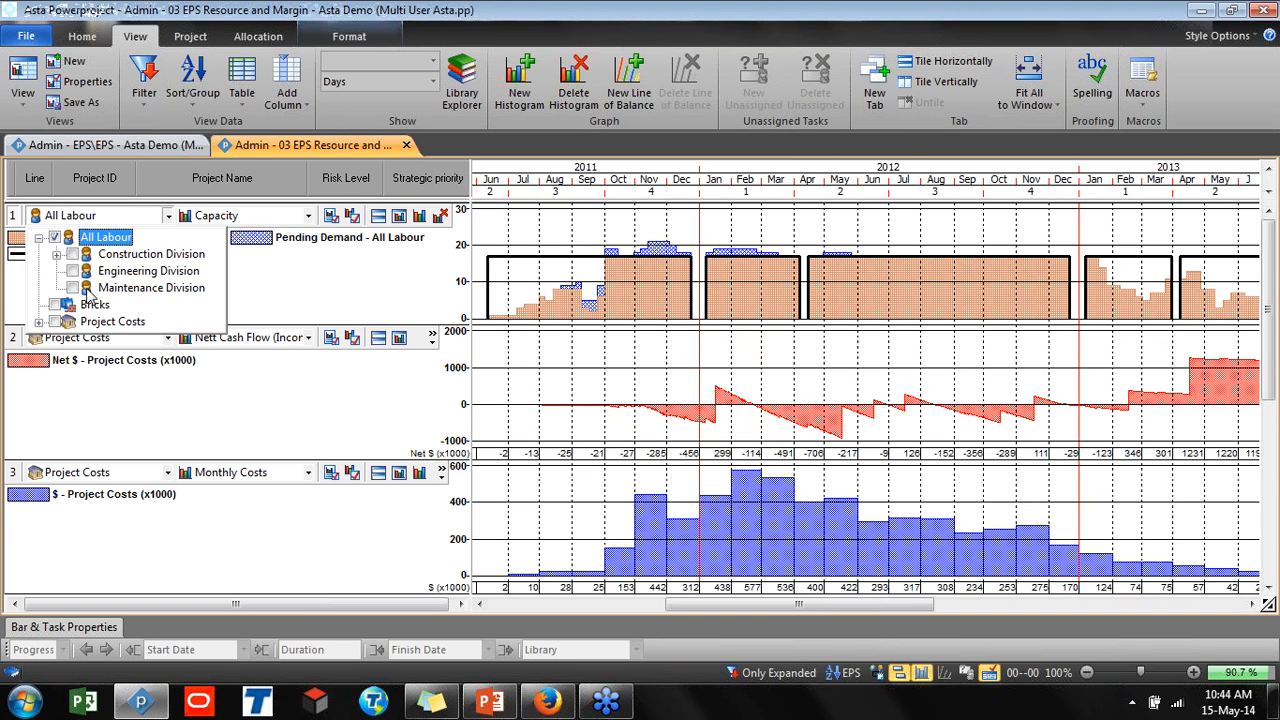
left_click(252, 228)
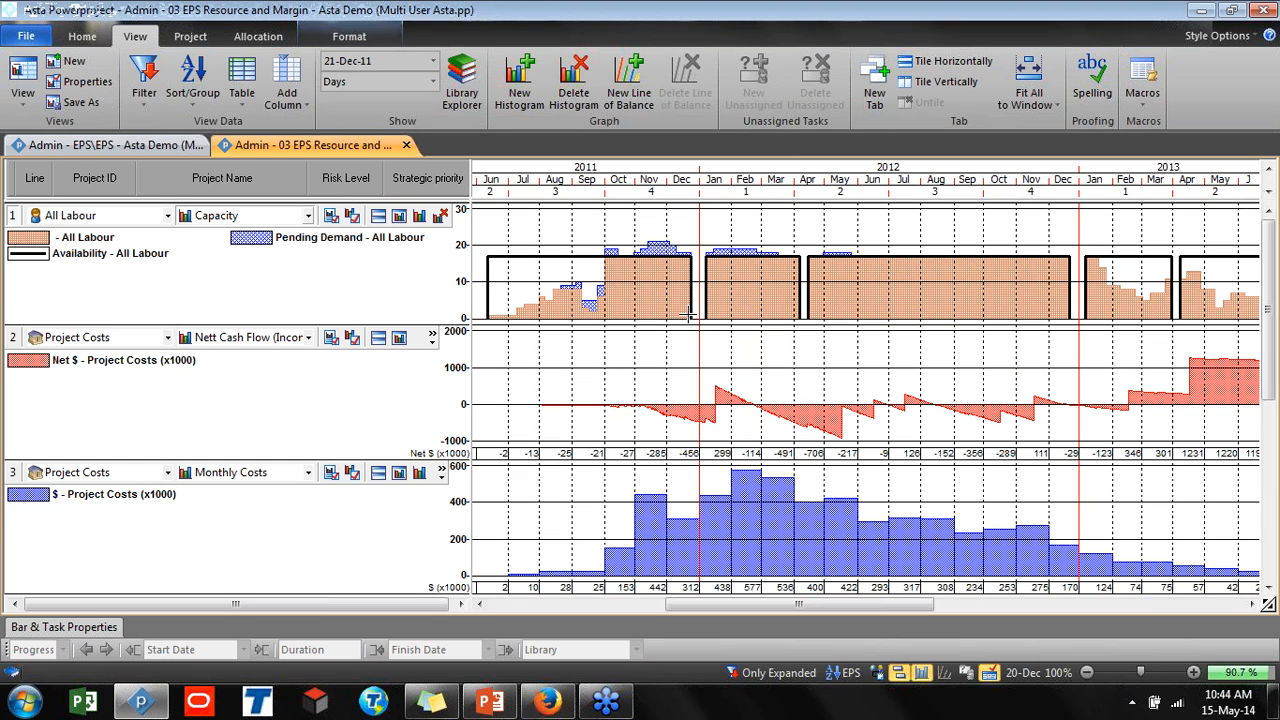
Show the tasks contributing to the All Labour demand in the selected histogram slice
mouse_move(553, 311)
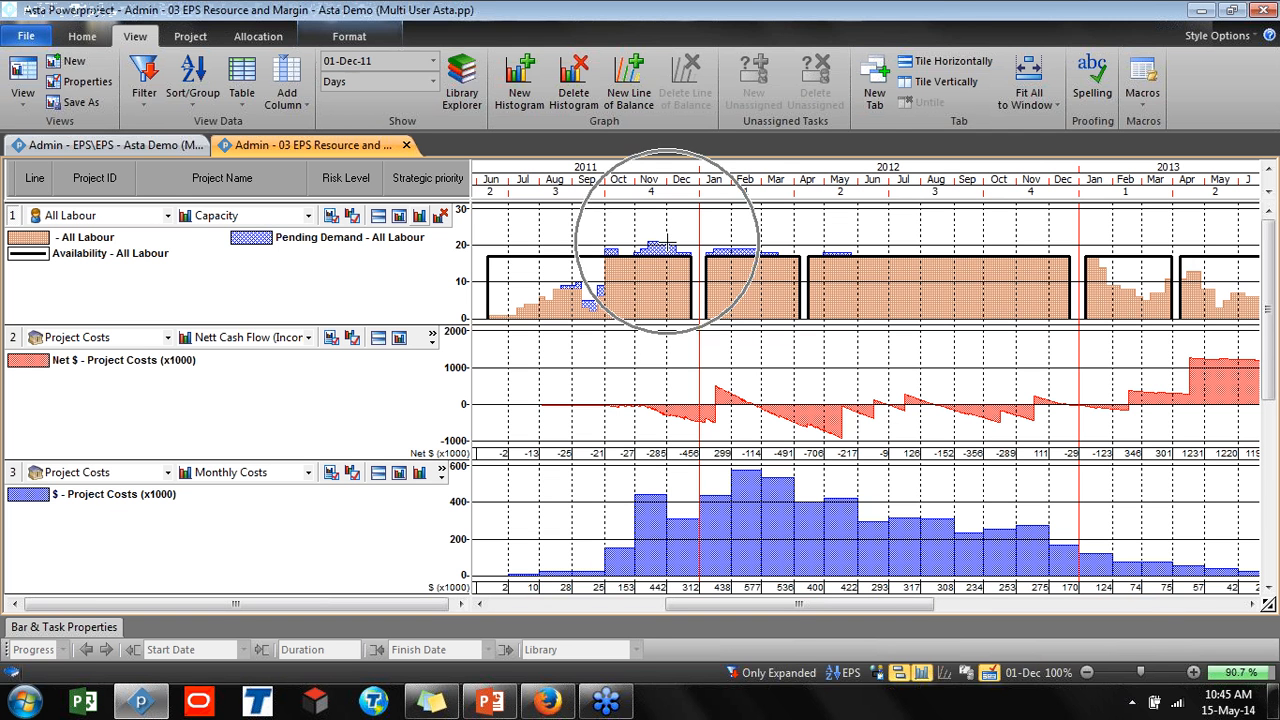
mouse_move(666, 242)
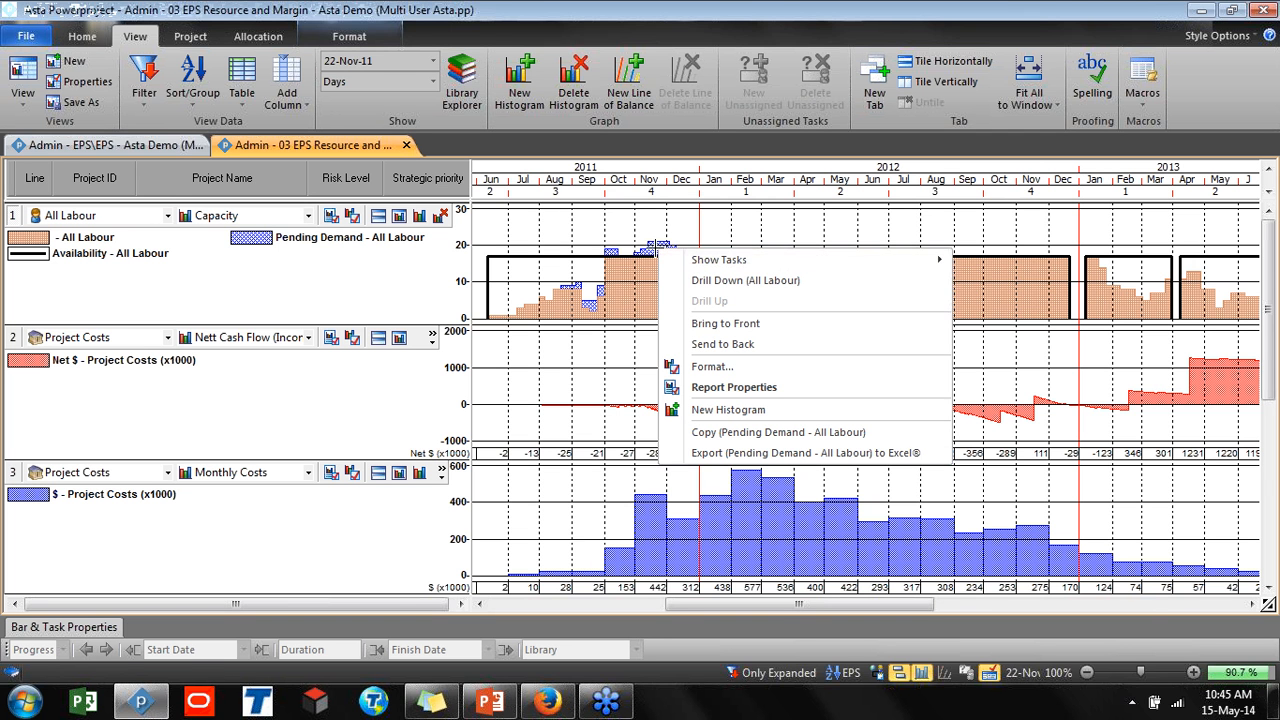
mouse_move(682, 262)
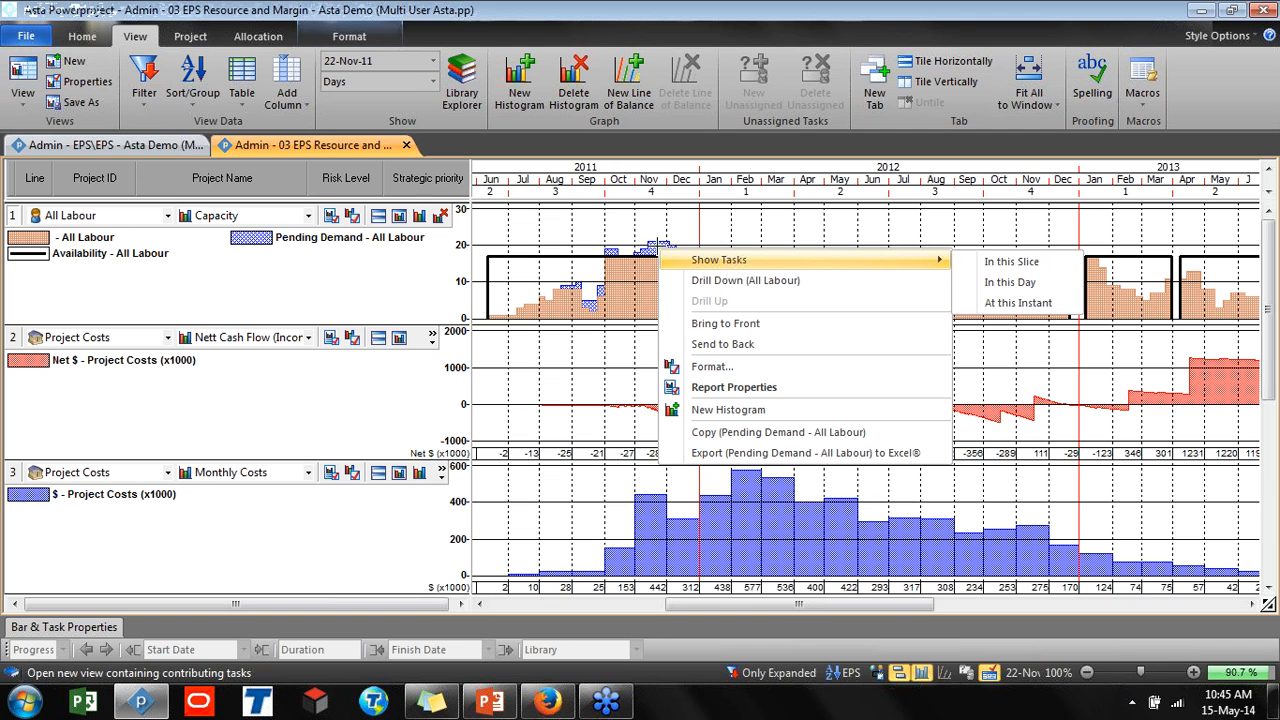
left_click(1010, 268)
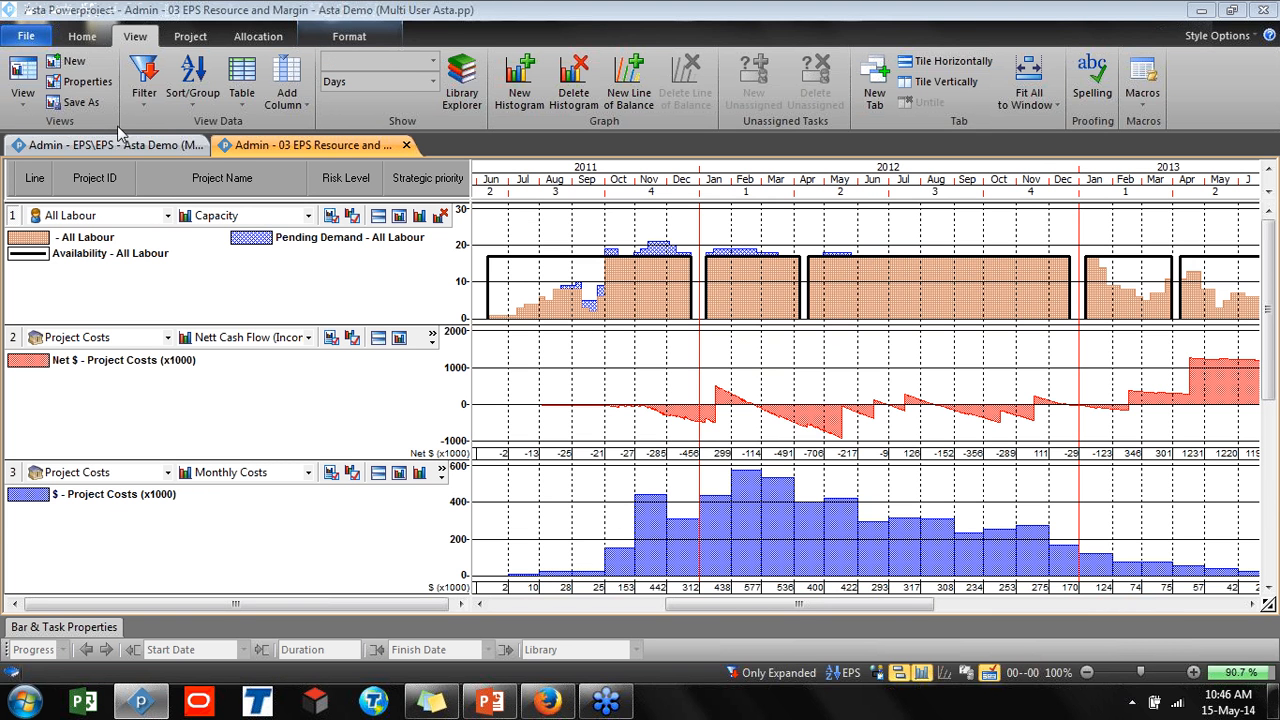
Switch to the 04 EPS Capacity Requirements view and enlarge the histogram area
left_click(20, 100)
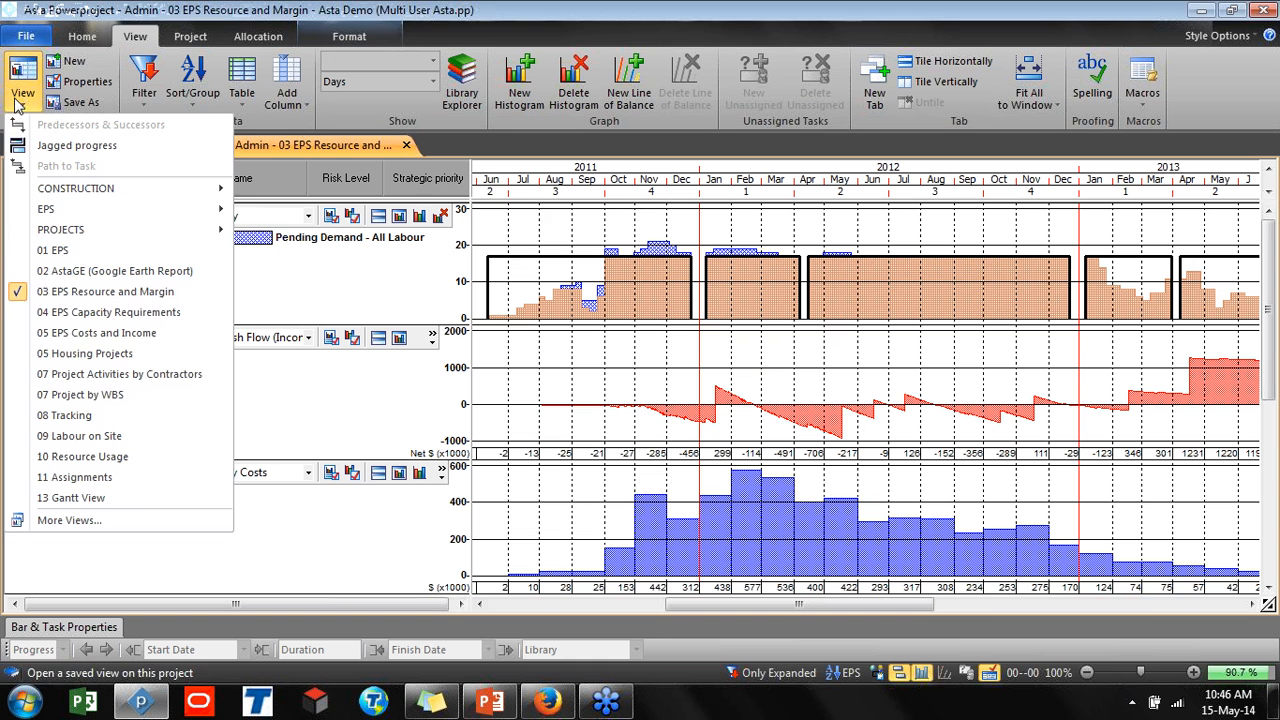
left_click(84, 318)
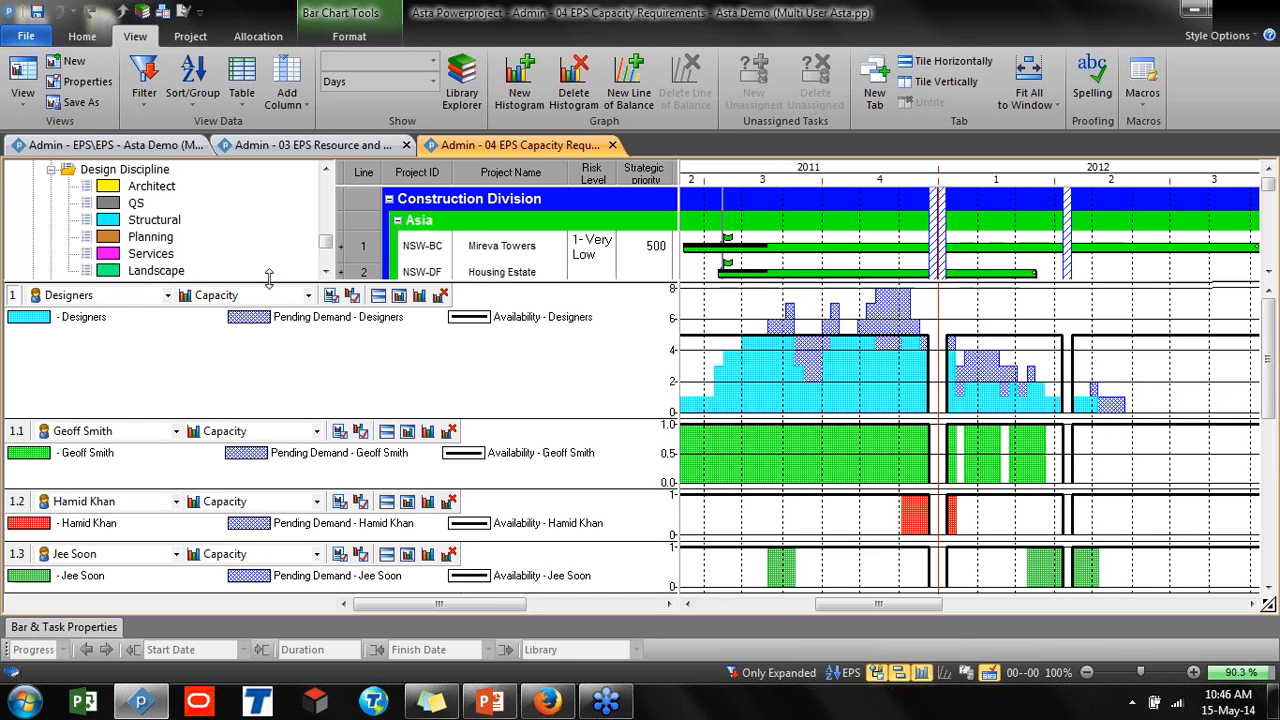
left_click_drag(268, 284, 278, 186)
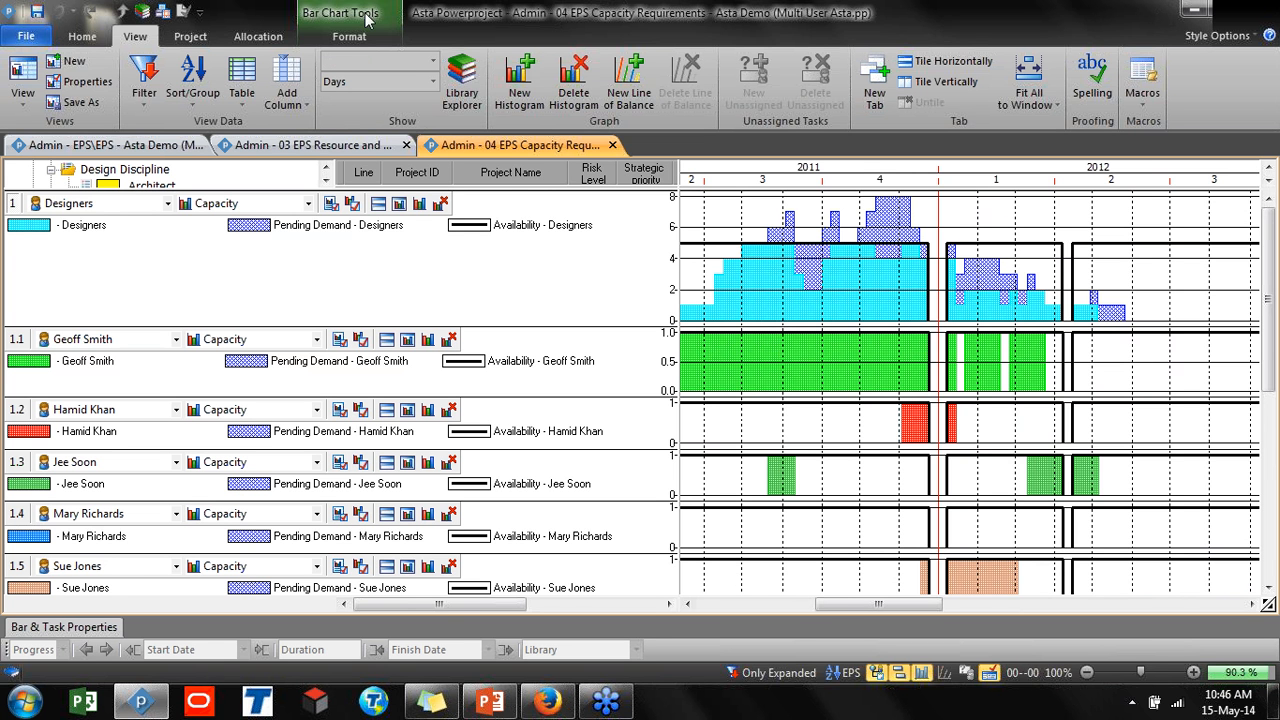
right_click(243, 40)
left_click(247, 43)
left_click(247, 42)
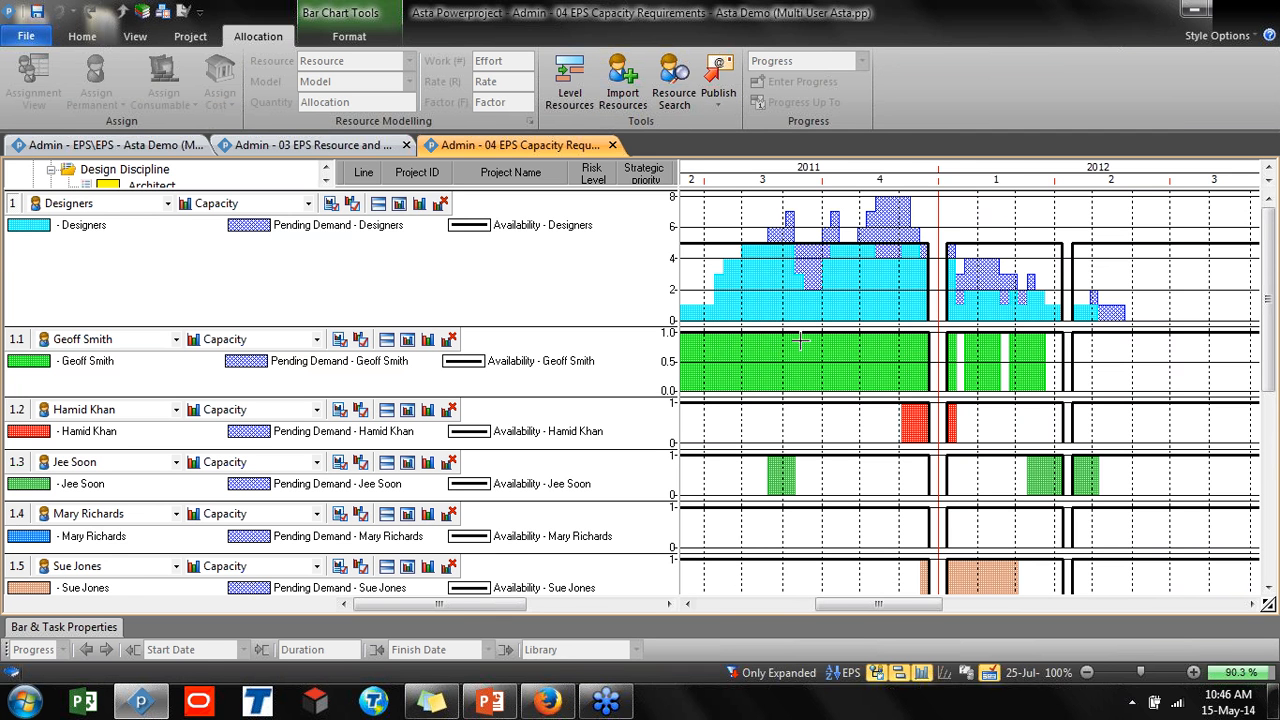
mouse_move(933, 389)
mouse_move(707, 392)
mouse_move(698, 340)
mouse_move(628, 193)
left_mouse_down()
mouse_move(638, 362)
mouse_move(638, 189)
left_mouse_up()
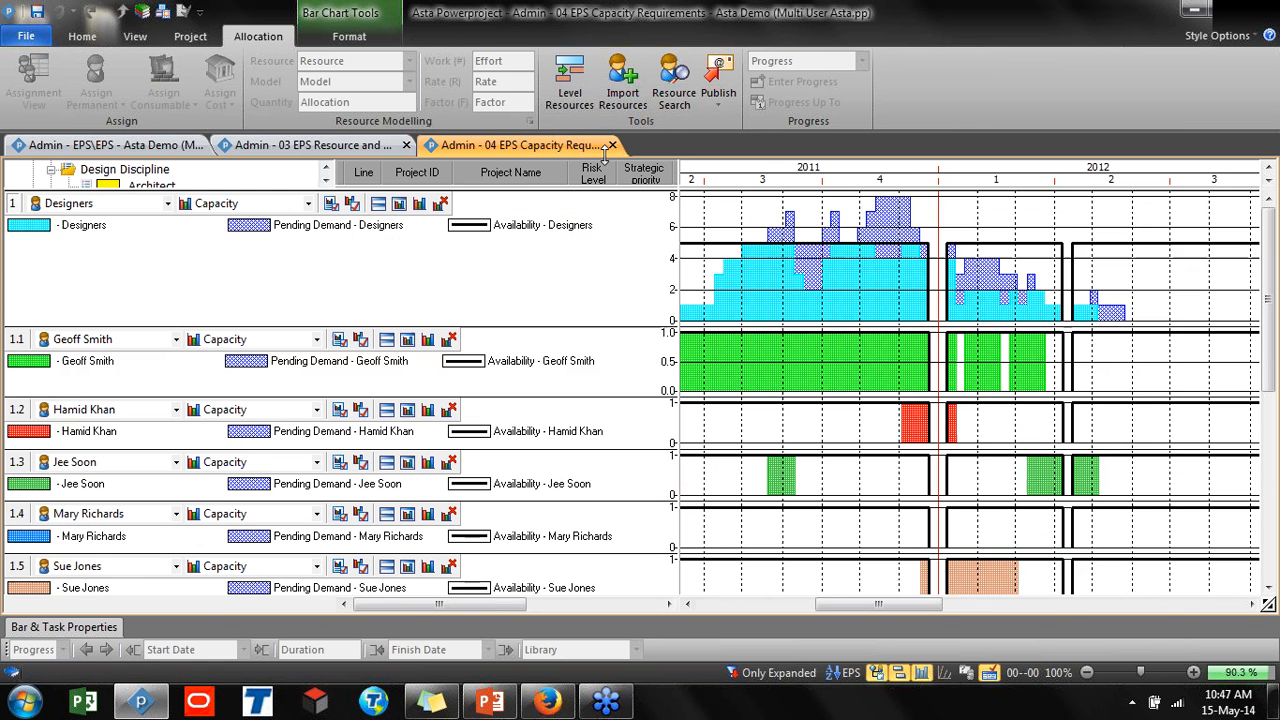
left_click(135, 37)
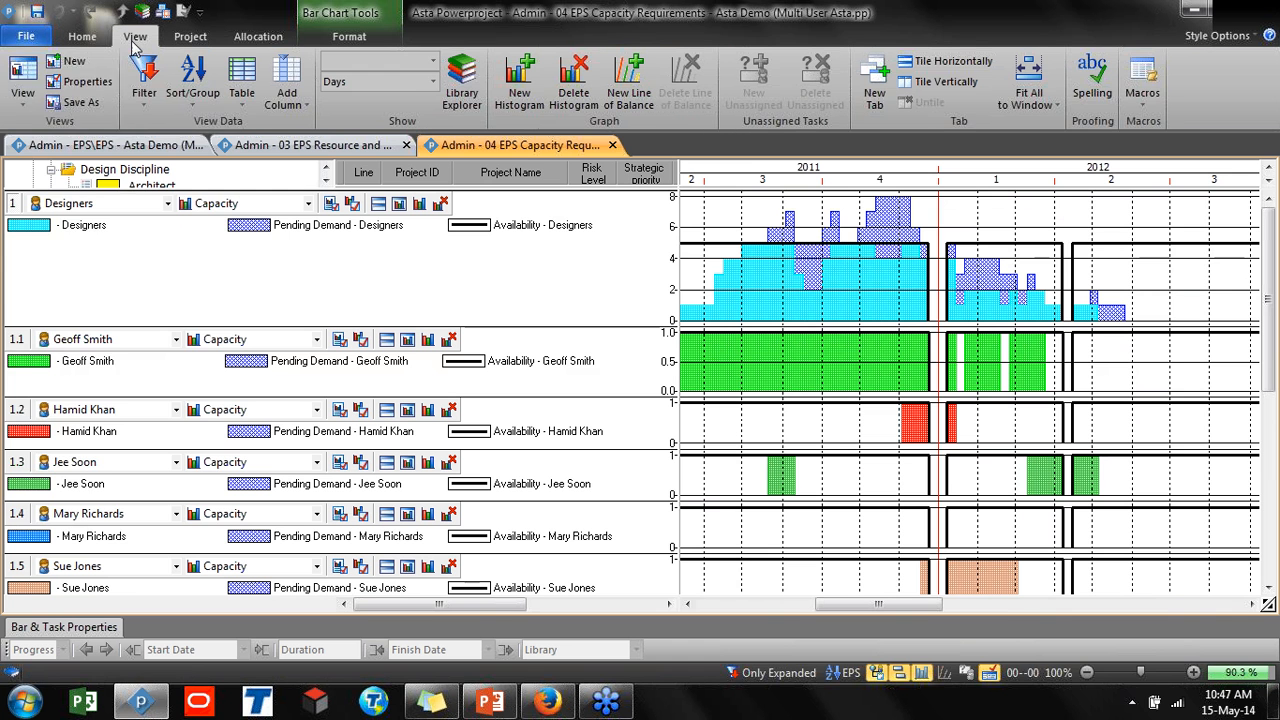
Open the 10 Resource Usage view, then return to the 04 EPS Capacity Requirements view
left_click(22, 82)
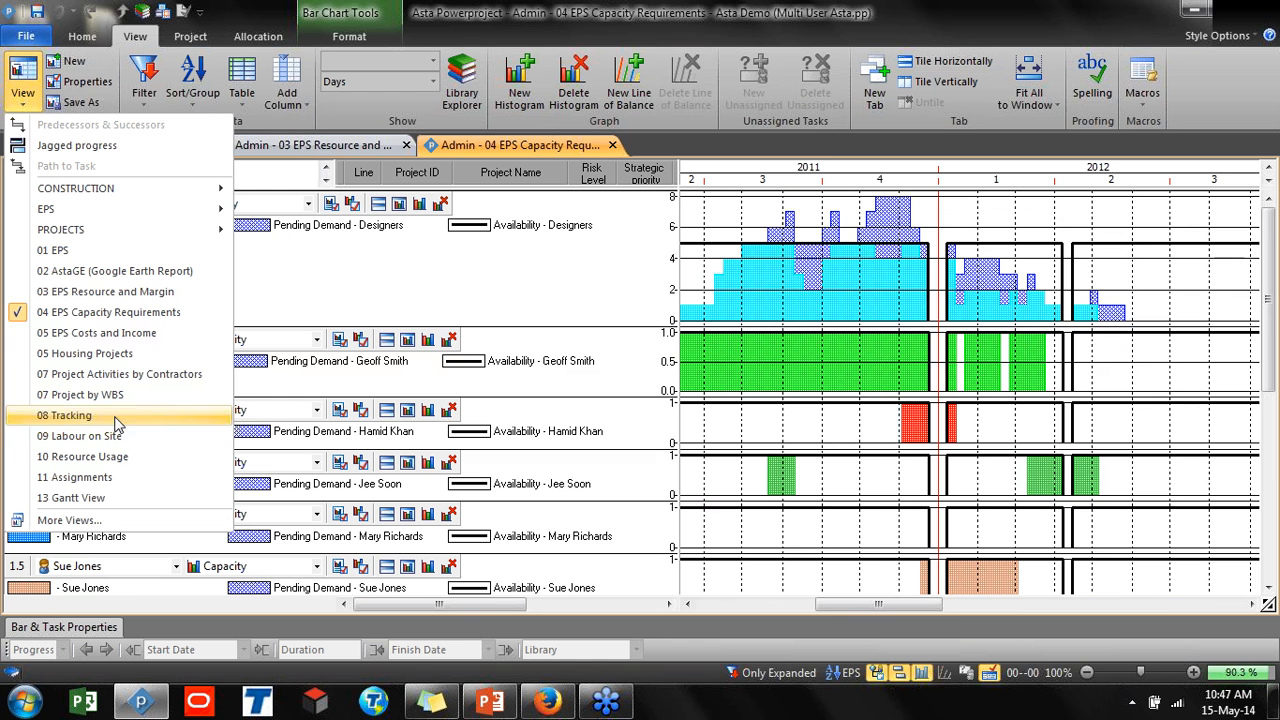
left_click(112, 458)
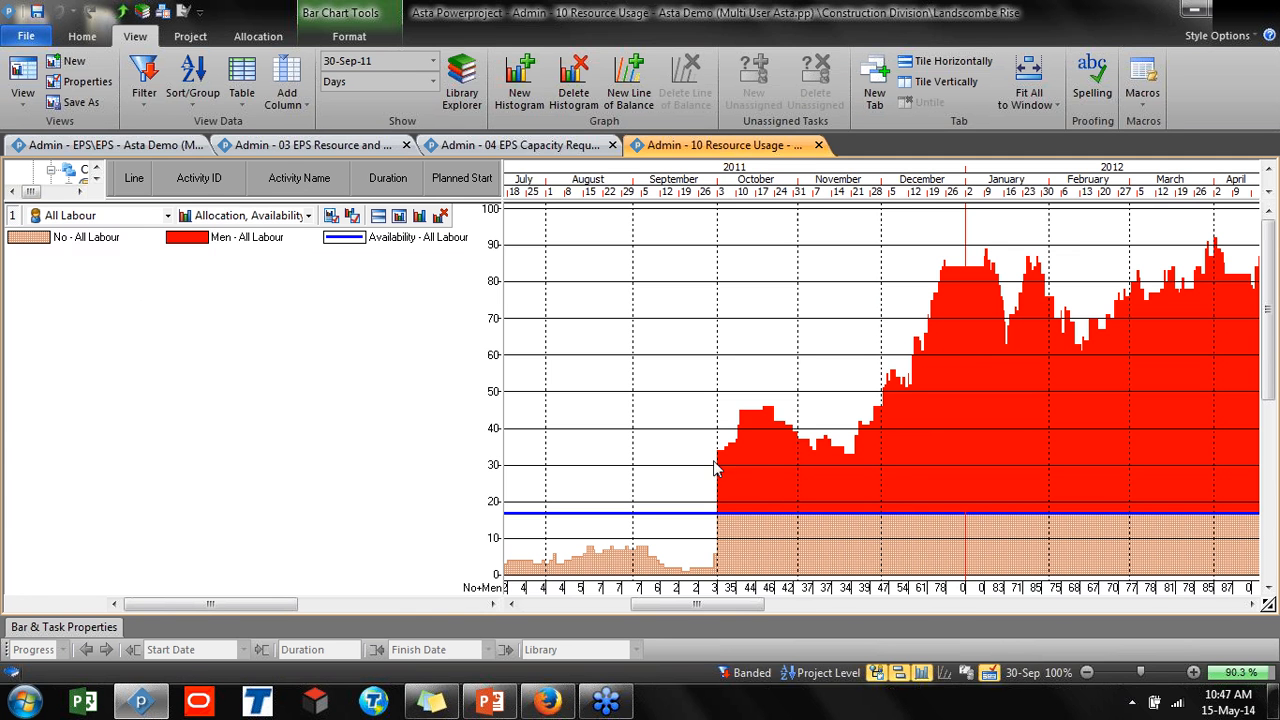
left_click(22, 92)
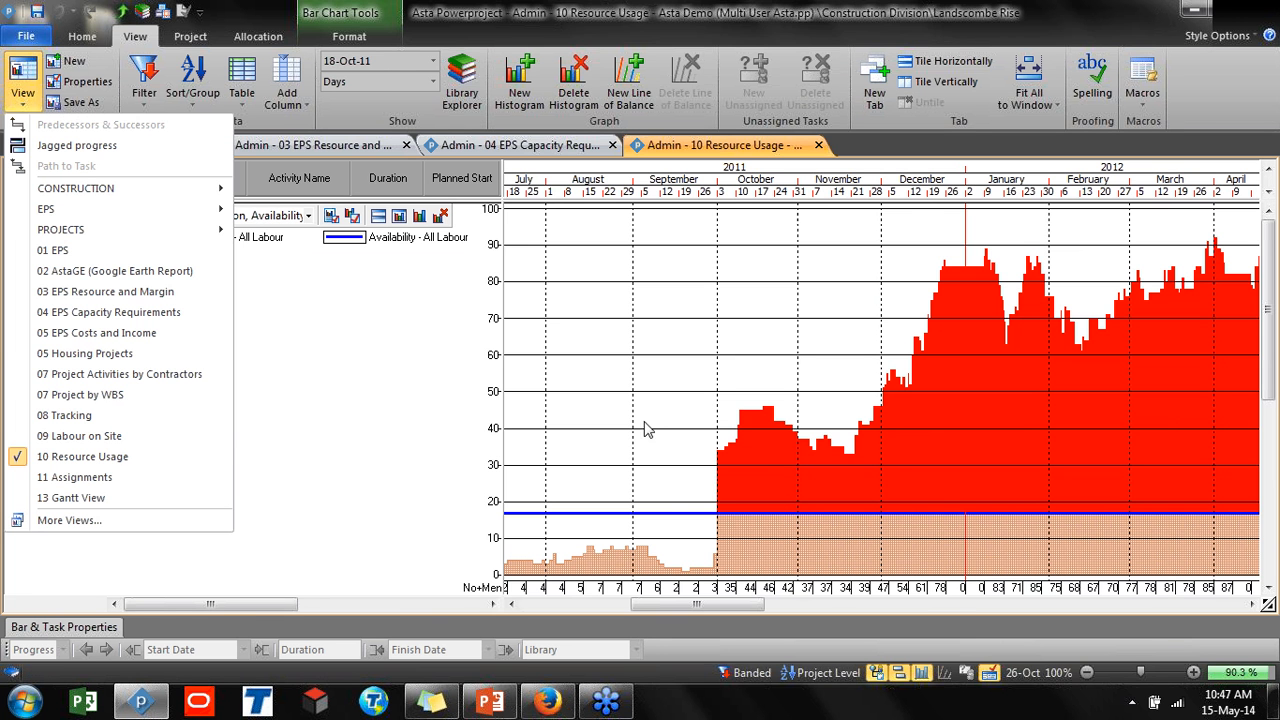
left_click(515, 146)
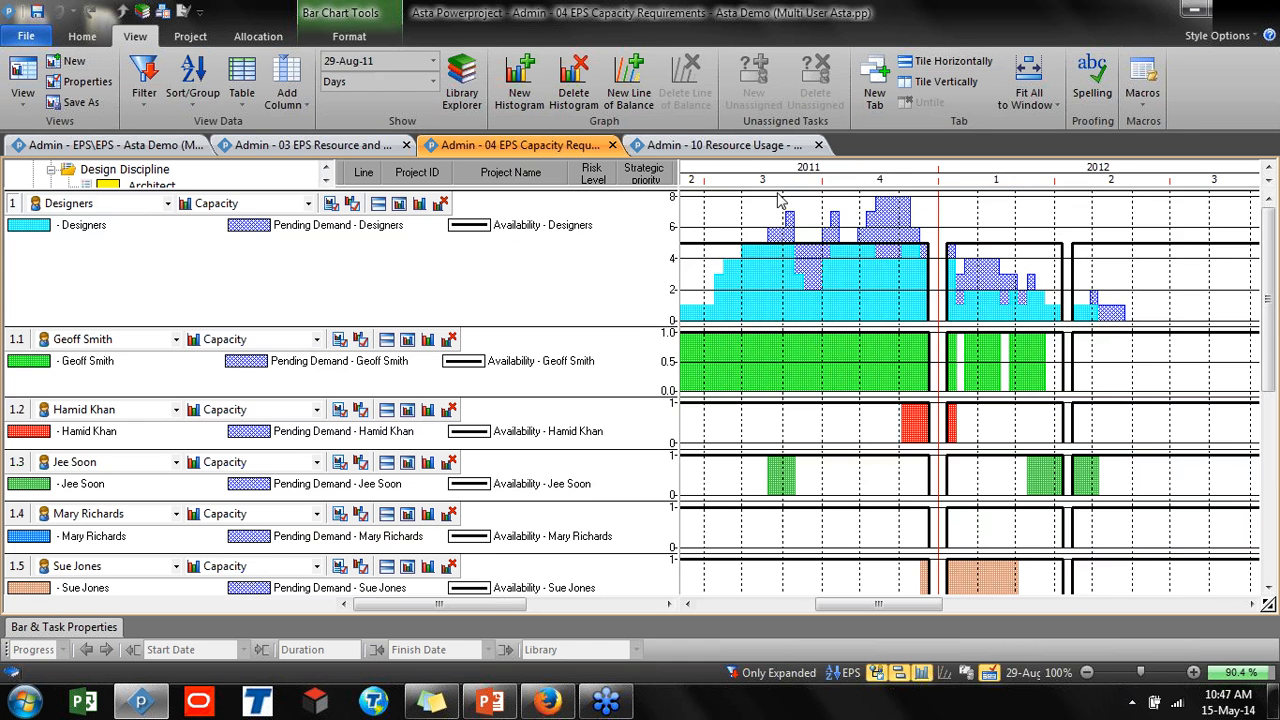
Select the Mireva Towers project and set the Designers histogram's graph scope to Selection Scope
left_click_drag(776, 188, 782, 302)
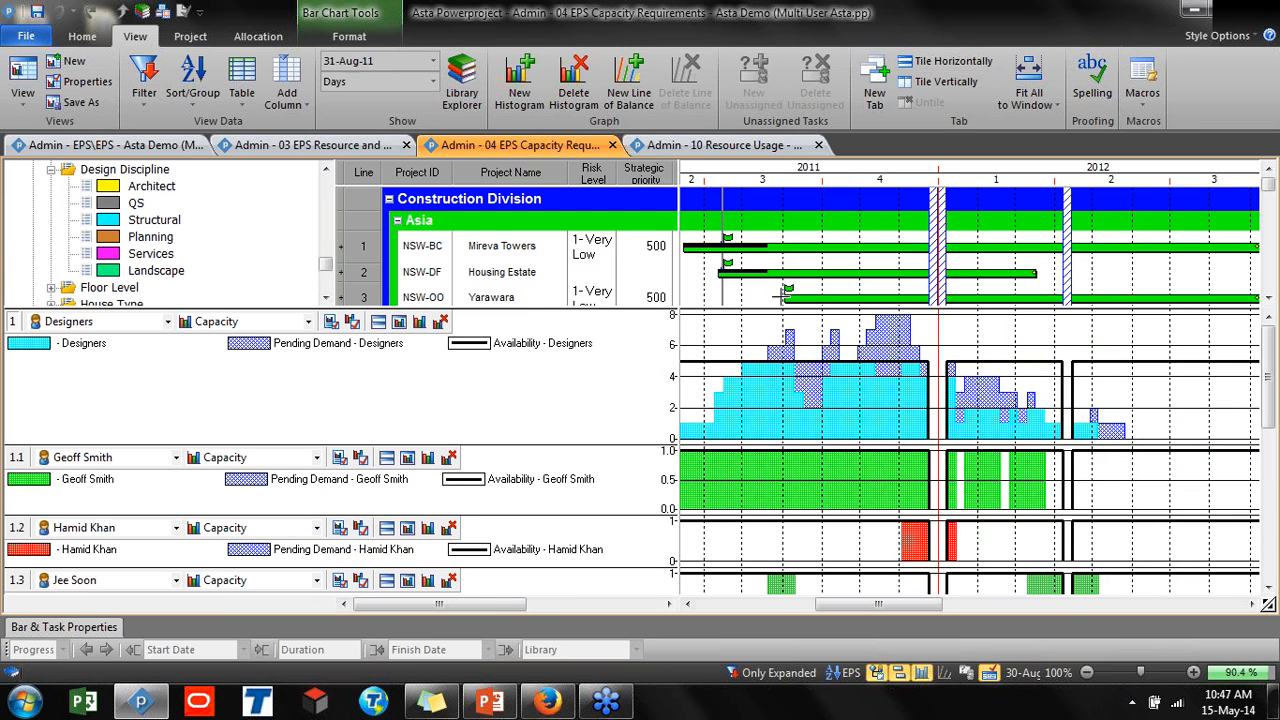
left_click(791, 247)
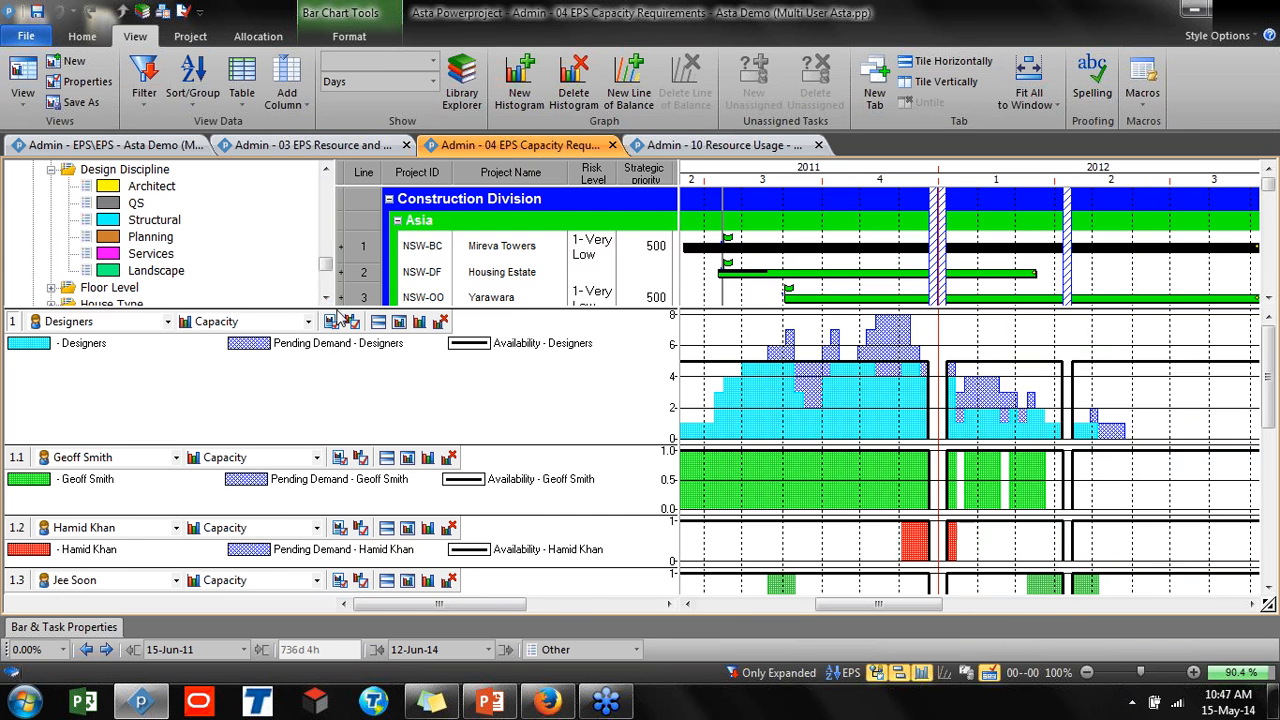
left_click_drag(336, 300, 334, 188)
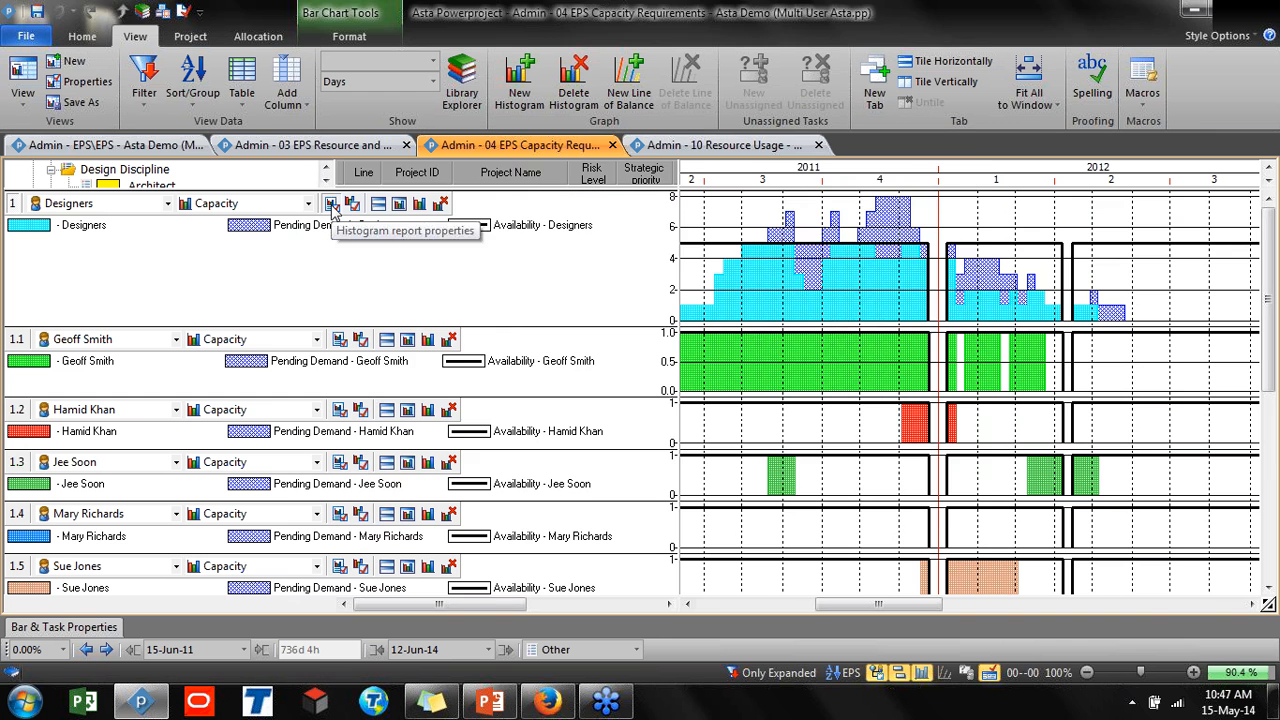
left_click(333, 205)
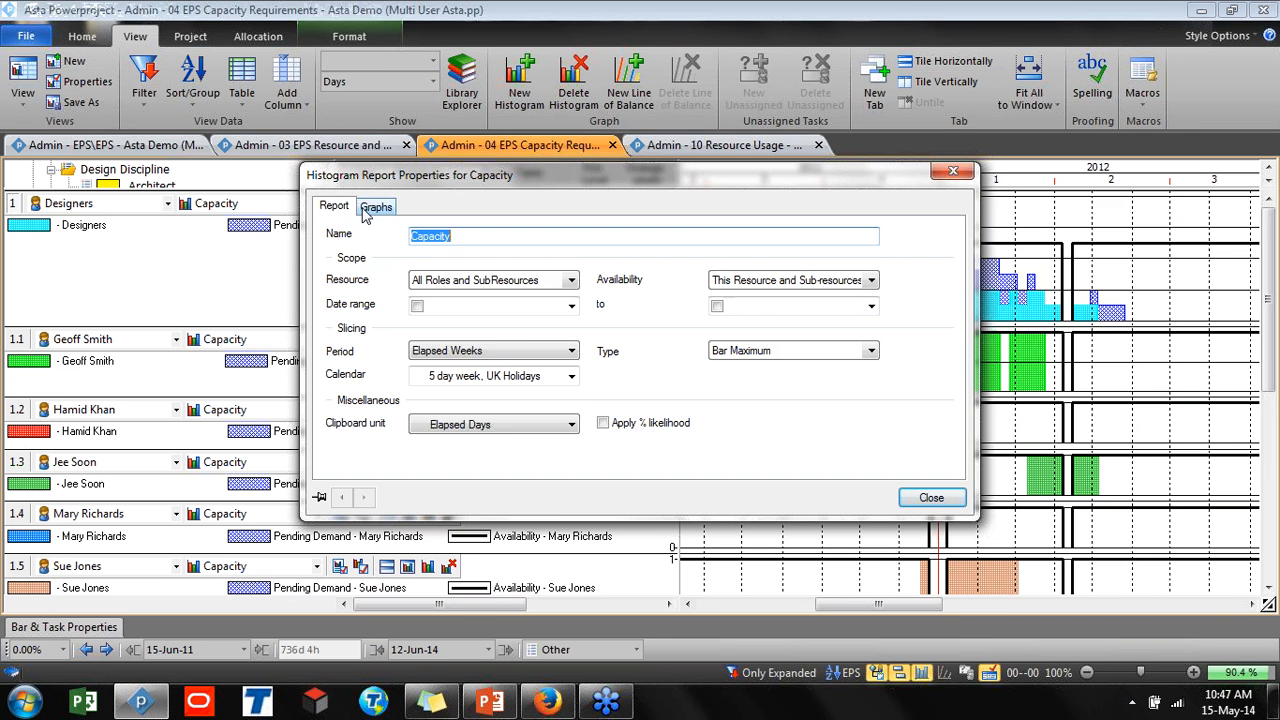
left_click(376, 207)
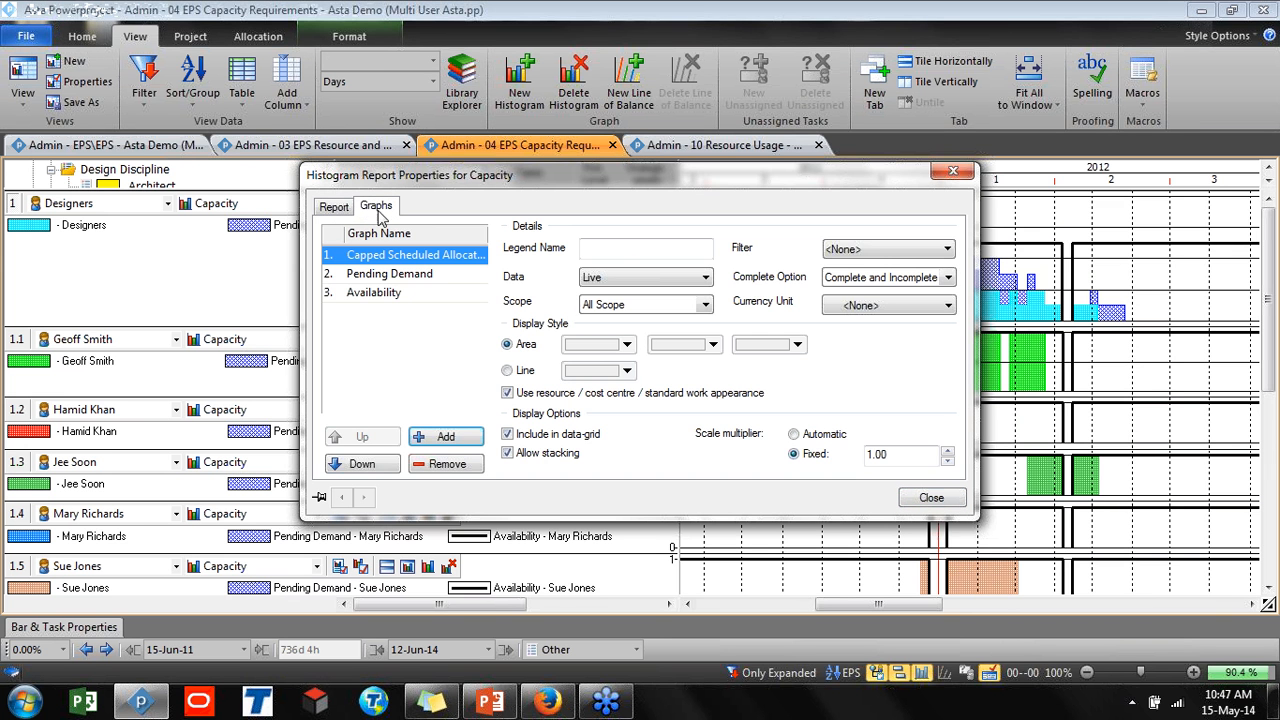
left_click(604, 307)
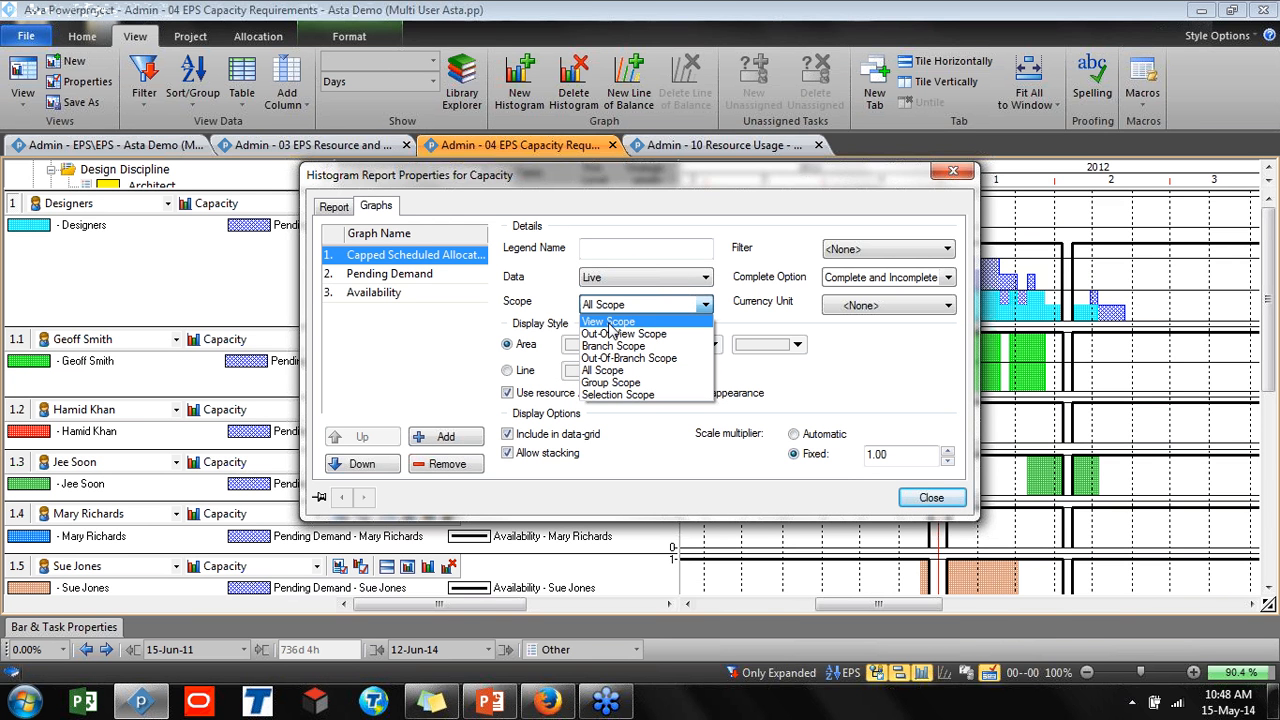
left_click(627, 396)
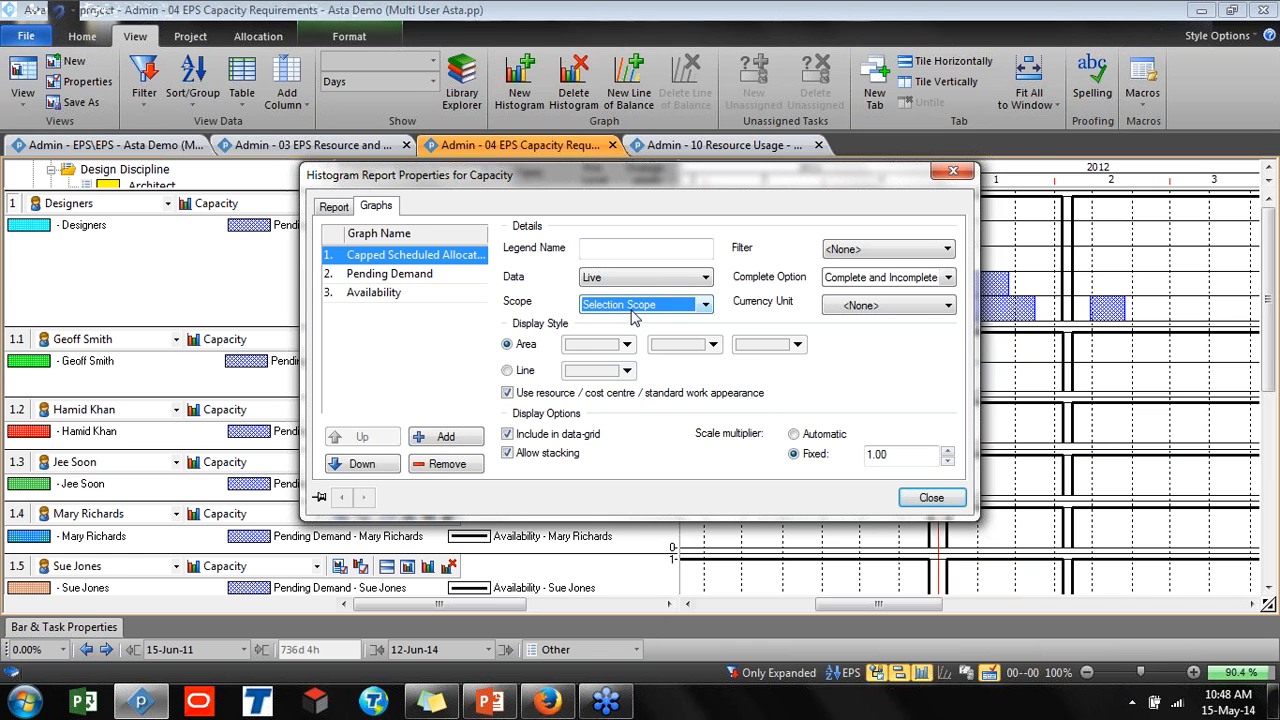
left_click(958, 498)
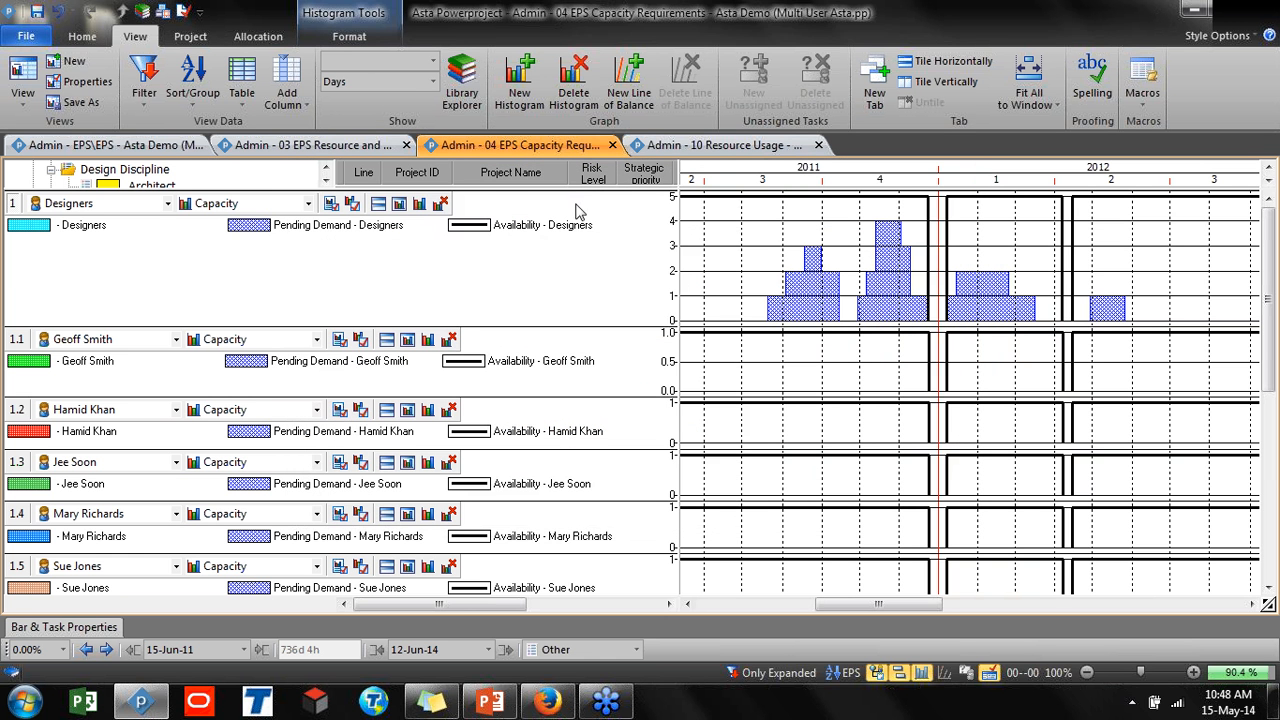
Select each Asia project in turn to compare its designer demand, briefly opening Mireva Towers and going back
left_click_drag(574, 193, 580, 446)
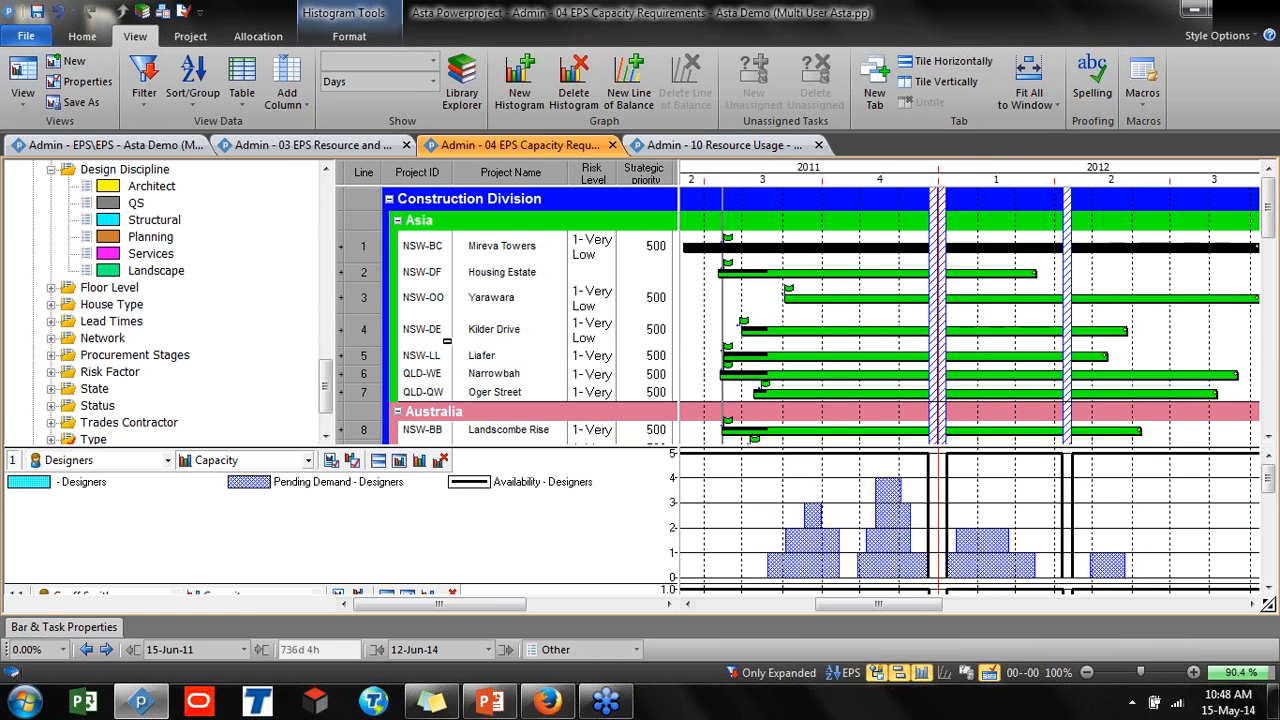
left_click(818, 272)
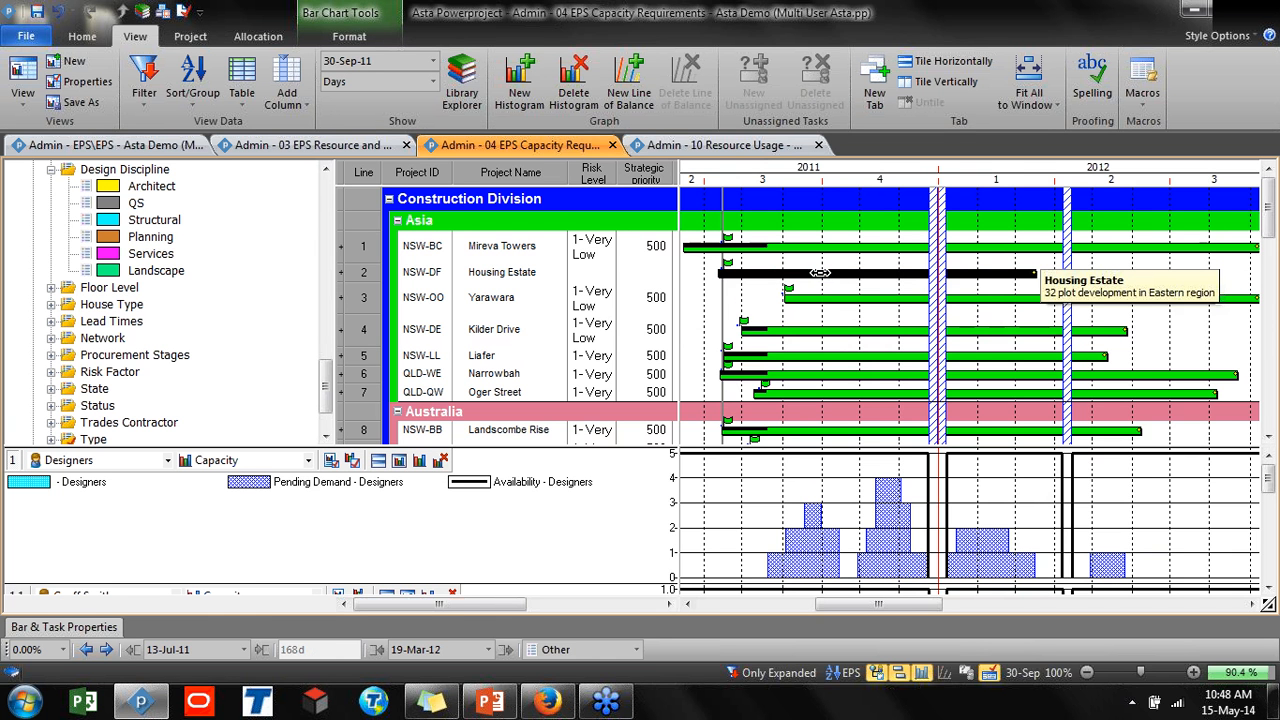
left_click(818, 330)
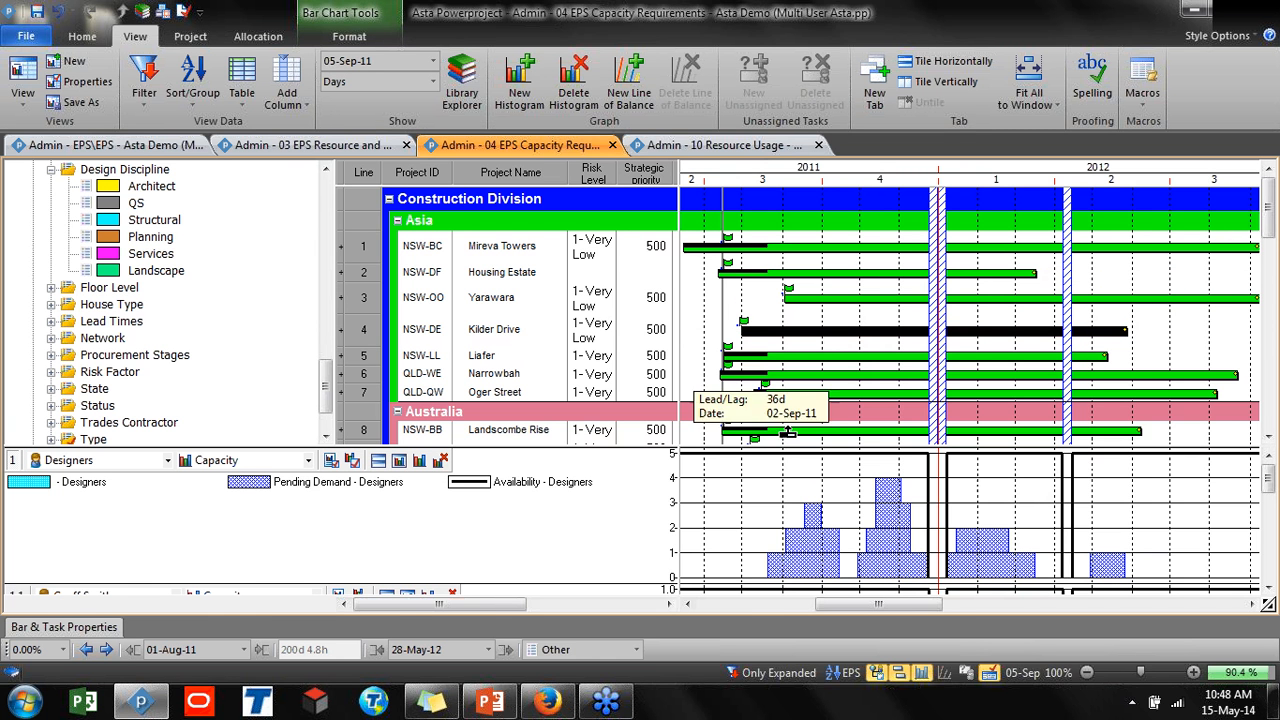
left_click(818, 357)
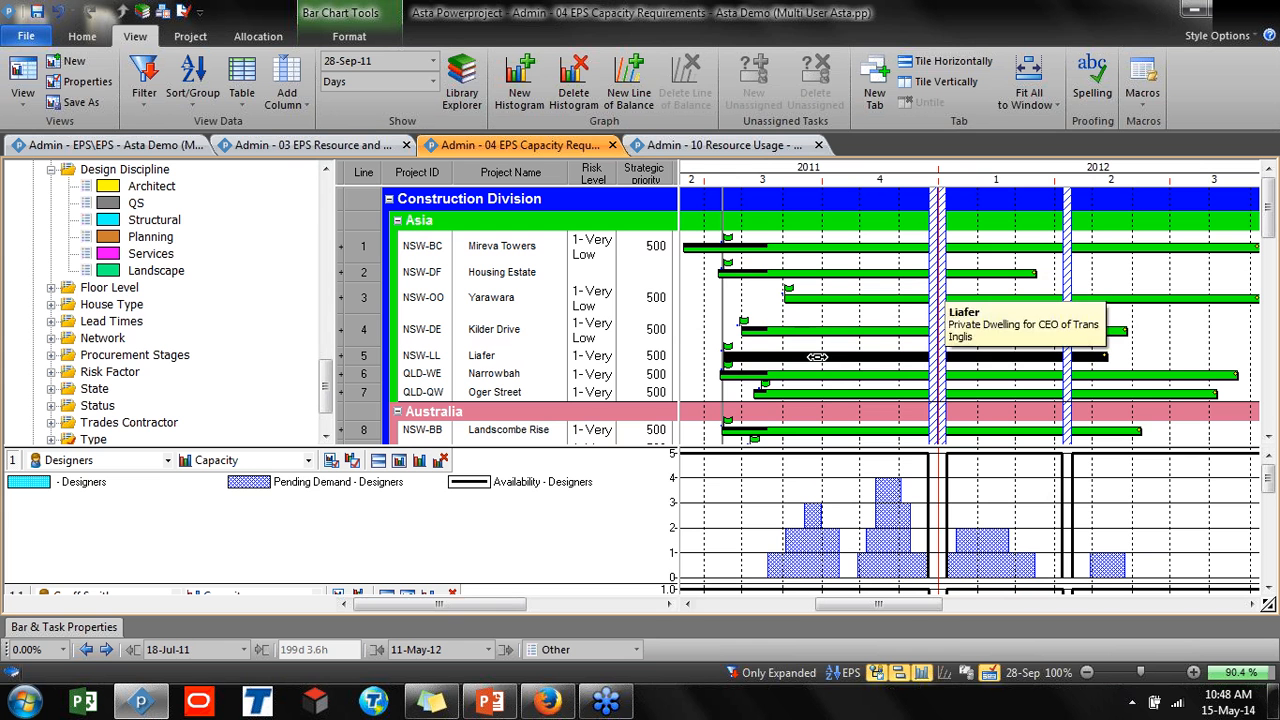
left_click(818, 375)
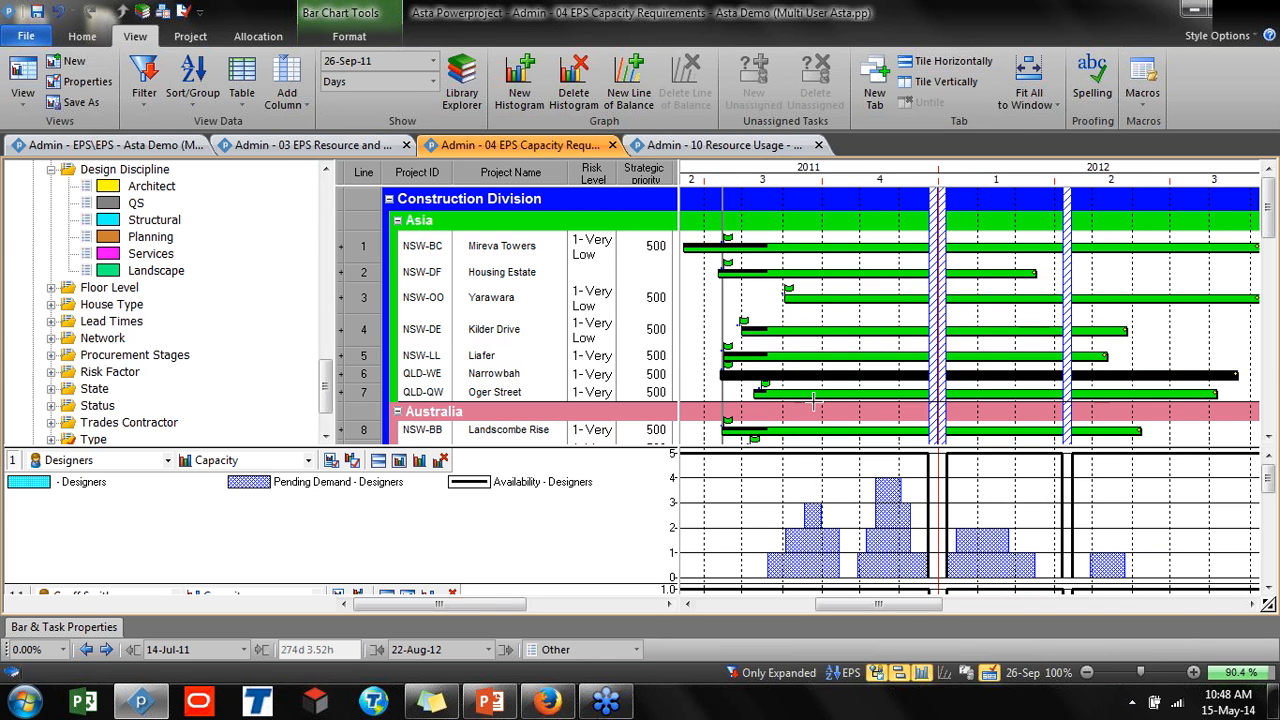
left_click(808, 393)
left_click_drag(805, 443, 768, 316)
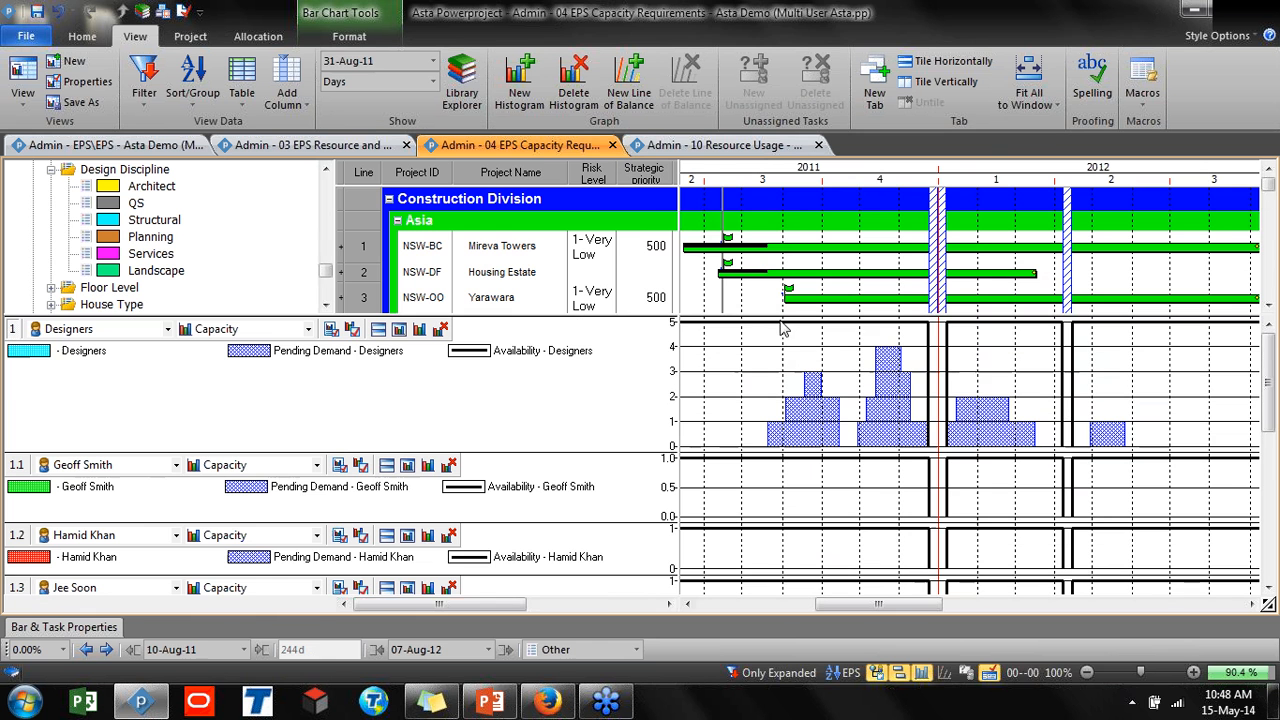
double_click(794, 248)
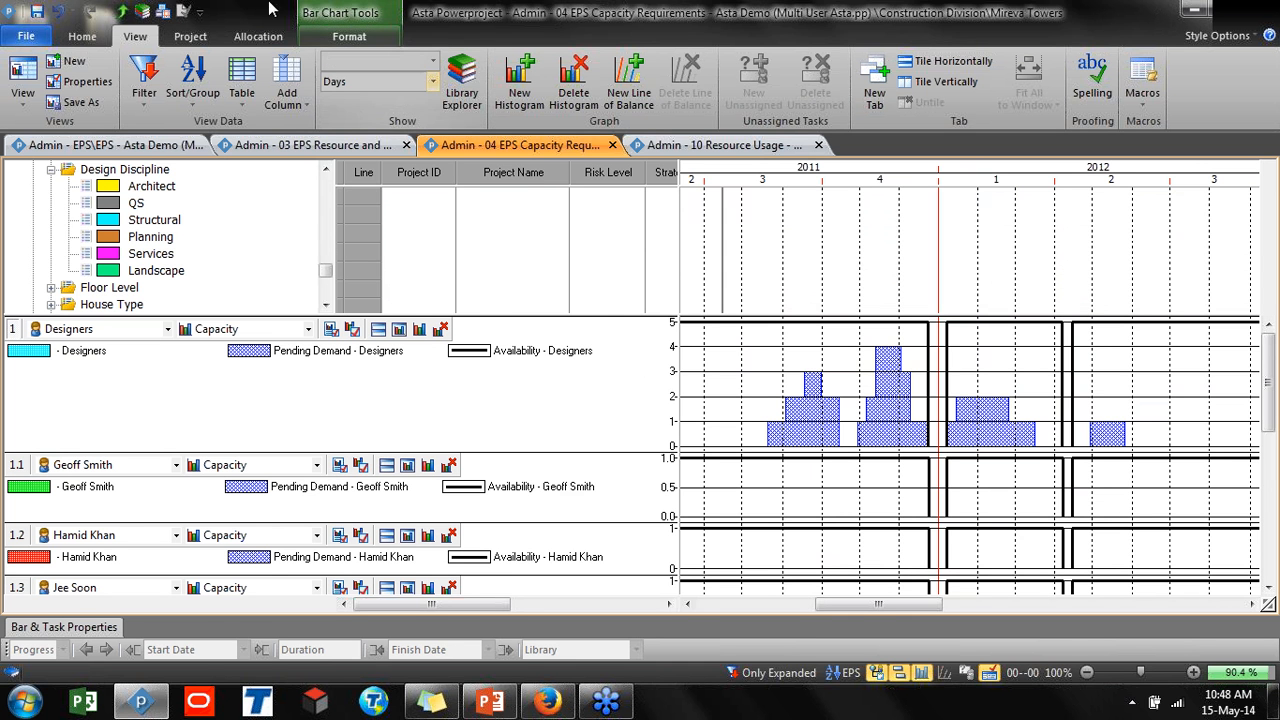
left_click(122, 11)
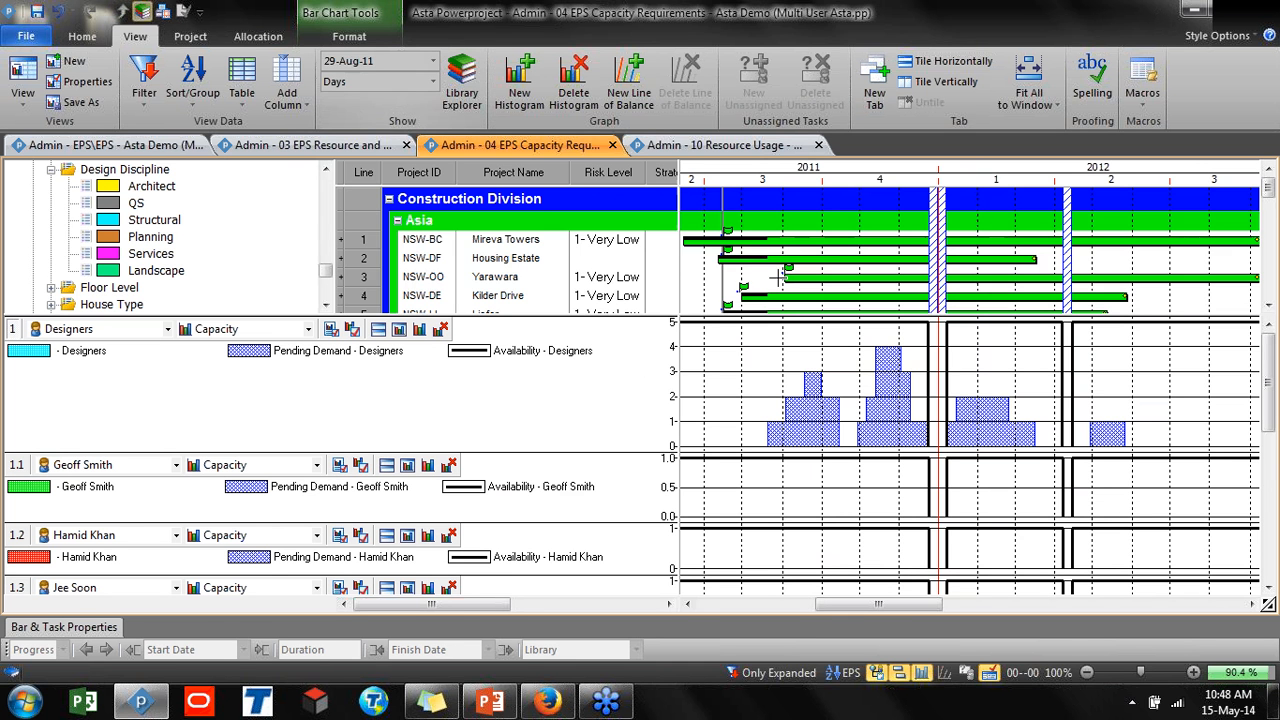
Select the Housing Estate project and set the Designers histogram's graph scope to Branch Scope
left_click(838, 260)
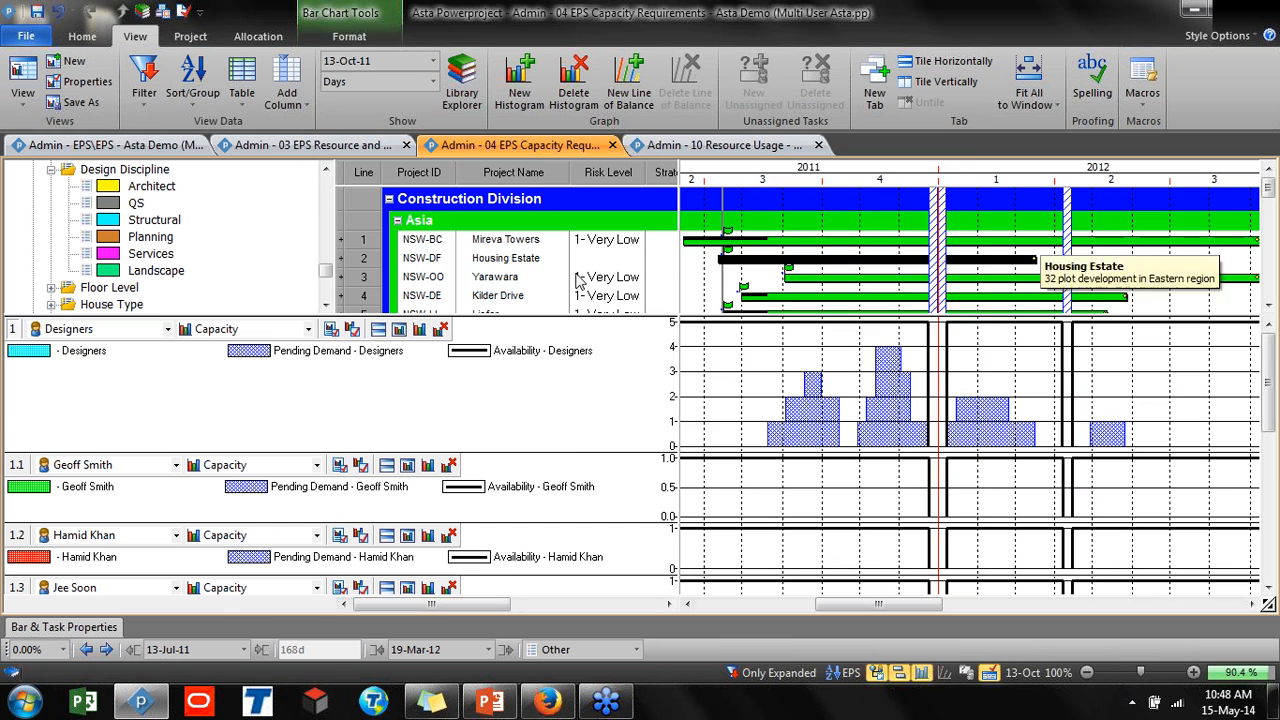
left_click(376, 205)
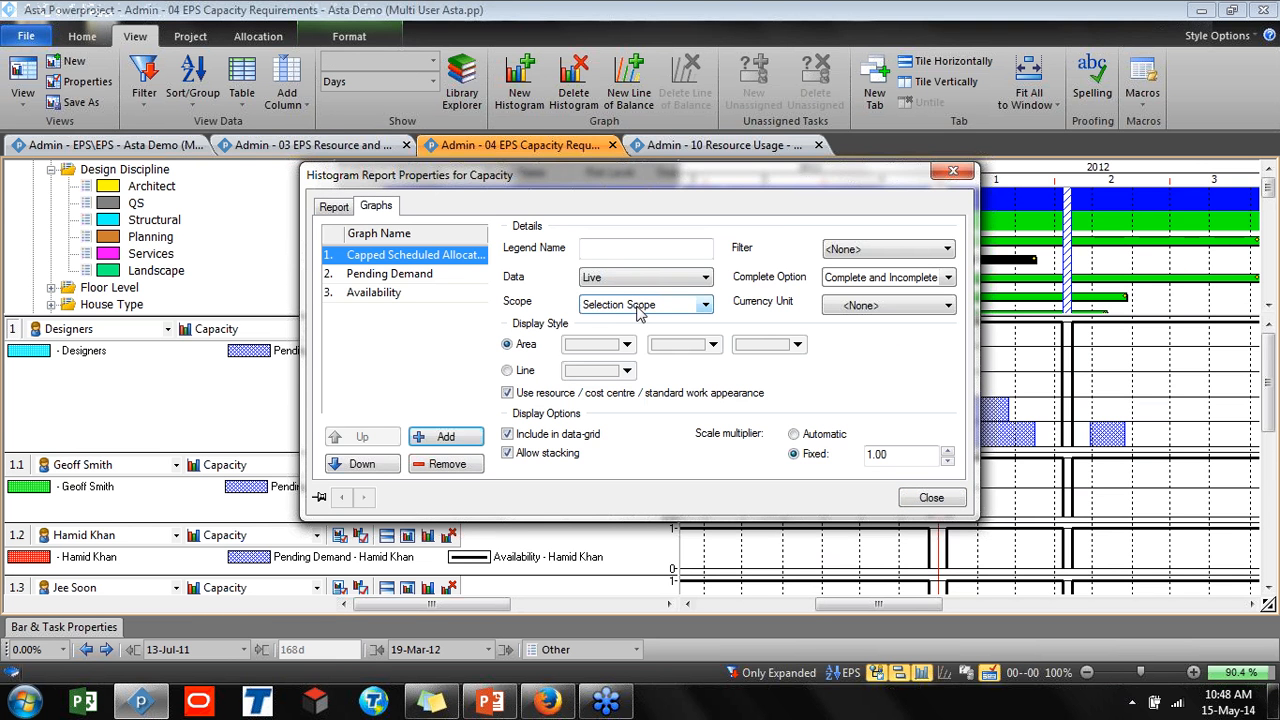
left_click(641, 306)
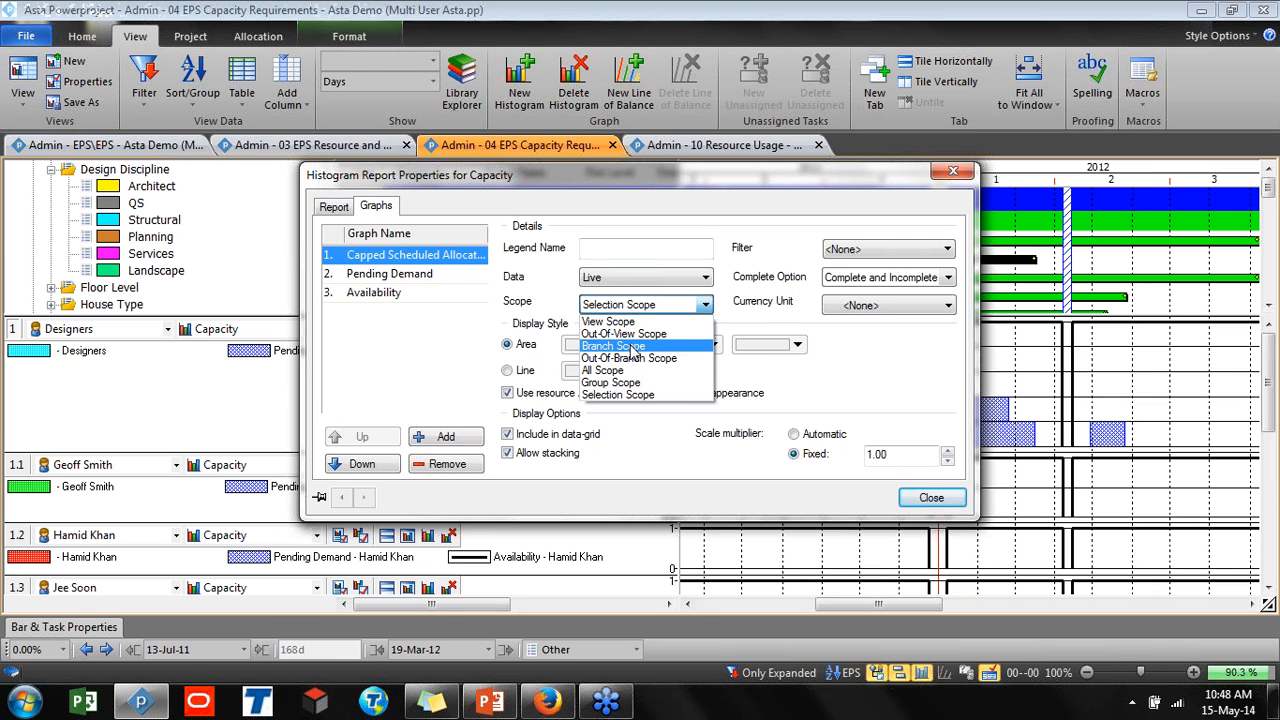
left_click(632, 346)
left_click(931, 497)
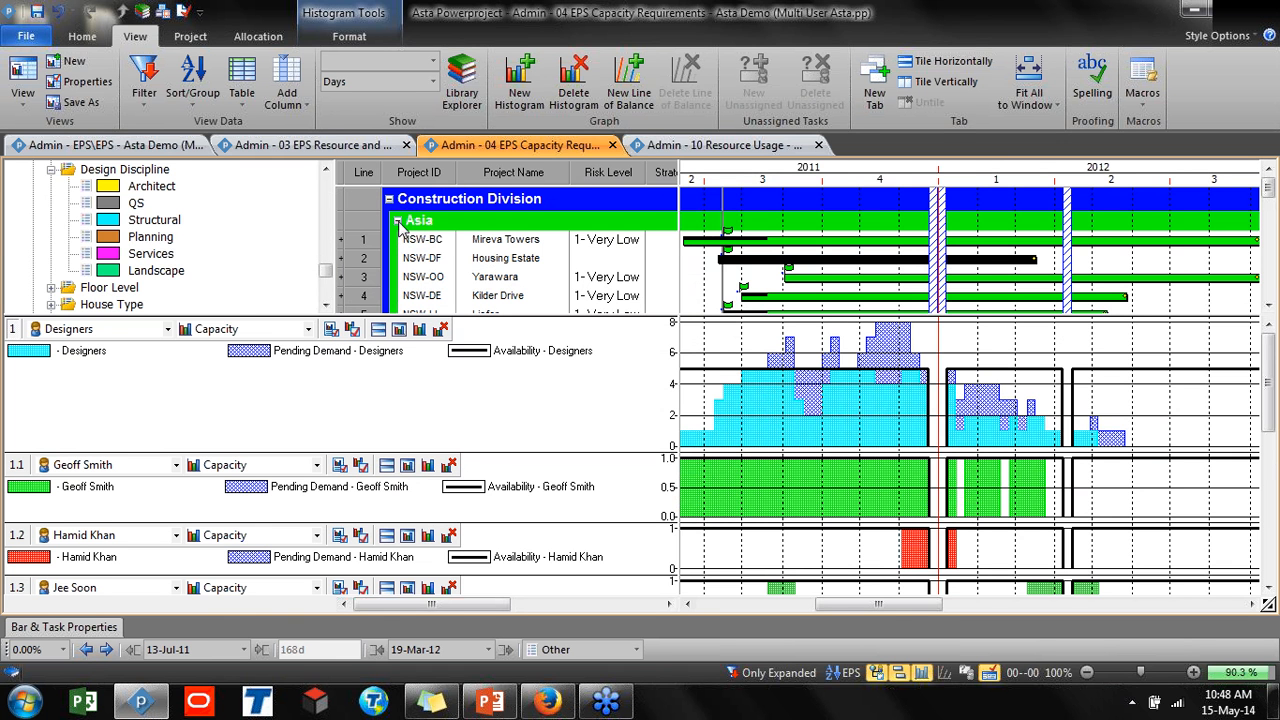
left_click_drag(325, 270, 322, 186)
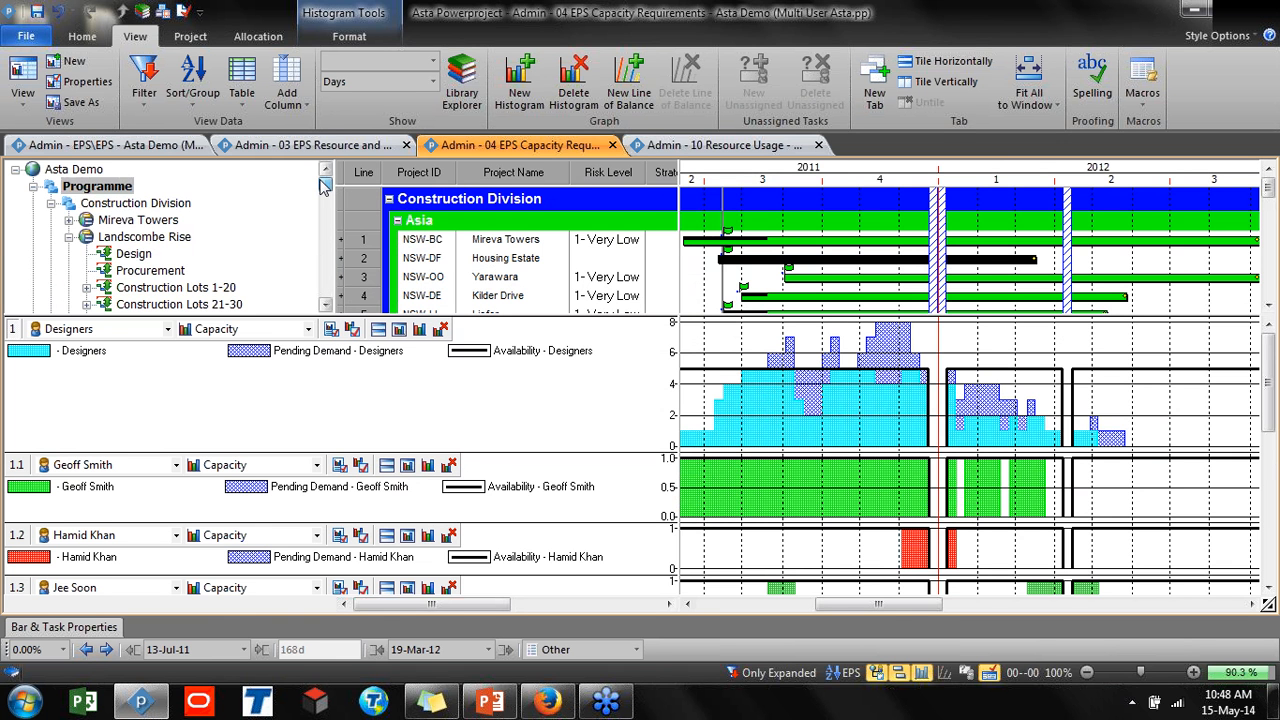
Select the Construction, Engineering and Maintenance divisions in turn to compare their designer demand histograms
left_click(131, 205)
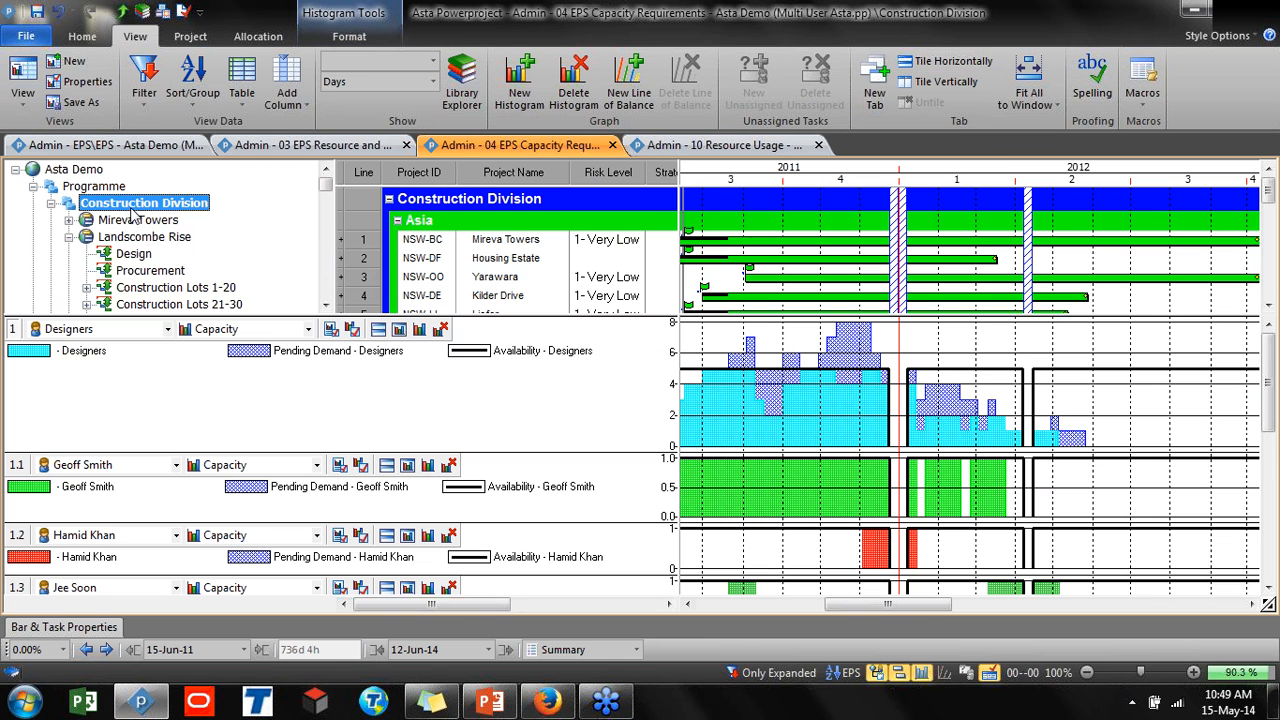
left_click(51, 203)
left_click(115, 220)
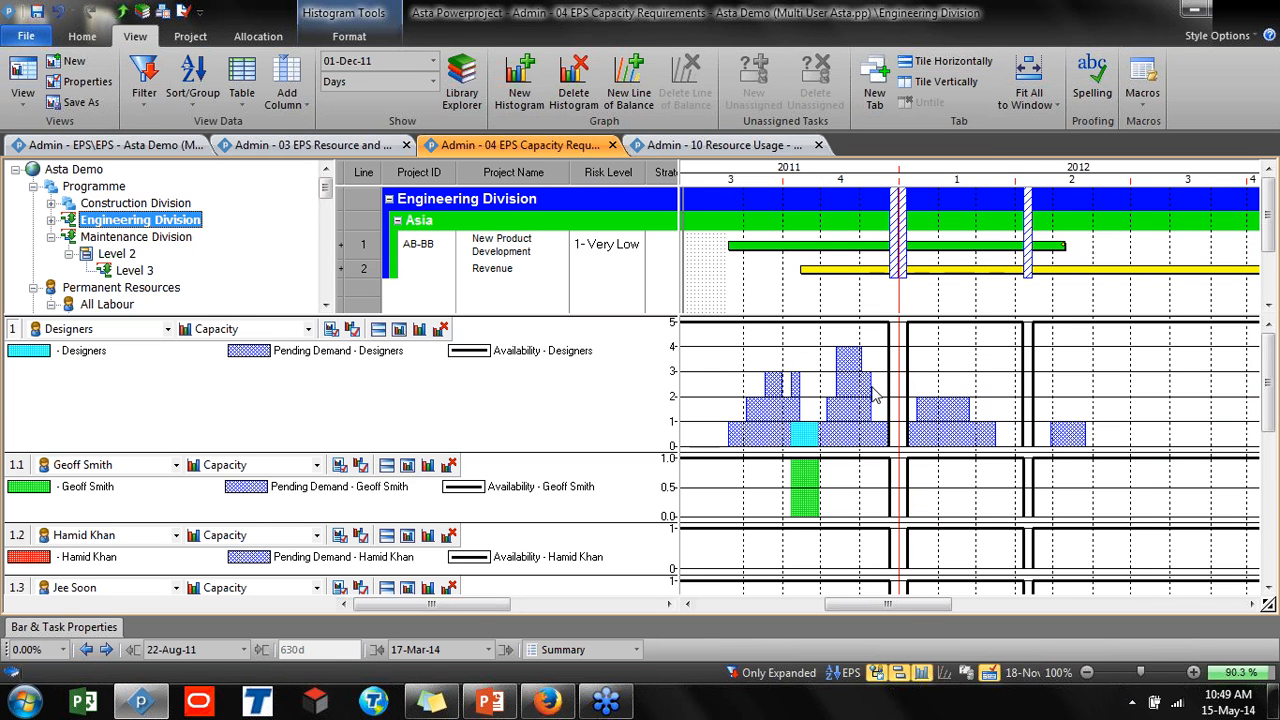
left_click(165, 240)
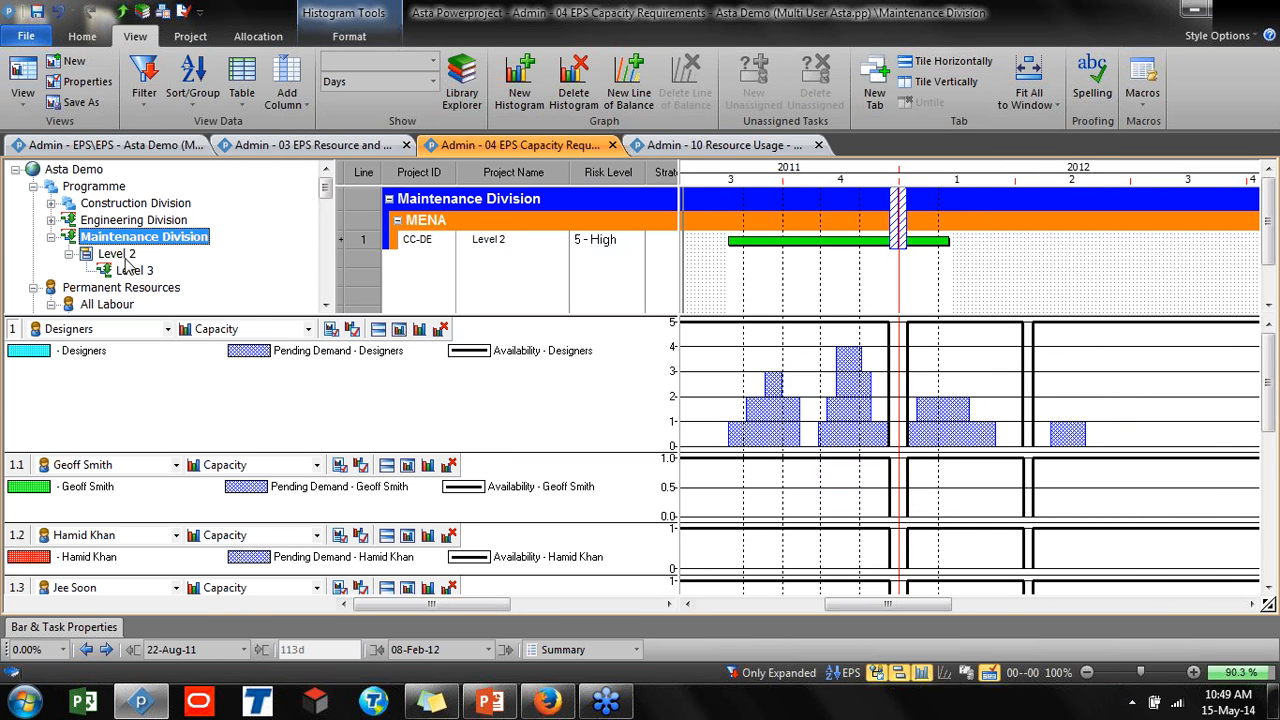
left_click(108, 220)
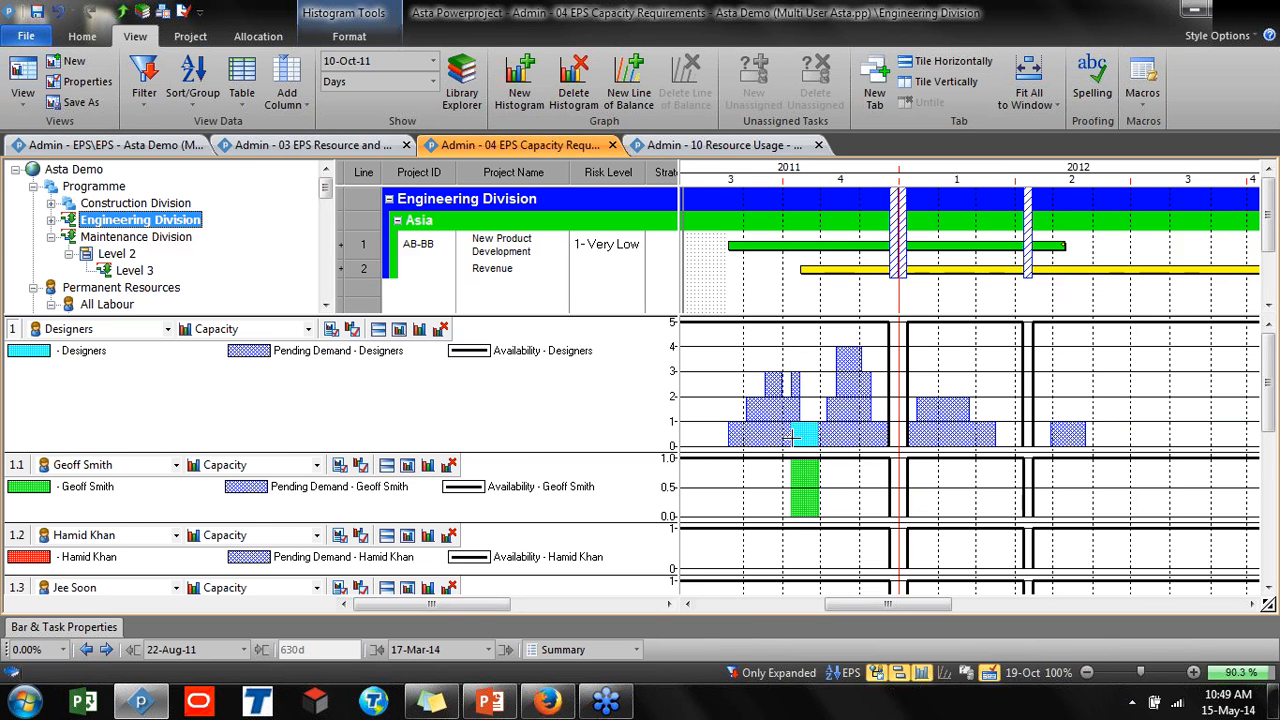
left_click(136, 236)
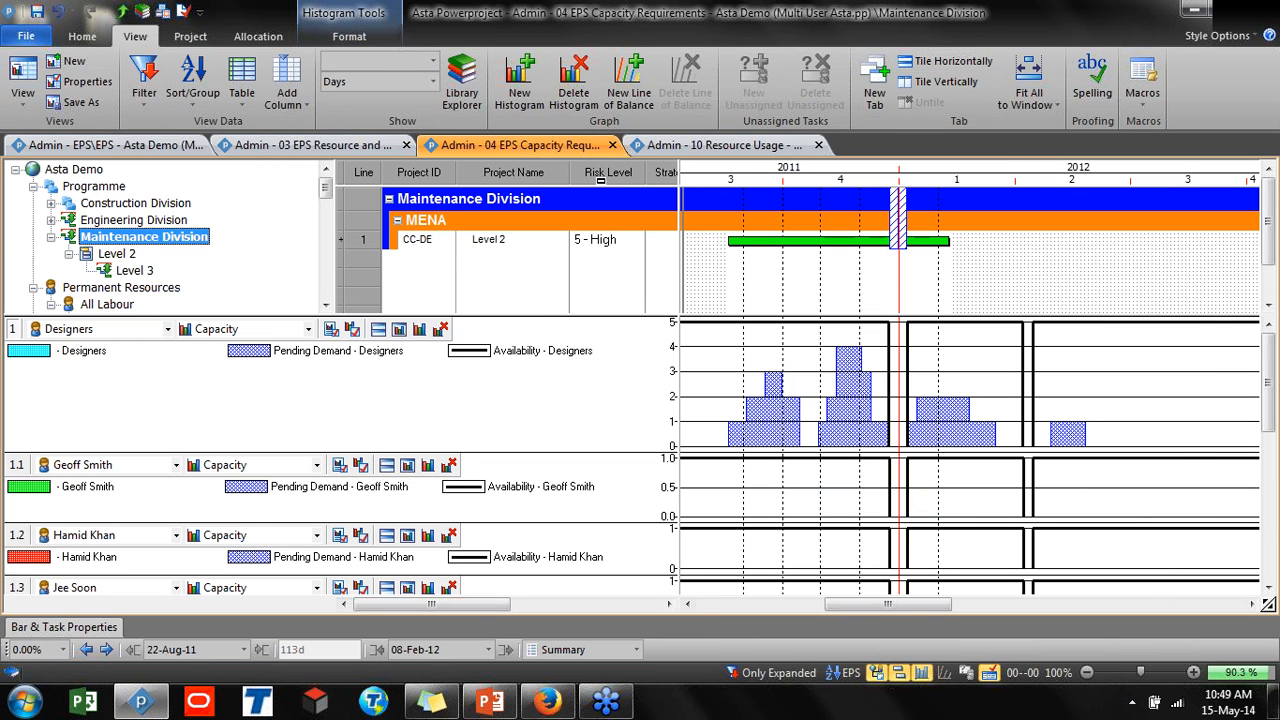
Close the open view tabs of the Multi User Asta project and minimize its window
left_click(22, 92)
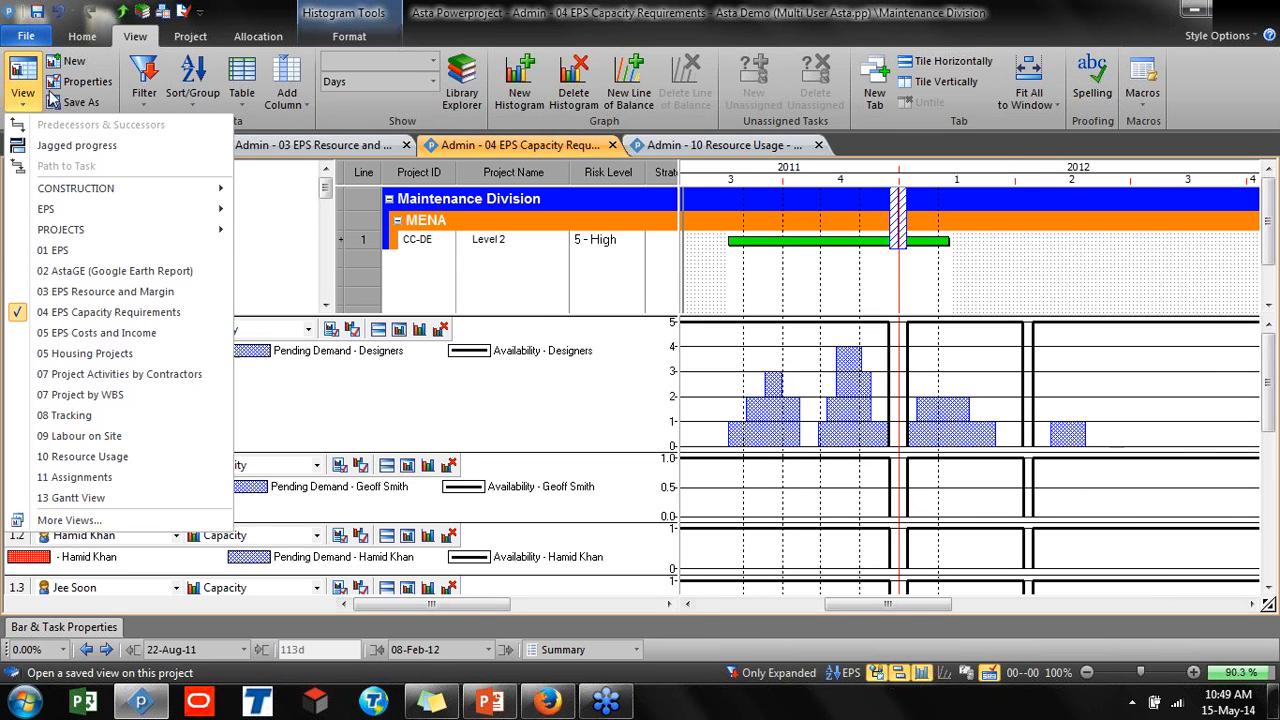
left_click(612, 145)
left_click(612, 145)
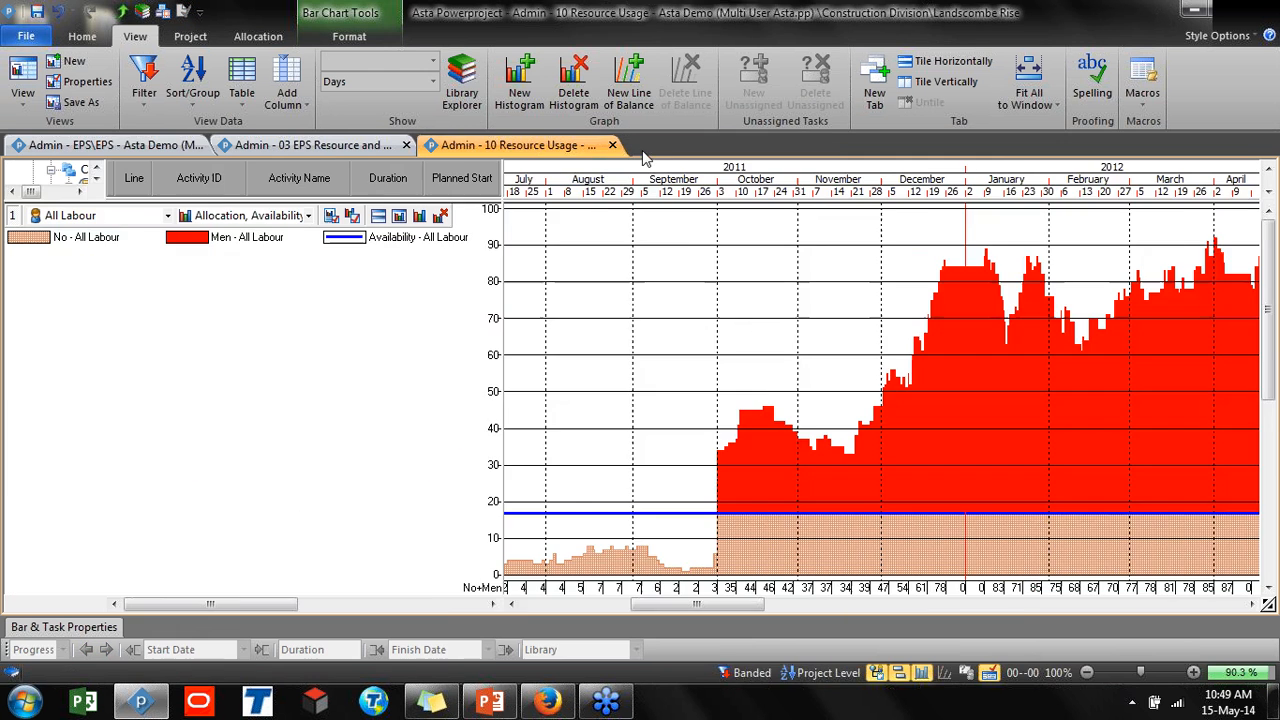
left_click(612, 145)
left_click(399, 146)
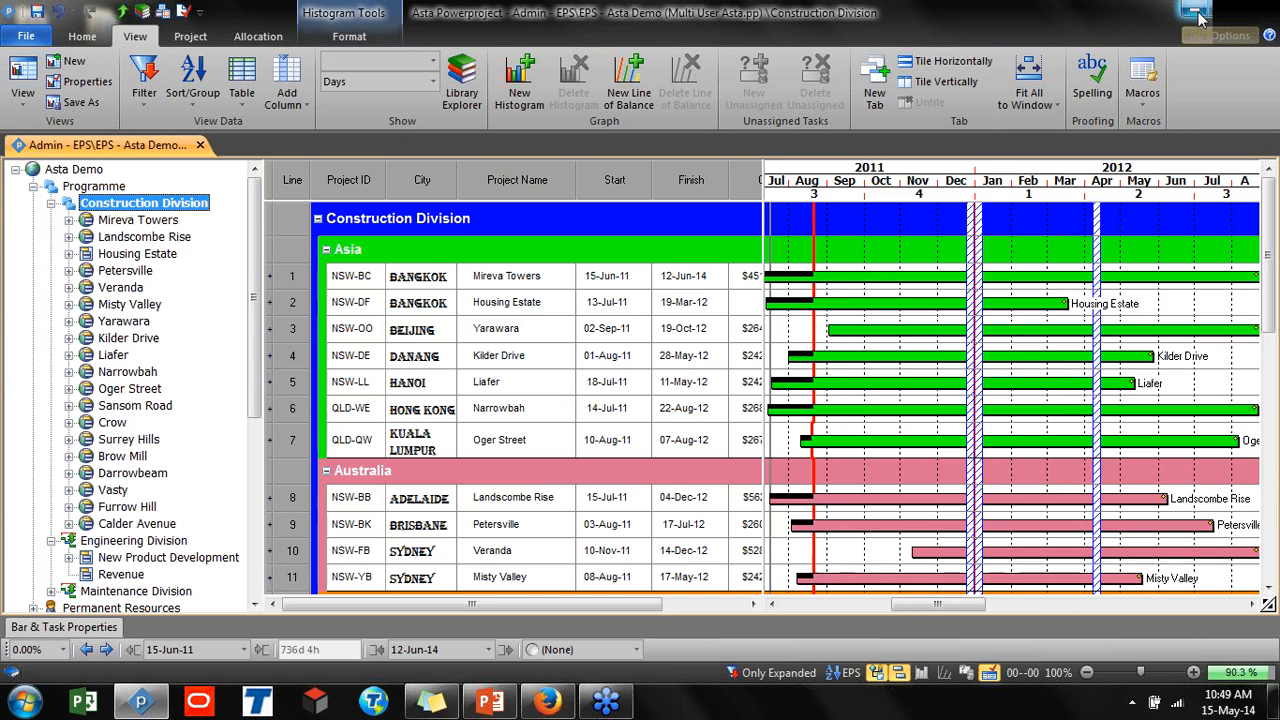
left_click(200, 145)
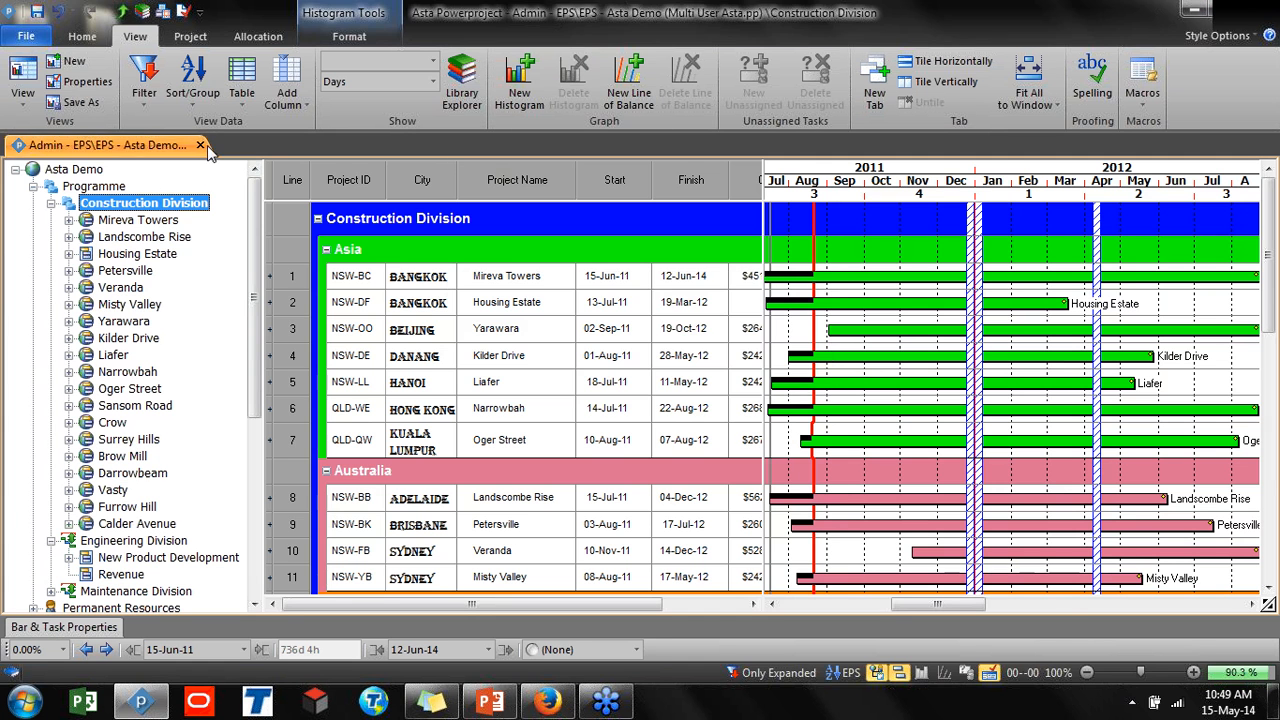
left_click(648, 371)
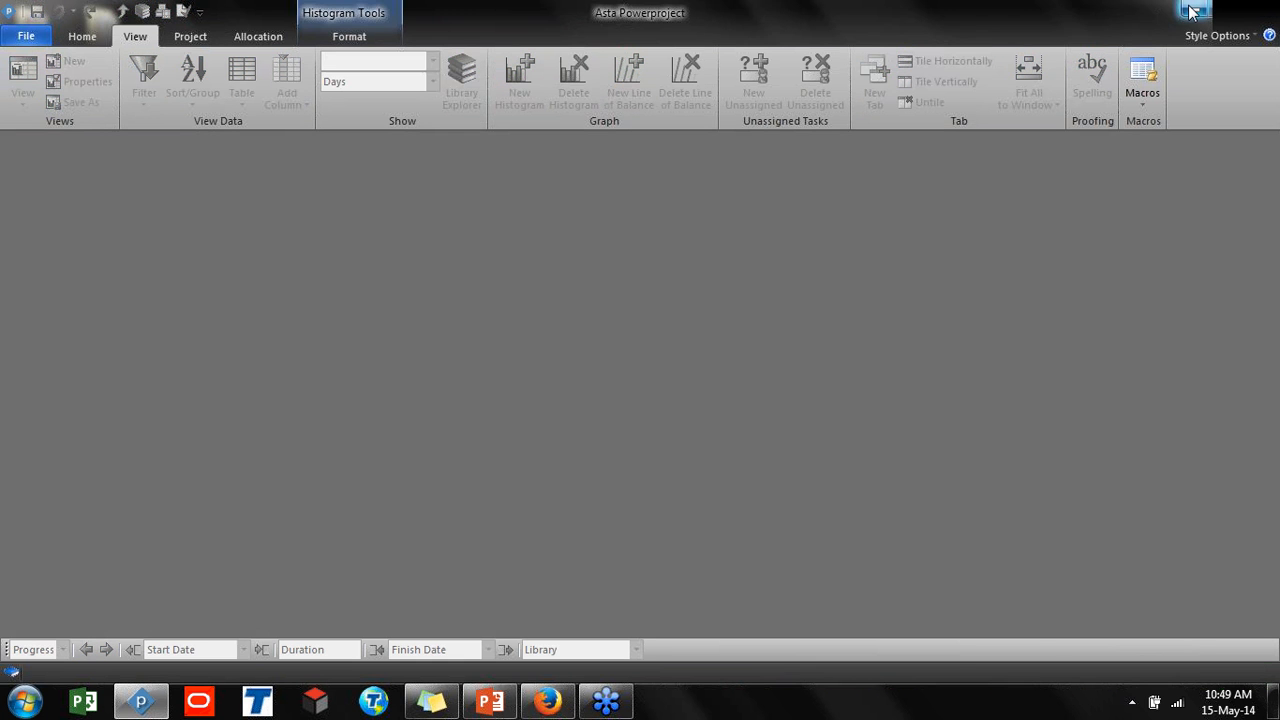
left_click(1201, 10)
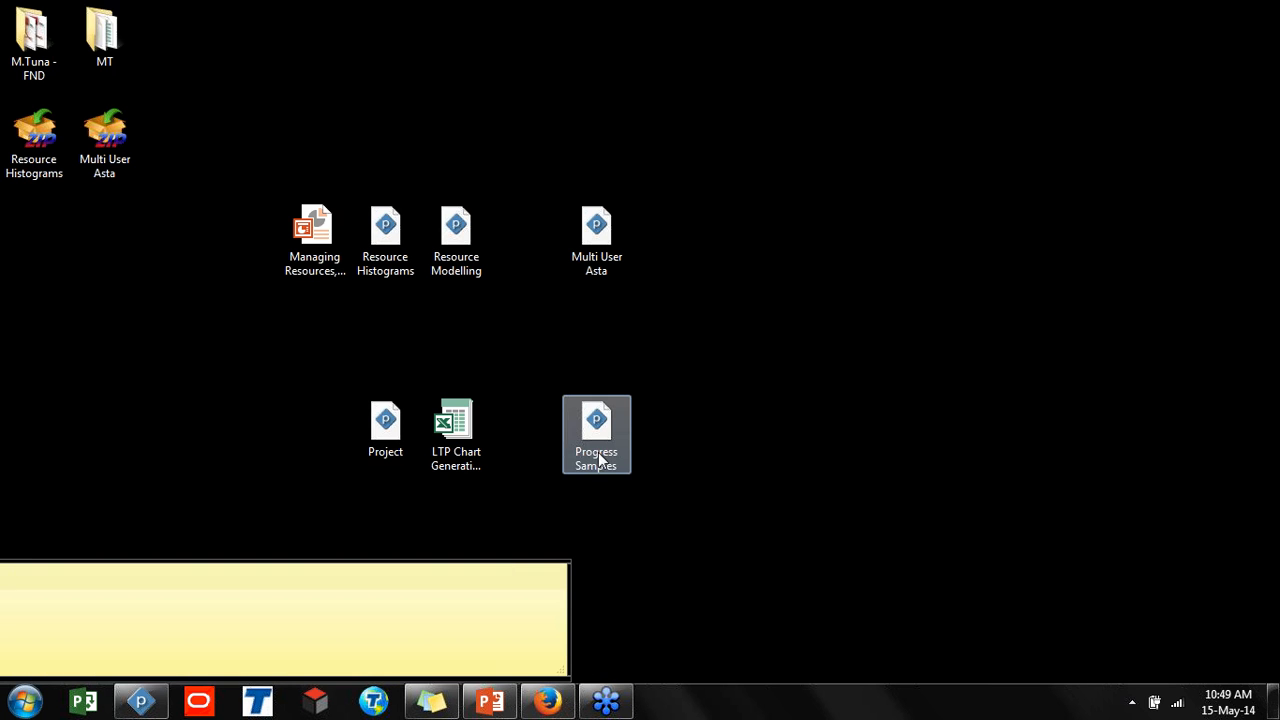
Open the Progress Samples project in Powerproject and maximize the window
left_click(141, 702)
left_click(141, 704)
left_click_drag(596, 425, 526, 45)
left_click(163, 704)
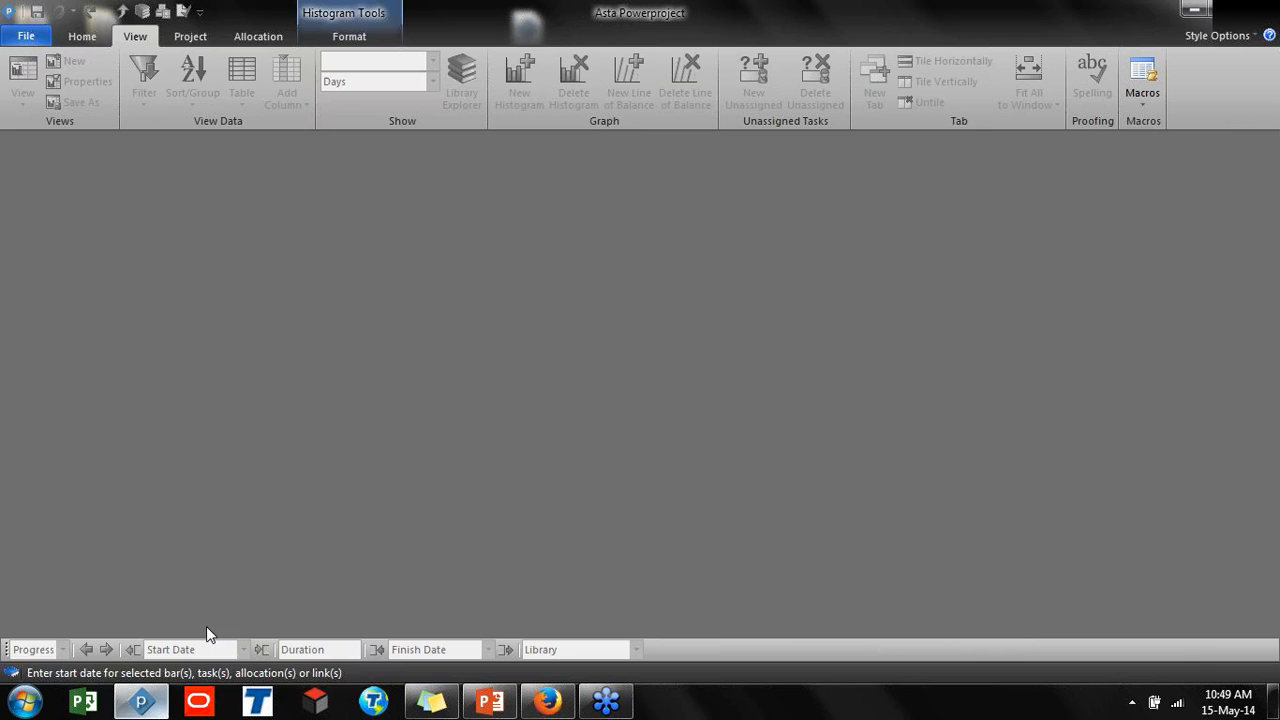
left_click_drag(873, 12, 724, 326)
left_click_drag(527, 40, 529, 472)
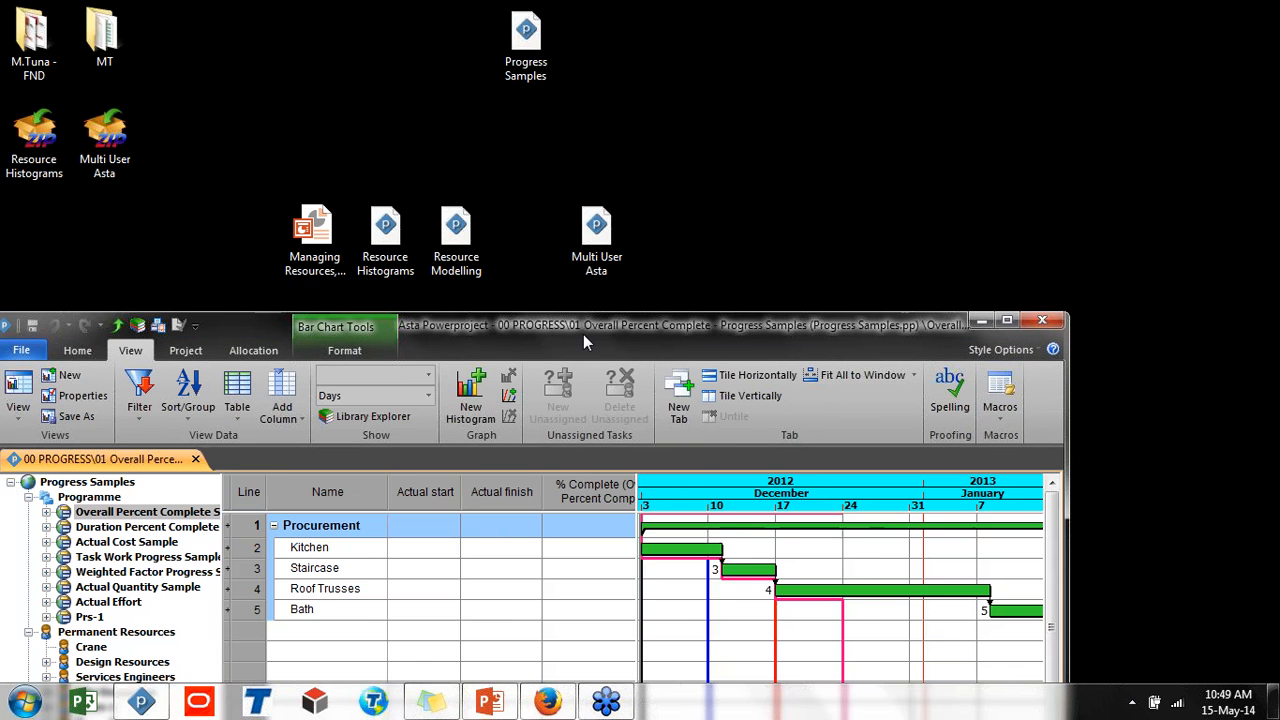
double_click(583, 334)
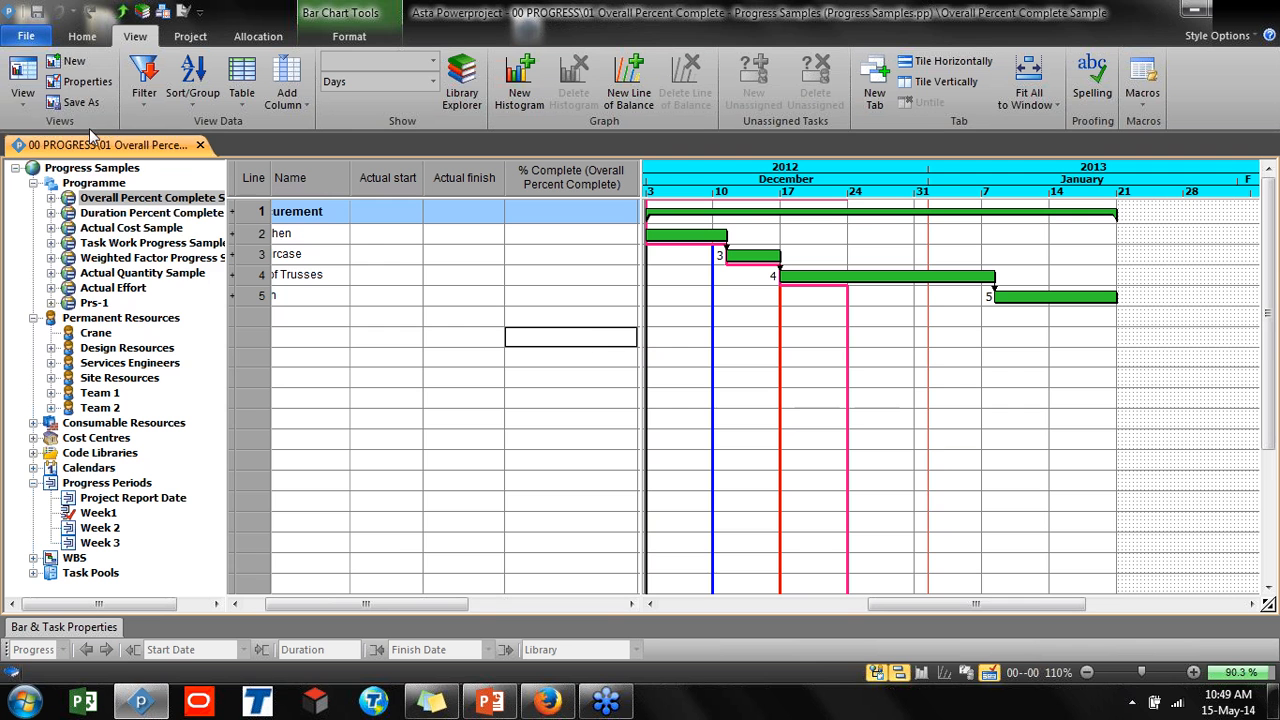
Open the 07 Actual Effort Sample progress view
left_click(22, 82)
mouse_move(90, 190)
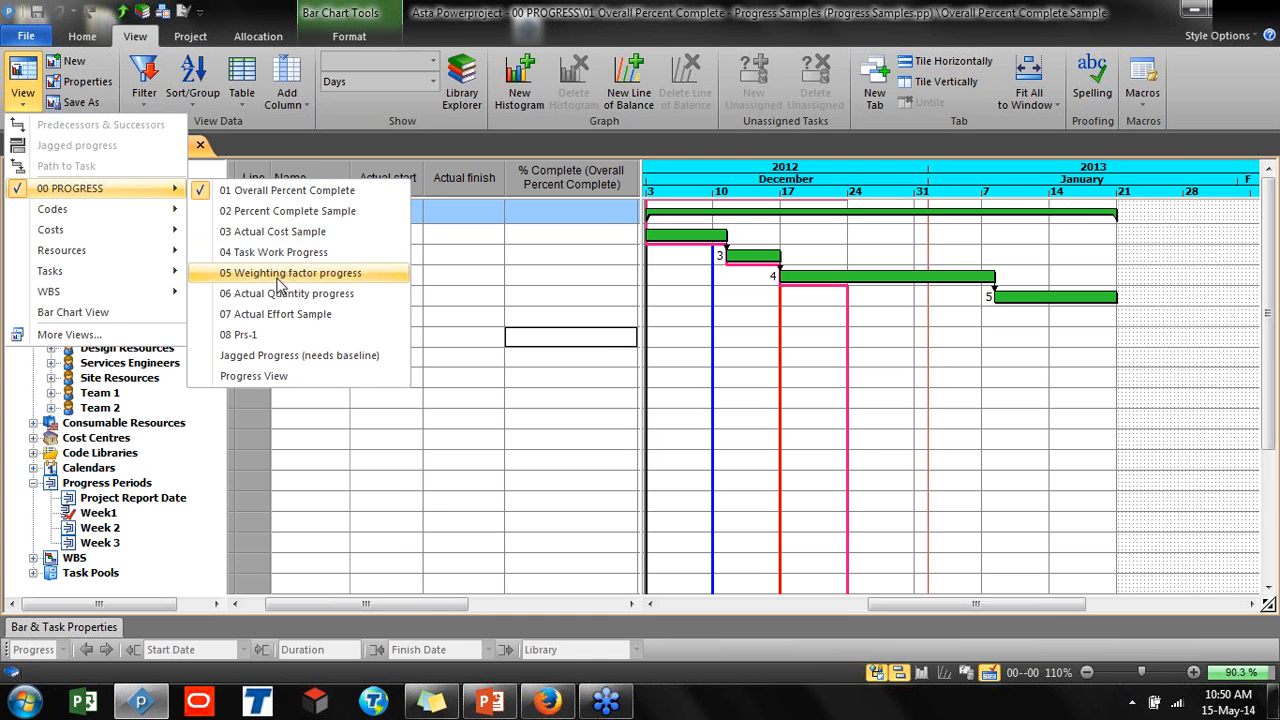
left_click(285, 314)
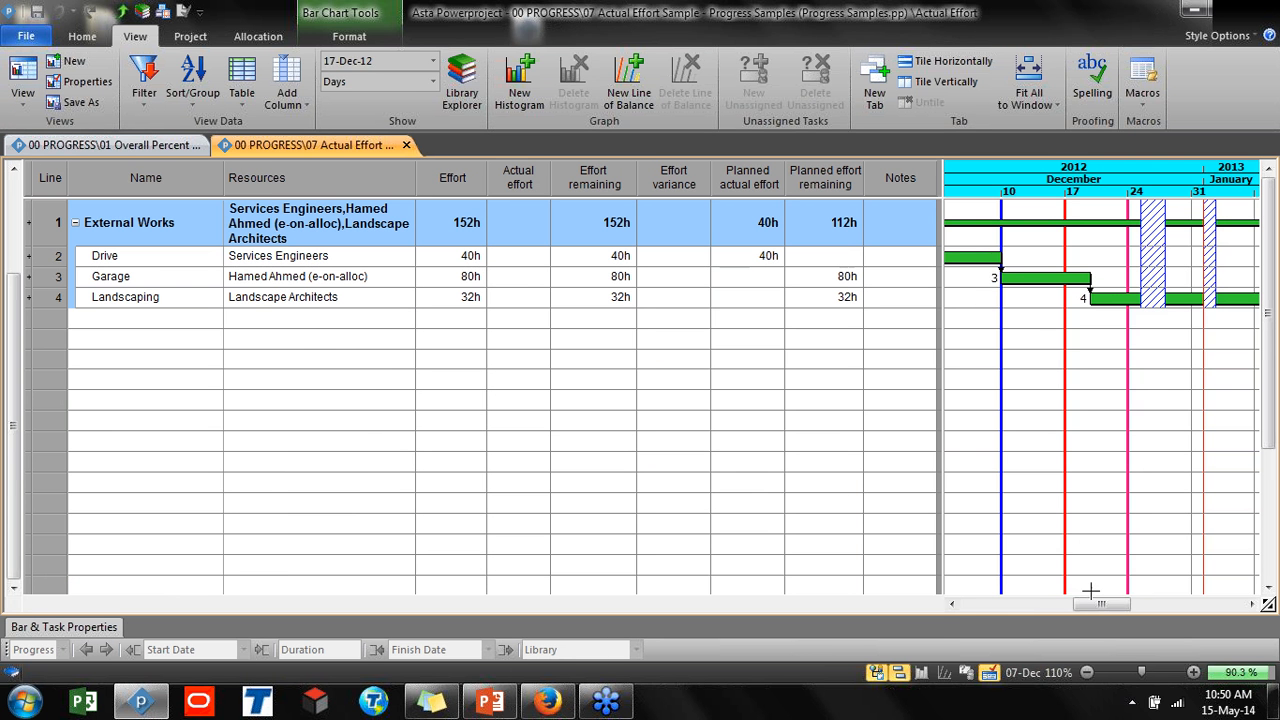
left_click_drag(1097, 605, 1085, 606)
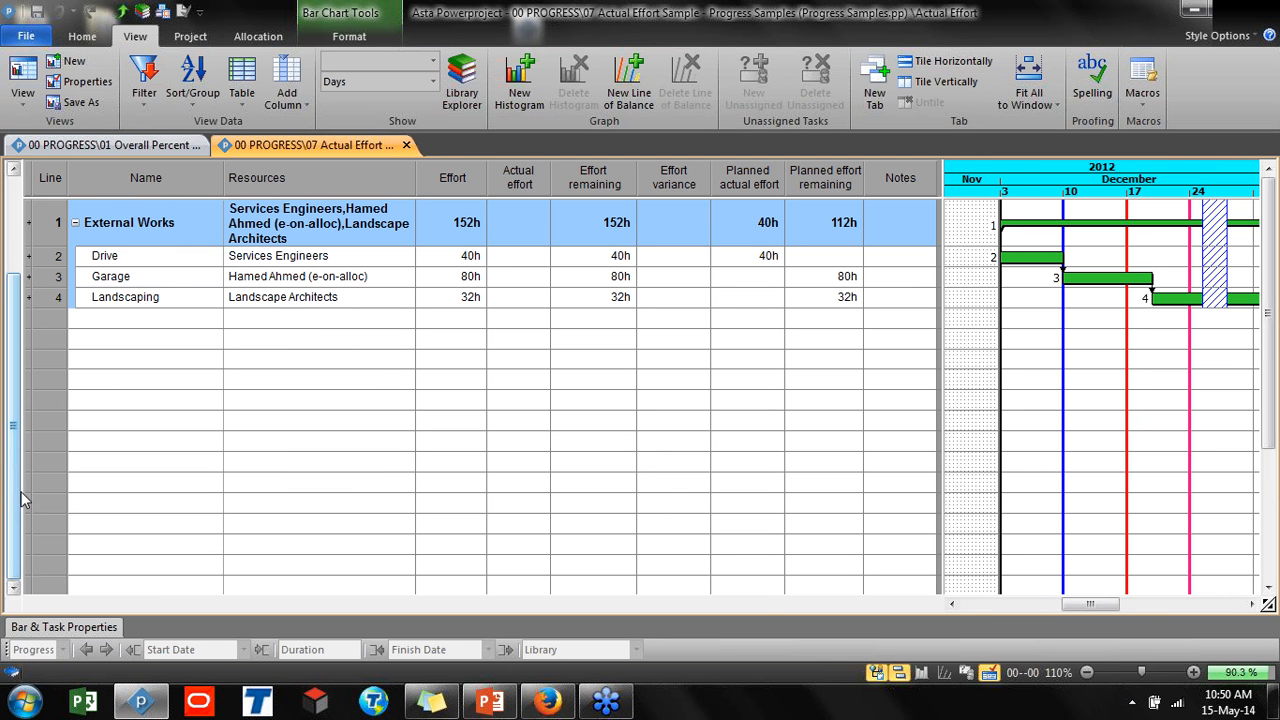
left_click_drag(22, 490, 184, 482)
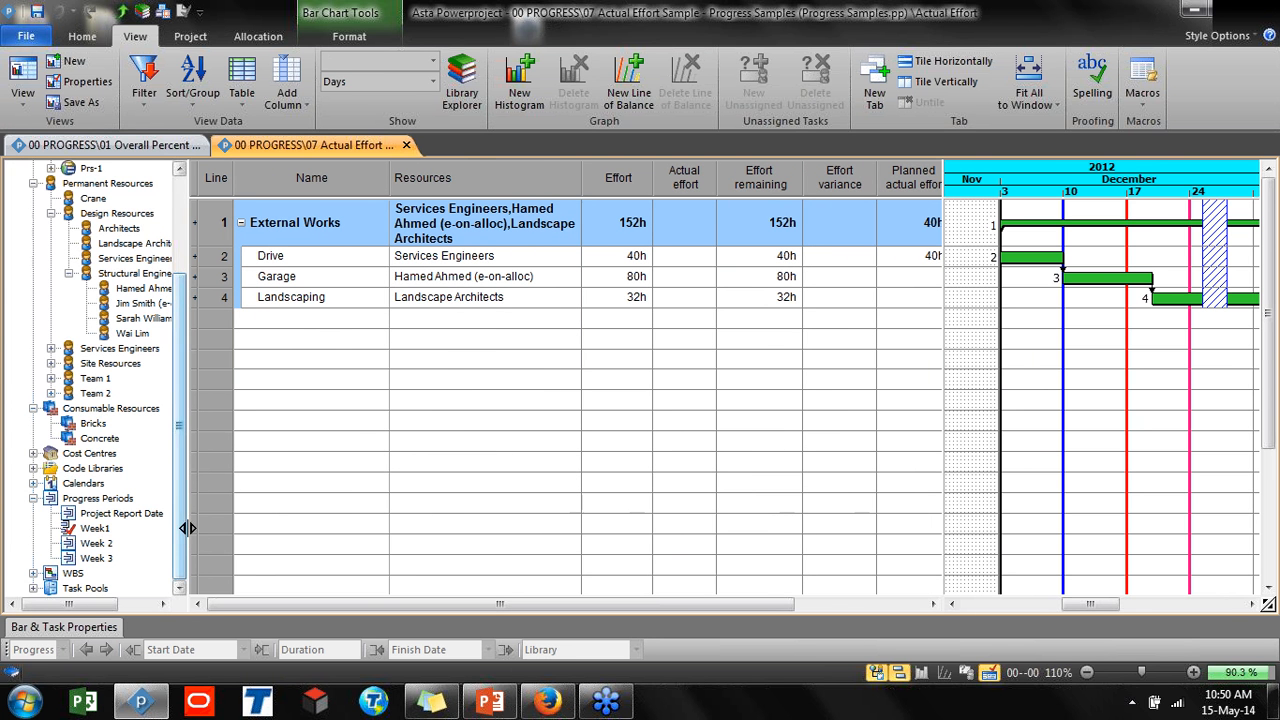
left_click_drag(188, 528, 16, 545)
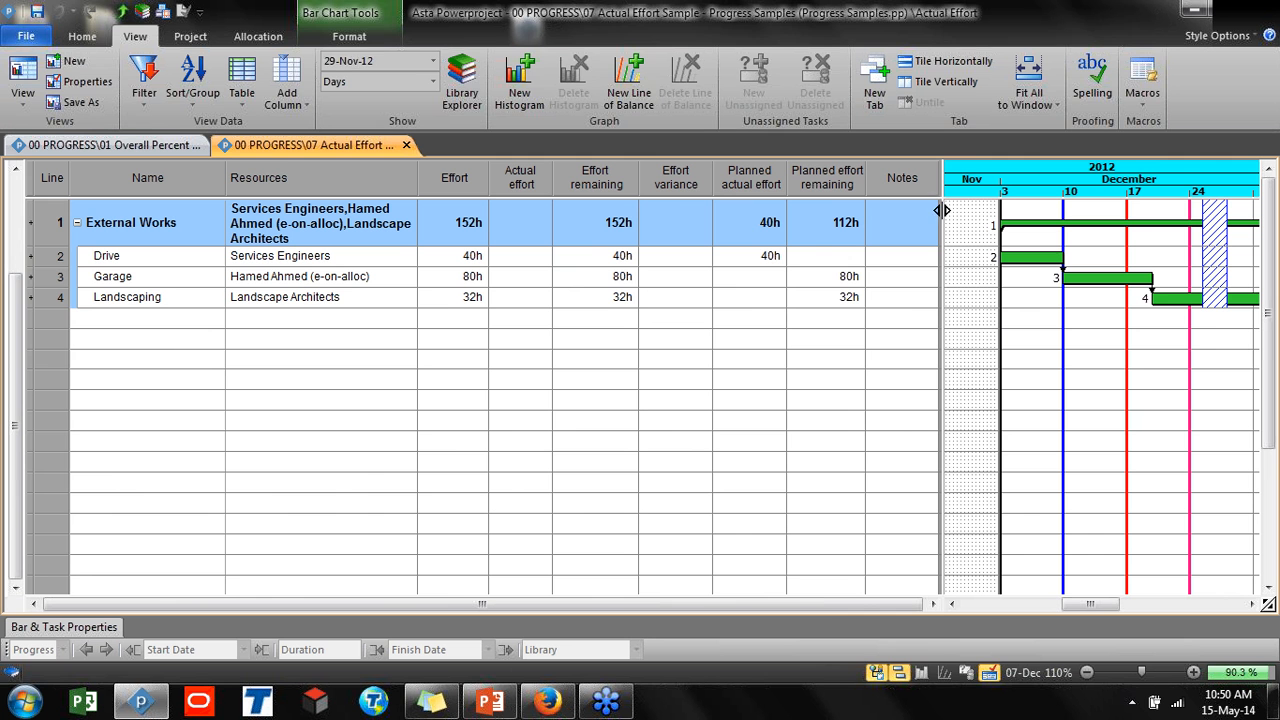
Display allocation rows beneath the tasks and select the Drive, Garage and Landscaping tasks
left_click(335, 38)
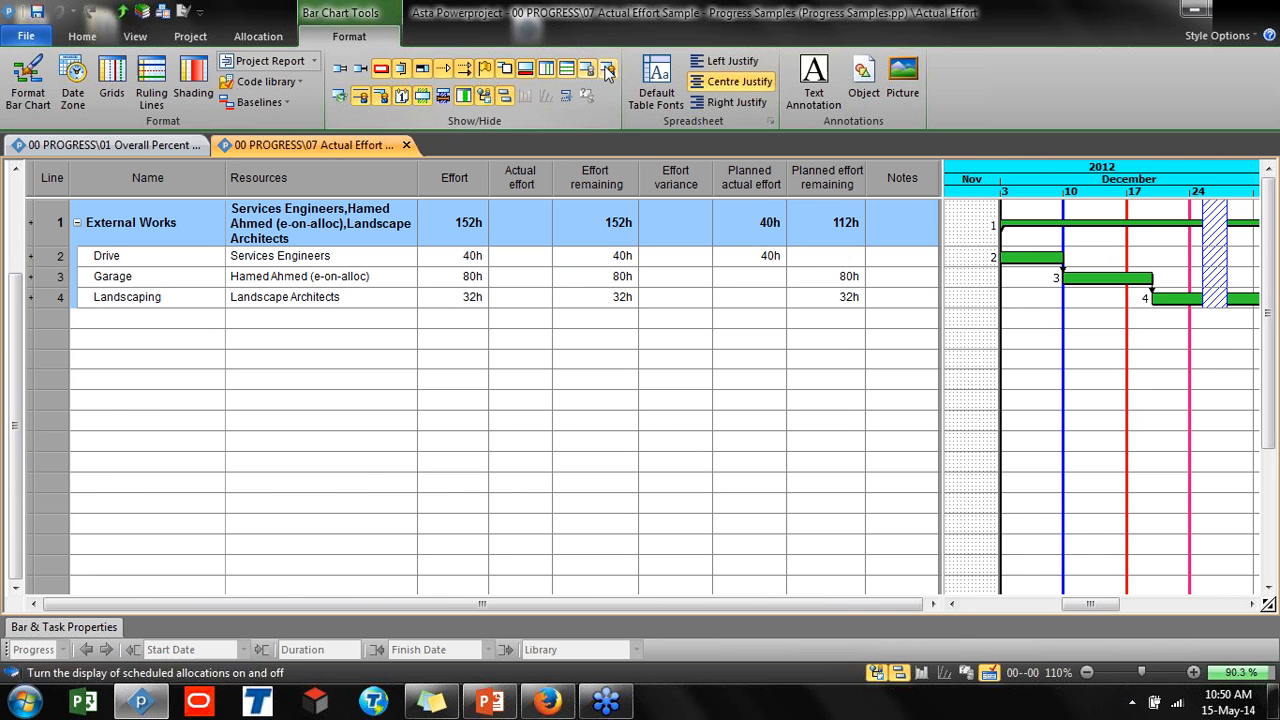
left_click(380, 95)
left_click(62, 257)
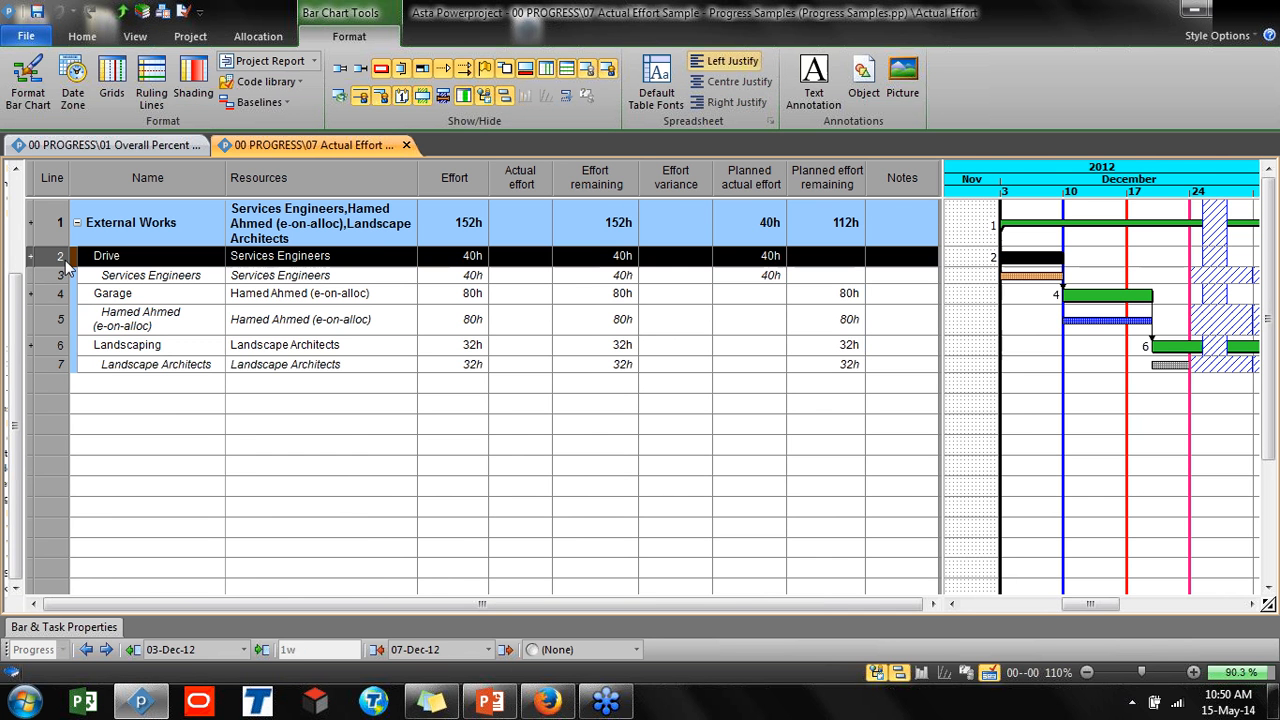
left_click(66, 293, "ctrl")
left_click(60, 344, "ctrl")
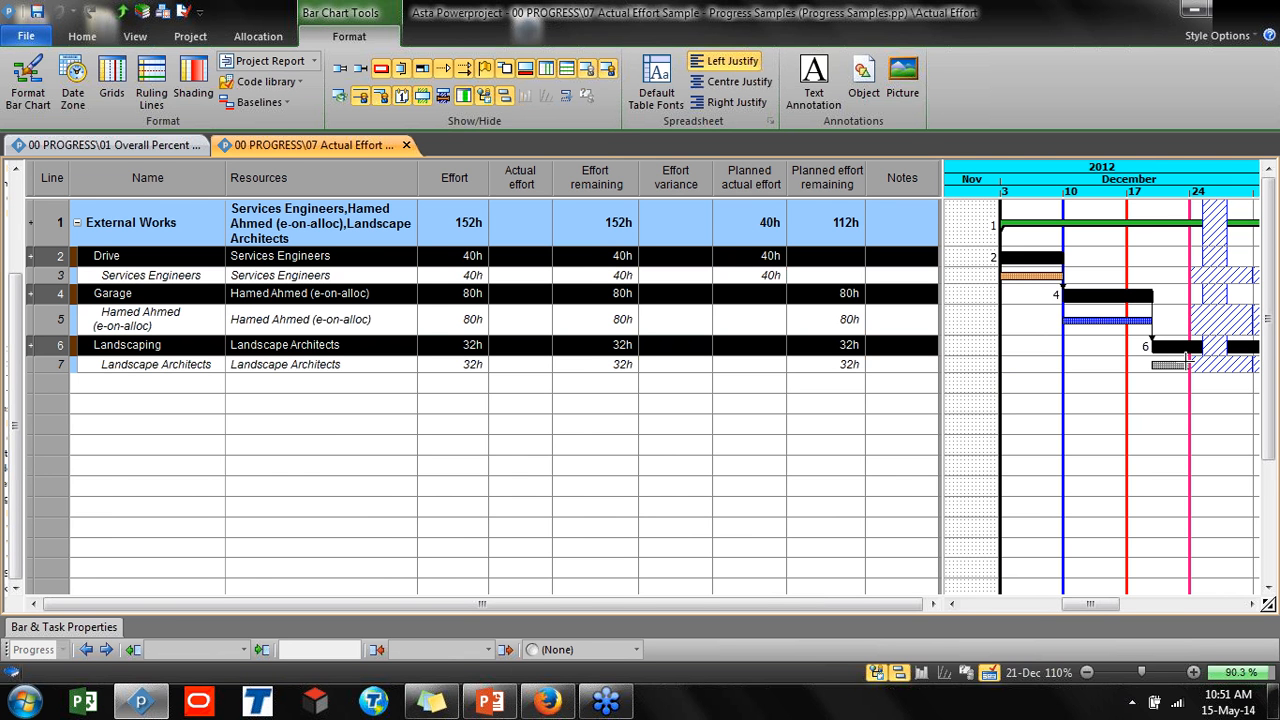
Hide the allocation rows beneath the tasks again
left_click(1168, 365)
mouse_move(1168, 365)
left_mouse_down()
mouse_move(1207, 367)
mouse_move(1182, 358)
left_mouse_up()
left_click(980, 400)
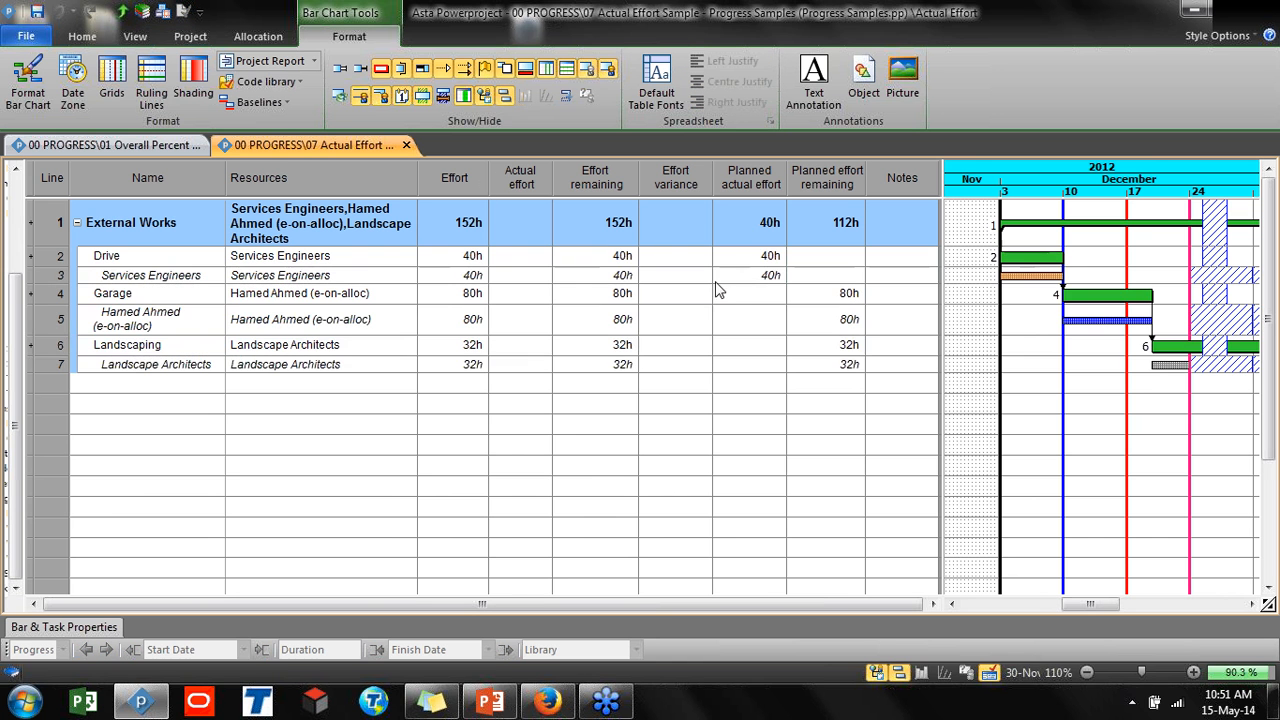
left_click(607, 68)
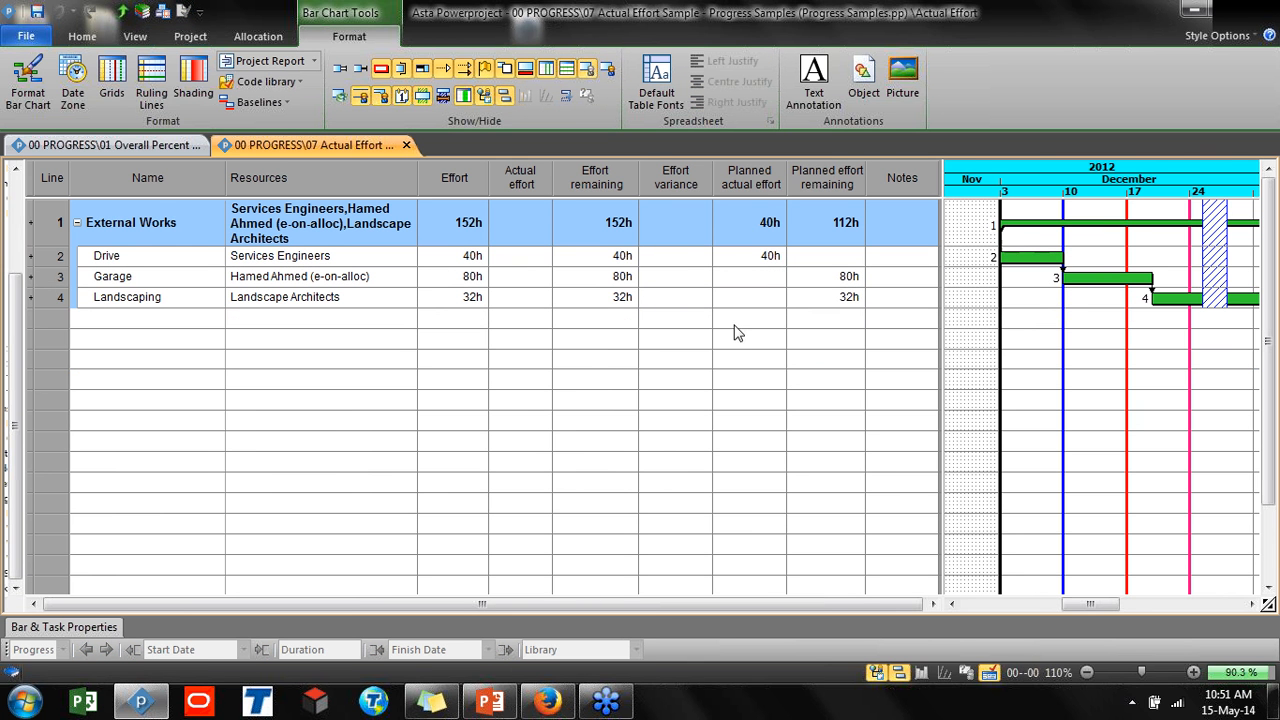
Enter 20h as the actual effort for the Drive task
left_click(515, 260)
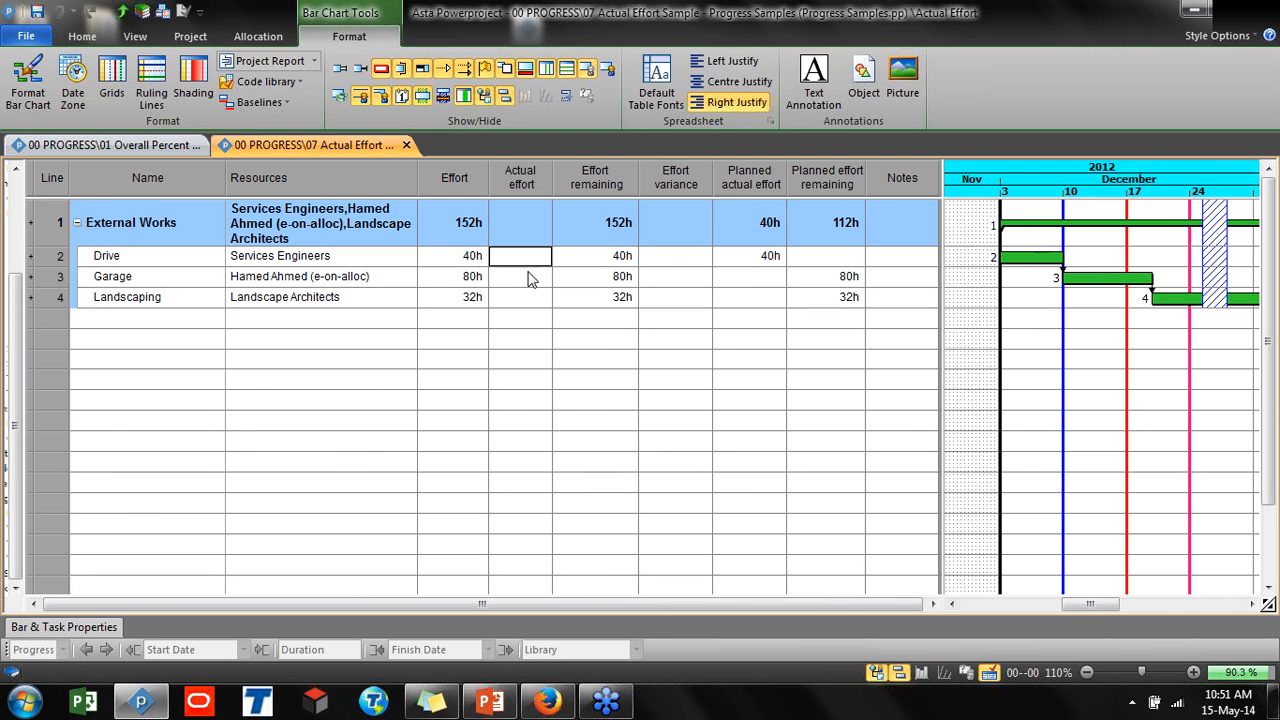
type("20h")
key("Return")
Reschedule the project, straightening the progress line to the Progress entry period
left_click(997, 383)
key("F9")
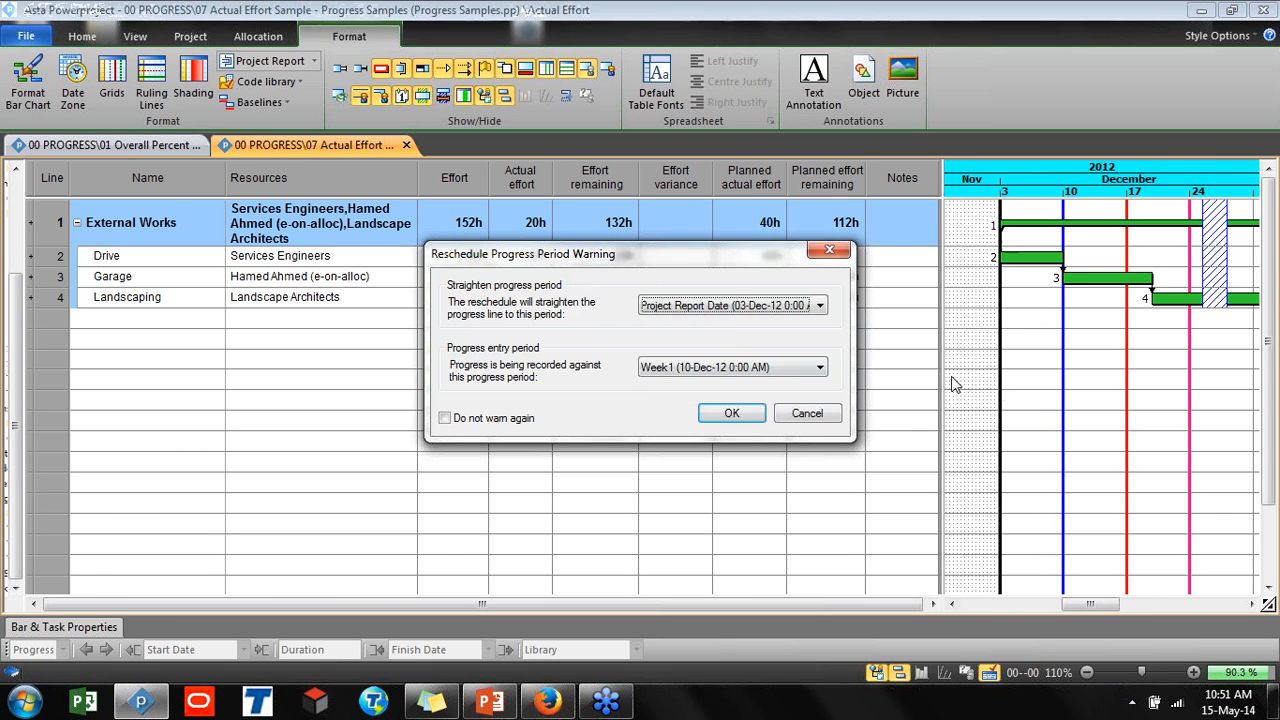
left_click(727, 308)
left_click(722, 323)
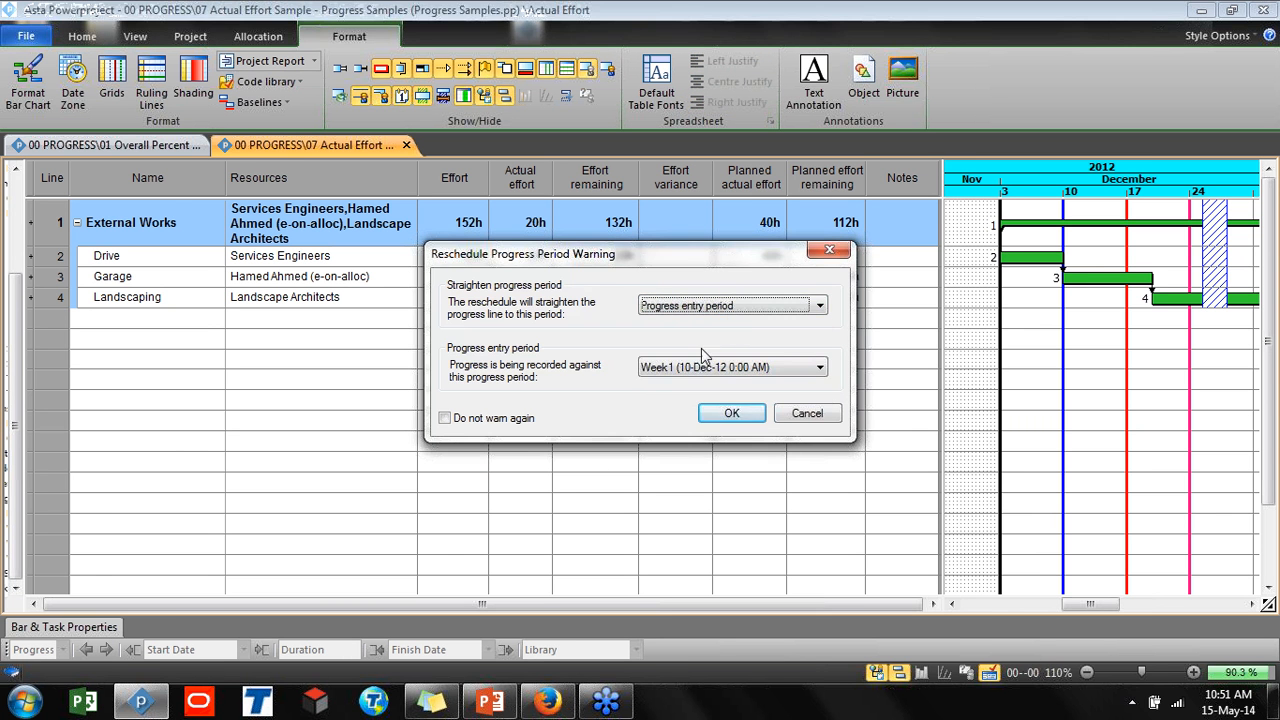
left_click(730, 413)
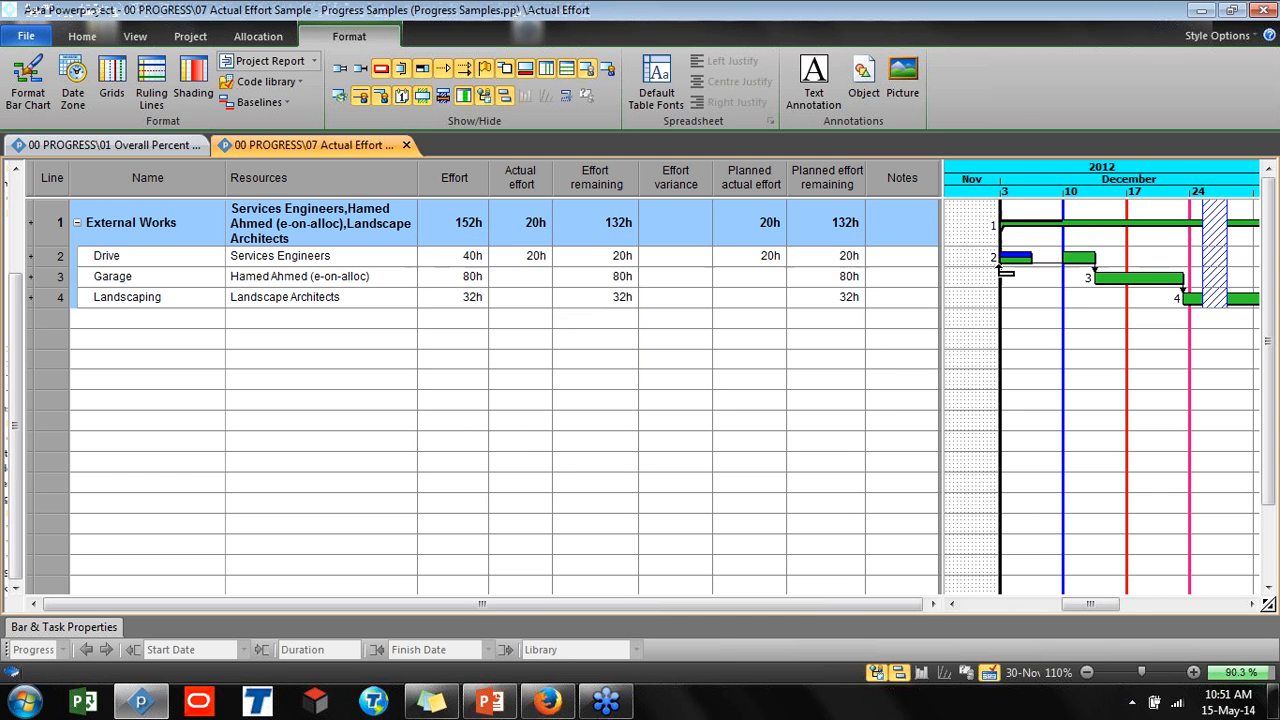
Set Week 2 as the progress entry period in the progress periods list
key("ctrl")
left_click(1010, 259)
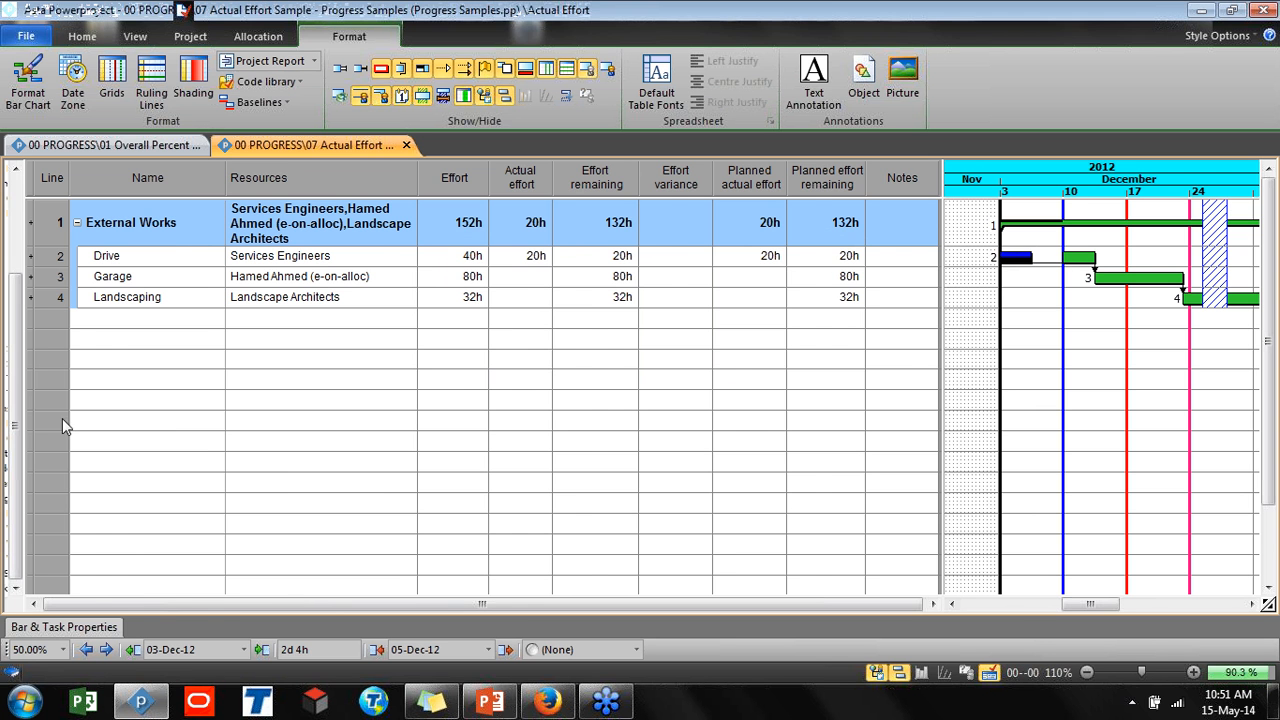
left_click_drag(27, 409, 188, 438)
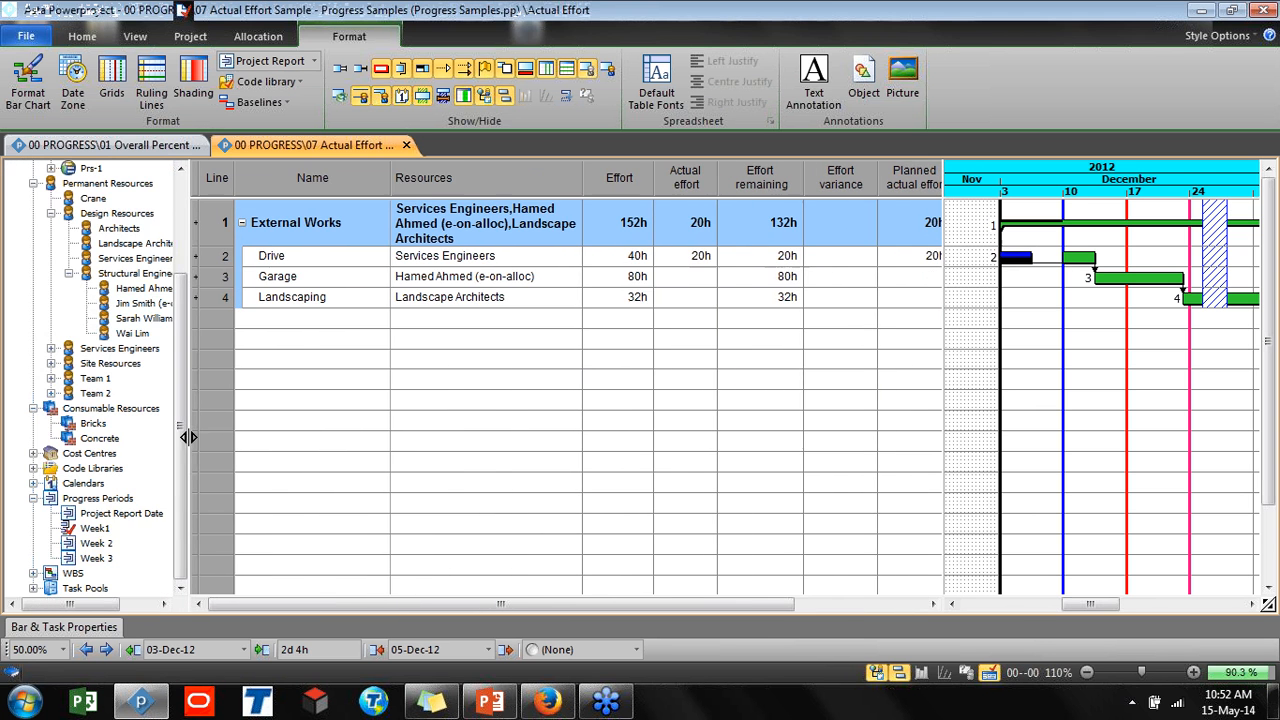
right_click(105, 545)
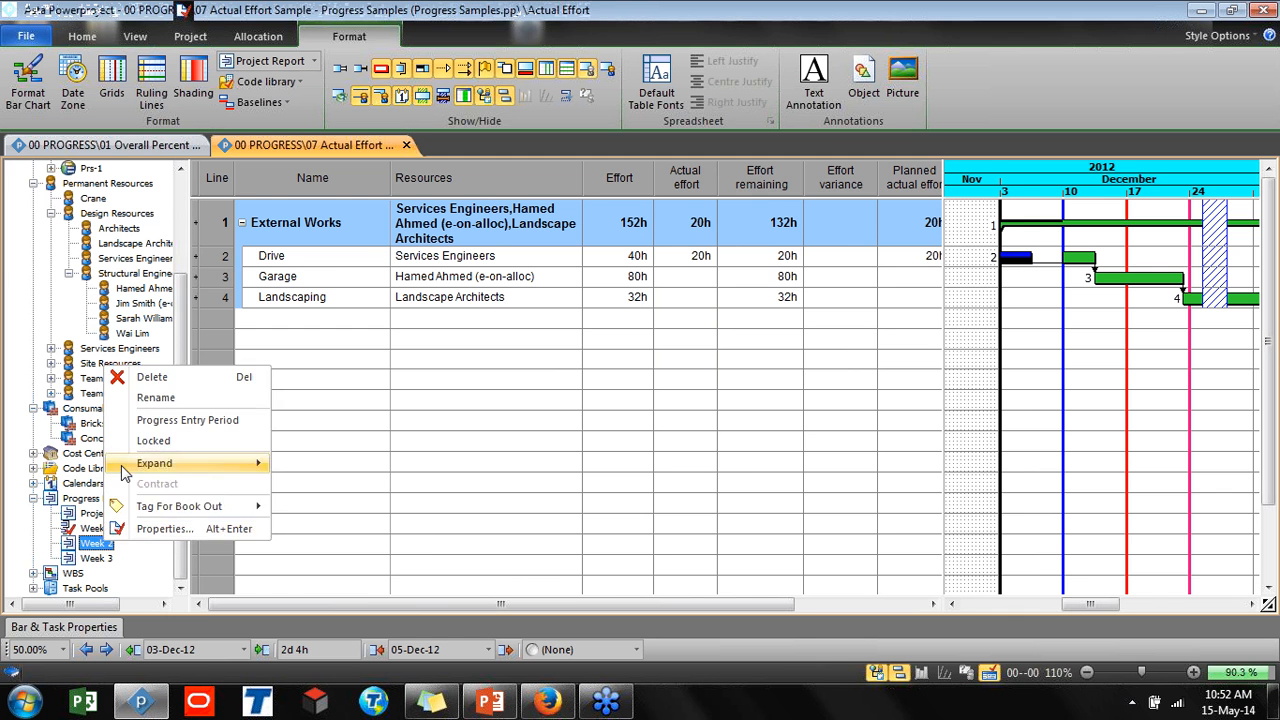
left_click(150, 420)
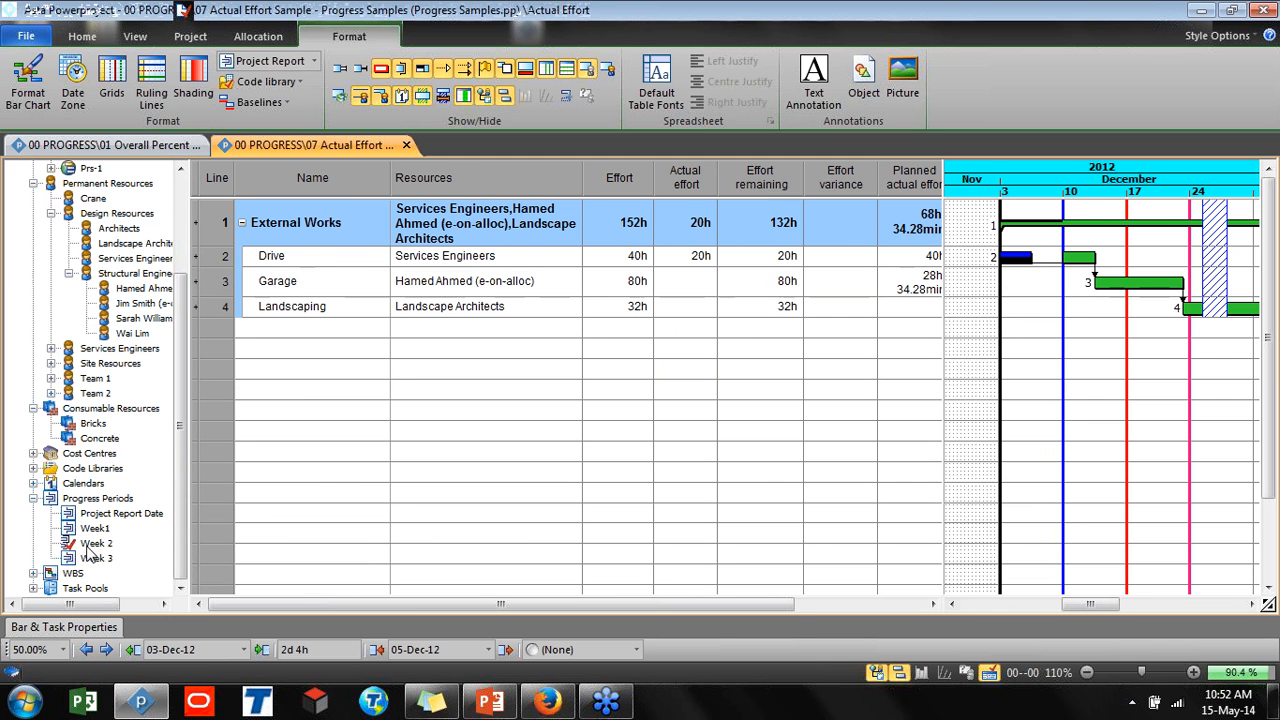
Hide the project tree pane and display allocation rows beneath each task
left_click(874, 670)
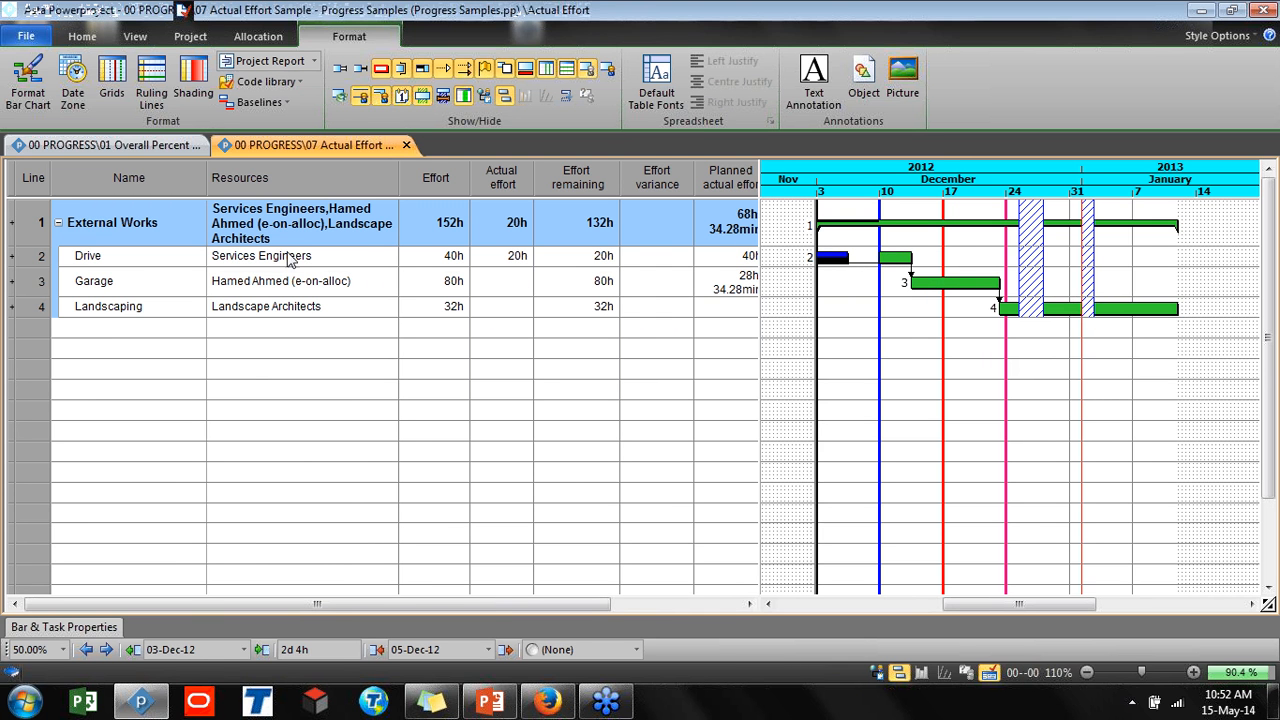
left_click(608, 72)
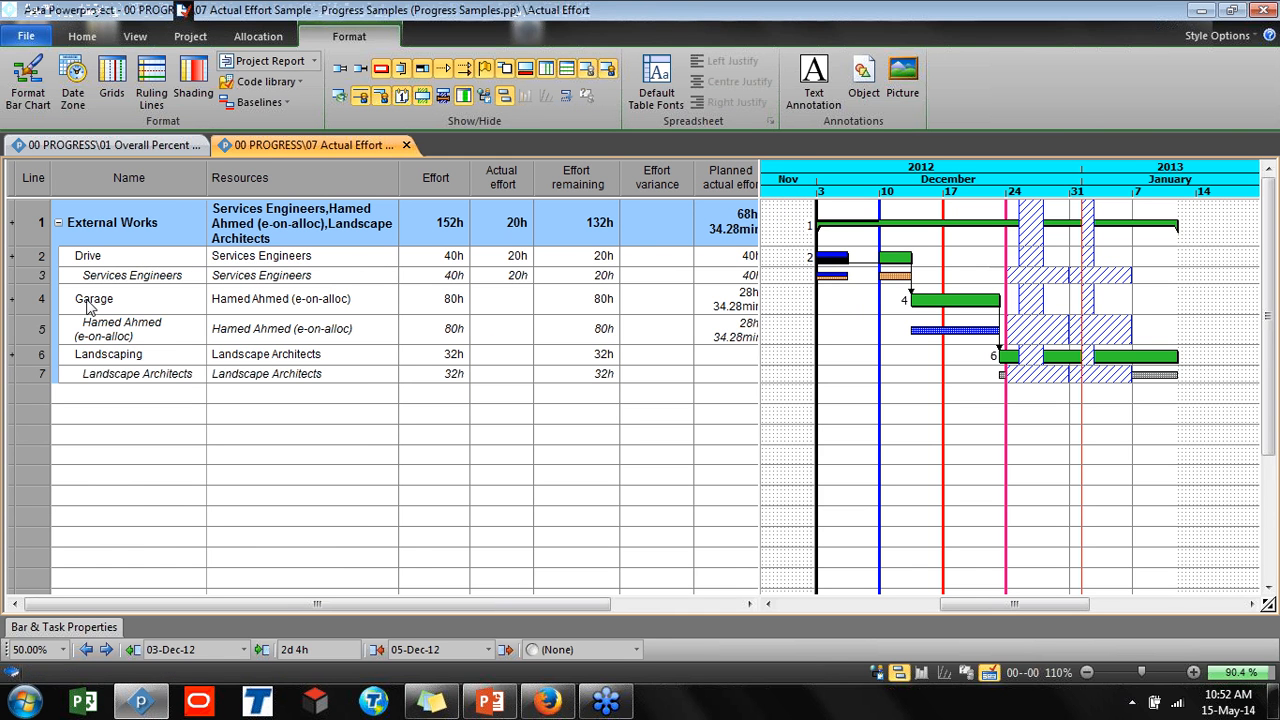
left_click(42, 274)
left_click(38, 328, "ctrl")
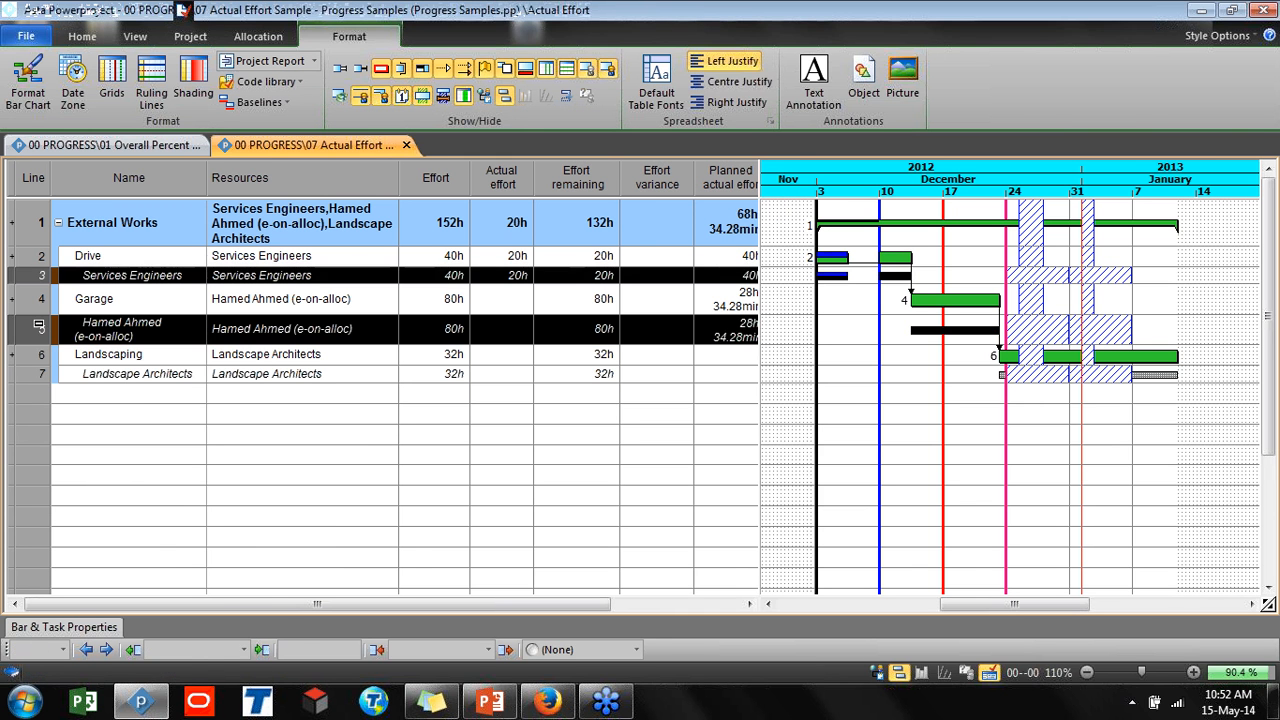
left_click(104, 38)
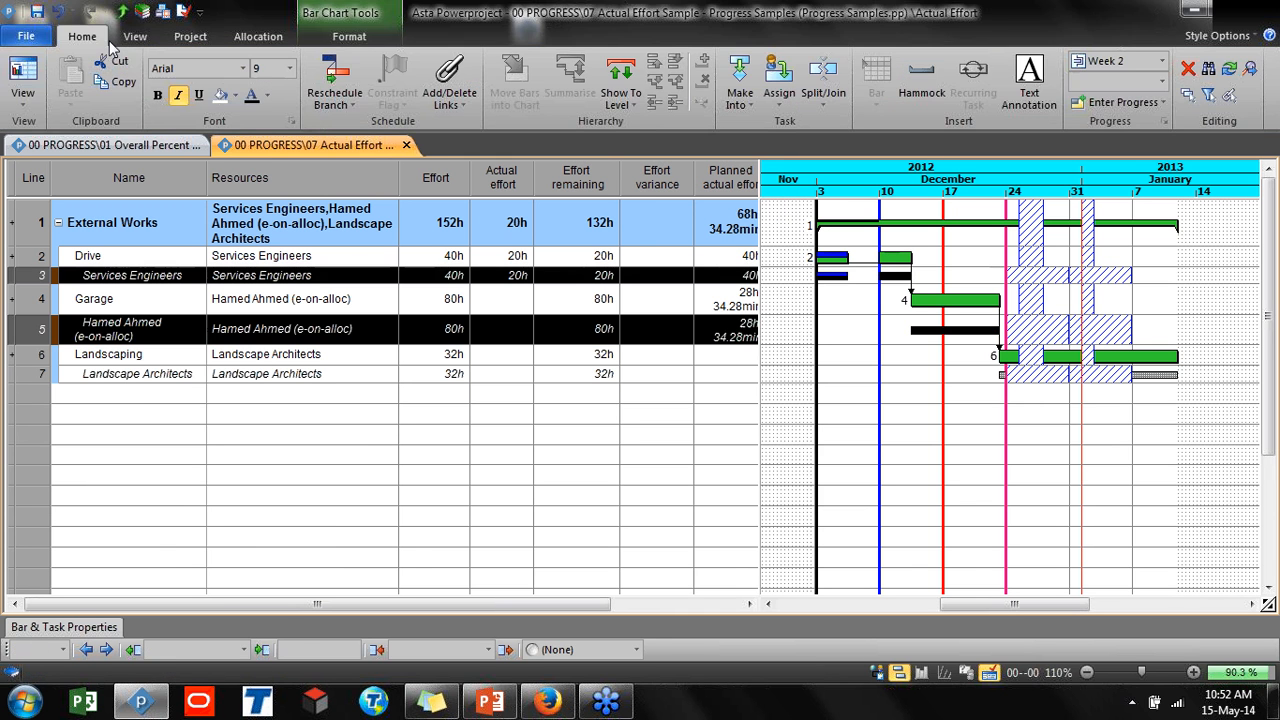
left_click(235, 95)
left_click(267, 135)
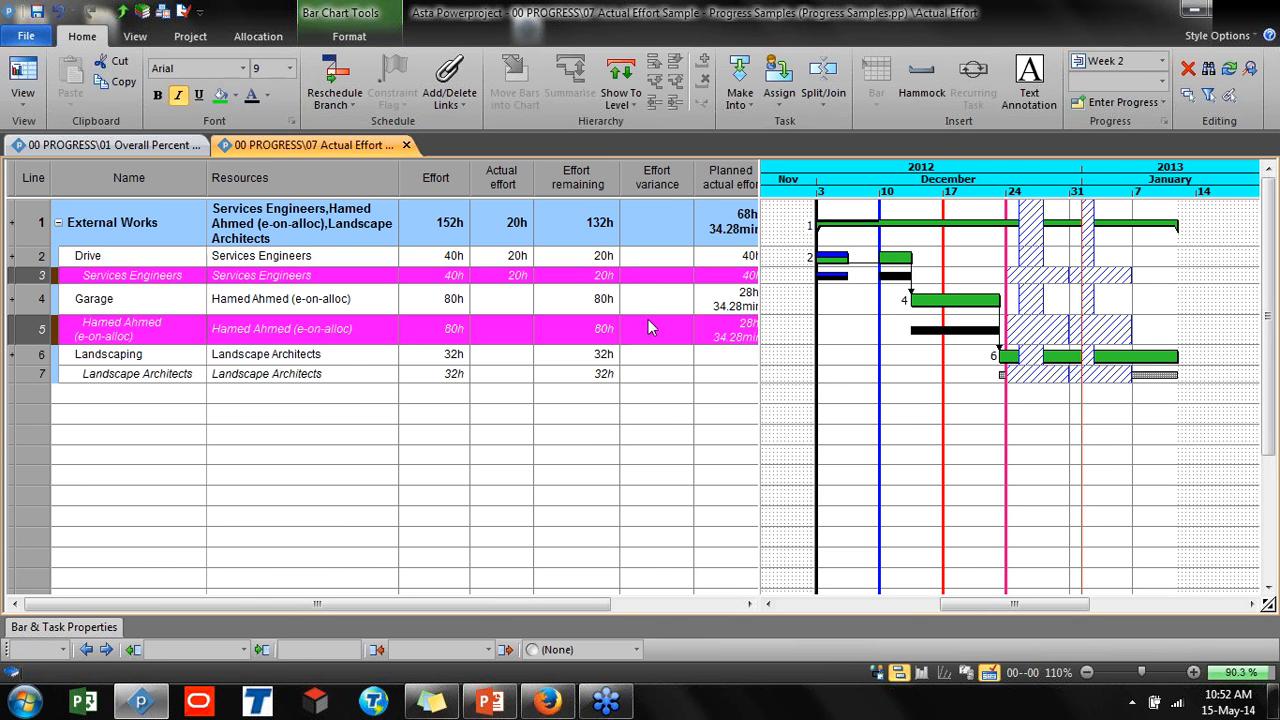
left_click(648, 319)
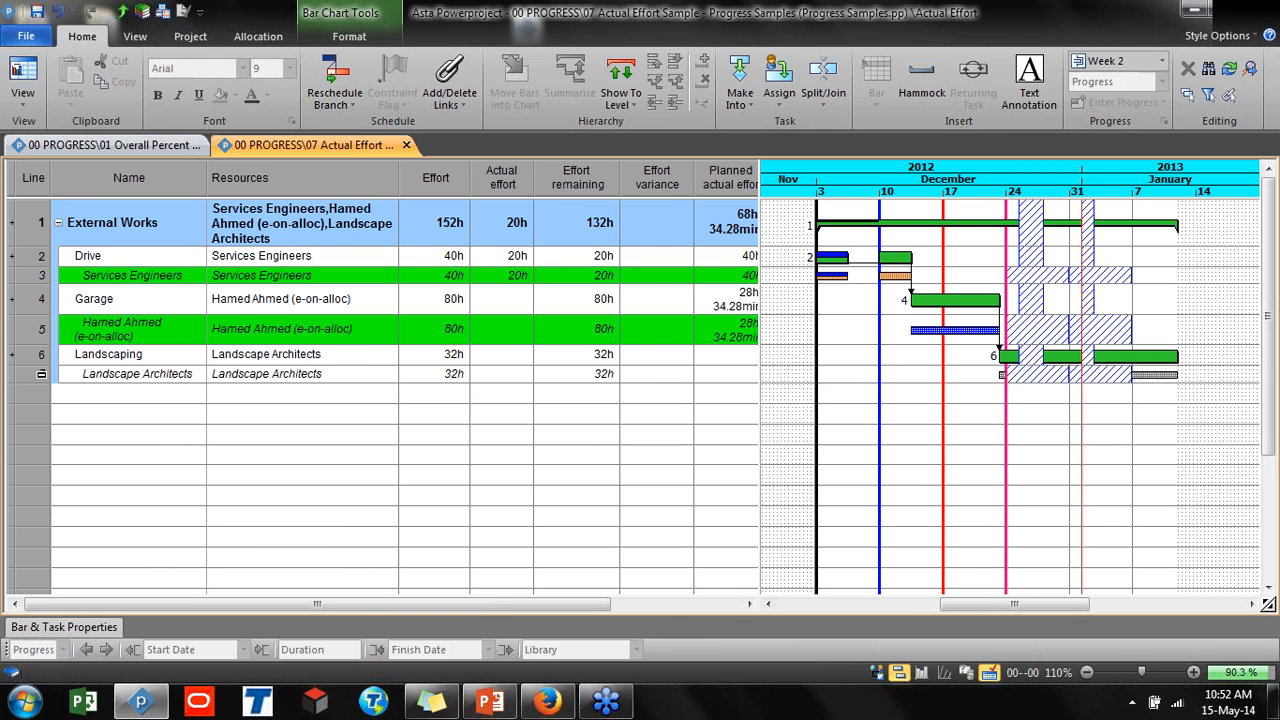
Apply the same green background to the Landscape Architects allocation row
left_click(40, 373)
left_click(220, 95)
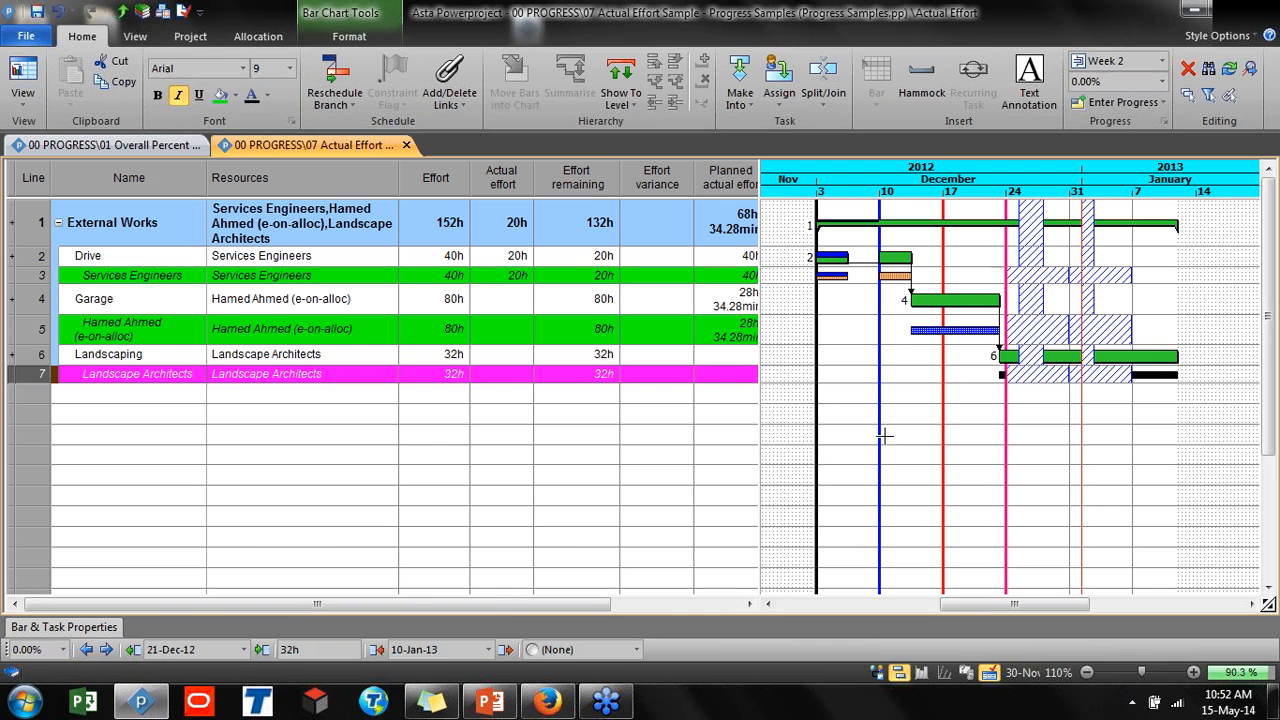
left_click(886, 434)
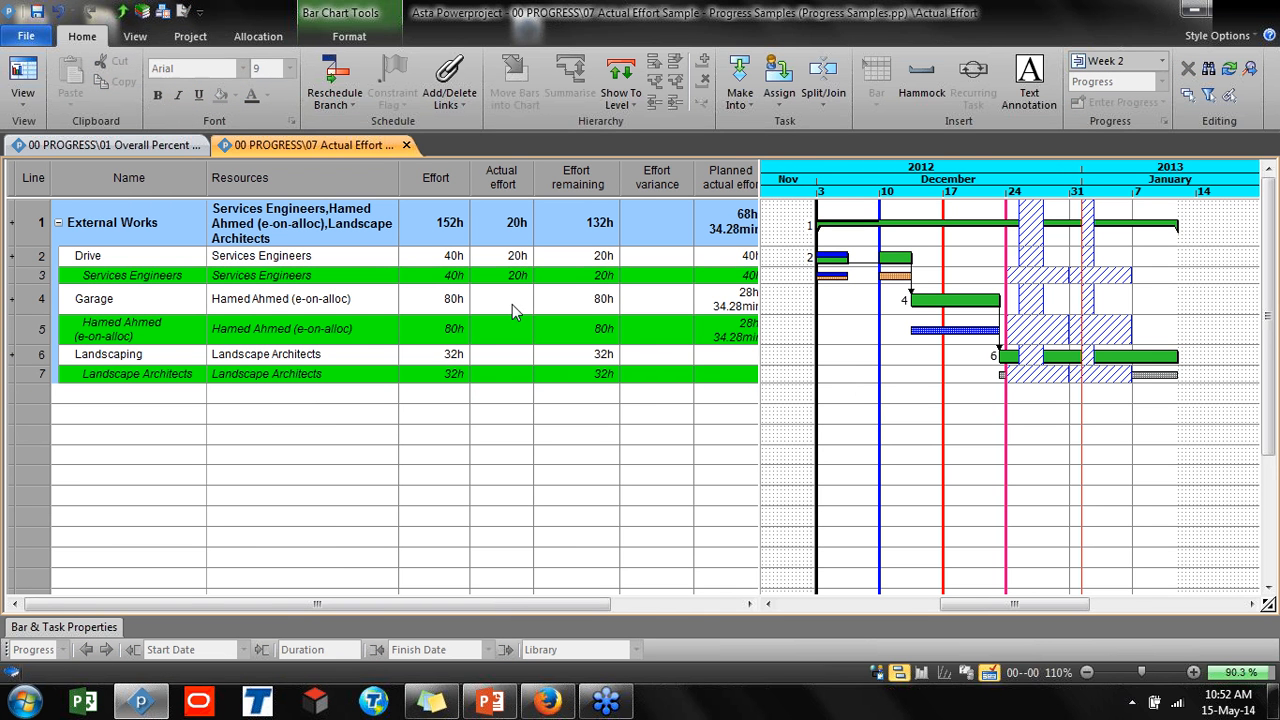
Enter 40 as the Services Engineers allocation's actual effort on the Drive task
double_click(503, 275)
type("40")
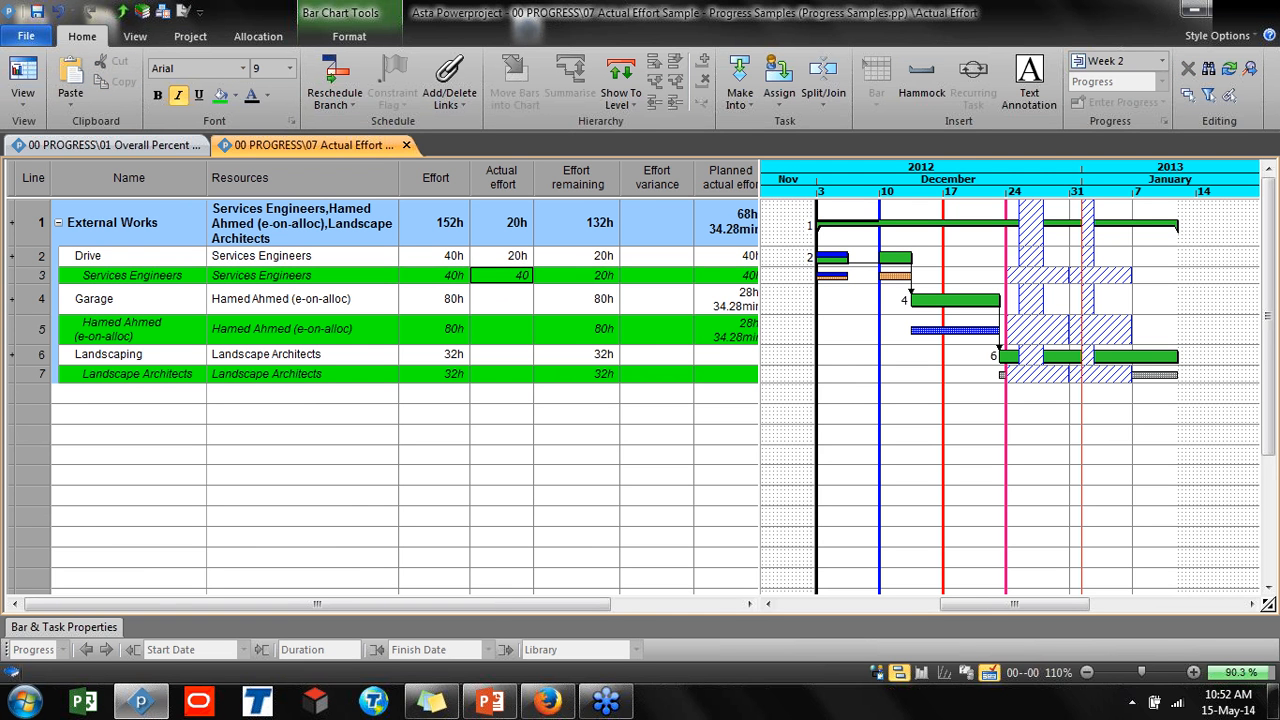
key("Return")
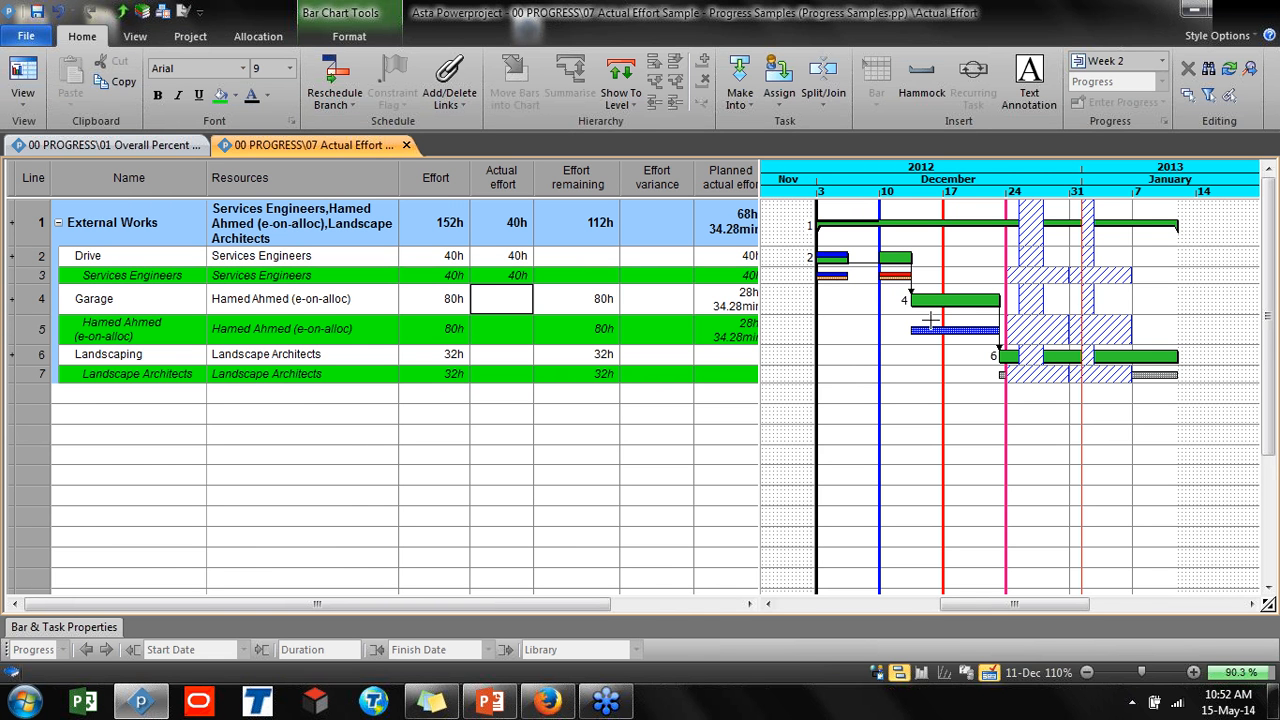
left_click(940, 330)
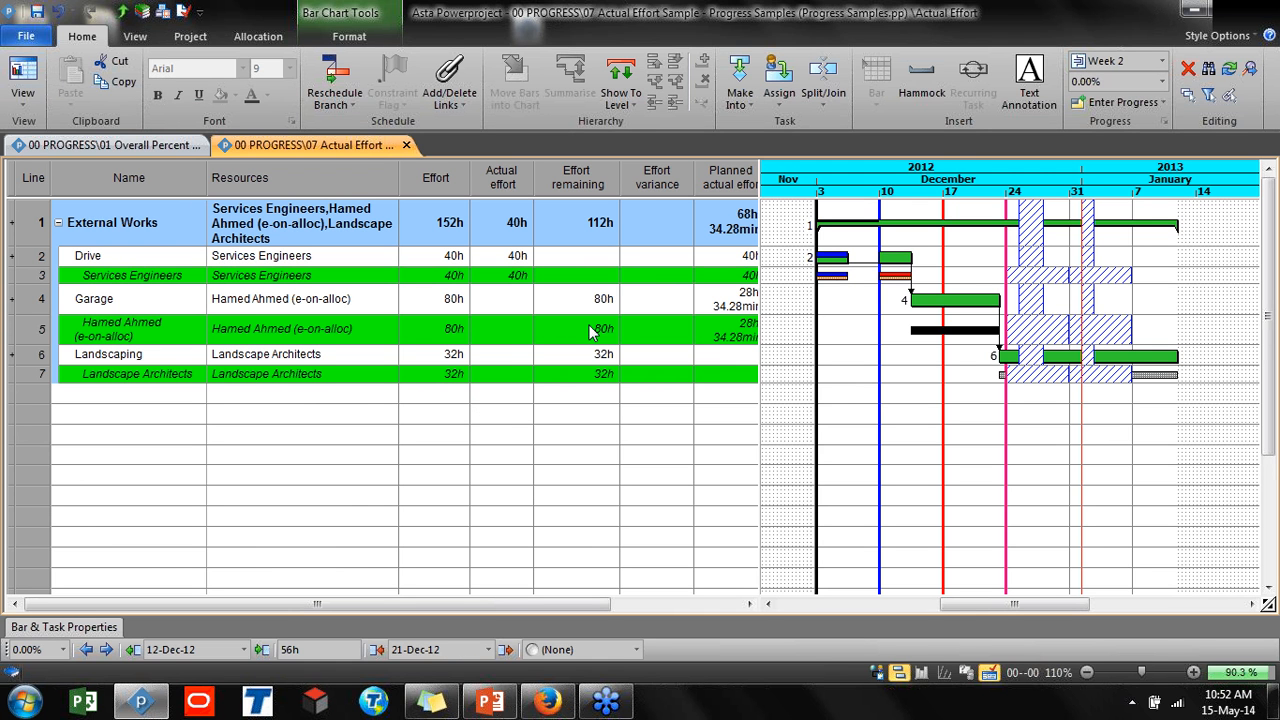
left_click(509, 336)
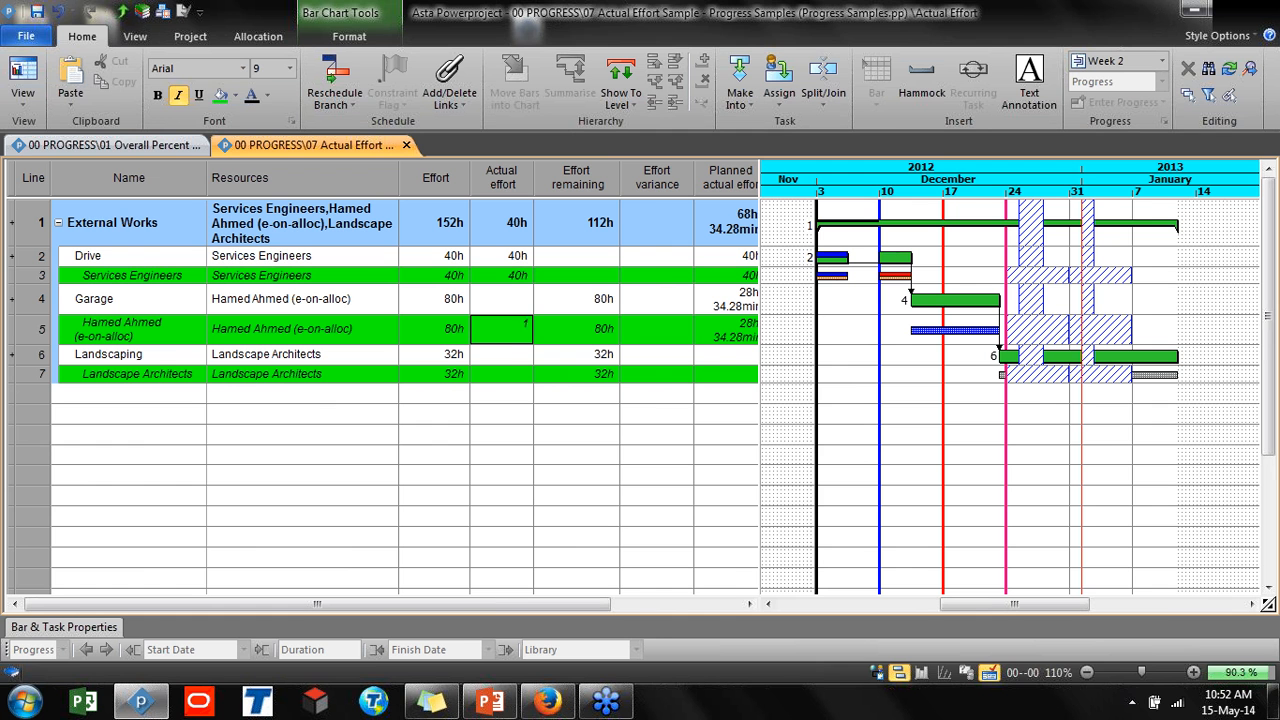
type("12h")
key("Return")
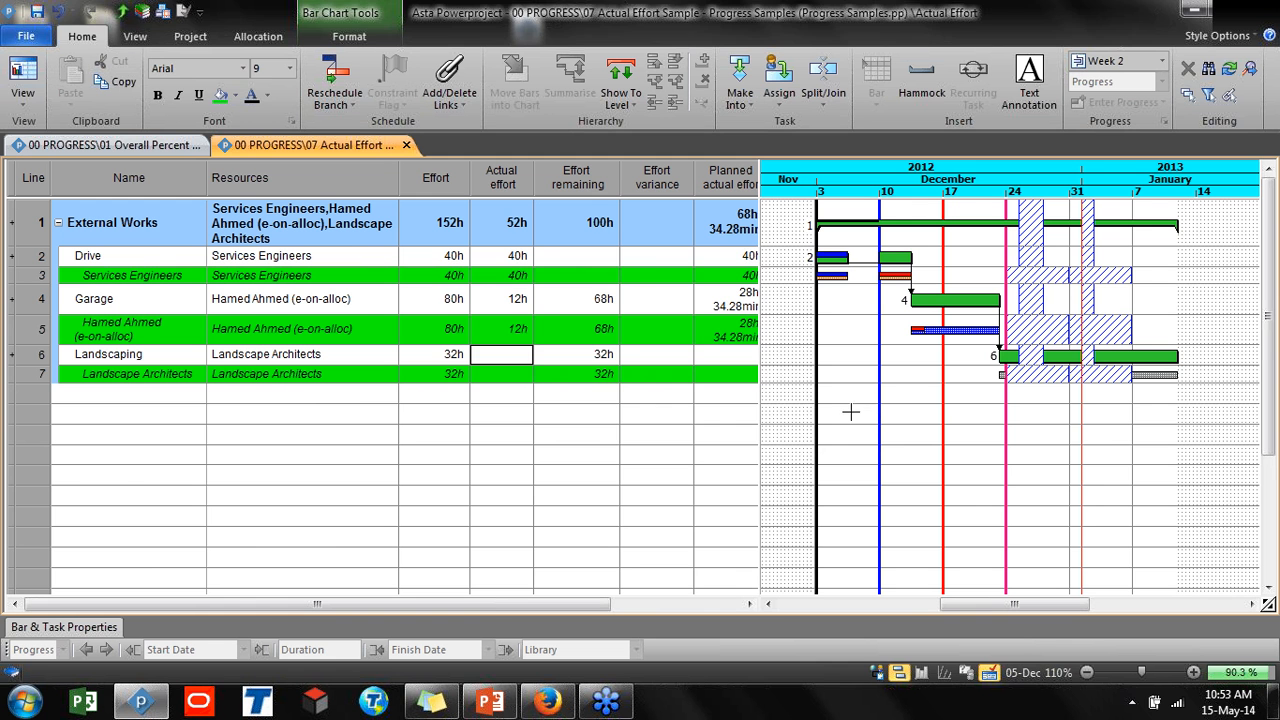
Reschedule the project, straightening the progress line to the Progress entry period
key("F9")
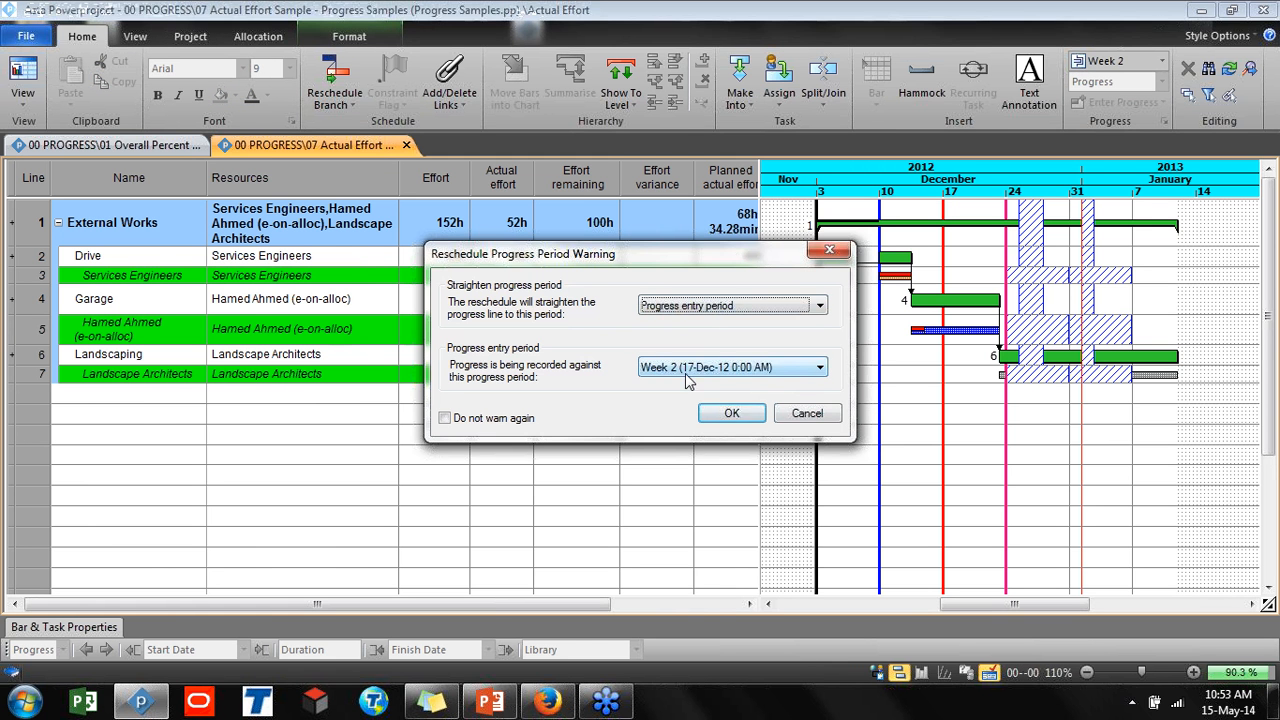
left_click(722, 412)
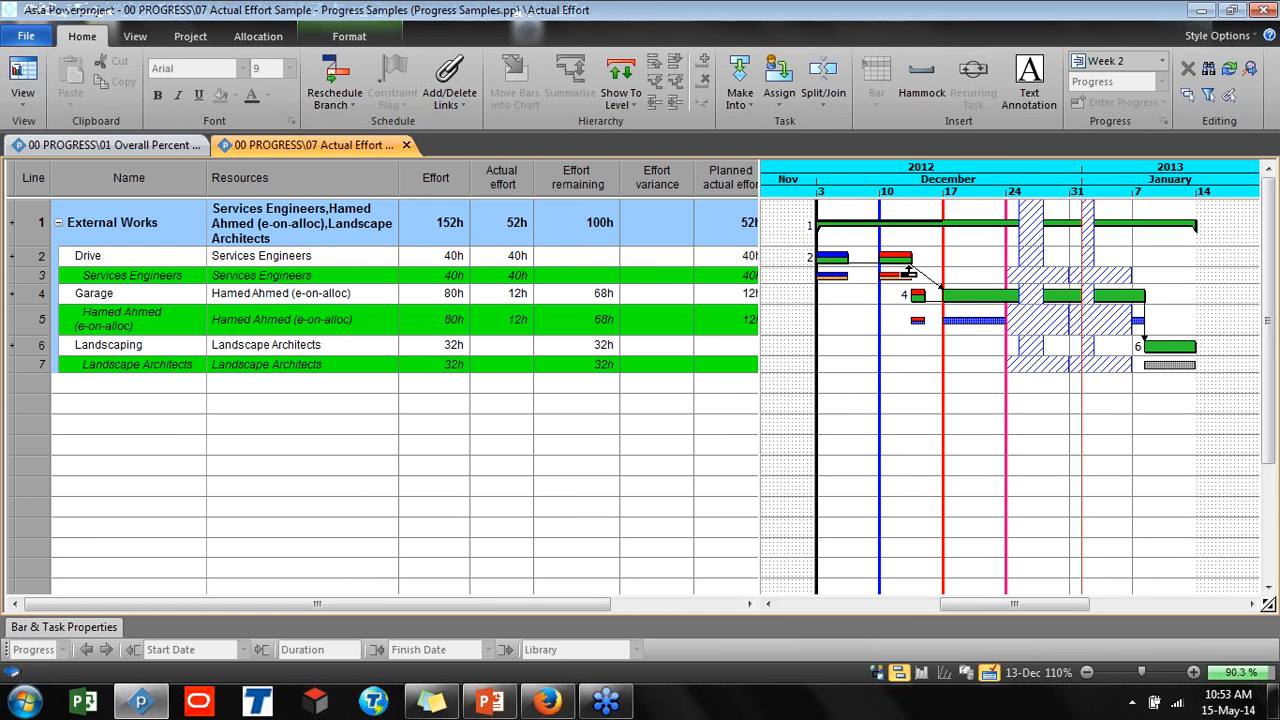
Drag the link between the Drive and Garage bars to give it a 2-day lag
left_click_drag(896, 259, 921, 296)
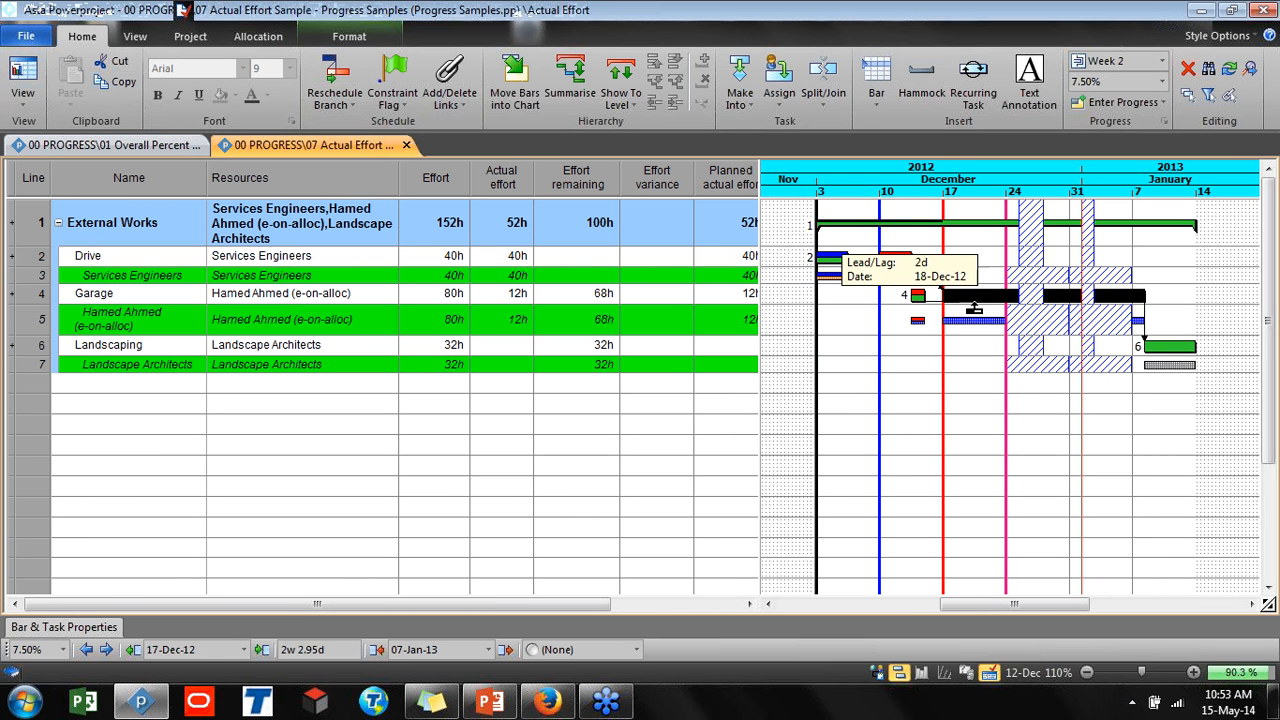
left_click(1155, 347)
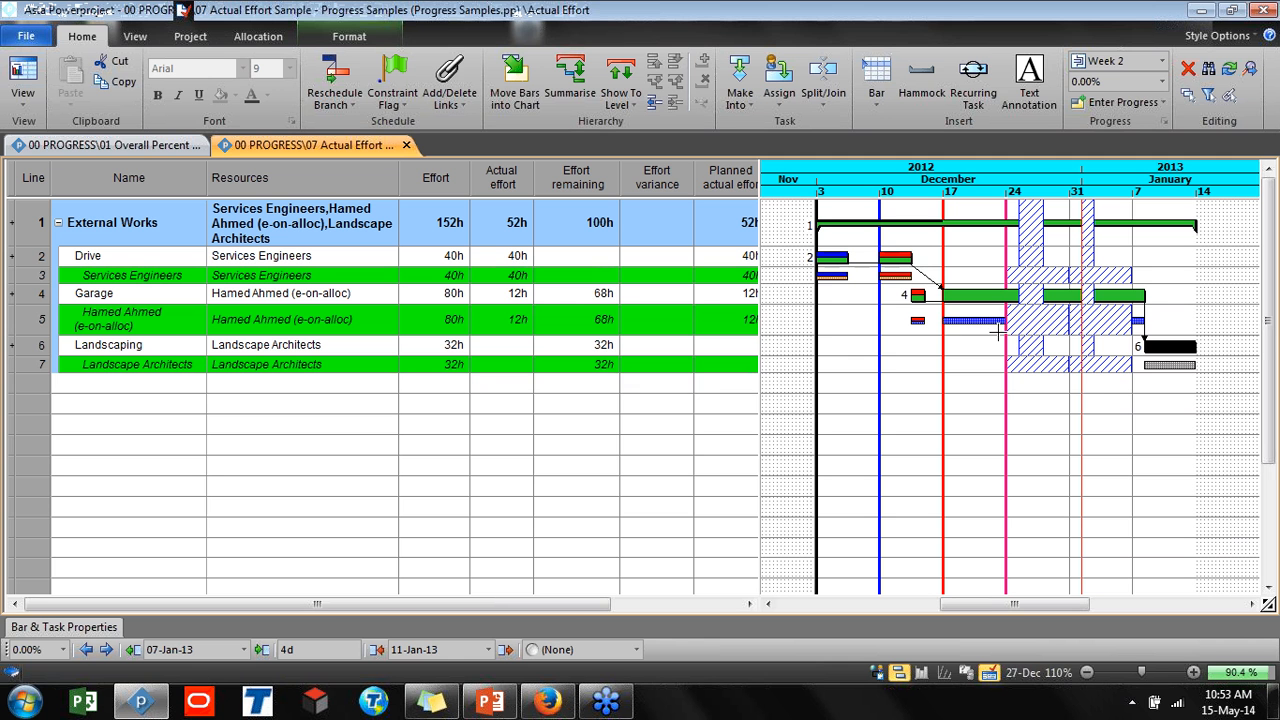
key("F5")
Undo the recent actual effort, progress period and scheduling edits
key("ctrl+z")
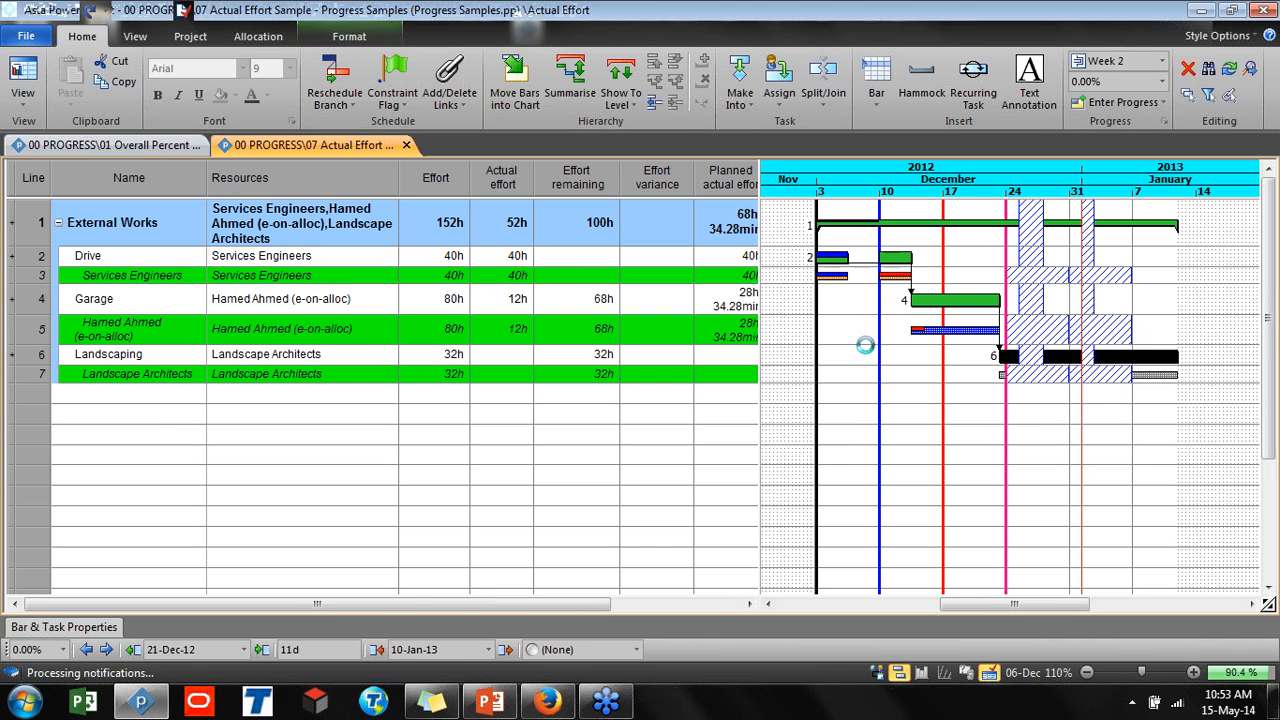
key("ctrl+z")
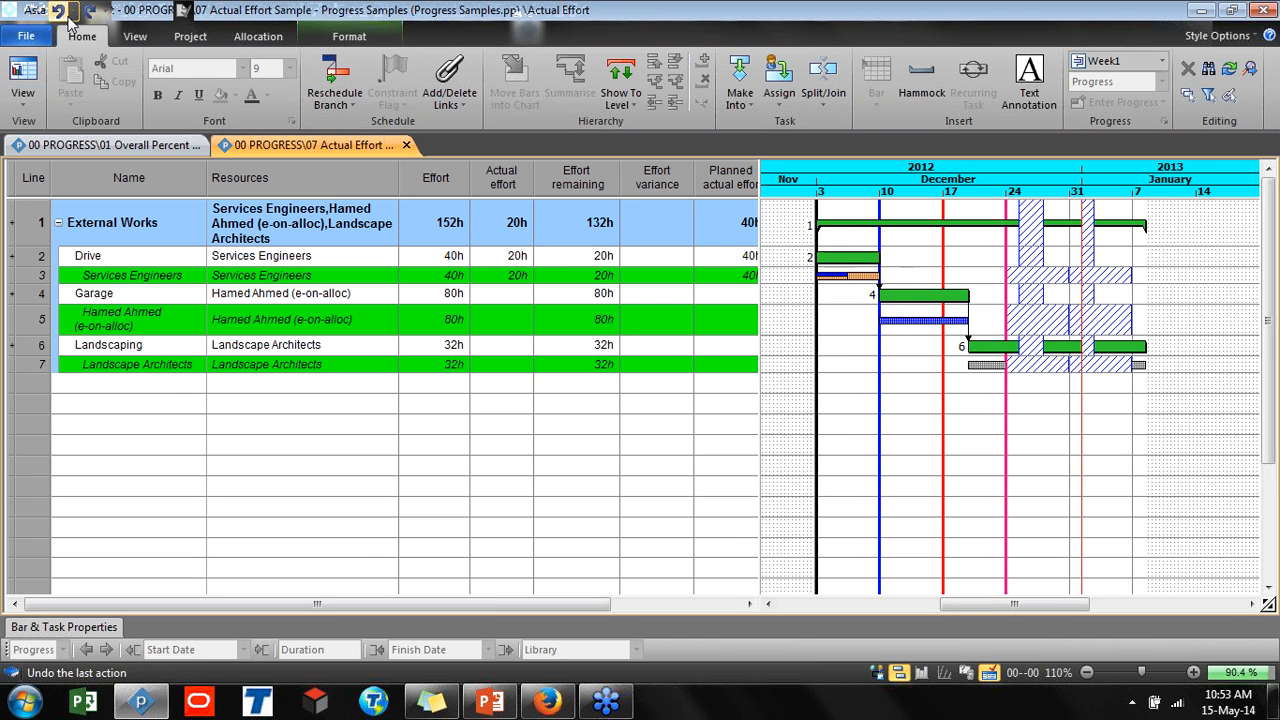
left_click(58, 12)
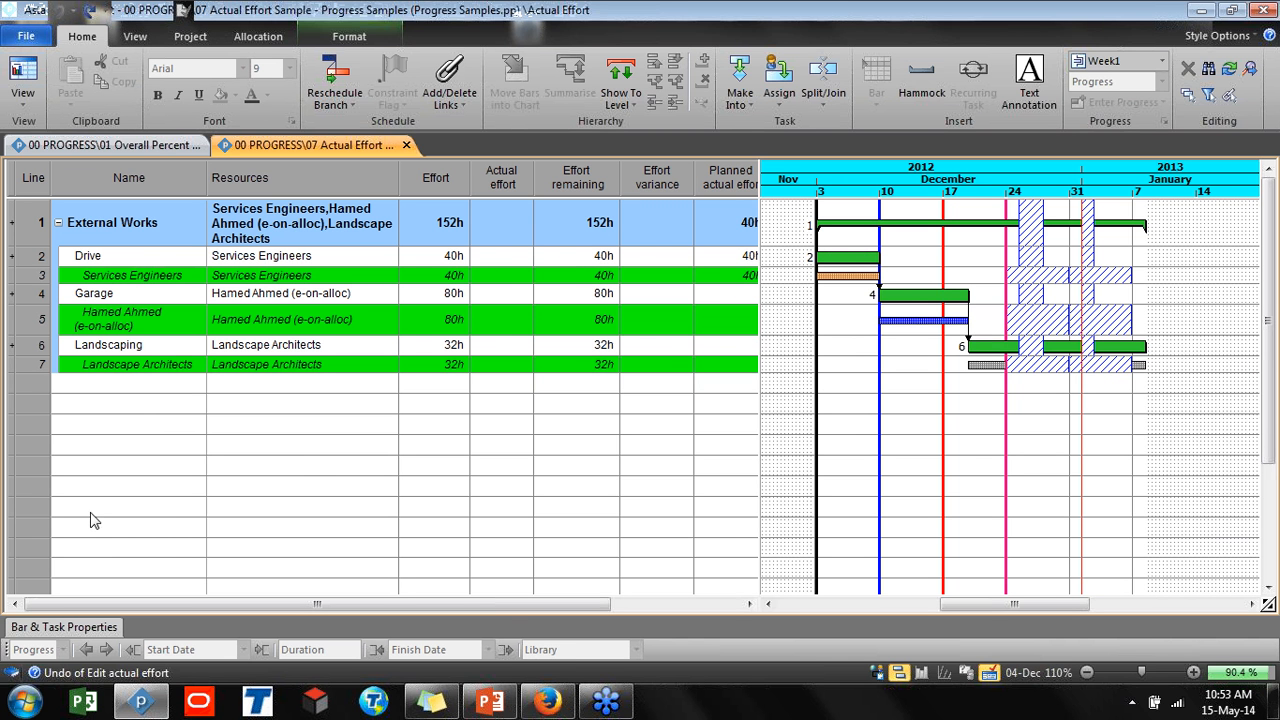
Create a new baseline named B1 in the Baseline Manager and close it
left_click(189, 37)
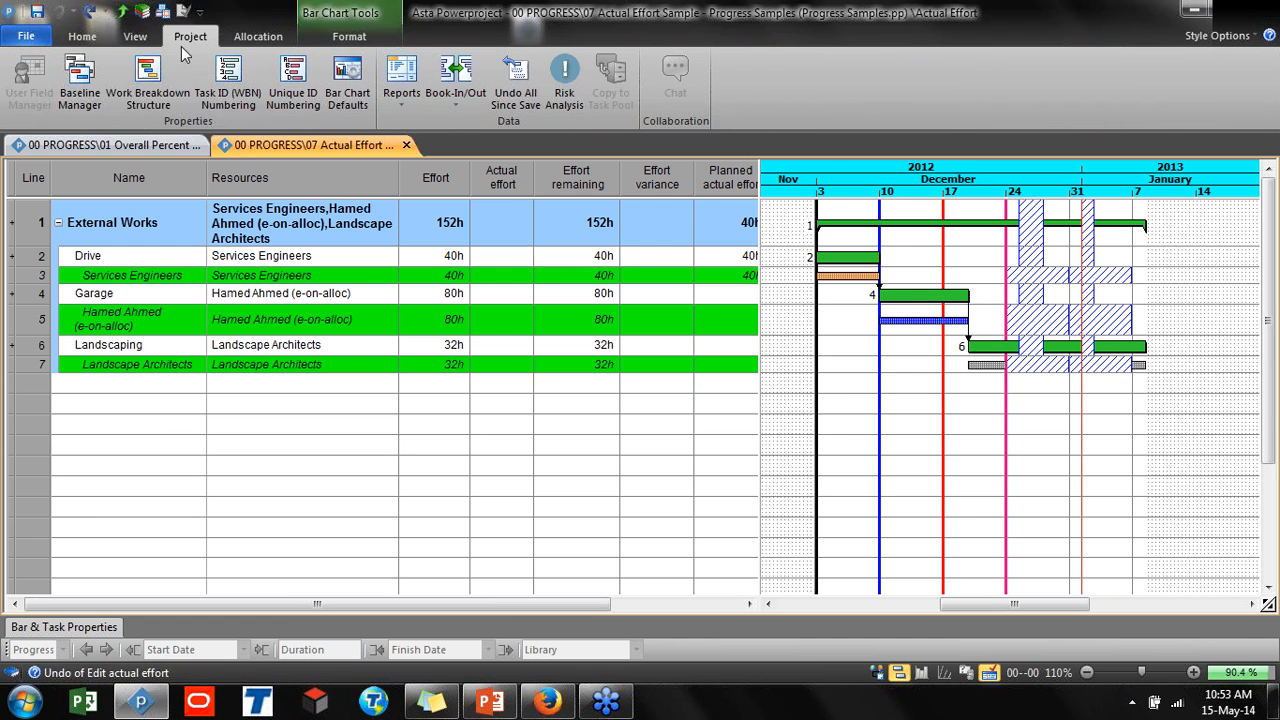
left_click(80, 82)
left_click(900, 212)
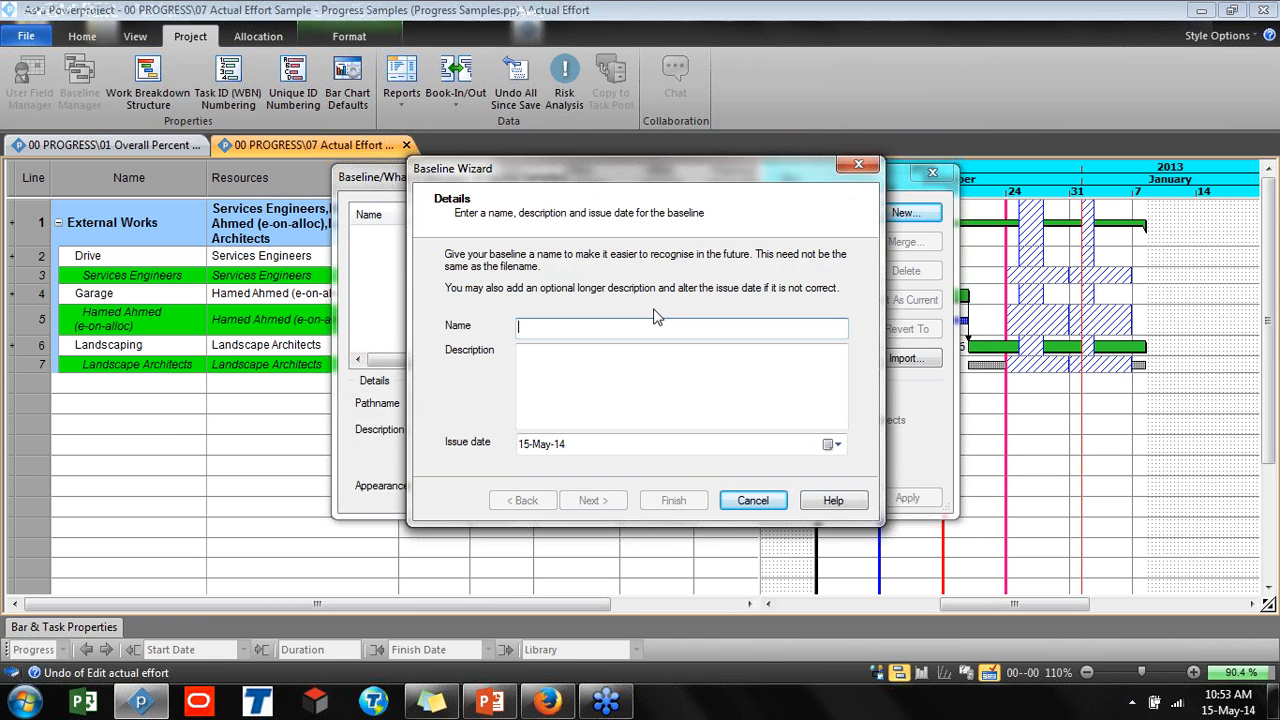
type("B1")
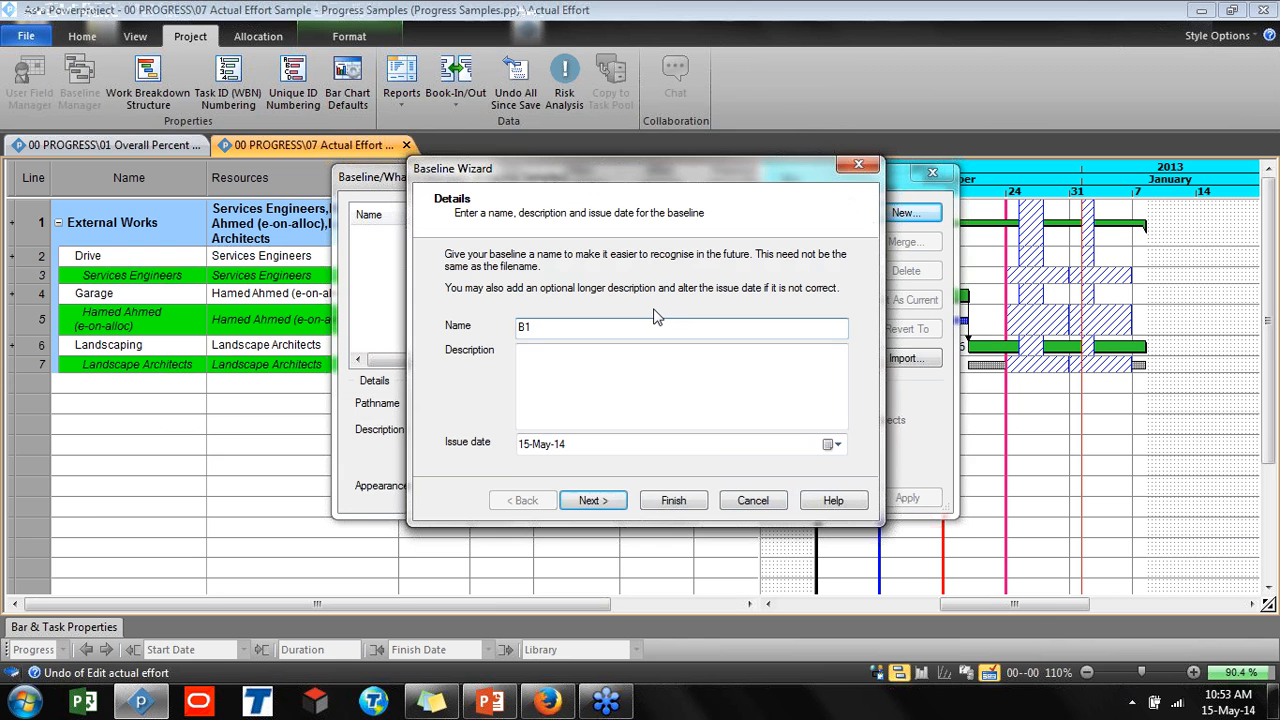
left_click(673, 503)
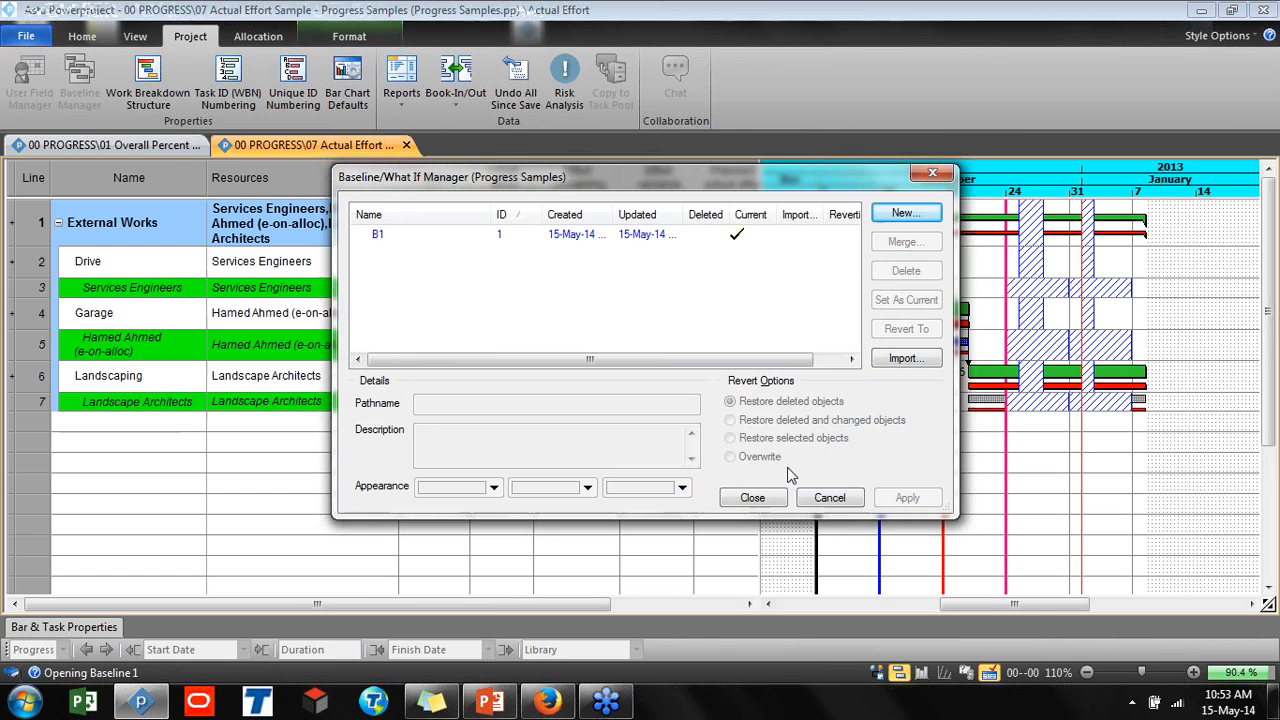
left_click(848, 494)
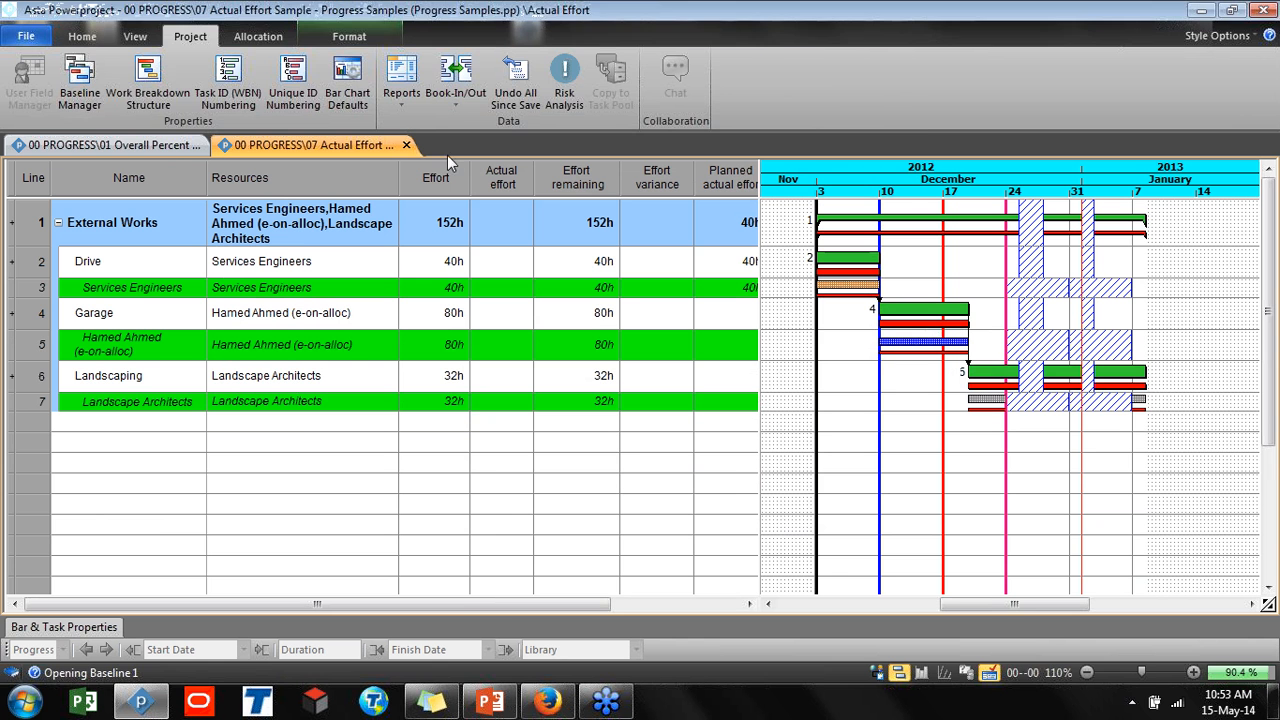
Hide the baseline bars on the chart and show the project tree pane
left_click(349, 38)
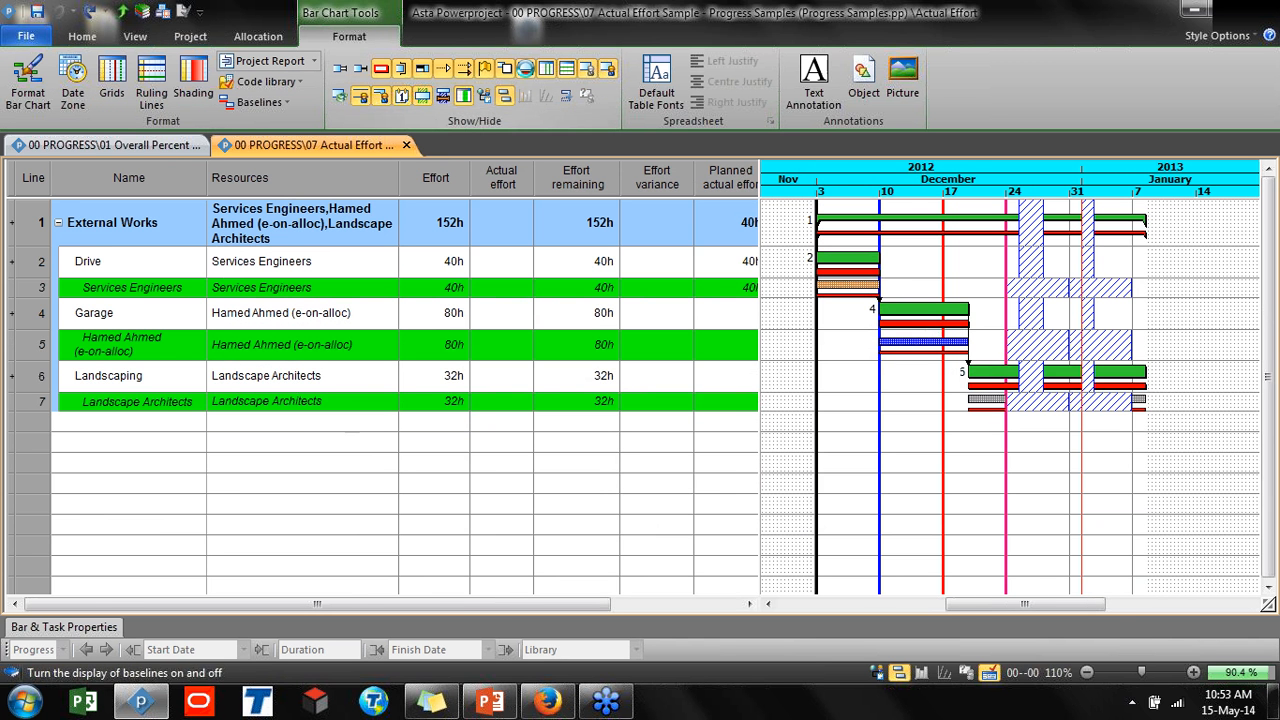
left_click(381, 68)
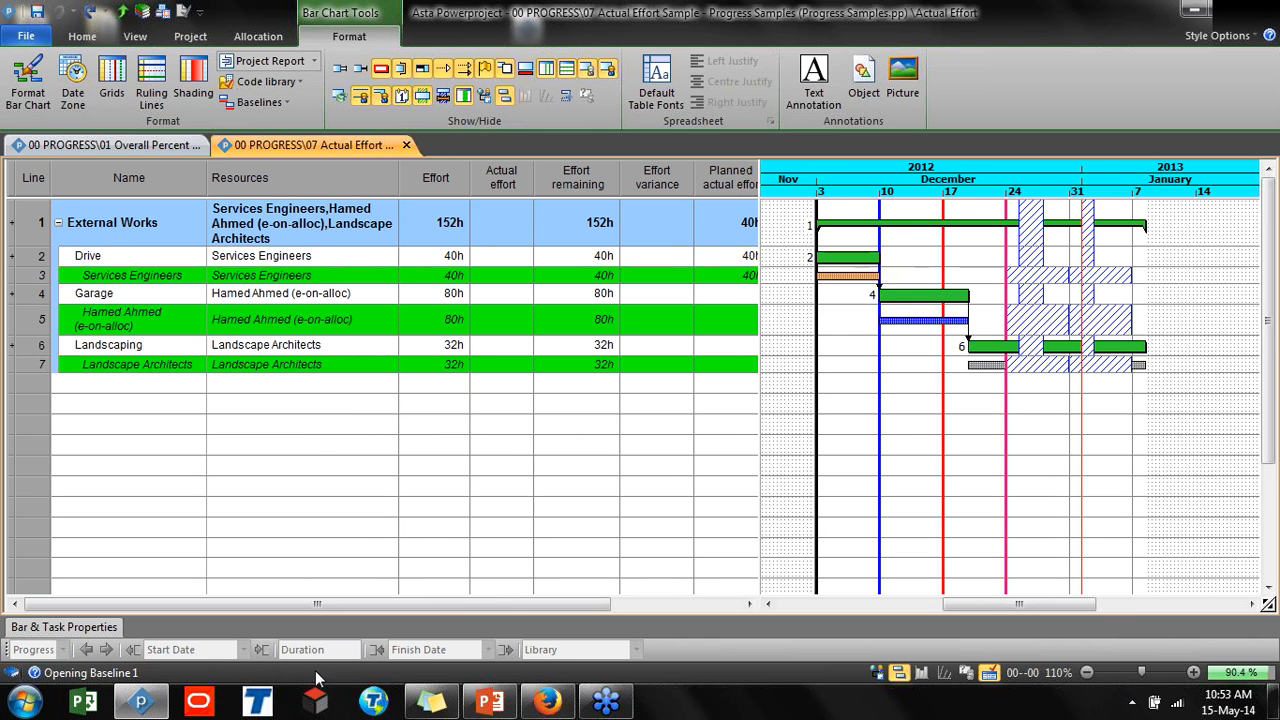
left_click(876, 675)
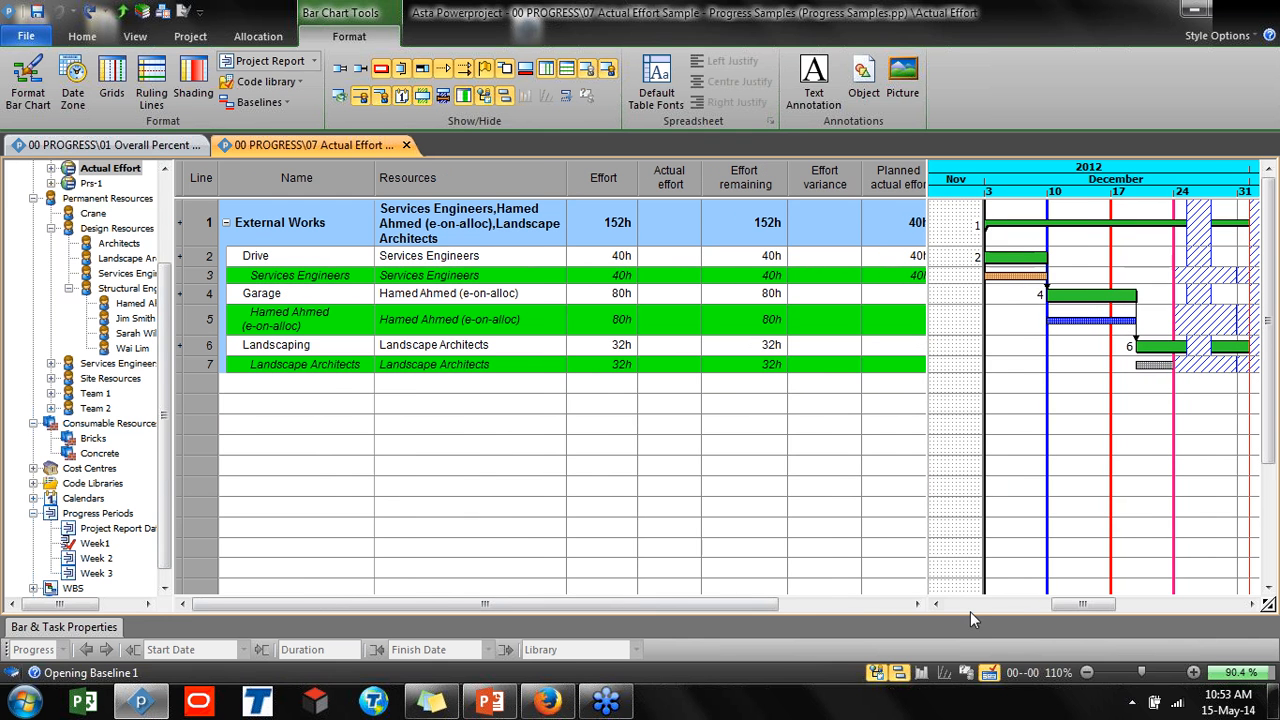
Enter 20h as the Services Engineers allocation's actual effort on the Drive task
left_click(695, 277)
type("20h")
key("Return")
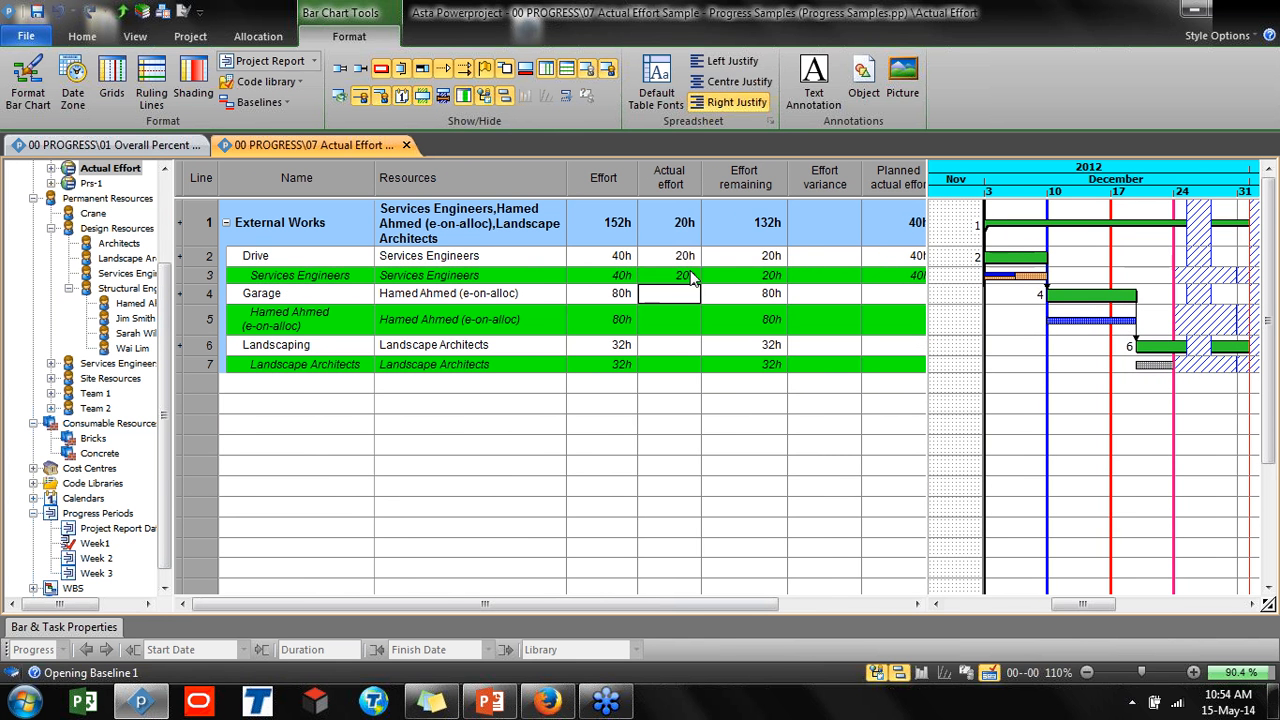
Reschedule the project, choosing to straighten the progress line to the Progress entry period
left_click(993, 322)
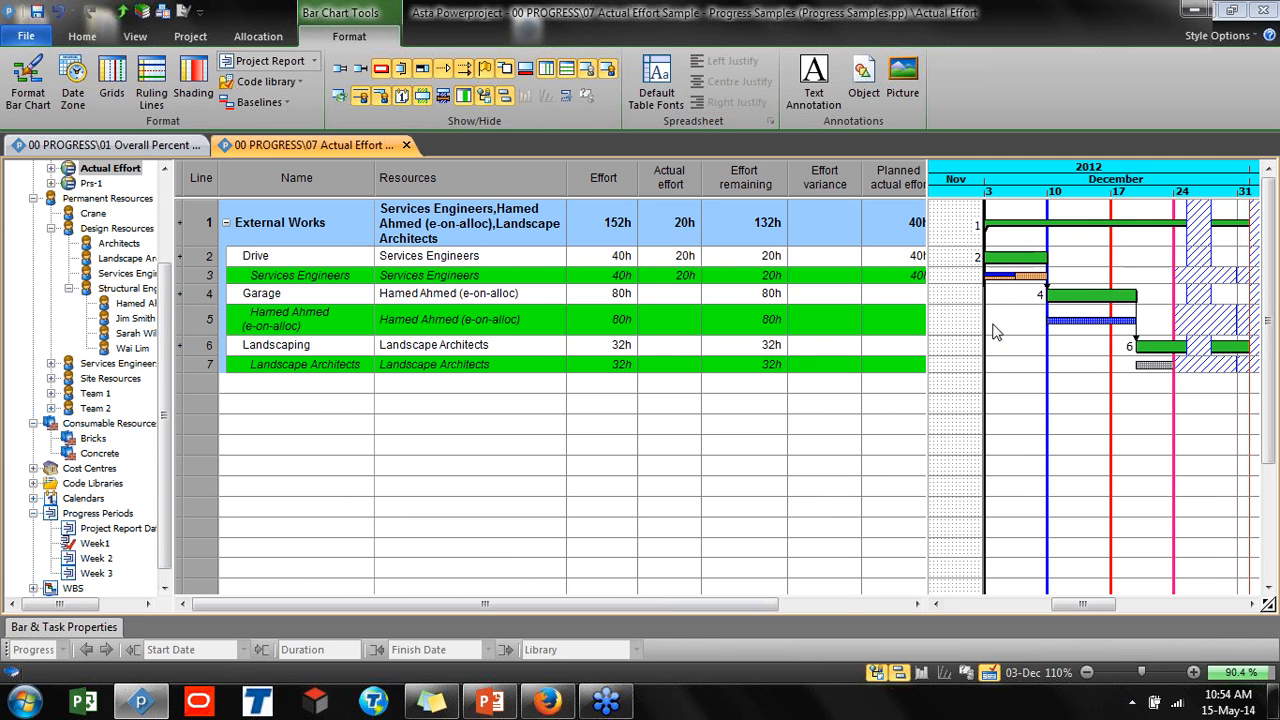
key("F9")
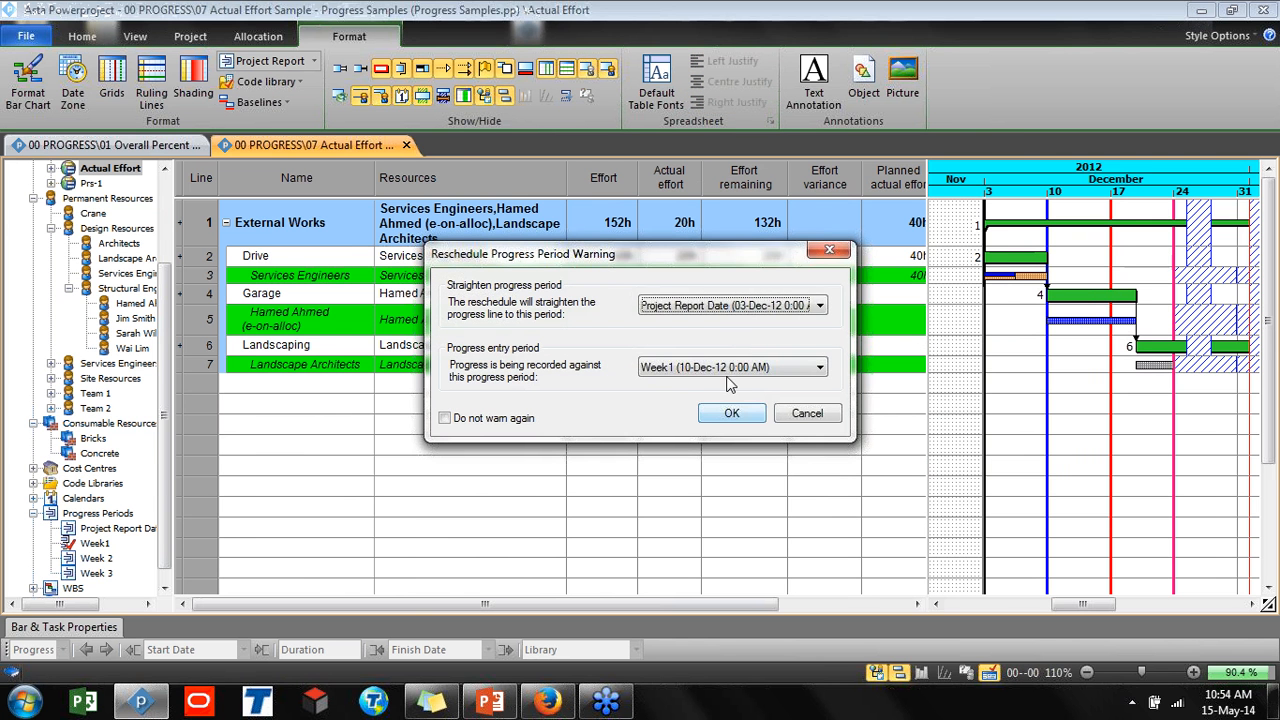
left_click(730, 306)
left_click(700, 320)
left_click(731, 414)
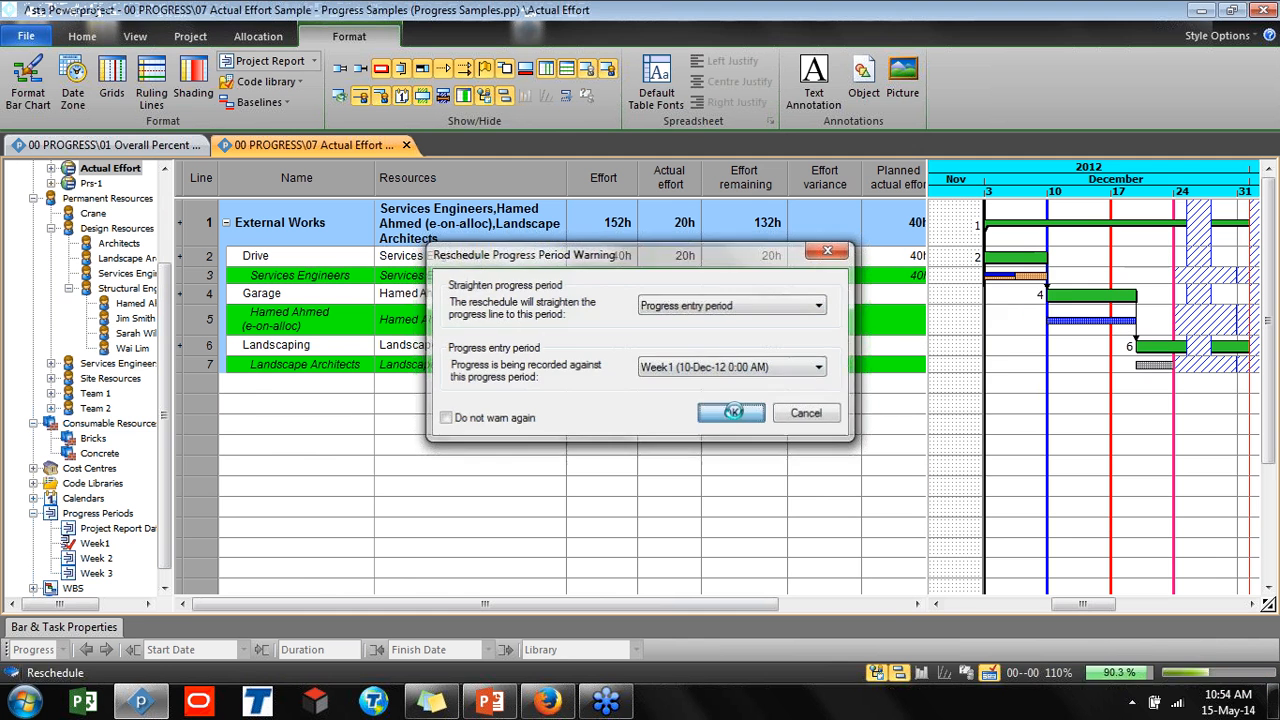
Set Week 2 as the progress entry period in the project tree
right_click(101, 556)
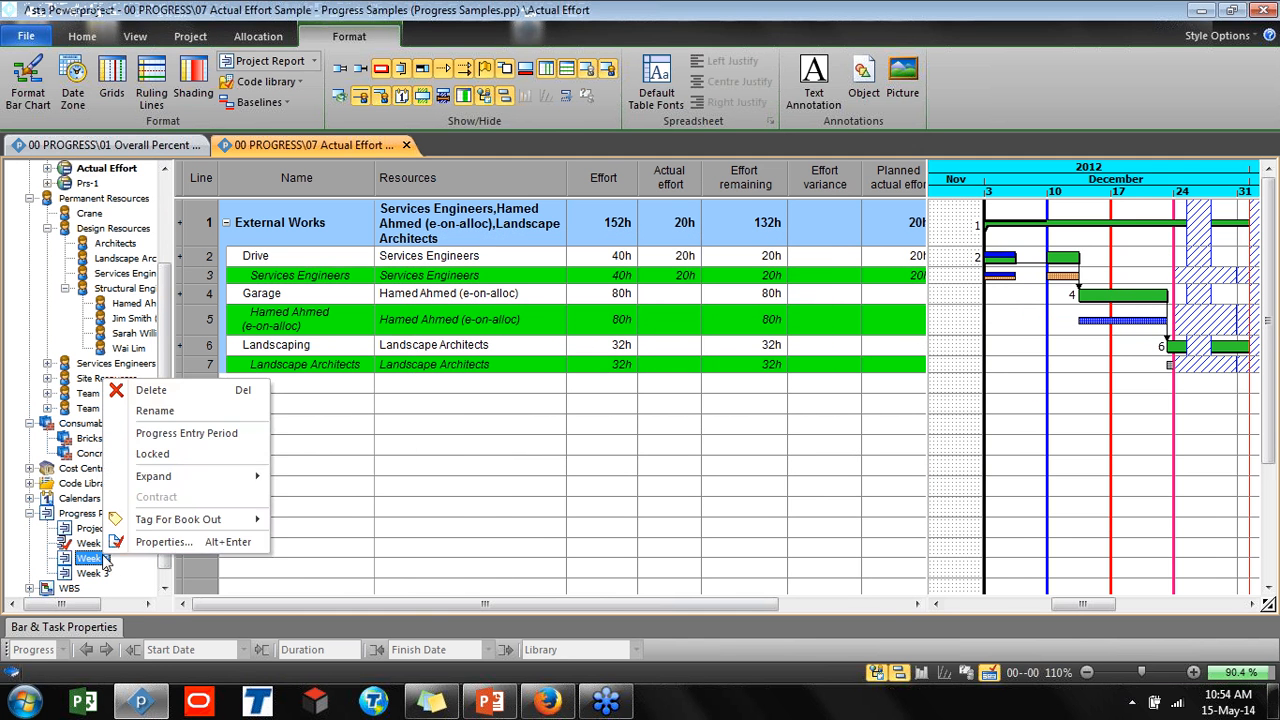
left_click(186, 433)
left_click(680, 275)
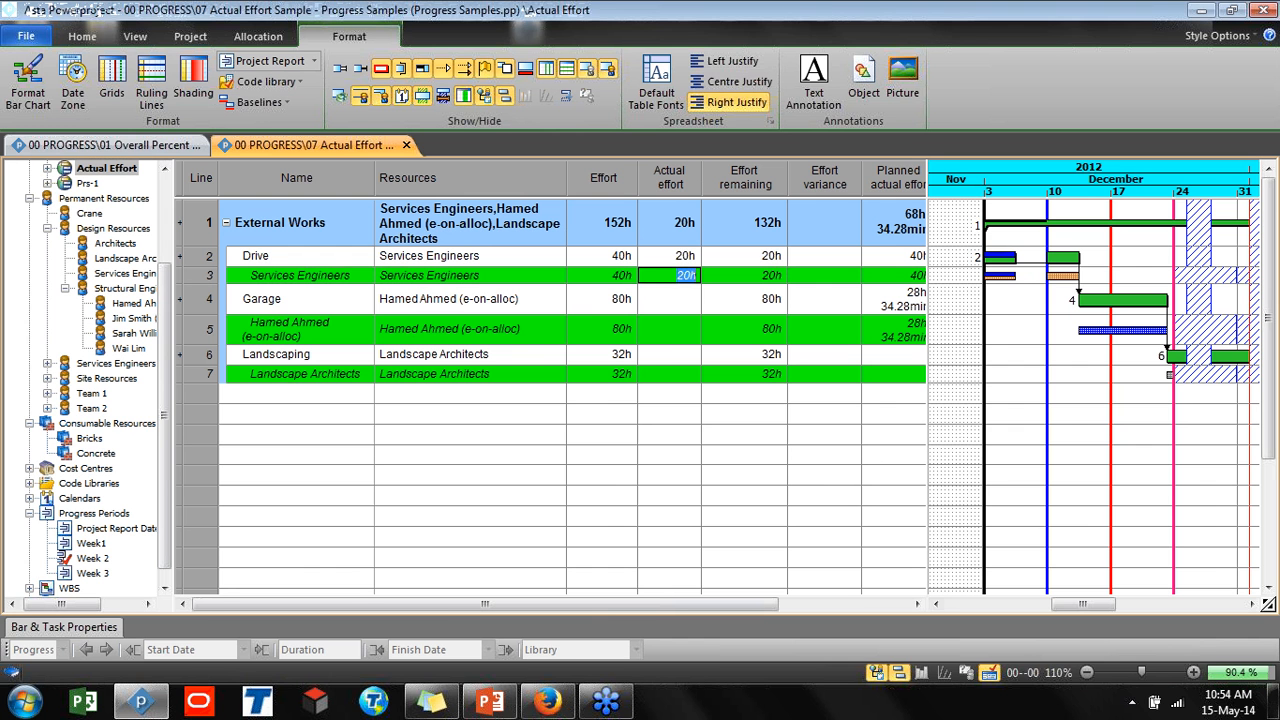
type("4")
key("Return")
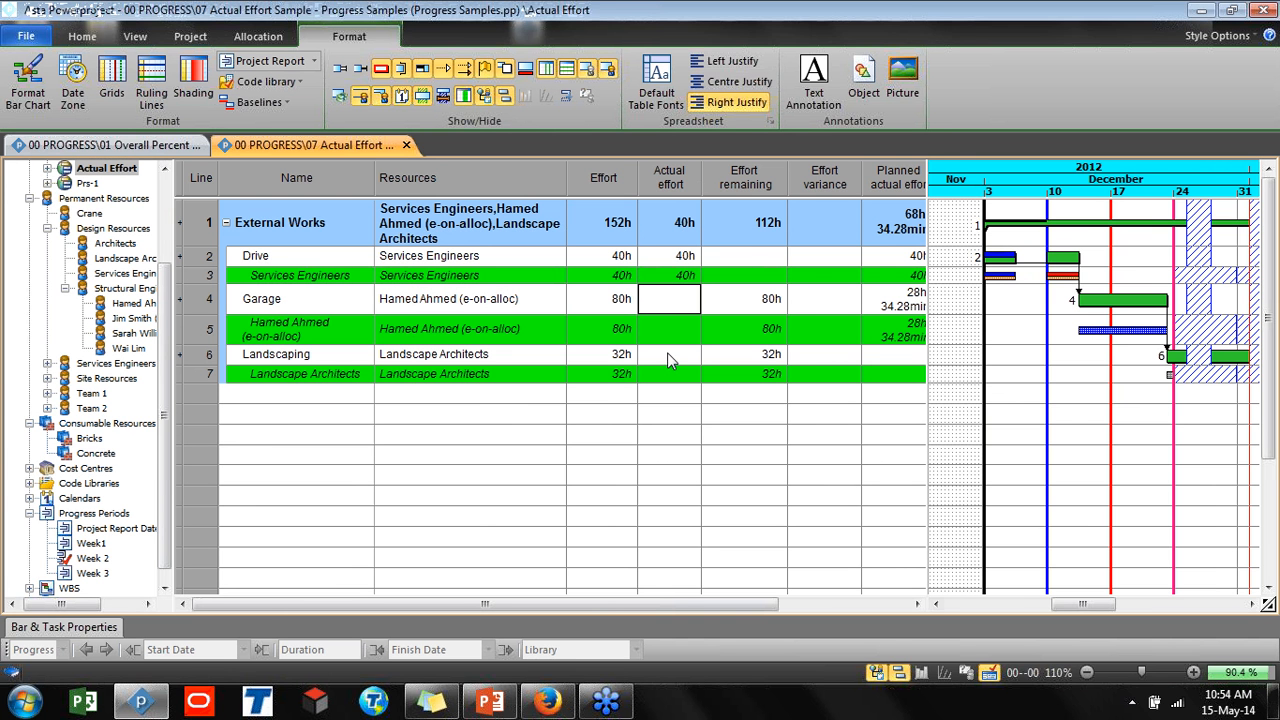
key("Down")
key("Return")
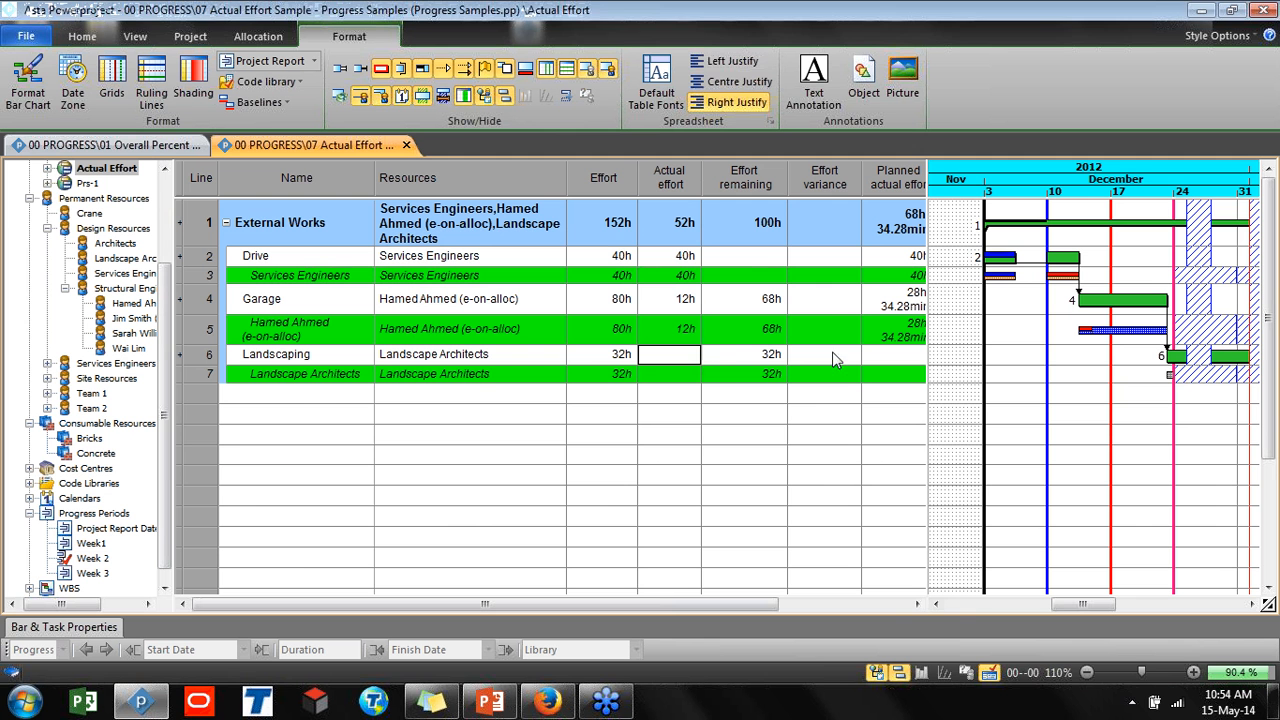
Reschedule the project, accepting the warning to straighten the progress line to the progress entry period
left_click(998, 380)
key("F9")
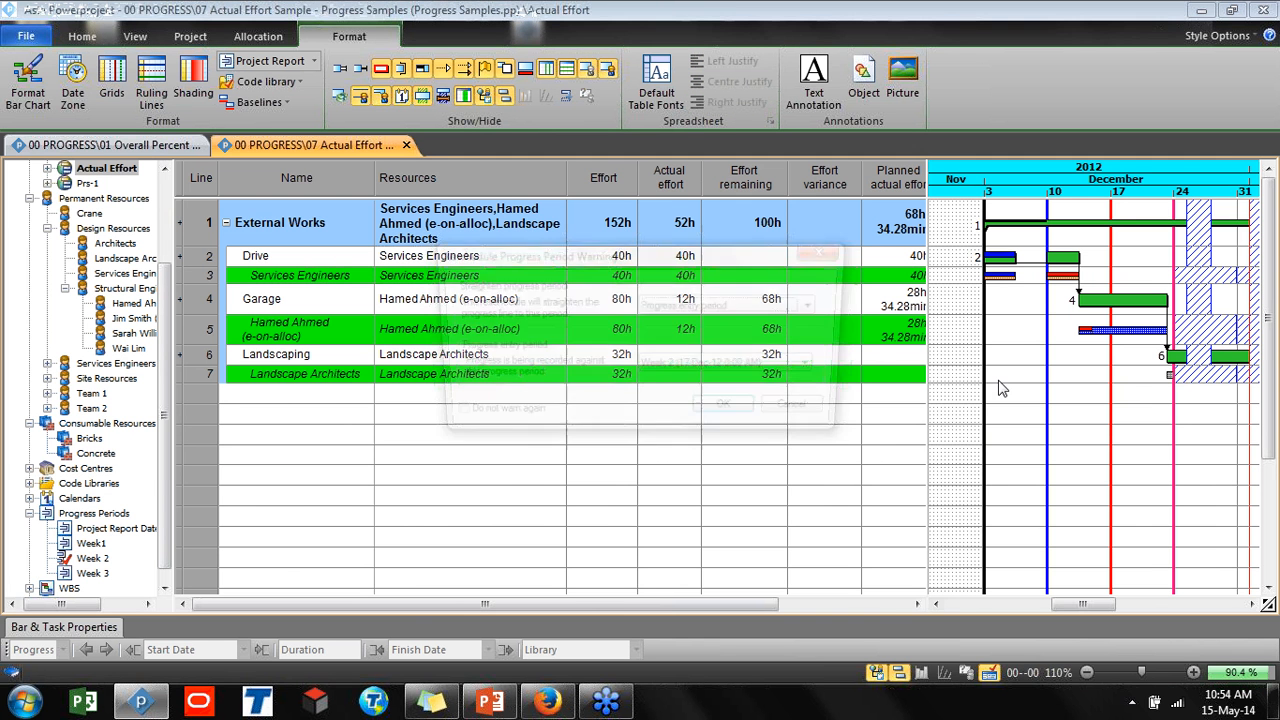
left_click(728, 410)
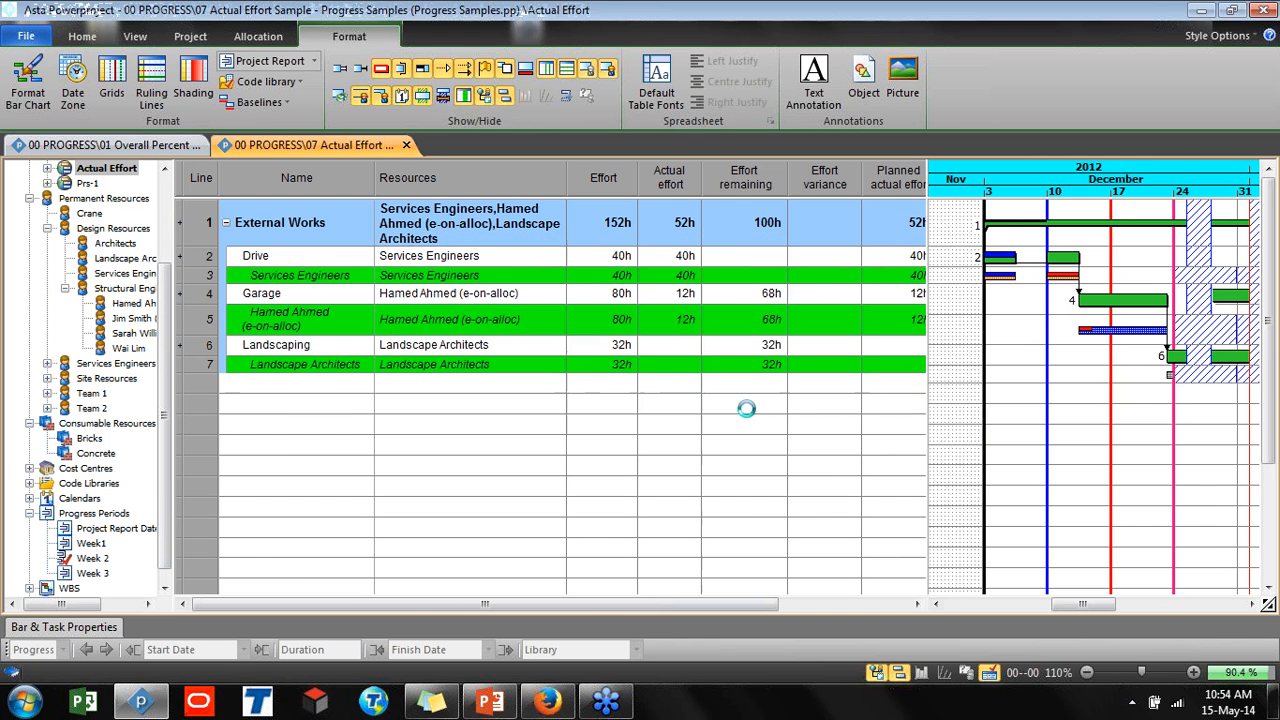
Run the ProgressExpert2_Launcher macro from the list of available project macros
left_click(880, 672)
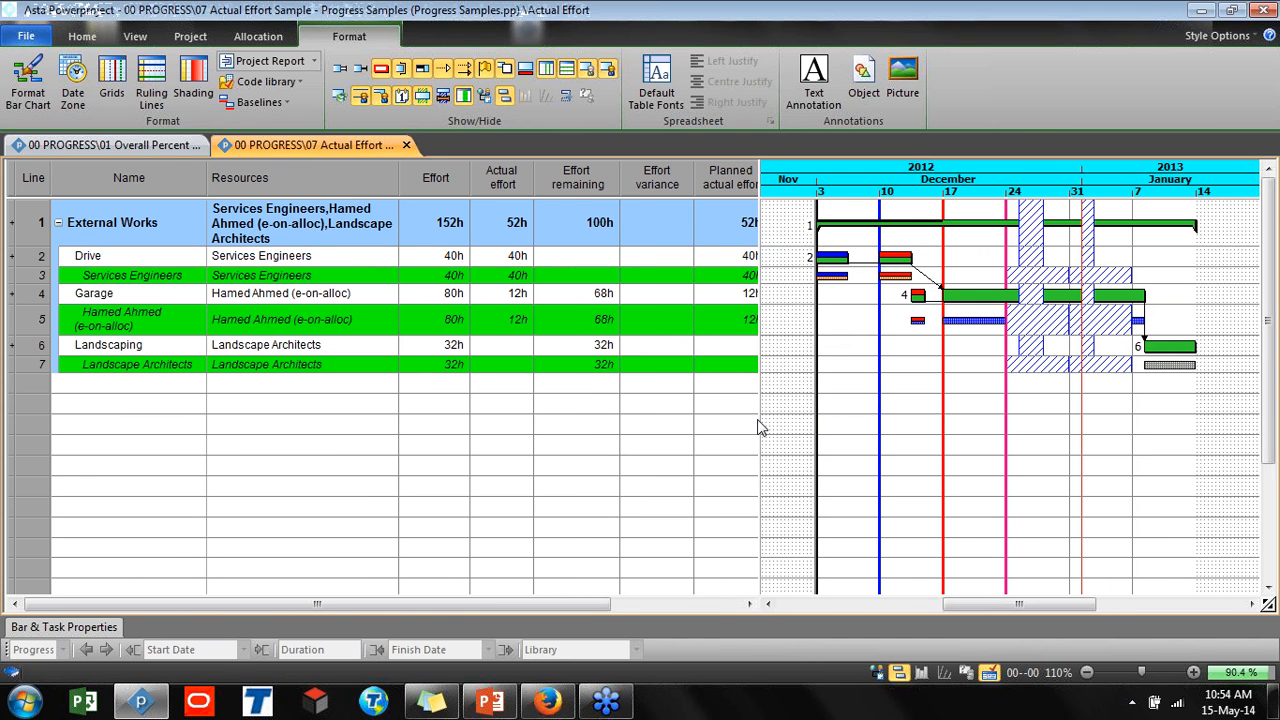
left_click_drag(760, 417, 691, 446)
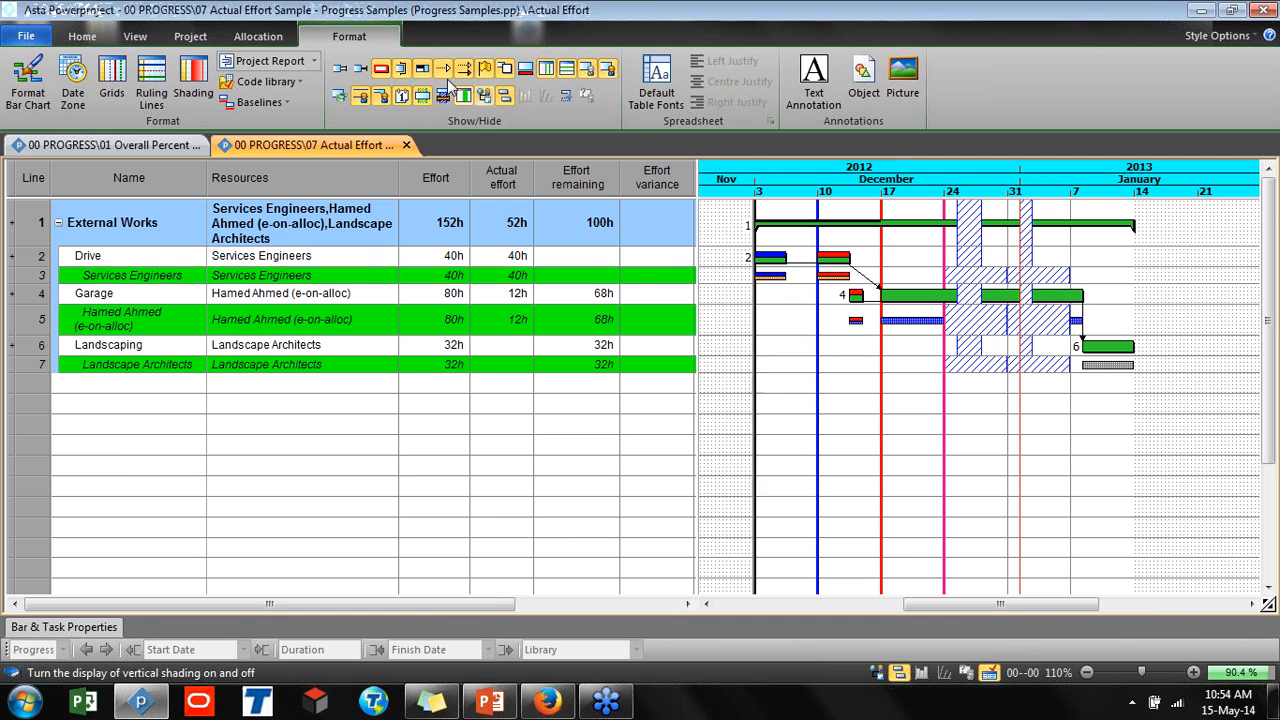
left_click(82, 36)
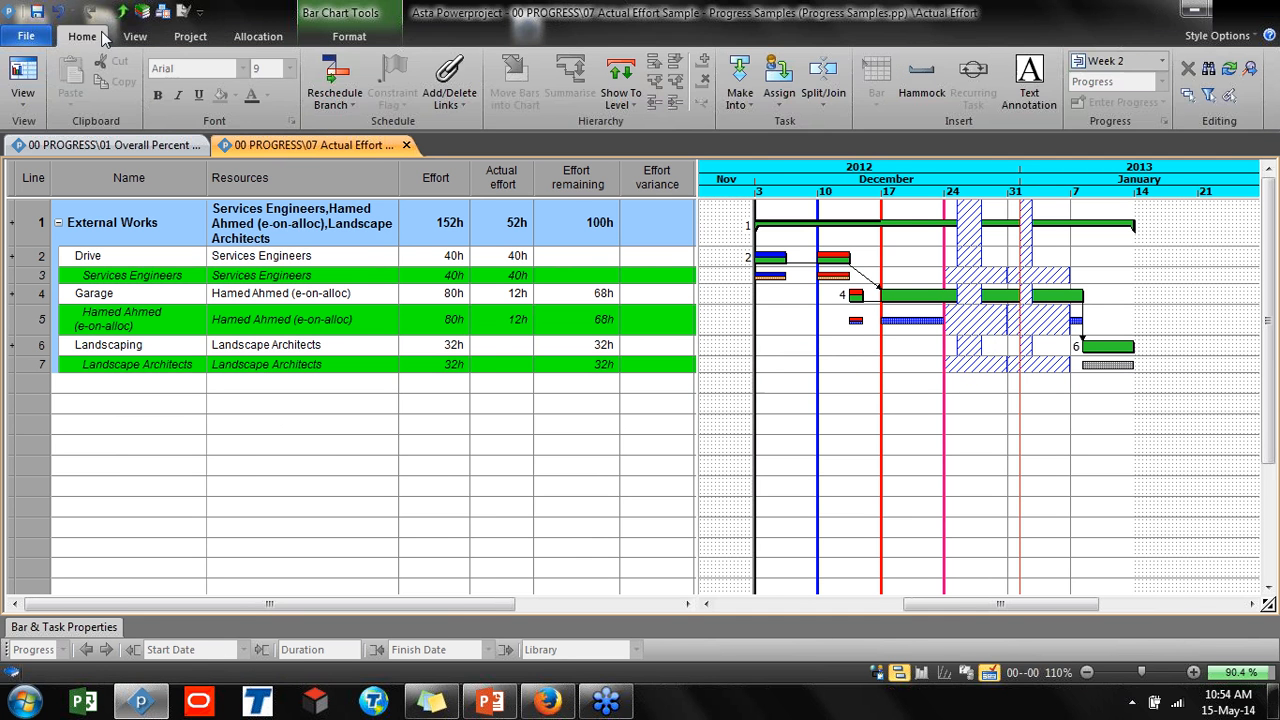
left_click(118, 37)
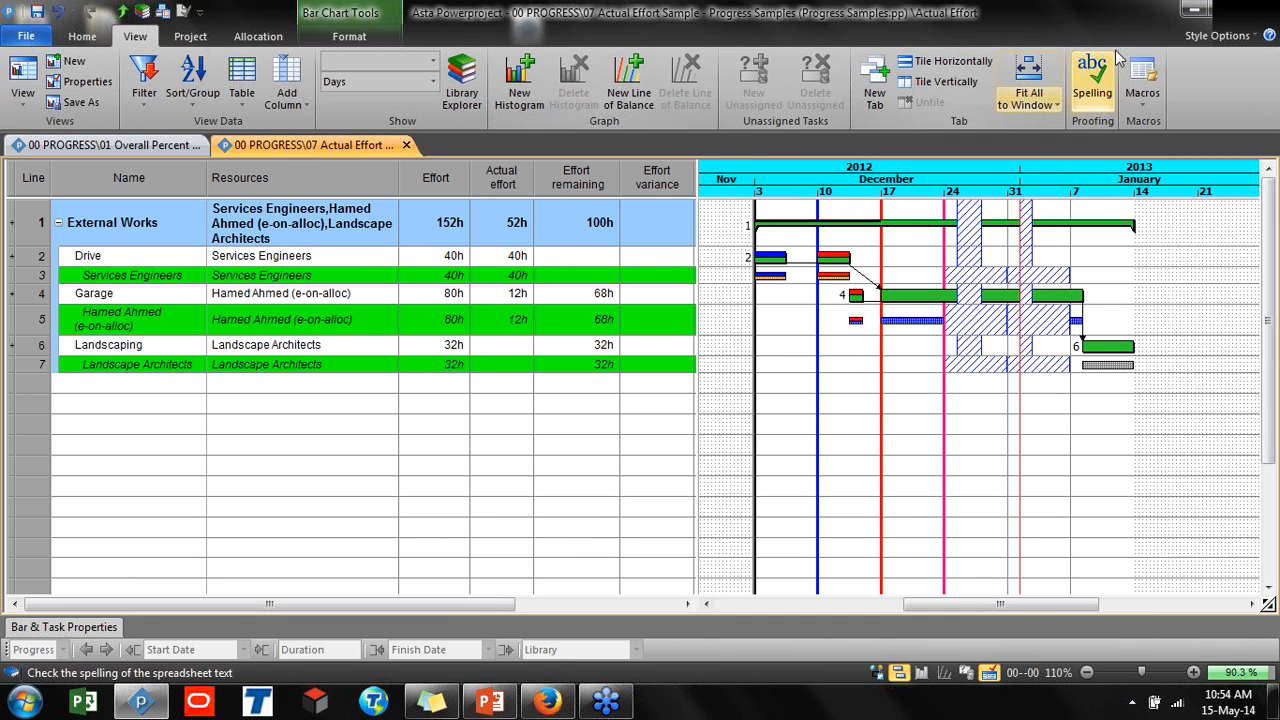
left_click(1143, 75)
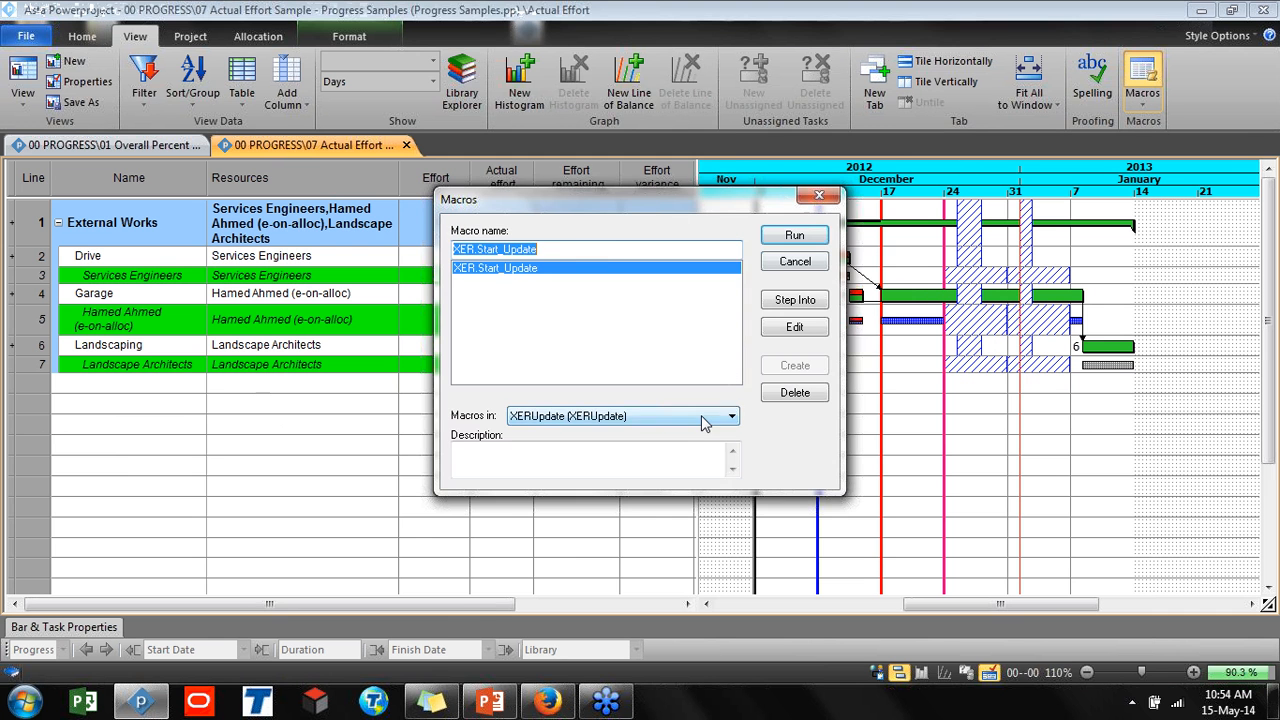
left_click(703, 418)
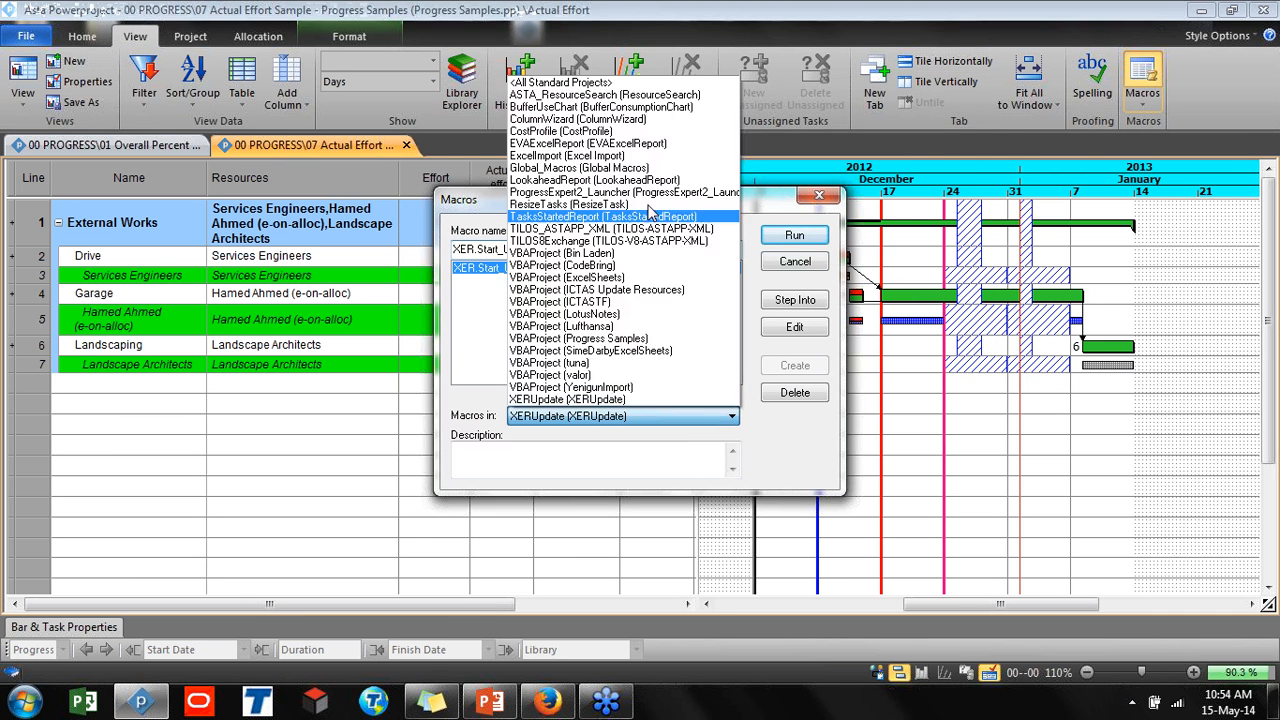
left_click(620, 192)
left_click(776, 240)
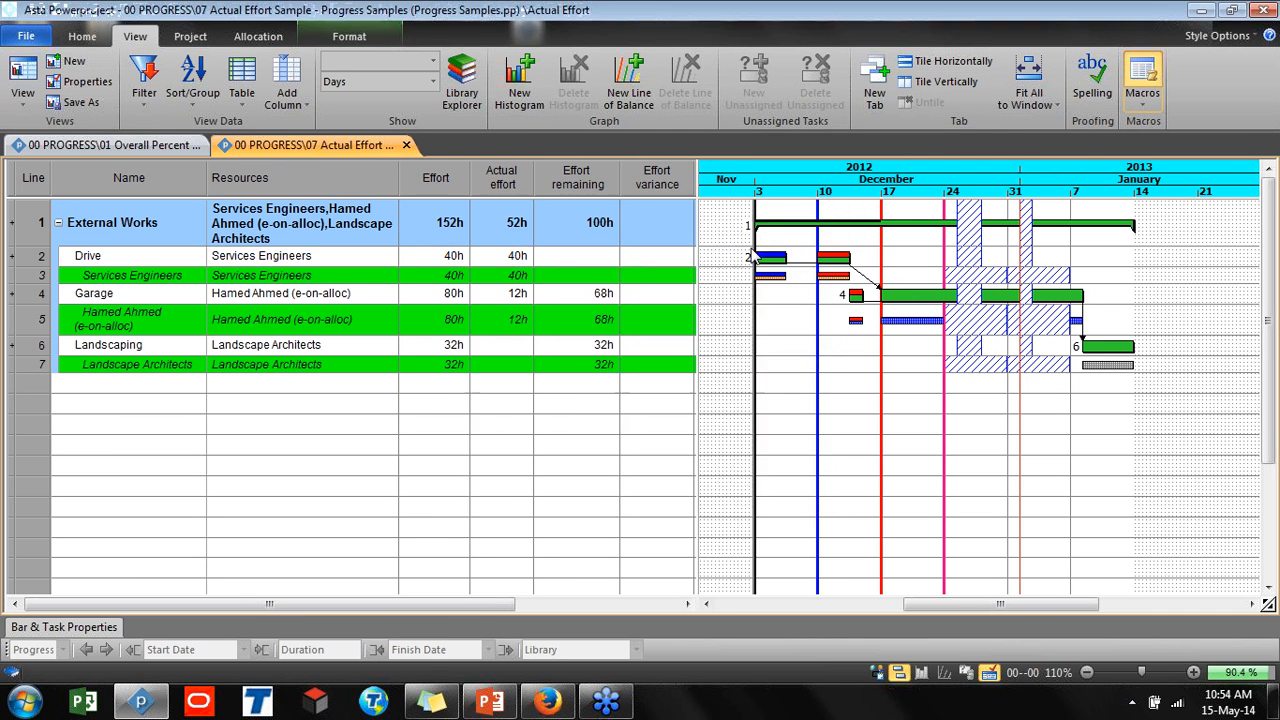
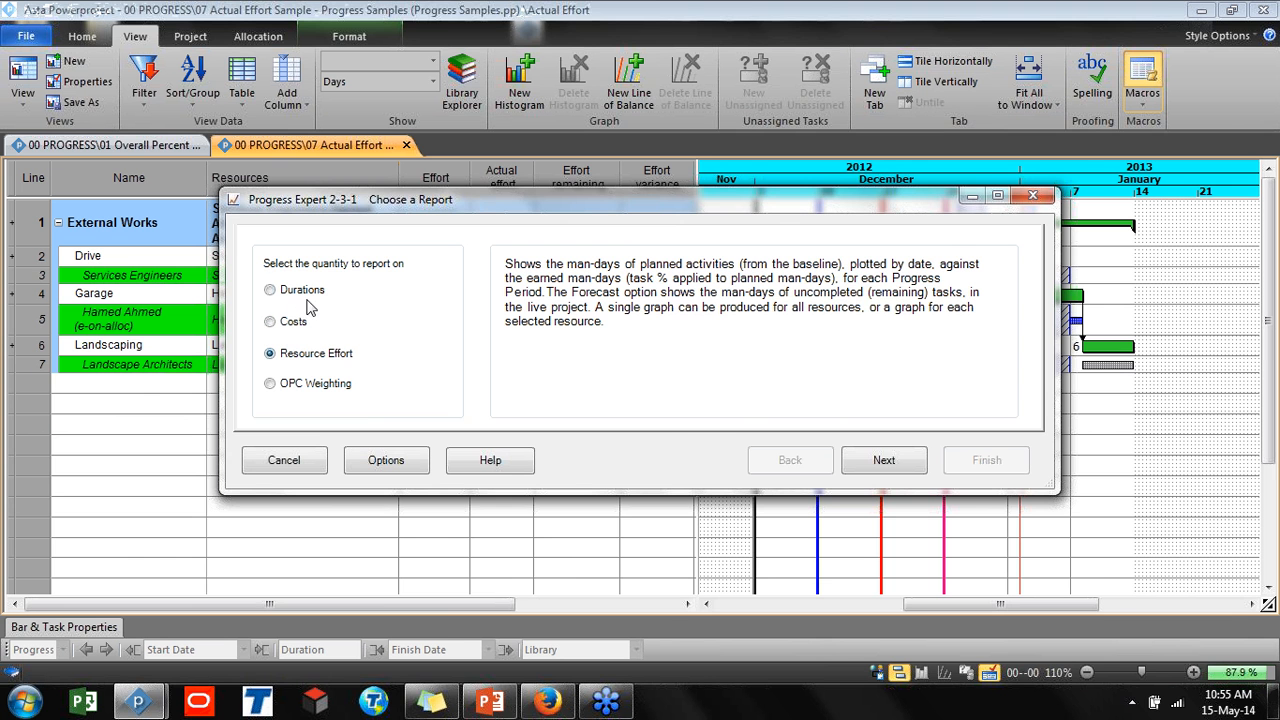
Report on resource effort without code library grouping, selecting all permanent resources for individual graphs
left_click(884, 460)
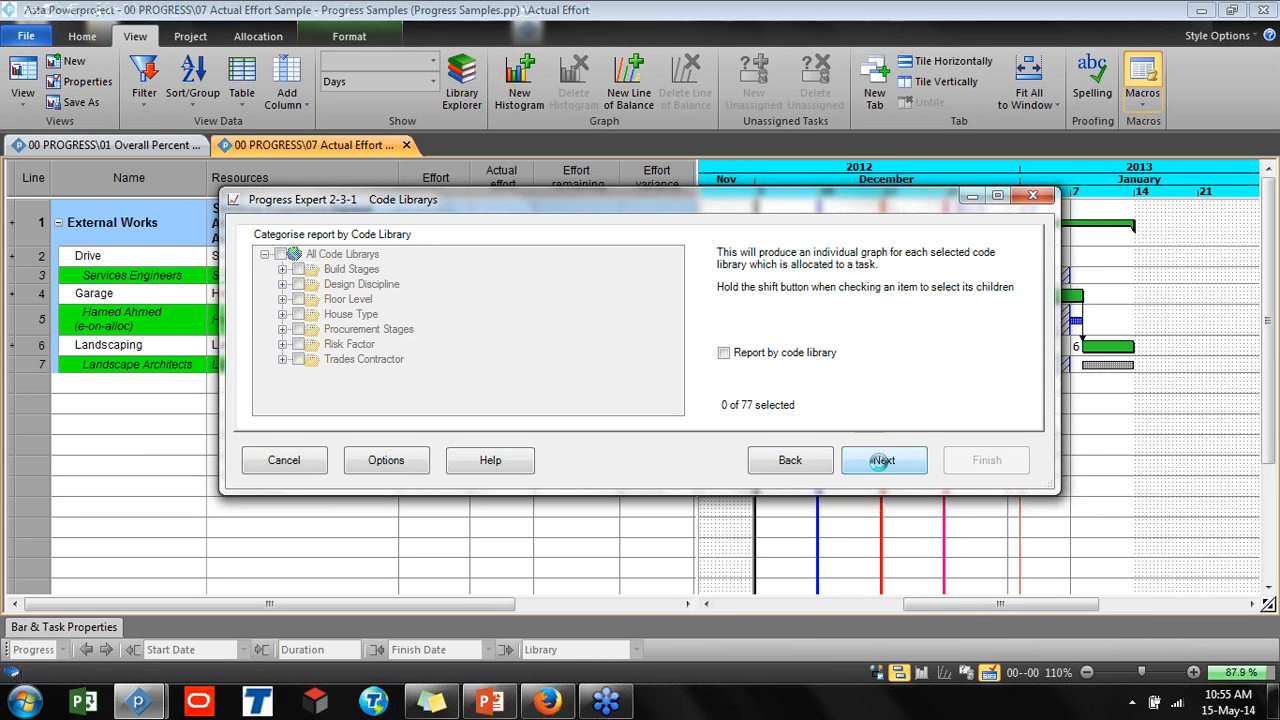
left_click(884, 460)
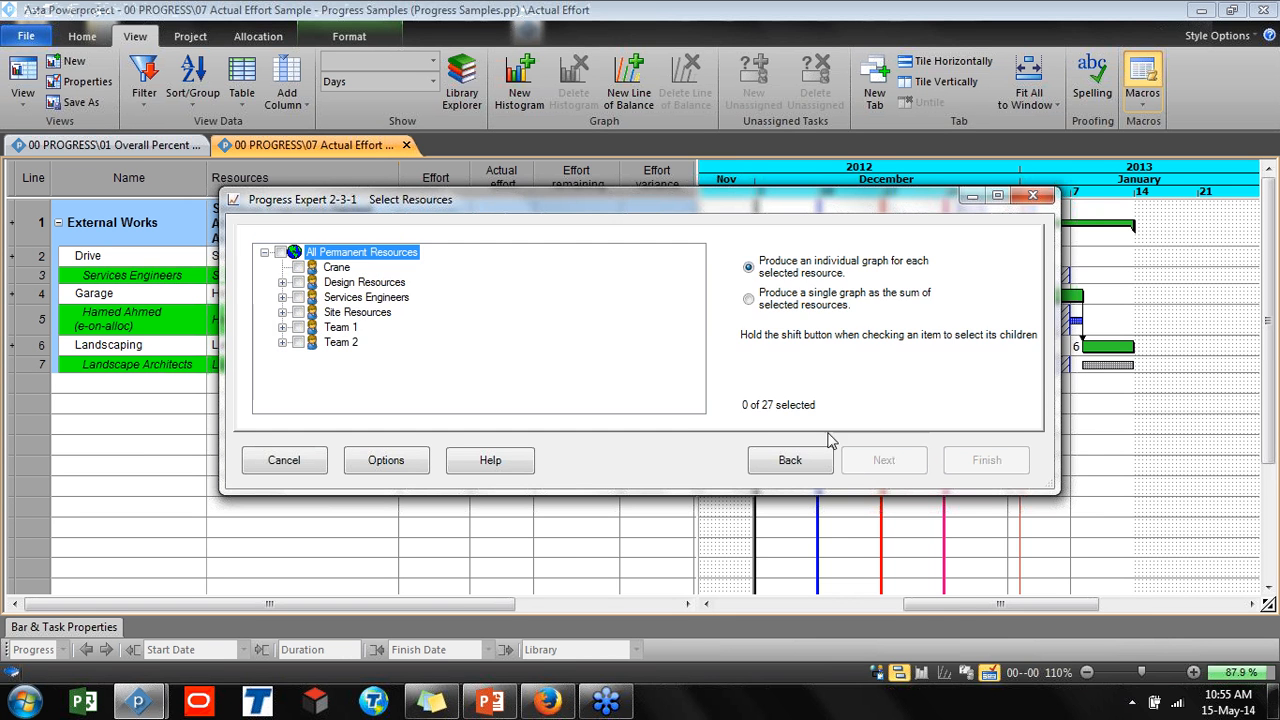
left_click(281, 253, "shift")
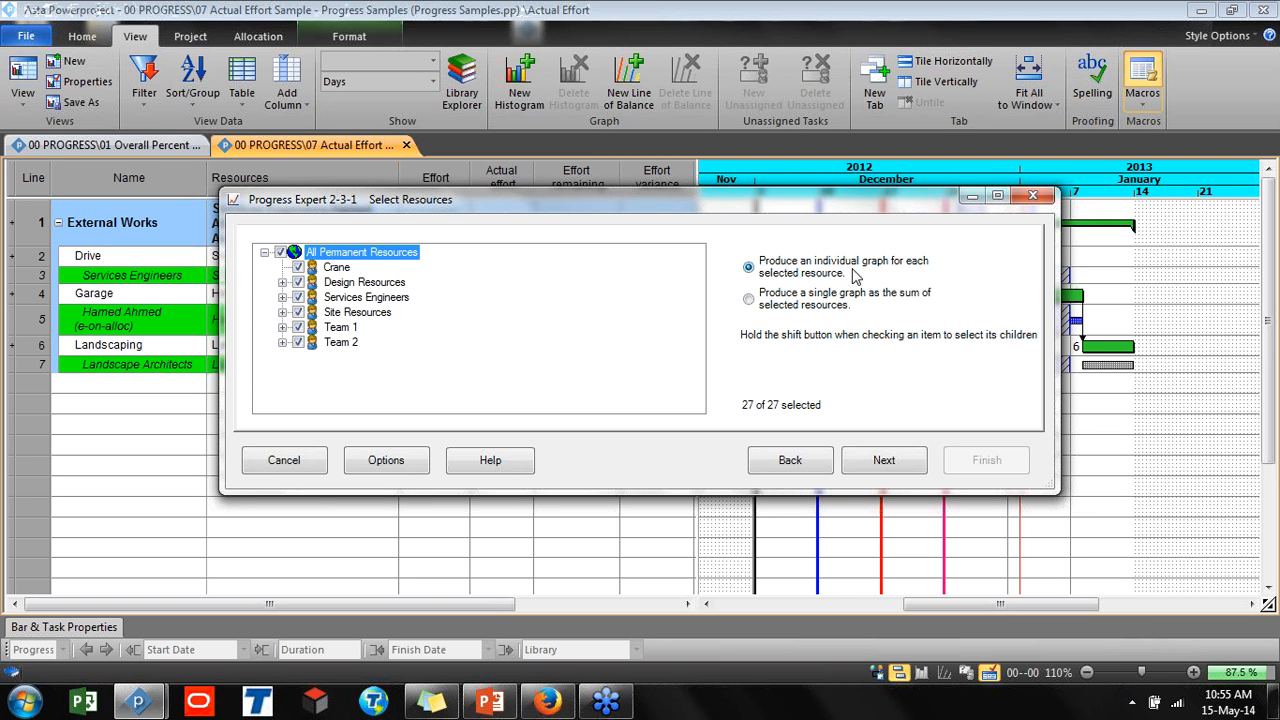
left_click(884, 464)
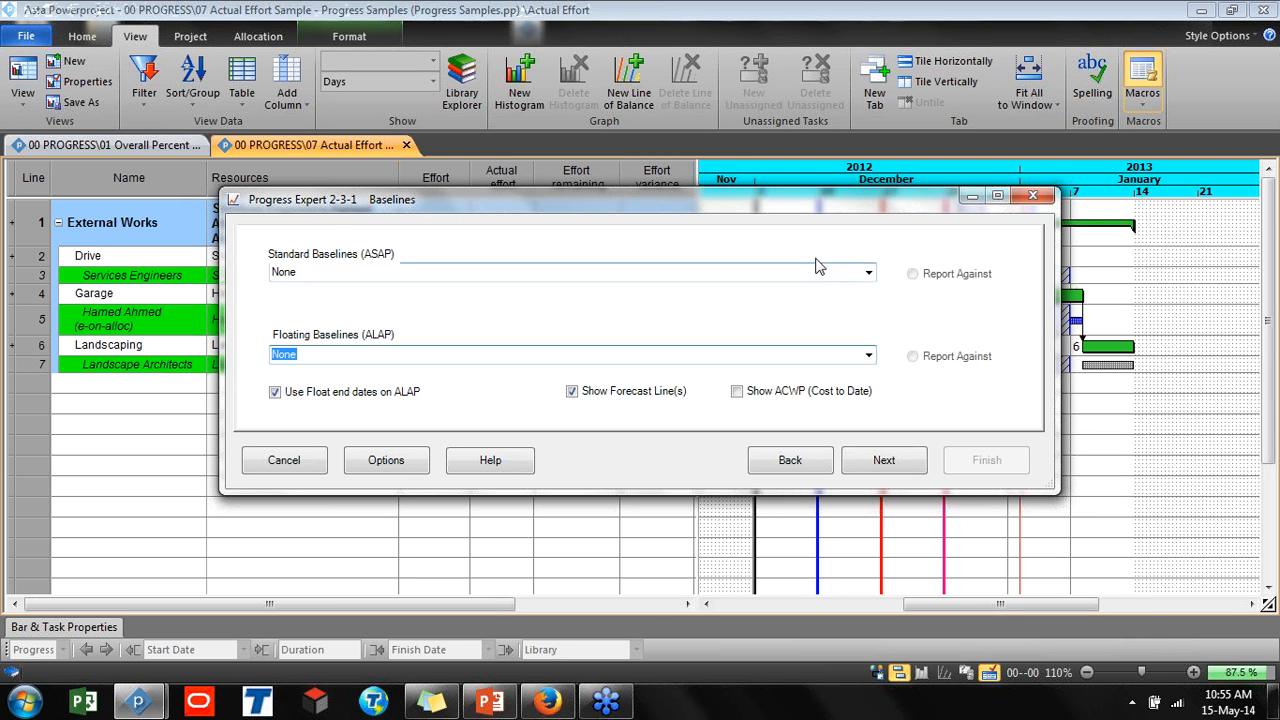
Choose baseline B1 as the standard (ASAP) baseline to report against
left_click(867, 273)
left_click(846, 300)
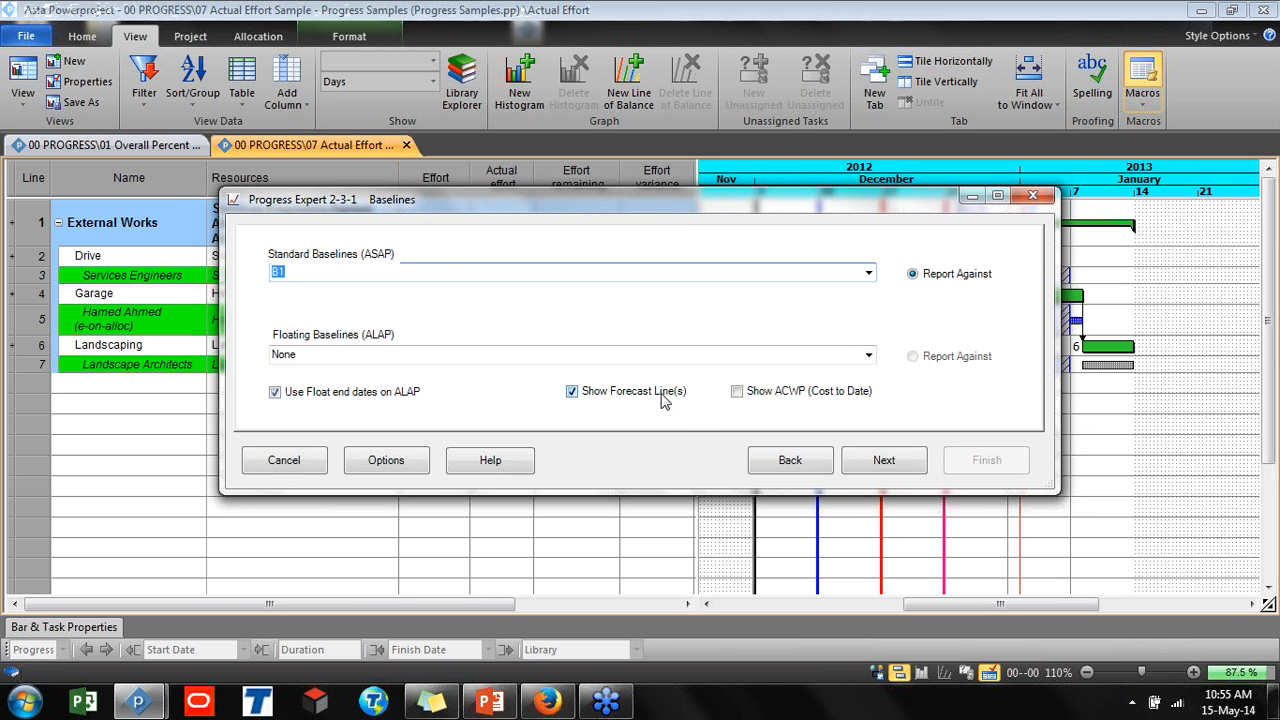
left_click(858, 460)
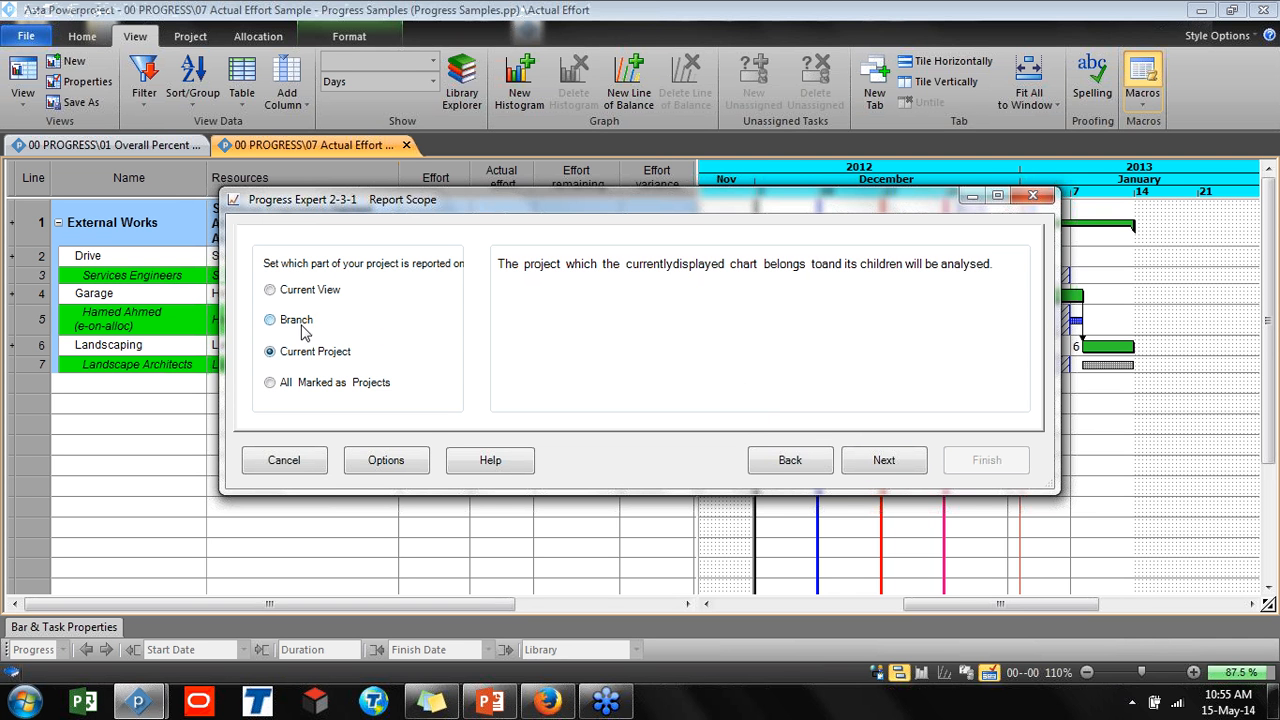
Set the report scope to Branch, run the report and acknowledge its completion
left_click(295, 325)
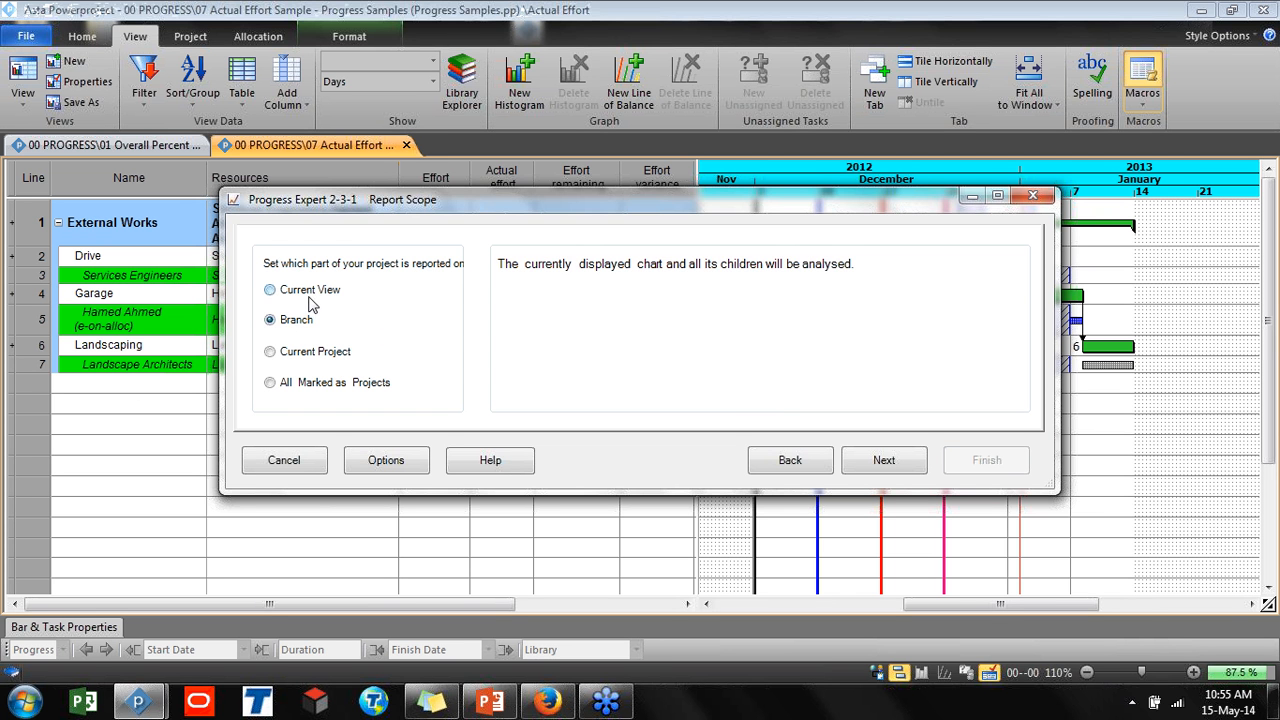
left_click(321, 298)
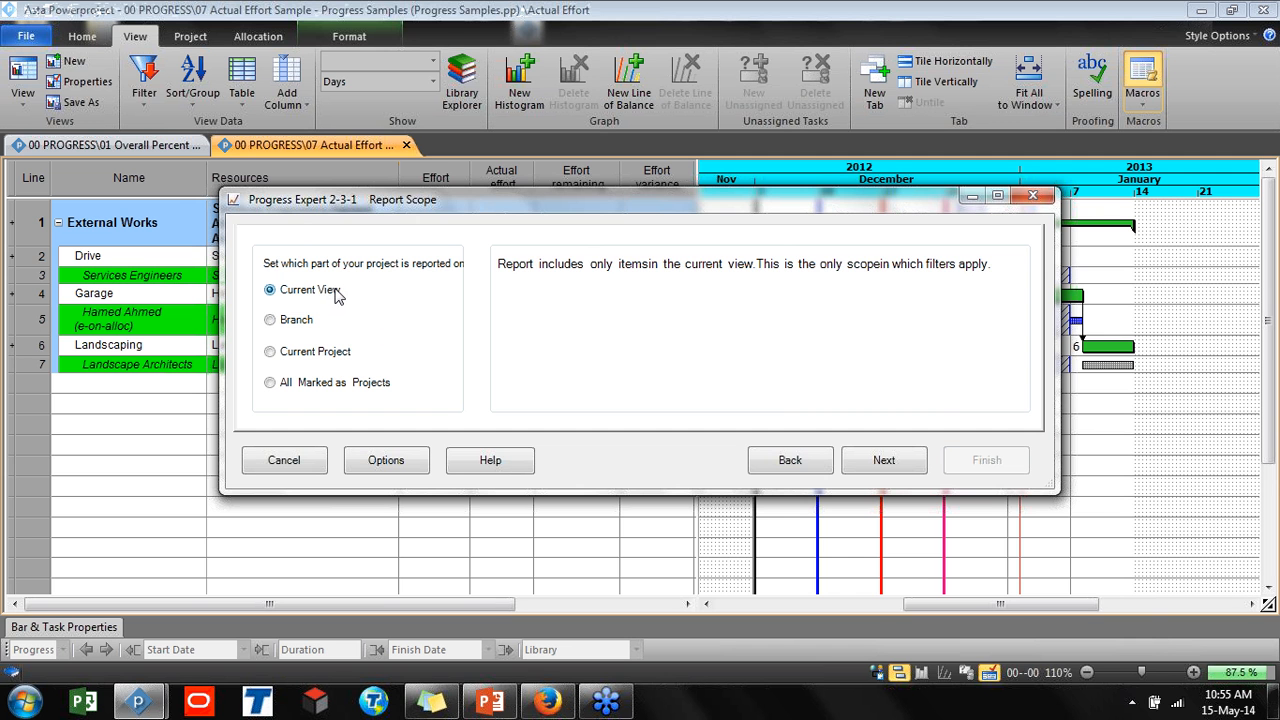
left_click(298, 320)
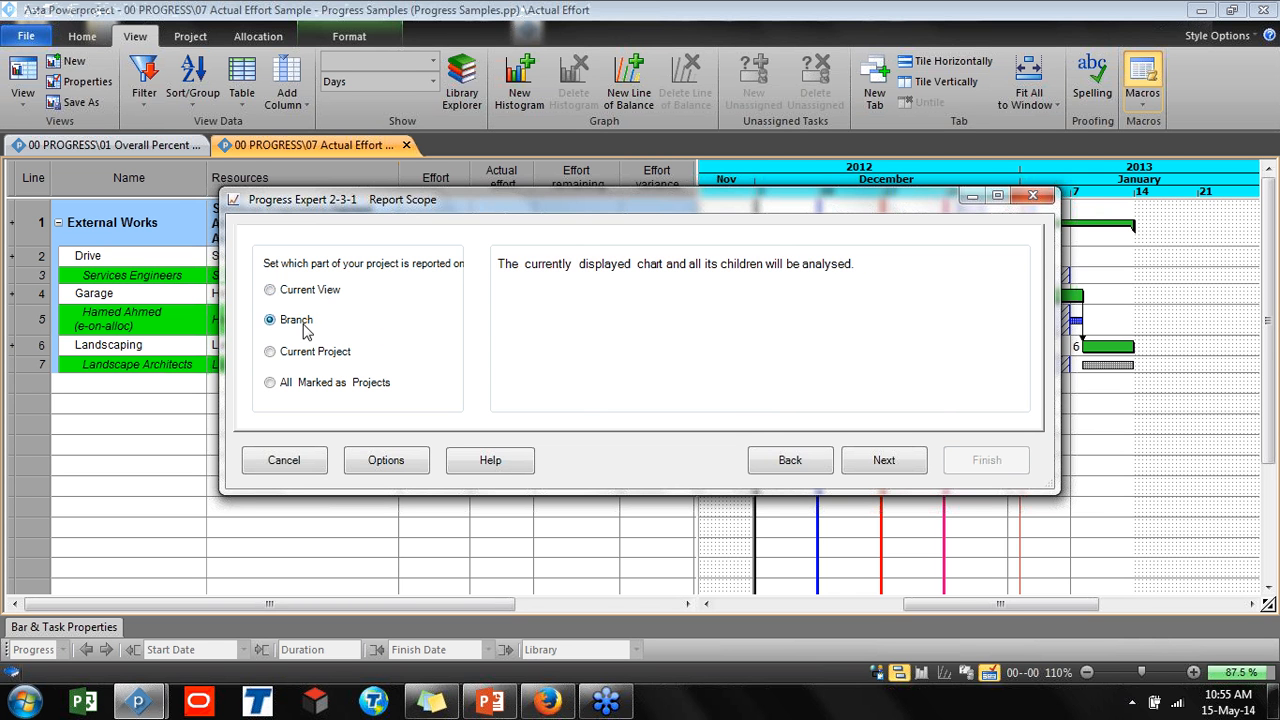
left_click(884, 460)
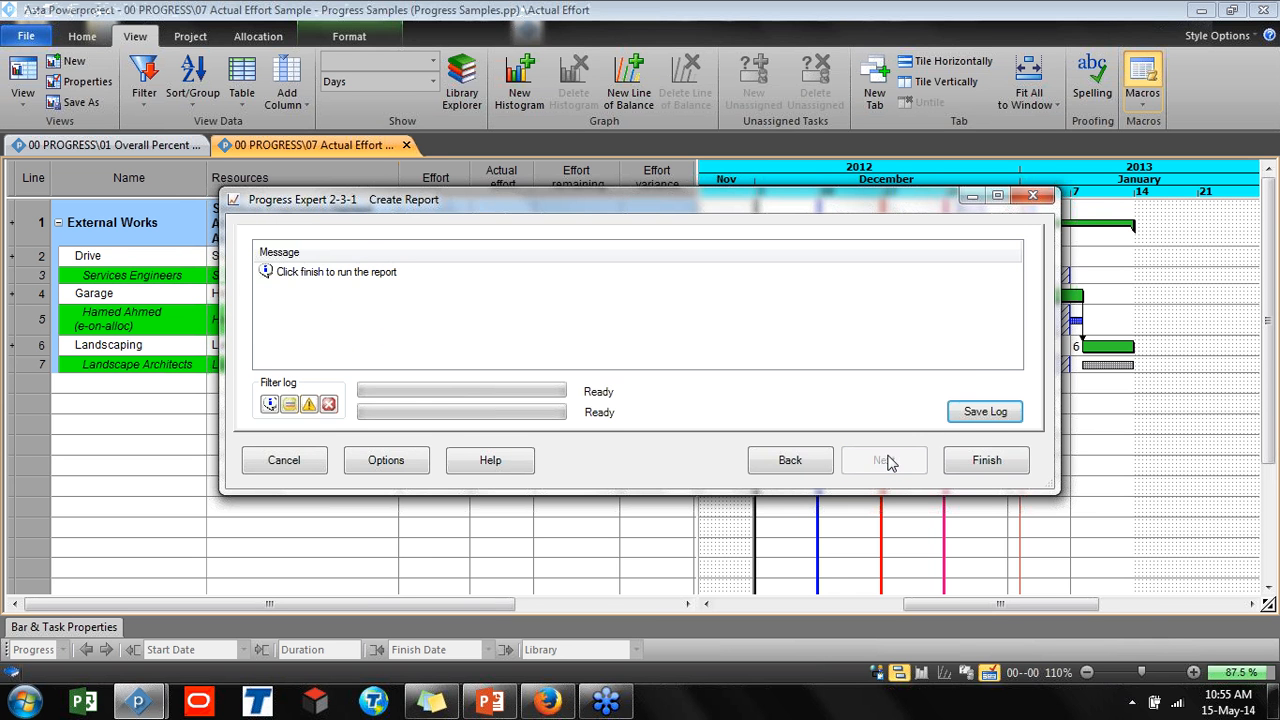
left_click(948, 466)
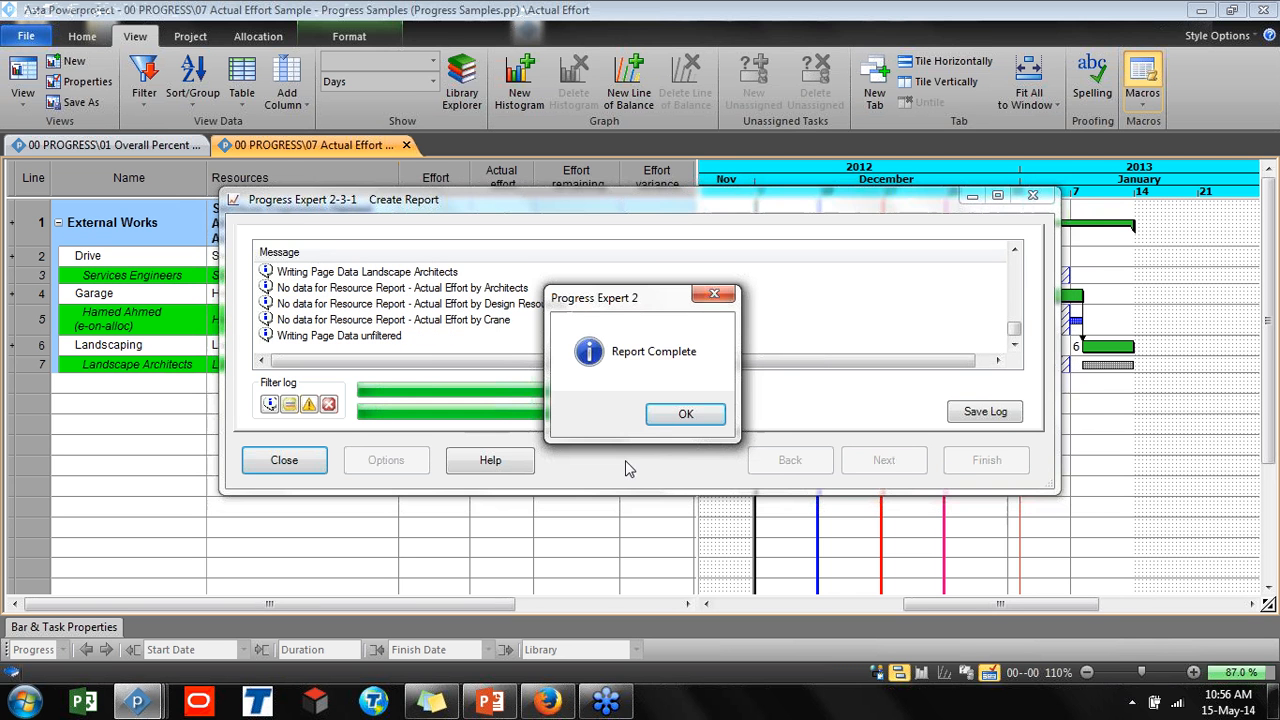
left_click(663, 422)
left_click(922, 364)
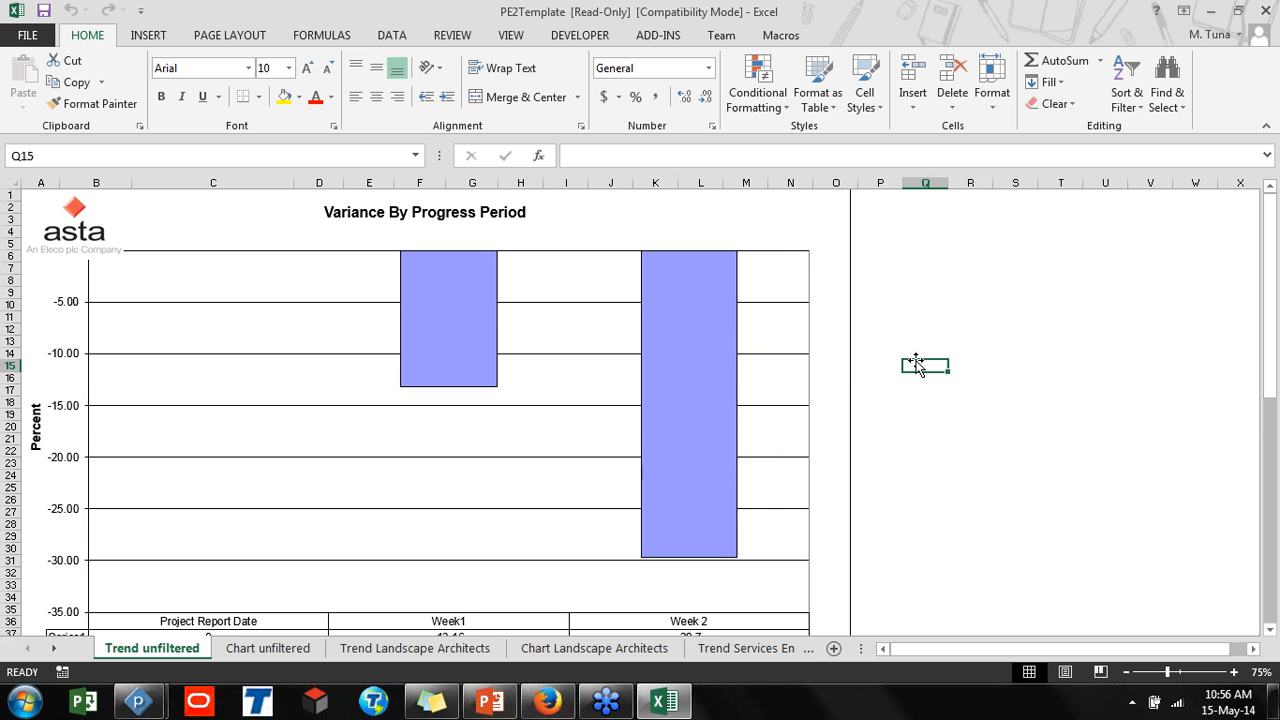
Examine the Trend unfiltered variance chart and its planned, earned and PI data table
scroll(916, 364, "down", 1)
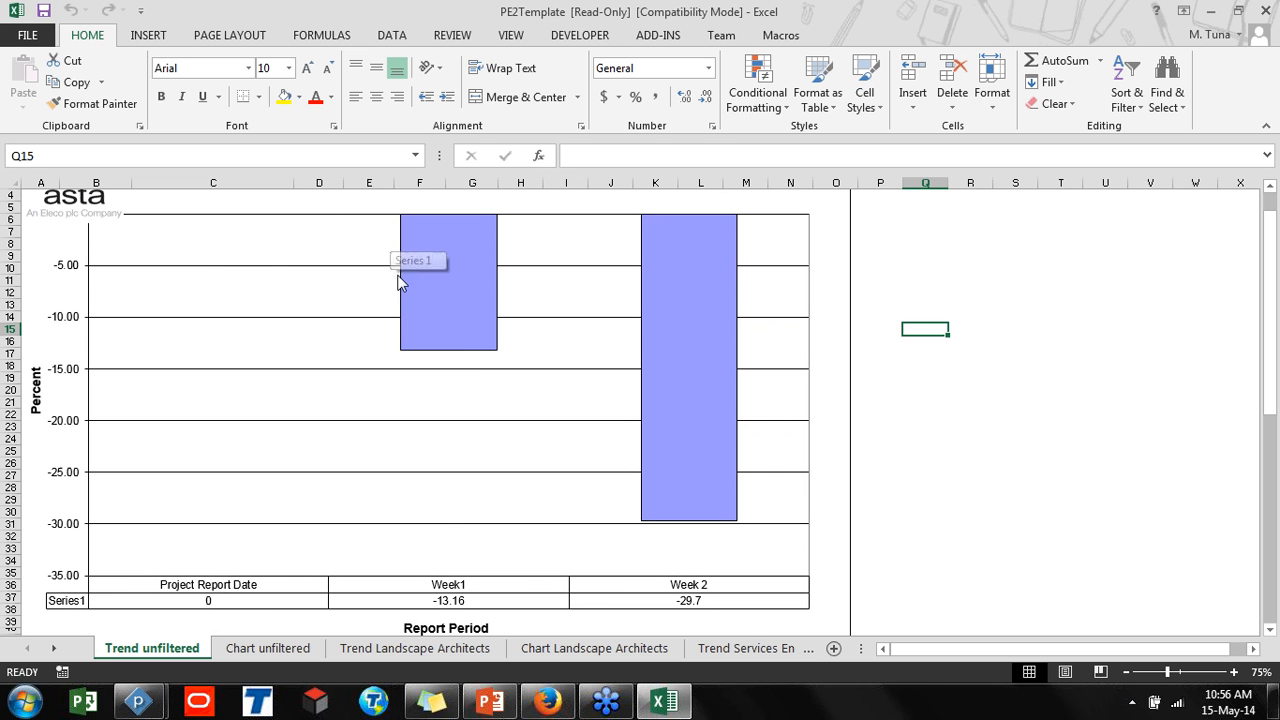
scroll(449, 534, "up", 1)
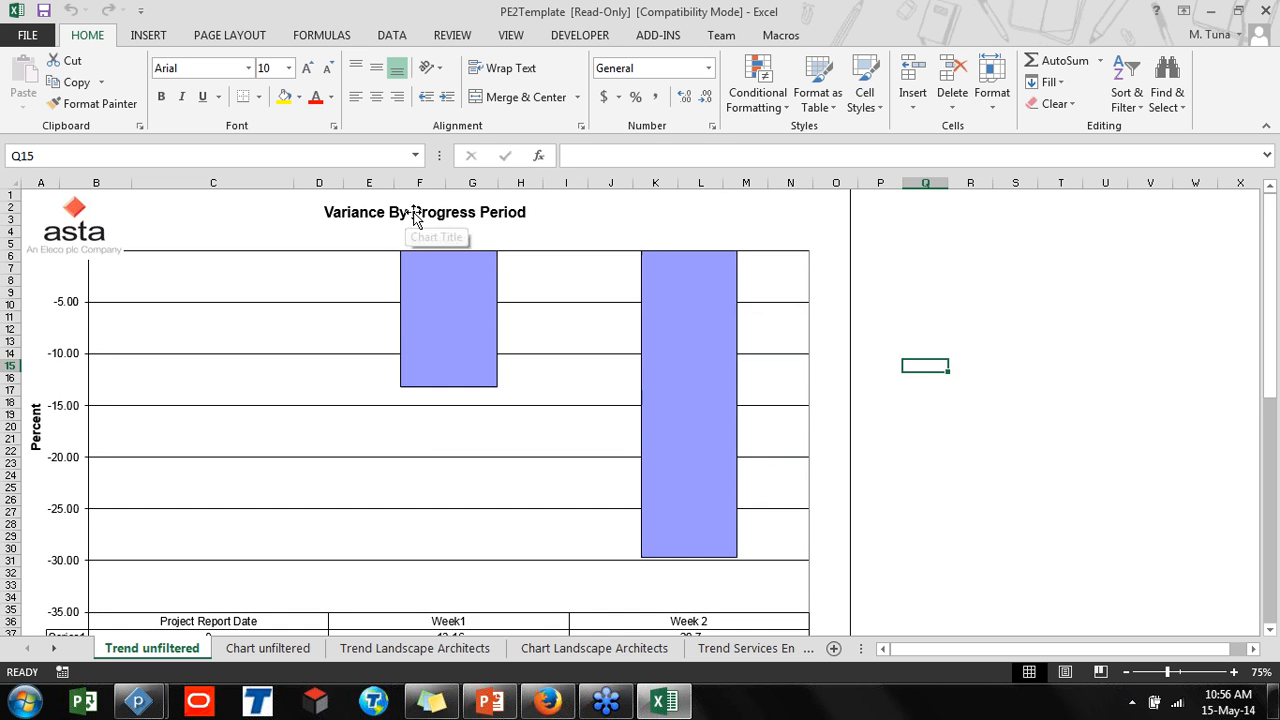
scroll(434, 400, "down", 1)
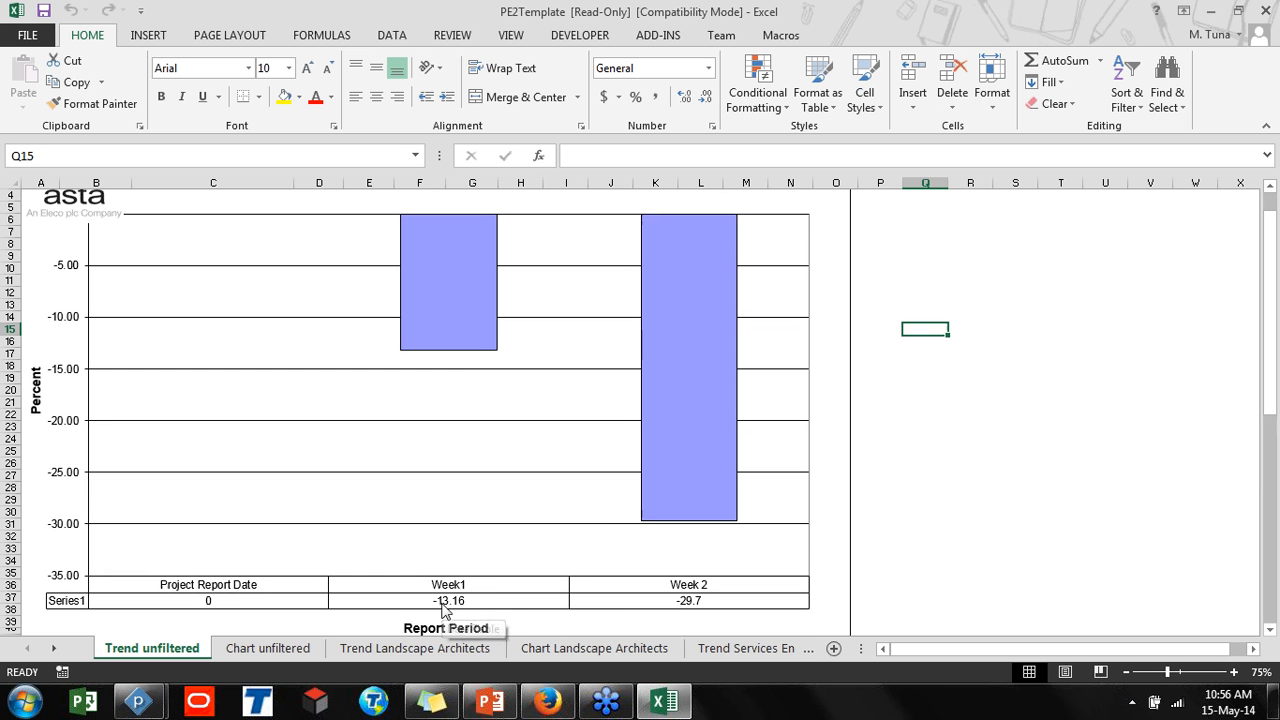
key("ctrl")
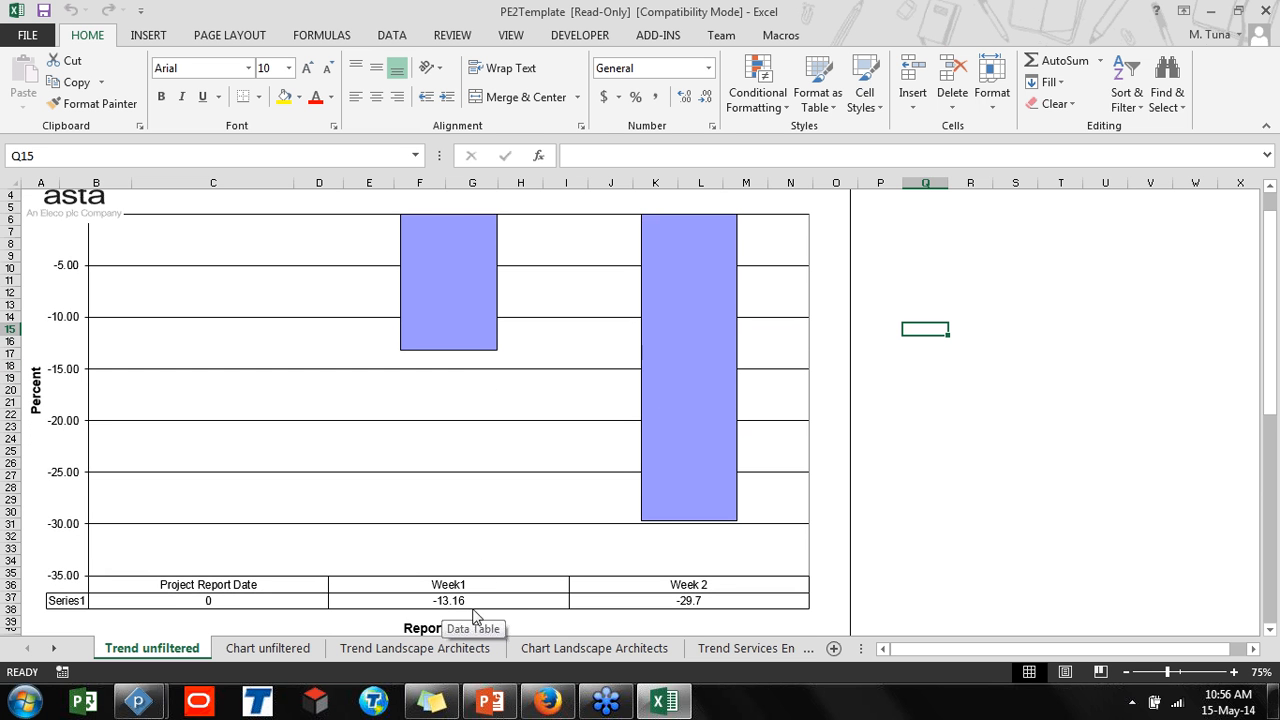
key("ctrl")
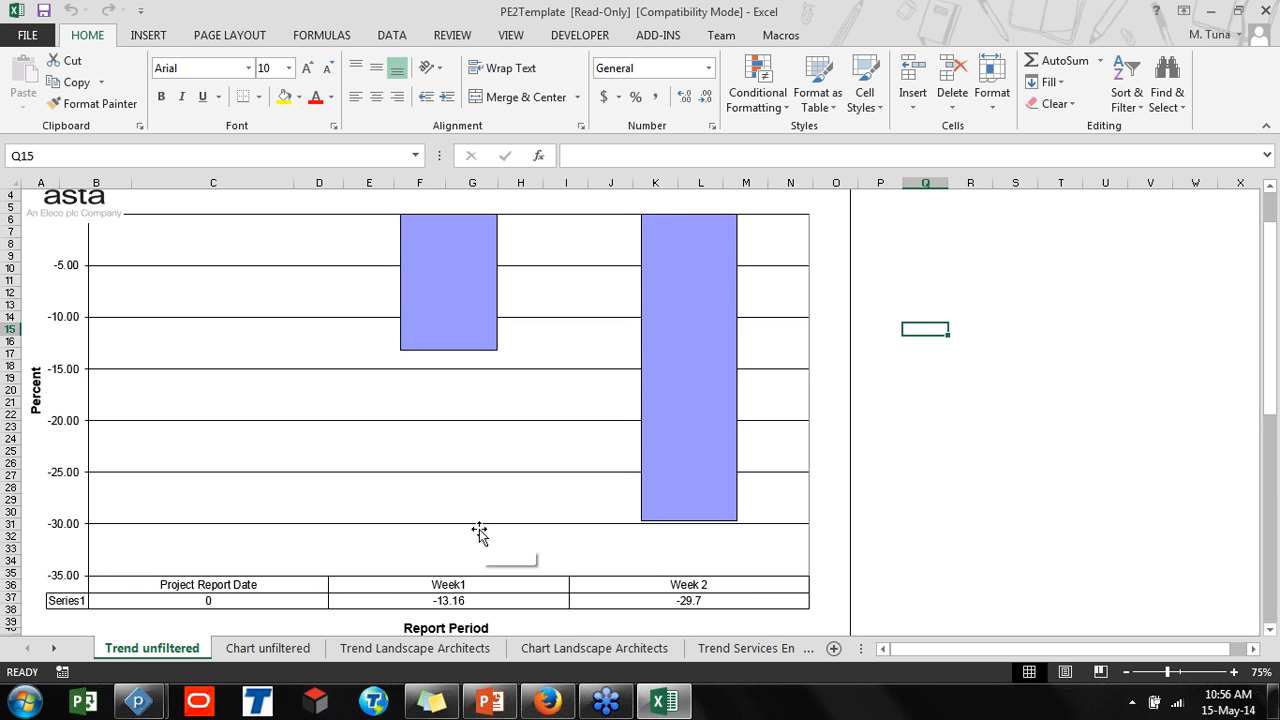
scroll(479, 534, "down", 4)
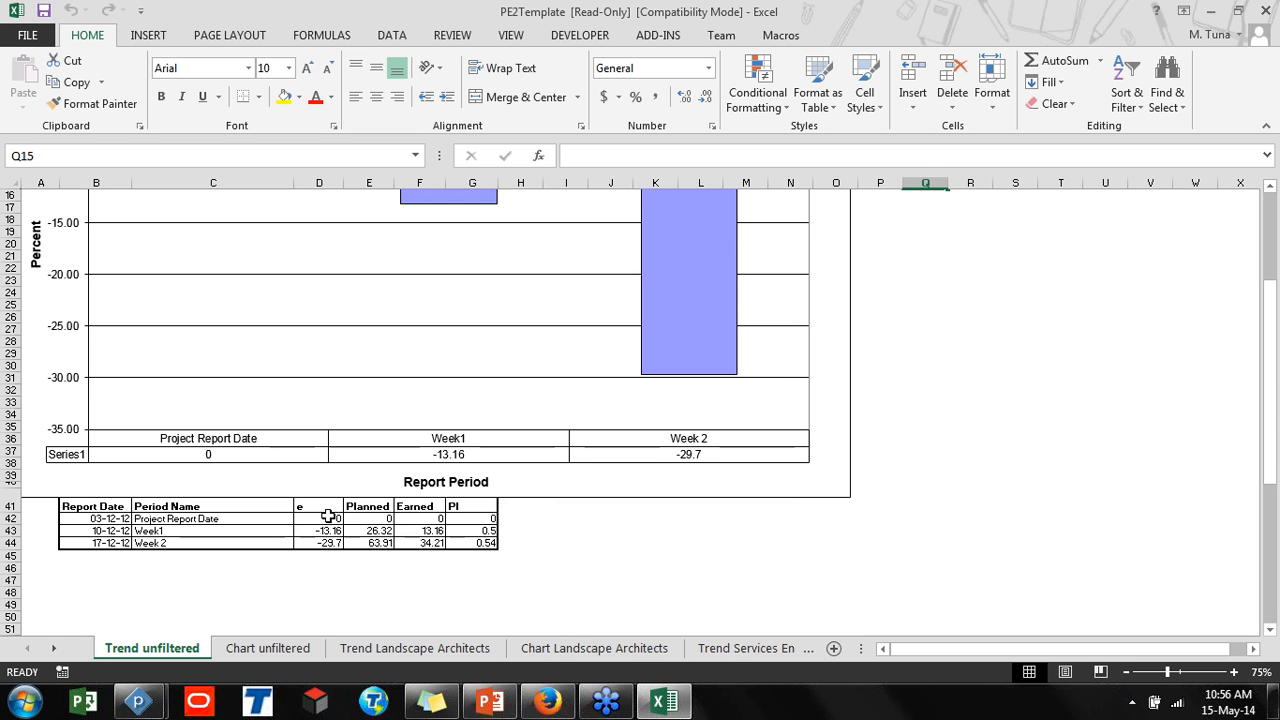
left_click(358, 530)
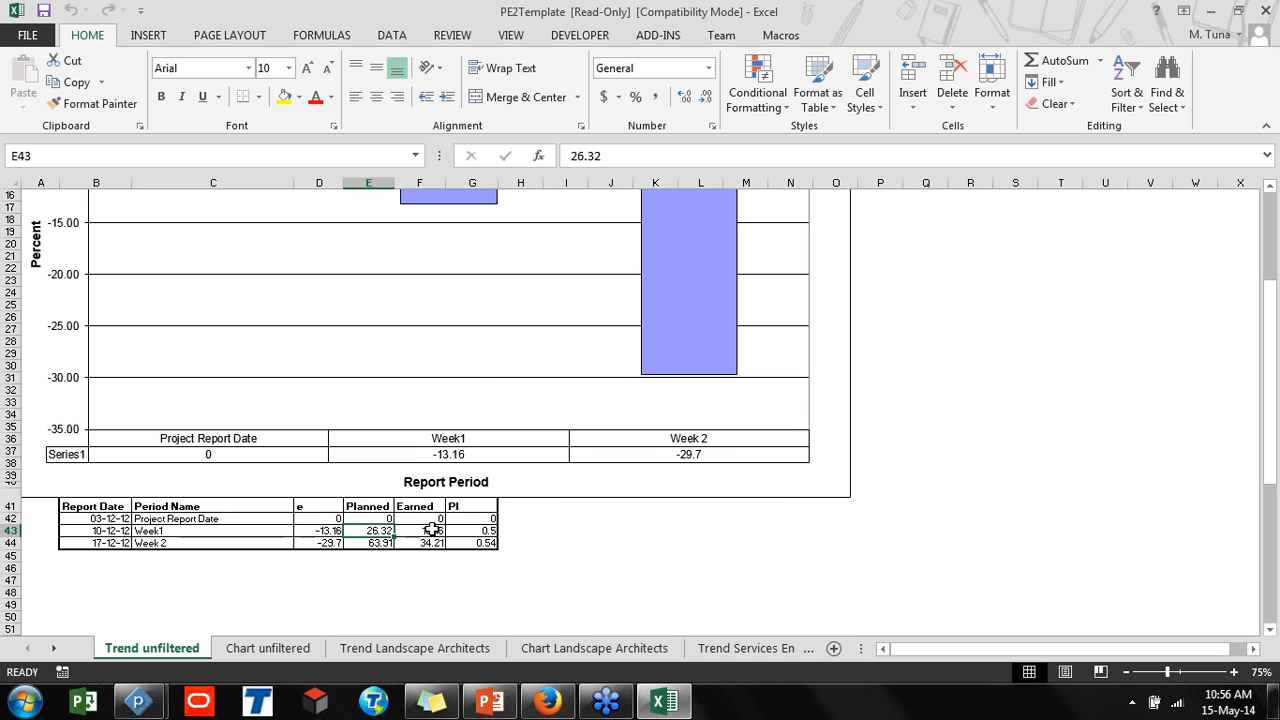
left_click(432, 530)
left_click(386, 536)
left_click(412, 530)
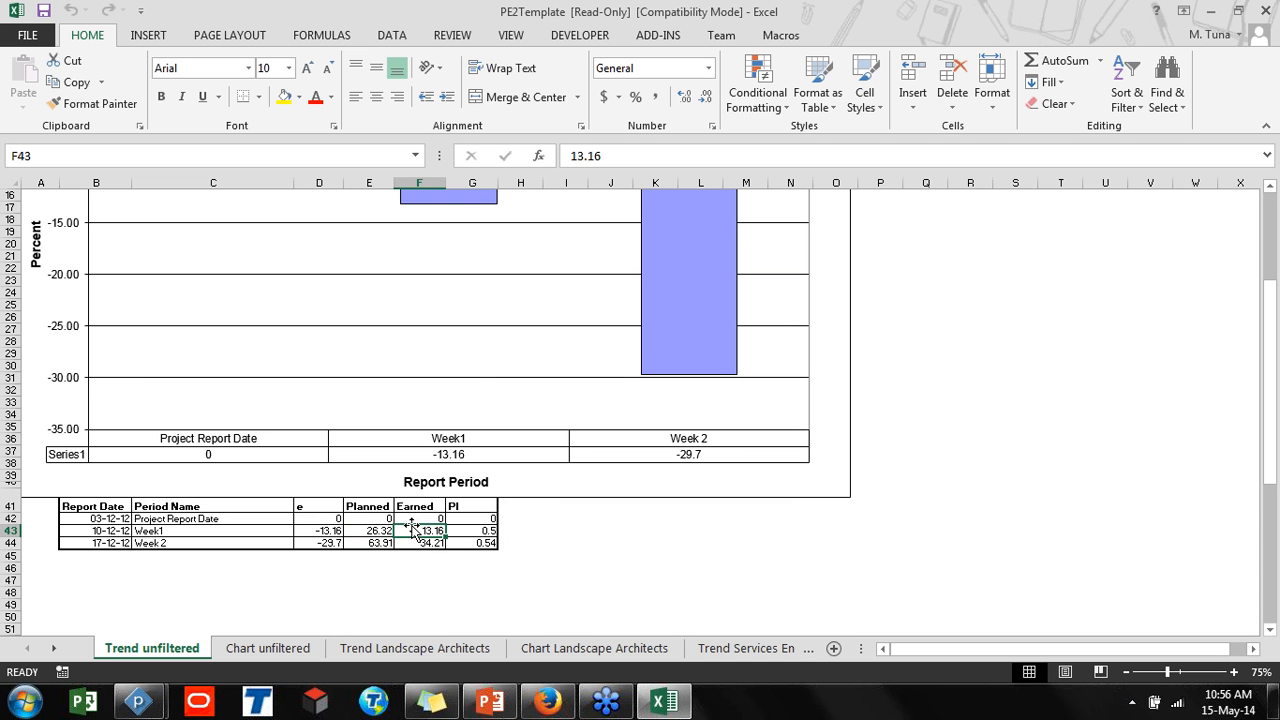
left_click(470, 524)
left_click(471, 530)
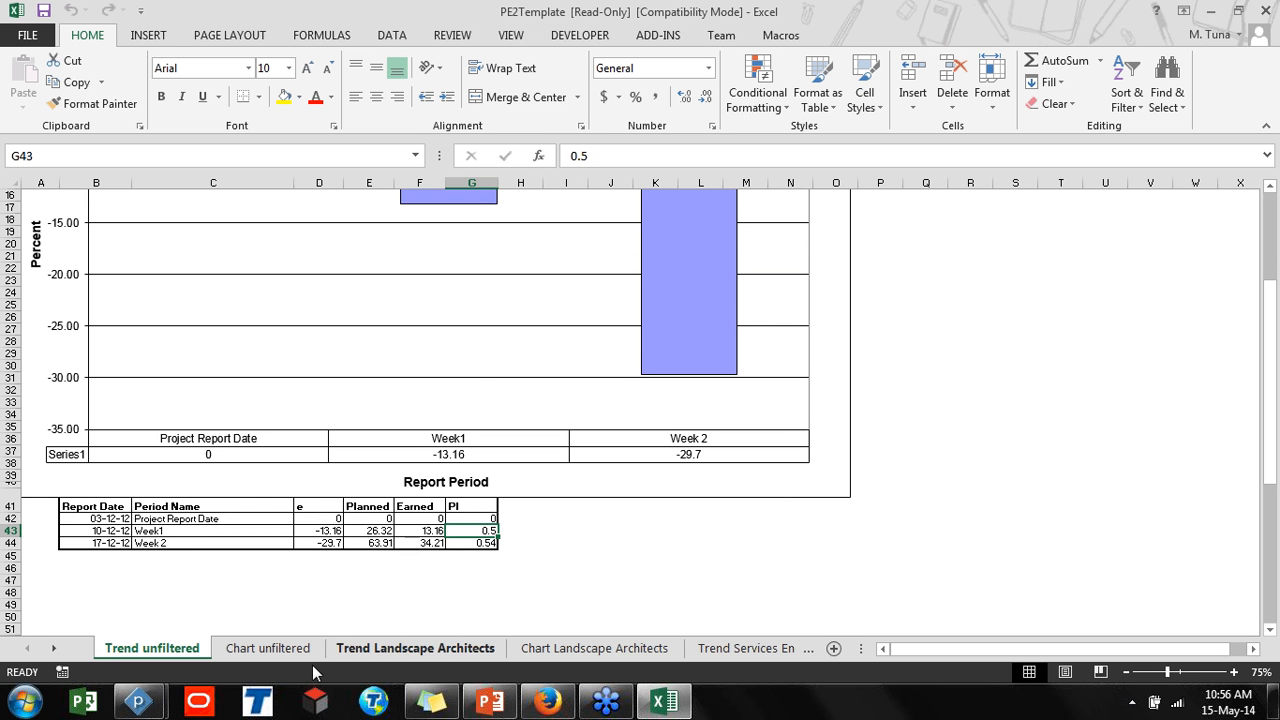
Review the Landscape Architects trend and earned value chart sheets
left_click(372, 652)
scroll(400, 645, "down", 2)
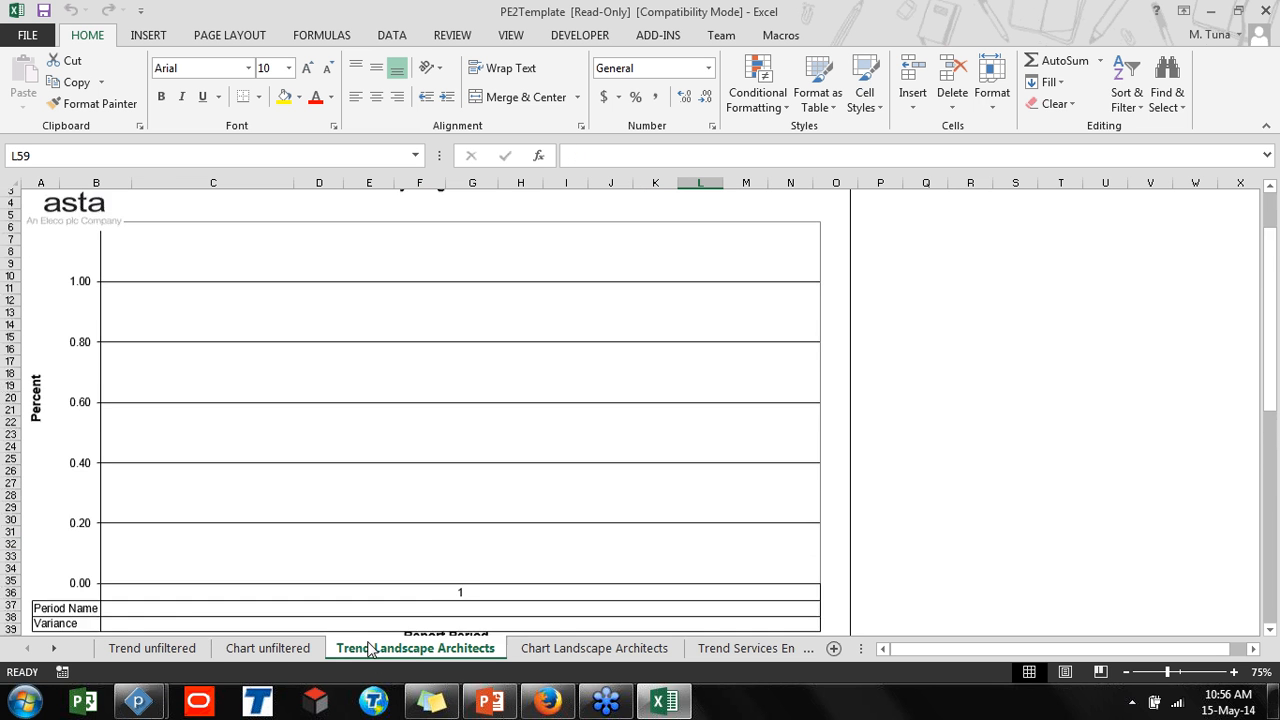
left_click(592, 650)
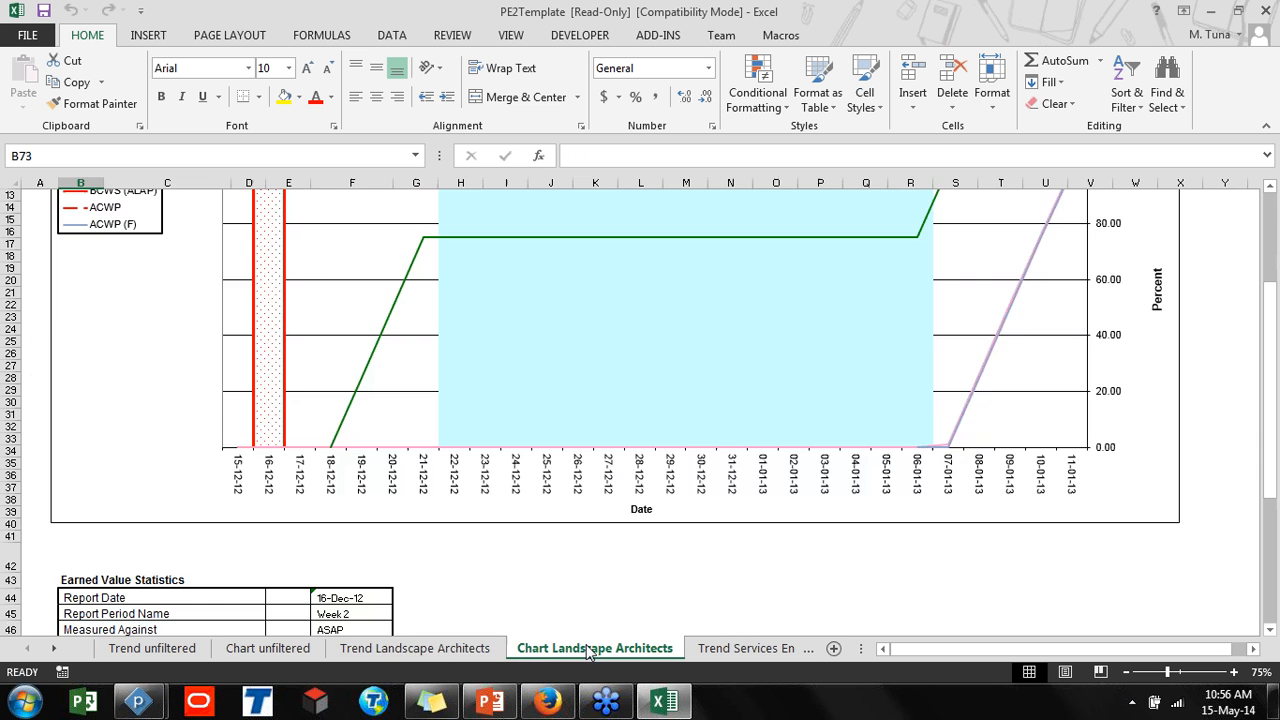
scroll(595, 660, "up", 4)
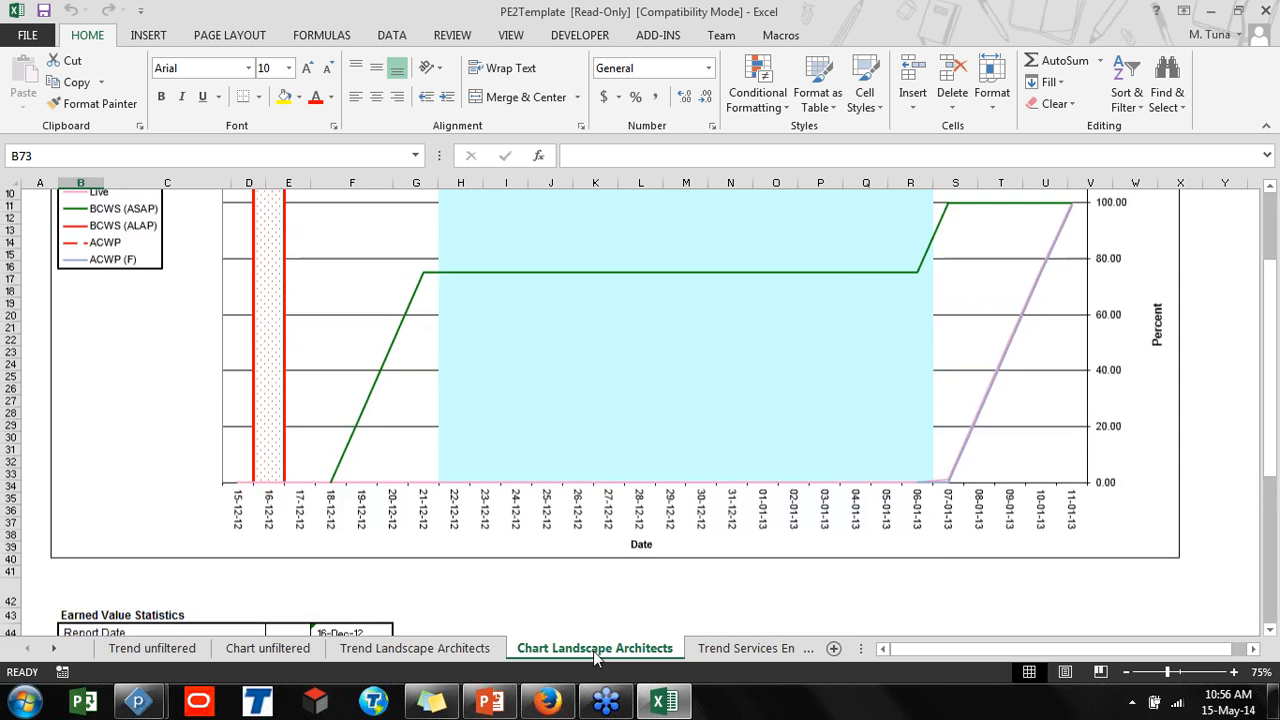
scroll(595, 650, "down", 2)
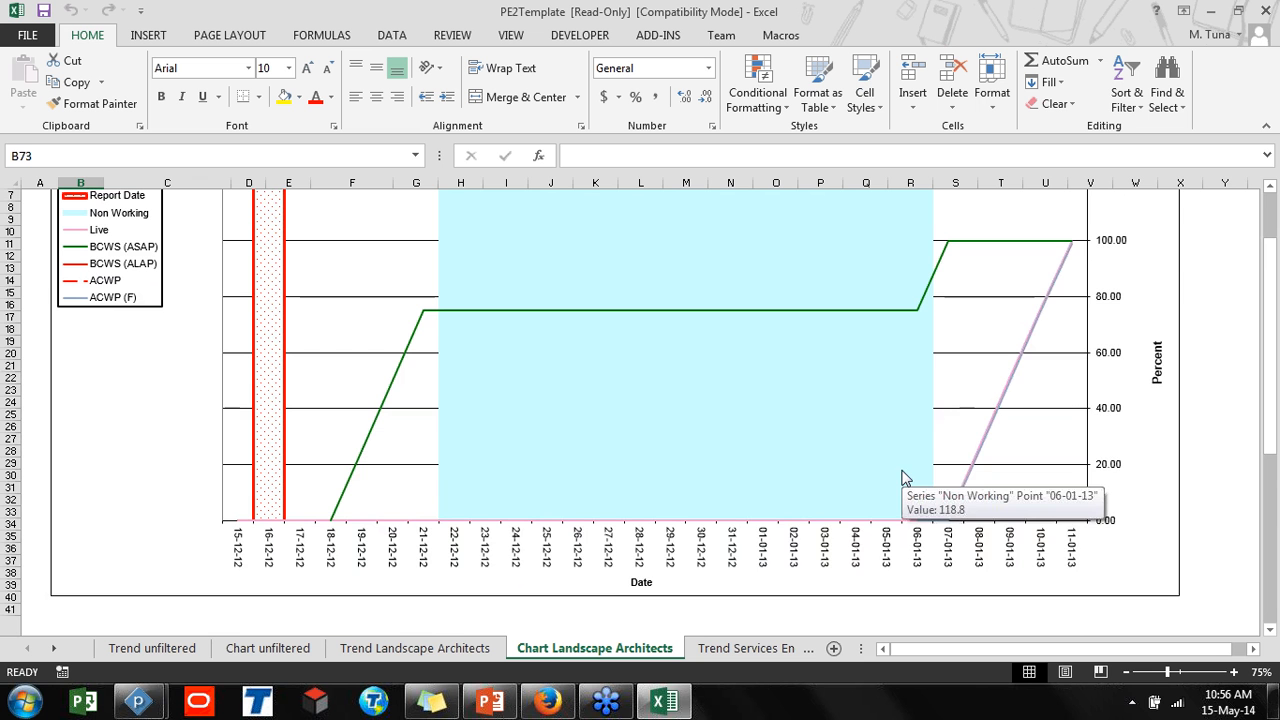
scroll(903, 478, "up", 2)
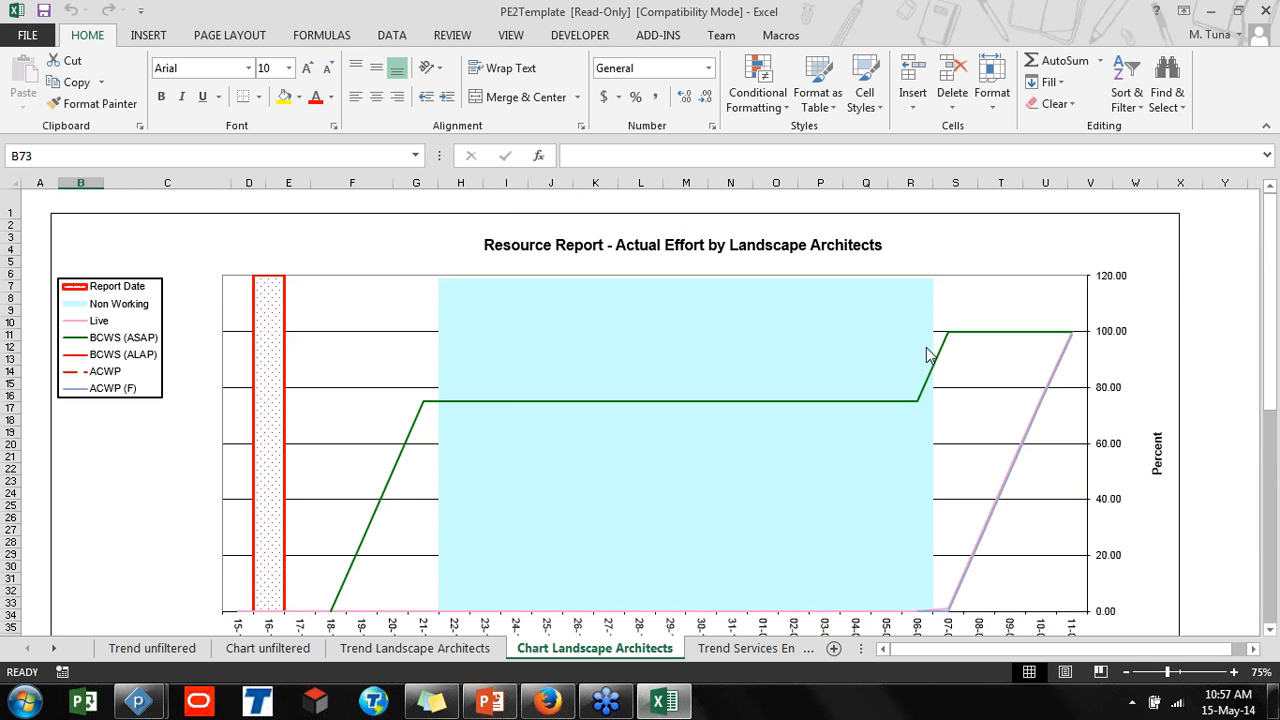
mouse_move(928, 355)
scroll(928, 355, "down", 2)
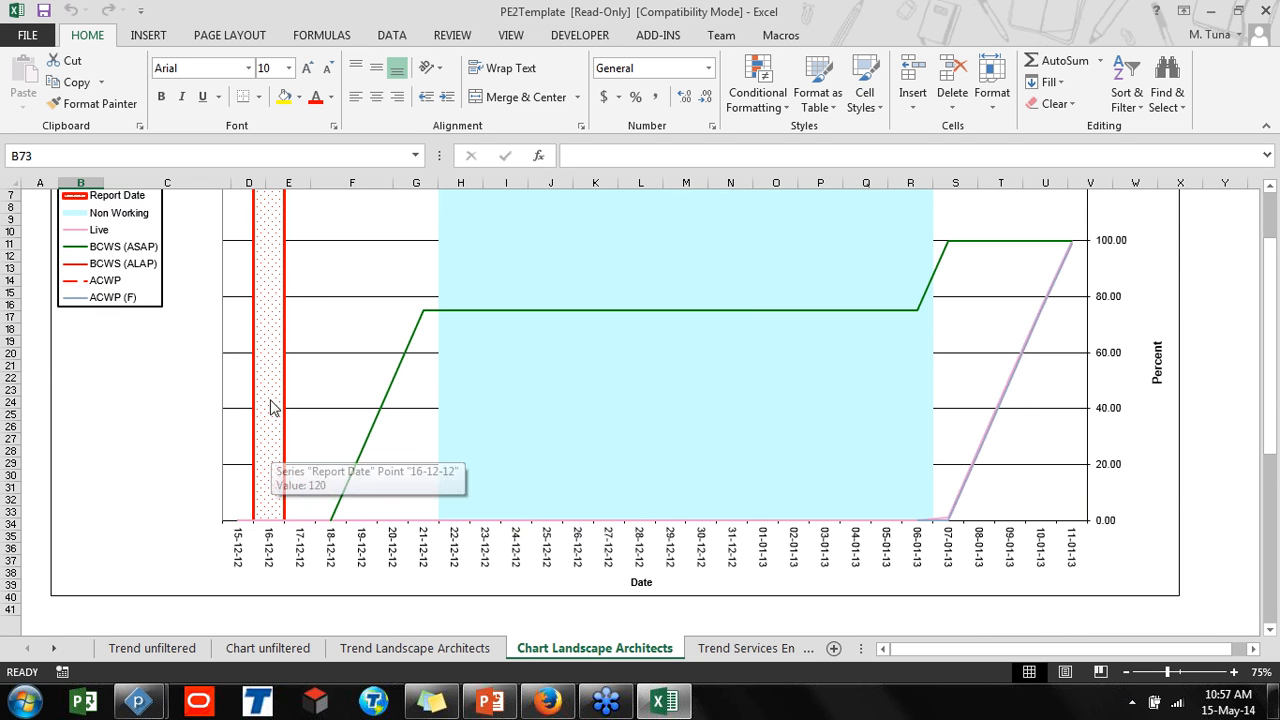
Examine the Services Engineers trend chart and its planned, earned and PI values
left_click(740, 648)
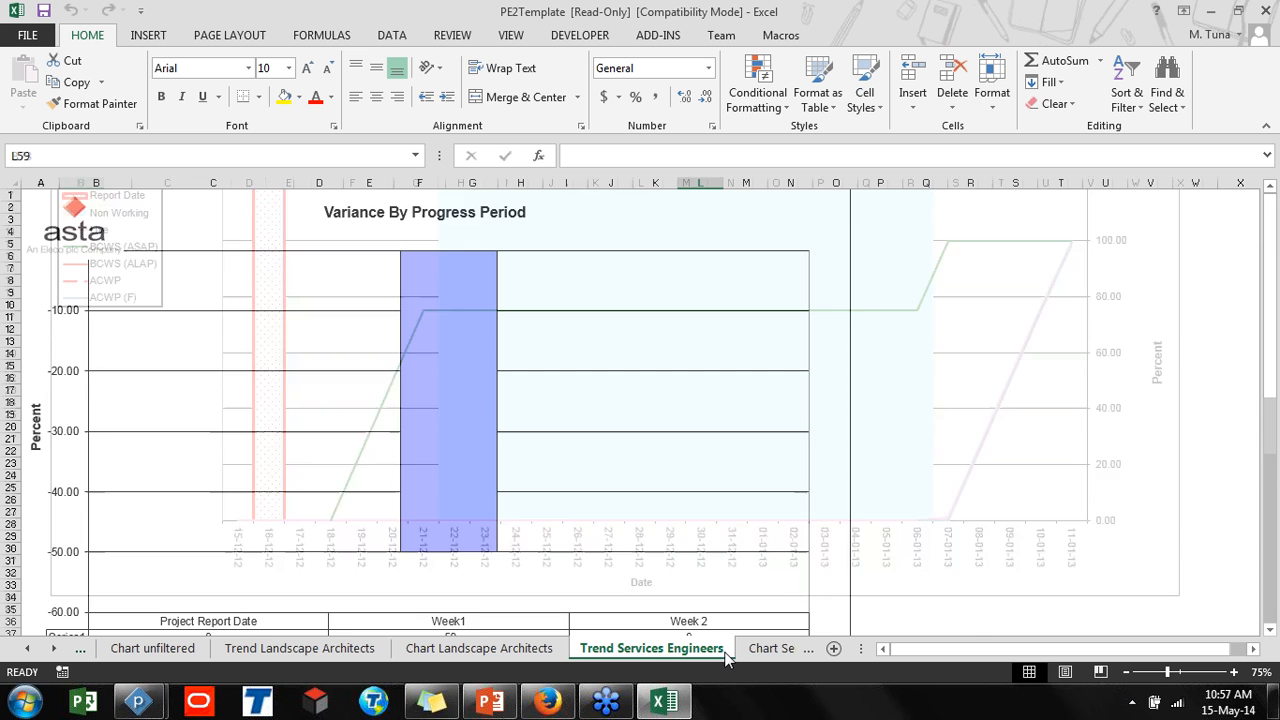
scroll(583, 539, "down", 1)
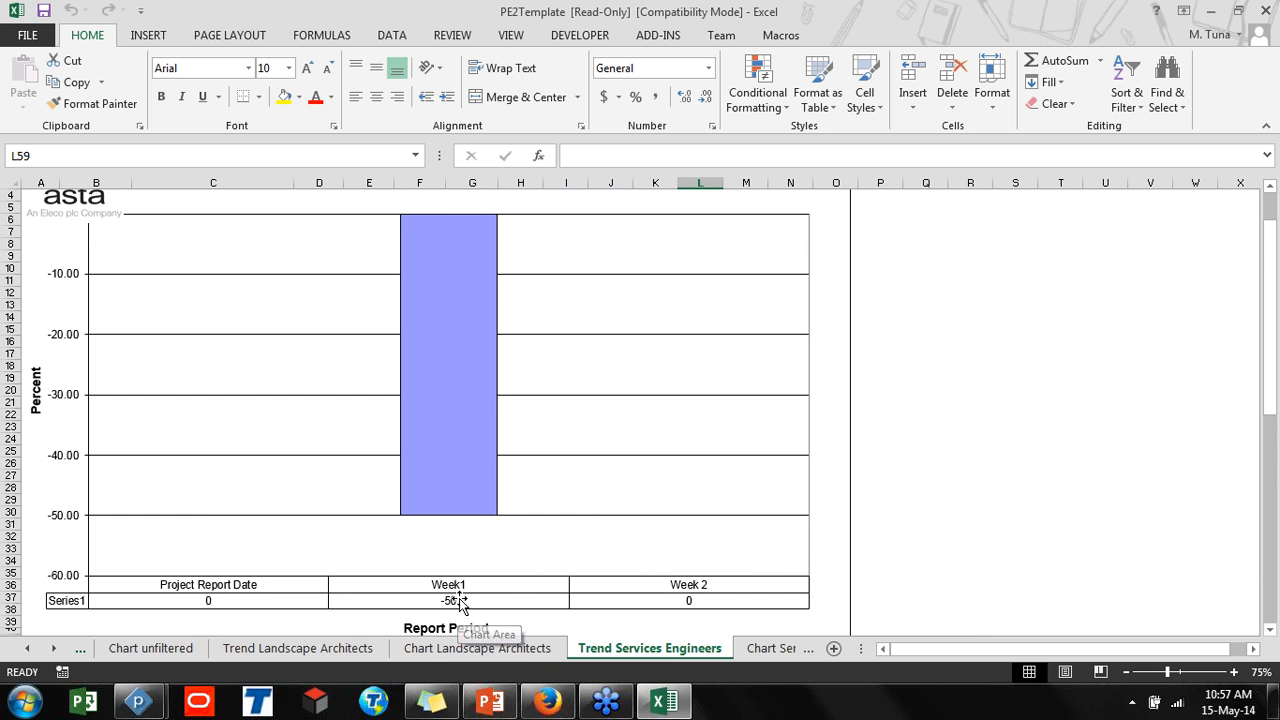
scroll(458, 600, "down", 3)
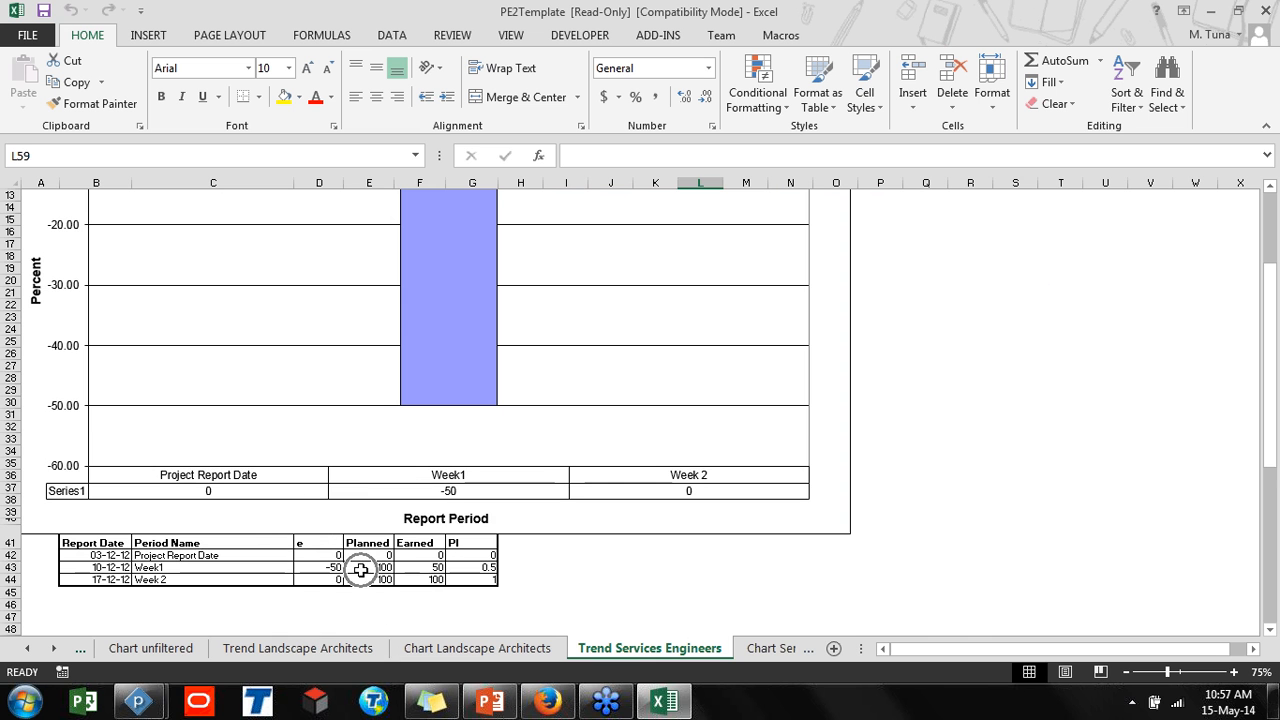
left_click(360, 569)
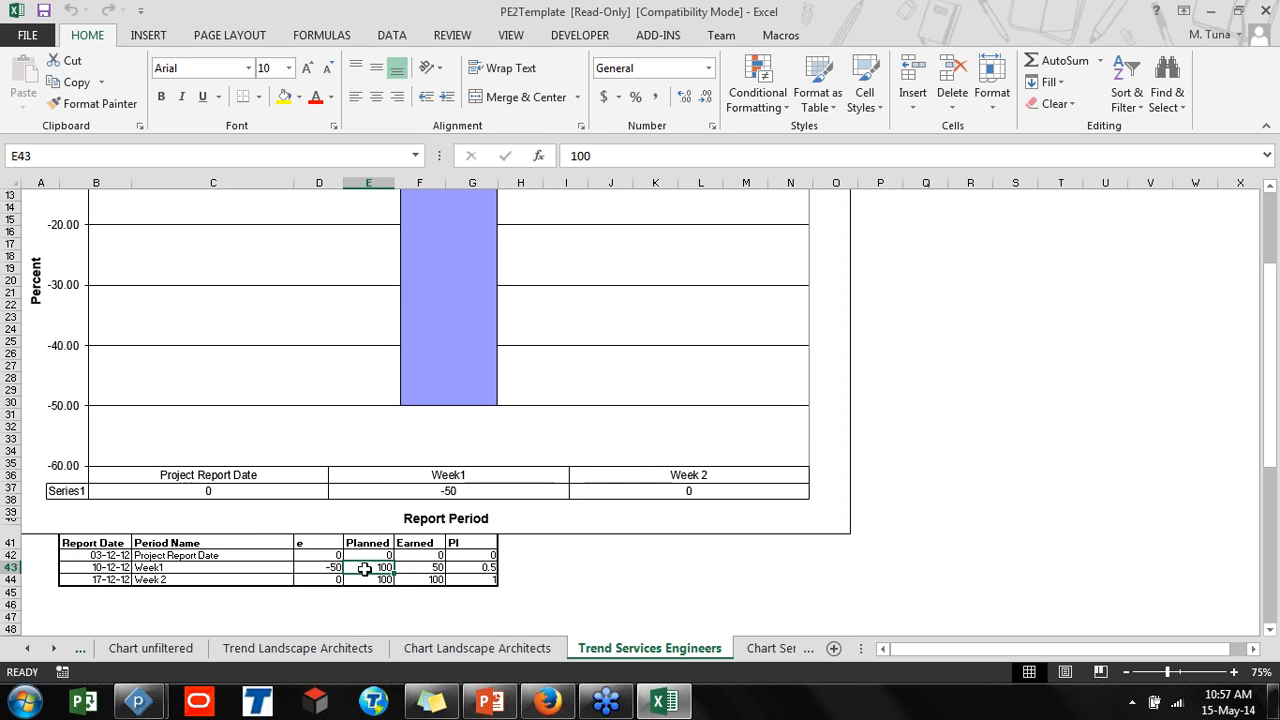
left_click(414, 566)
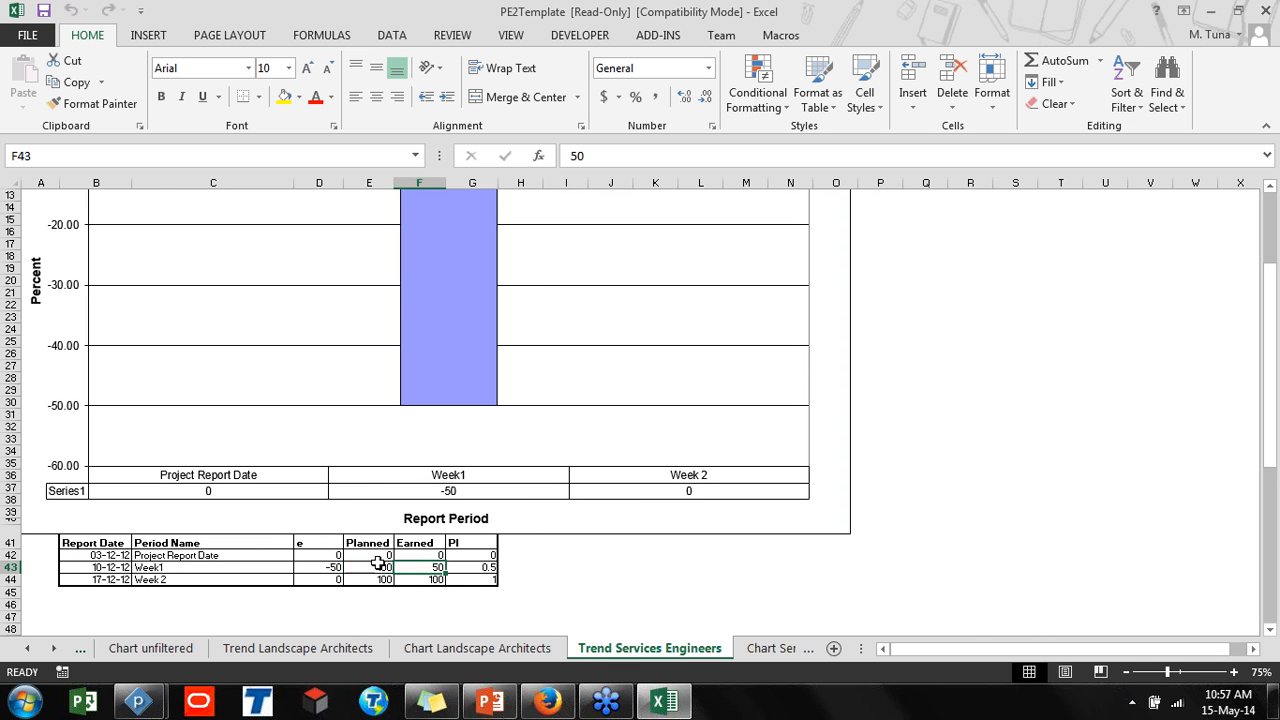
left_click(334, 566)
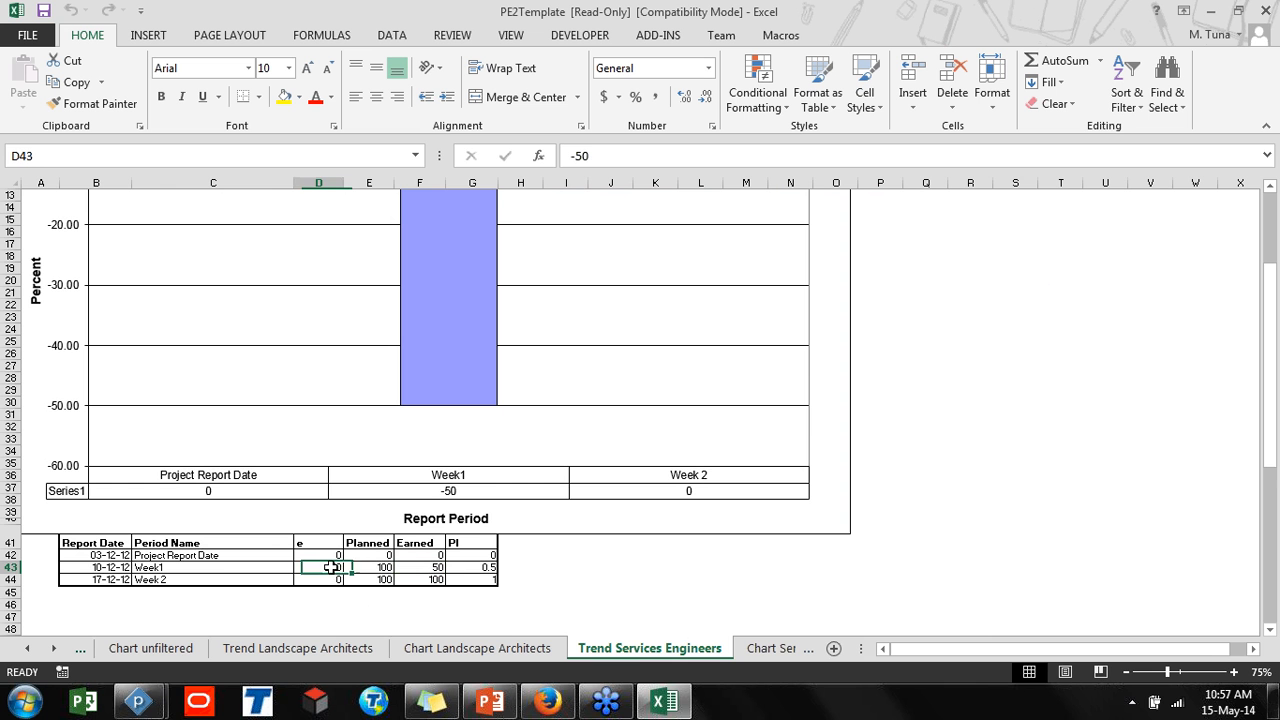
left_click(470, 570)
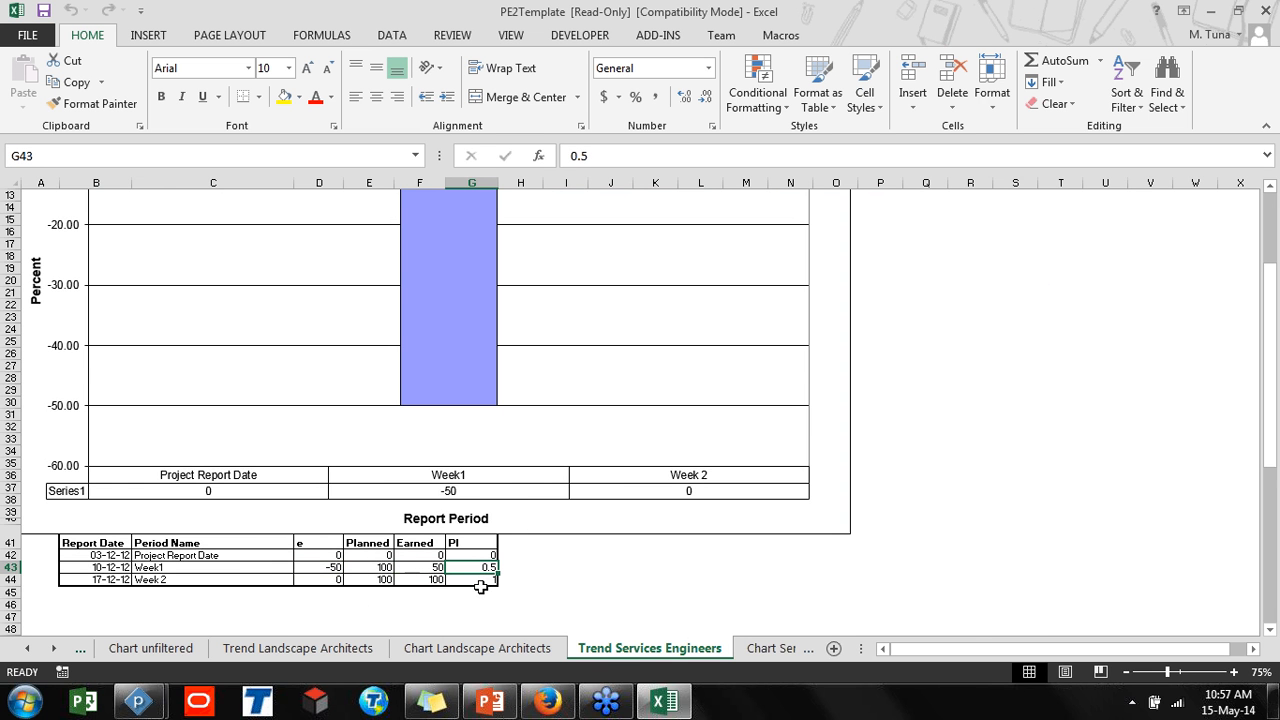
left_click(481, 582)
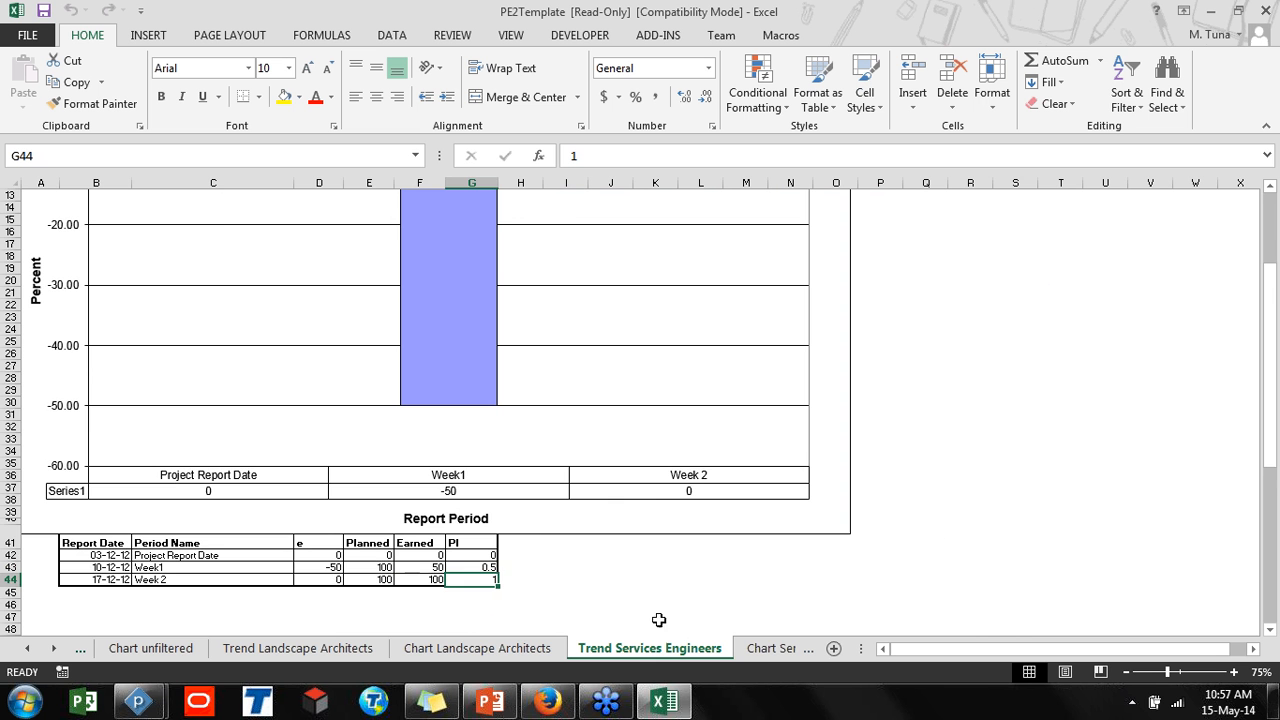
Examine the Services Engineers actual effort chart and its plotted series values
left_click(765, 649)
left_click(712, 508)
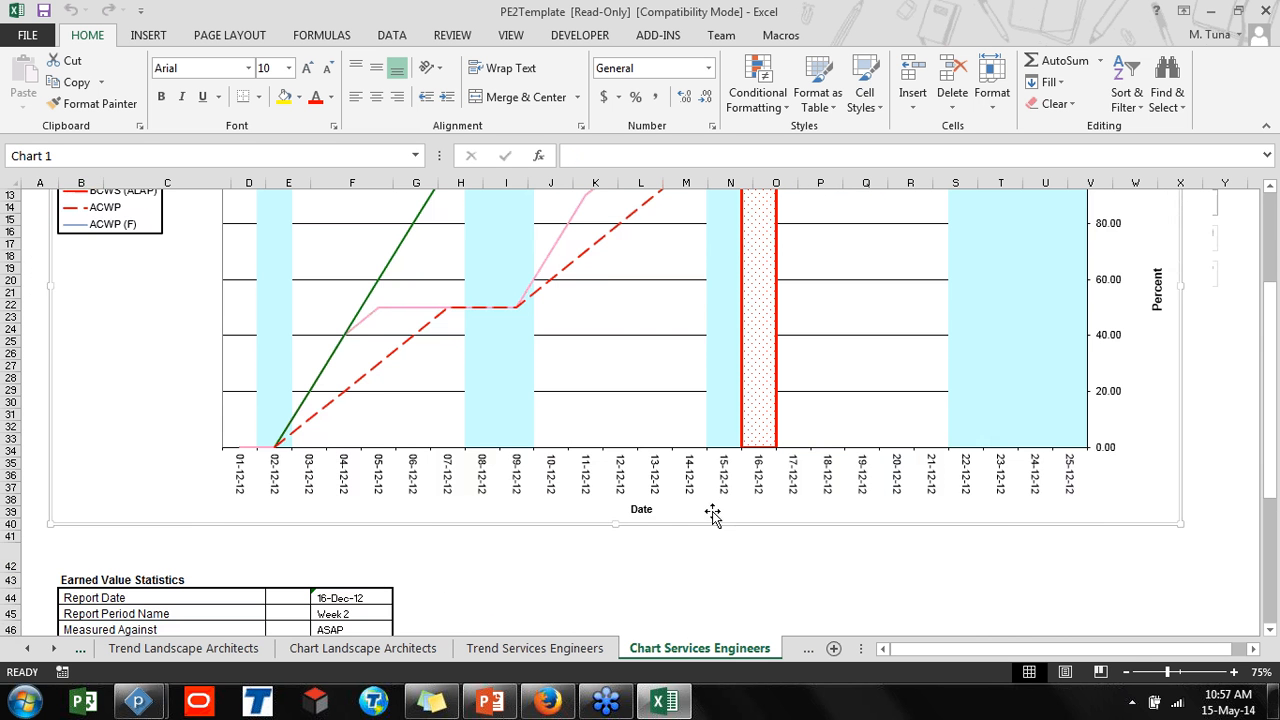
scroll(714, 512, "up", 3)
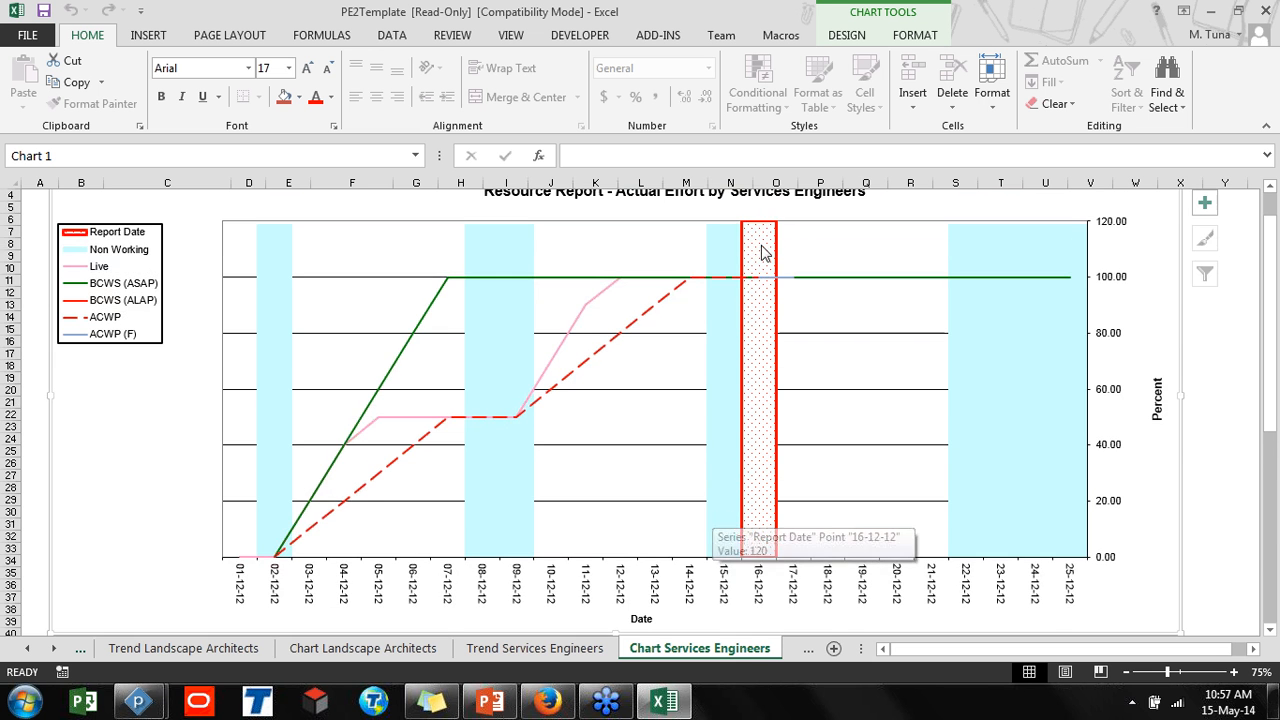
scroll(700, 280, "up", 1)
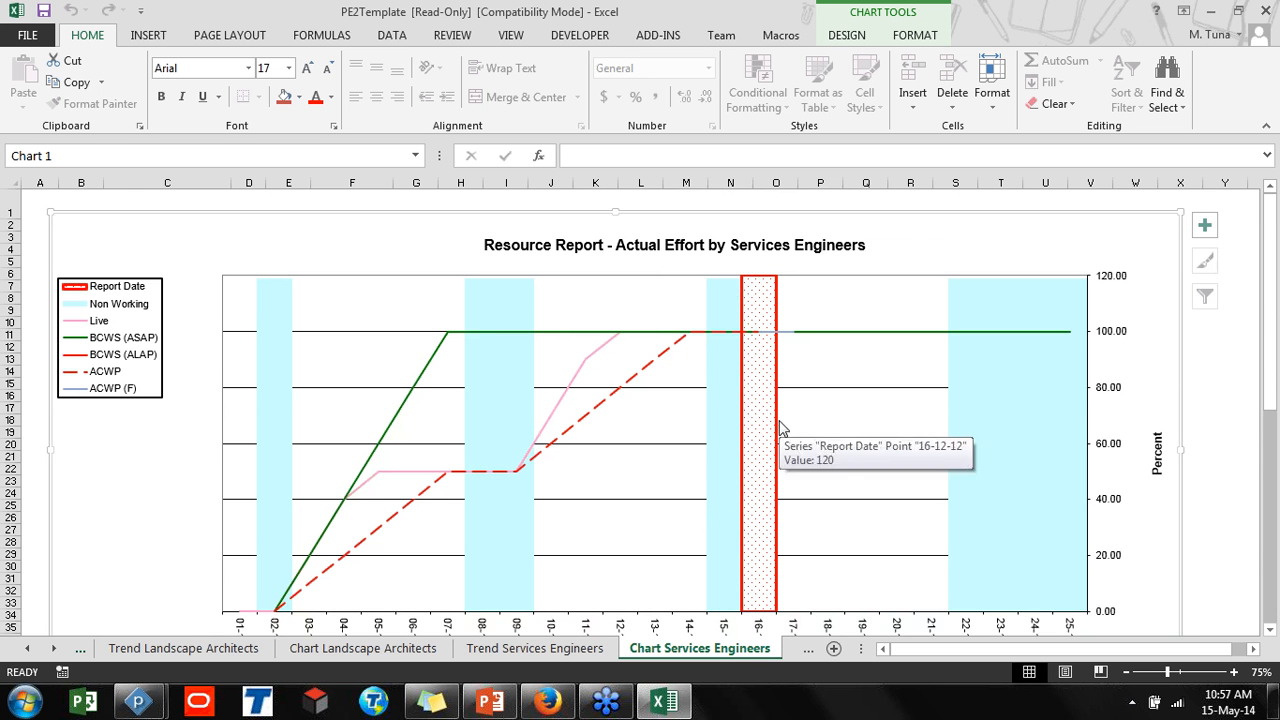
scroll(777, 430, "down", 1)
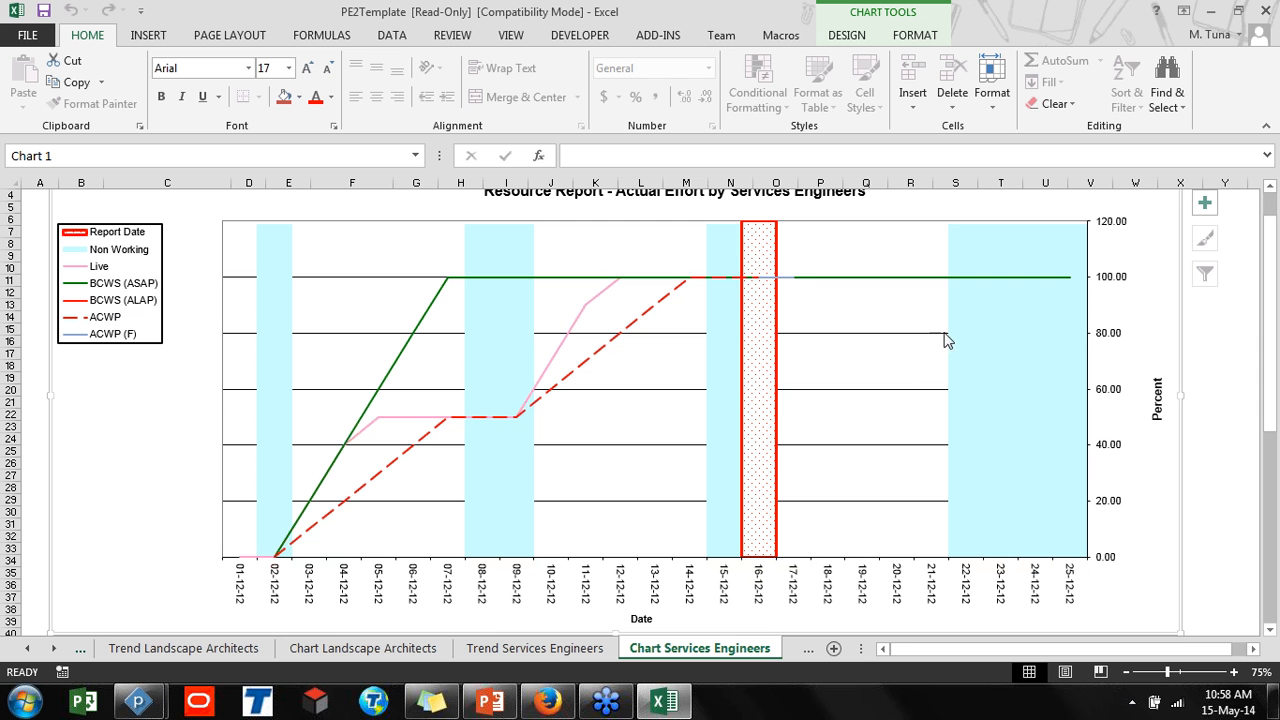
mouse_move(1043, 328)
mouse_move(449, 286)
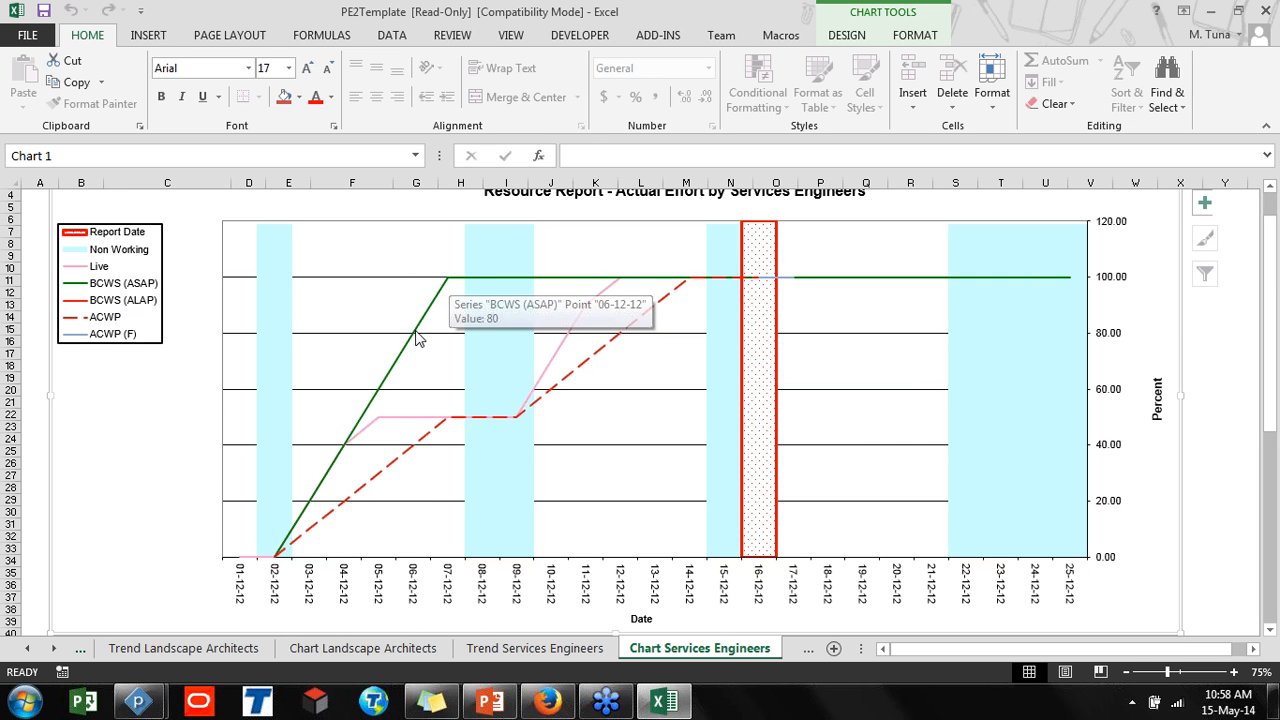
key("ctrl")
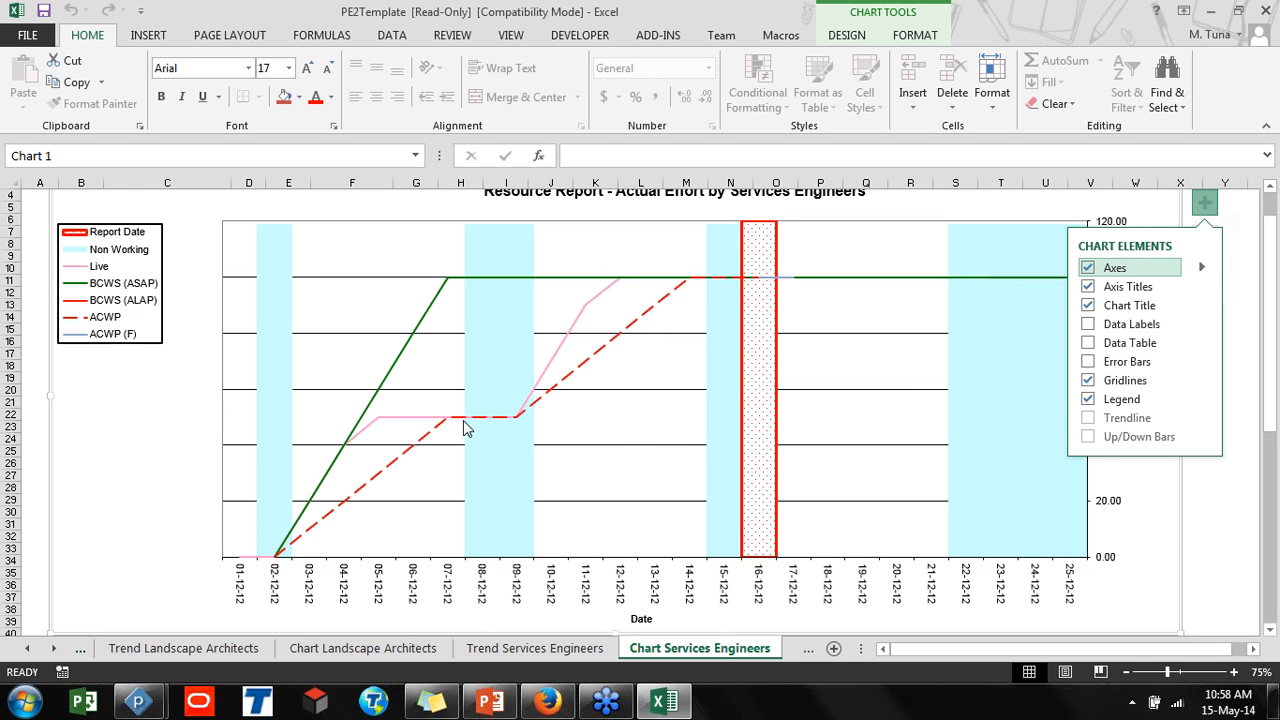
mouse_move(465, 427)
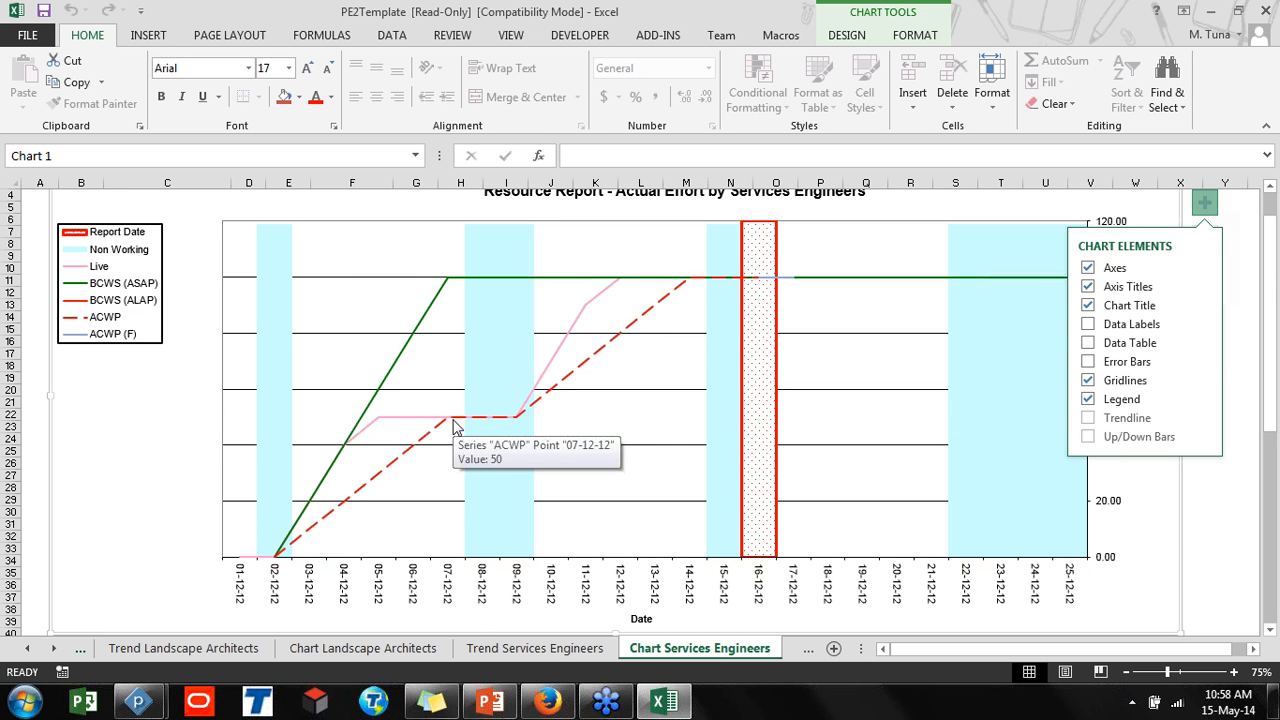
left_click(1240, 344)
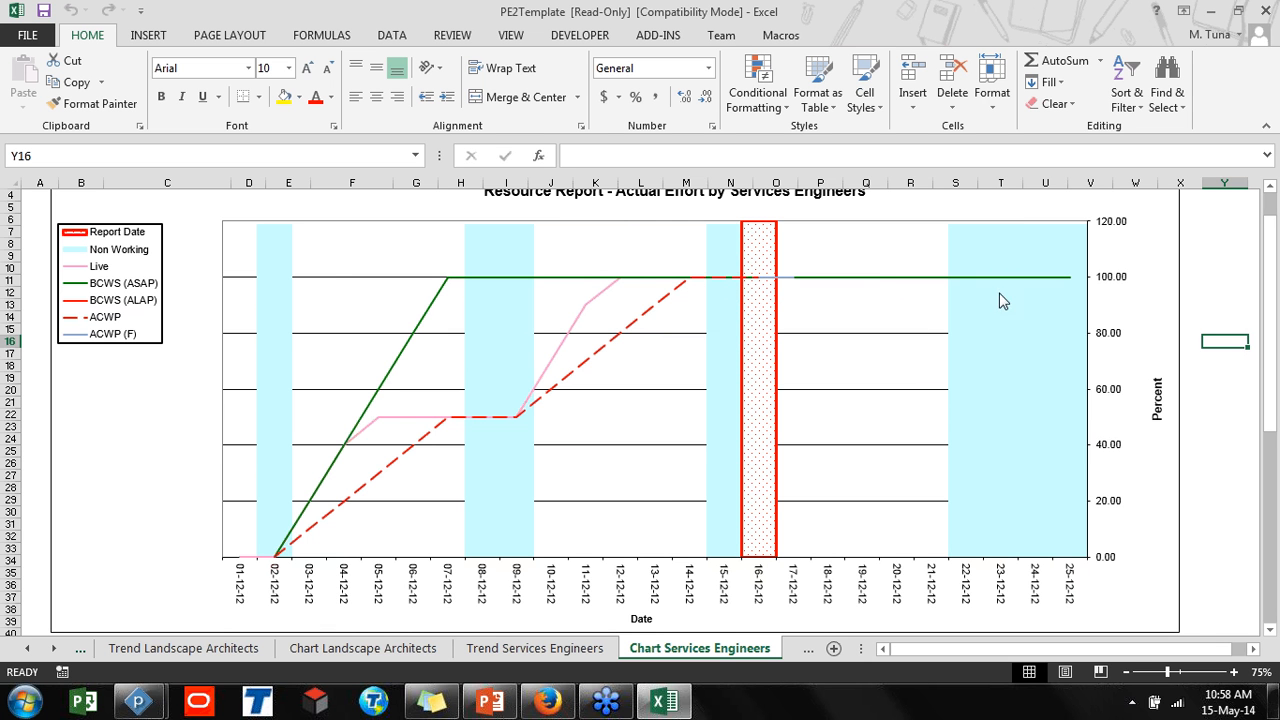
left_click(690, 287)
mouse_move(389, 427)
mouse_move(674, 300)
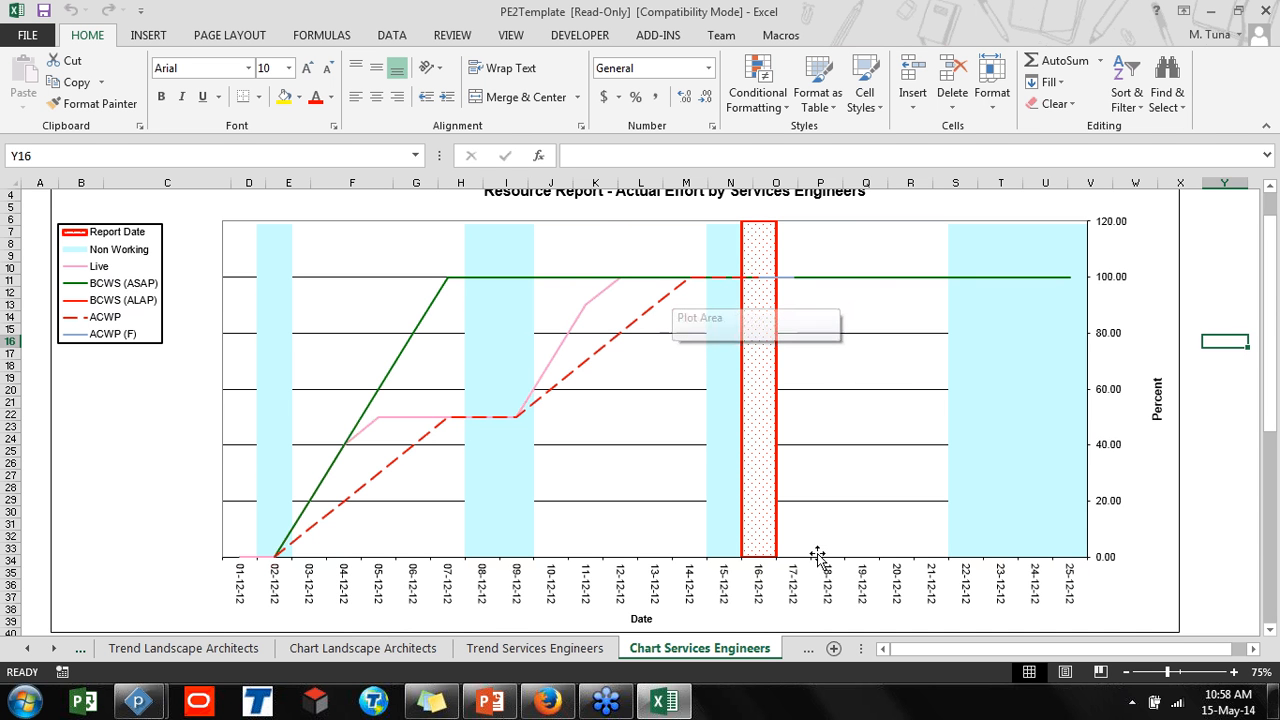
left_click(806, 650)
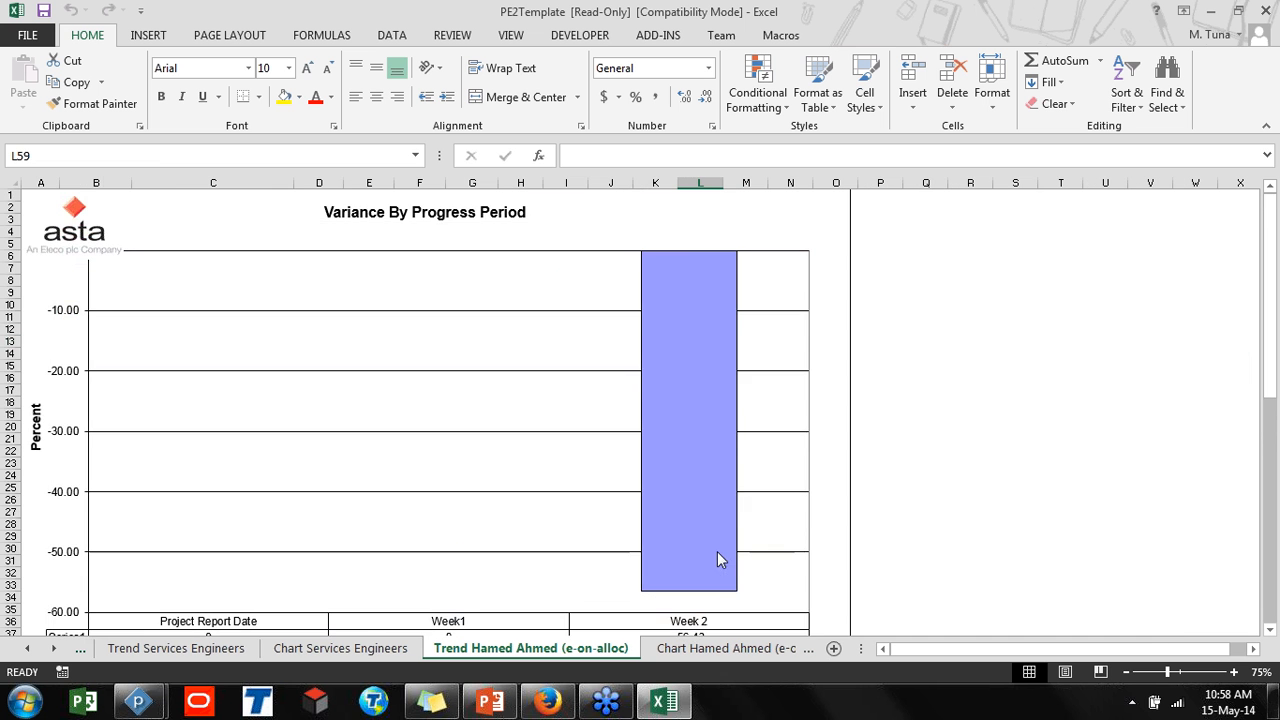
mouse_move(717, 553)
scroll(717, 559, "down", 3)
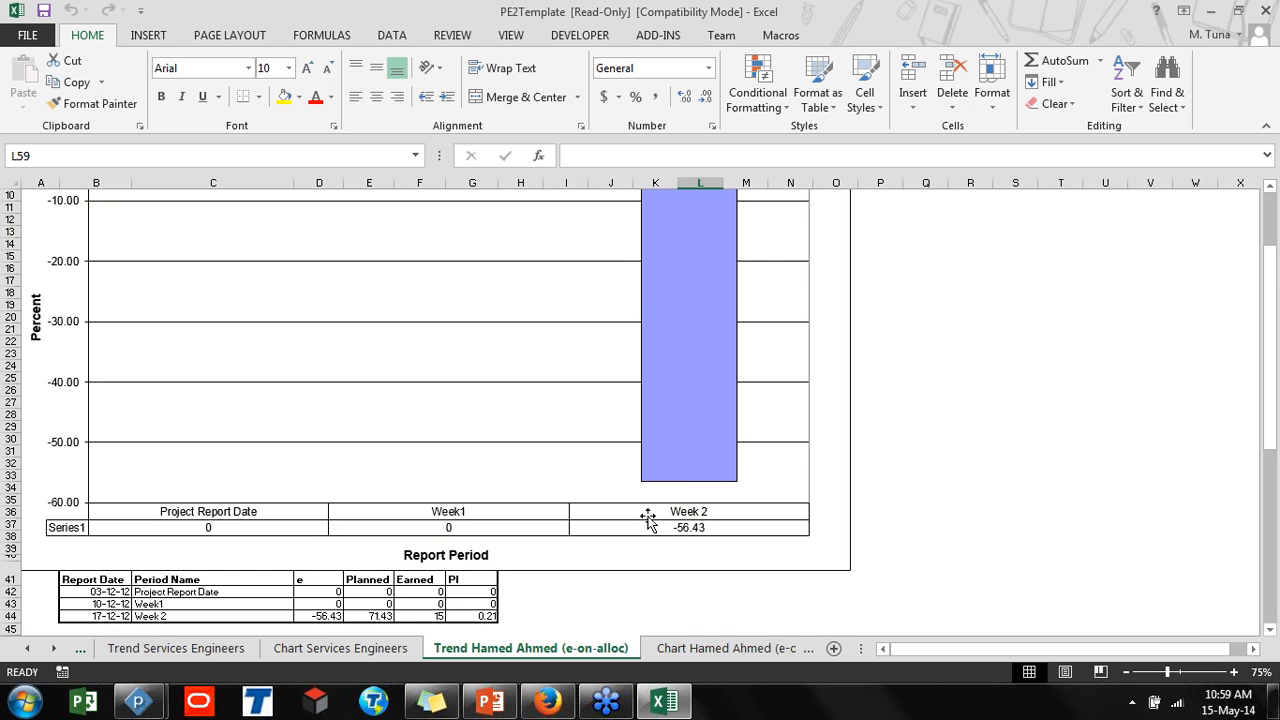
left_click(718, 652)
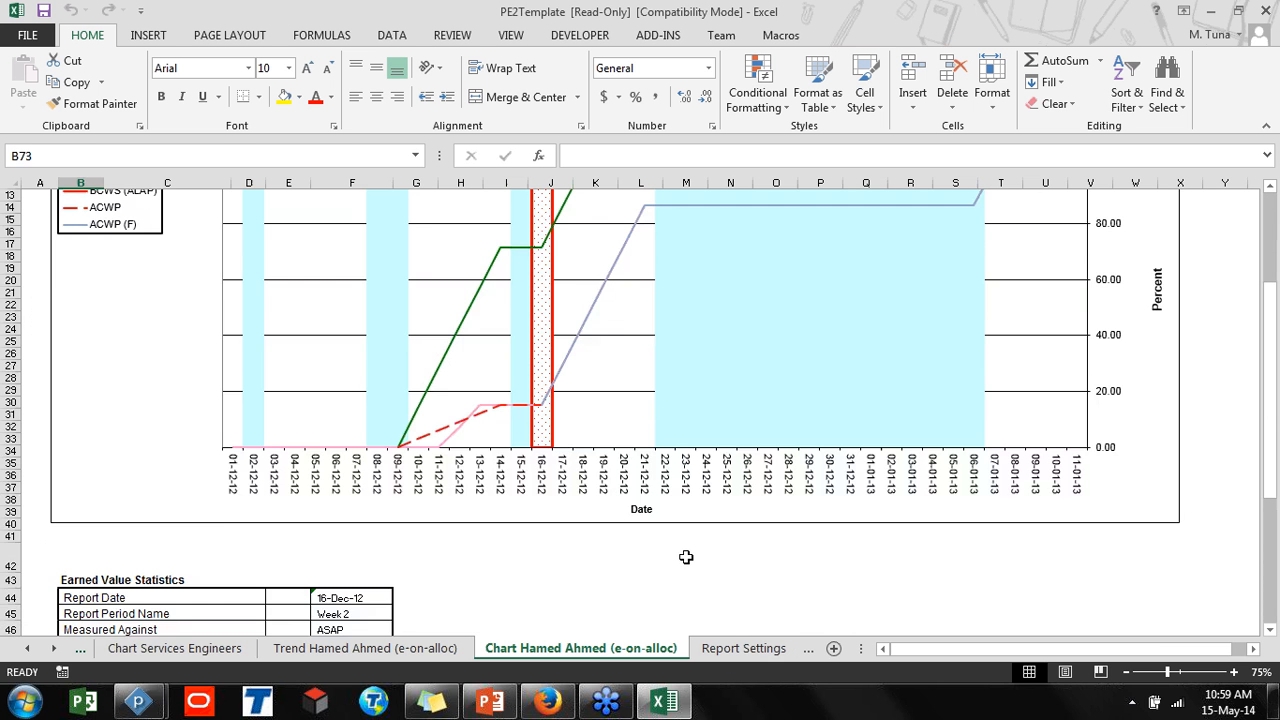
scroll(685, 555, "up", 2)
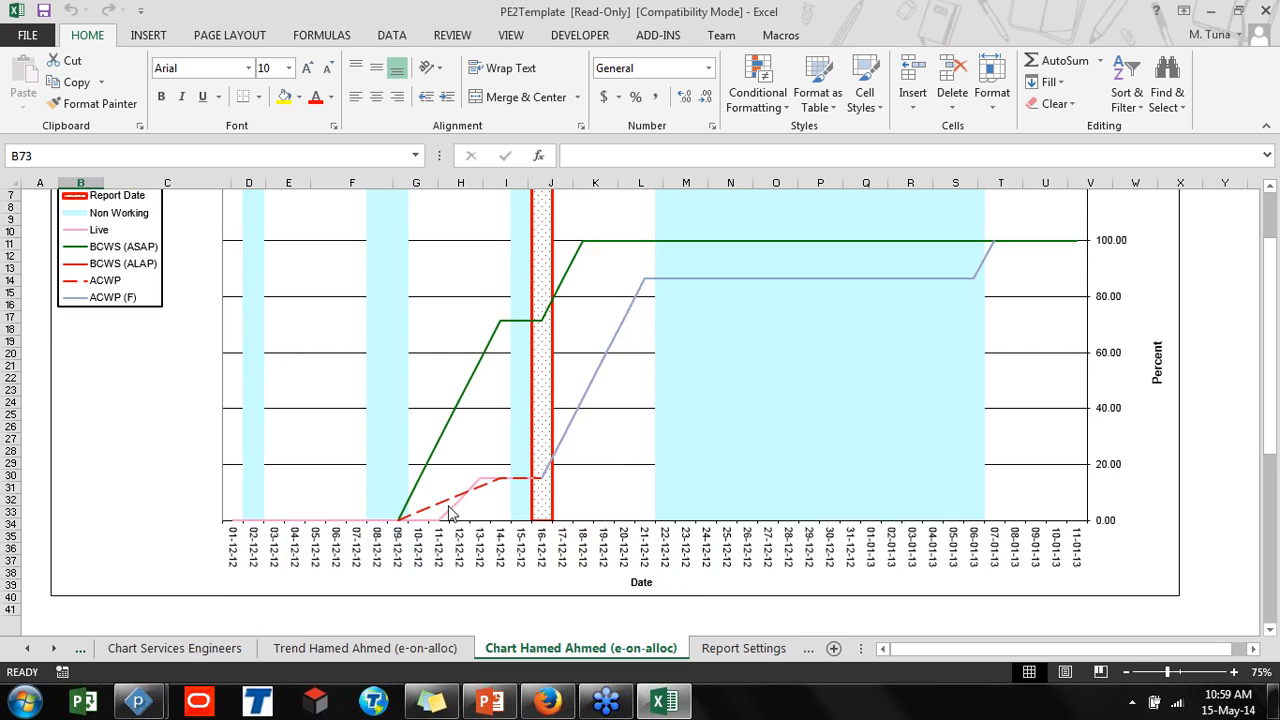
scroll(481, 500, "up", 2)
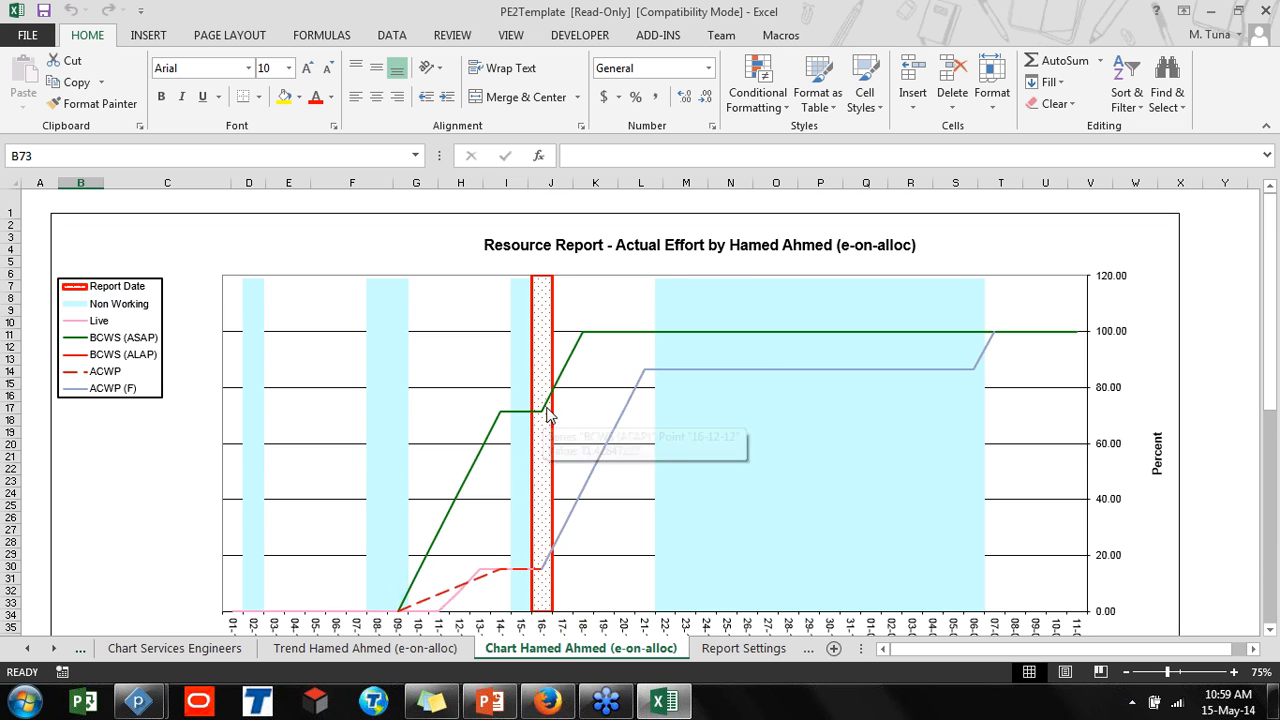
left_click(584, 341)
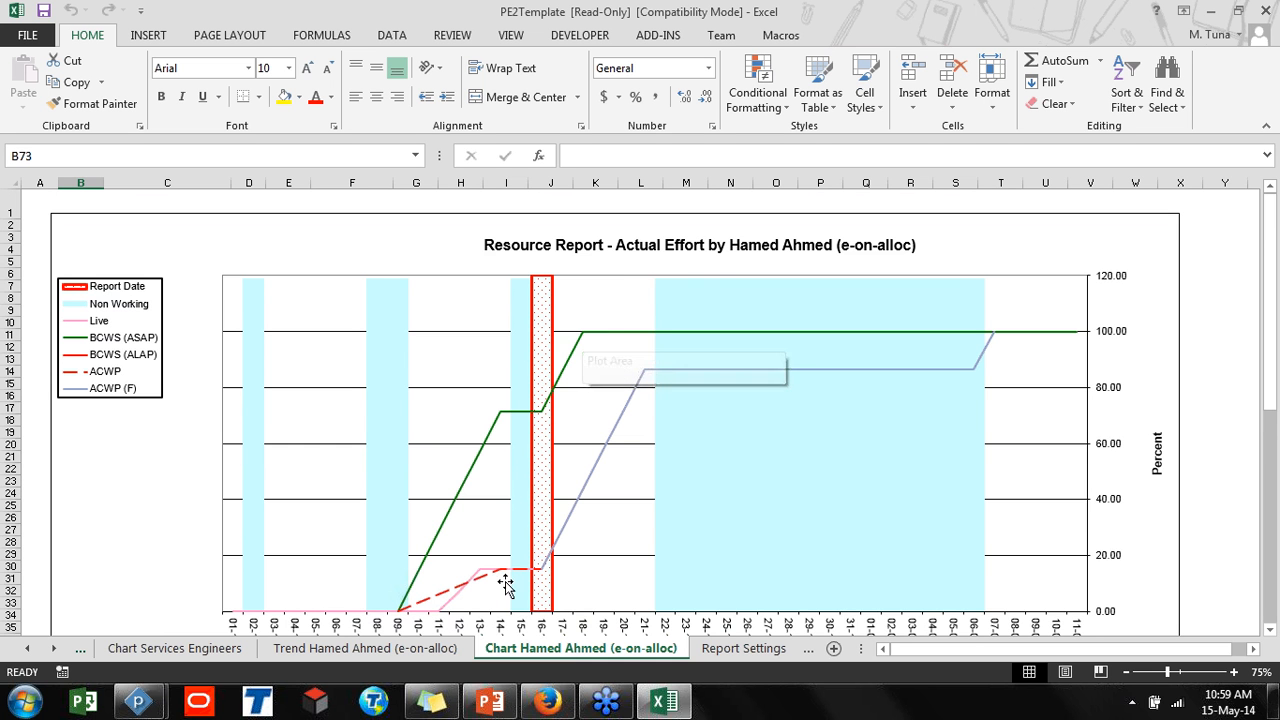
left_click(538, 571)
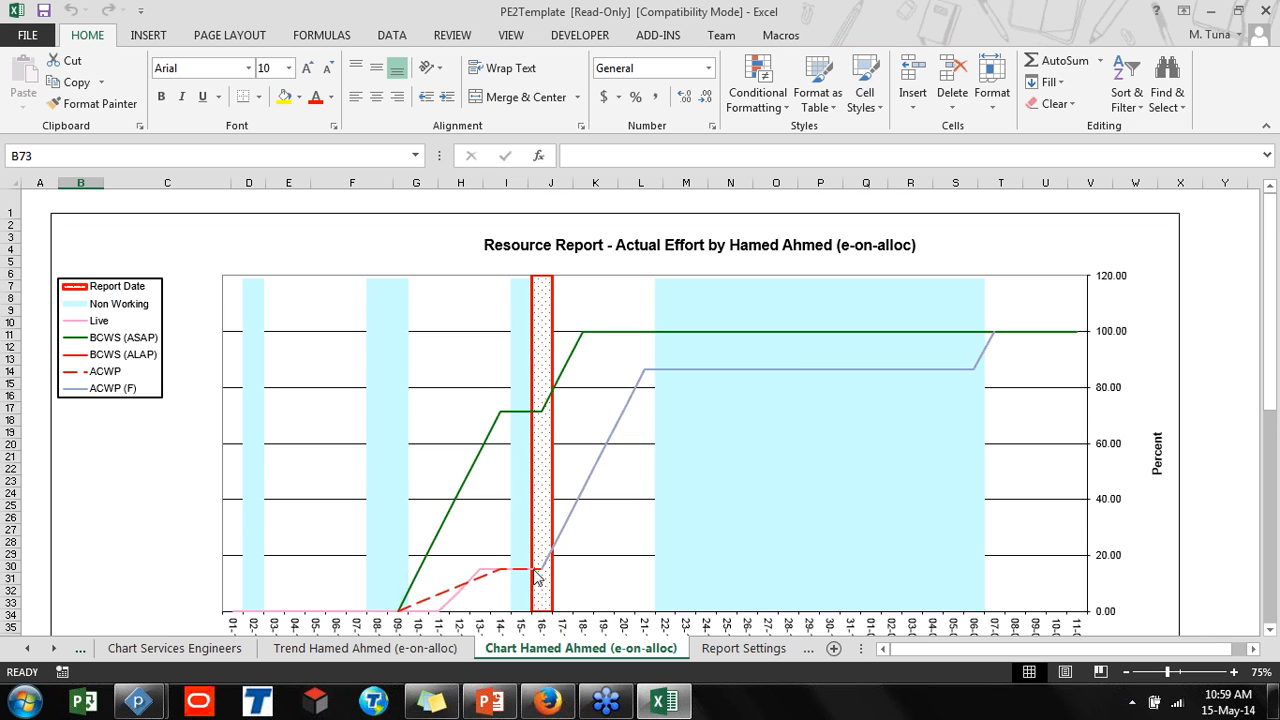
mouse_move(537, 574)
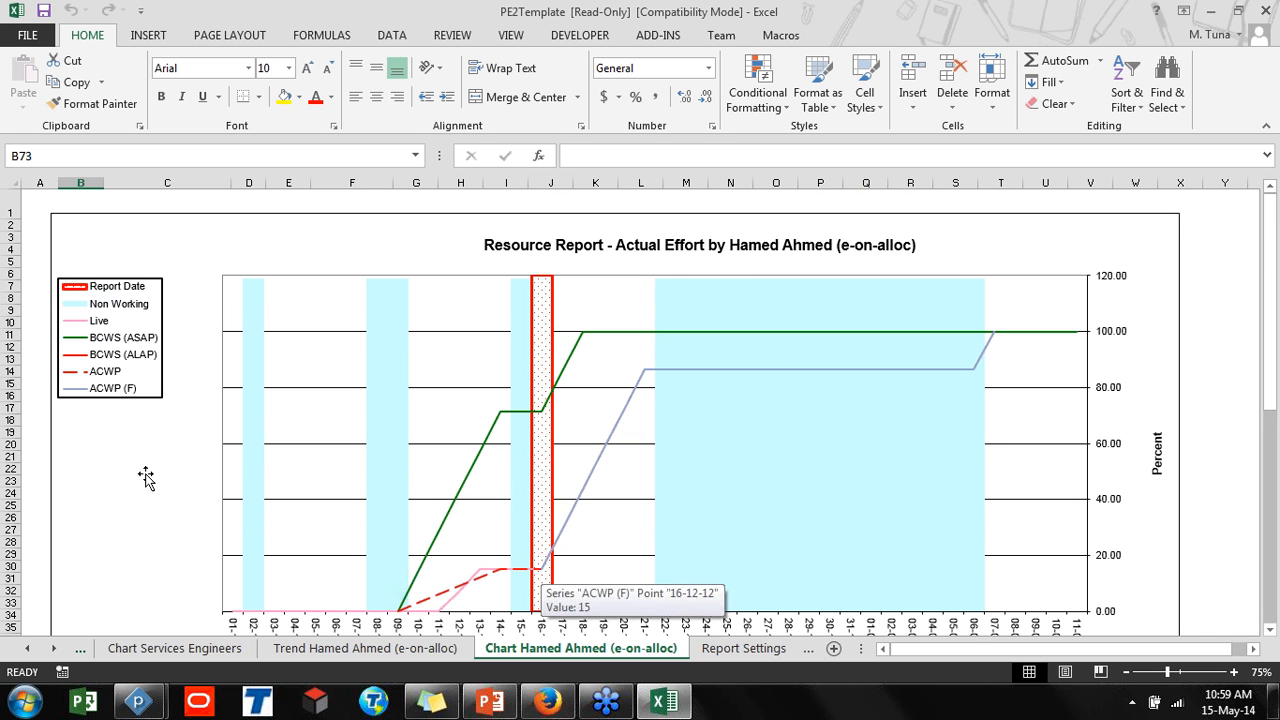
left_click(131, 397)
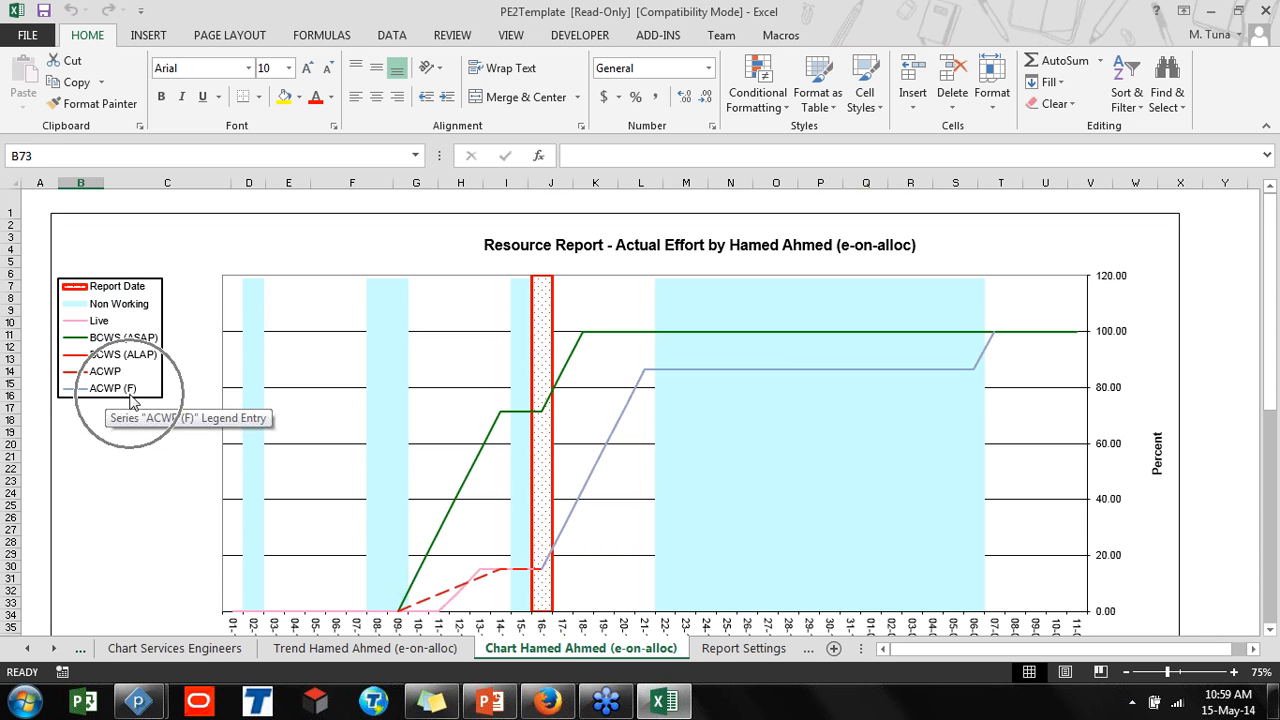
key("ctrl")
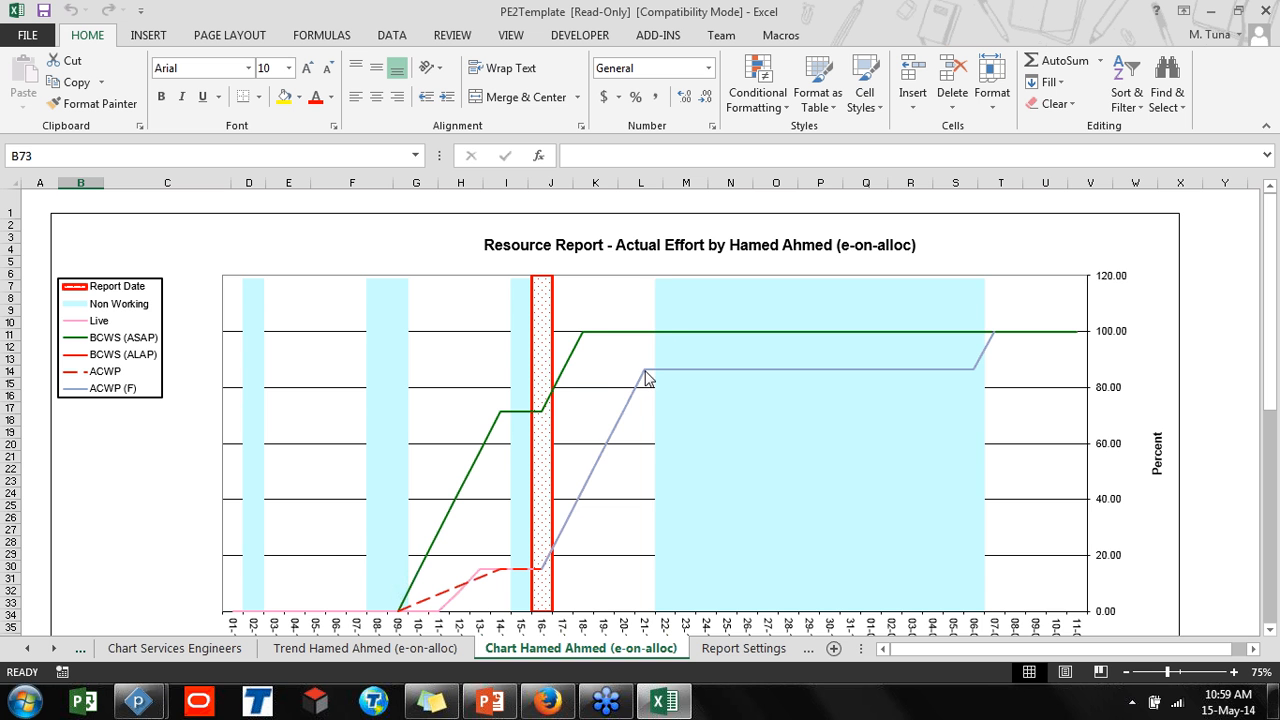
key("ctrl")
mouse_move(995, 342)
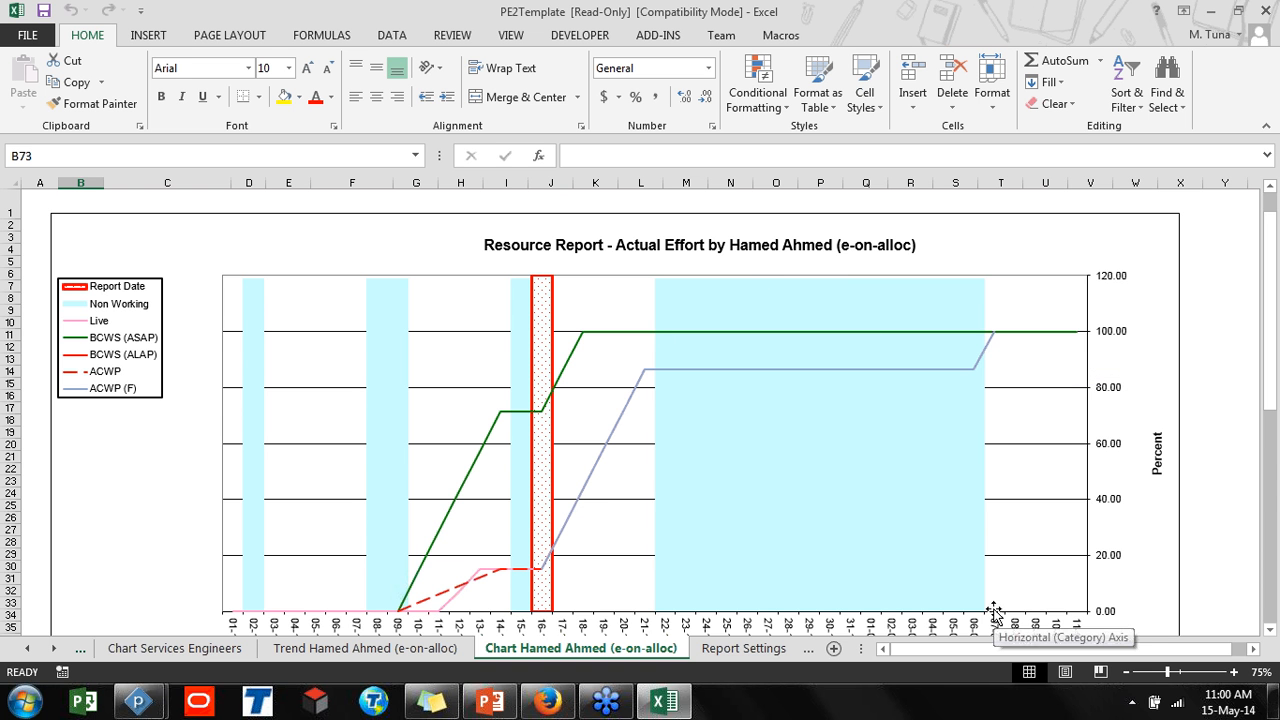
scroll(995, 600, "down", 1)
scroll(995, 600, "down", 1)
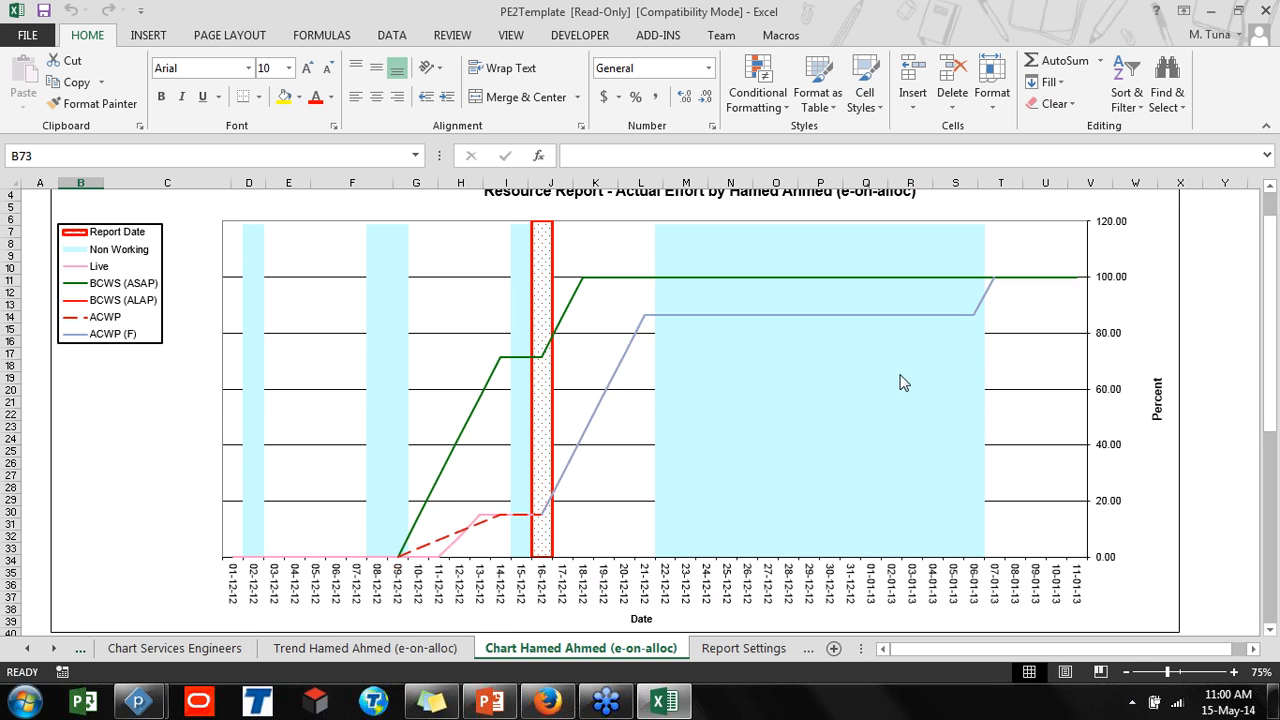
scroll(597, 402, "up", 1)
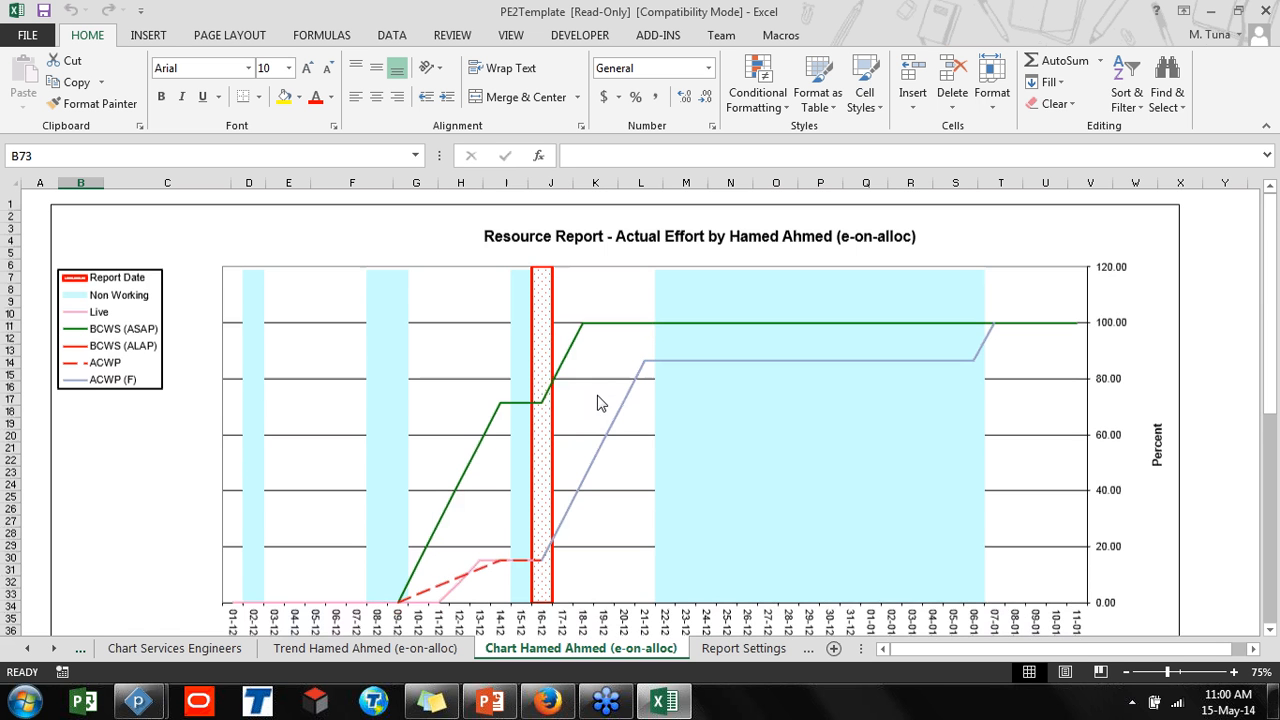
left_click(719, 650)
scroll(560, 537, "up", 10)
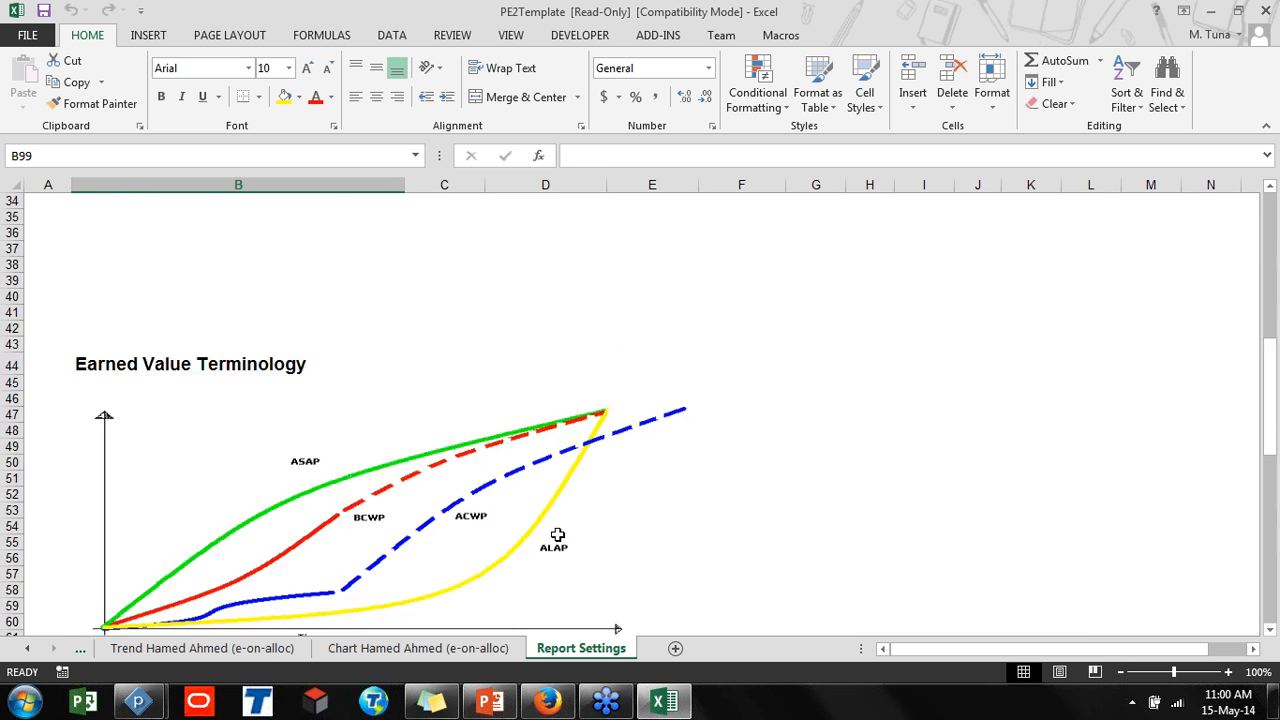
scroll(557, 535, "down", 15)
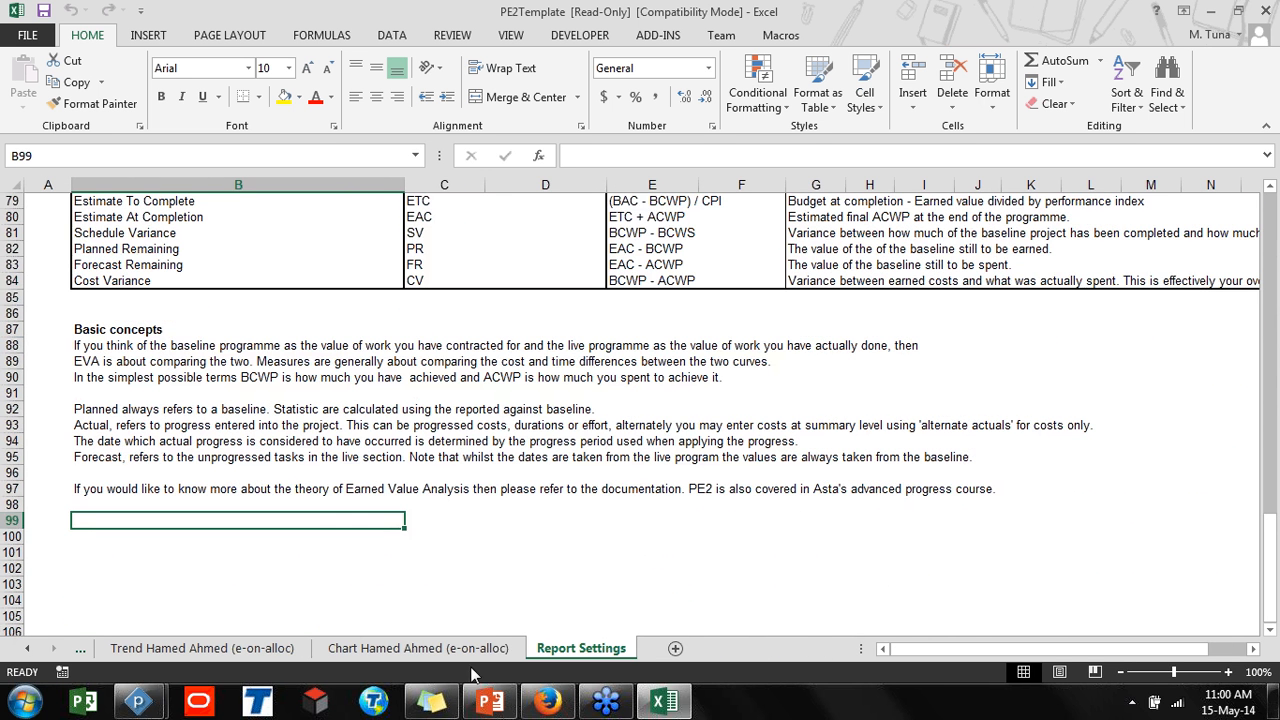
left_click(466, 649)
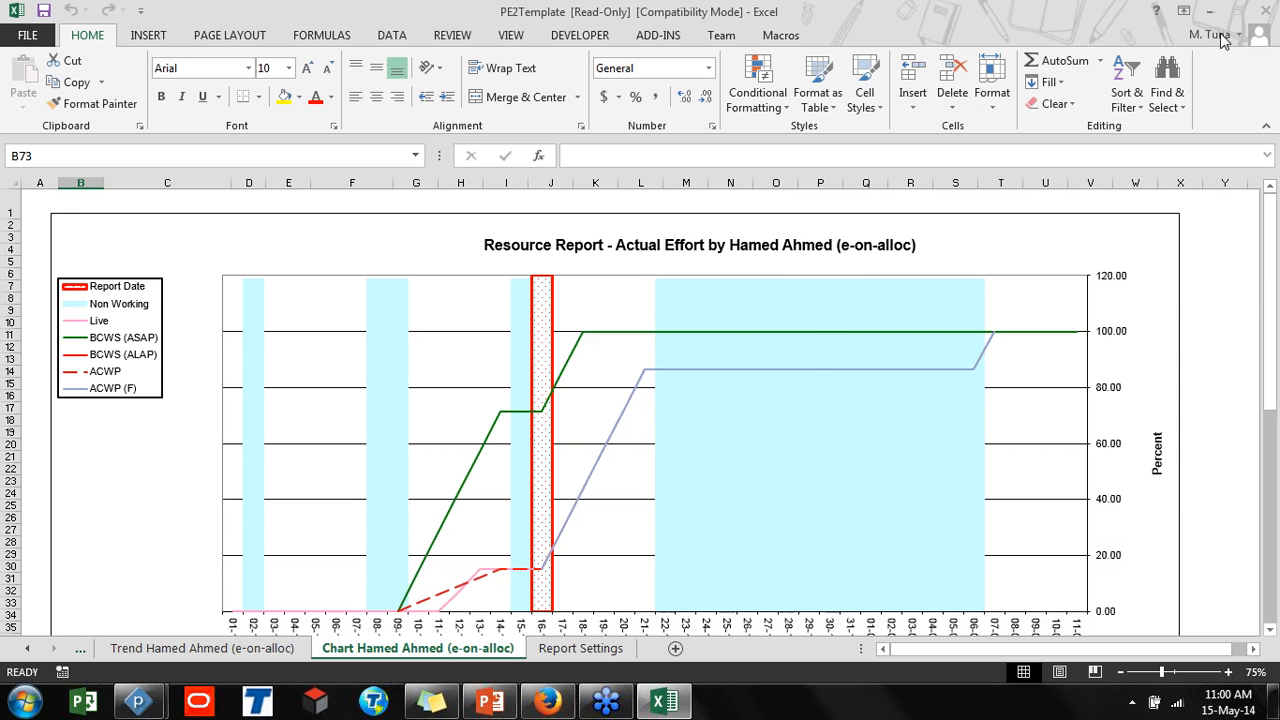
Close the Excel report and the Progress Expert report dialog
left_click(1268, 10)
left_click(652, 369)
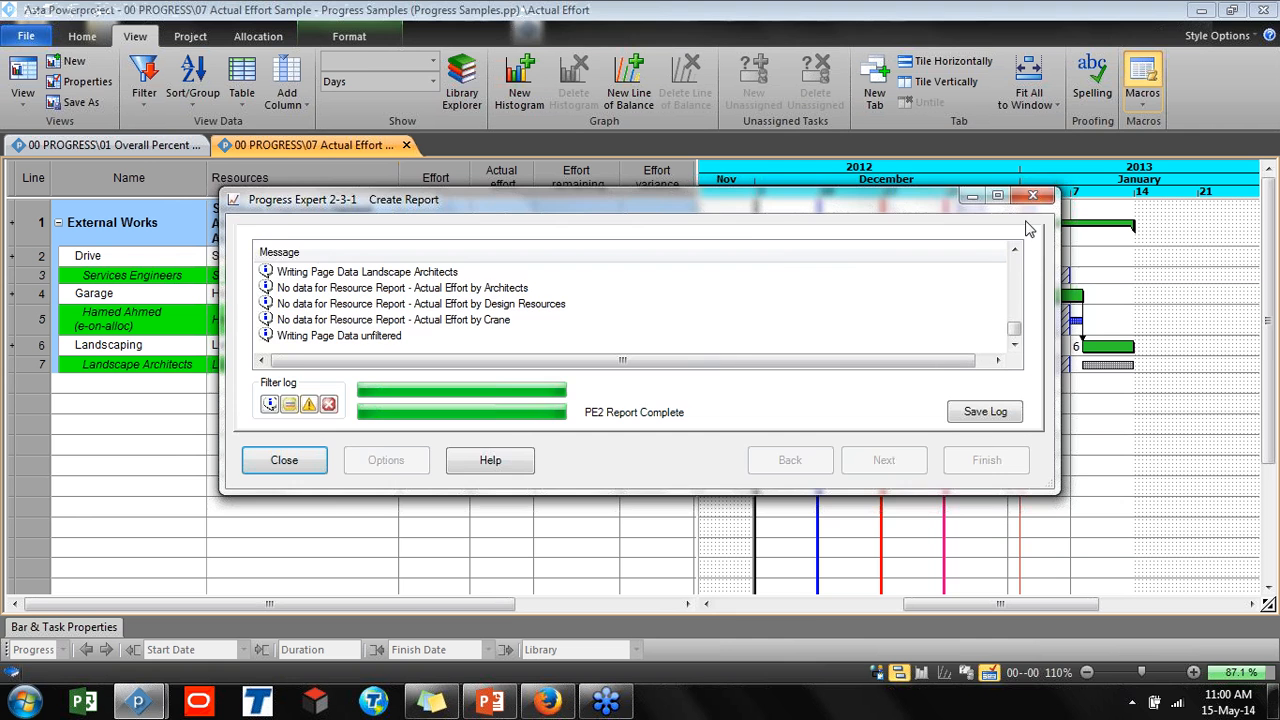
left_click(1033, 195)
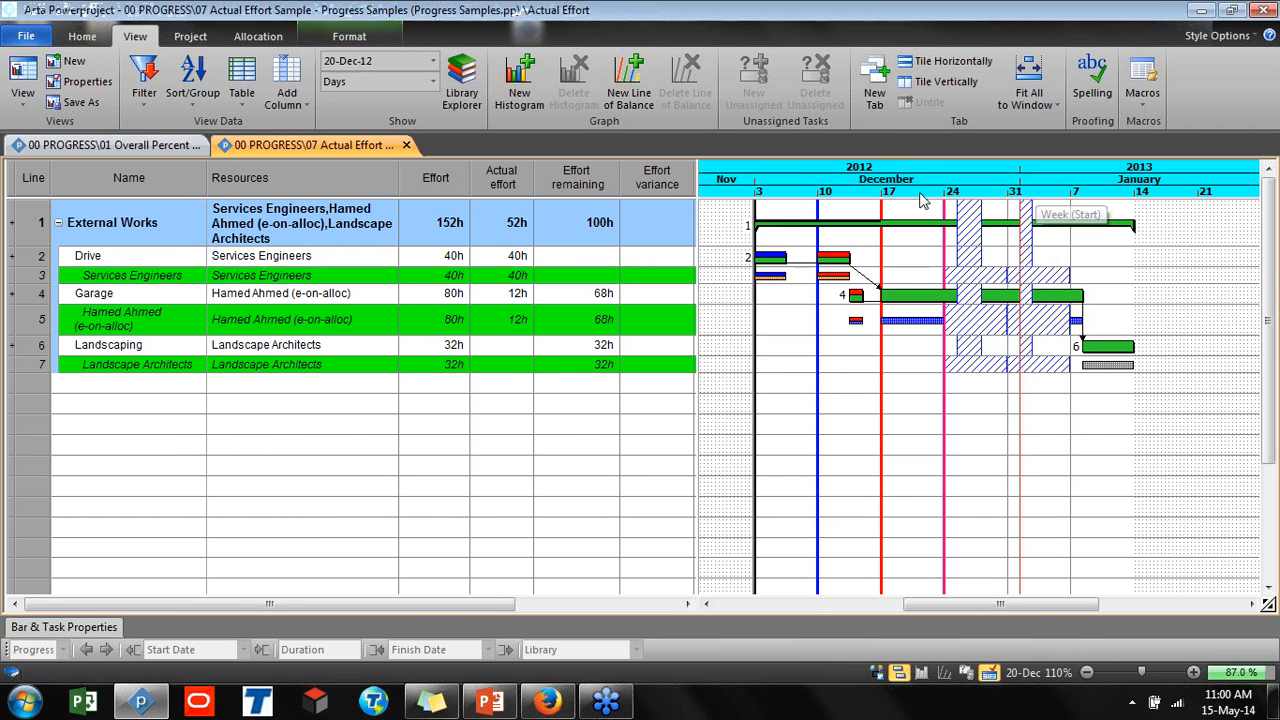
Close Powerproject without saving changes to Progress Samples
left_click(1259, 10)
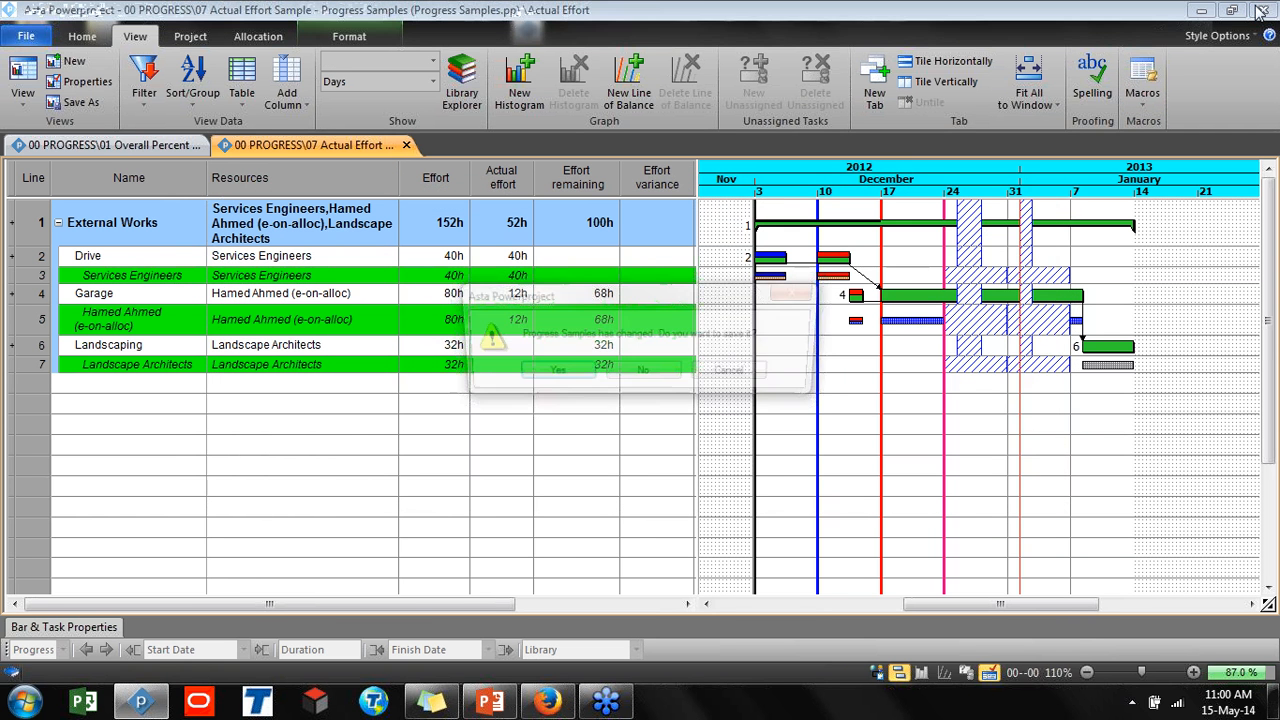
left_click(680, 373)
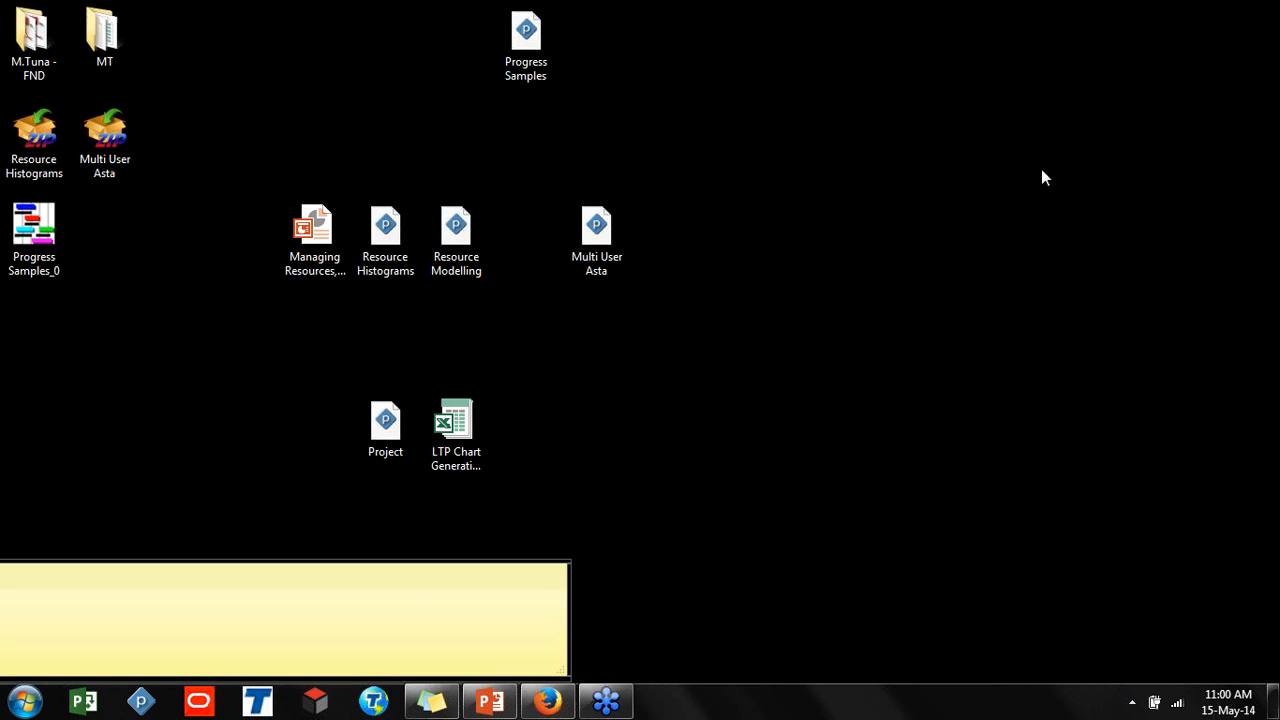
Rearrange the desktop by narrowing the sticky note and moving the Progress Samples icon beside the other project files
left_click_drag(569, 579, 276, 590)
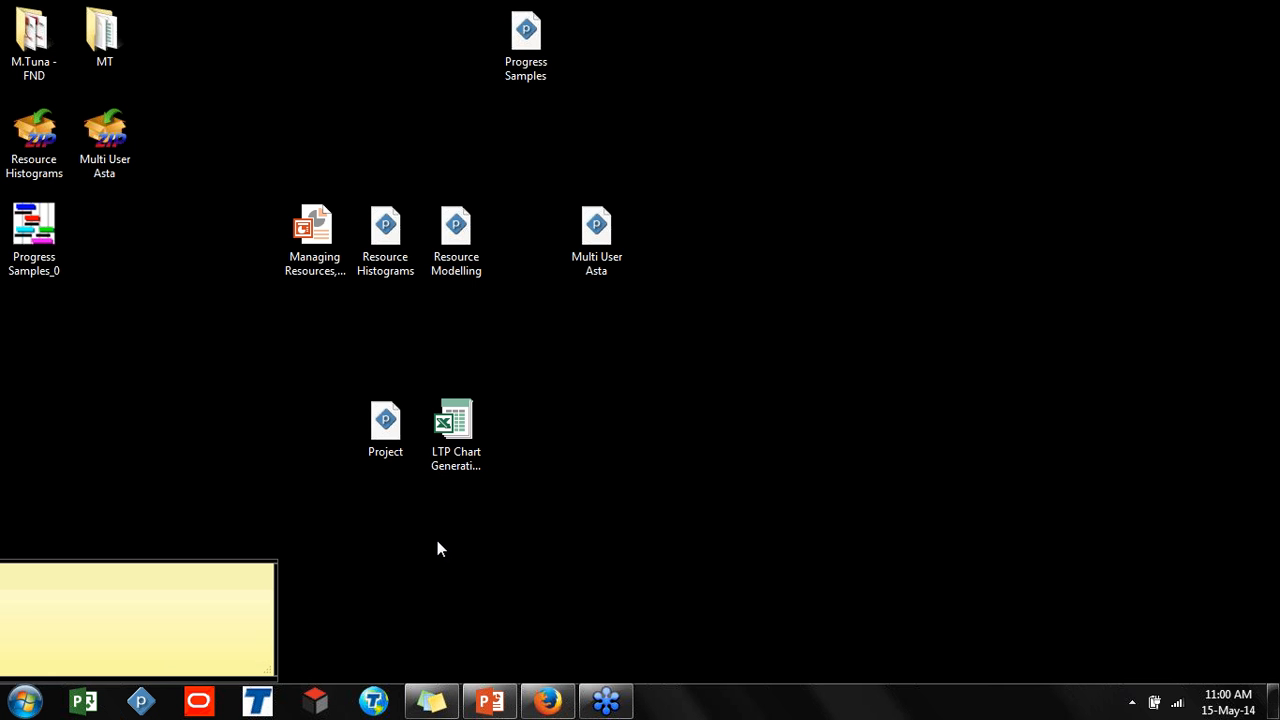
left_click_drag(505, 74, 526, 238)
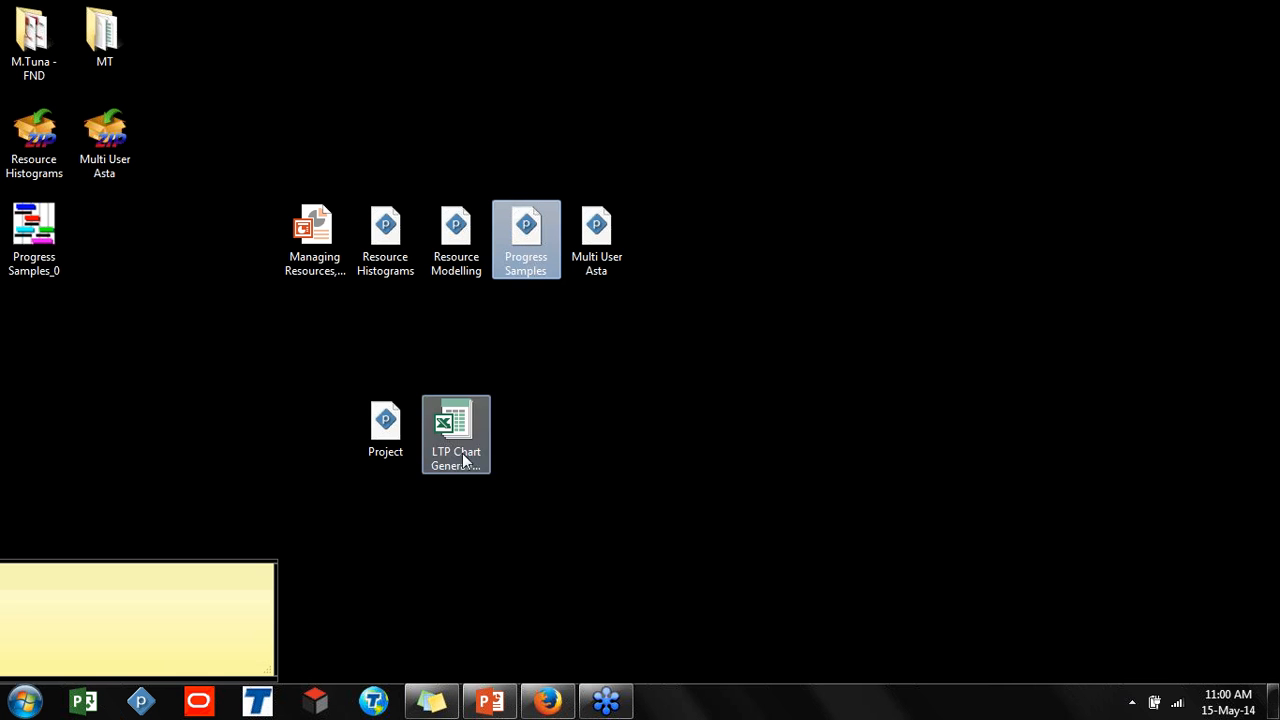
Open the Project file in Powerproject and show the Format bar chart tools
left_click(378, 437)
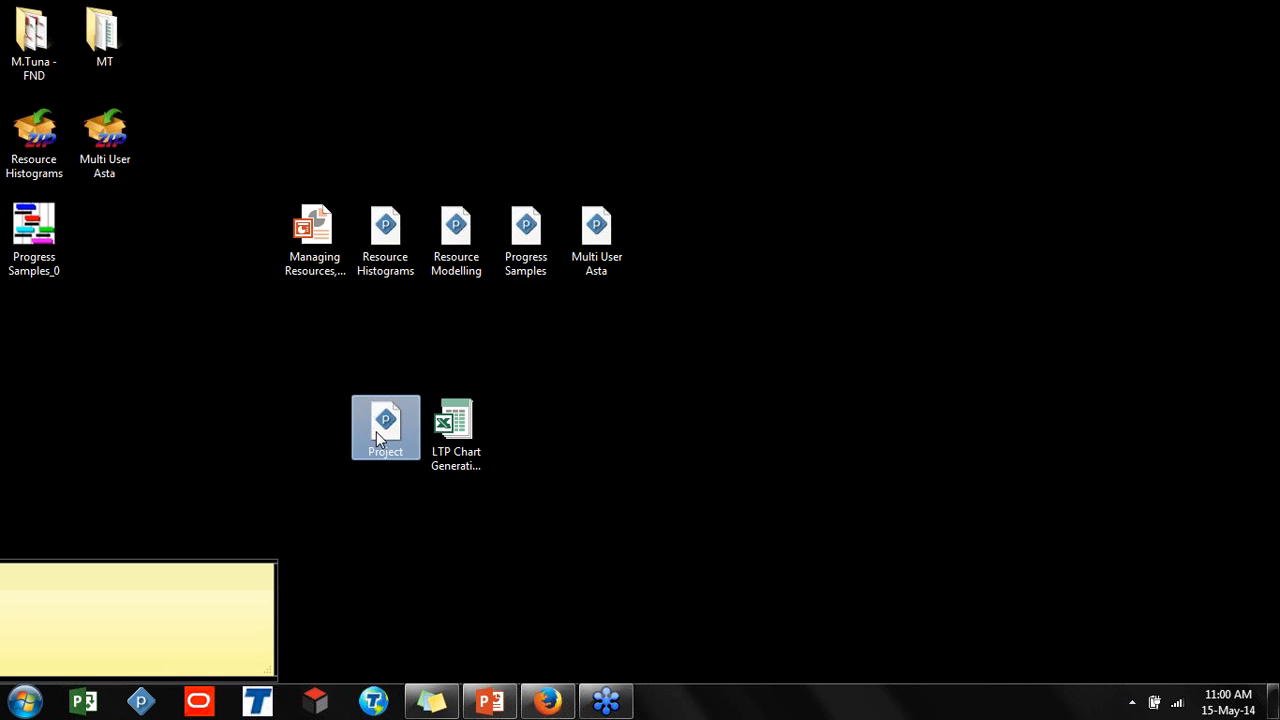
double_click(378, 436)
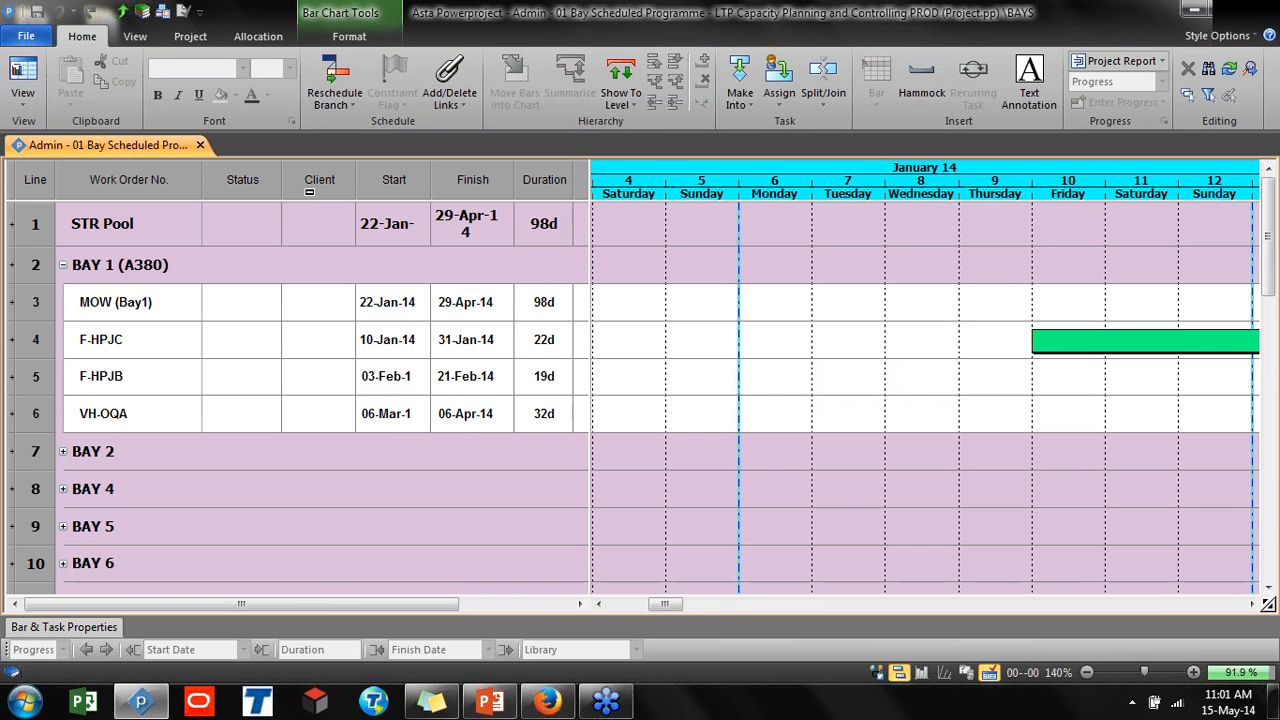
left_click(349, 36)
left_click(563, 97)
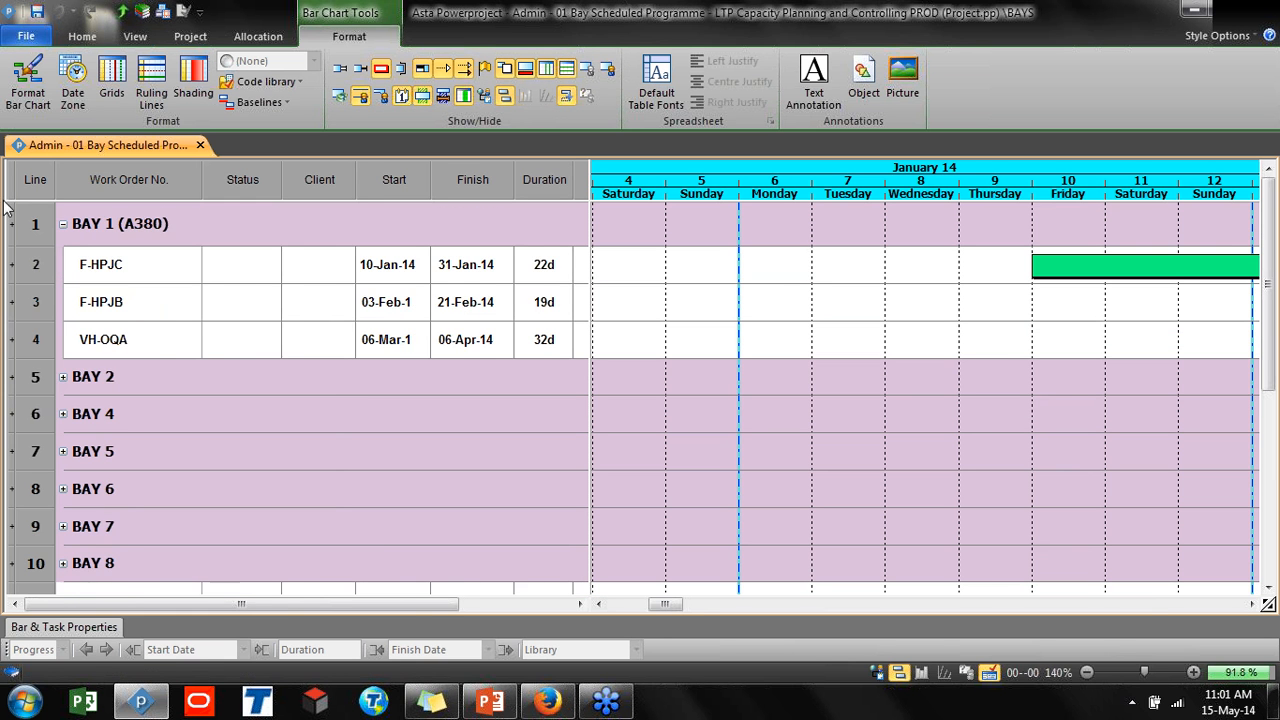
Open the project view pane and select BAY 1 (A380) in the programme tree
left_click_drag(8, 207, 286, 234)
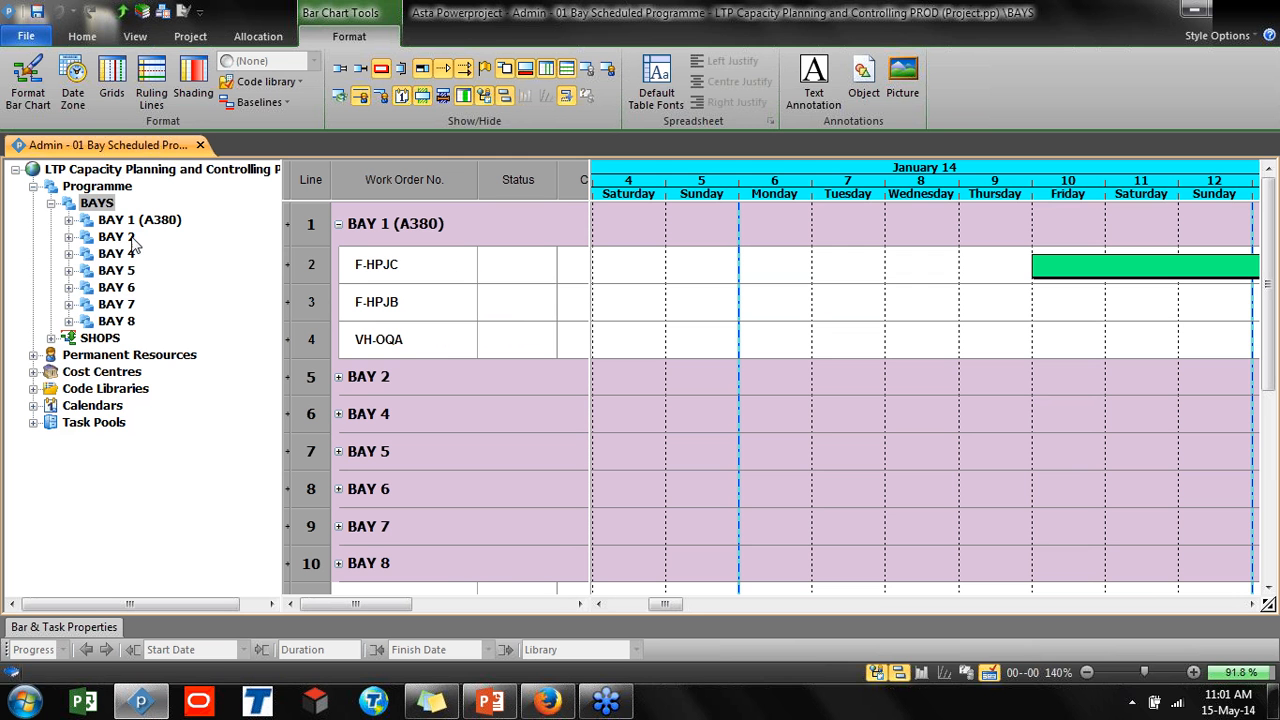
key("ctrl")
left_click(65, 223)
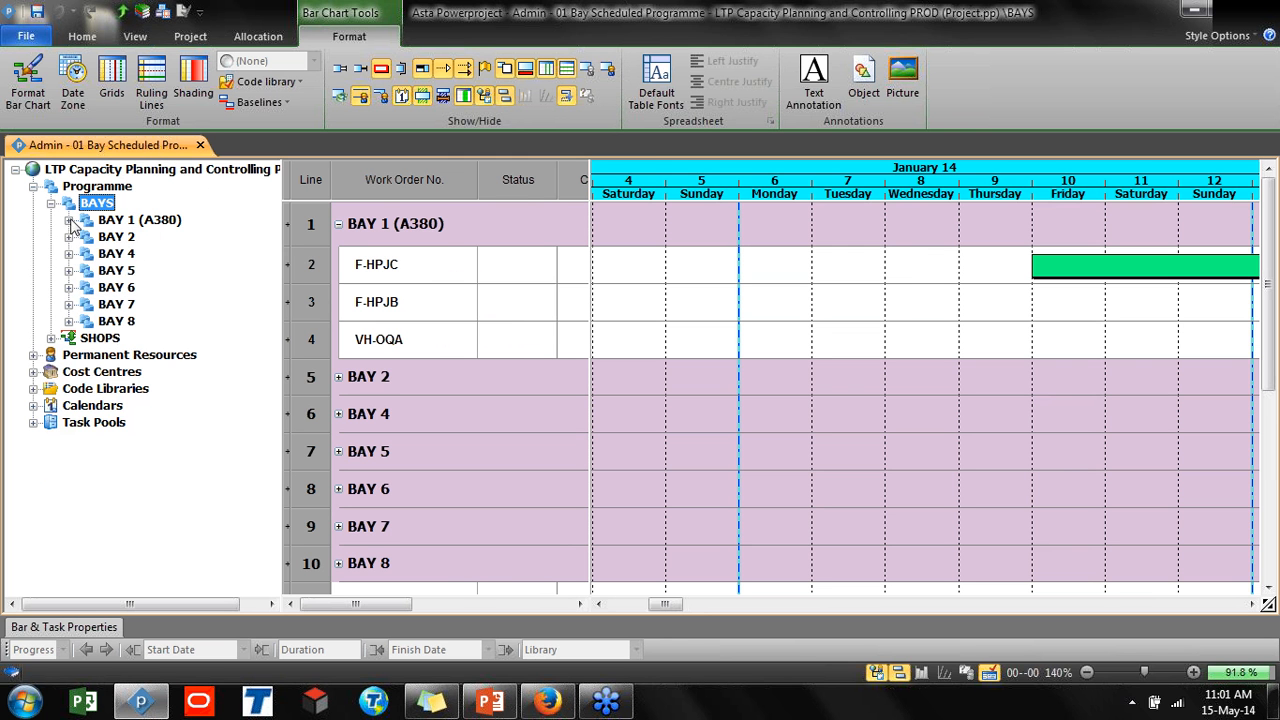
Collapse the BAYS branch of the programme tree and close the project view pane to widen the spreadsheet
left_click(69, 220)
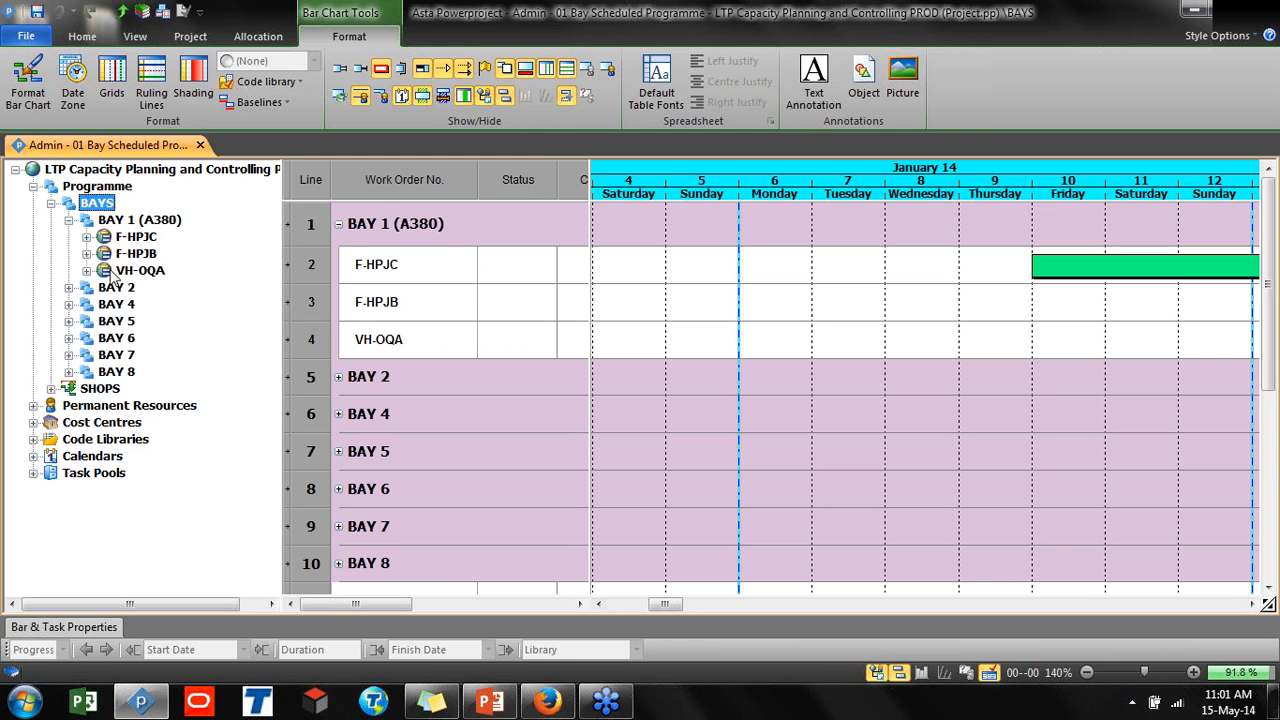
left_click(69, 220)
left_click(51, 203)
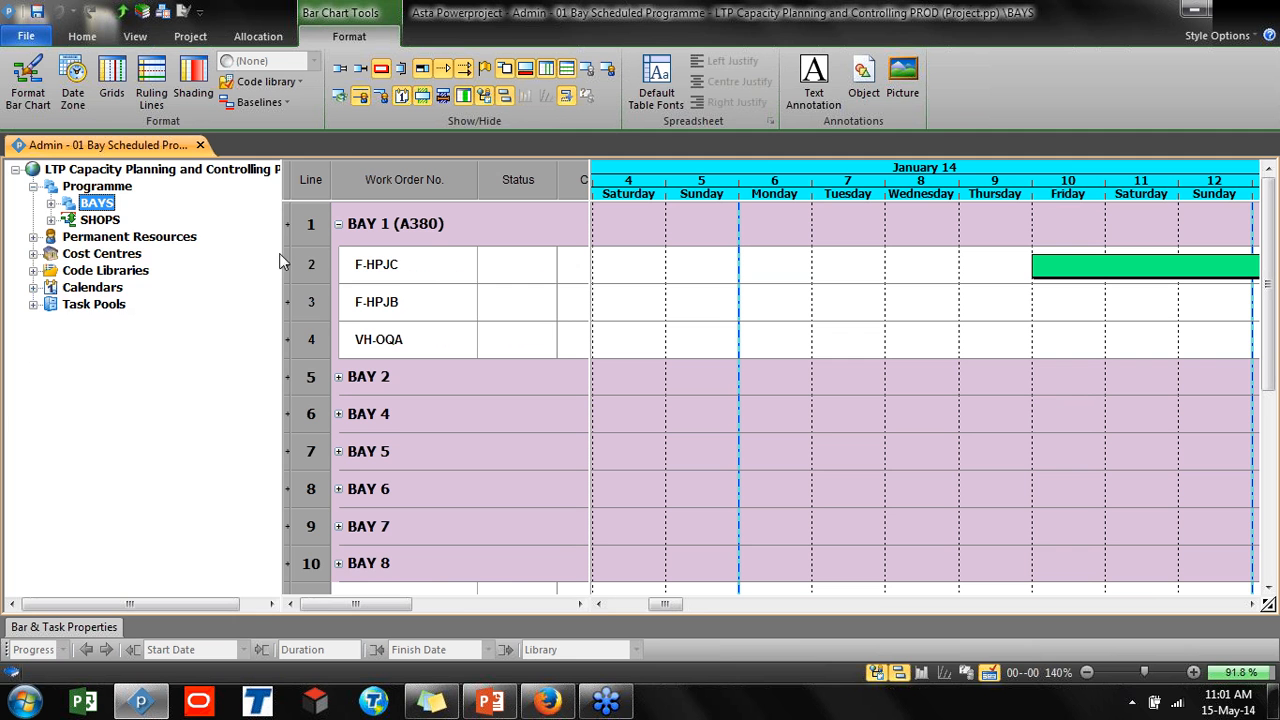
left_click_drag(283, 253, 10, 265)
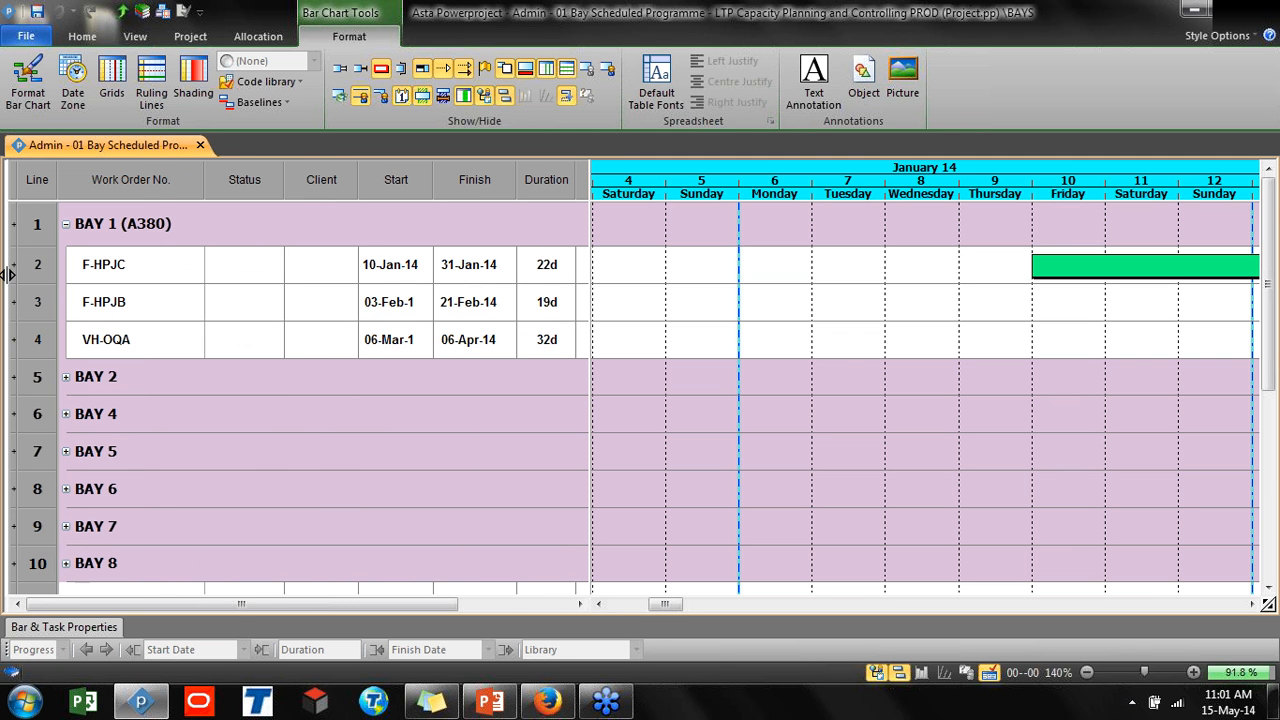
Set F-HPJC's Status to Confirmed and its Client to AIR FRANCE
left_click(274, 262)
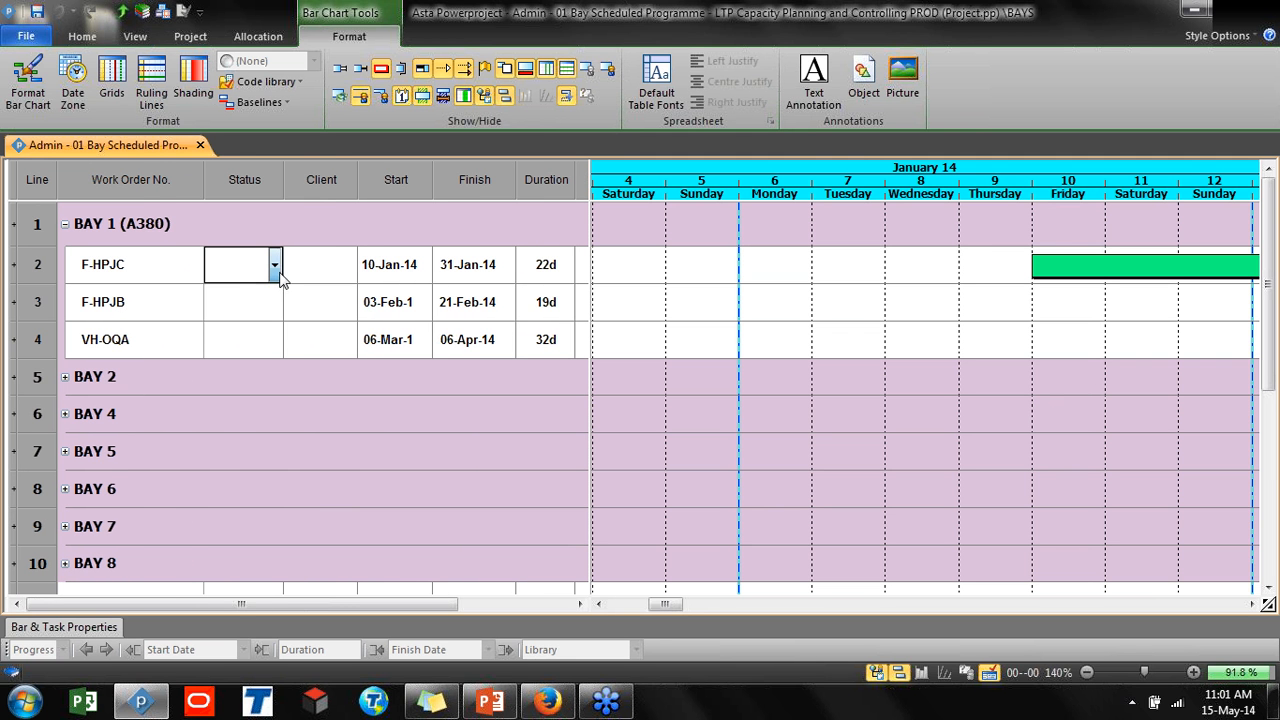
left_click(274, 264)
left_click(238, 296)
left_click(320, 264)
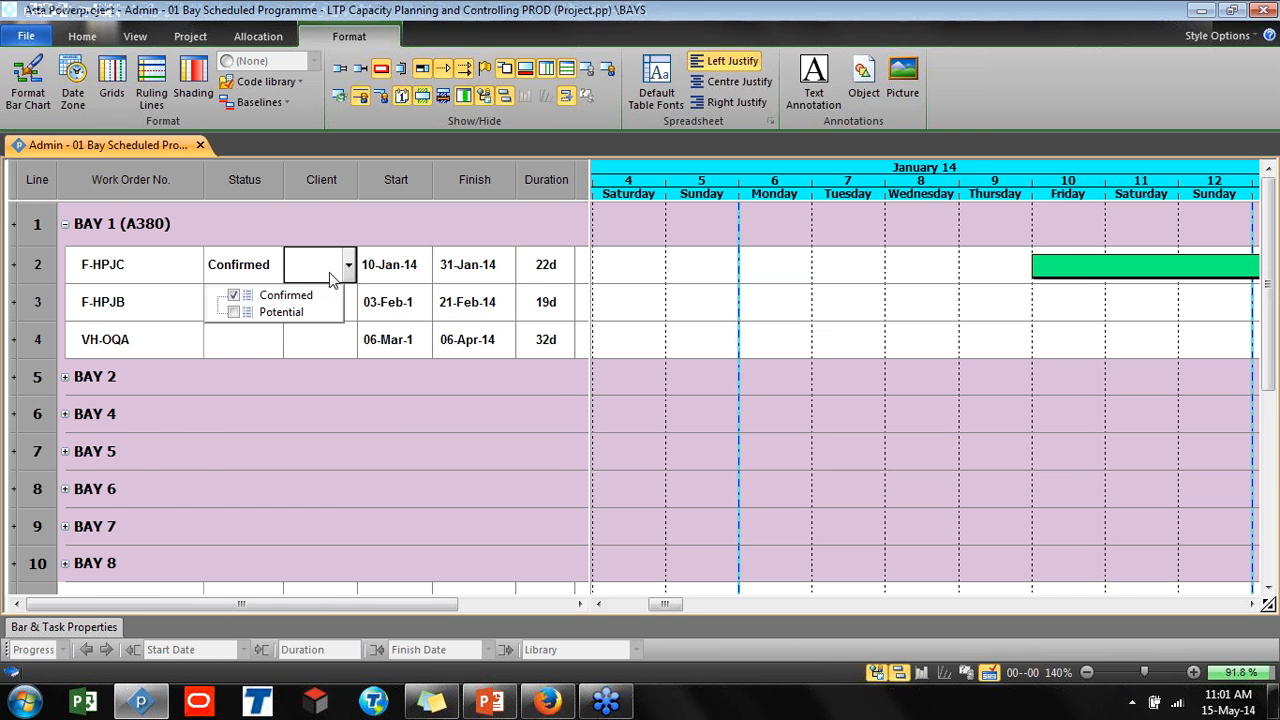
left_click(348, 264)
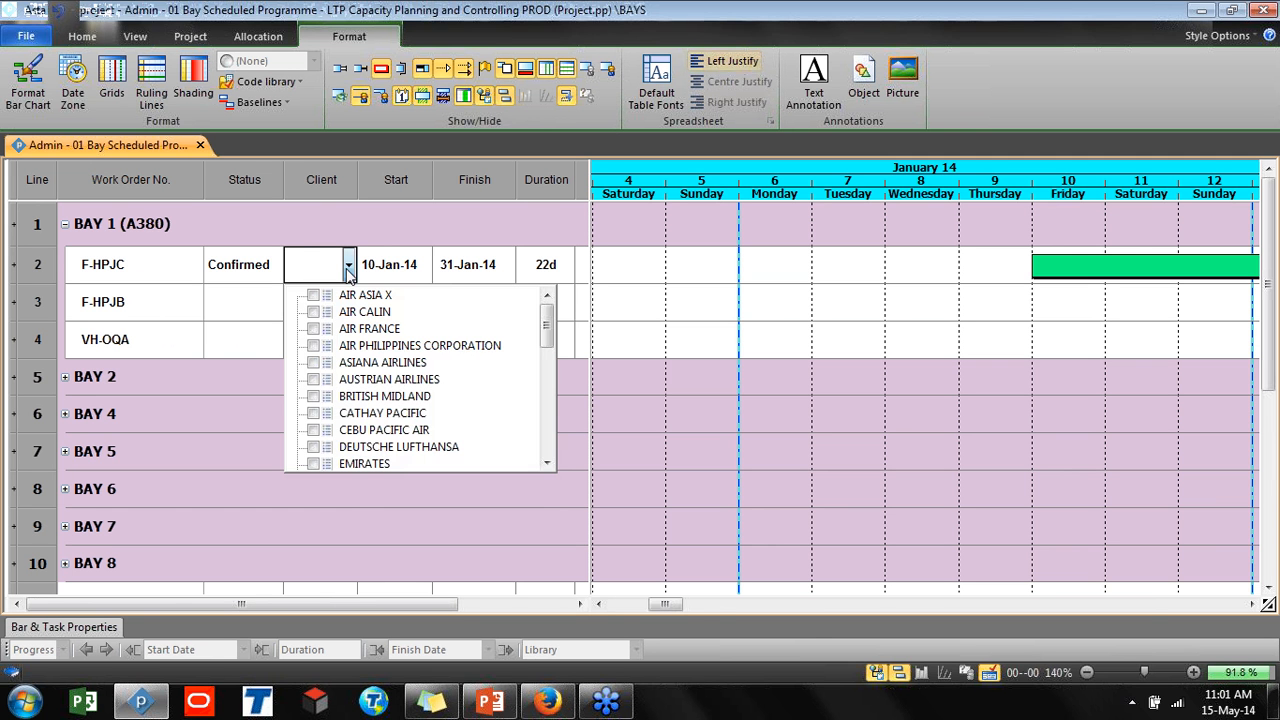
left_click(312, 329)
Switch to the 04 Bays Headcount MOW / LP view
left_click(272, 304)
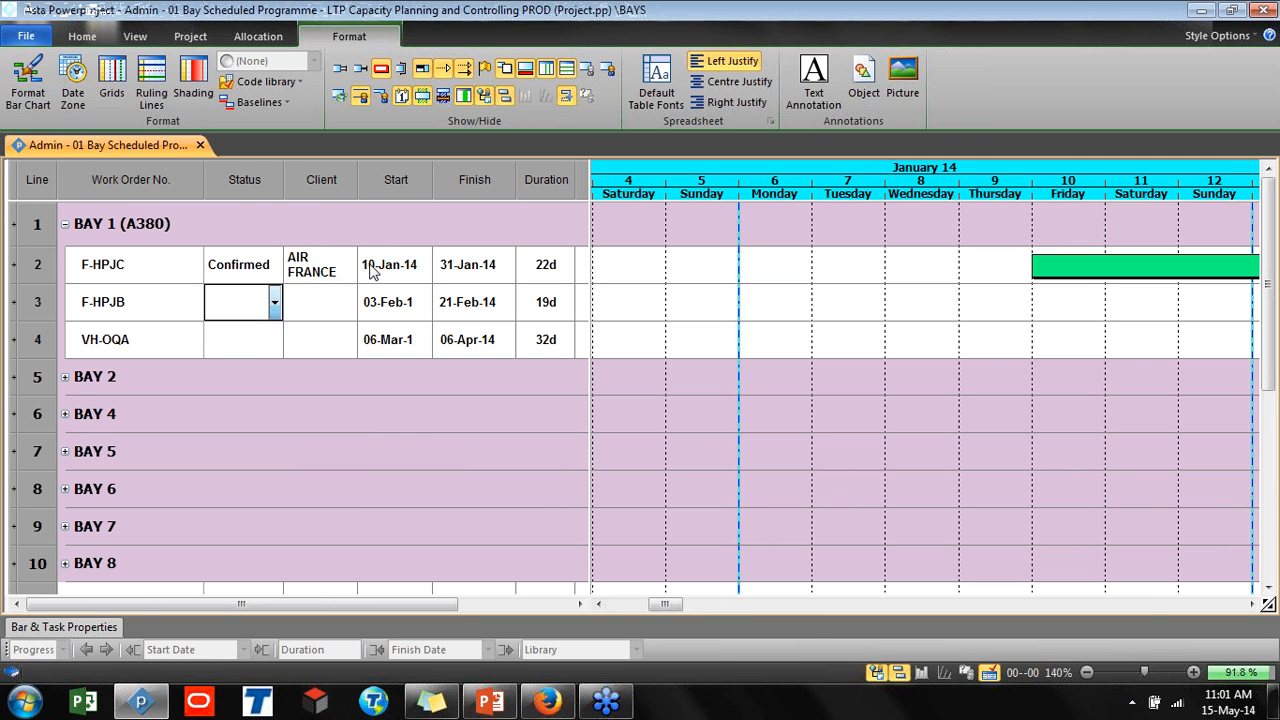
left_click_drag(594, 294, 580, 319)
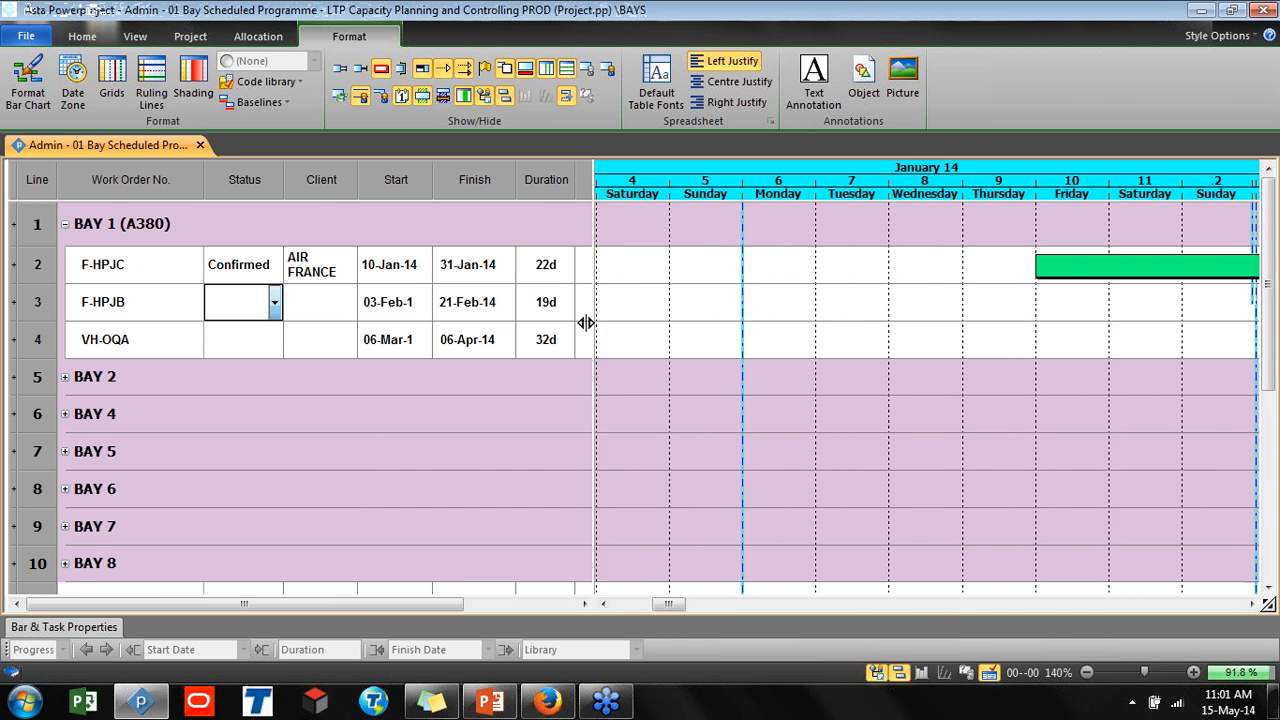
left_click_drag(640, 606, 680, 605)
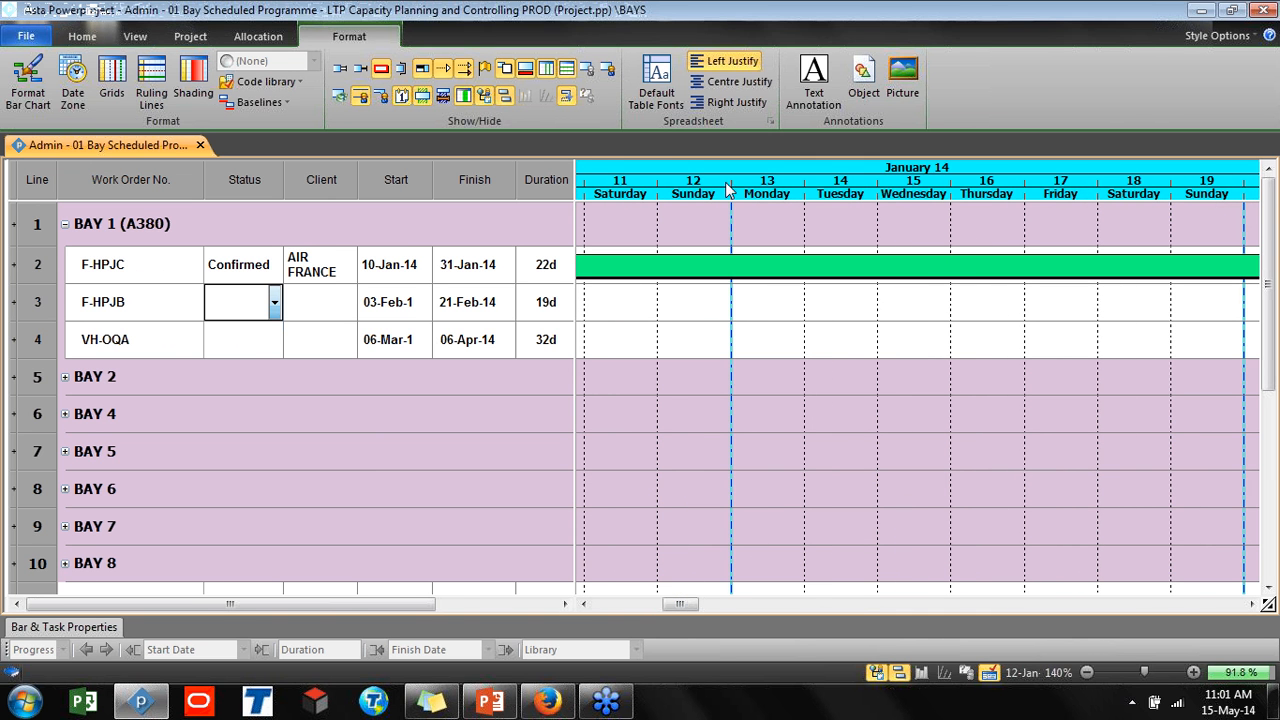
left_click(132, 37)
left_click(26, 86)
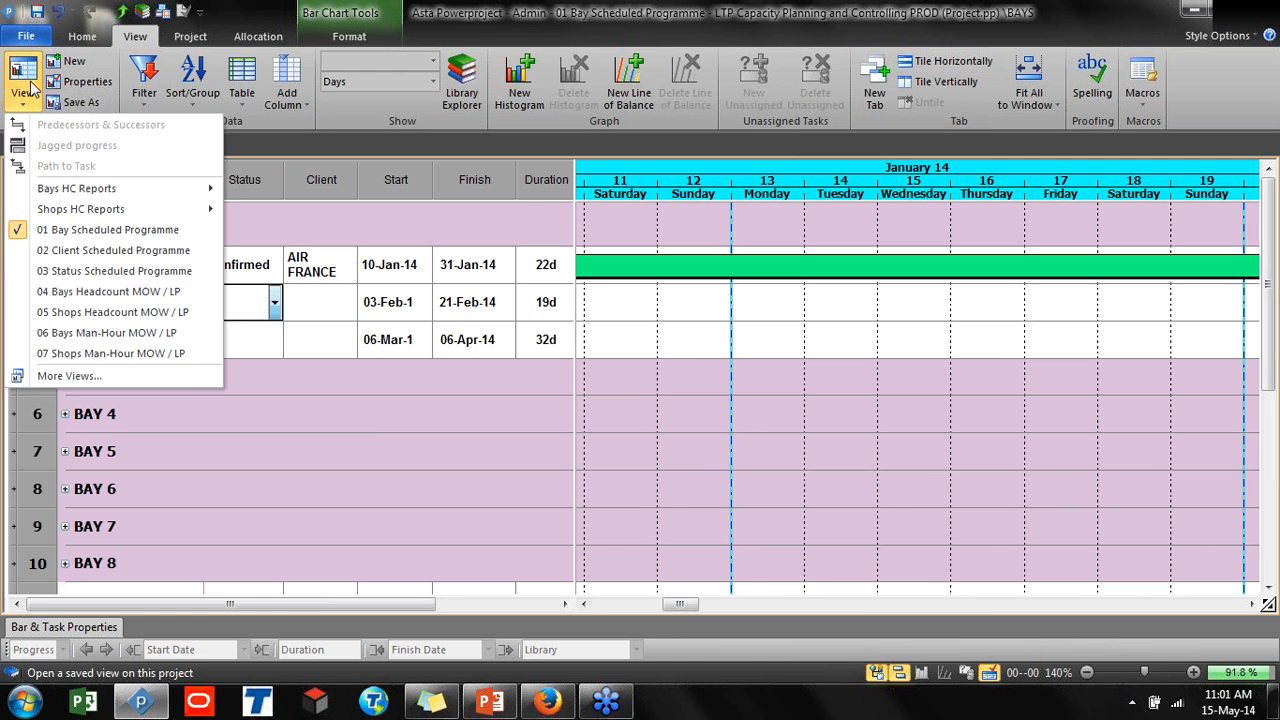
left_click(110, 293)
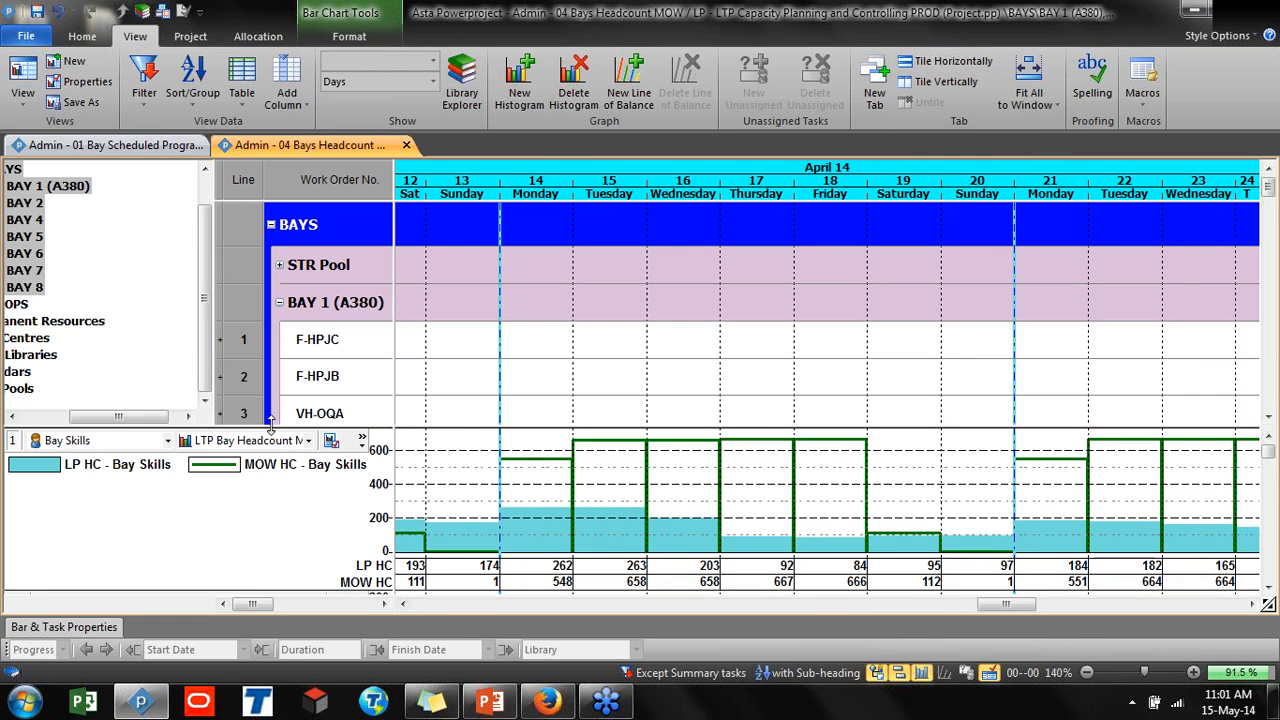
Close the project view pane and enlarge the Bay Skills histogram below the task rows
left_click_drag(268, 400, 266, 318)
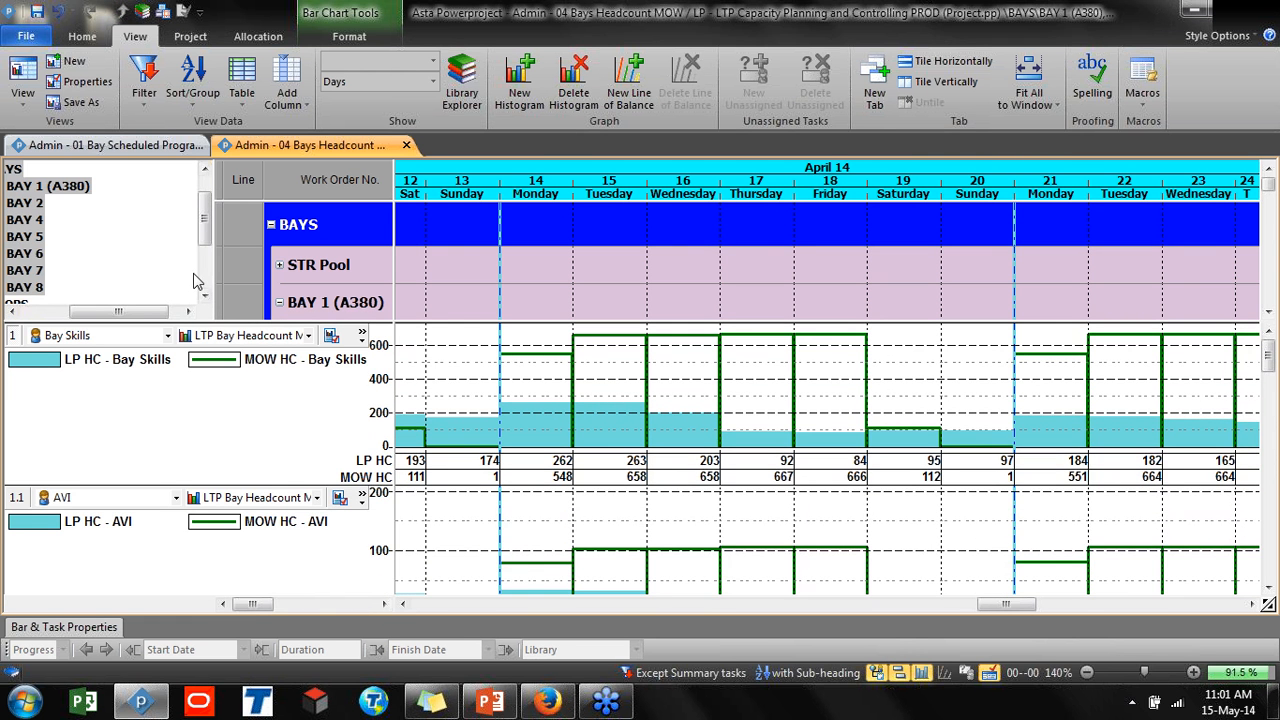
left_click_drag(213, 266, 6, 270)
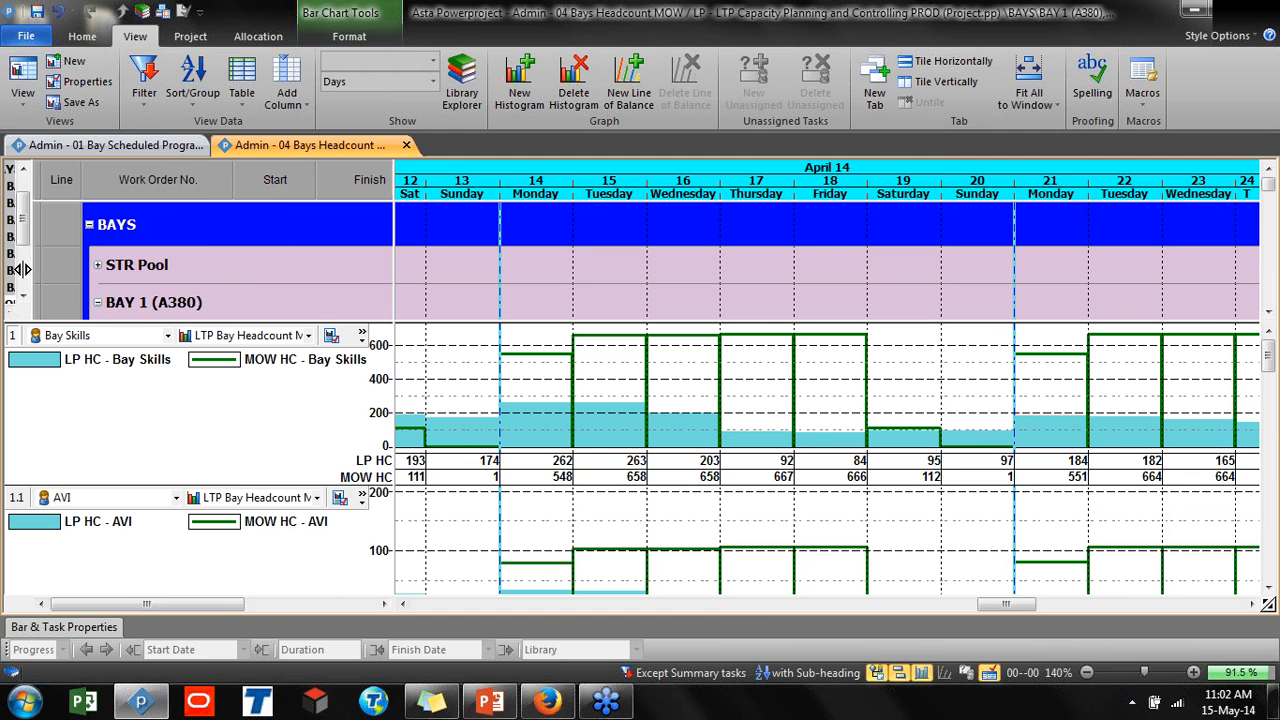
left_click(114, 330)
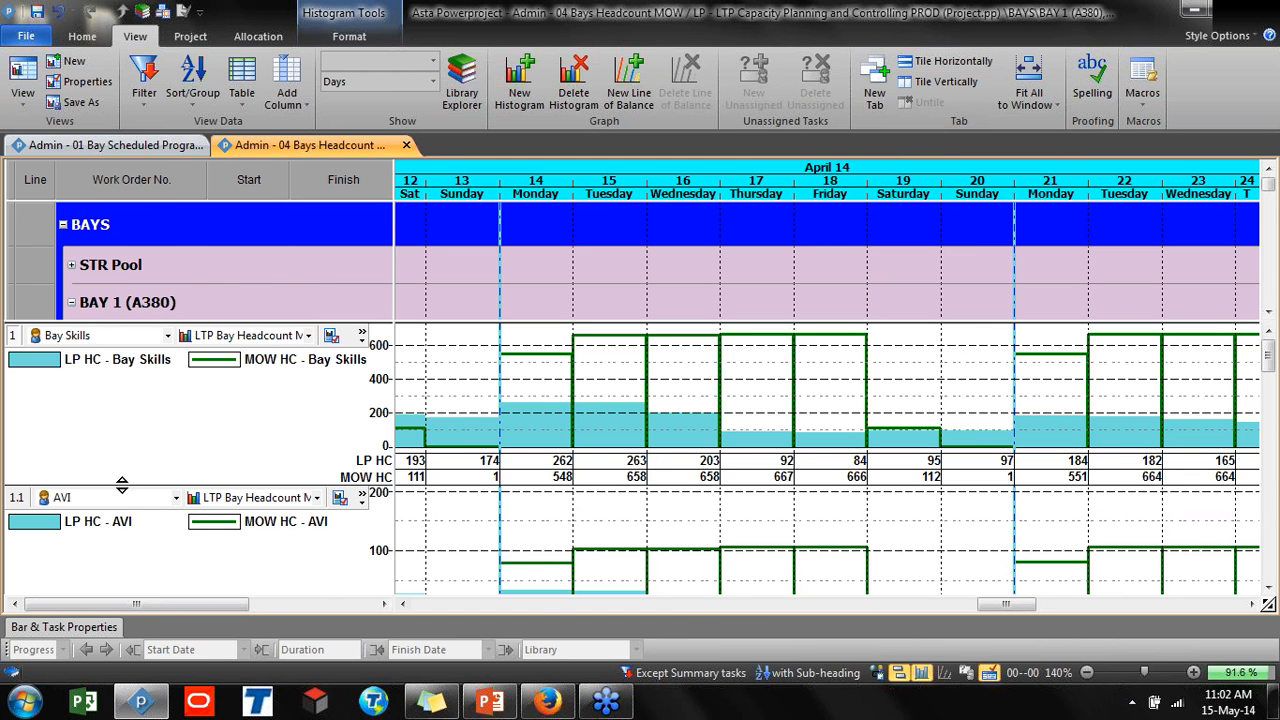
left_click_drag(121, 490, 121, 581)
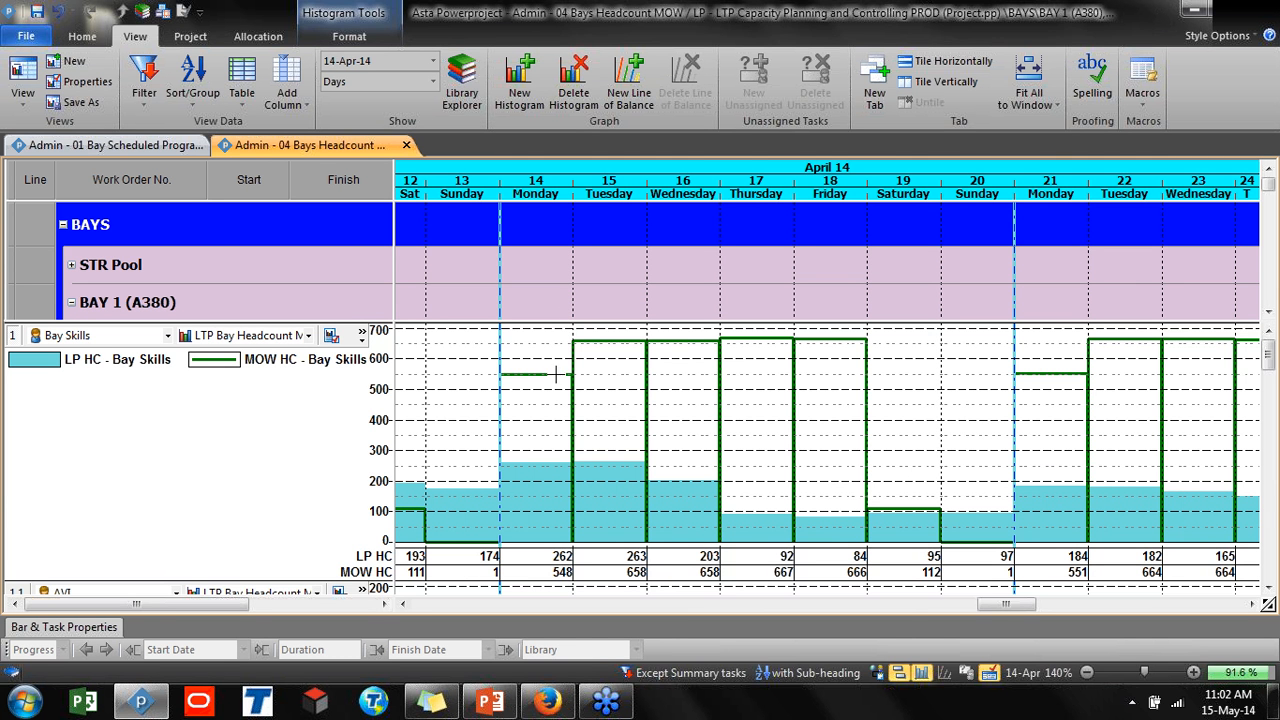
Shrink the Bay Skills histogram so the AVI histogram fits beneath it
scroll(548, 375, "down", 2)
scroll(555, 383, "up", 2)
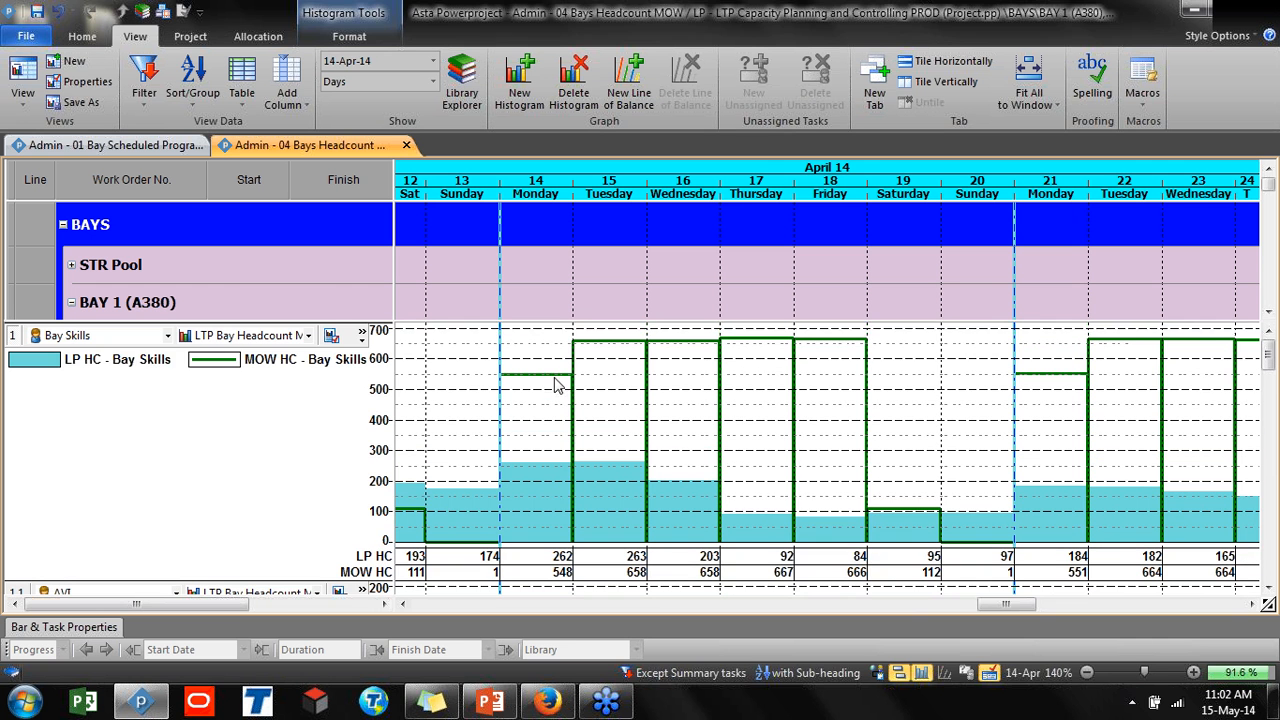
left_click(167, 336)
left_click(39, 358)
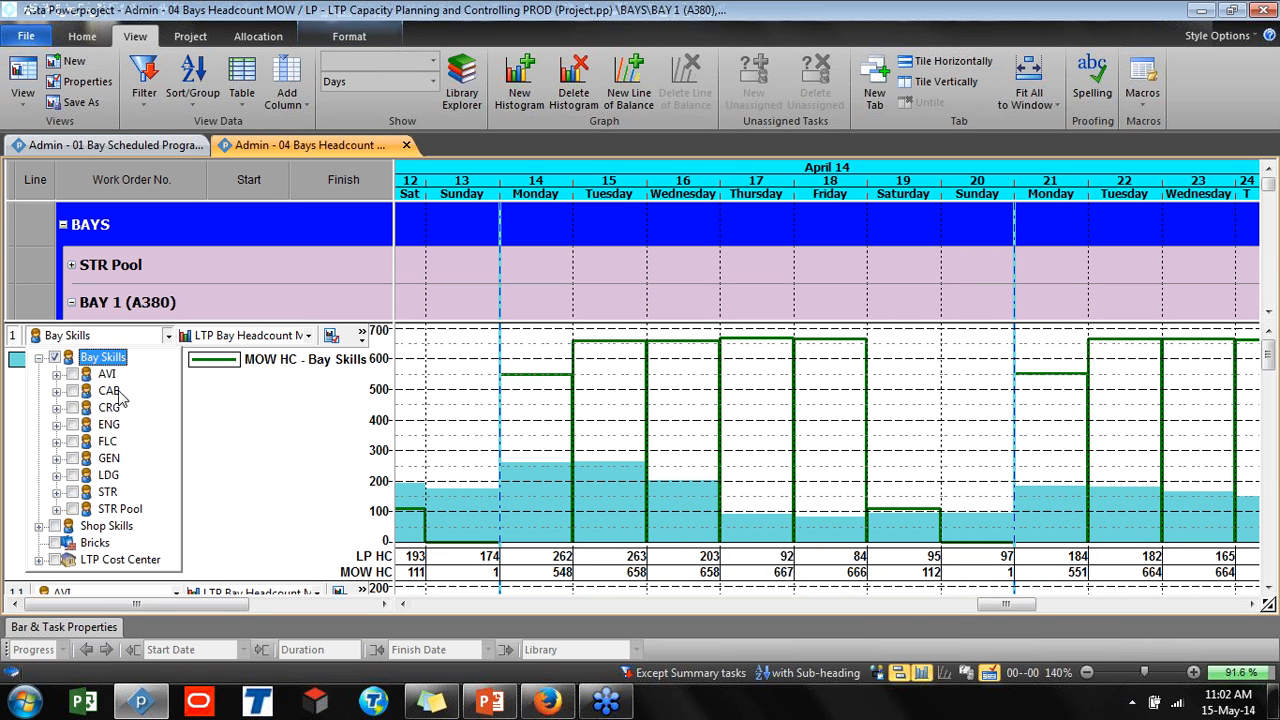
left_click(38, 357)
left_click_drag(170, 587, 186, 430)
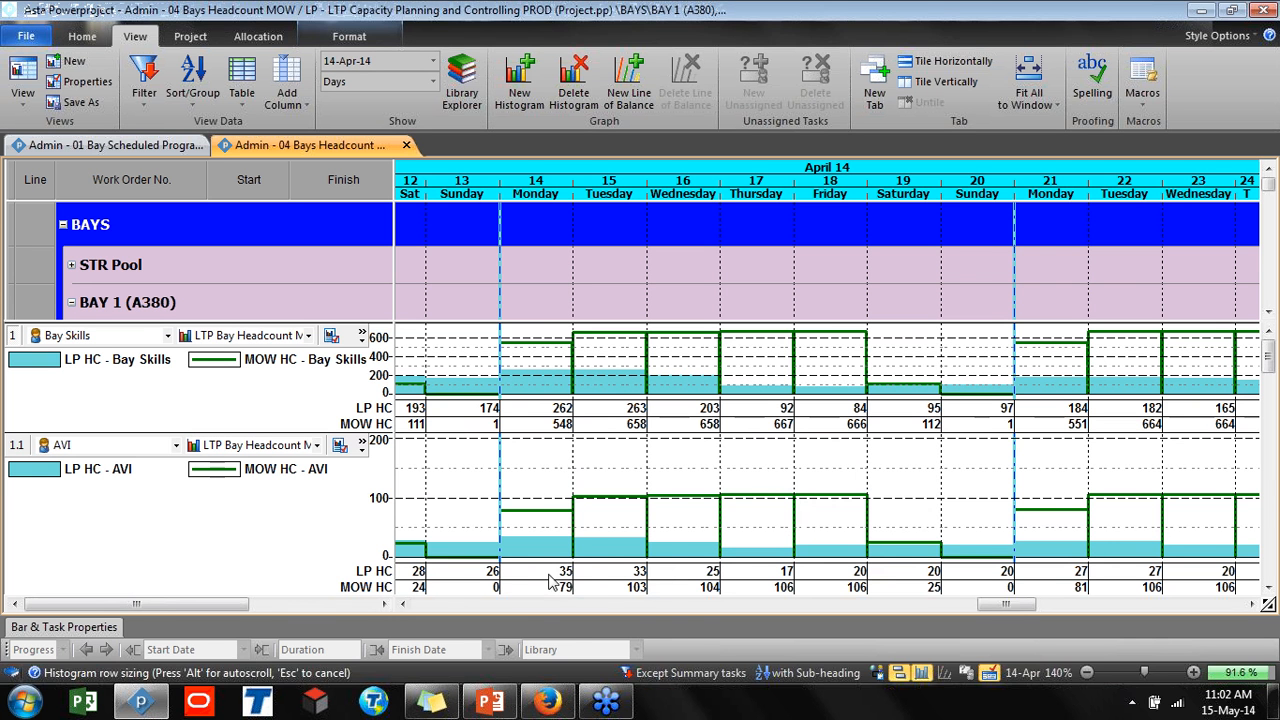
Run the modLufthansa.Lufthansa macro from the VBAProject (Lufthansa) macro project
left_click(615, 582)
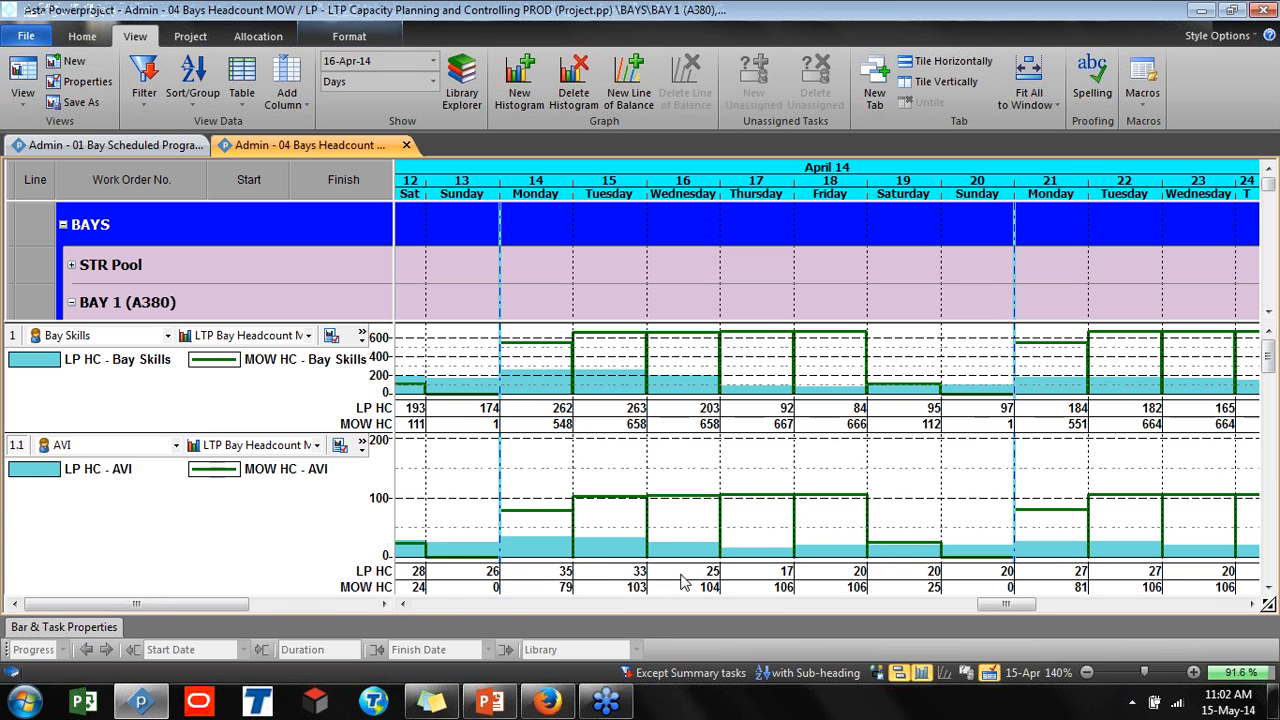
left_click(711, 580)
left_click(758, 582)
left_click(364, 584)
left_click(362, 591)
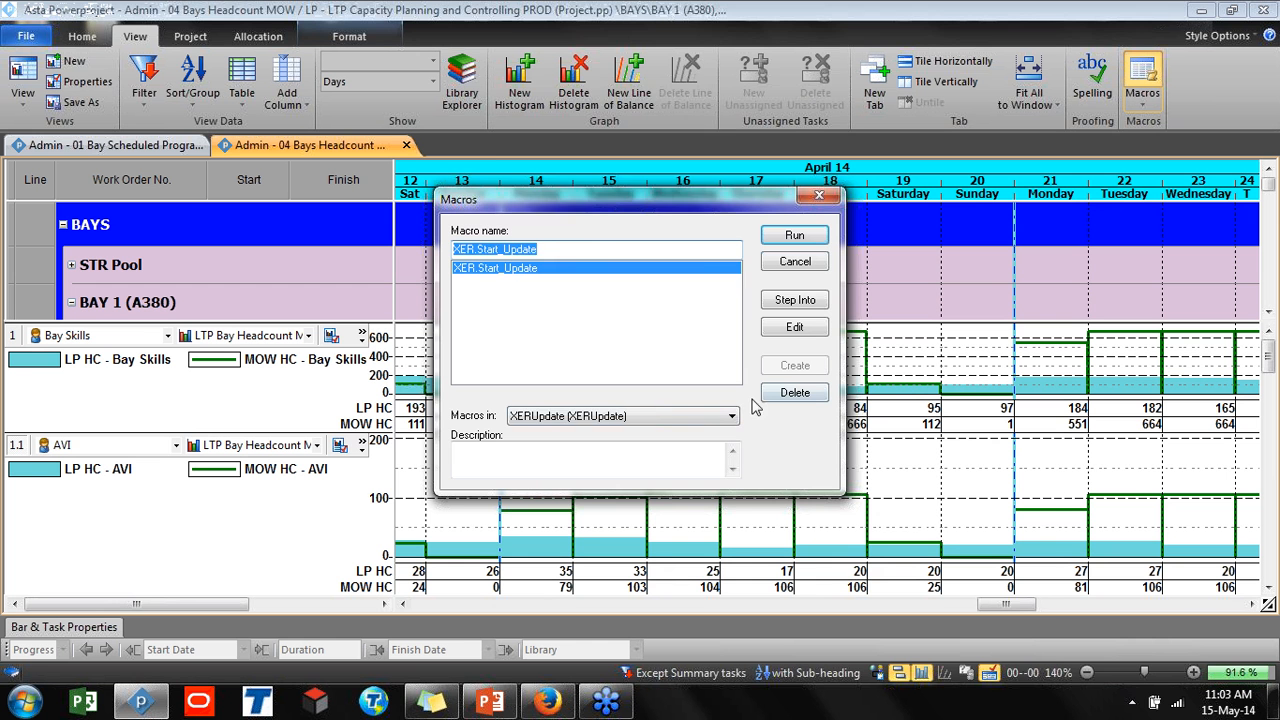
left_click(722, 418)
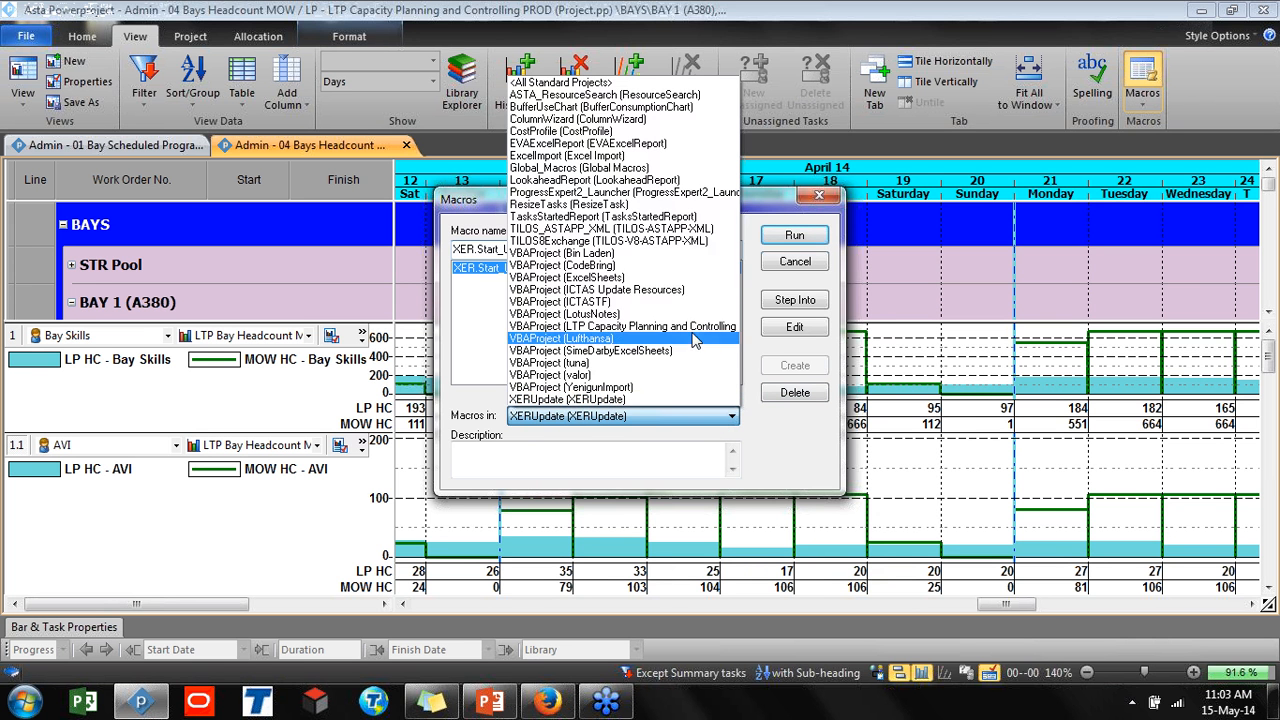
left_click(695, 339)
left_click_drag(709, 210, 350, 210)
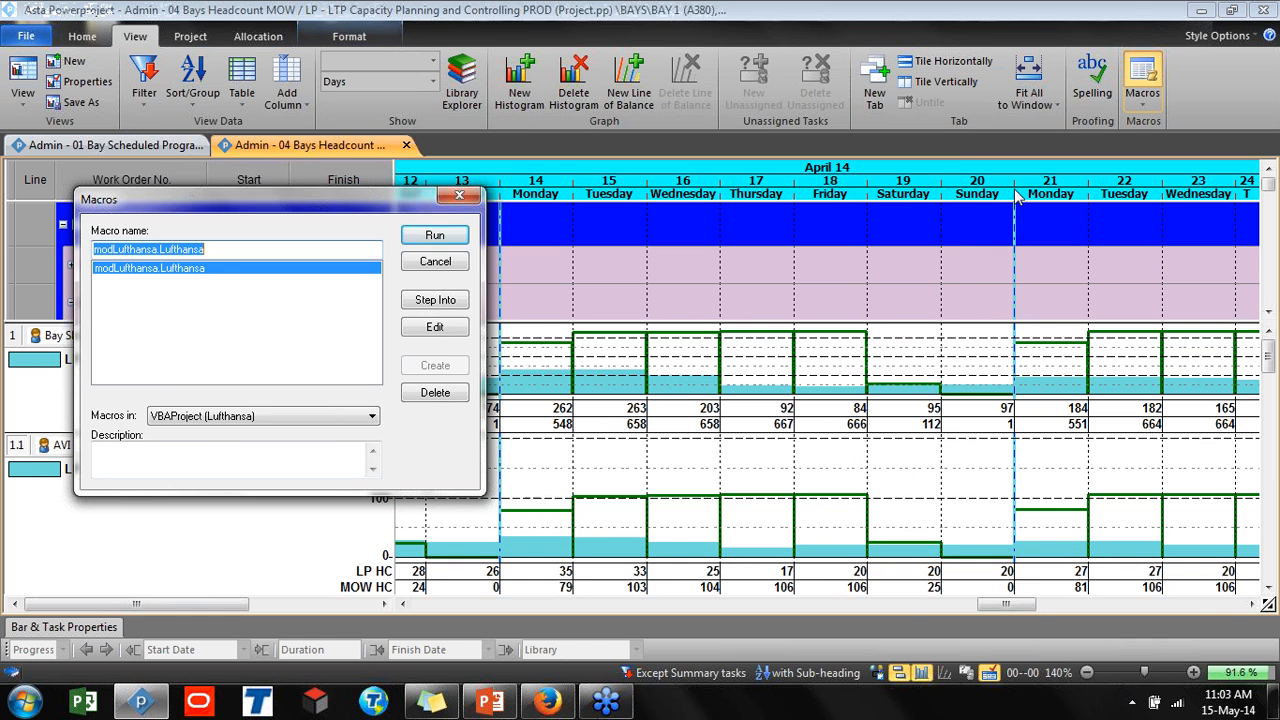
left_click(433, 242)
left_click_drag(683, 137, 405, 124)
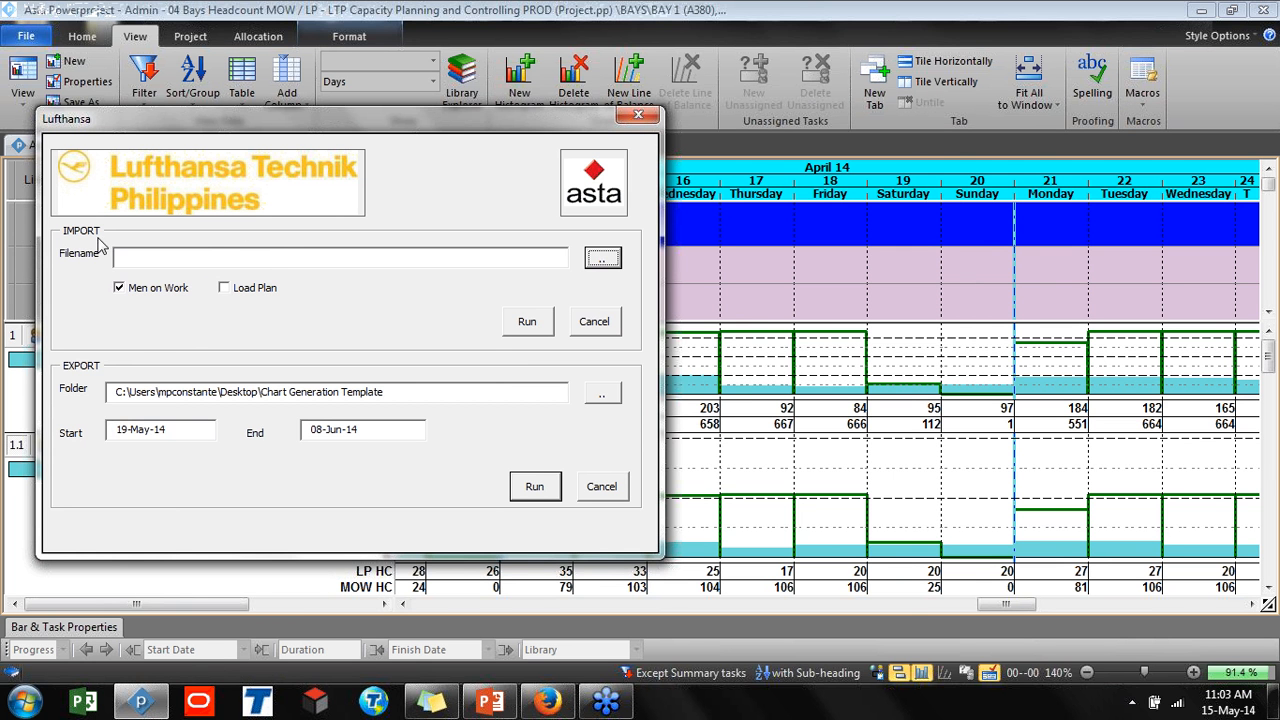
Set the export folder in the Lufthansa dialog to the Desktop
left_click(119, 288)
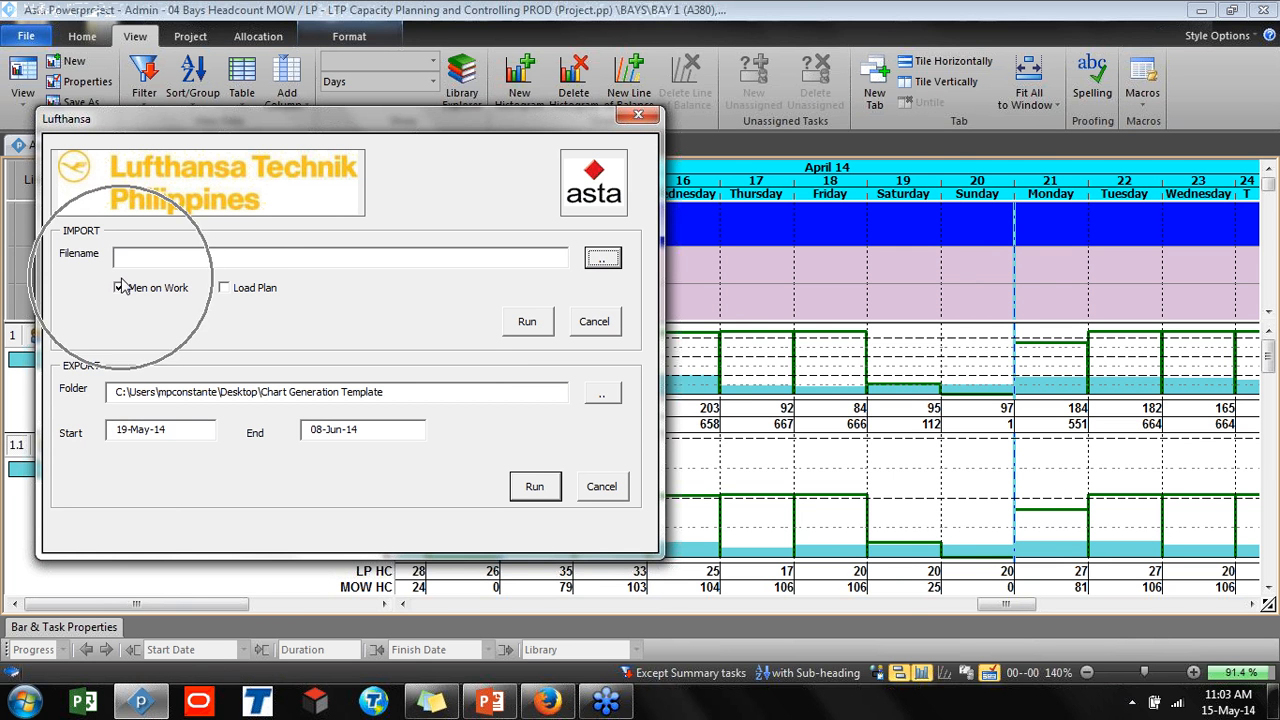
key("ctrl")
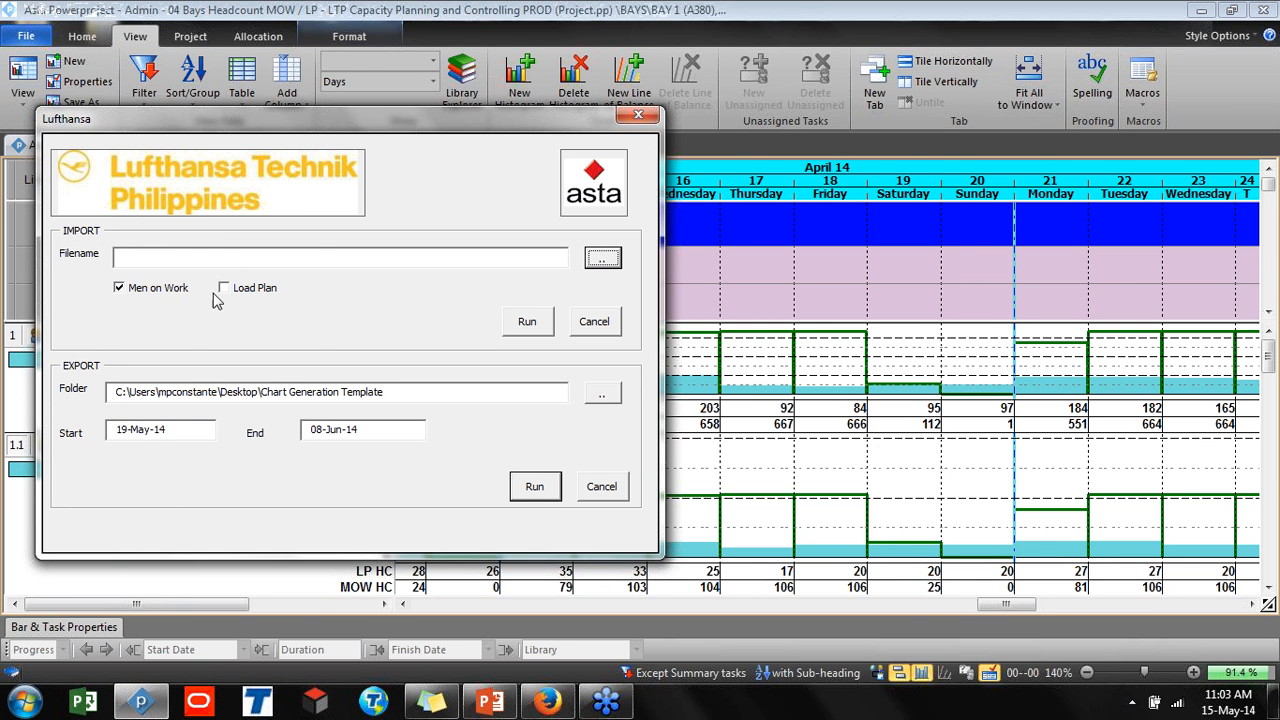
key("ctrl")
left_click(598, 394)
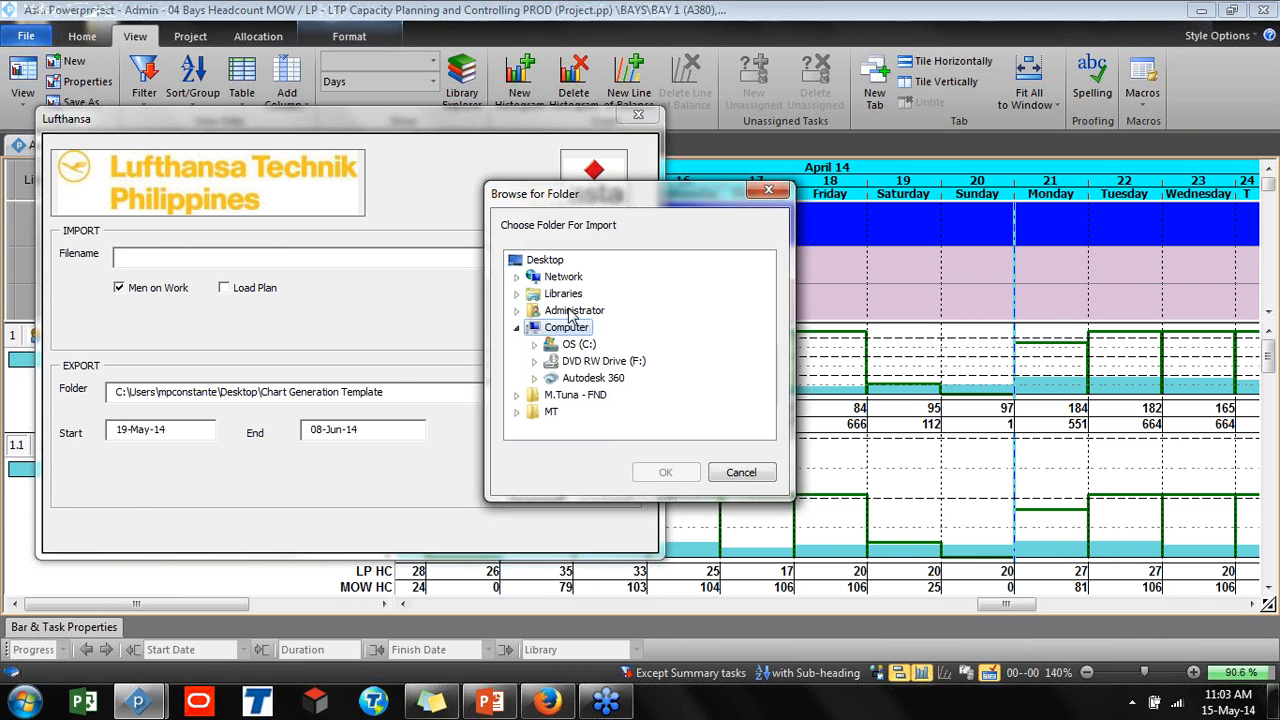
left_click(561, 263)
left_click(663, 474)
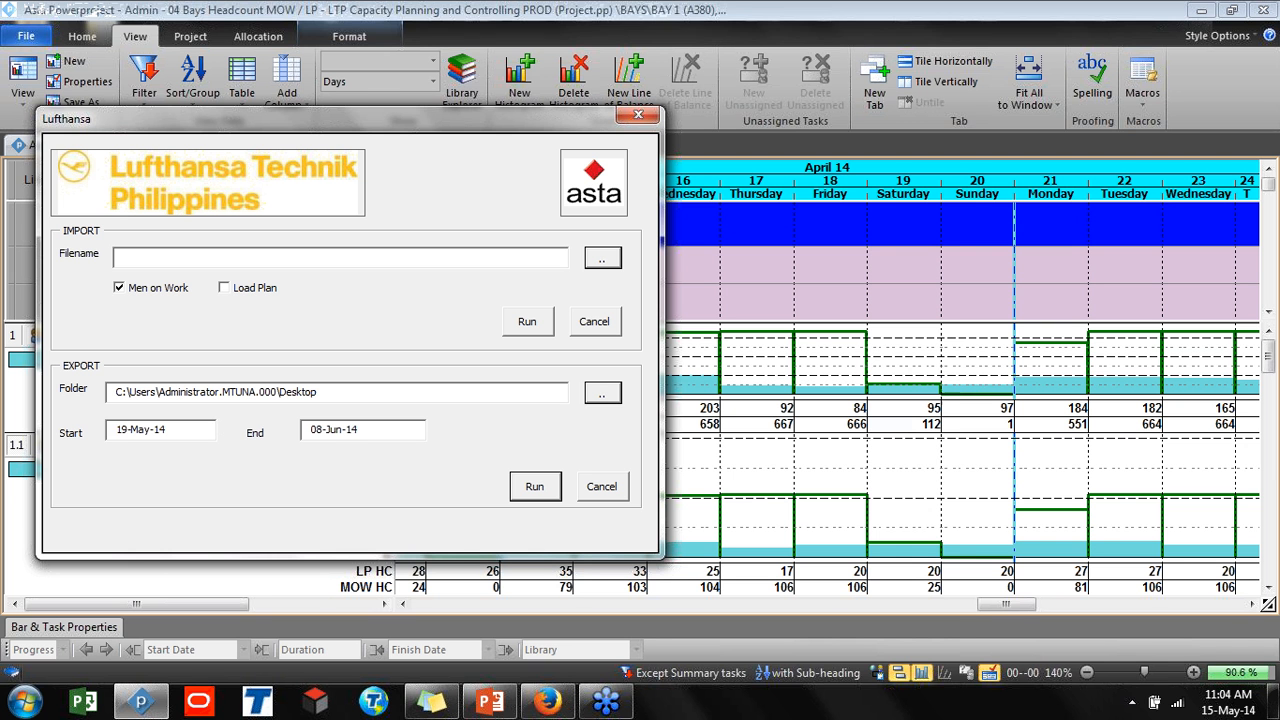
Set the export start date to 14-Apr-14
key("Tab")
type("14")
key("BackSpace")
key("BackSpace")
key("BackSpace")
type("Apr")
left_click(310, 429)
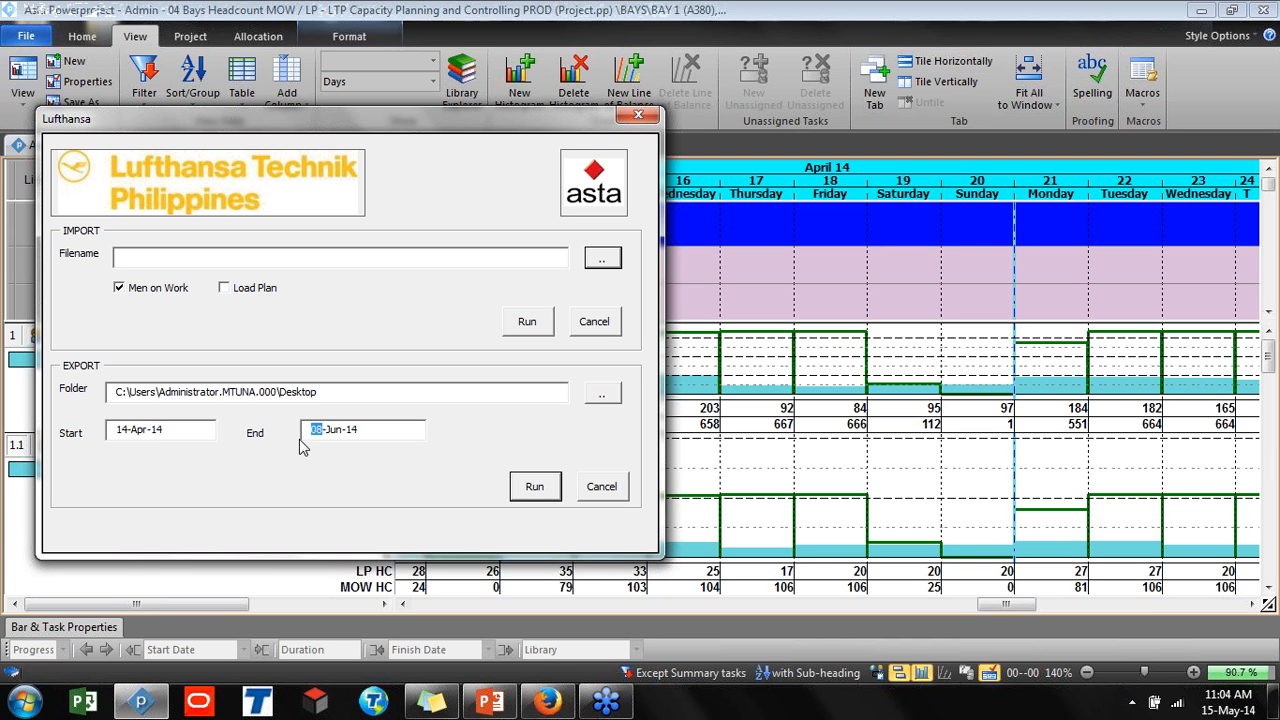
Set the export end date to 20-Apr-14 and run the export without updating the workbook's external links
type("20")
key("BackSpace")
key("BackSpace")
key("BackSpace")
type("Apr")
left_click(534, 487)
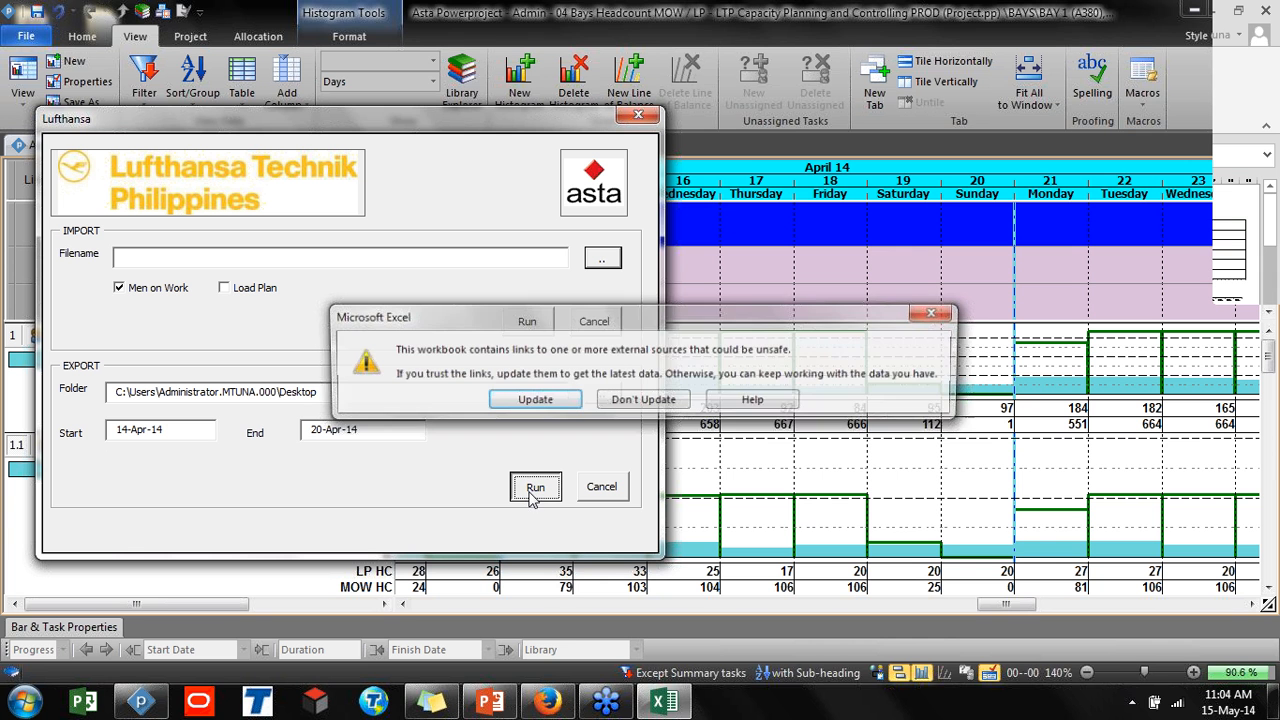
left_click(655, 401)
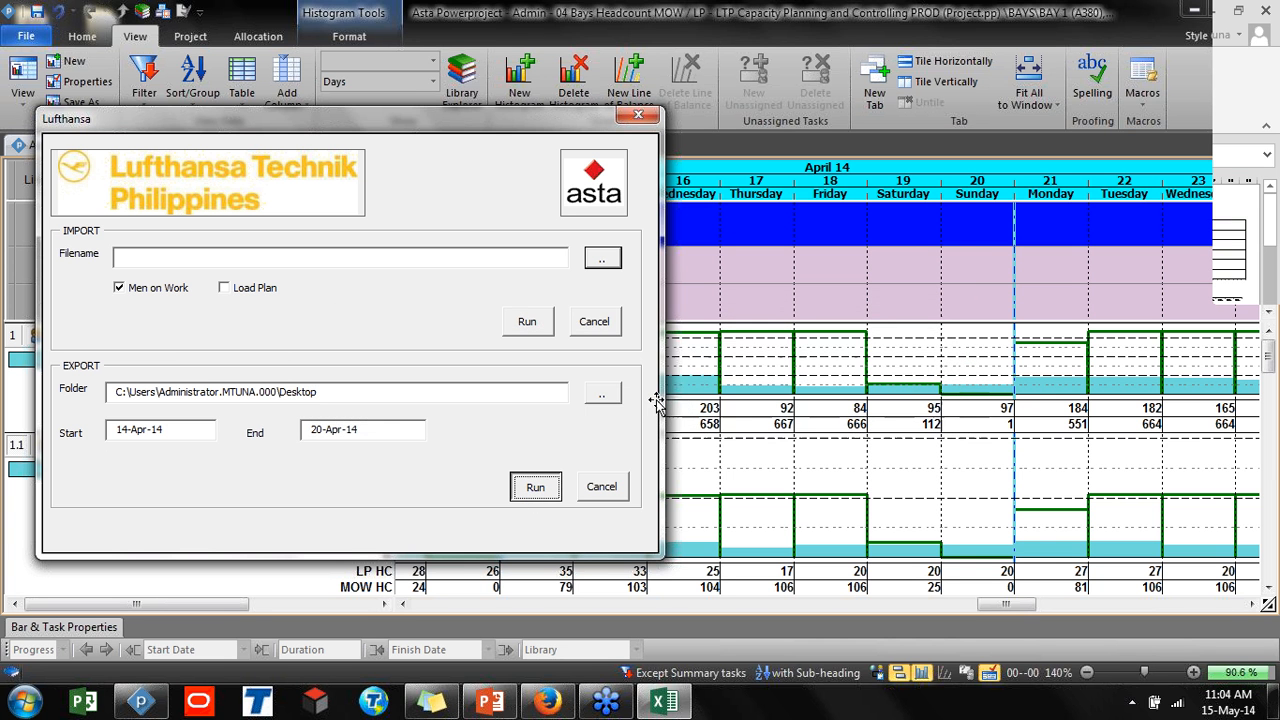
Switch to the LTP Chart Generation Template workbook in Excel and zoom in to 40%
mouse_move(680, 705)
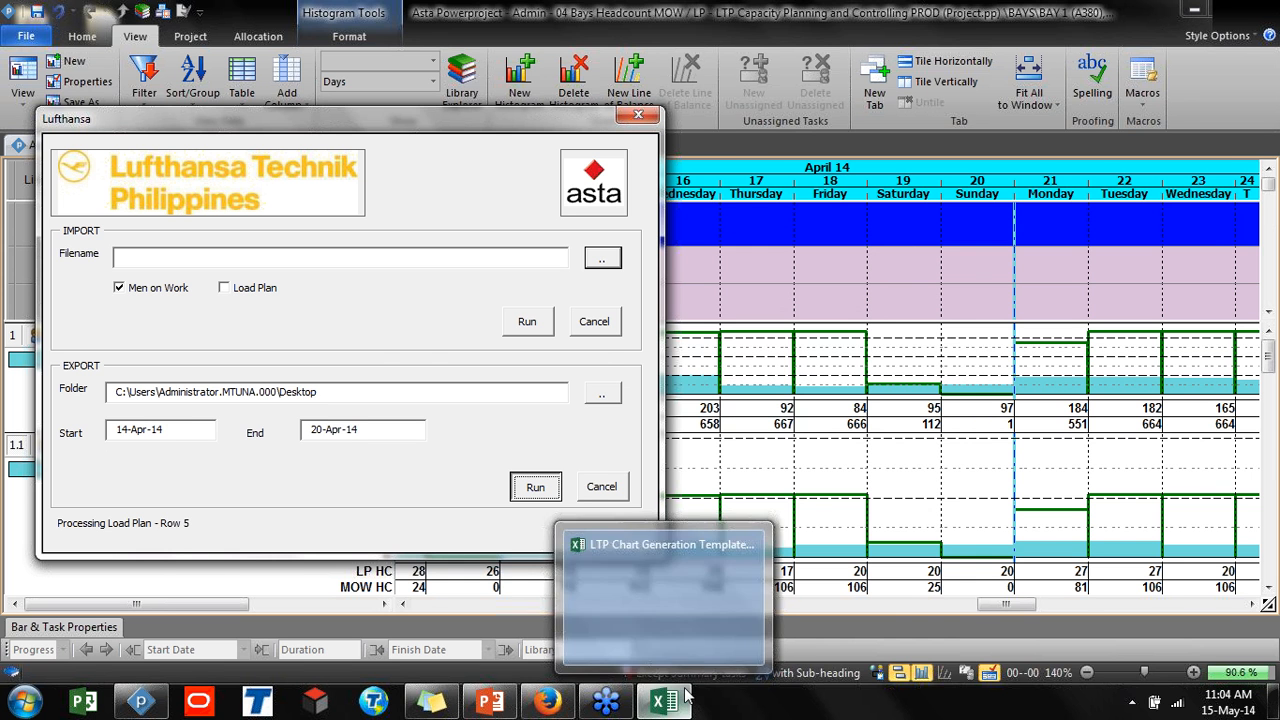
left_click(669, 624)
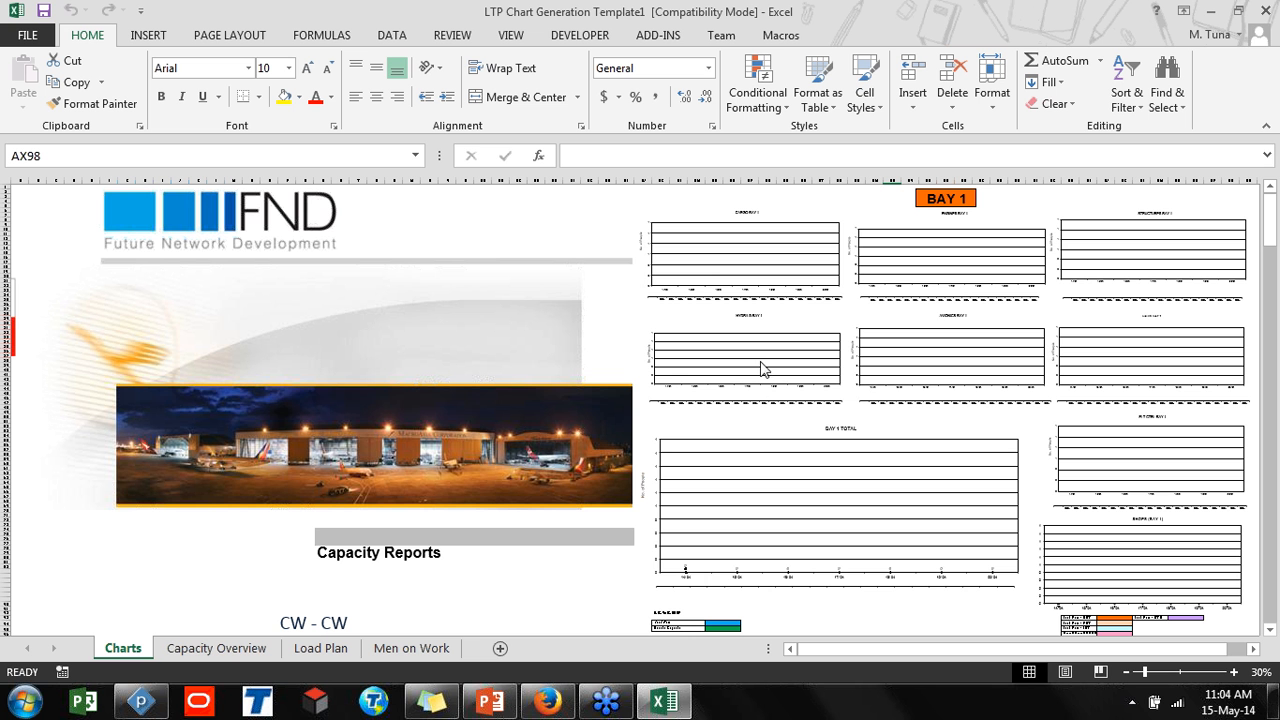
left_click(1237, 673)
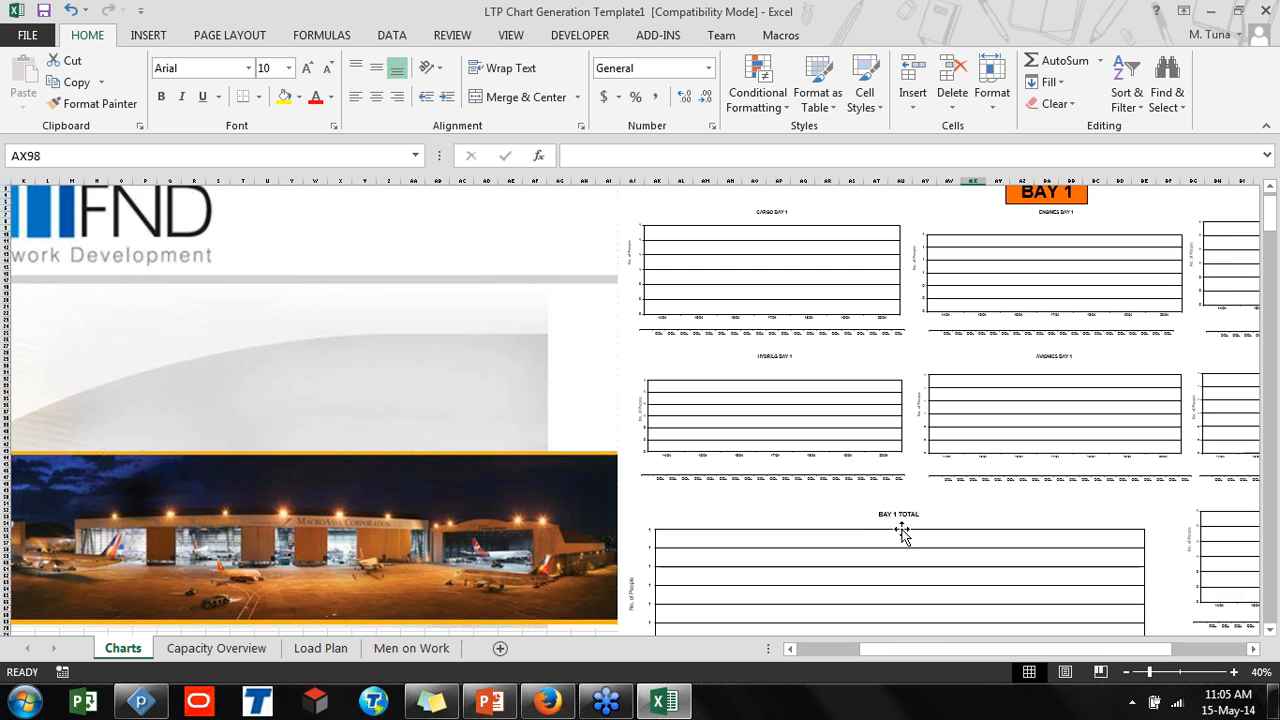
Restore and reposition the Excel window, then open the Capacity Overview sheet
left_click(320, 648)
left_click(124, 648)
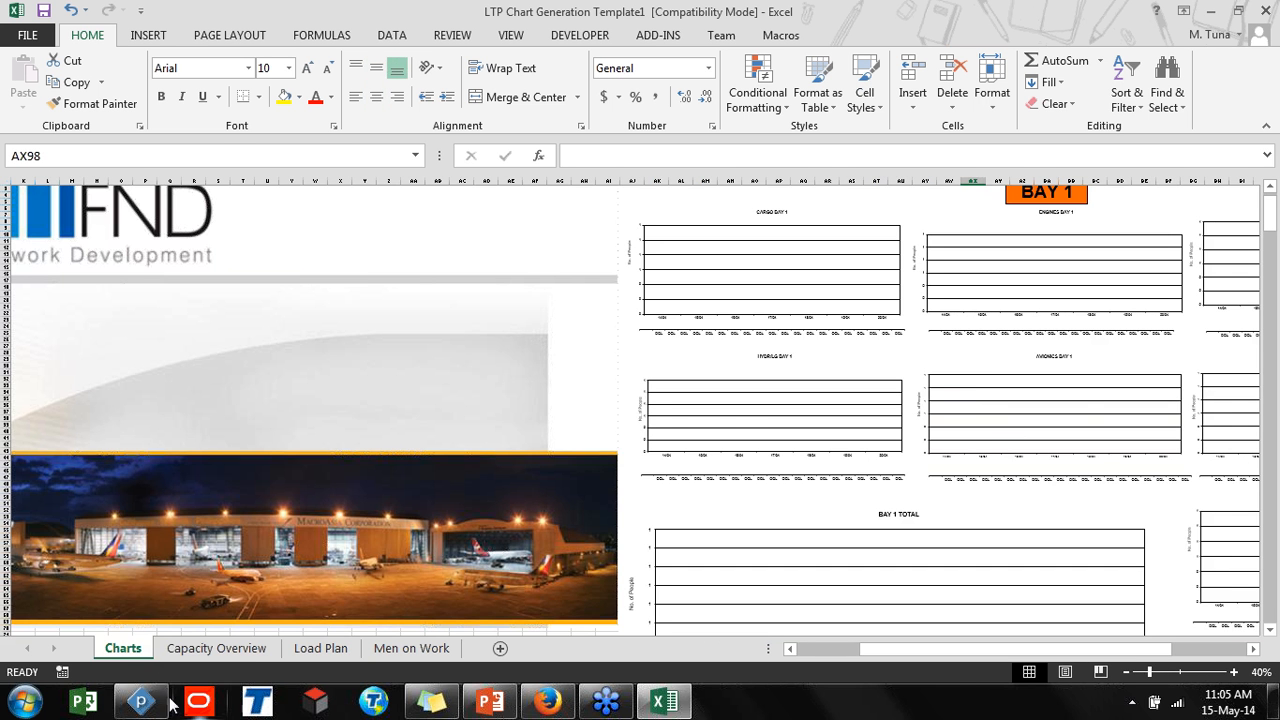
mouse_move(150, 703)
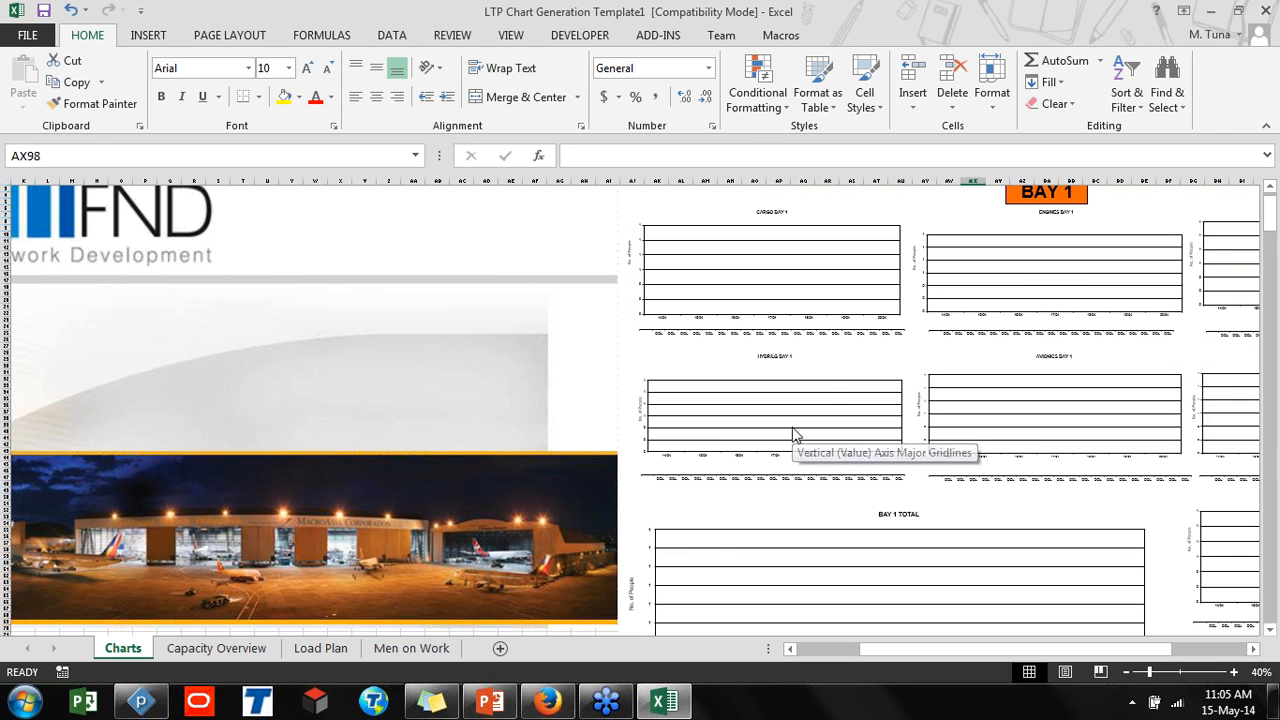
left_click(1238, 10)
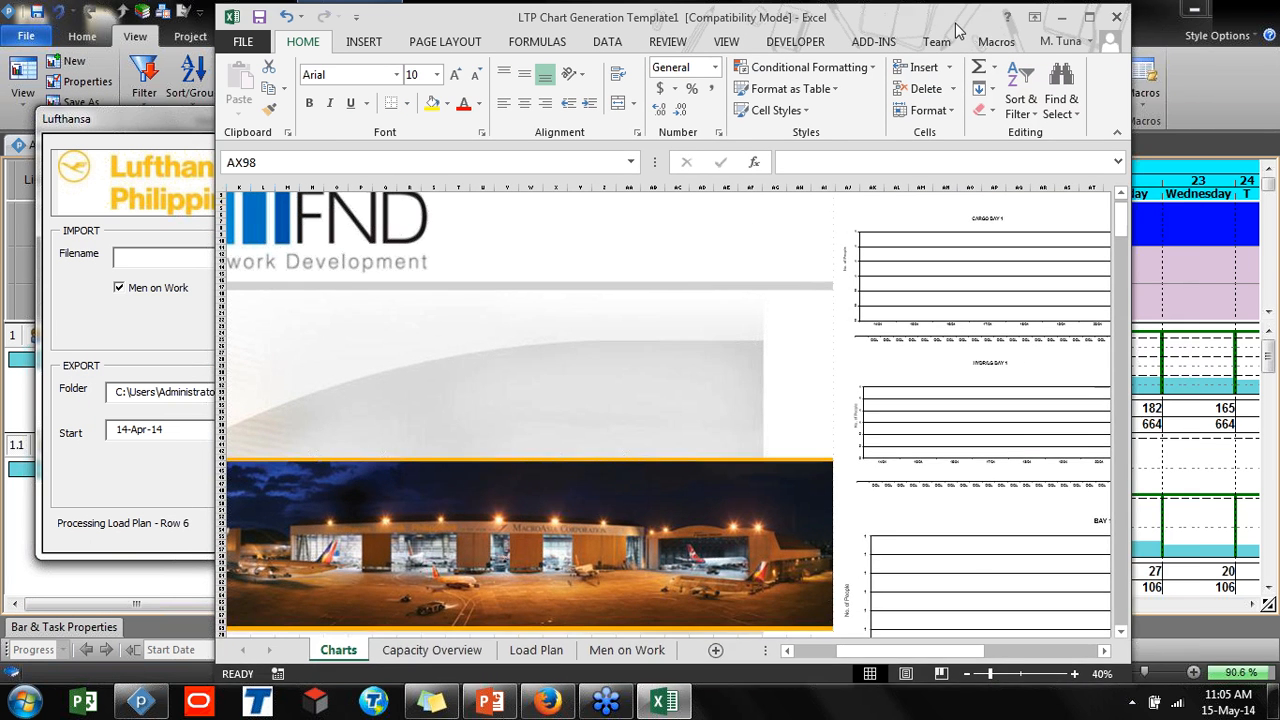
left_click_drag(955, 23, 1021, 30)
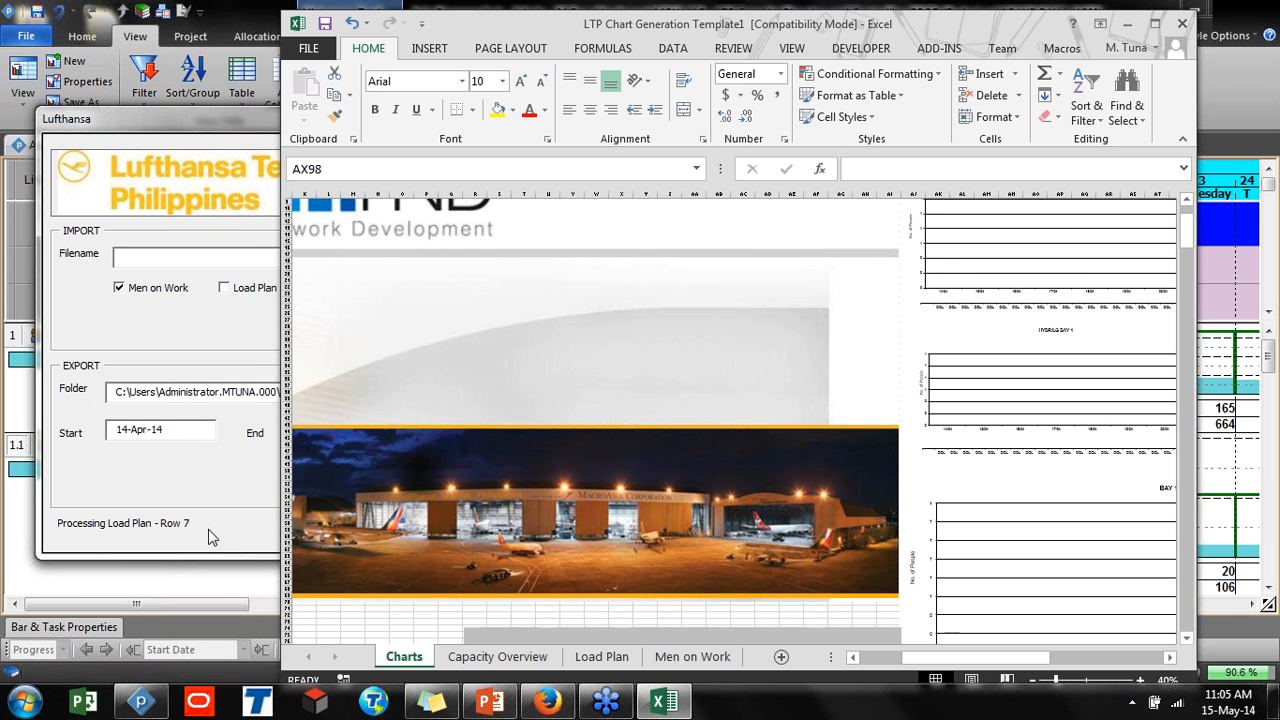
left_click(497, 657)
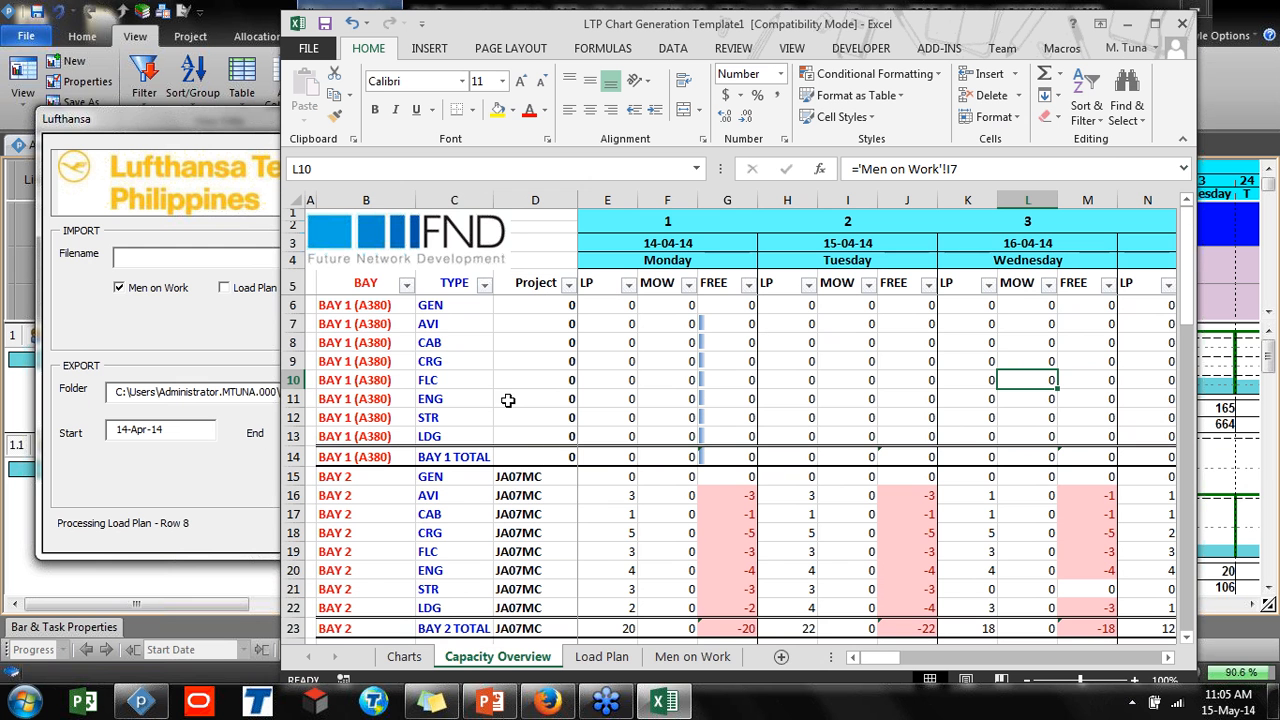
Open the Charts sheet and review the bay capacity charts at reduced zoom
scroll(428, 485, "down", 1)
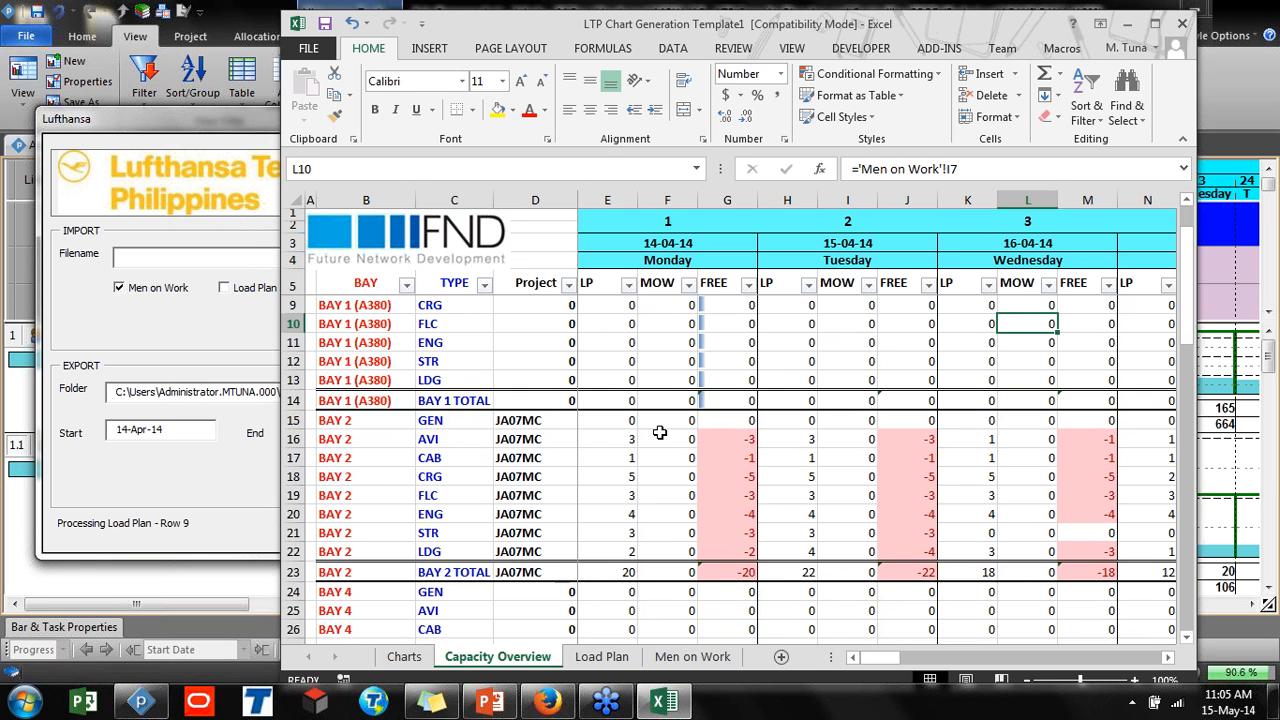
left_click(414, 664)
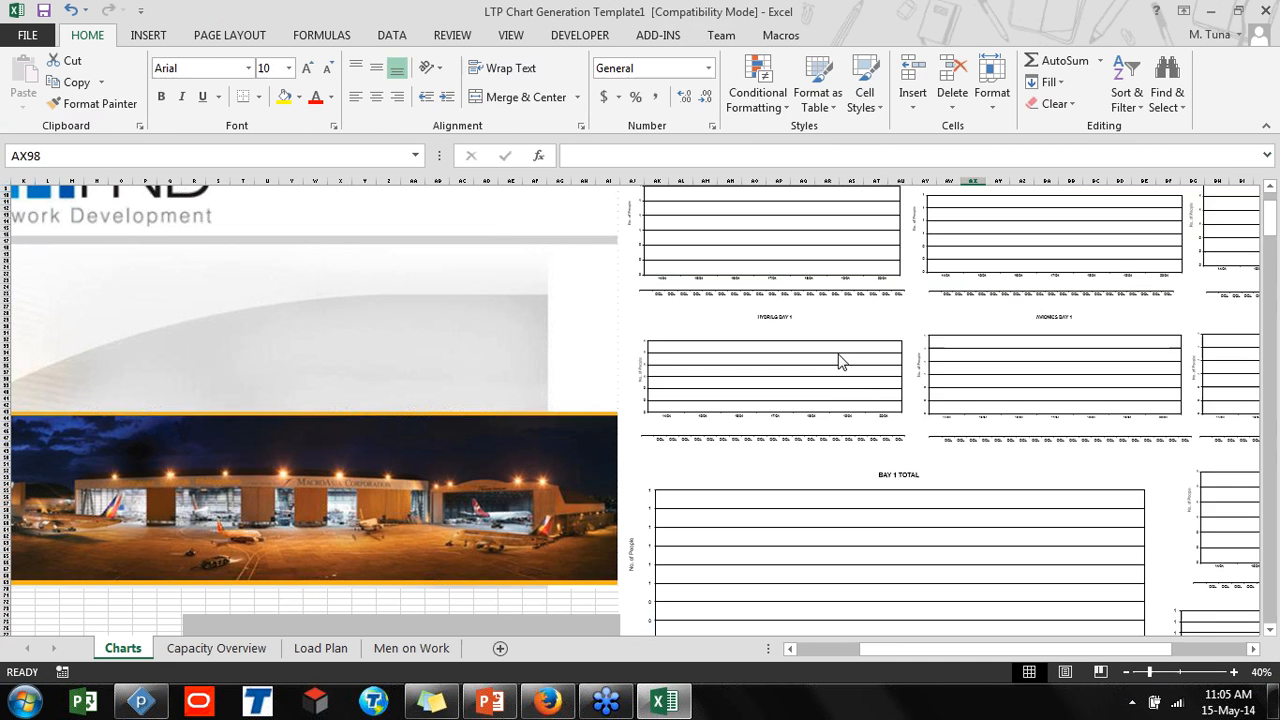
left_click(840, 362)
scroll(835, 390, "down", 15)
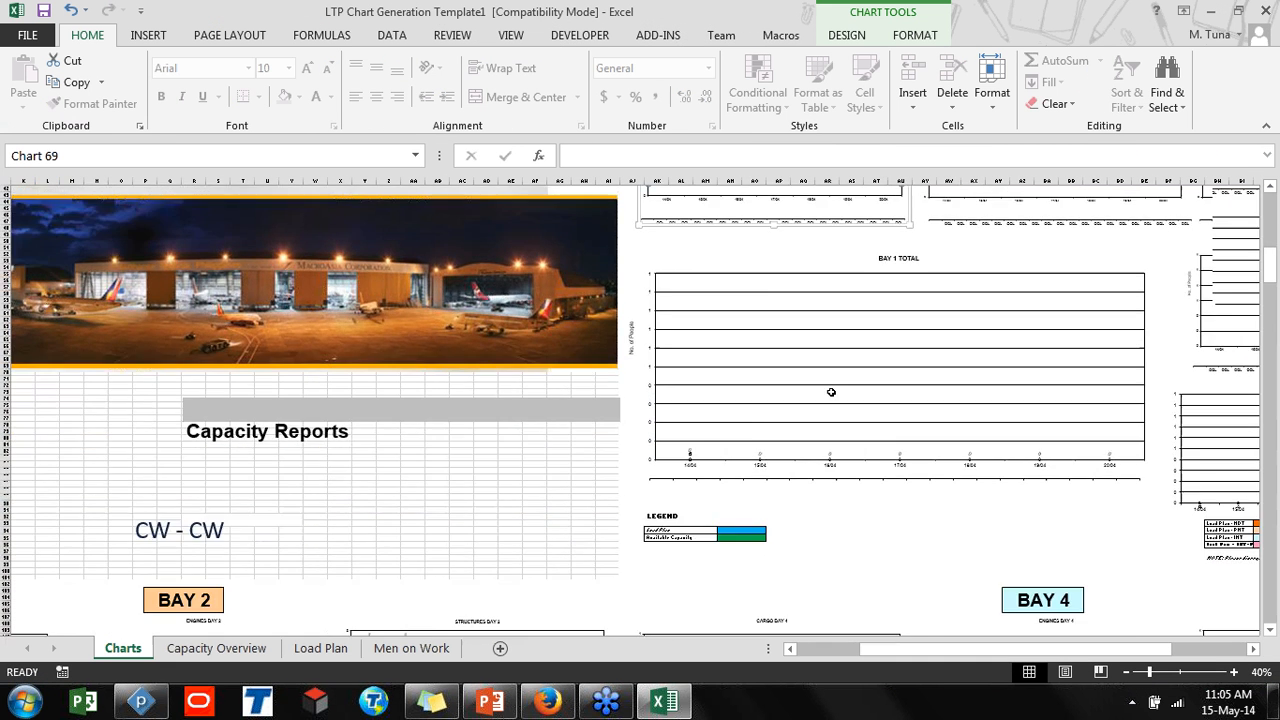
scroll(321, 529, "down", 6)
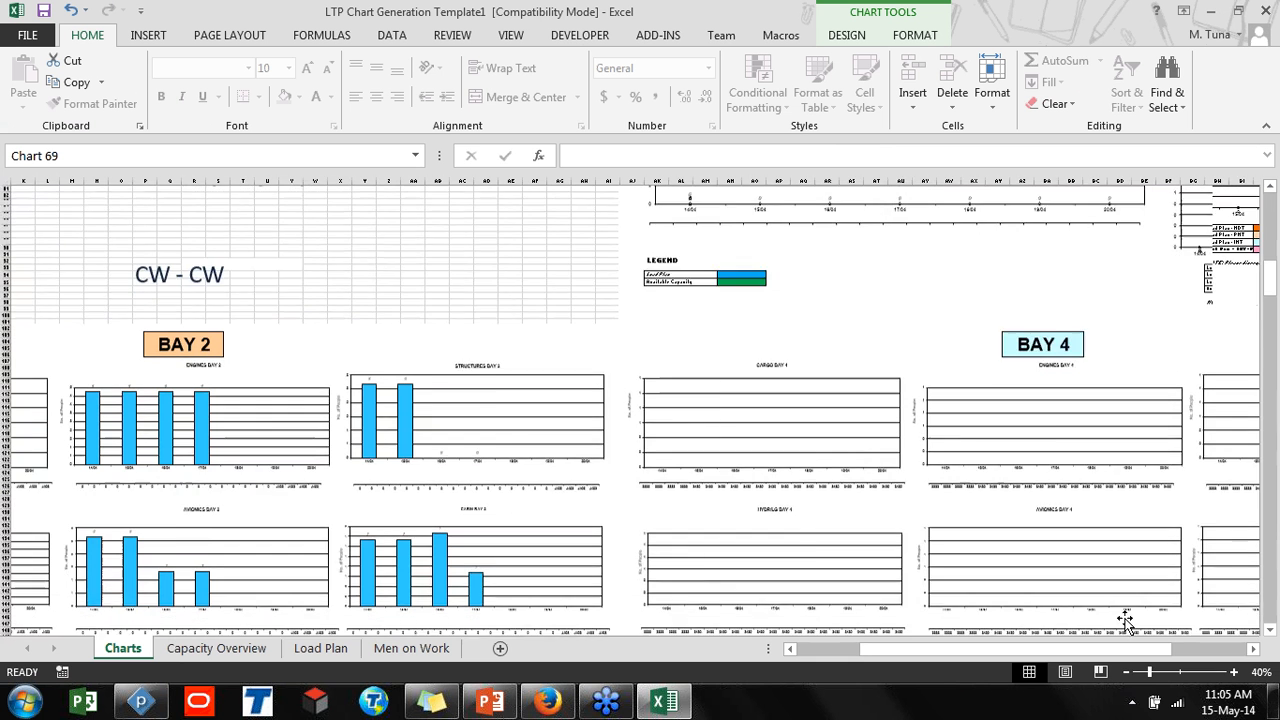
left_click(1127, 673)
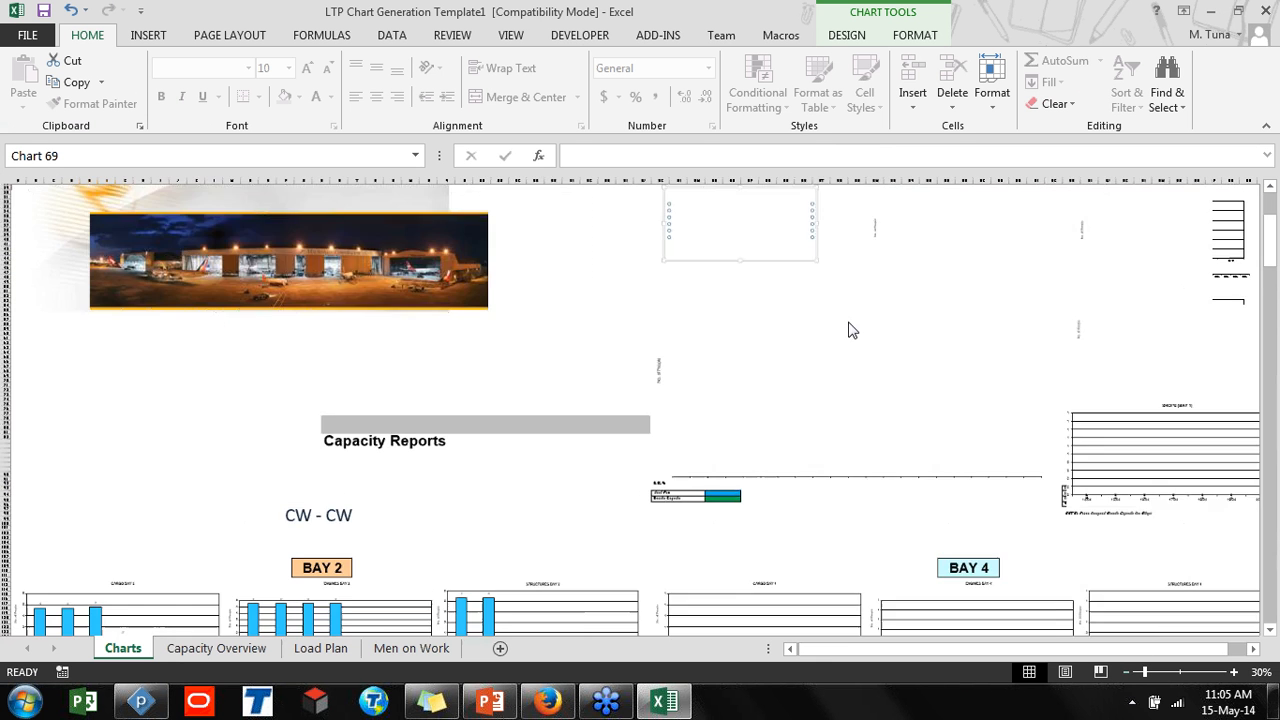
scroll(800, 300, "down", 3)
scroll(773, 273, "down", 1)
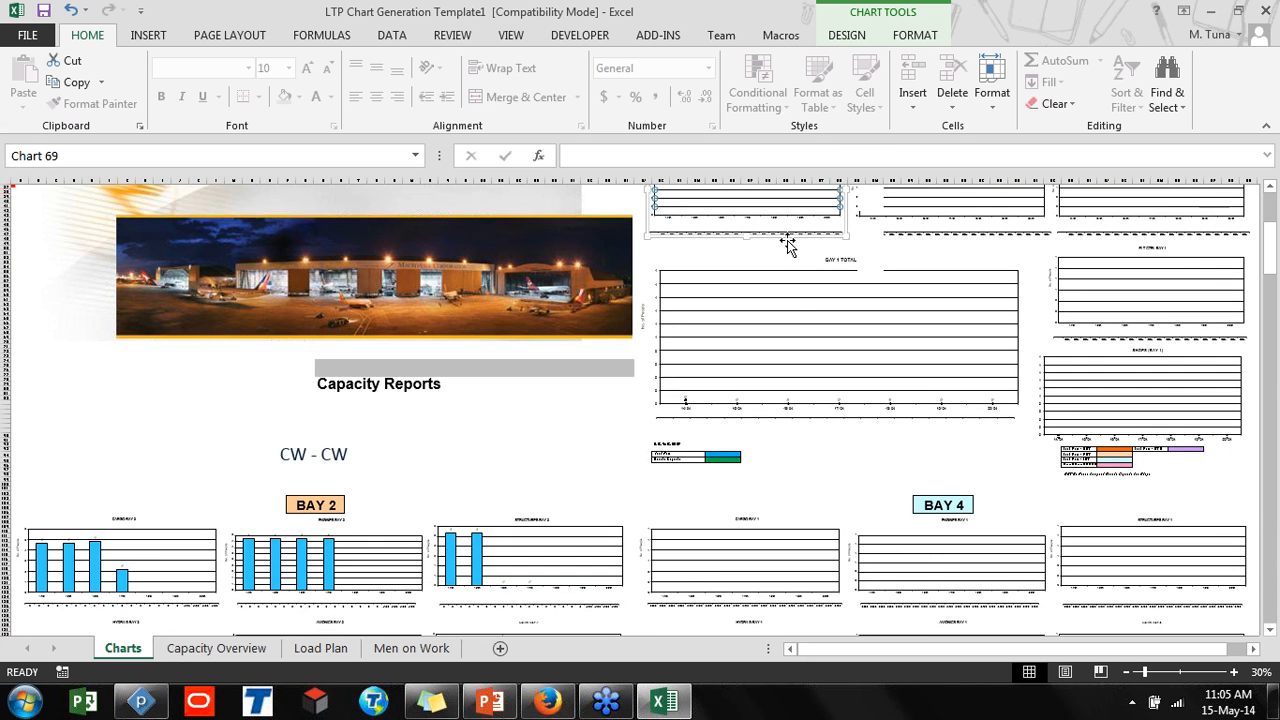
scroll(640, 449, "down", 5)
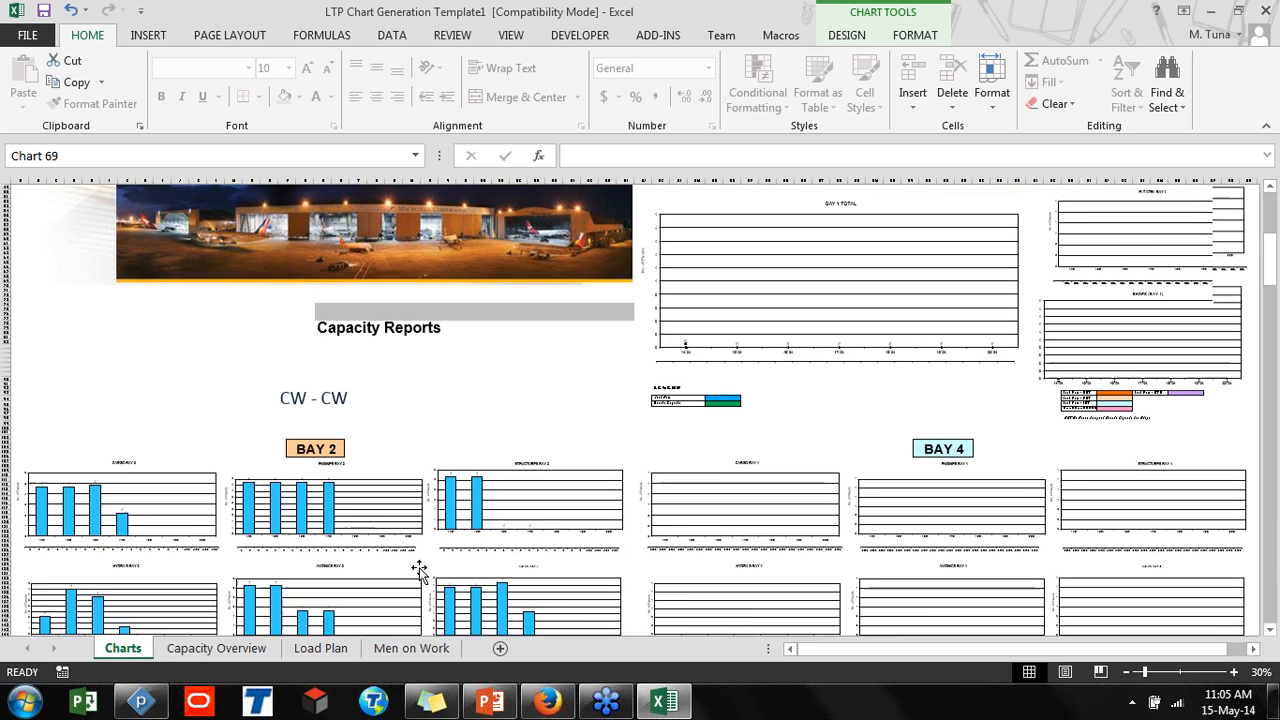
scroll(418, 568, "down", 15)
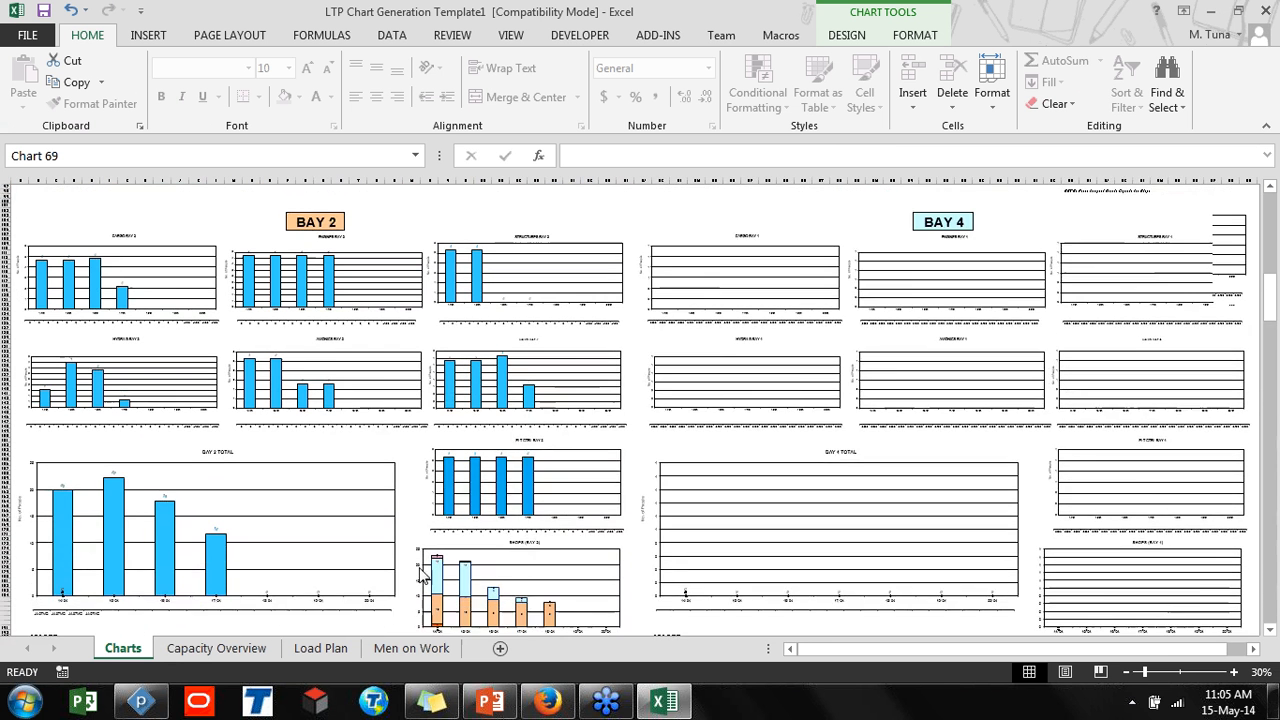
scroll(420, 572, "down", 2)
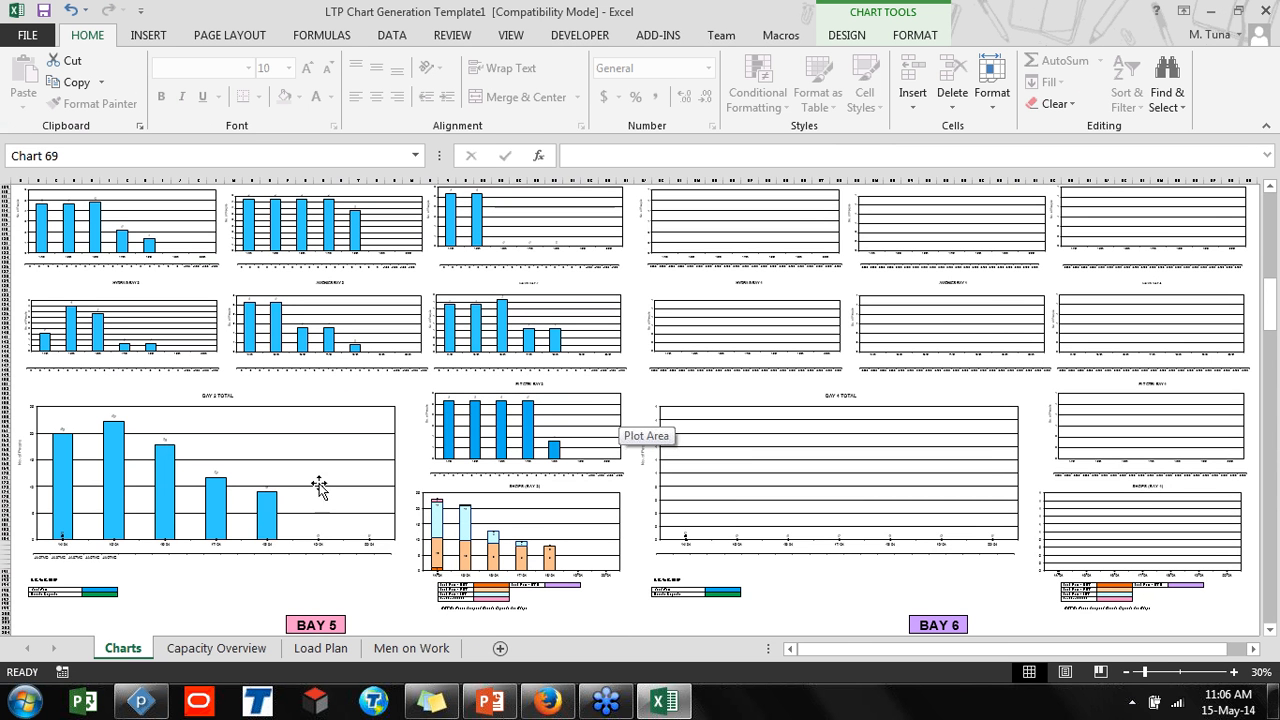
mouse_move(270, 520)
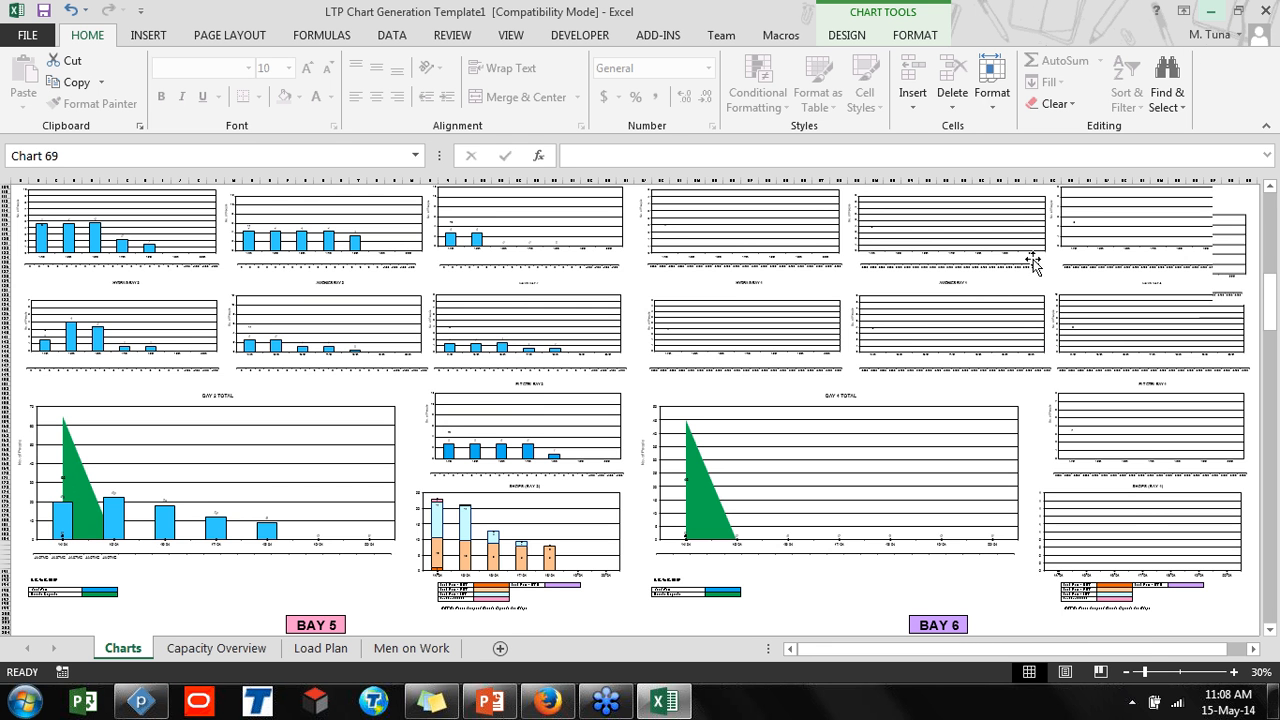
Scroll through the Bay 1, Bay 2, Bay 4 and Bay 5 charts at 50% zoom to examine load plan against available capacity
scroll(1030, 257, "up", 10)
scroll(734, 370, "up", 6)
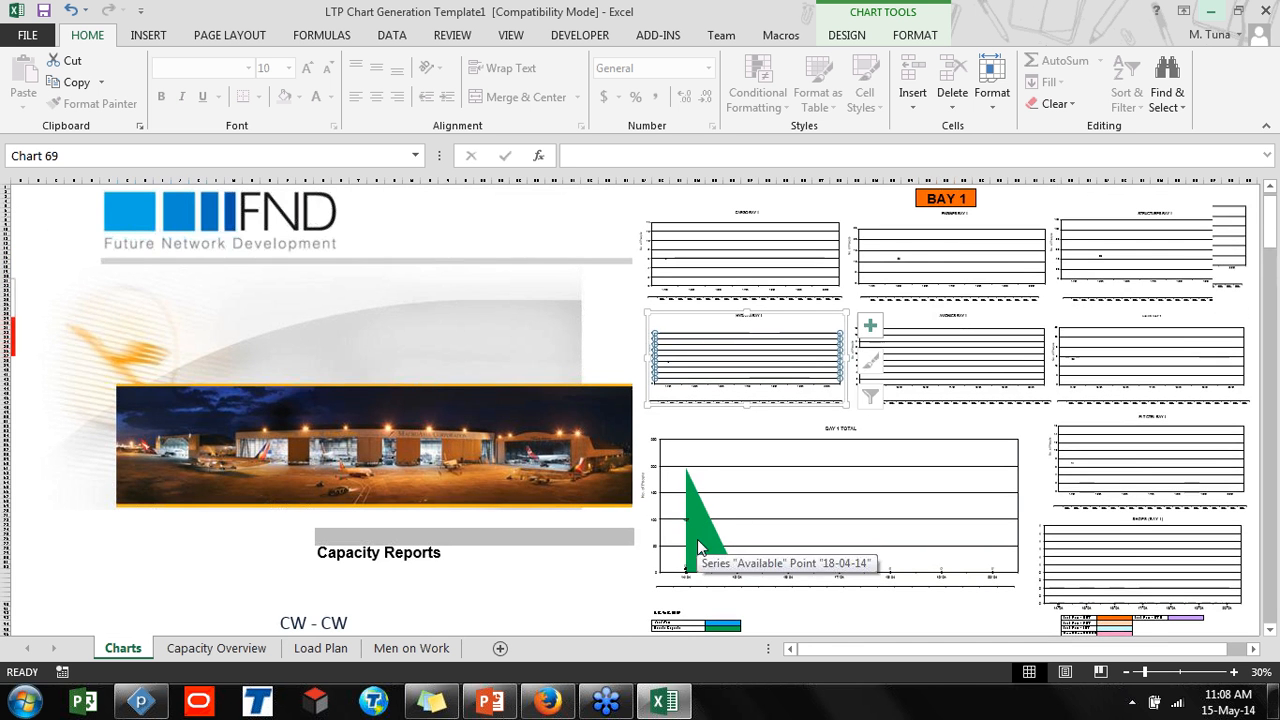
scroll(697, 539, "down", 2)
scroll(725, 563, "down", 5)
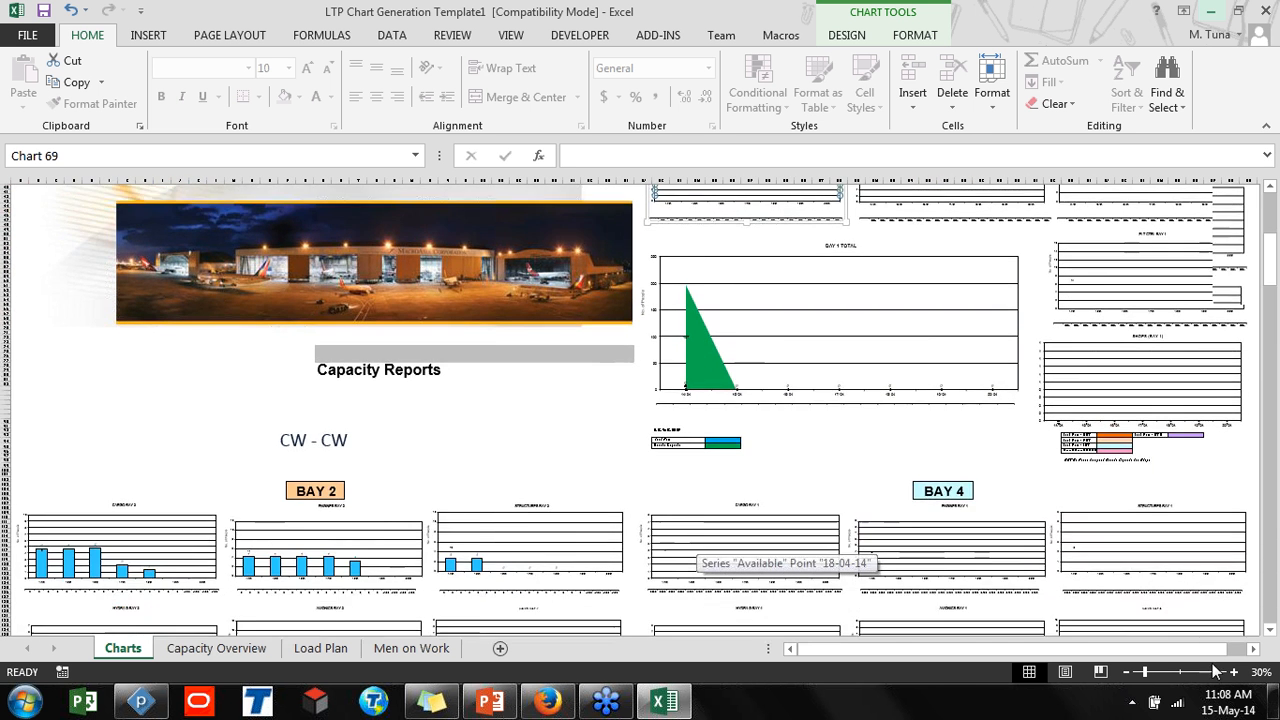
left_click(1234, 674)
left_click(1234, 674)
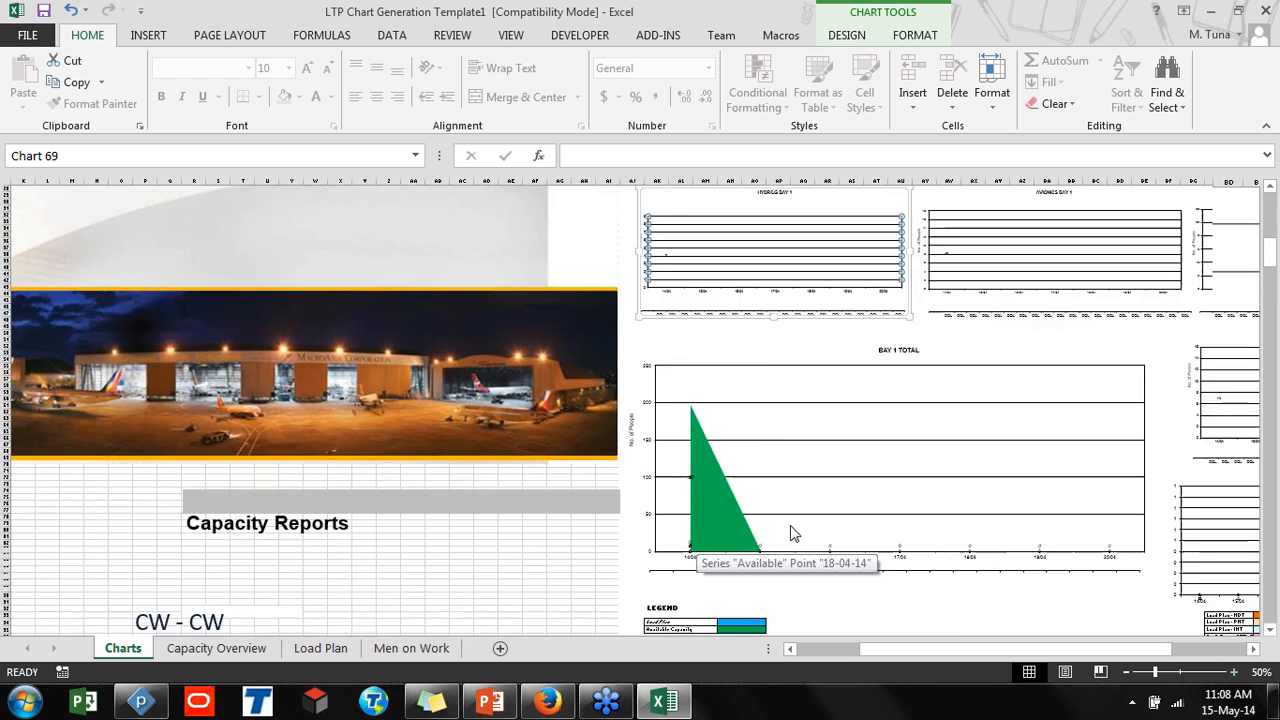
scroll(790, 500, "down", 20)
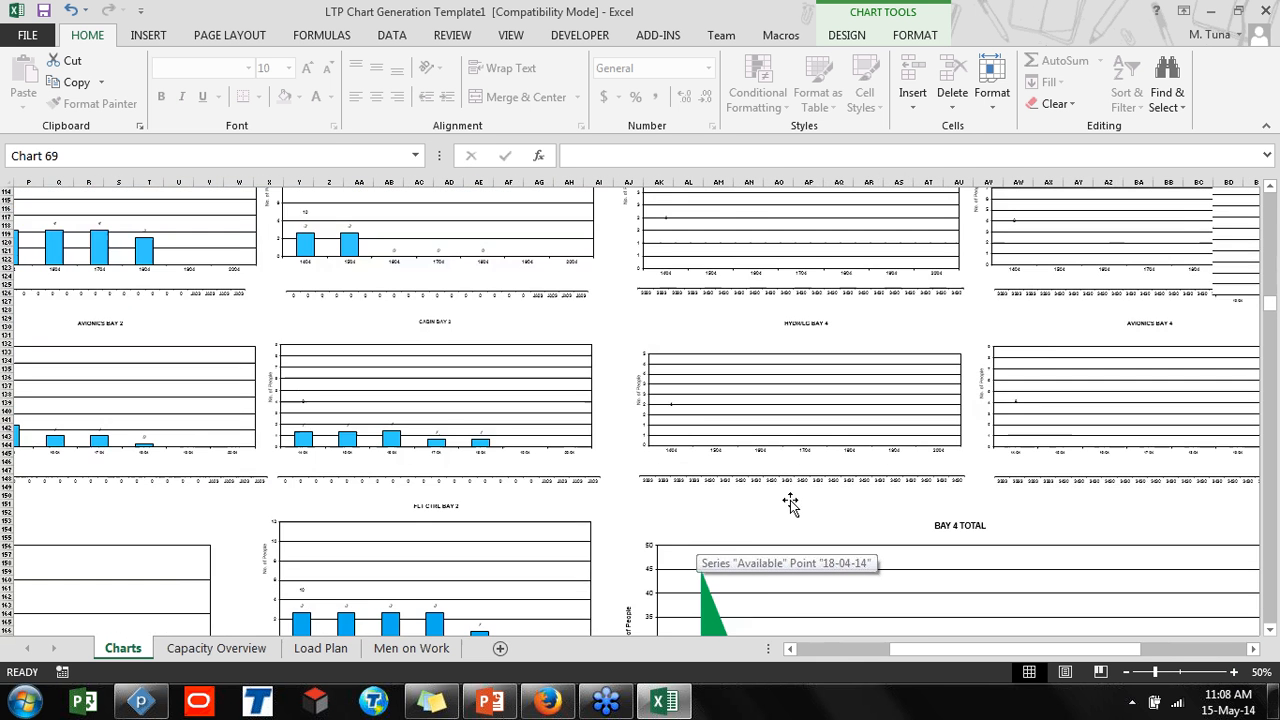
scroll(790, 500, "up", 5)
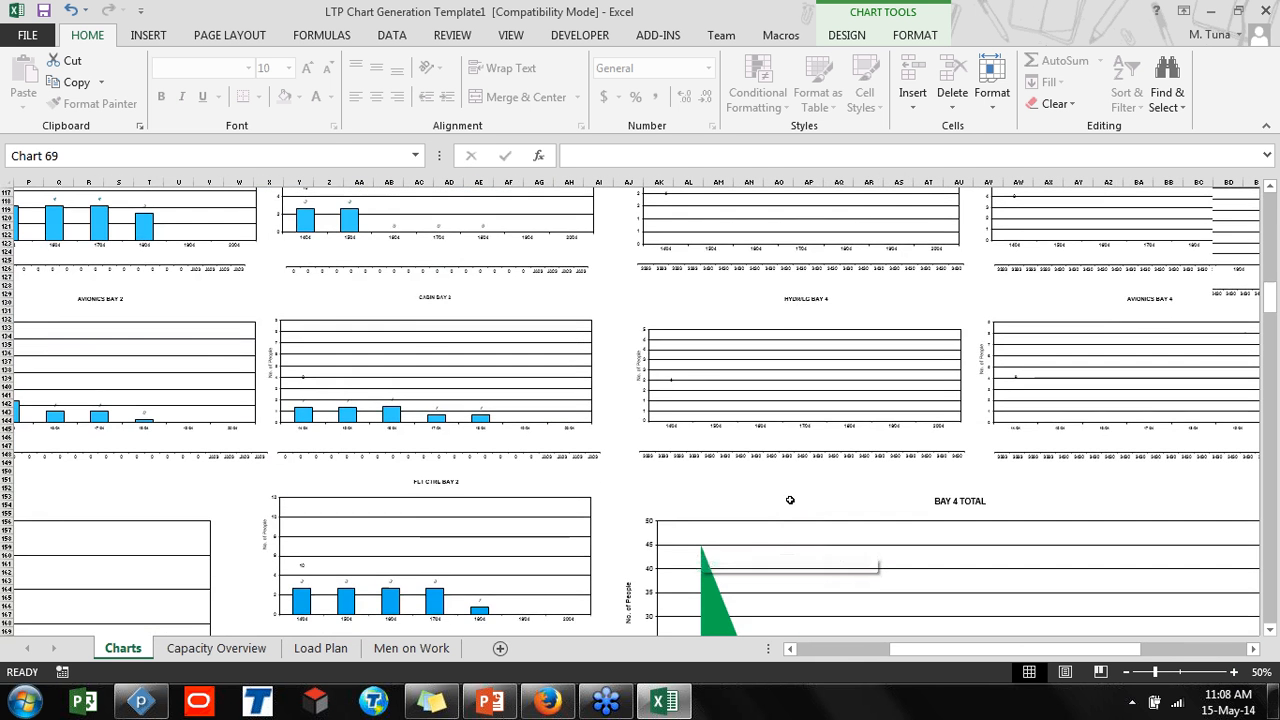
scroll(690, 425, "up", 5)
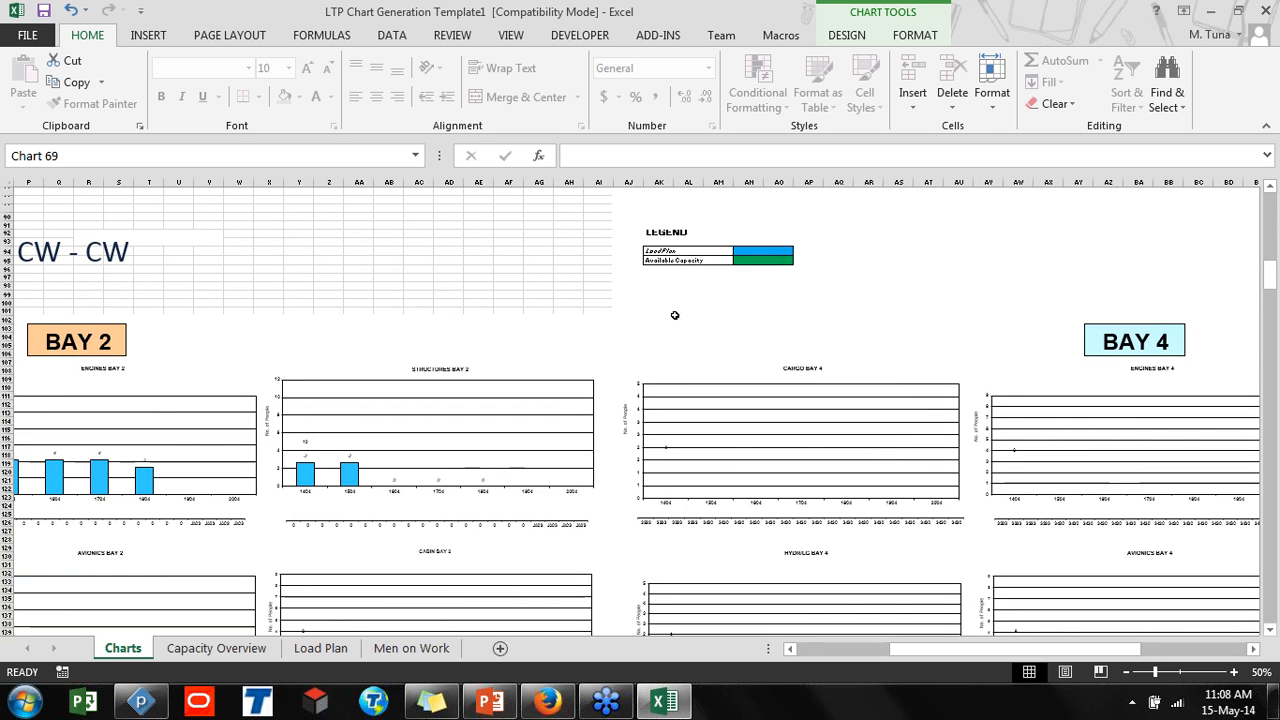
scroll(660, 340, "down", 20)
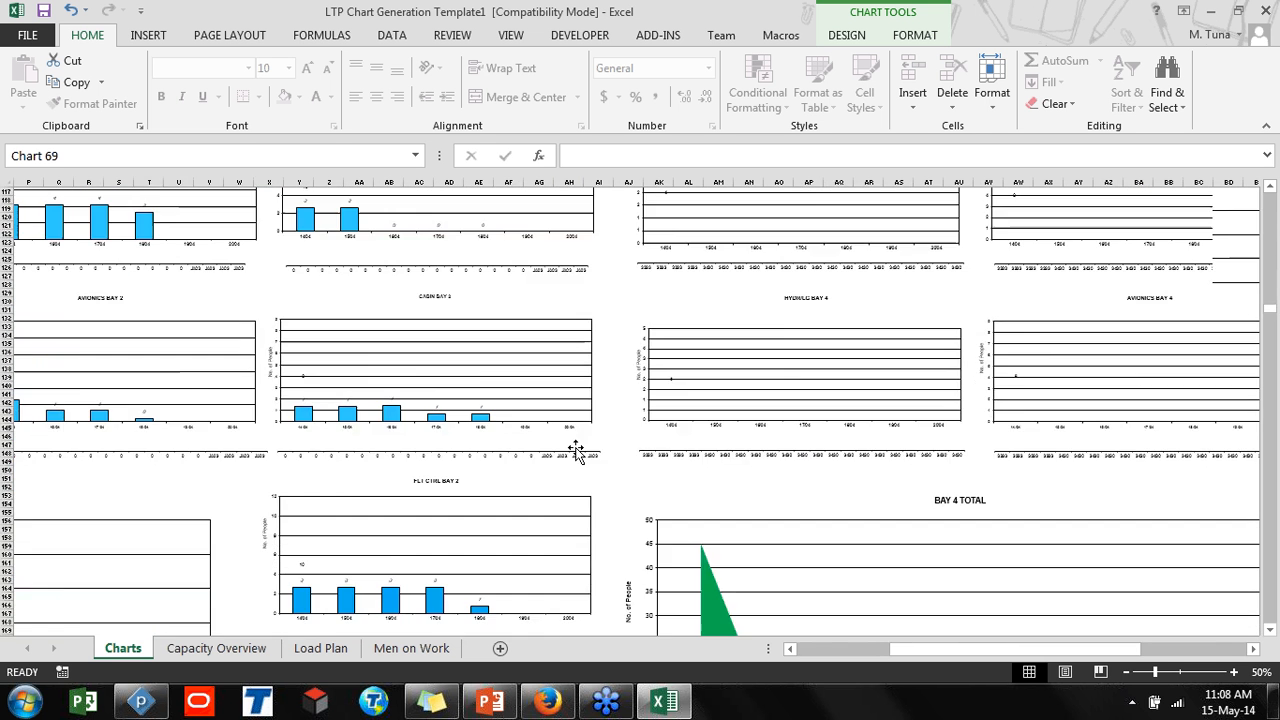
scroll(745, 335, "up", 3)
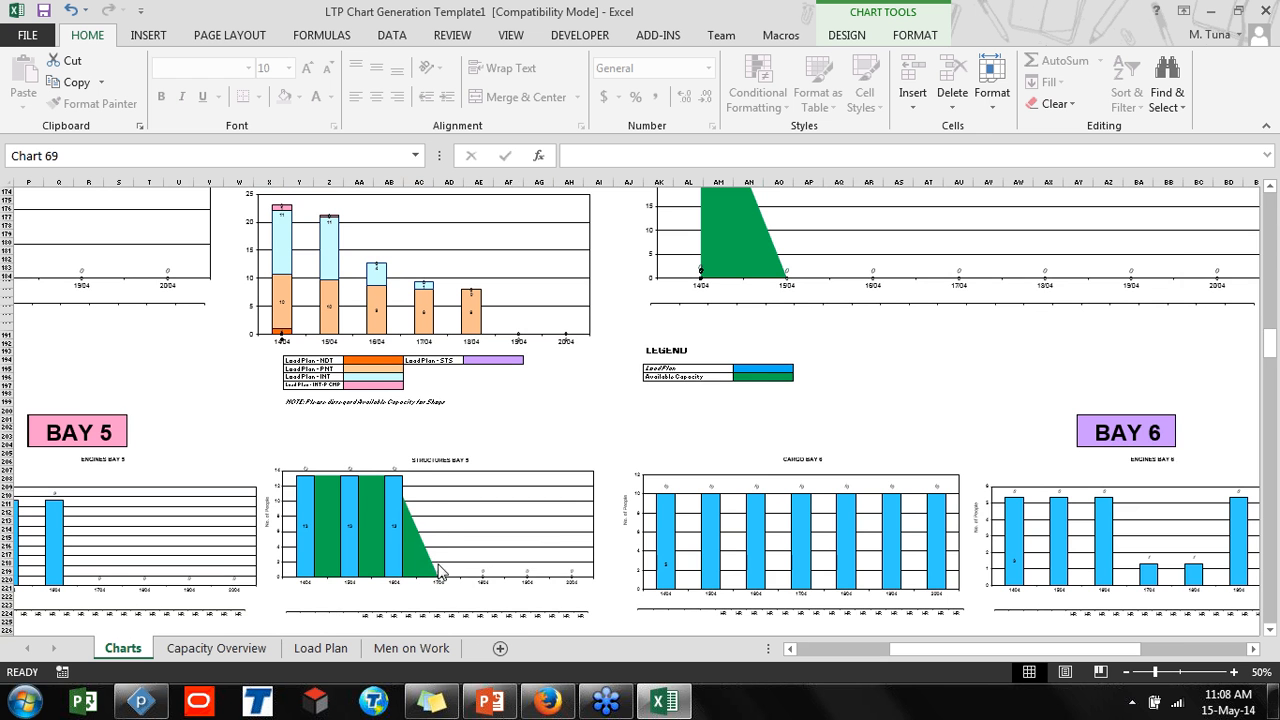
scroll(444, 537, "up", 2)
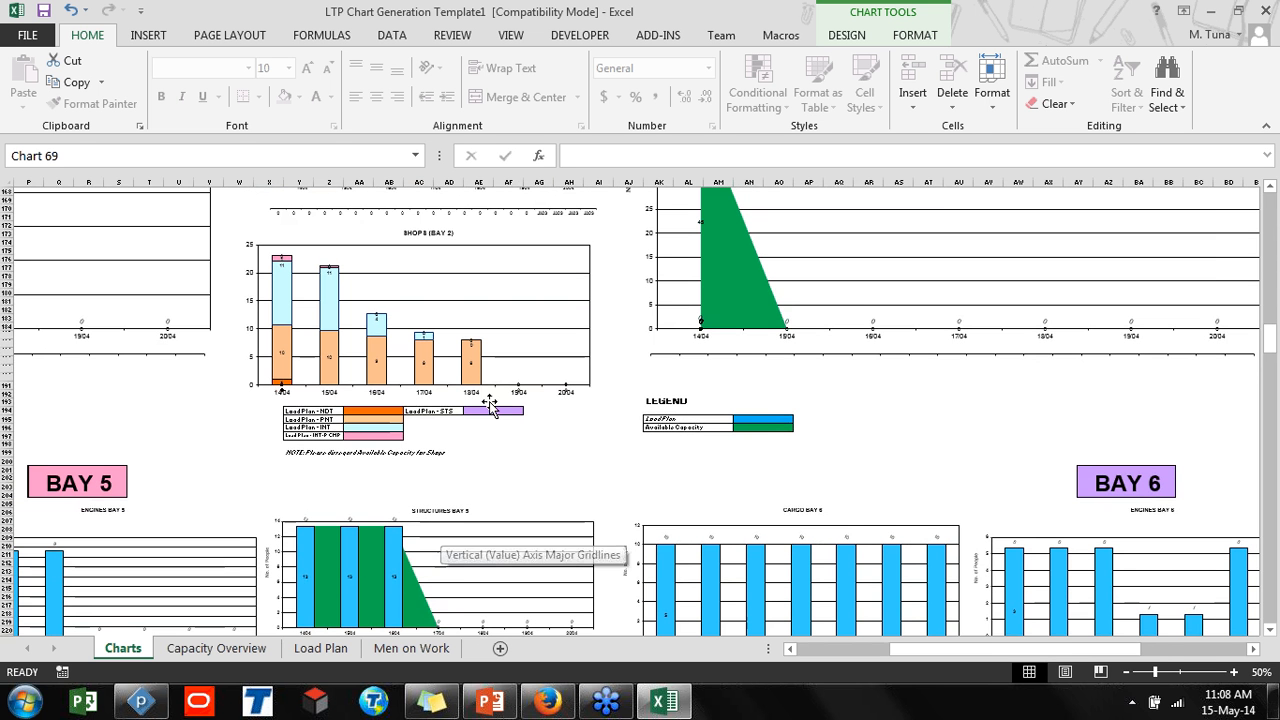
Zoom out to 20% and inspect the data points of the Bay 2 total chart
left_click(1126, 672)
left_click(1126, 672)
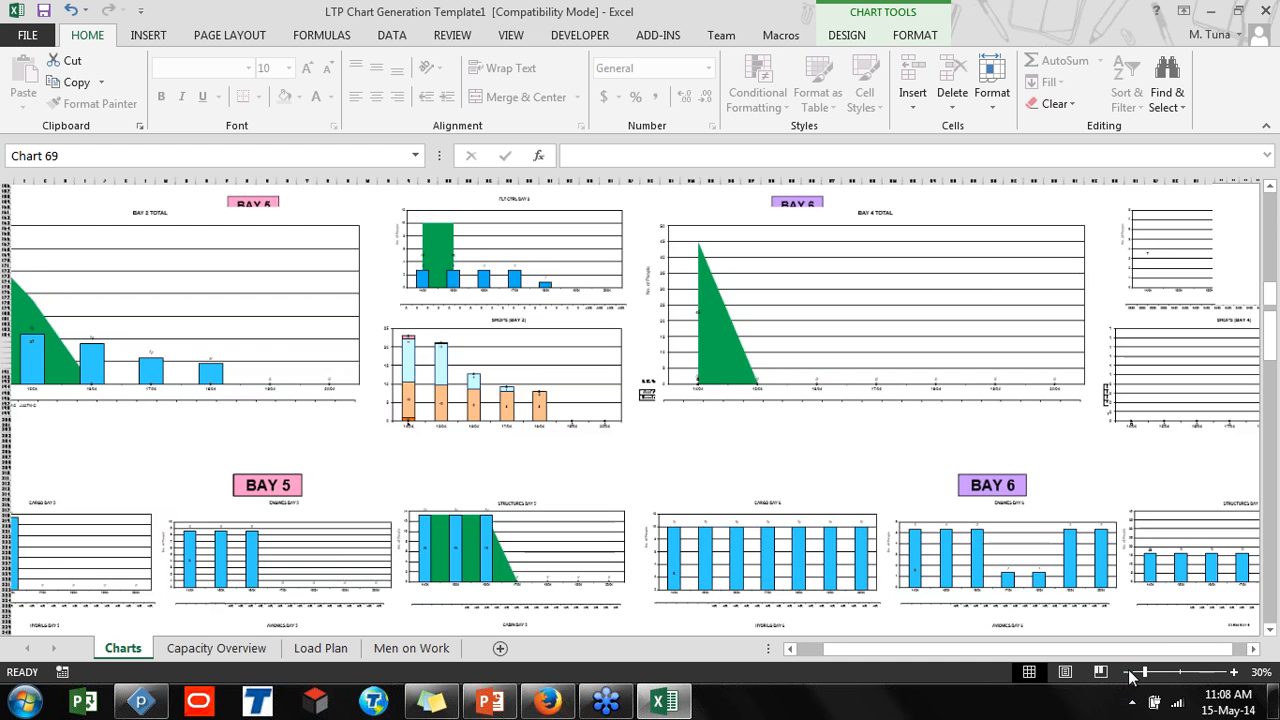
left_click(1127, 672)
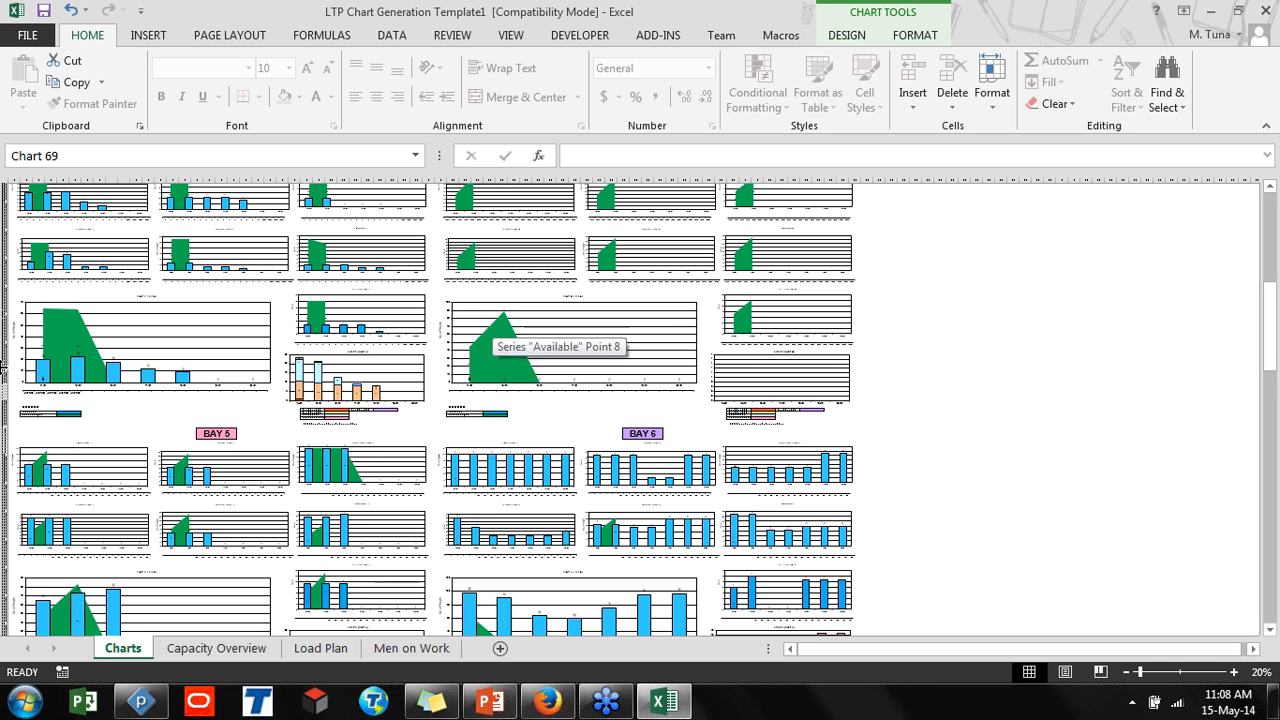
scroll(120, 355, "up", 2)
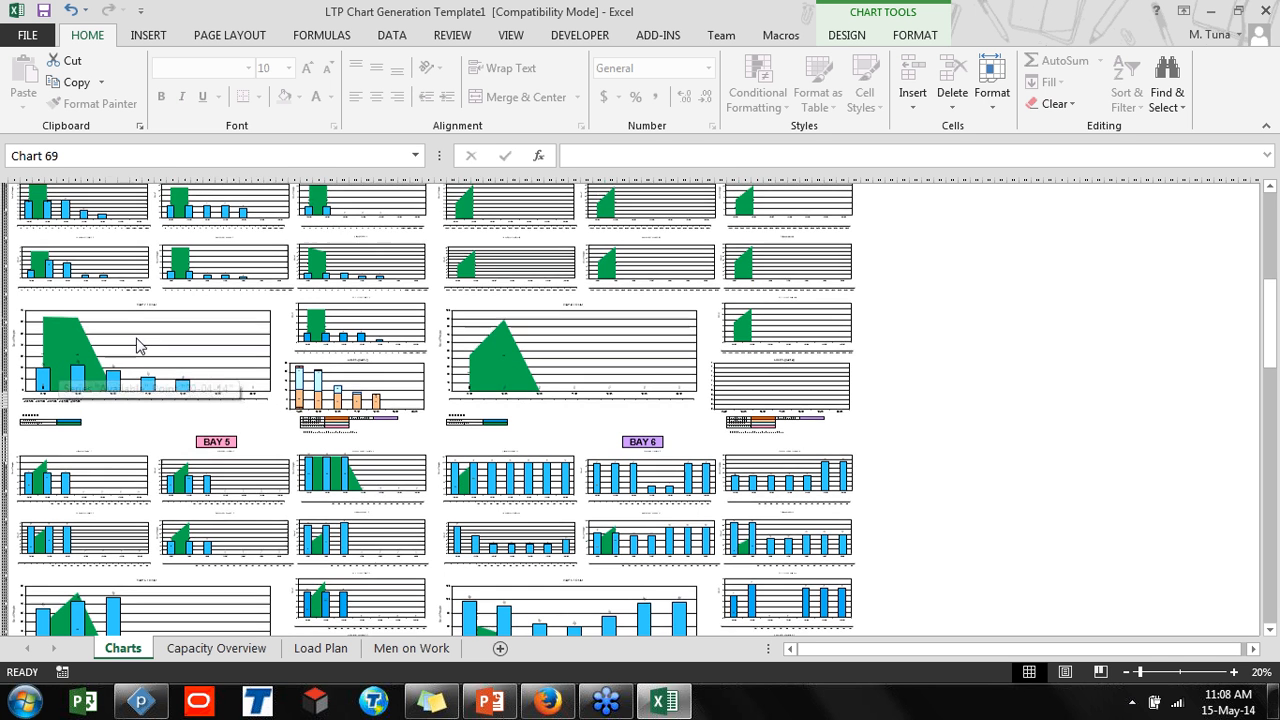
left_click(137, 340)
scroll(134, 340, "up", 3)
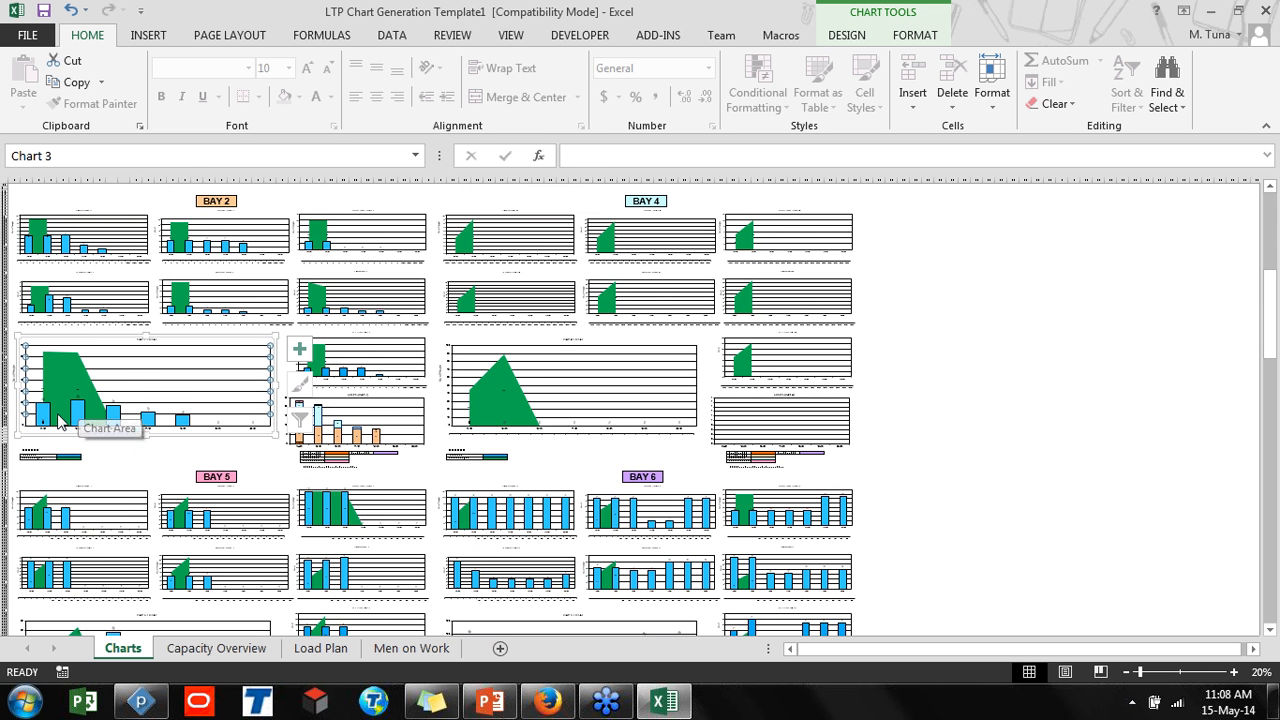
key("ctrl")
mouse_move(46, 408)
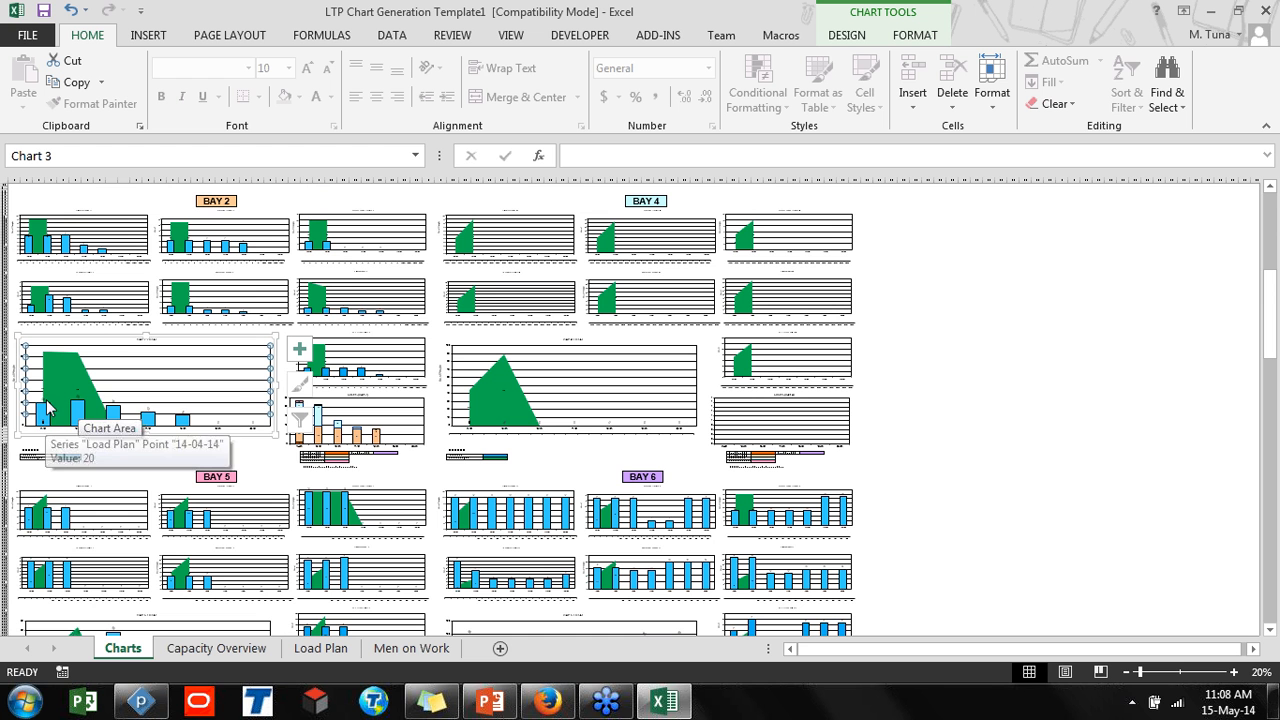
mouse_move(56, 372)
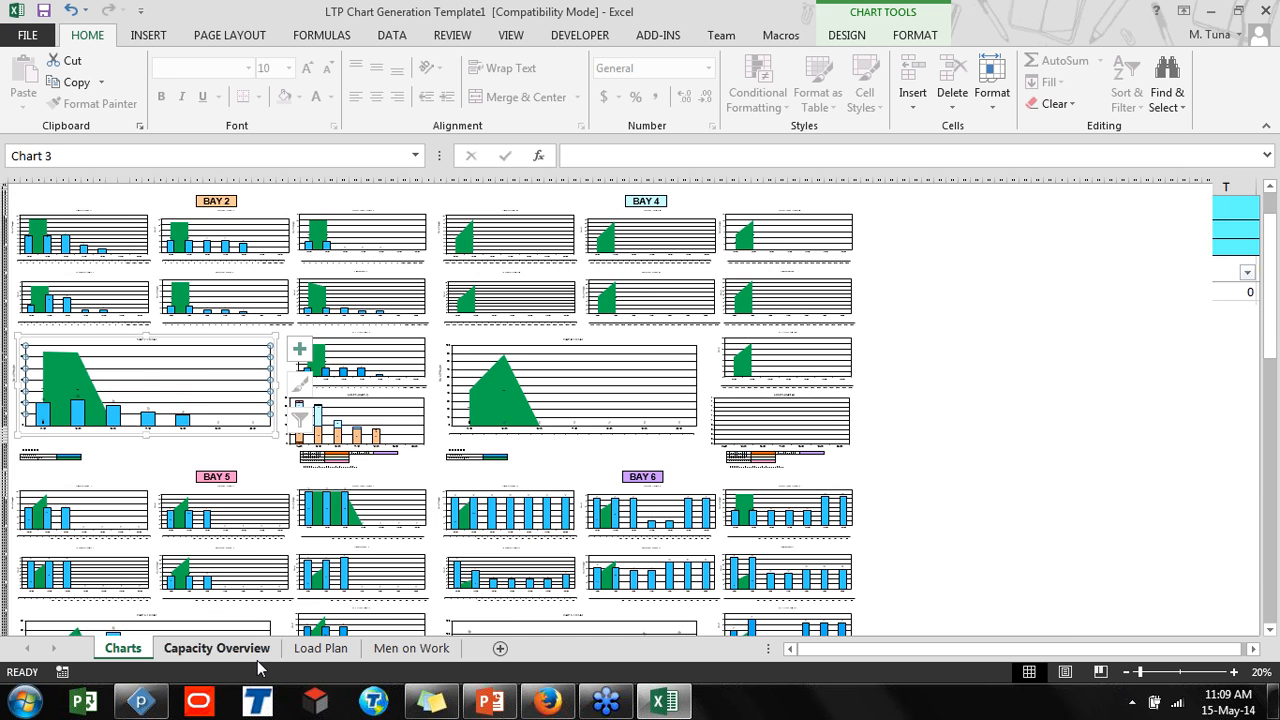
Return to the Capacity Overview sheet and inspect the formulas behind the LP, MOW and FREE cells
left_click(216, 648)
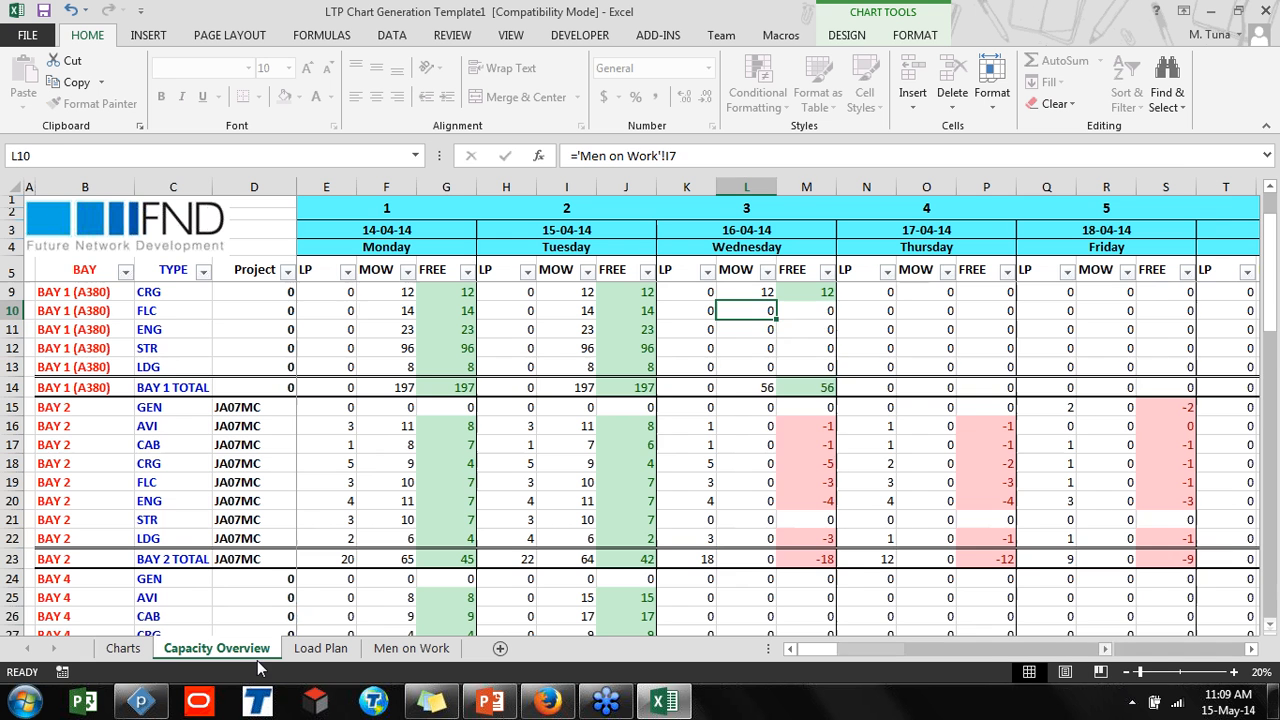
left_click(333, 296)
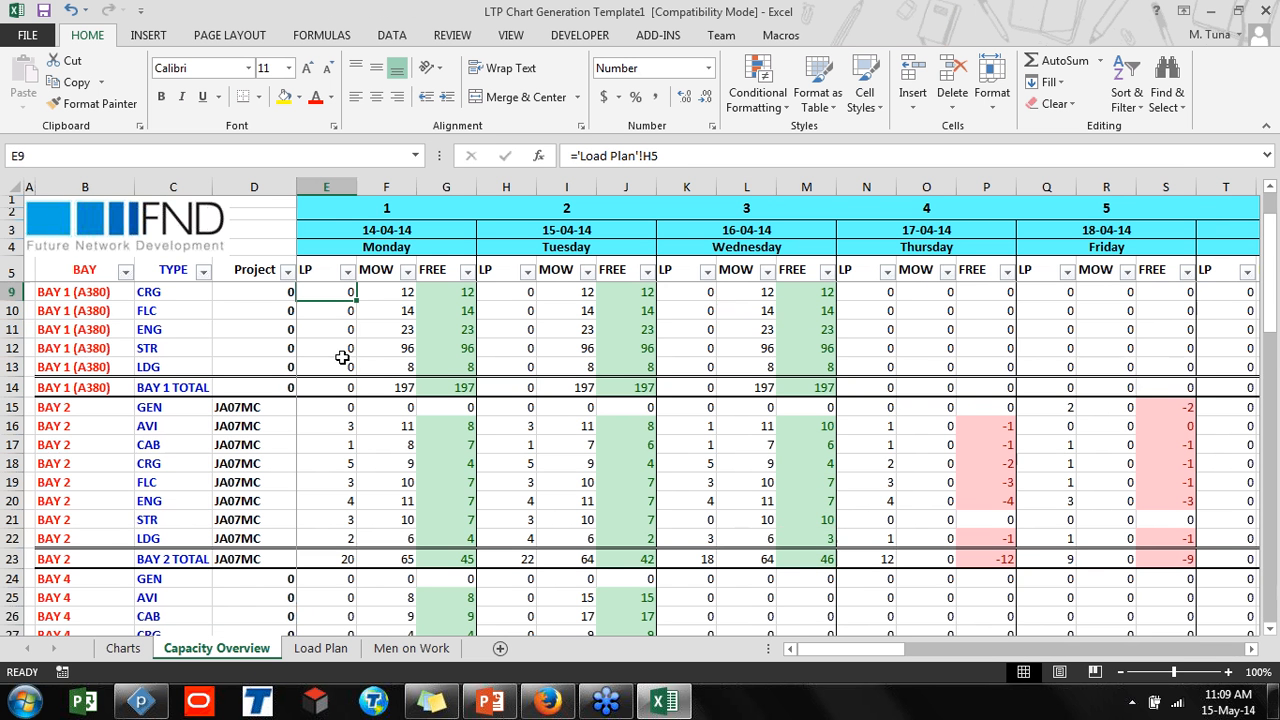
left_click(378, 293)
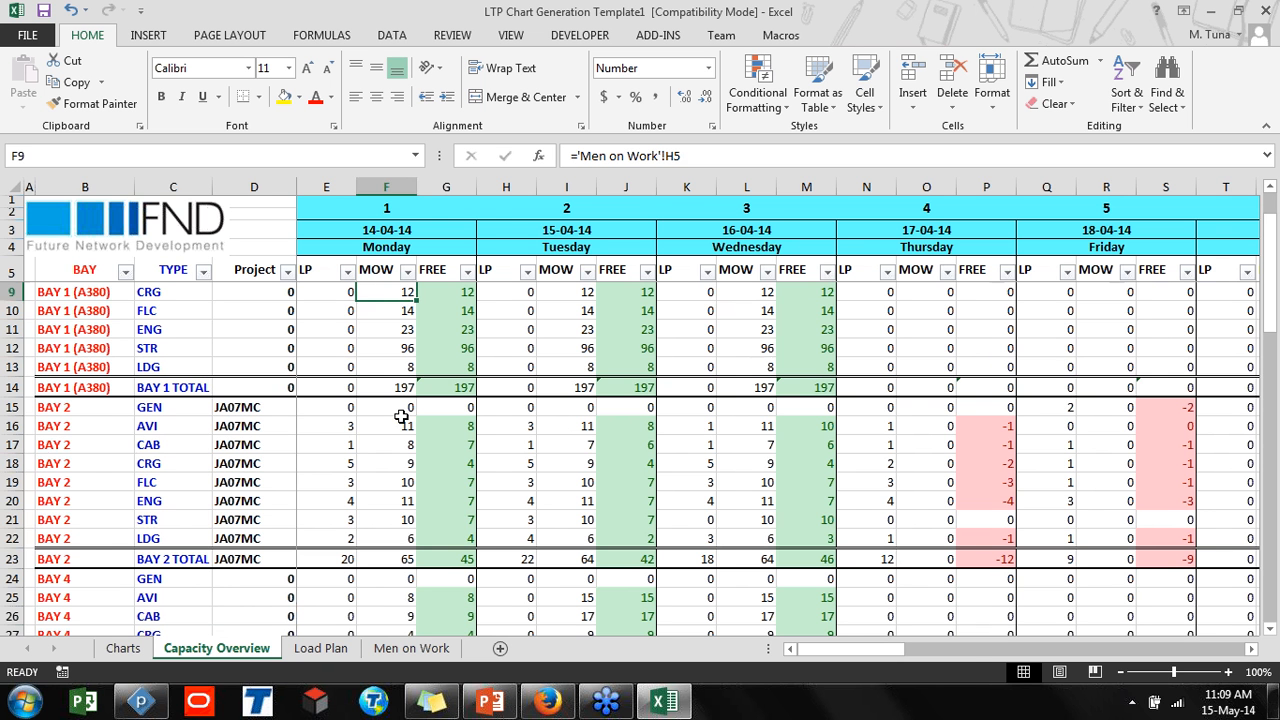
left_click_drag(88, 425, 90, 543)
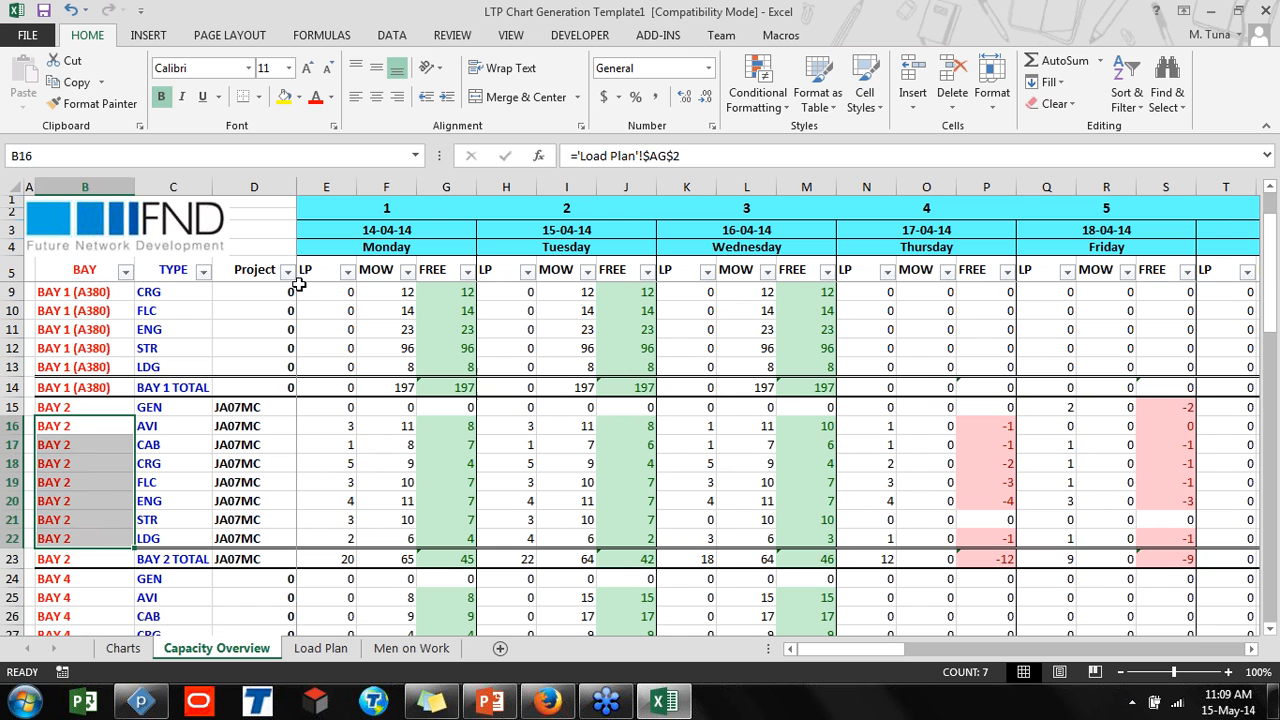
left_click(648, 438)
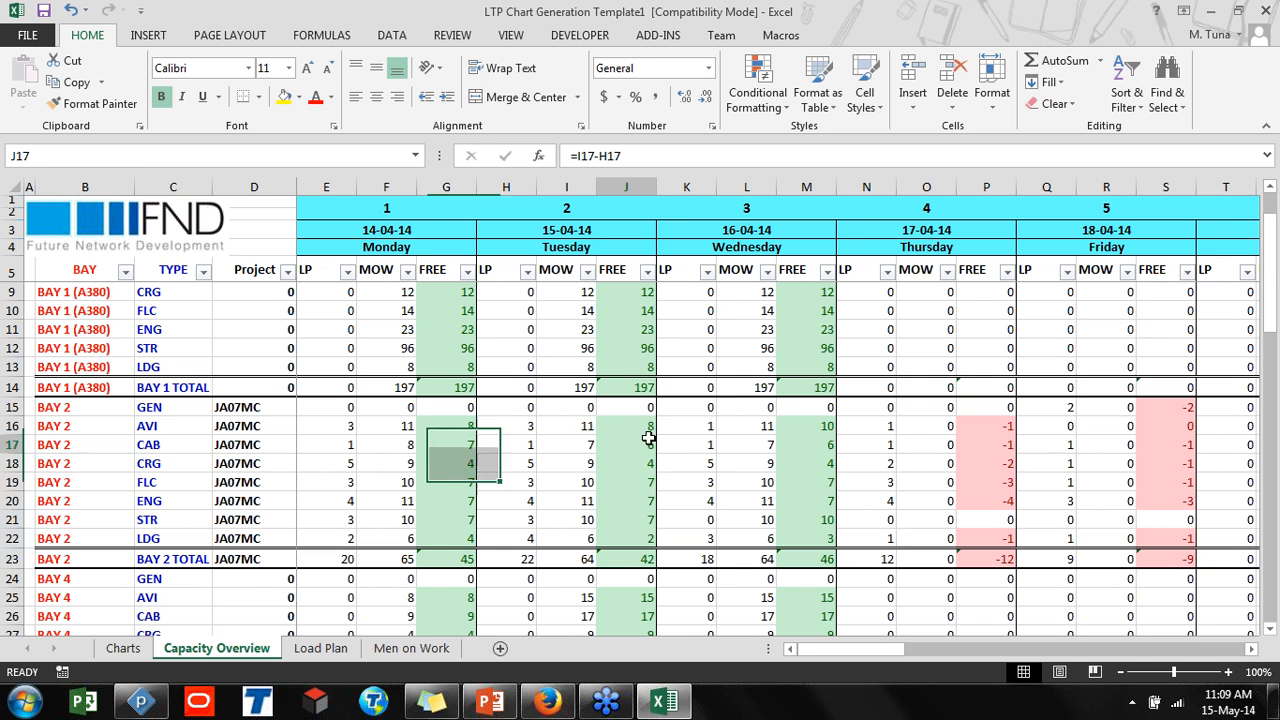
left_click(648, 463)
left_click(1011, 443)
left_click(1003, 468)
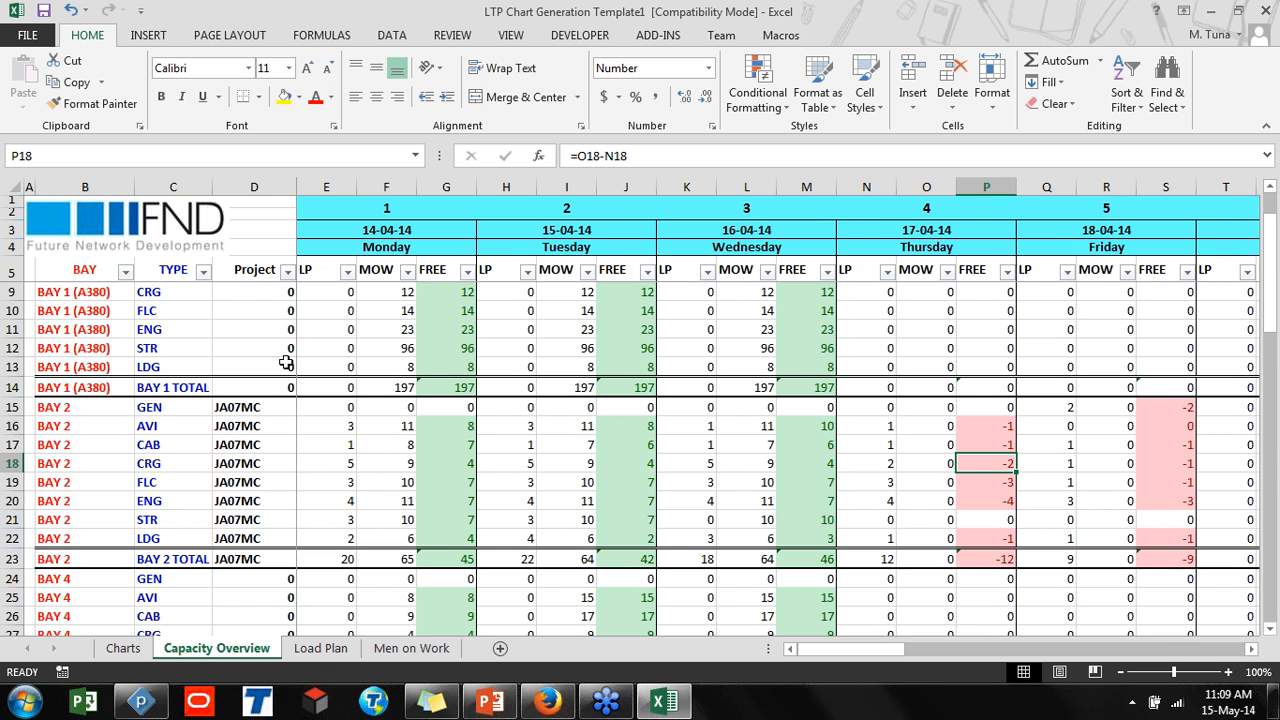
Filter the TYPE column to show only CAB rows
left_click(203, 272)
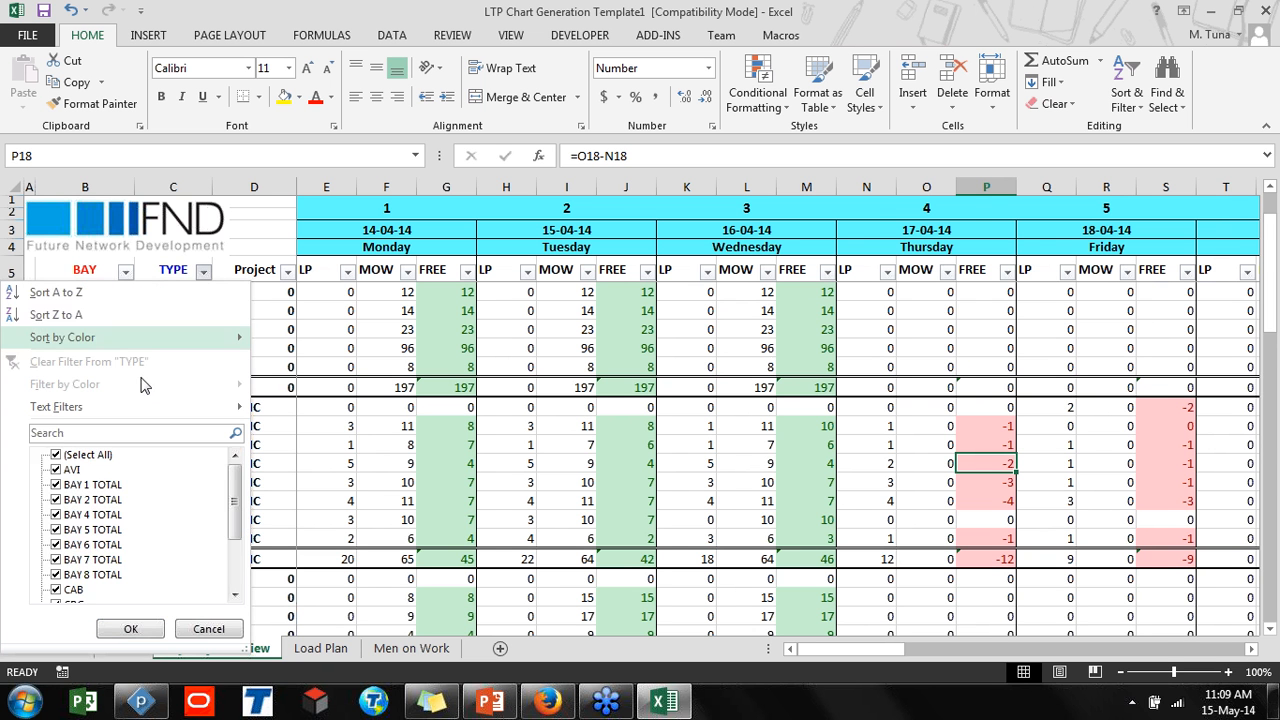
left_click(56, 454)
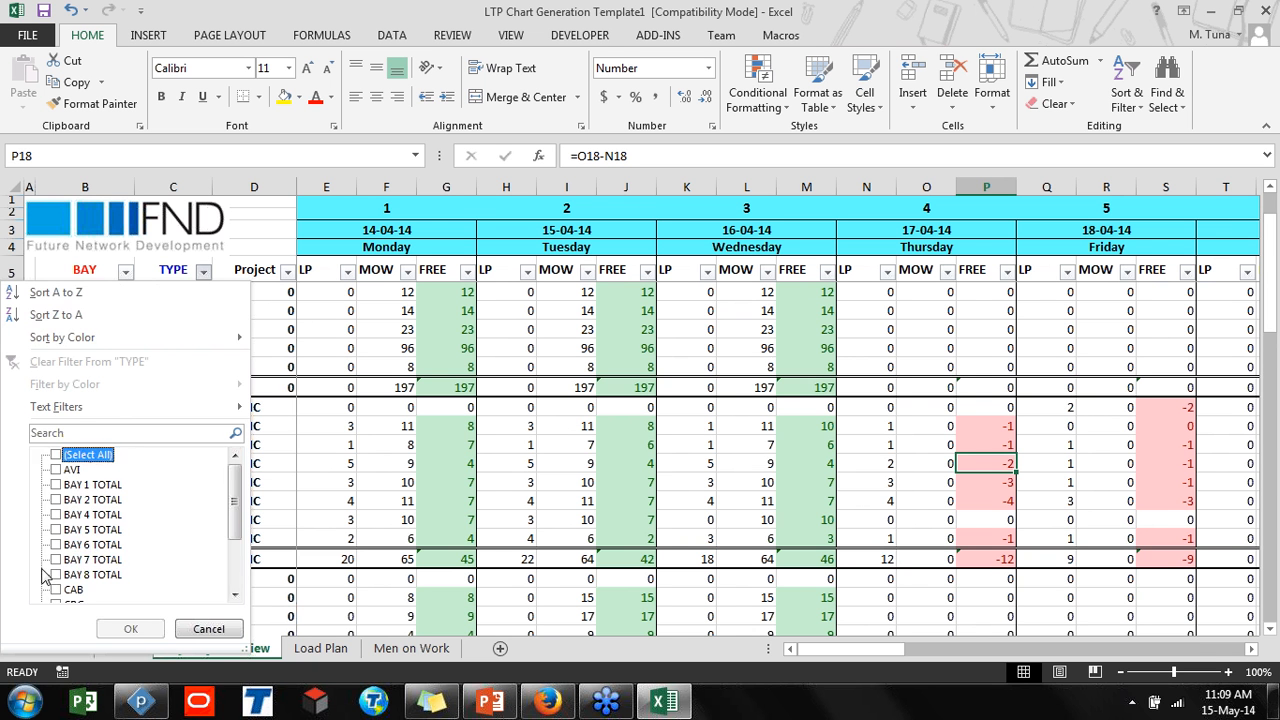
scroll(60, 585, "down", 2)
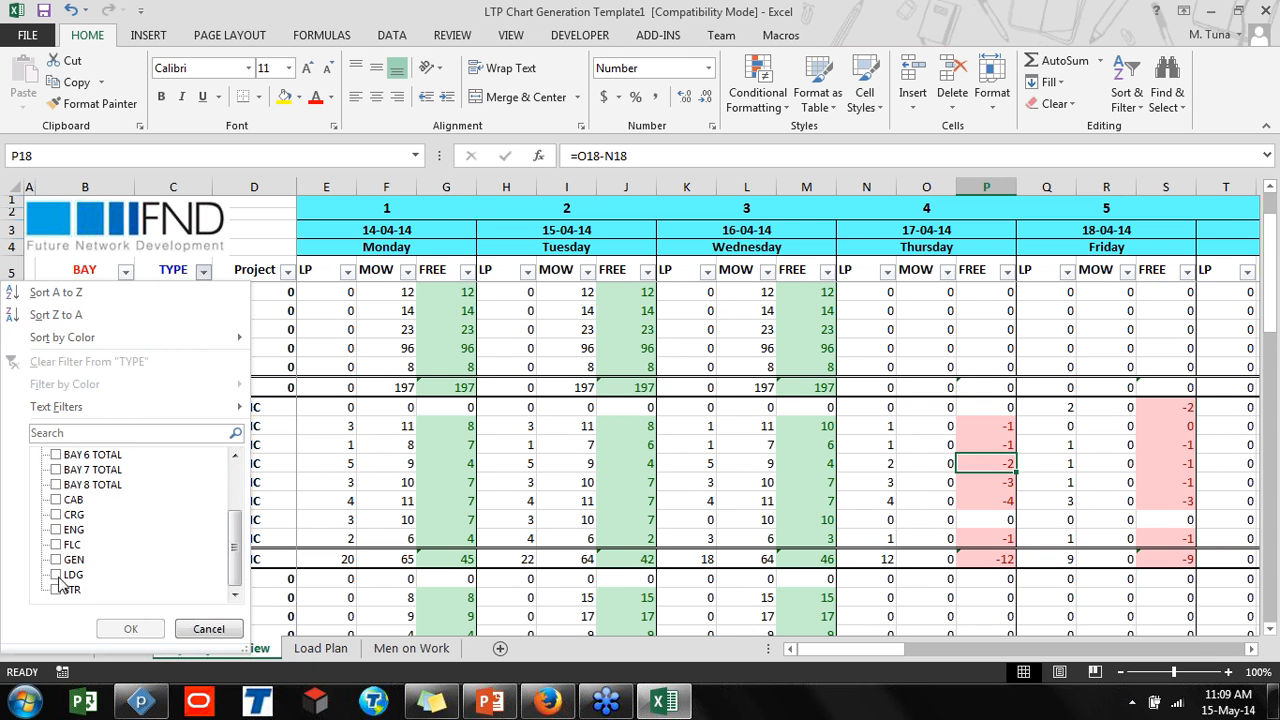
left_click(56, 499)
left_click(130, 628)
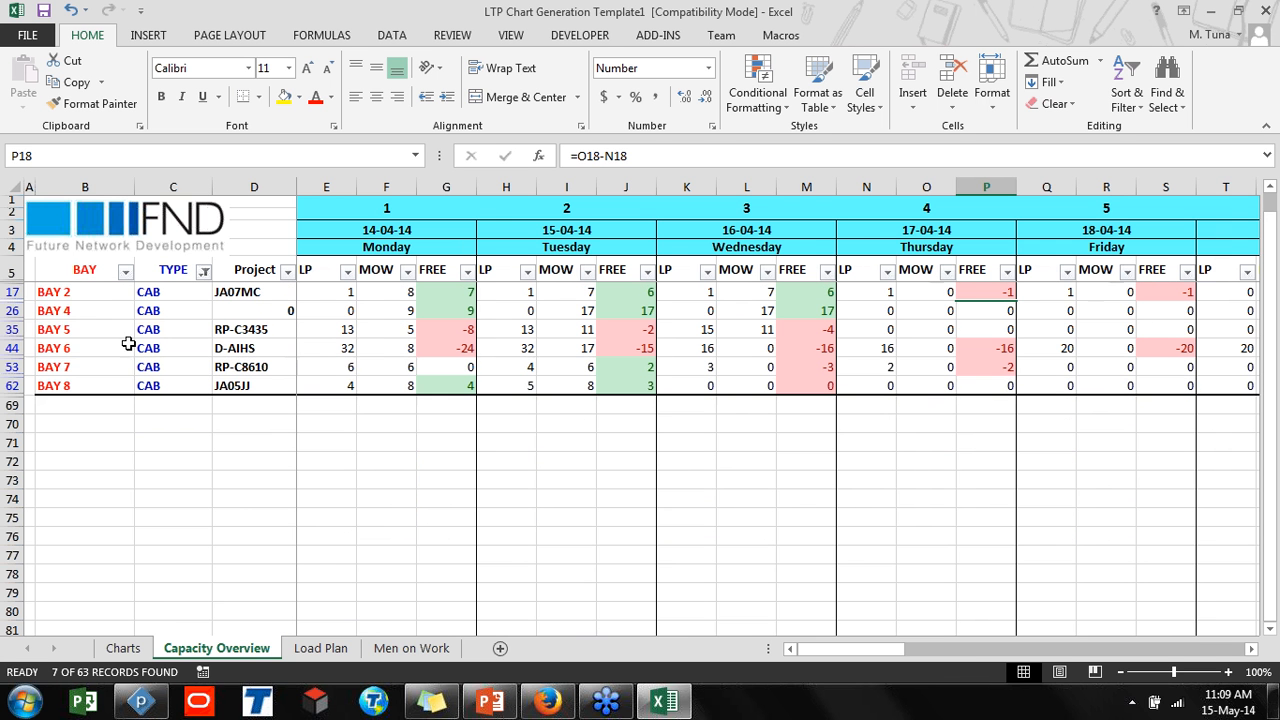
Inspect the formulas behind the bay names and the LP, MOW and FREE cells of the filtered CAB rows
left_click_drag(100, 292, 101, 378)
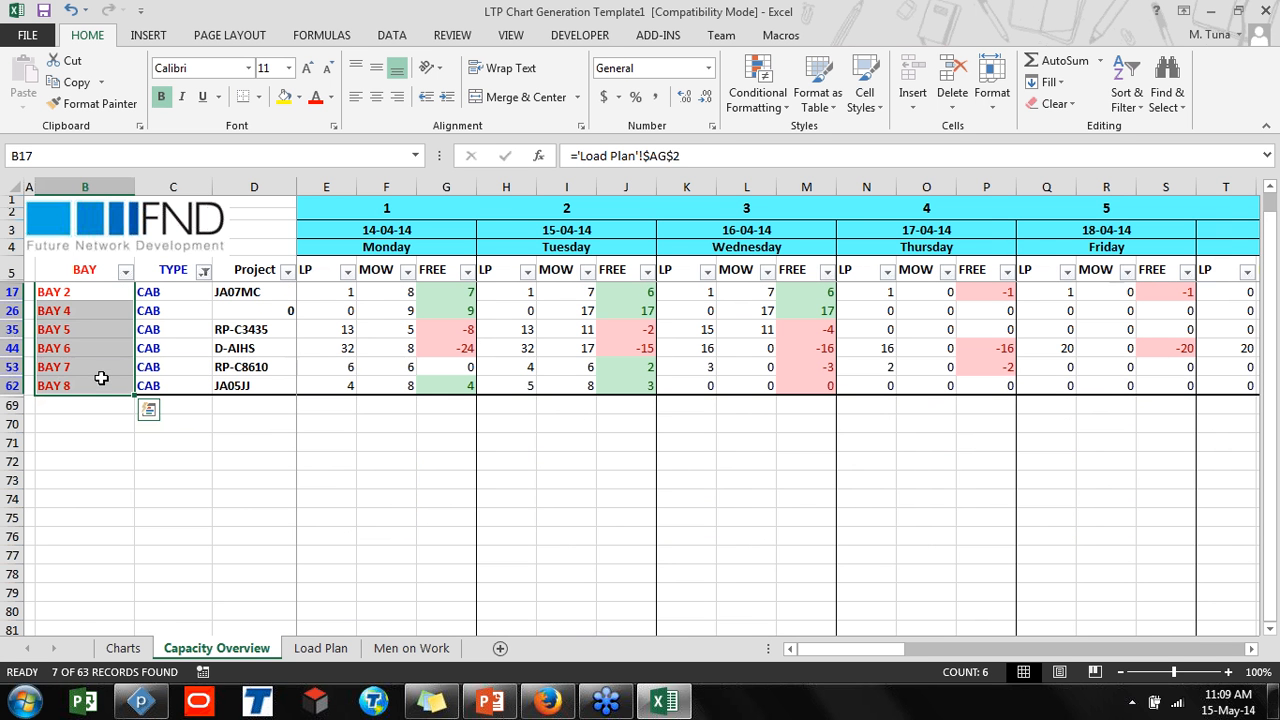
left_click(446, 328)
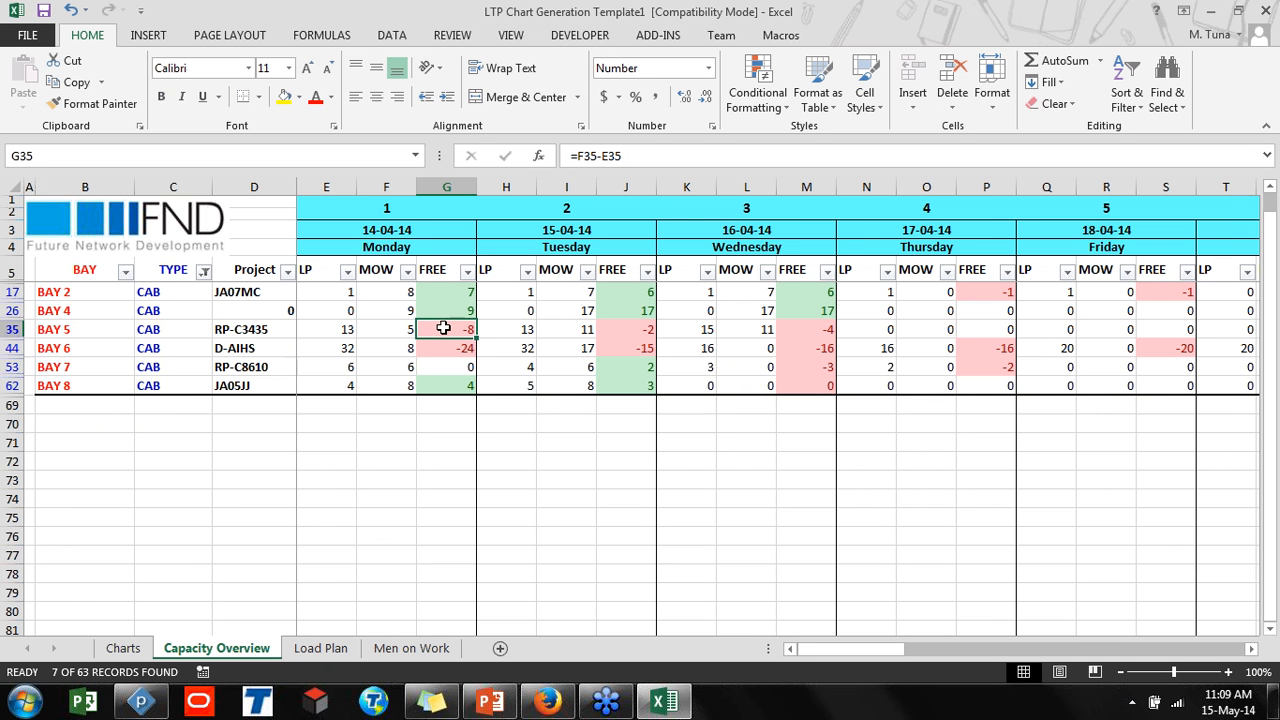
left_click(438, 308)
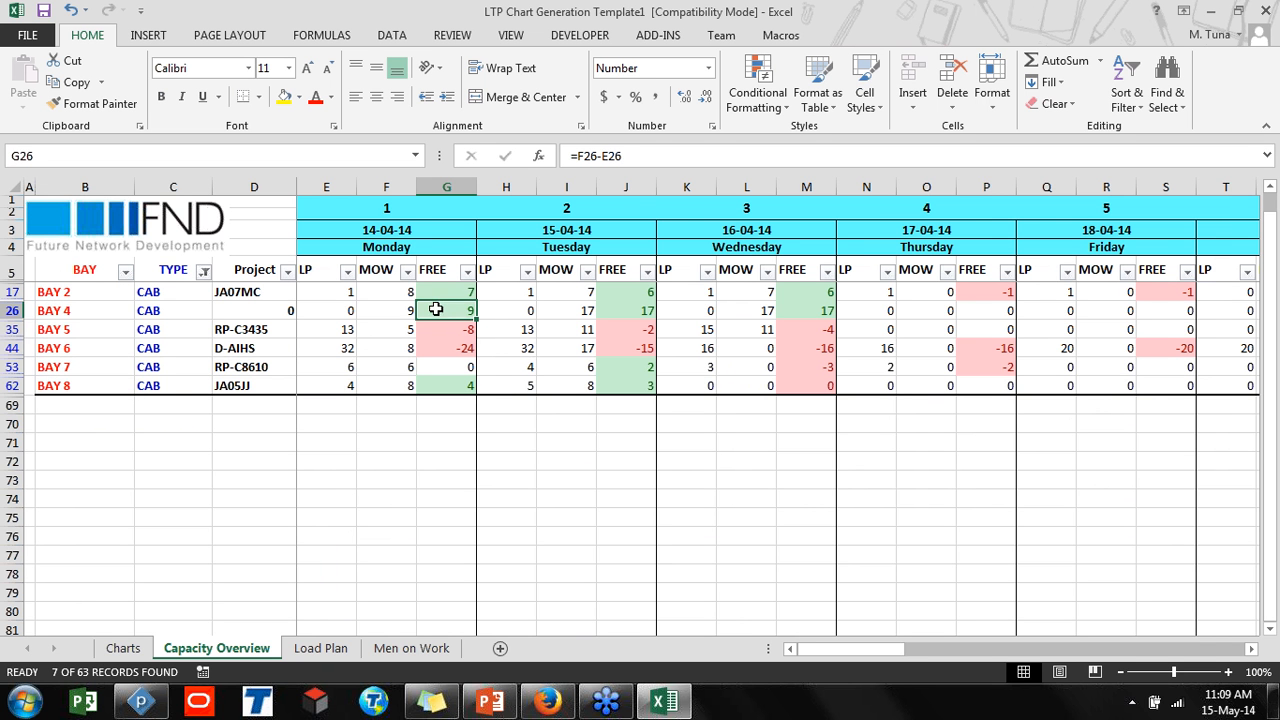
left_click(458, 310)
left_click(462, 328)
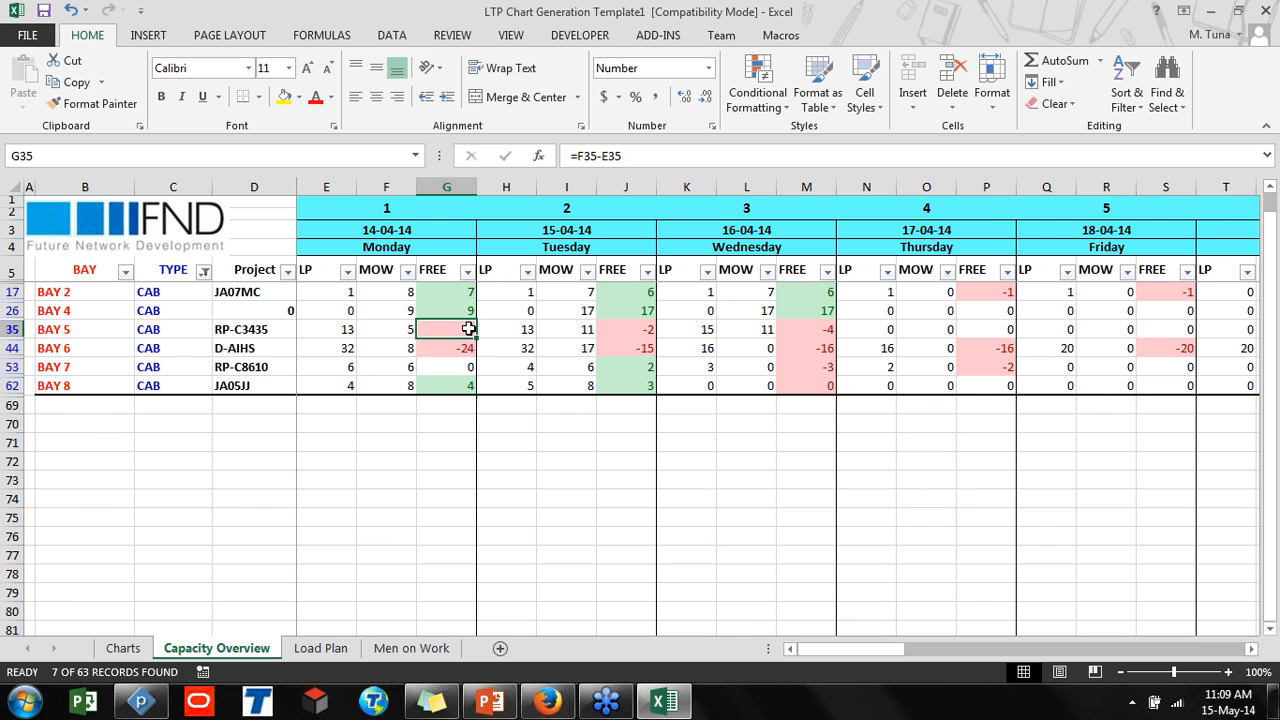
left_click(388, 333)
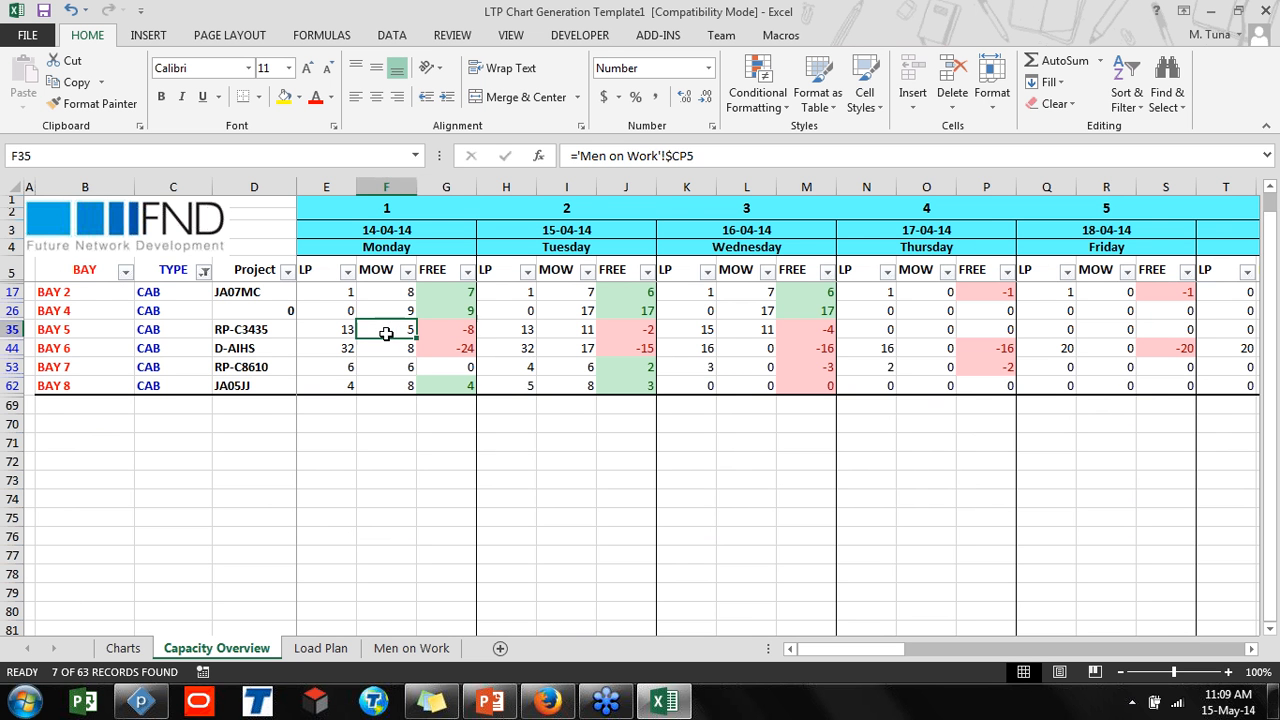
left_click(326, 329)
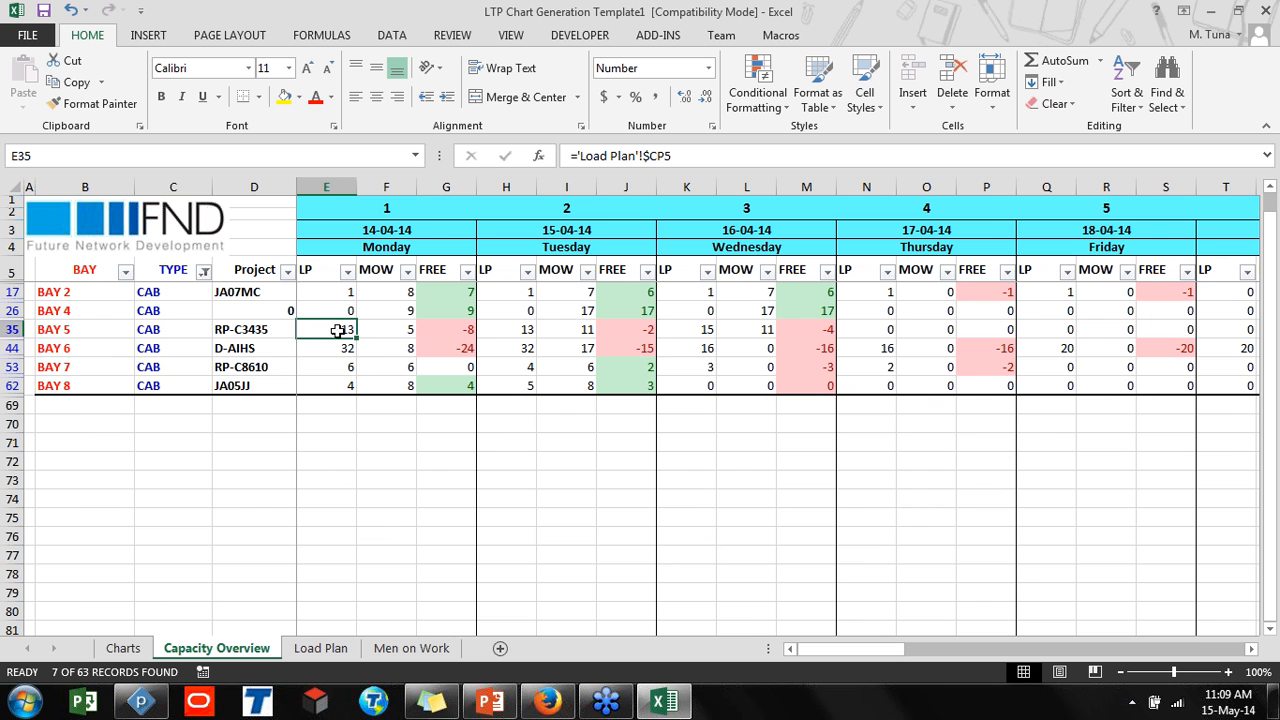
left_click(391, 333)
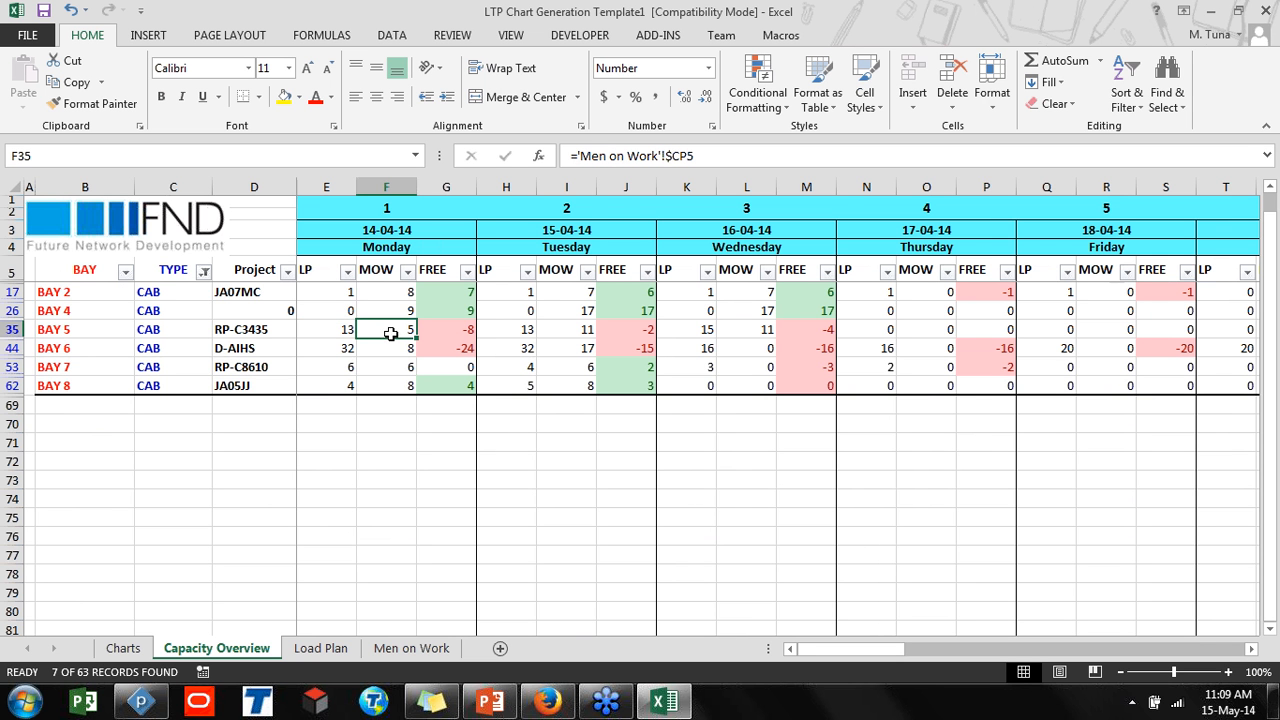
left_click(457, 334)
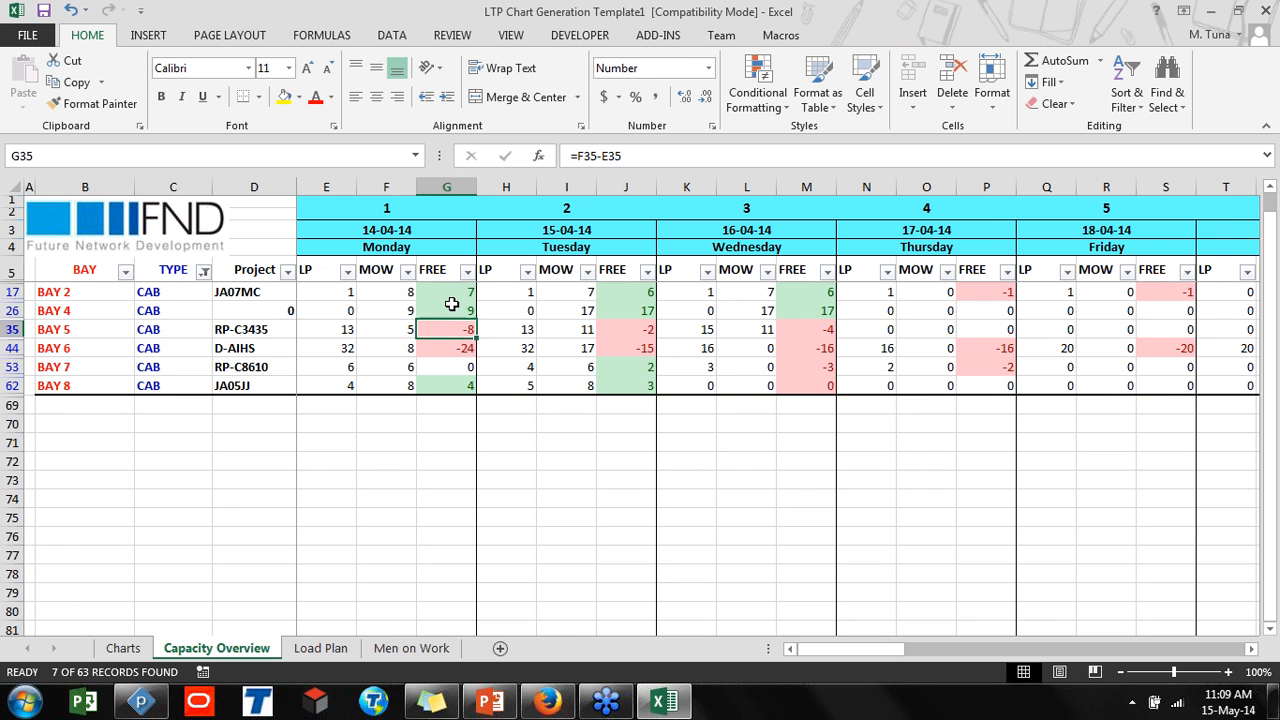
left_click(450, 310)
left_click(86, 310)
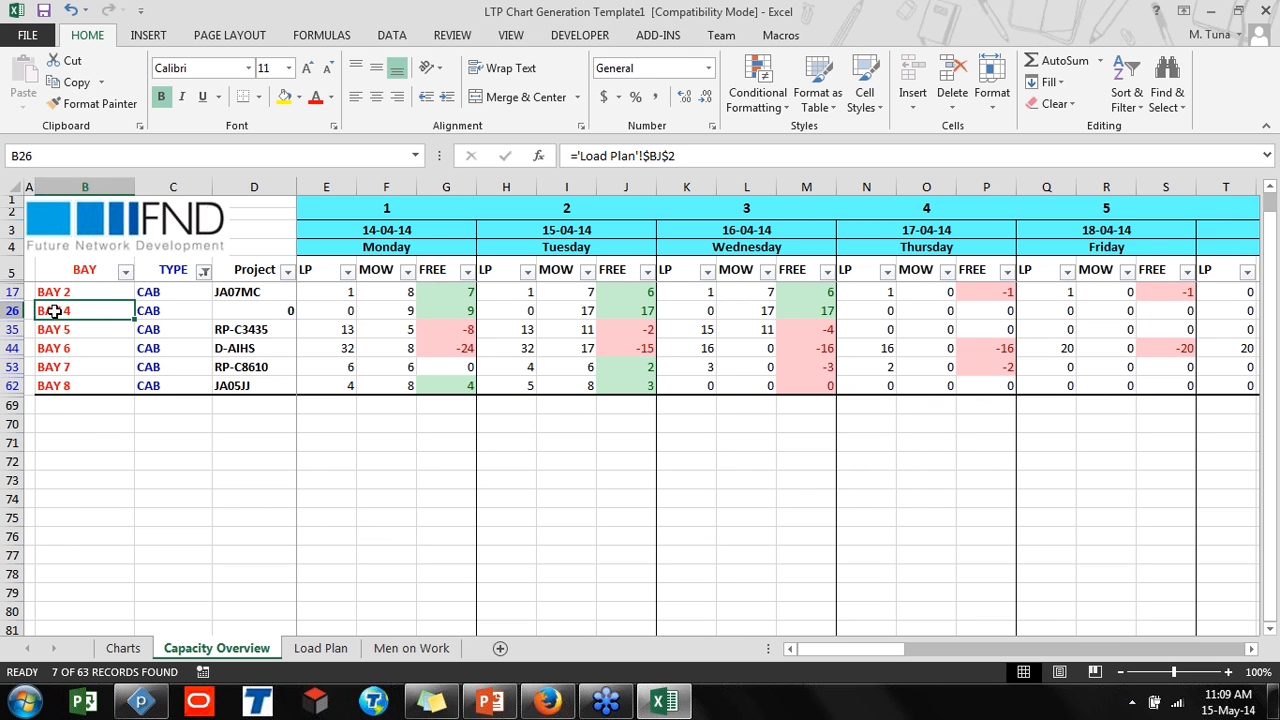
left_click(426, 313)
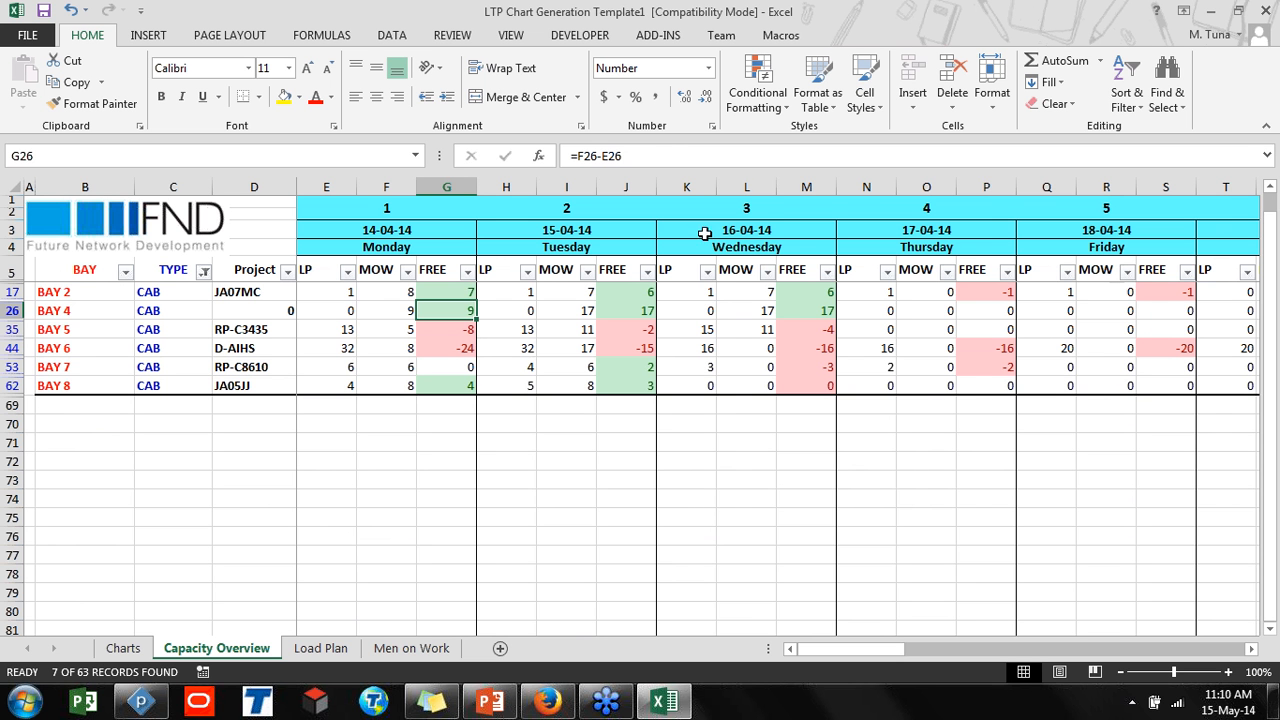
Switch to Firefox and browse the FND website home page
left_click(1249, 58)
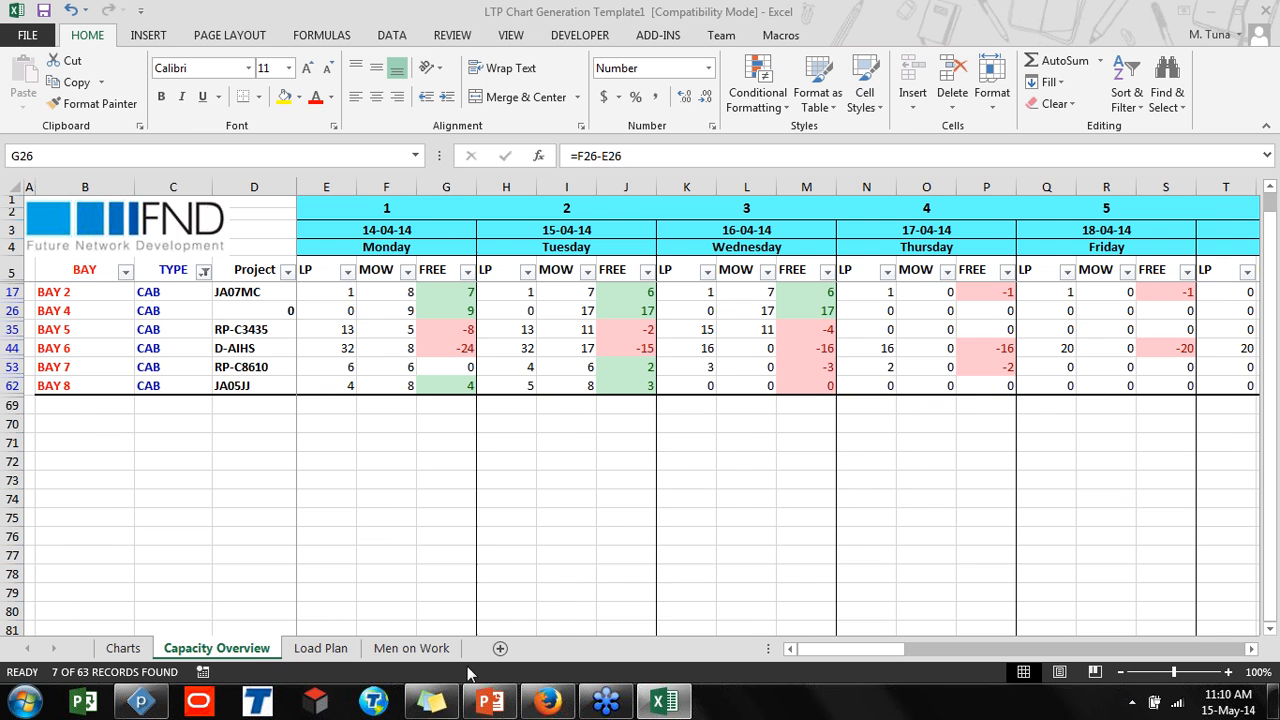
mouse_move(543, 700)
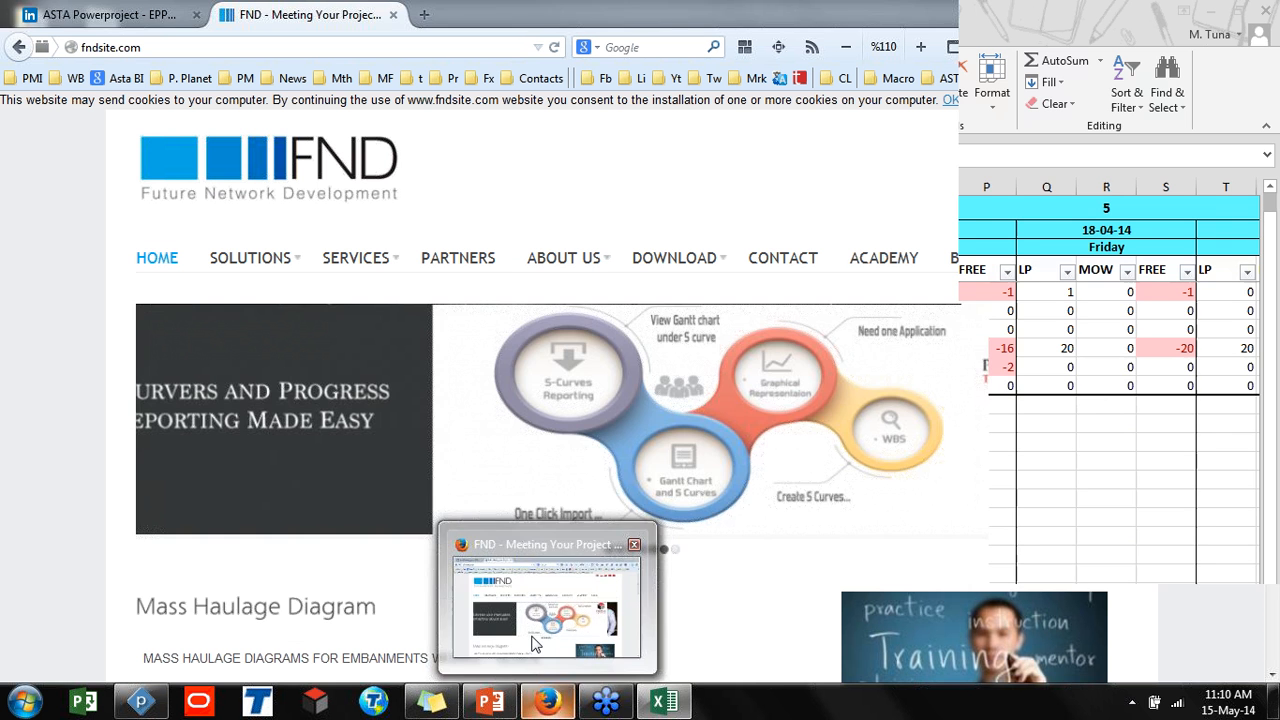
left_click(533, 645)
left_click(181, 46)
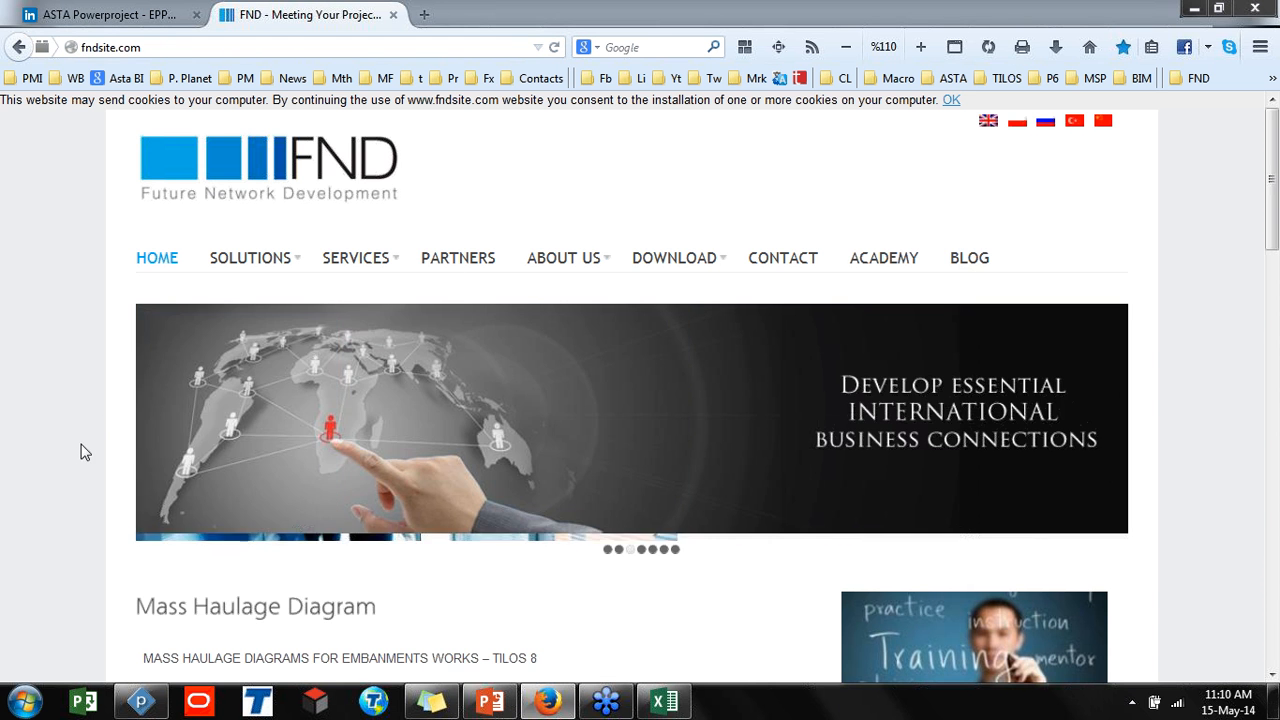
scroll(80, 449, "down", 10)
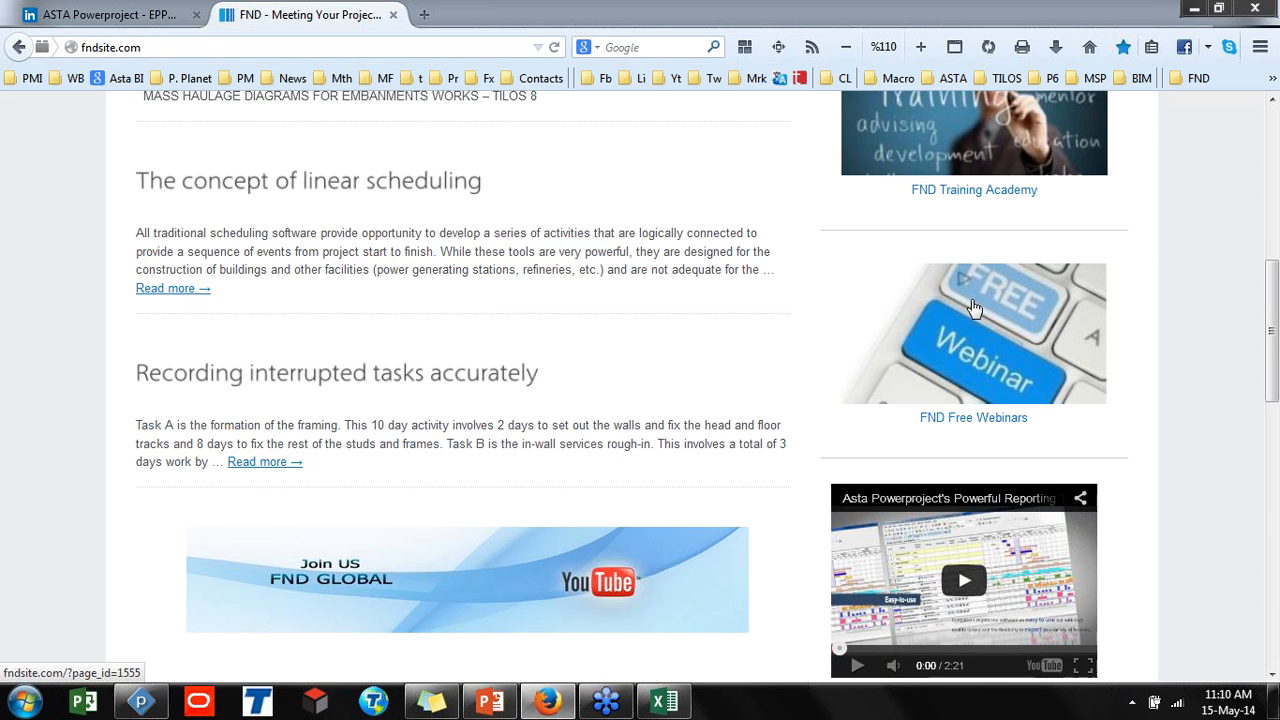
scroll(975, 310, "up", 2)
Open the FND Free Webinars page and read through the Asta Powerproject, TILOS and Project Tracker webinar schedules
left_click(998, 460)
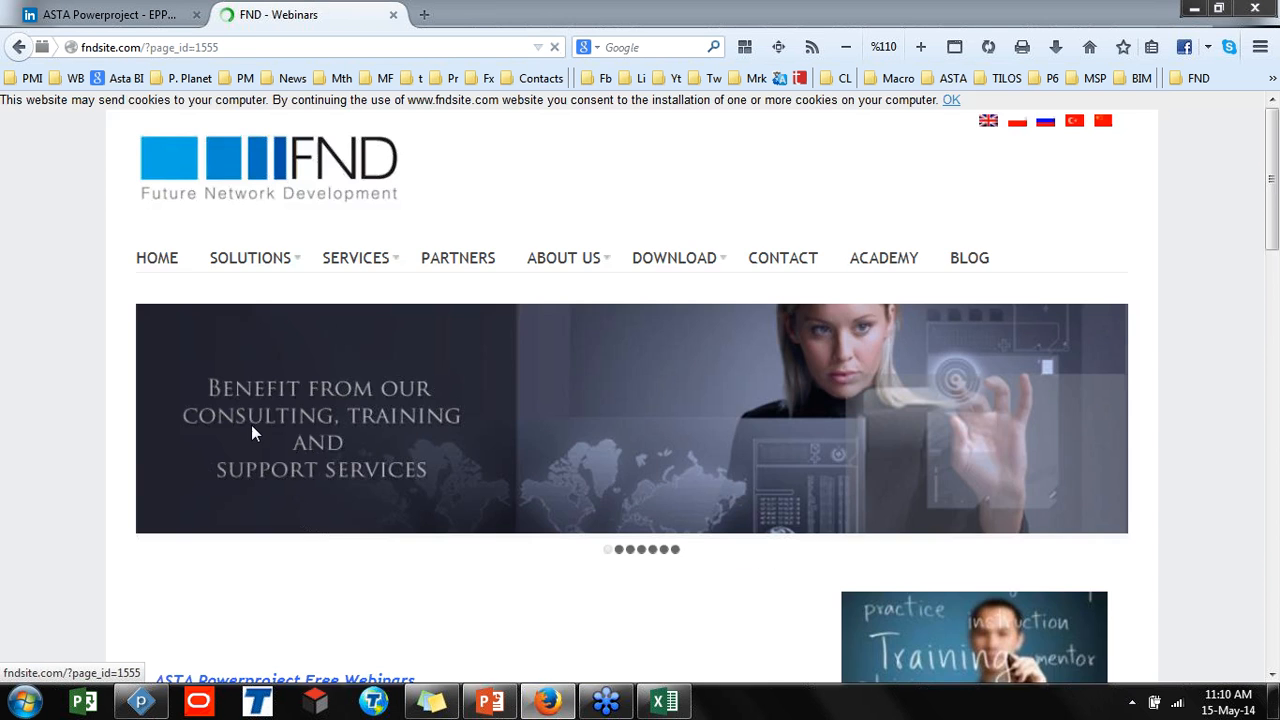
scroll(255, 430, "down", 3)
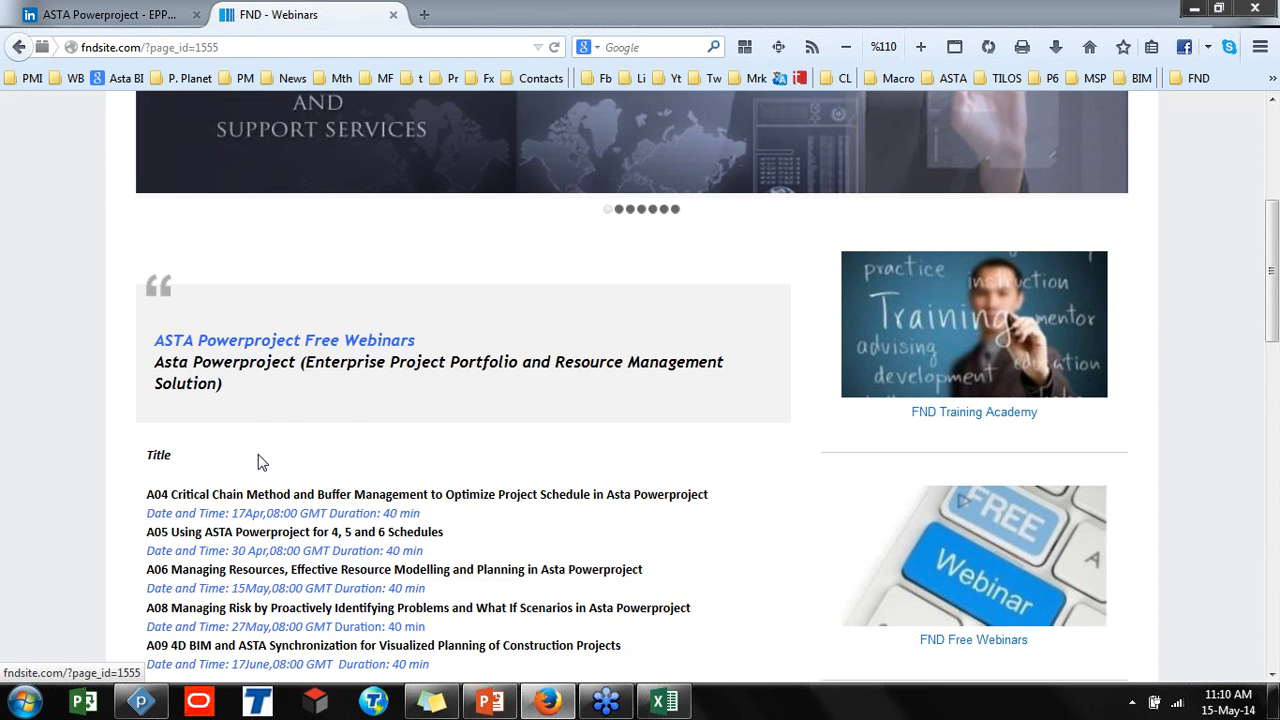
scroll(257, 460, "down", 1)
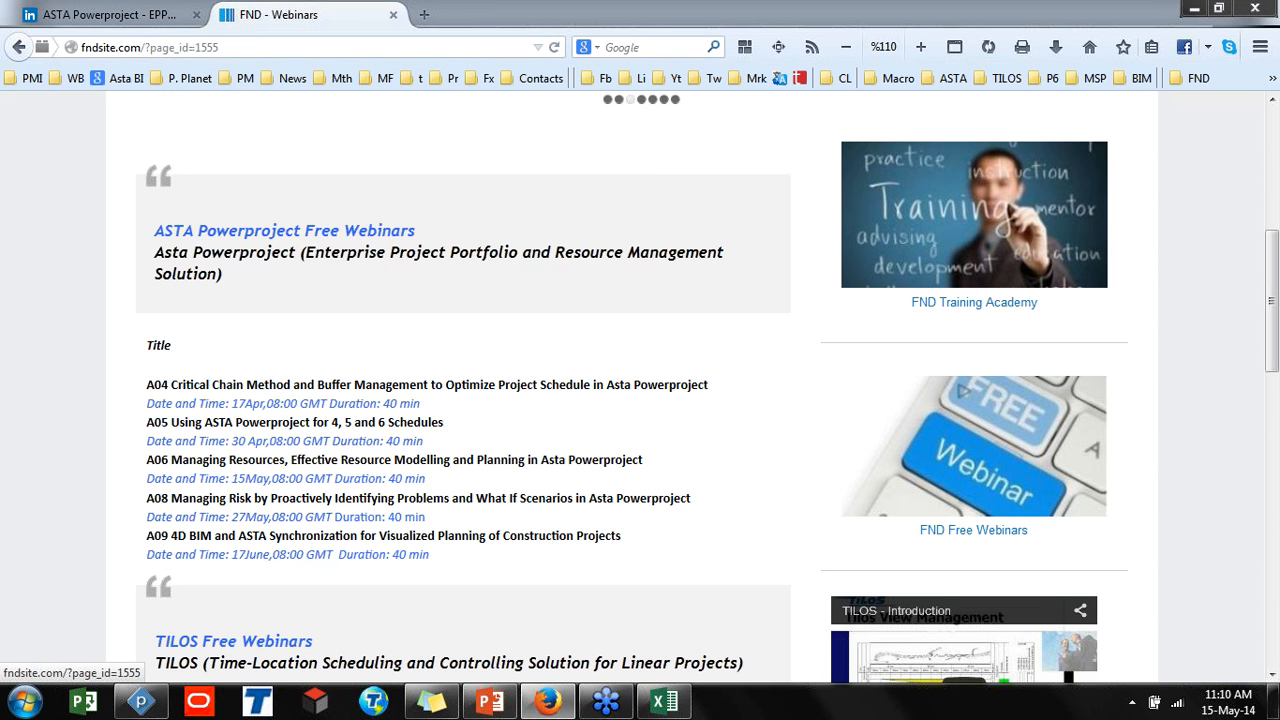
left_click_drag(228, 498, 381, 498)
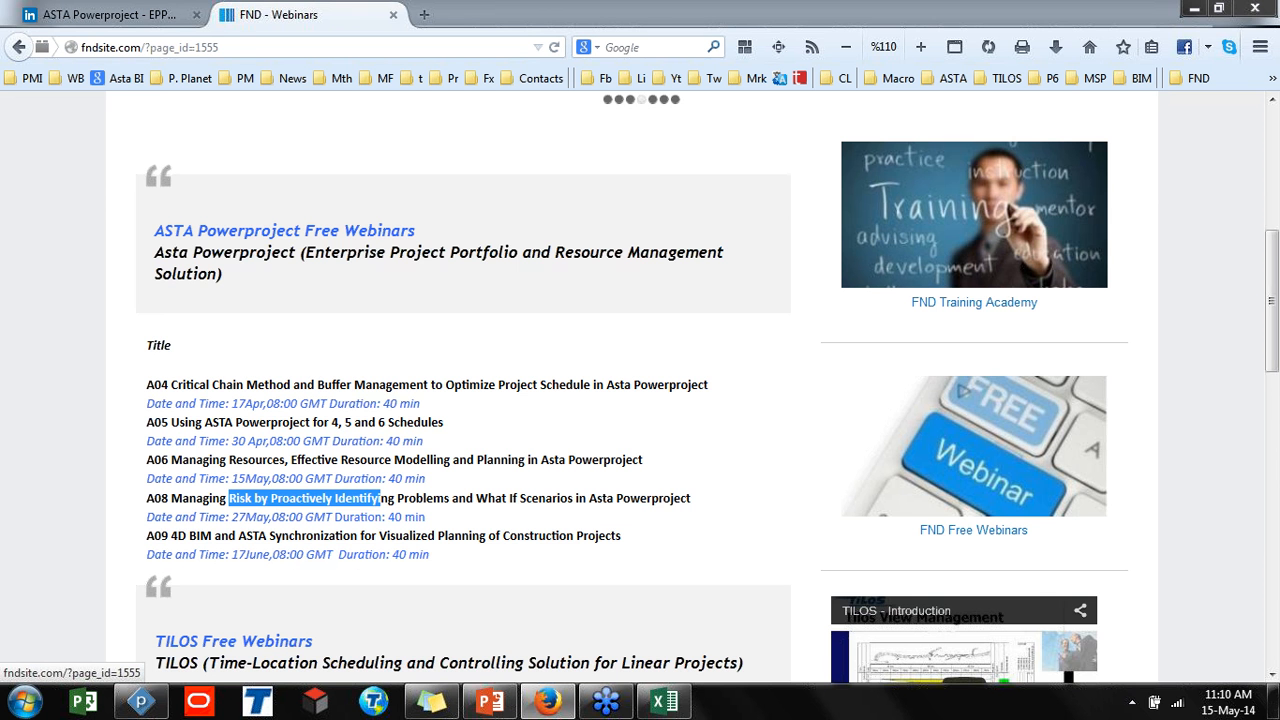
left_click_drag(228, 535, 320, 535)
scroll(320, 535, "down", 3)
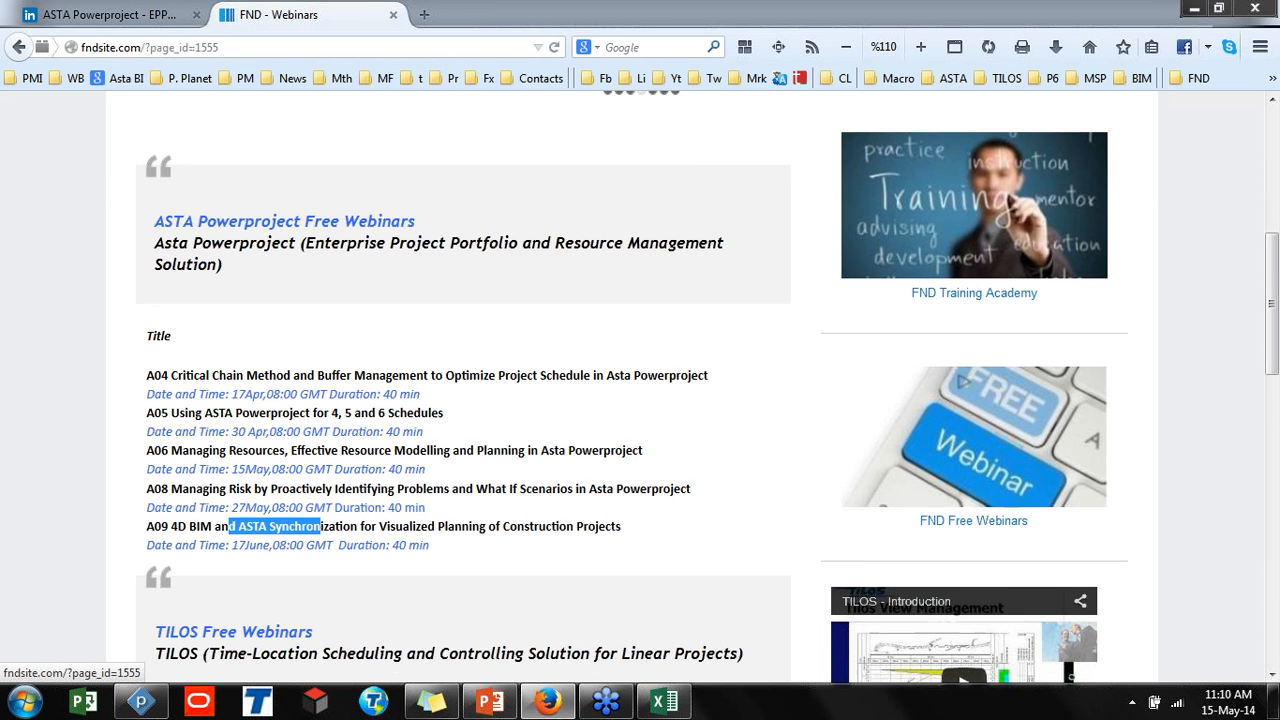
scroll(708, 389, "down", 1)
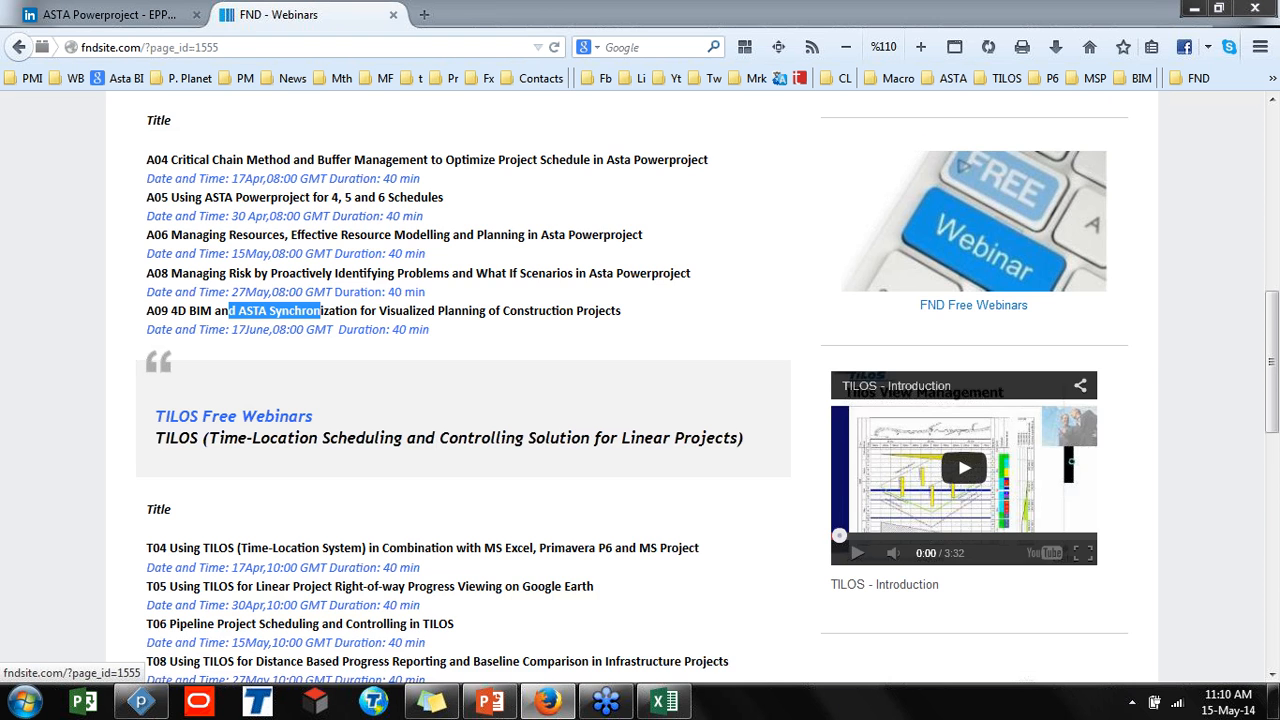
scroll(708, 389, "down", 4)
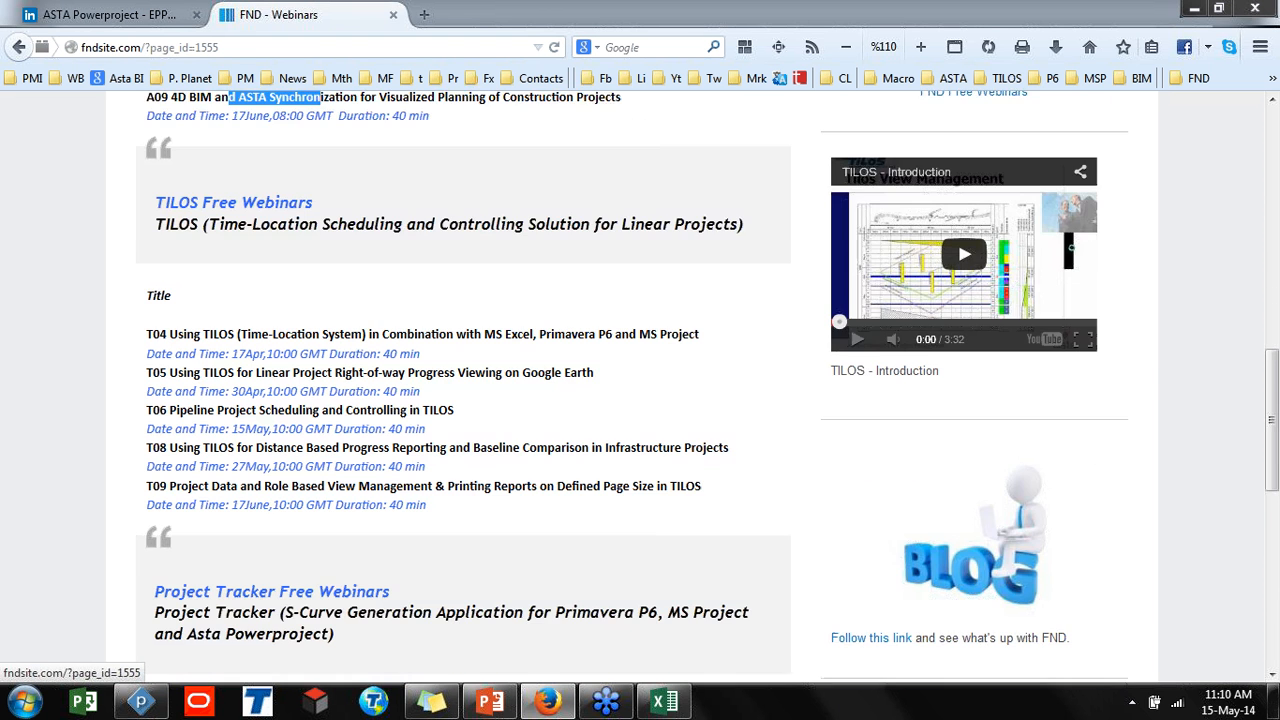
scroll(294, 574, "down", 5)
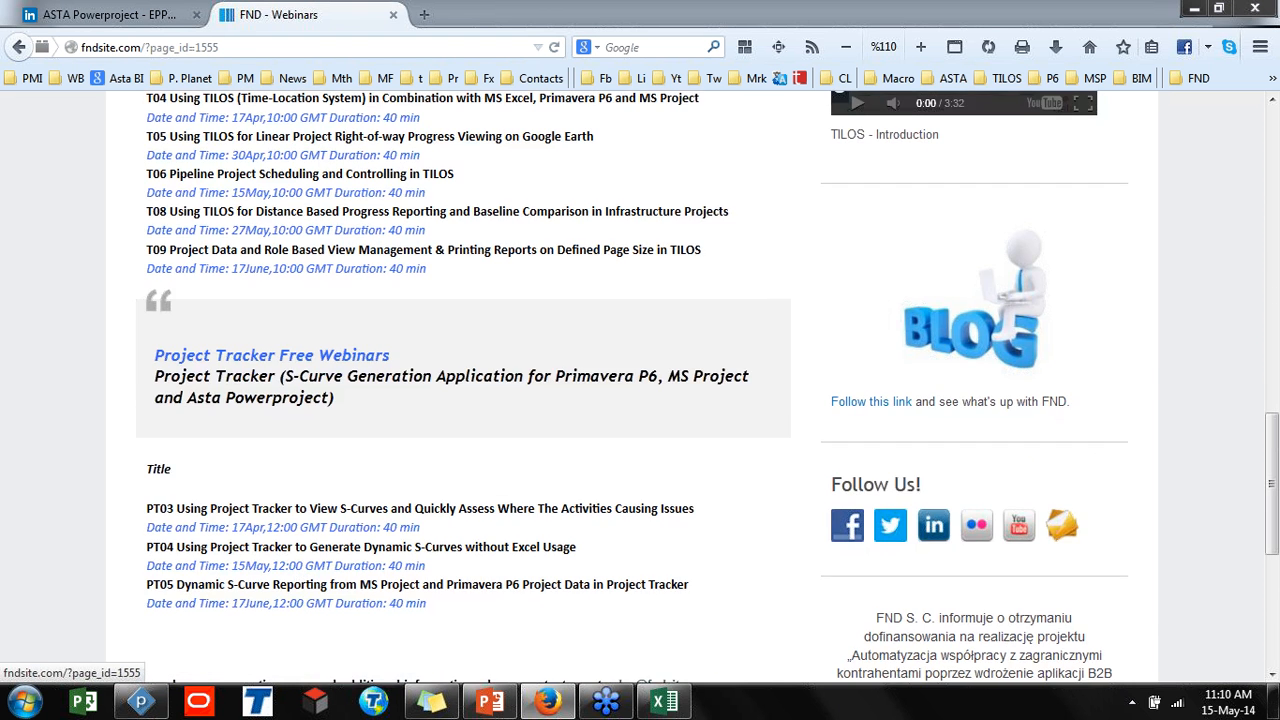
scroll(300, 580, "up", 20)
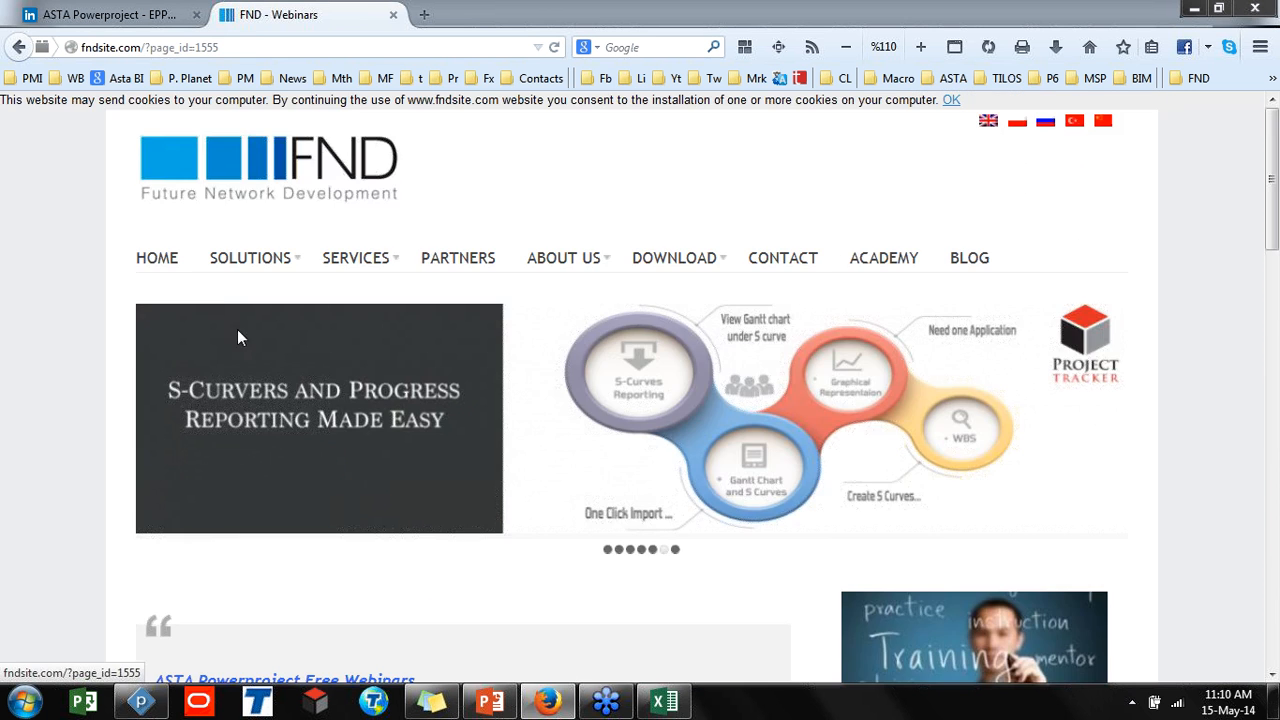
left_click(19, 47)
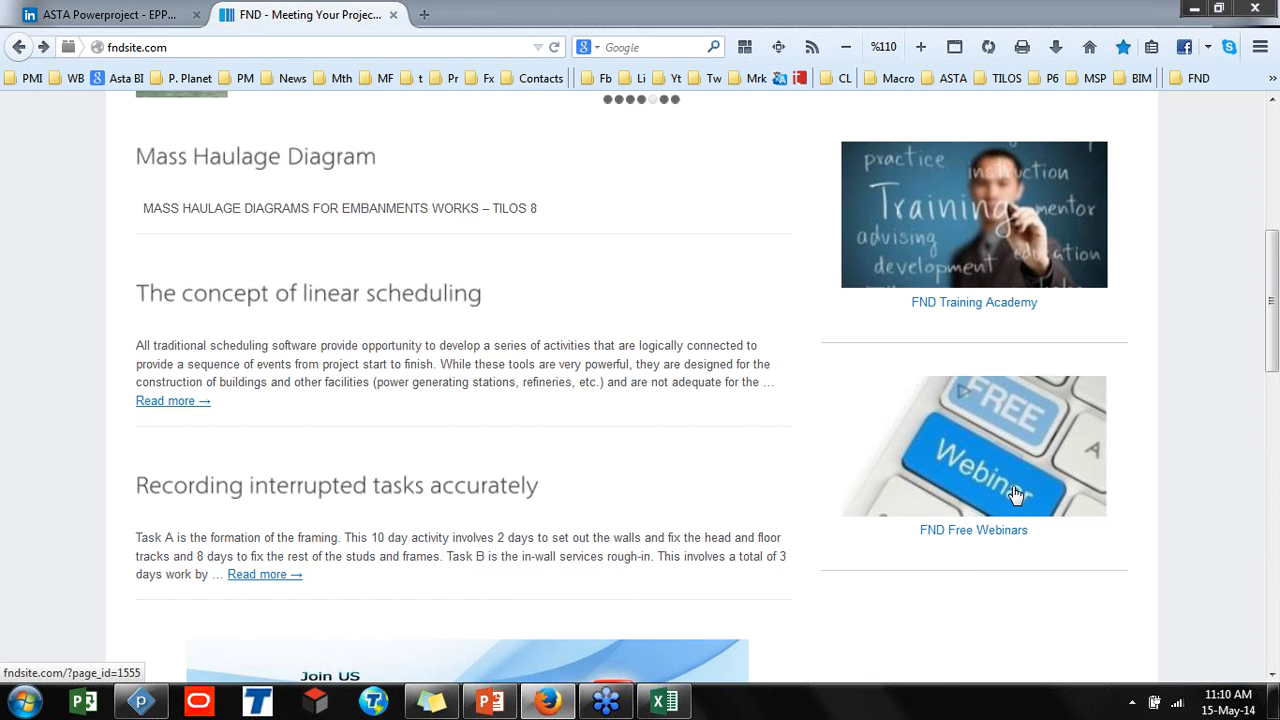
Open the FND Training Academy page and browse its certification course list before returning to the home page
scroll(960, 445, "up", 4)
scroll(893, 313, "down", 3)
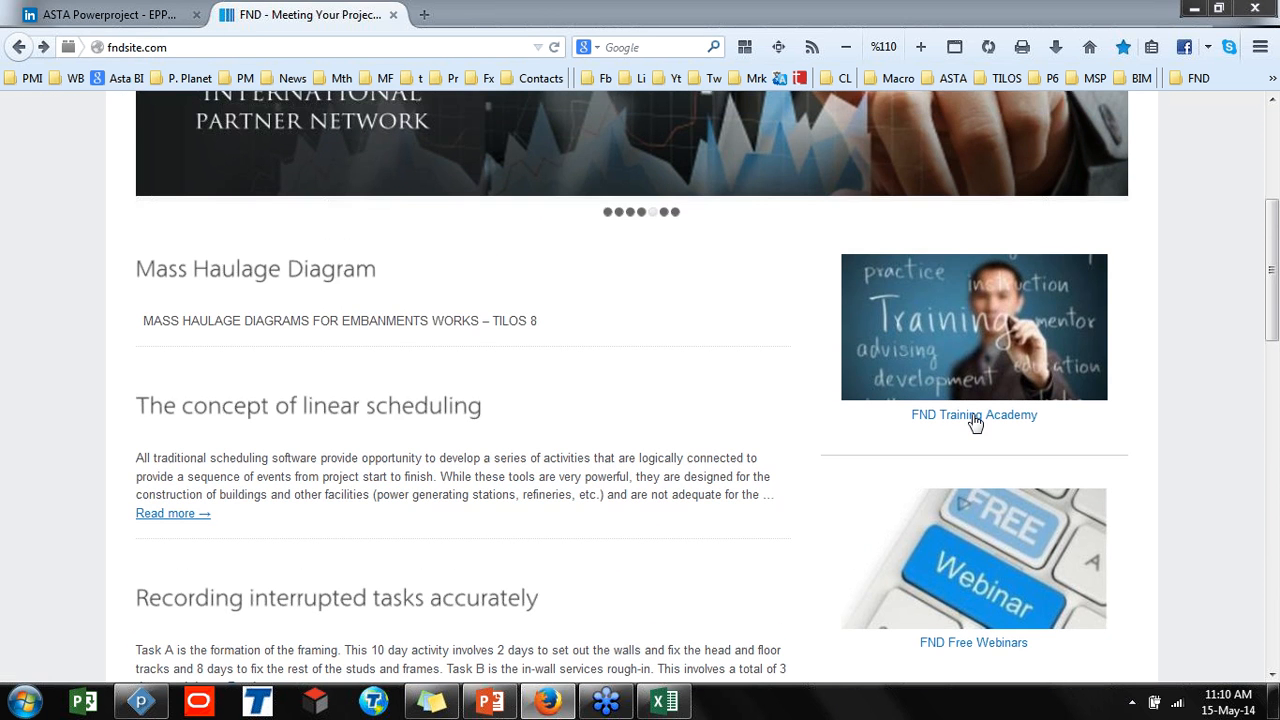
left_click(985, 390)
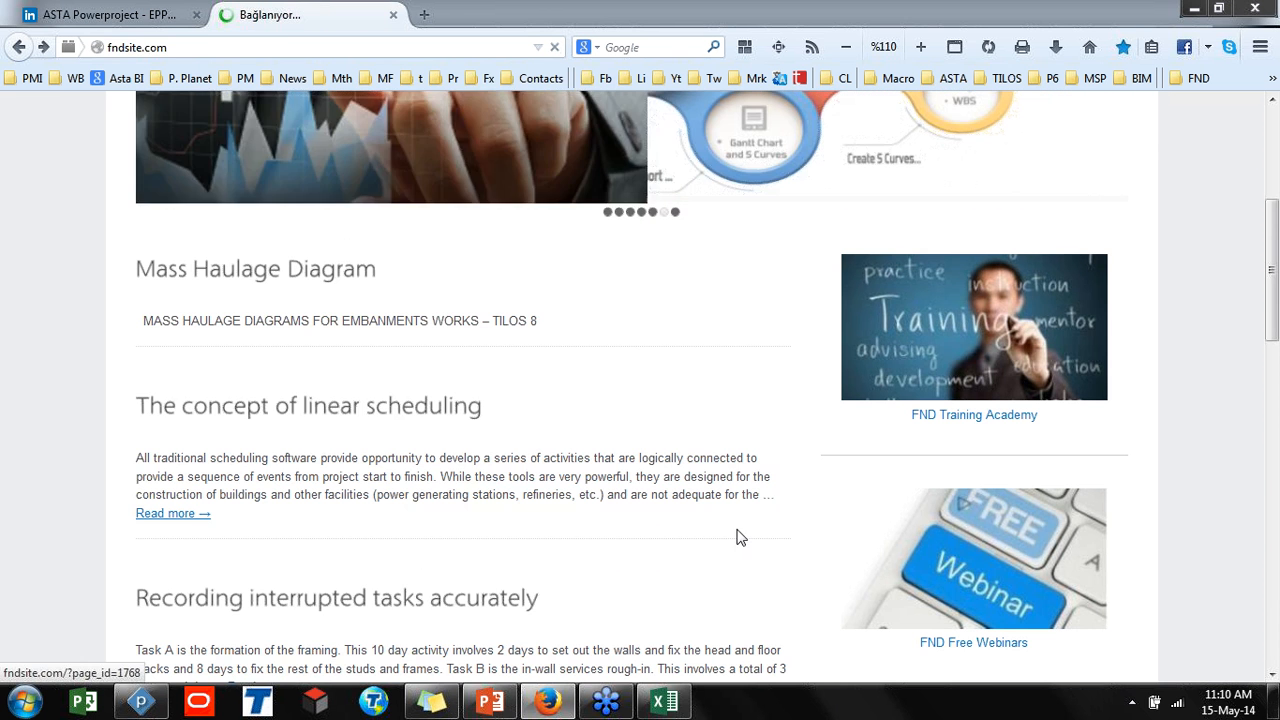
scroll(742, 534, "down", 3)
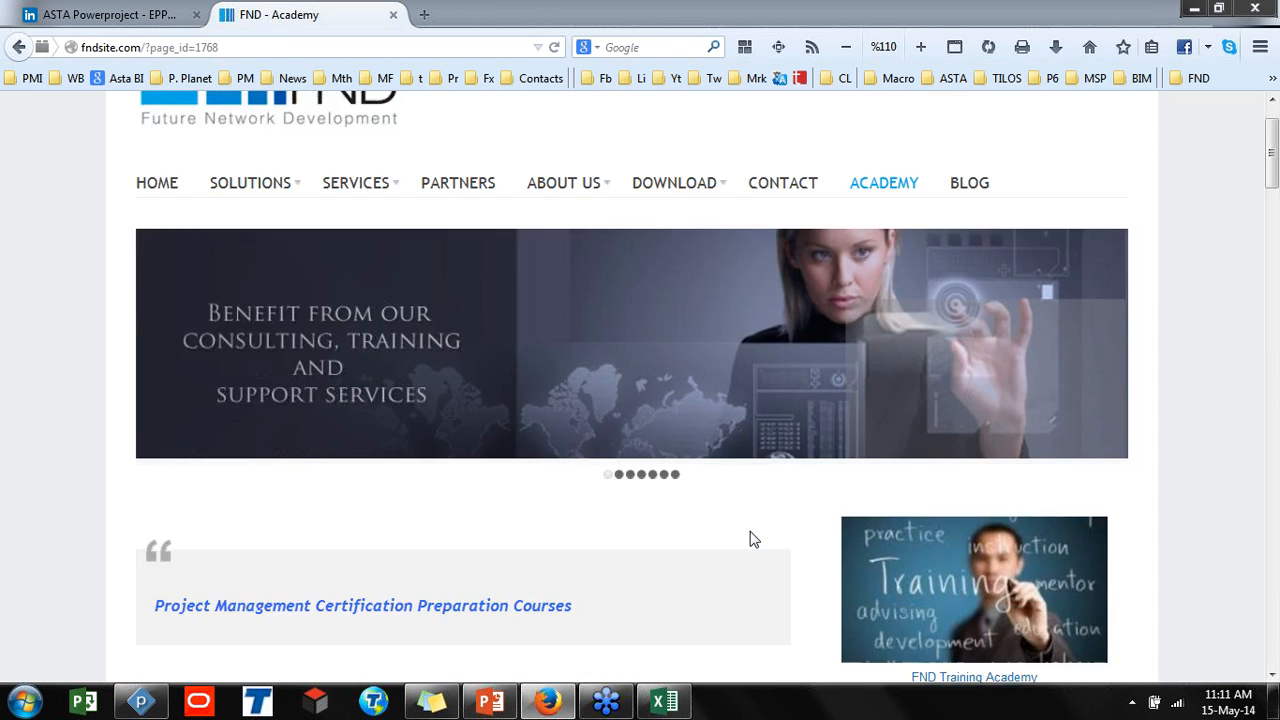
scroll(752, 540, "down", 3)
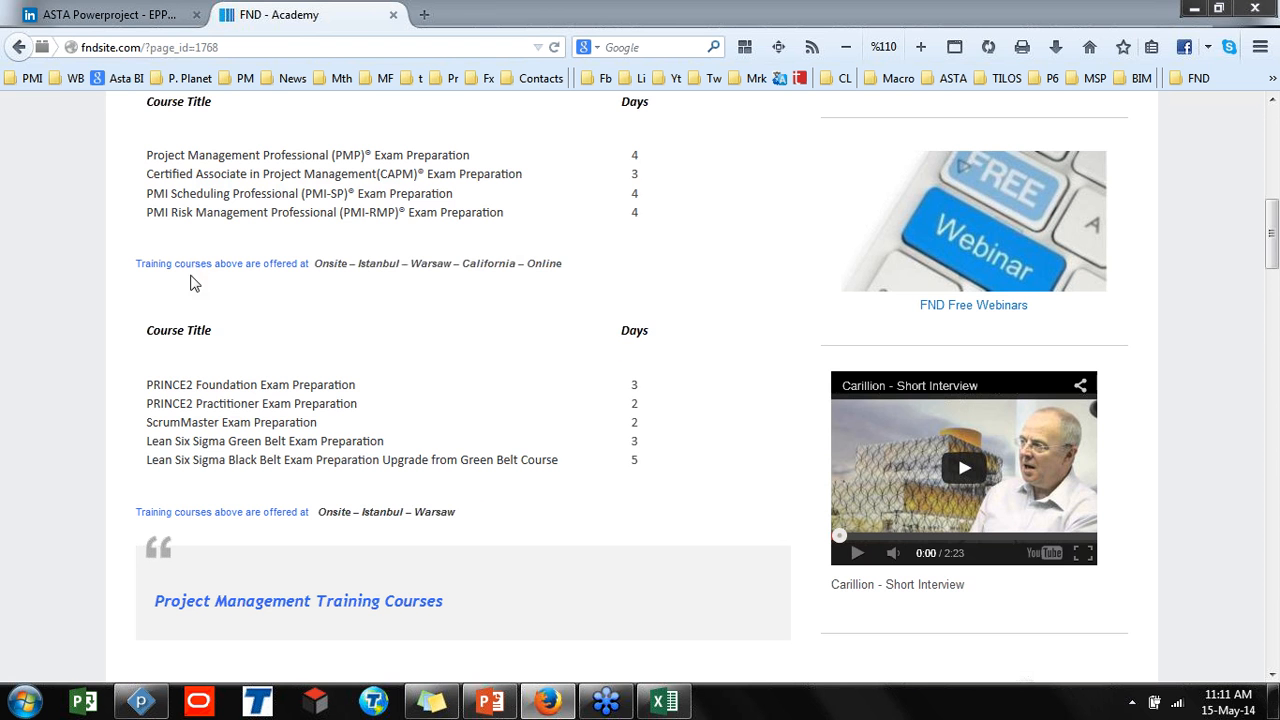
left_click(18, 47)
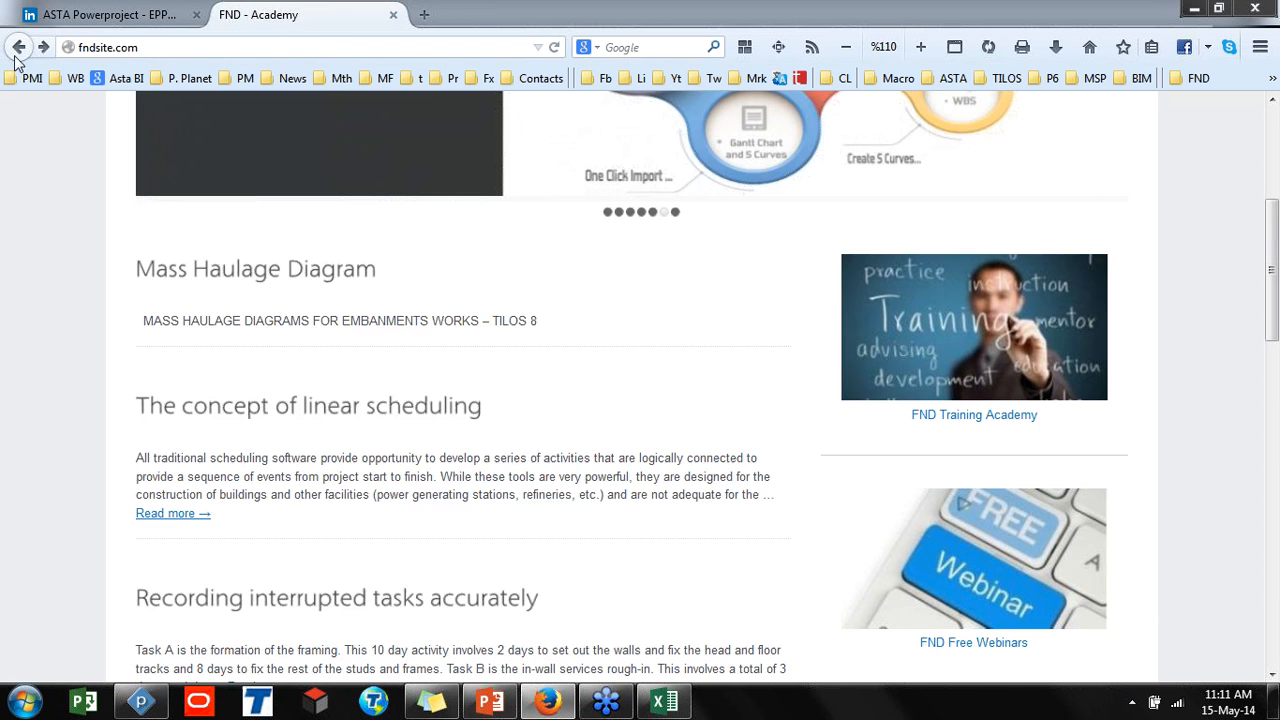
scroll(406, 420, "up", 3)
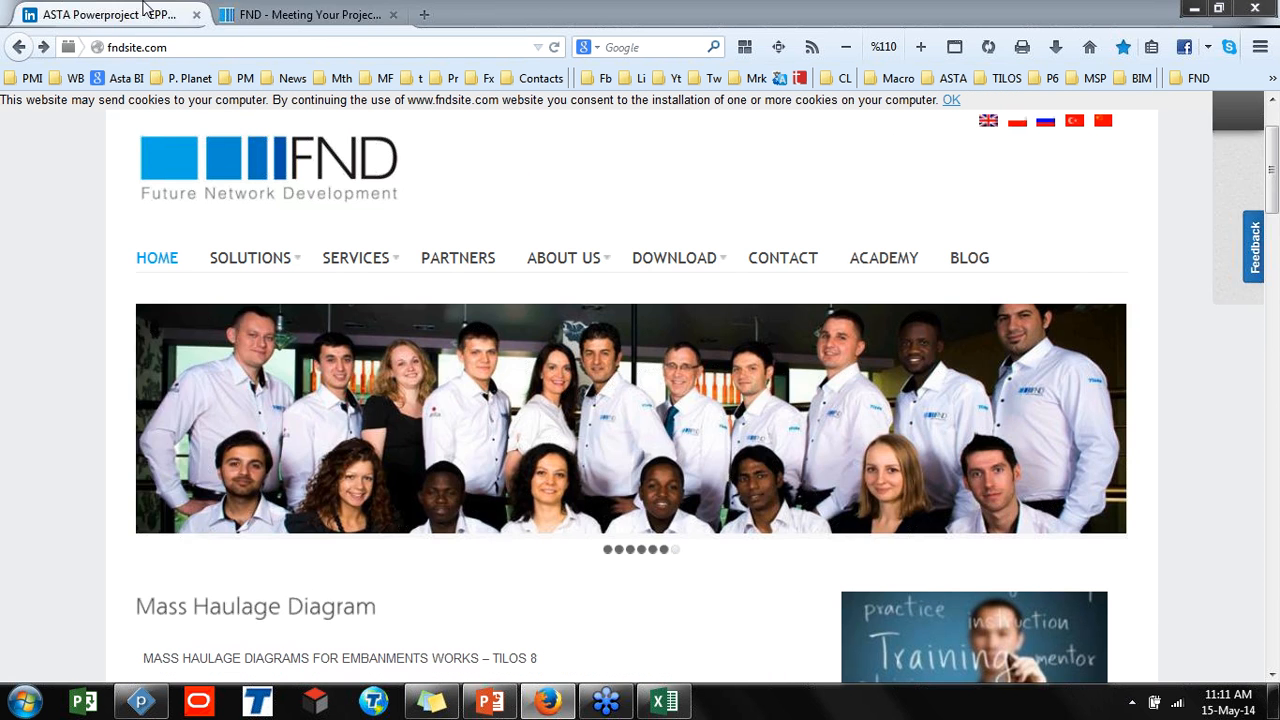
Switch to the ASTA Powerproject - EPPM Software LinkedIn group tab and browse its recent discussions
left_click(178, 17)
left_click(186, 47)
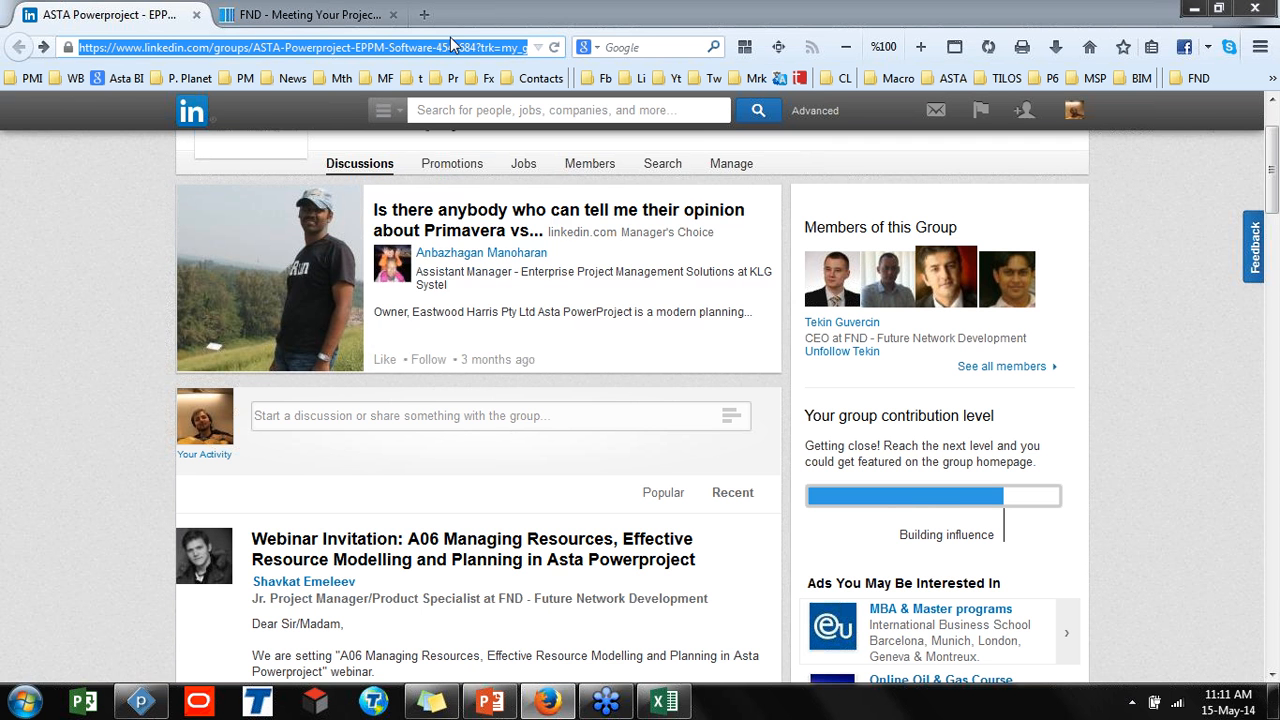
scroll(68, 428, "up", 2)
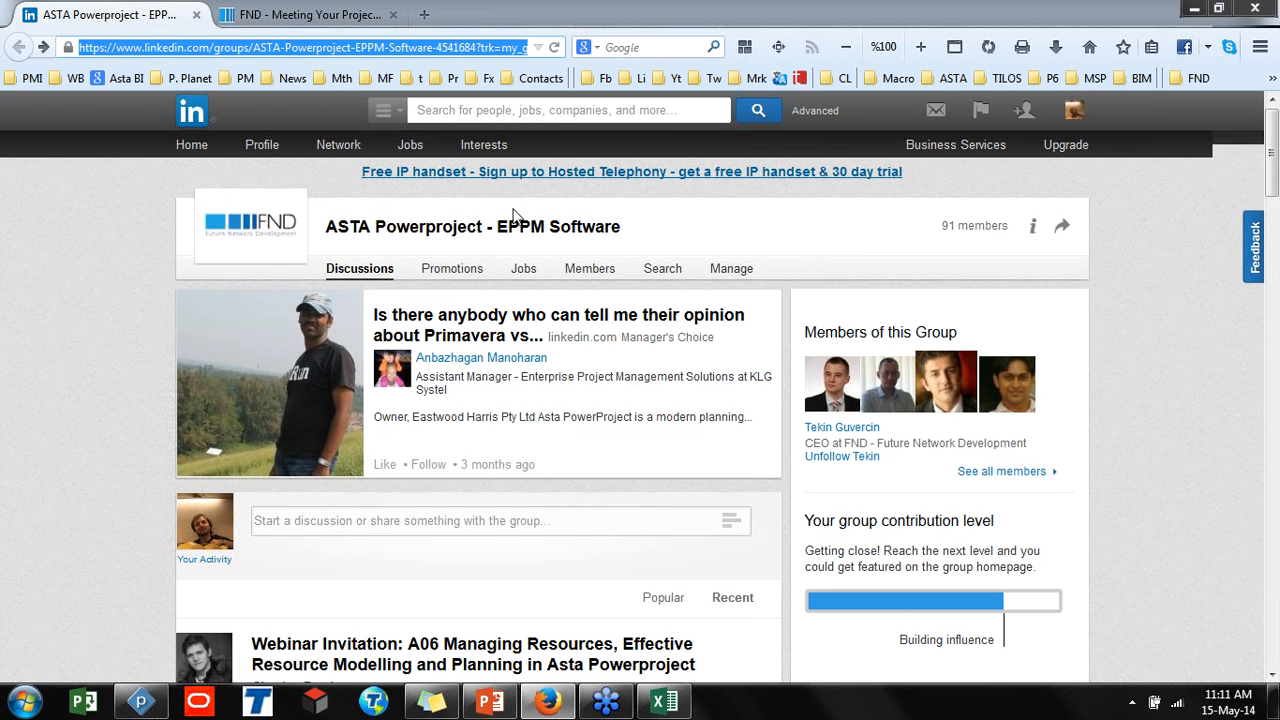
scroll(513, 214, "down", 4)
scroll(515, 217, "down", 4)
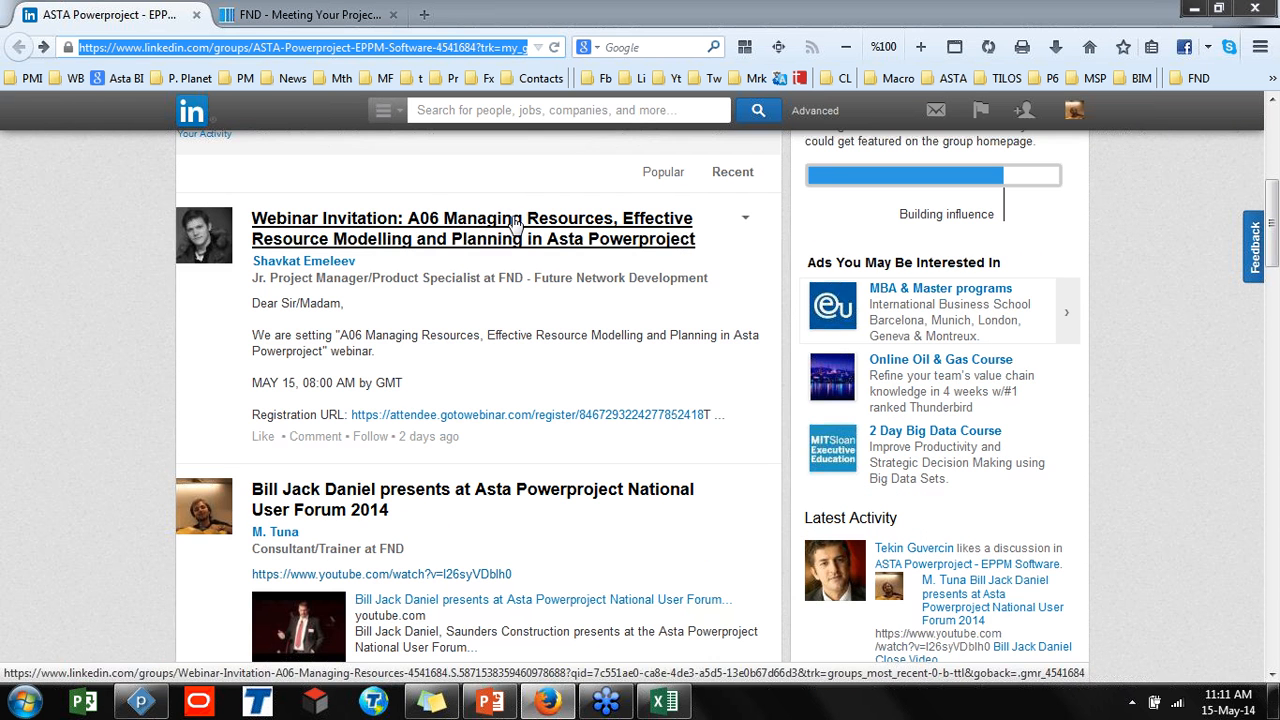
scroll(497, 315, "down", 3)
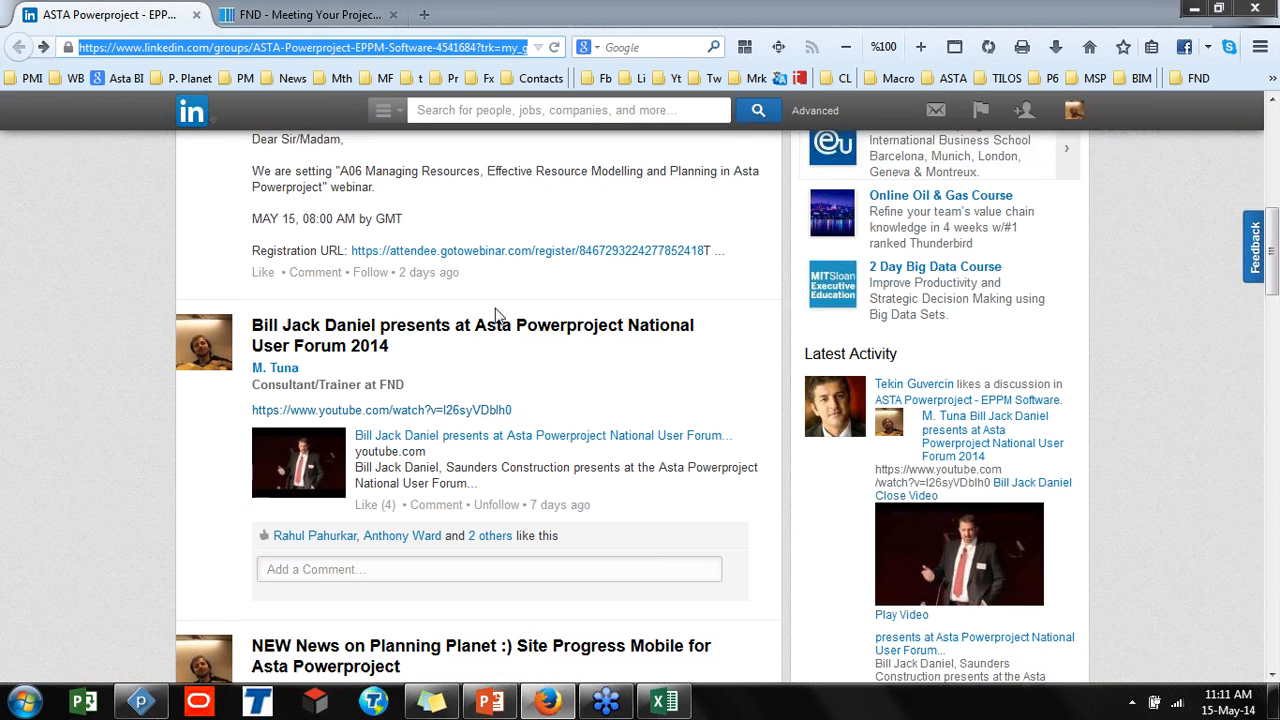
scroll(497, 315, "down", 1)
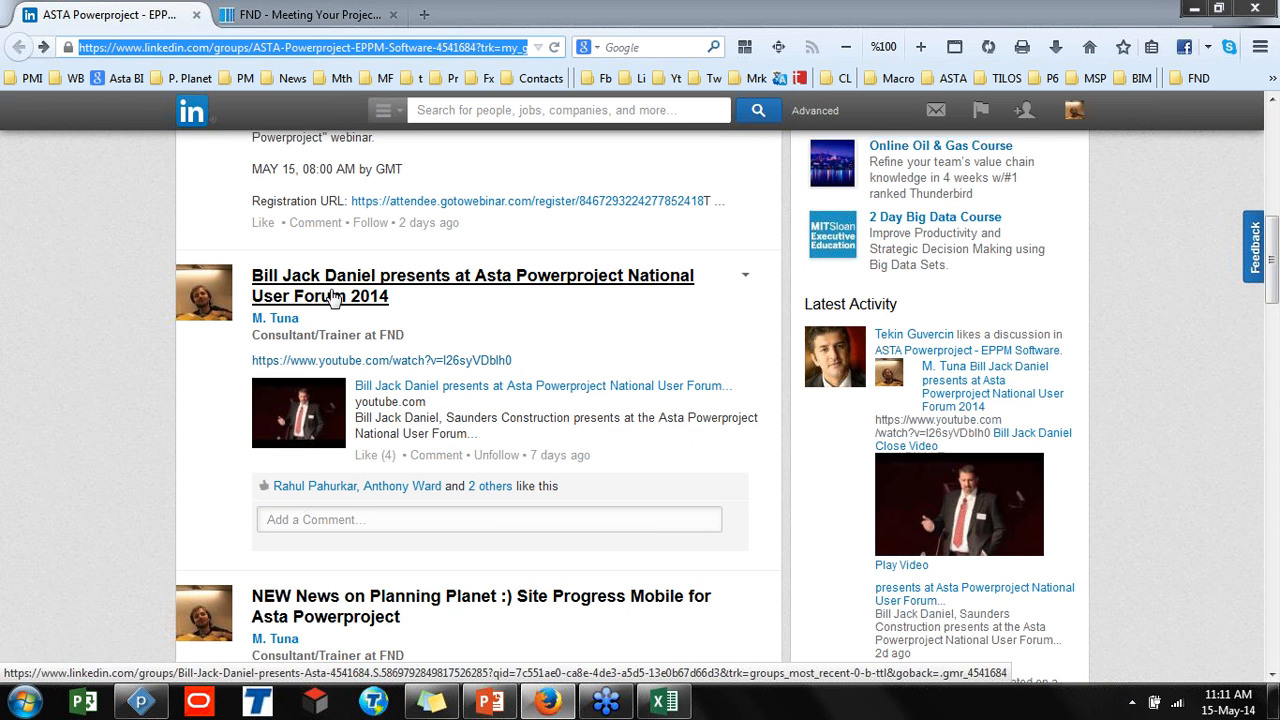